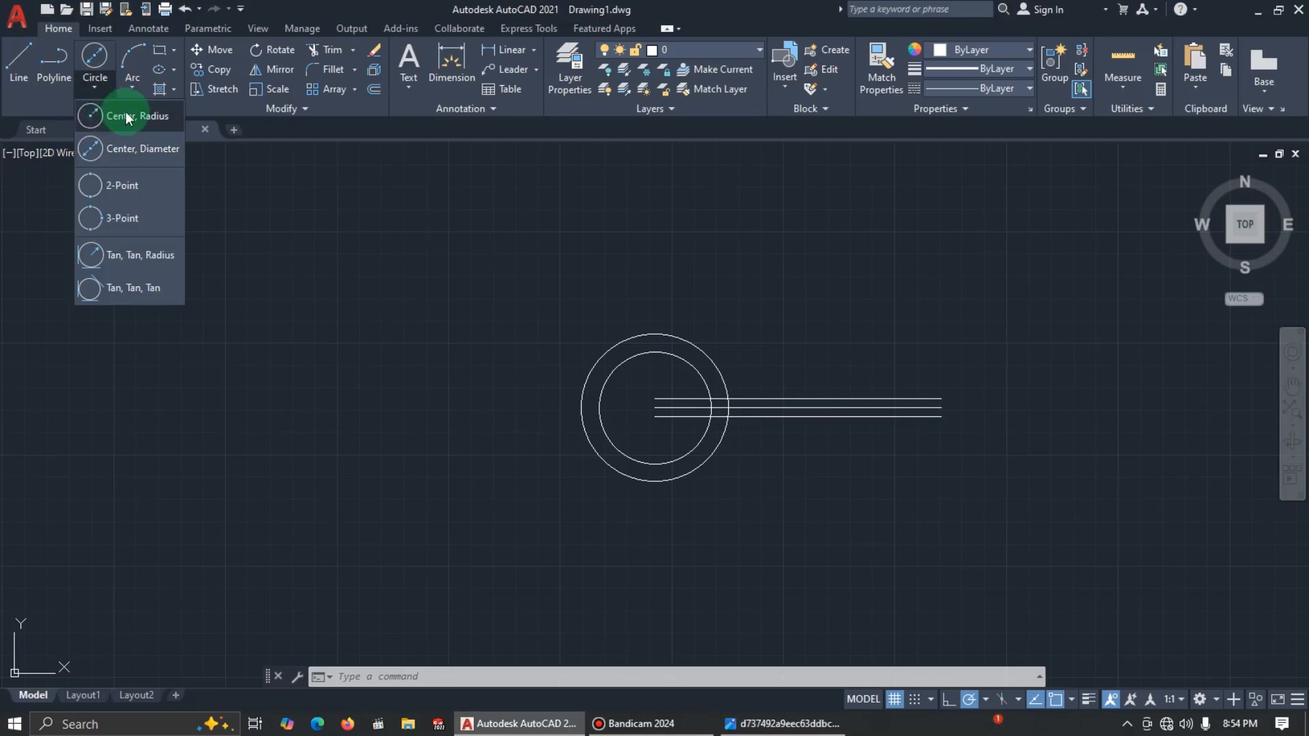
# Step: Draw a circle of radius 86 centred on the common centre of the two existing concentric circles
pyautogui.scroll(6, 656, 407)
pyautogui.click(654, 407)
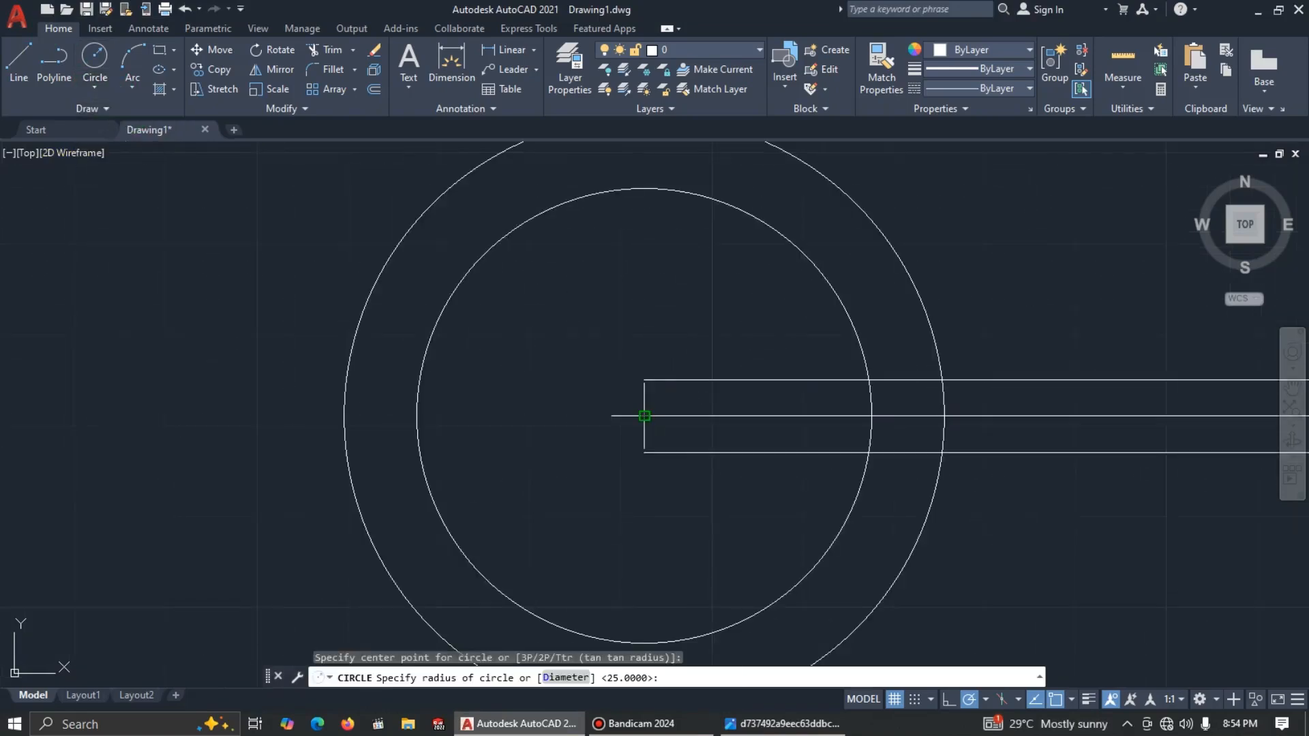
pyautogui.scroll(-3, 644, 416)
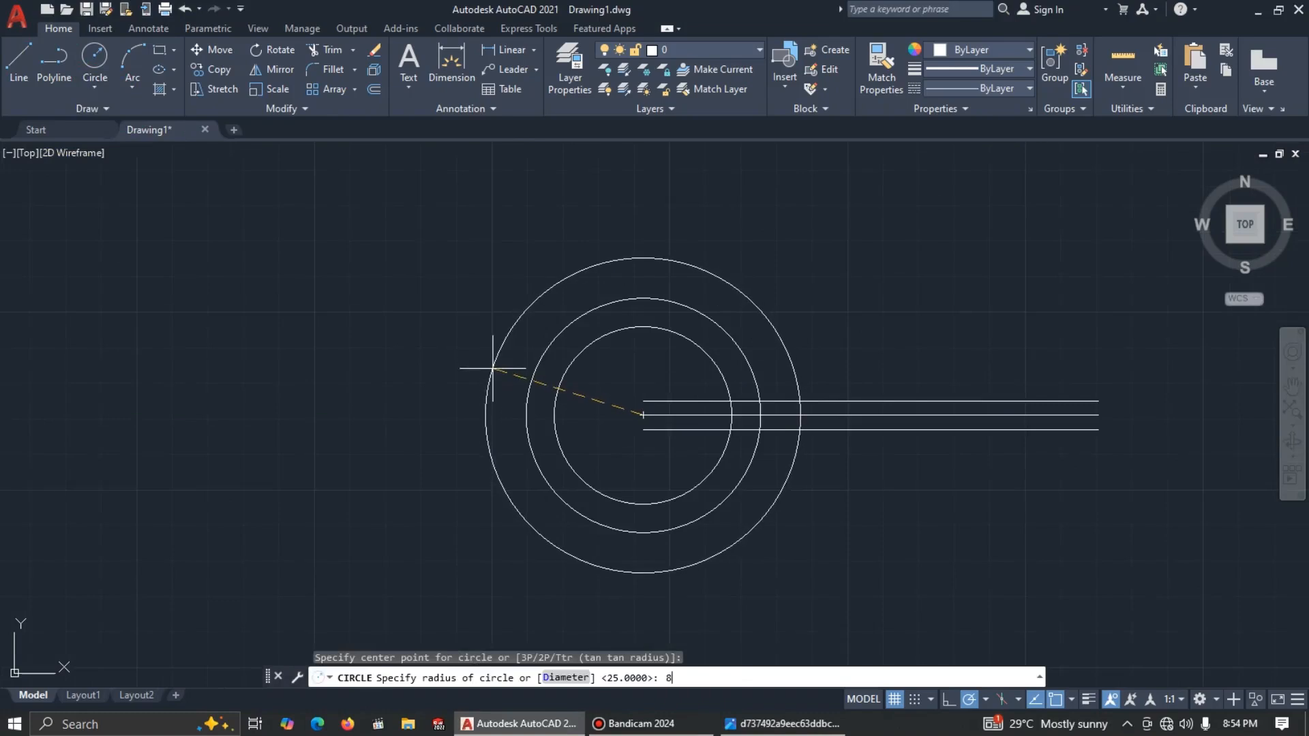
pyautogui.write('86')
pyautogui.press('Return')
pyautogui.scroll(-2, 504, 379)
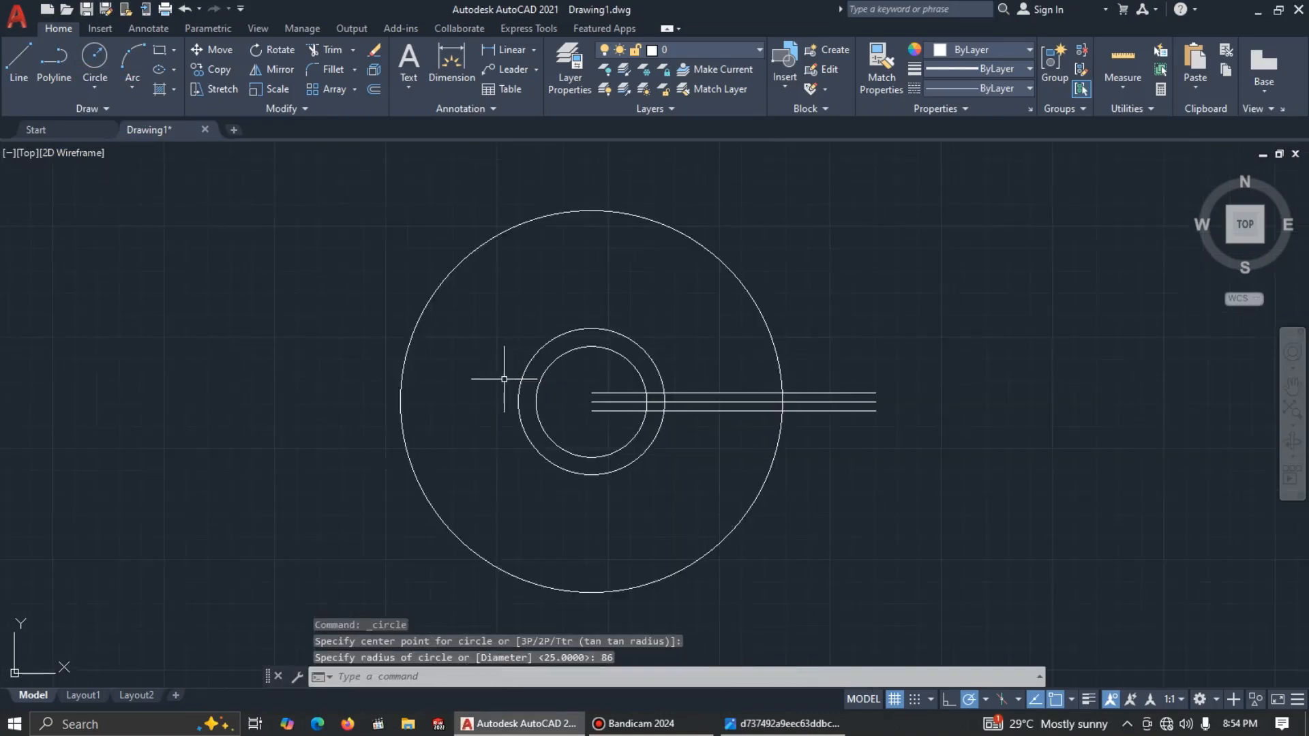
# Step: Draw another concentric circle of radius 82 from the same centre point
pyautogui.press('Return')
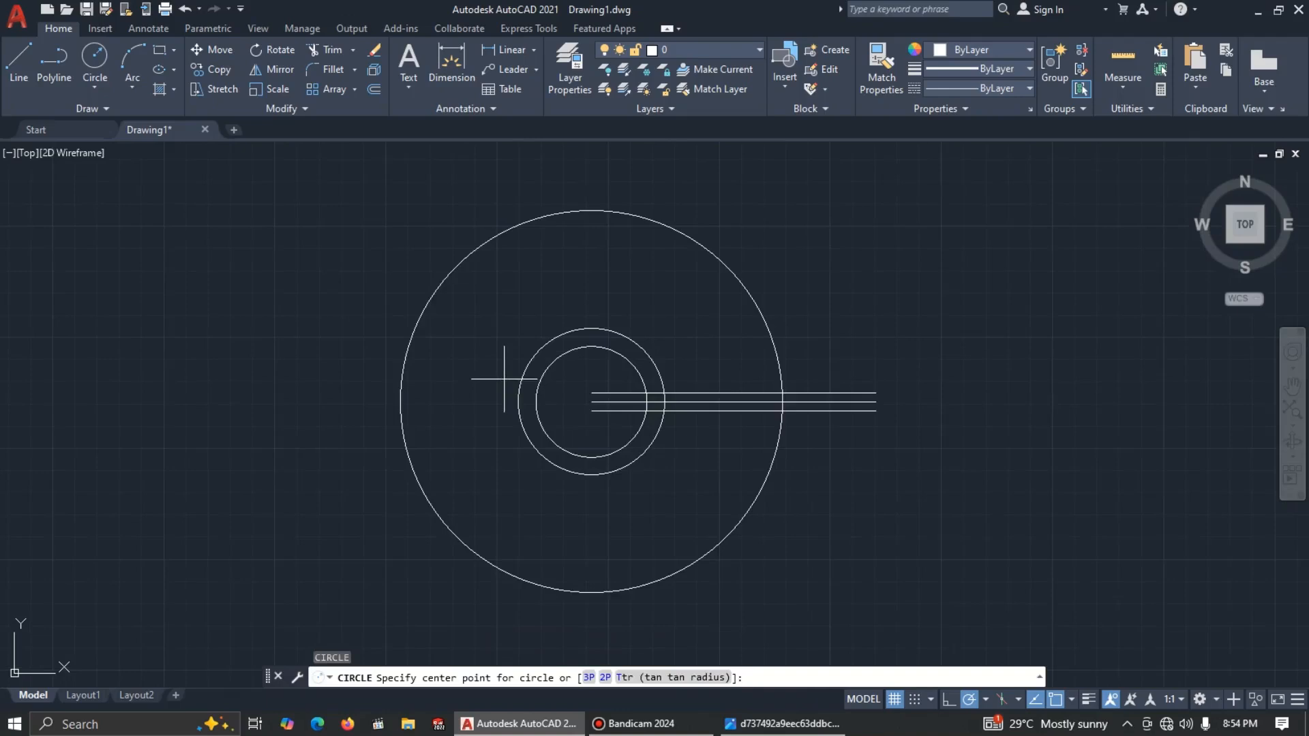
pyautogui.click(592, 402)
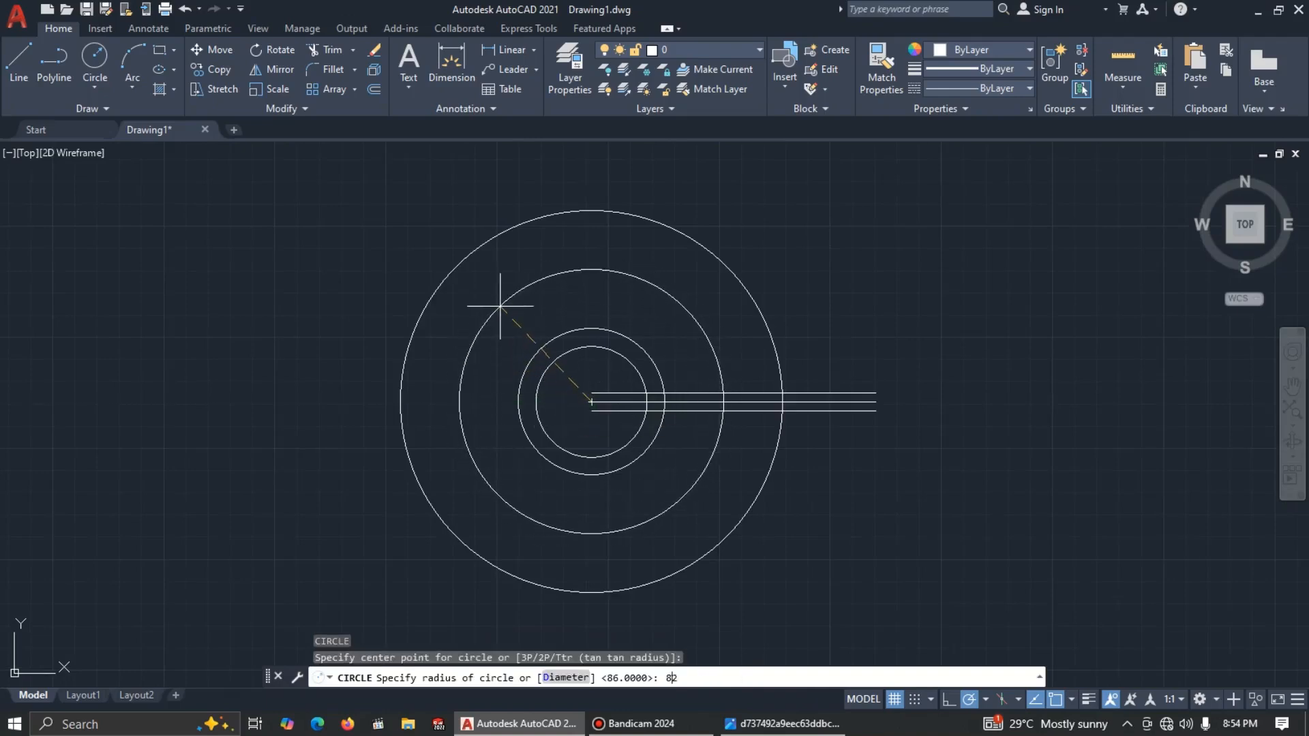
pyautogui.press('Return')
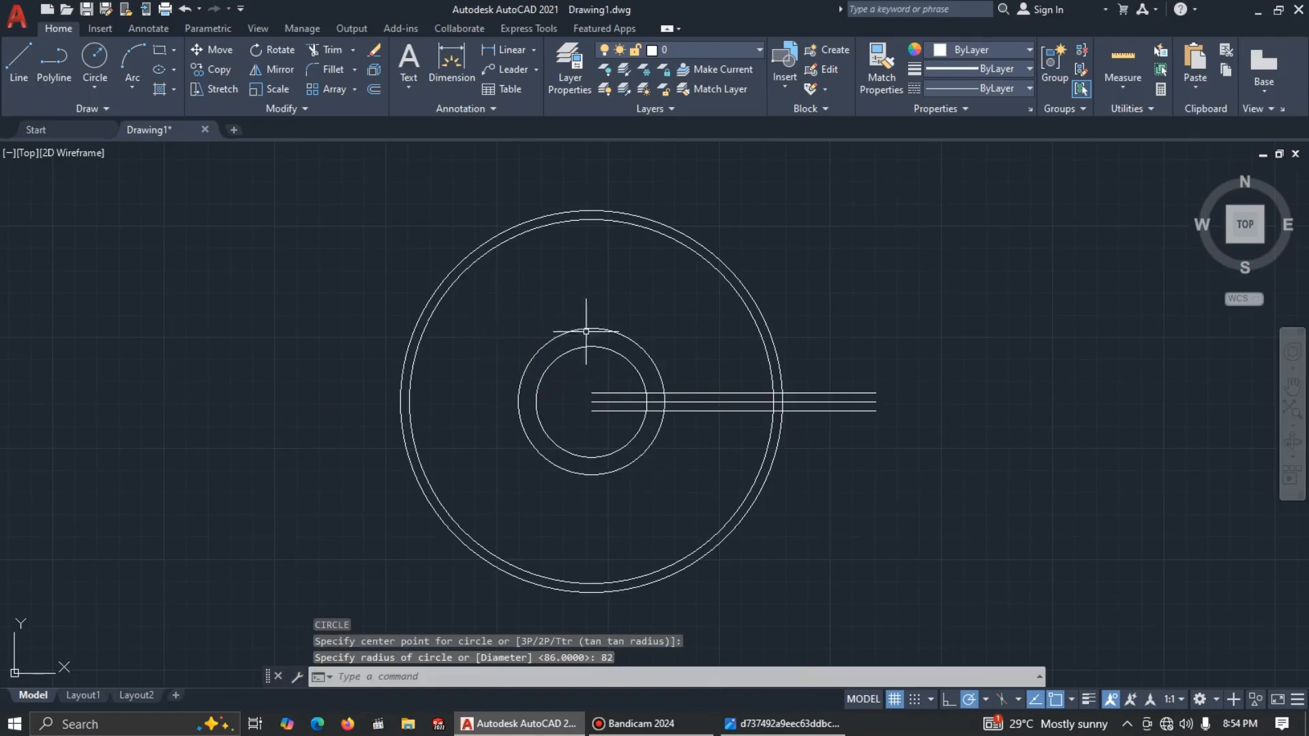
# Step: Switch to the reference image in the image viewer and examine the hole spacing angles and radii, returning to AutoCAD
pyautogui.hotkey('alt', 'Tab')
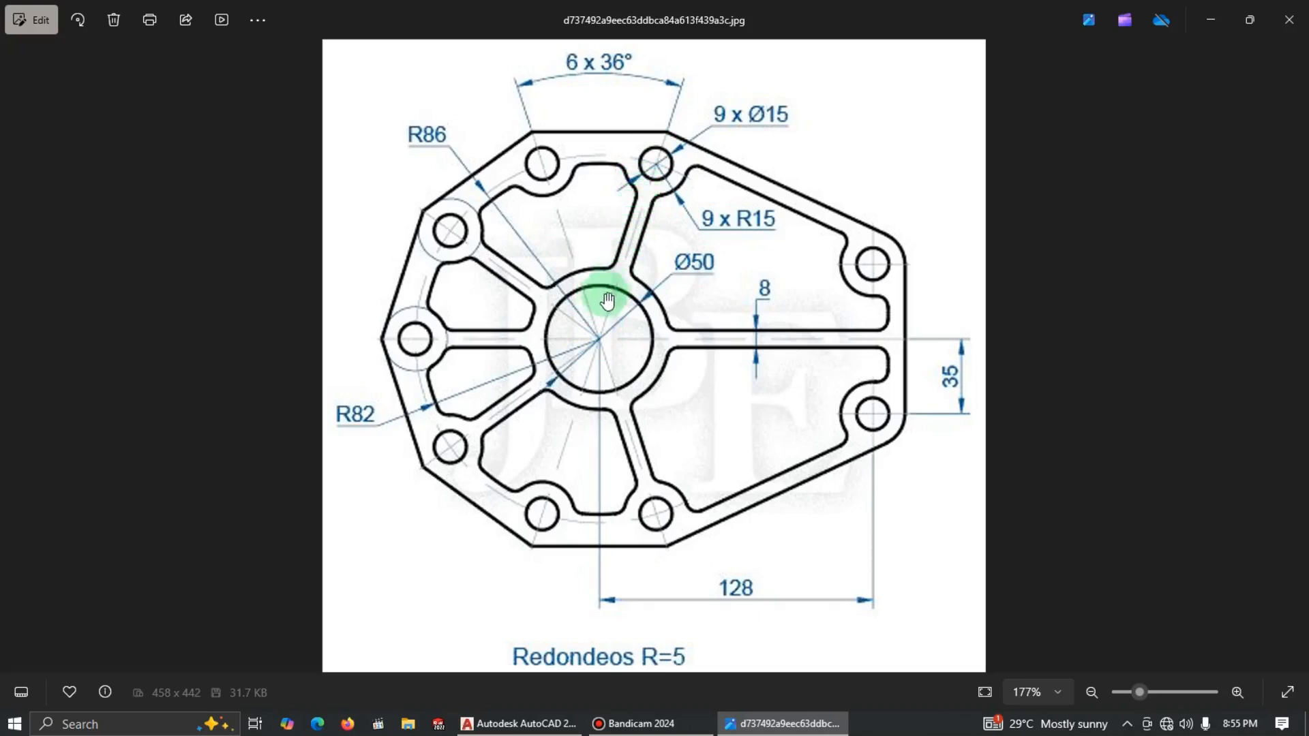
pyautogui.hotkey('alt', 'Tab')
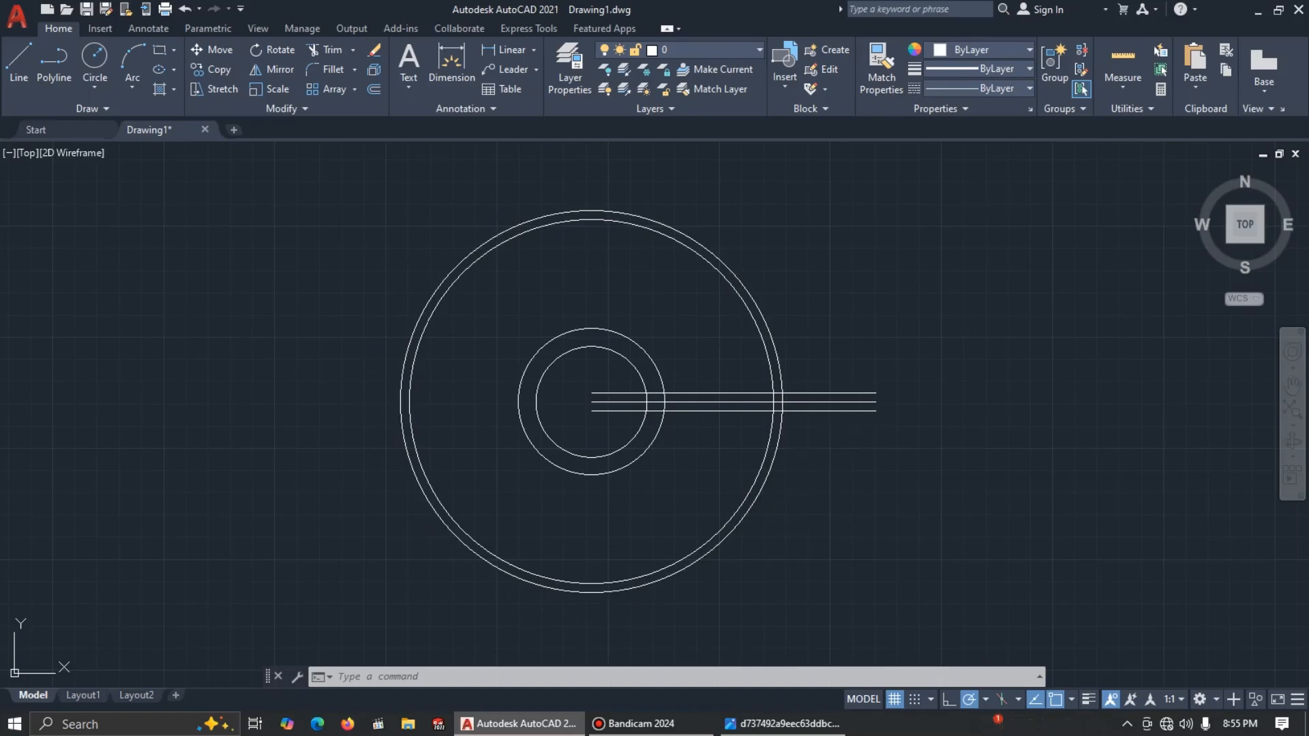
pyautogui.hotkey('alt', 'Tab')
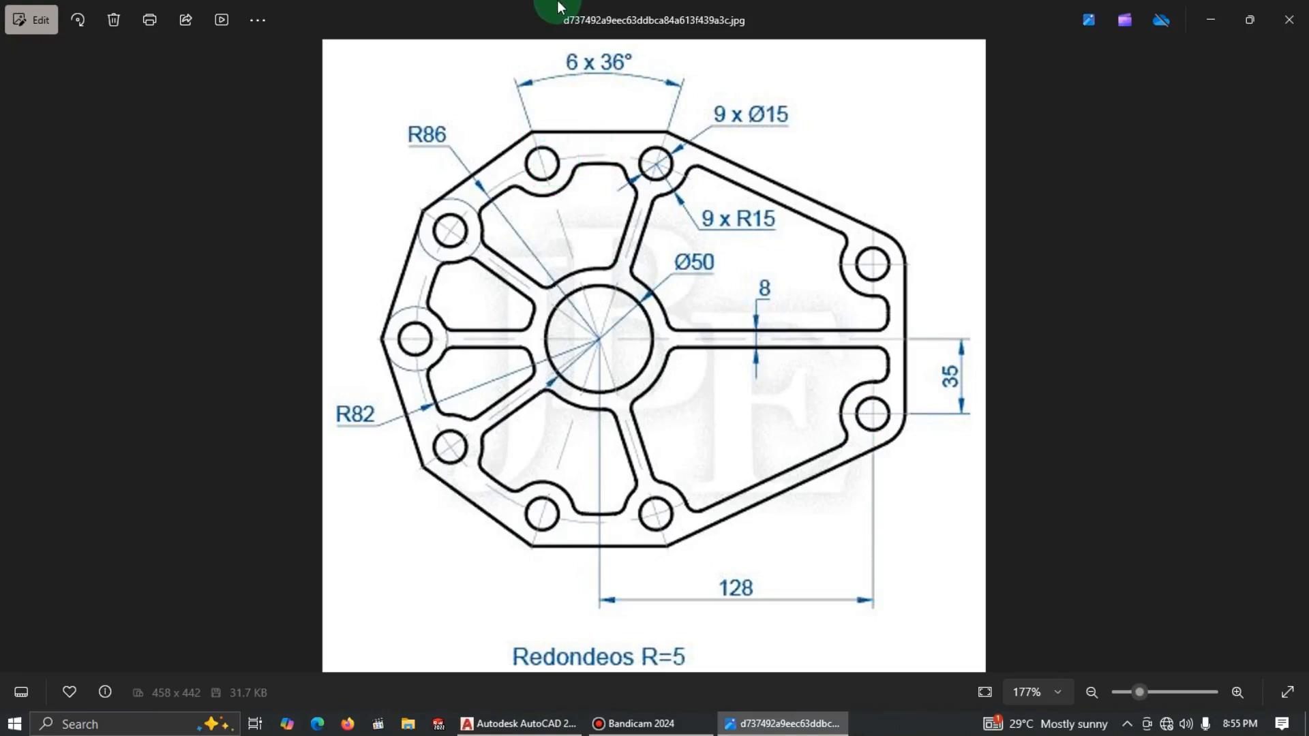
pyautogui.moveTo(652, 6)
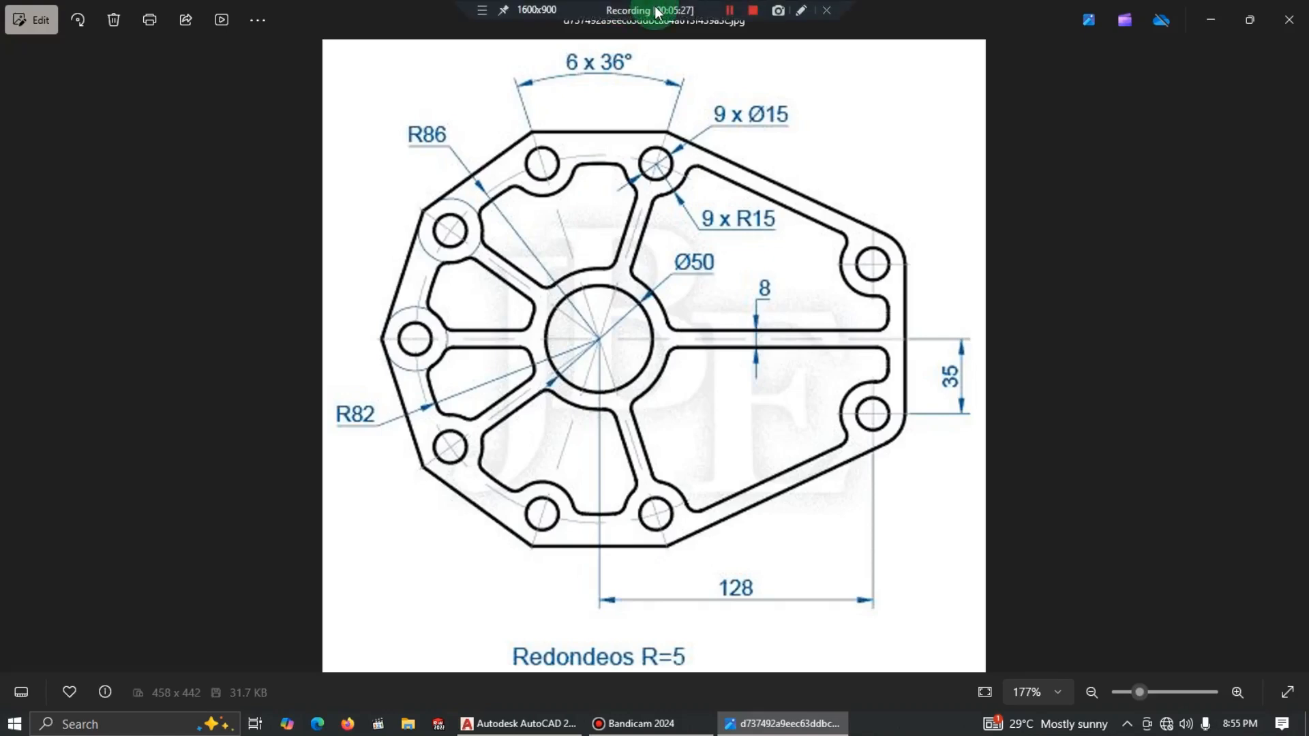
pyautogui.press('F11')
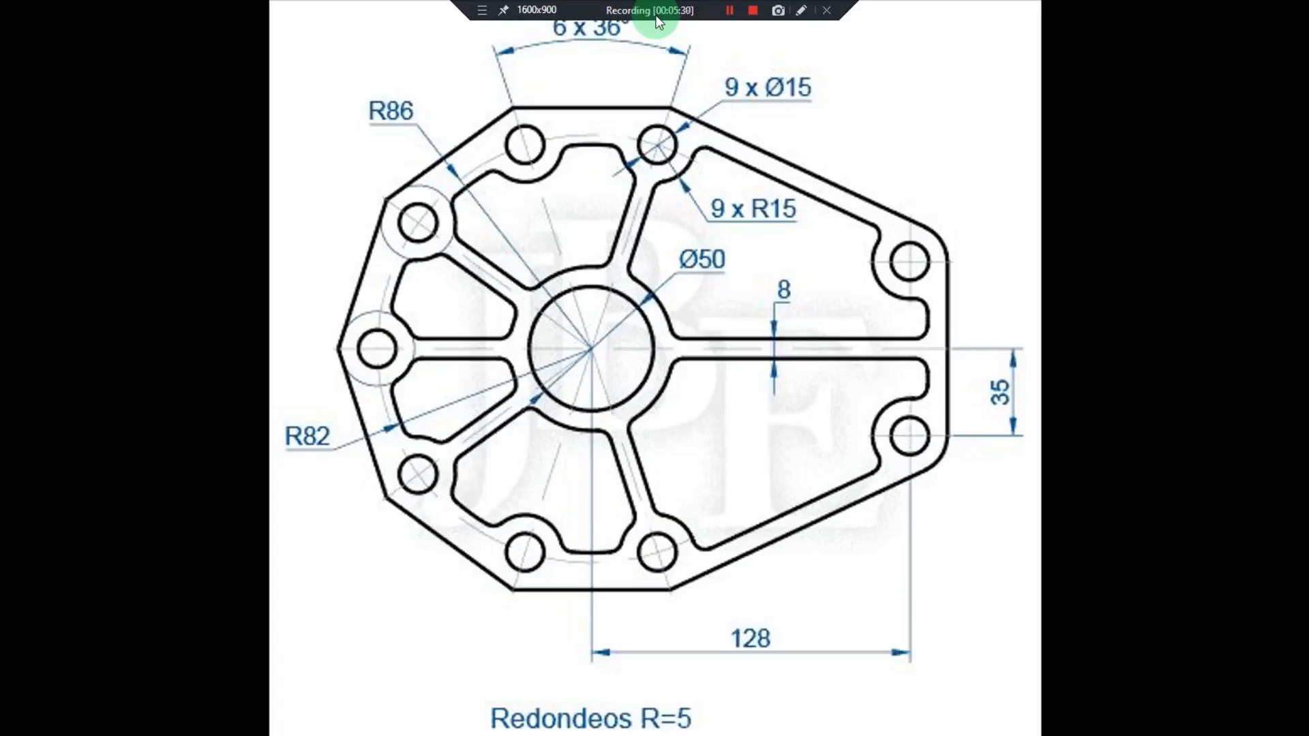
pyautogui.hotkey('alt', 'Tab')
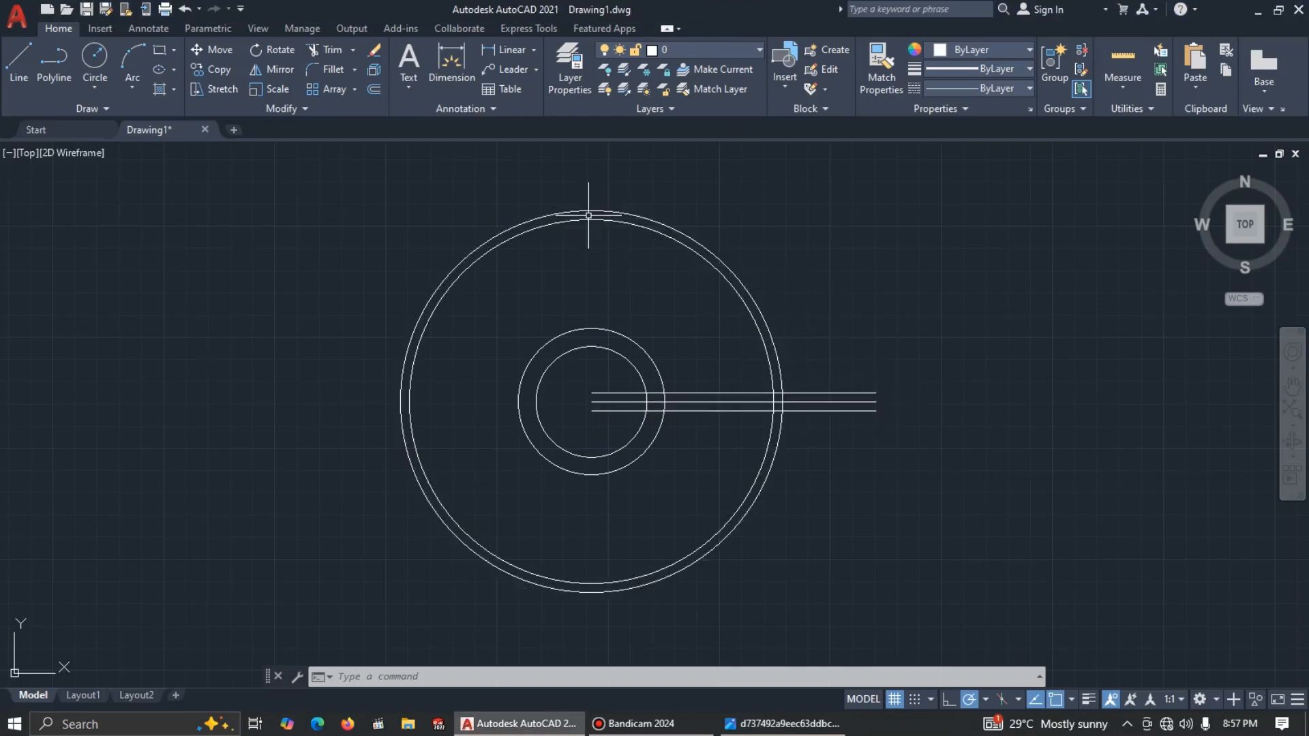
pyautogui.hotkey('alt', 'Tab')
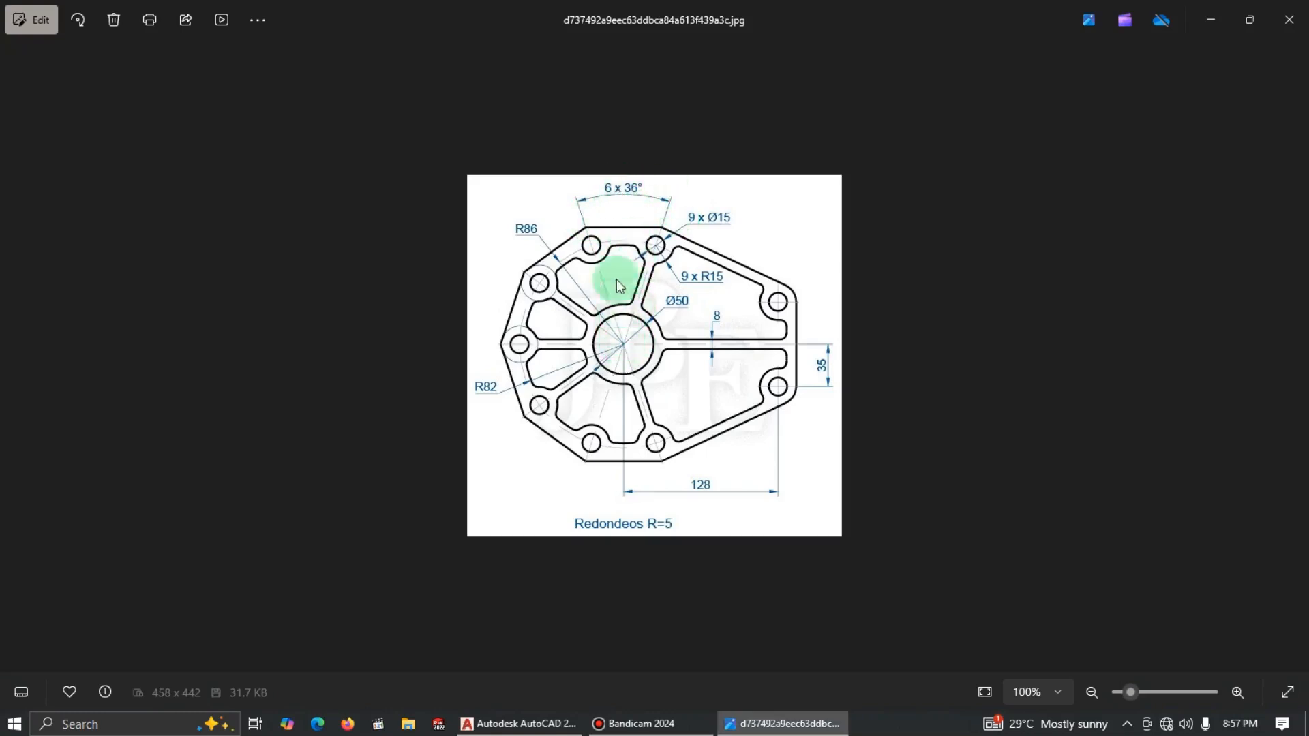
pyautogui.hotkey('alt', 'Tab')
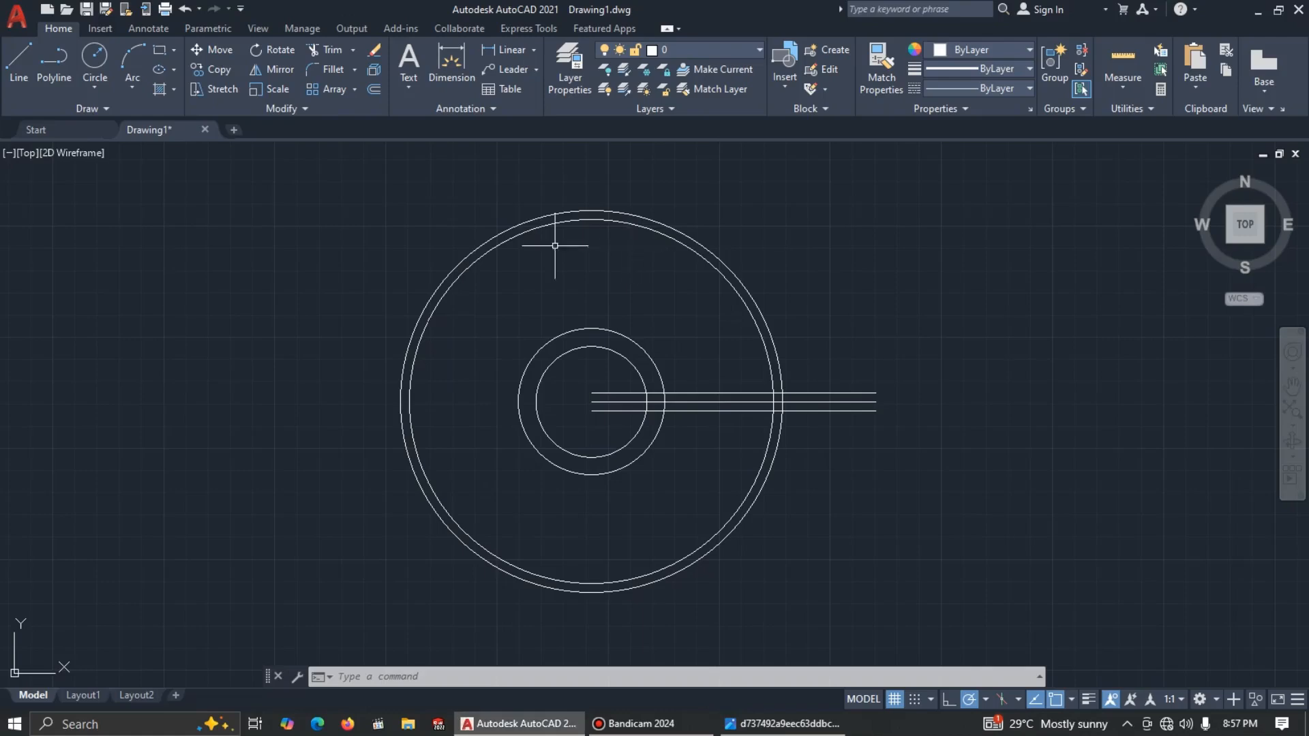
# Step: Draw a vertical line from the circles' centre up past the outermost circle
pyautogui.click(21, 61)
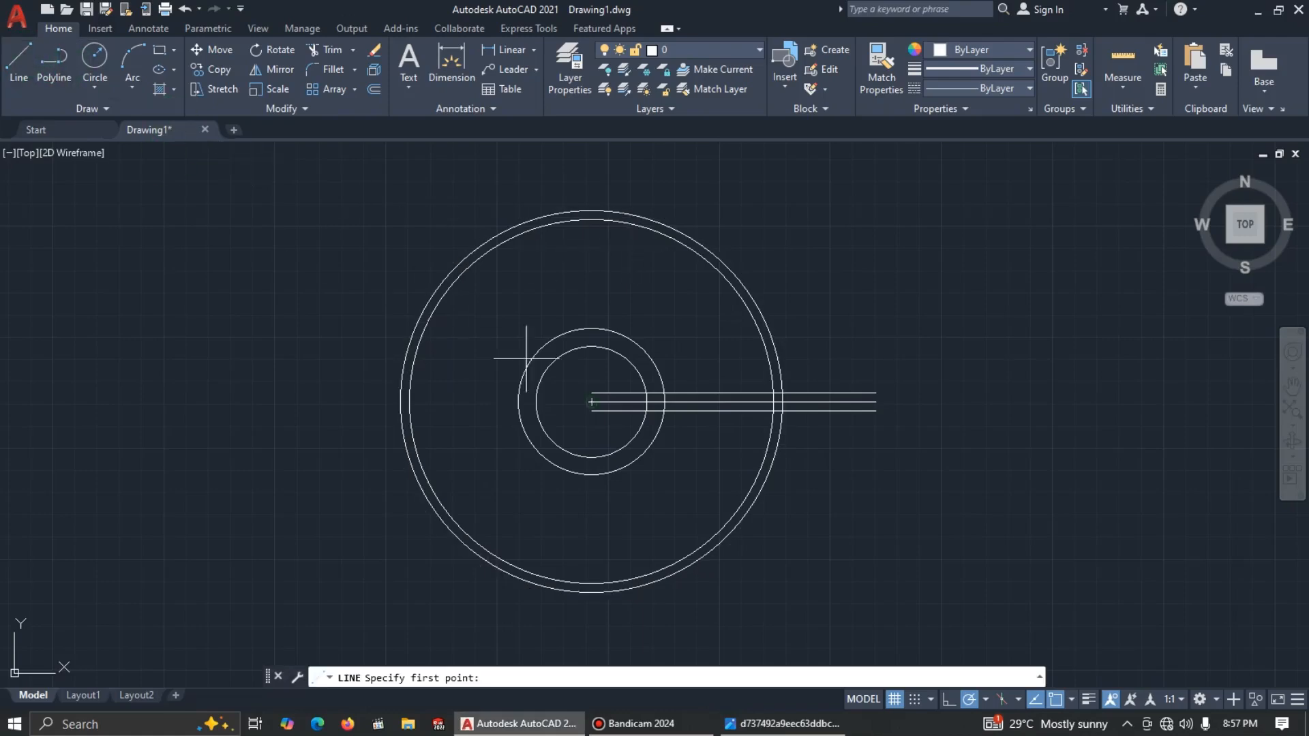
pyautogui.click(592, 402)
pyautogui.click(592, 147)
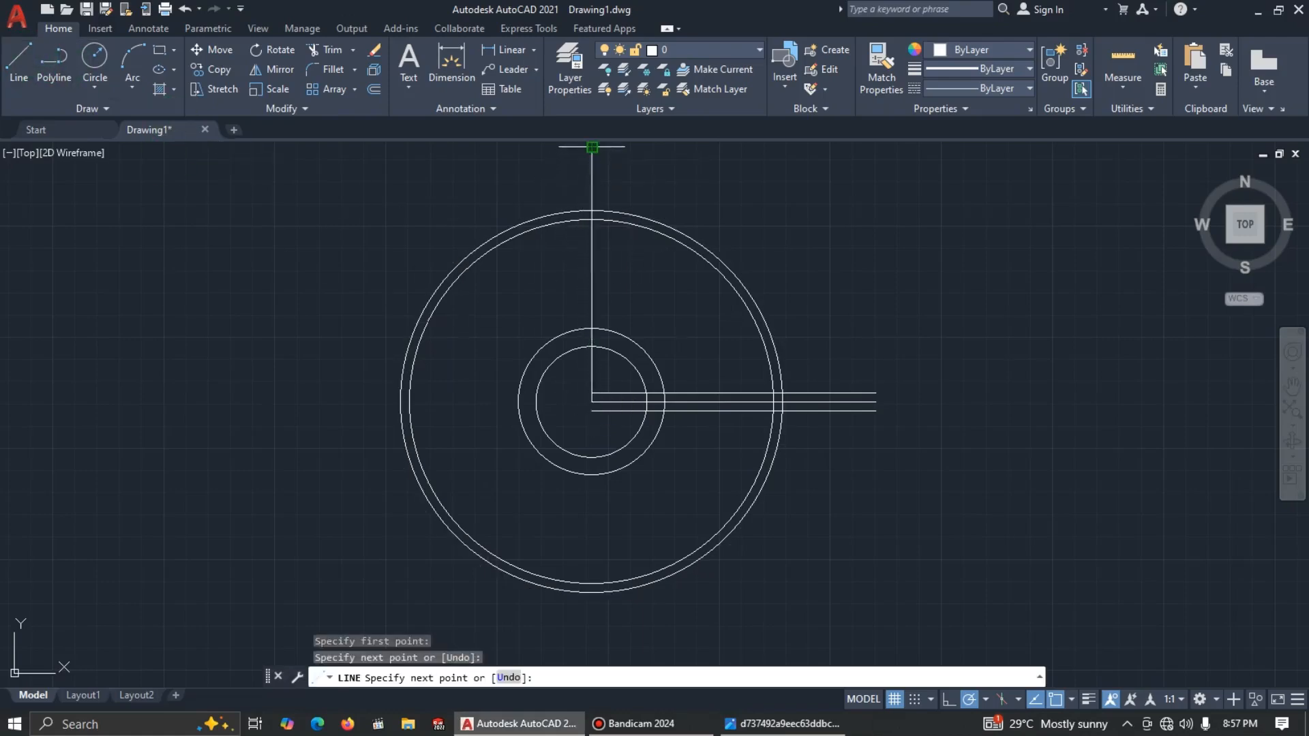
pyautogui.press('Escape')
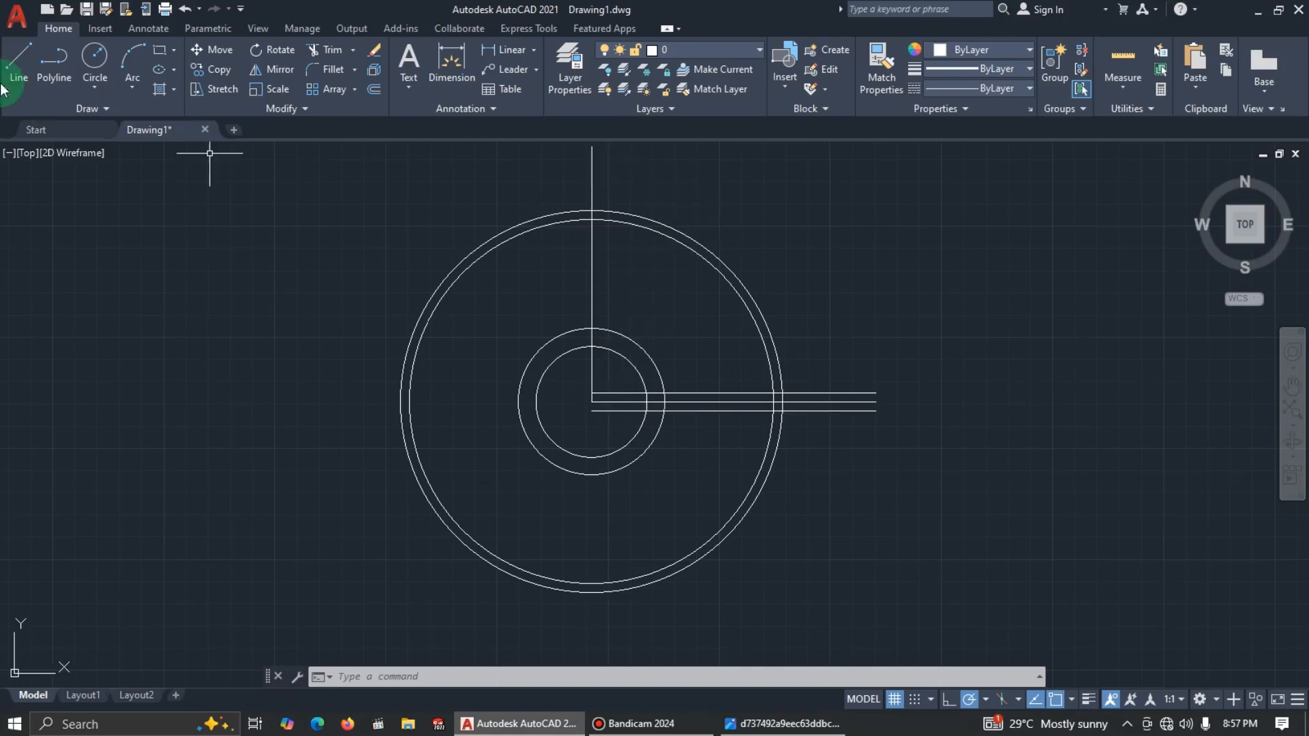
# Step: Draw a line from the circles' centre at a 72° angle, ending just beyond the outermost circle
pyautogui.click(18, 56)
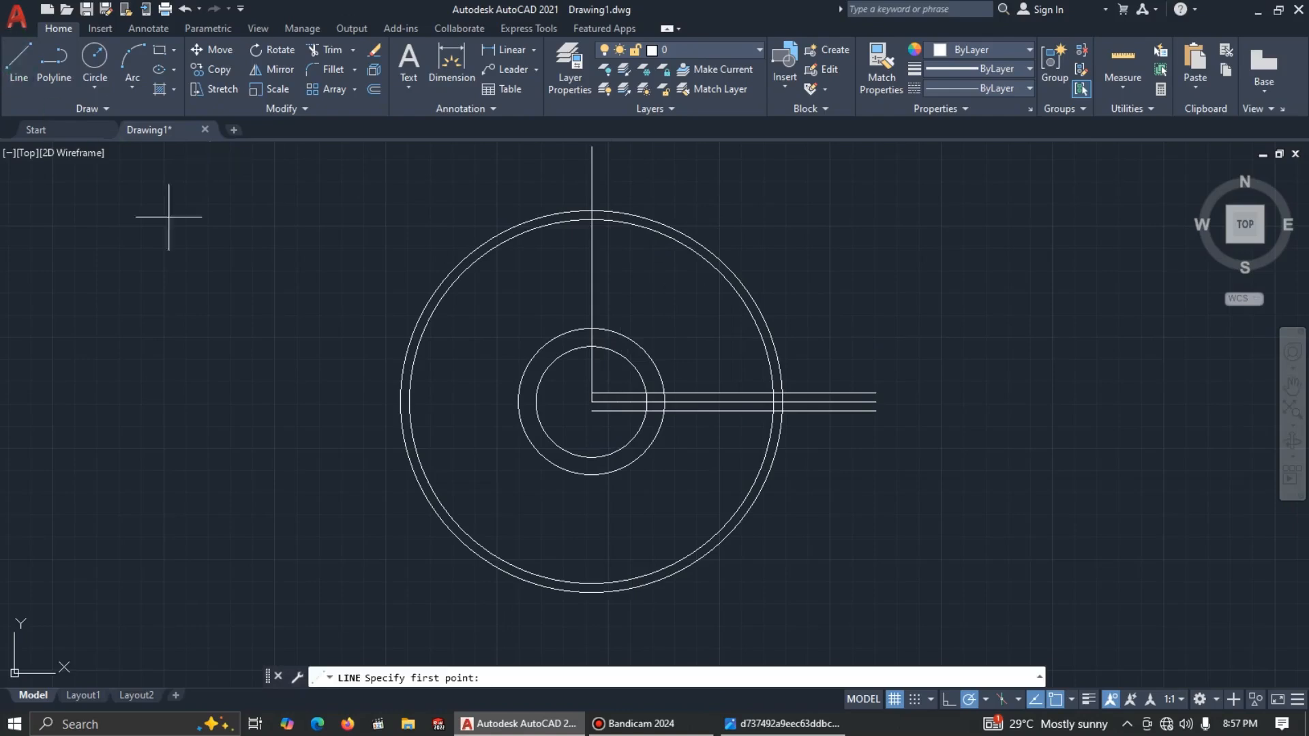
pyautogui.click(591, 402)
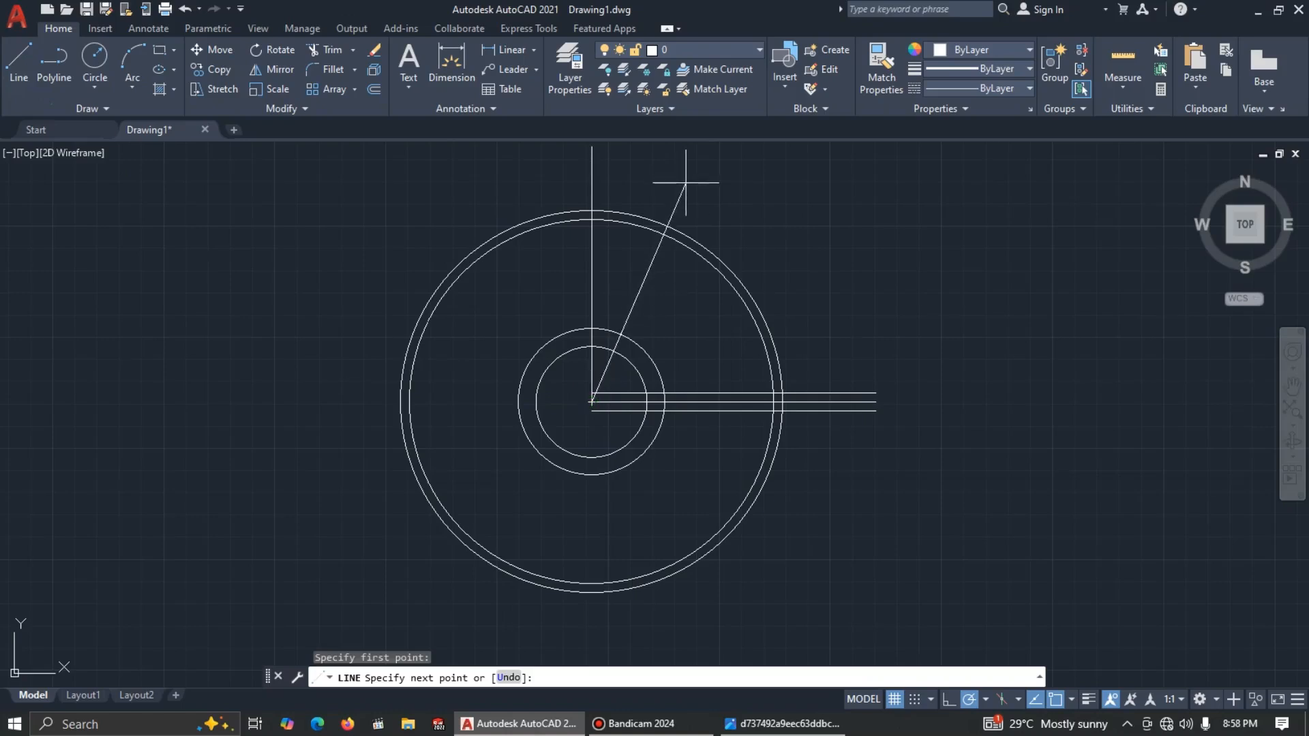
pyautogui.press('F8')
pyautogui.press('F10')
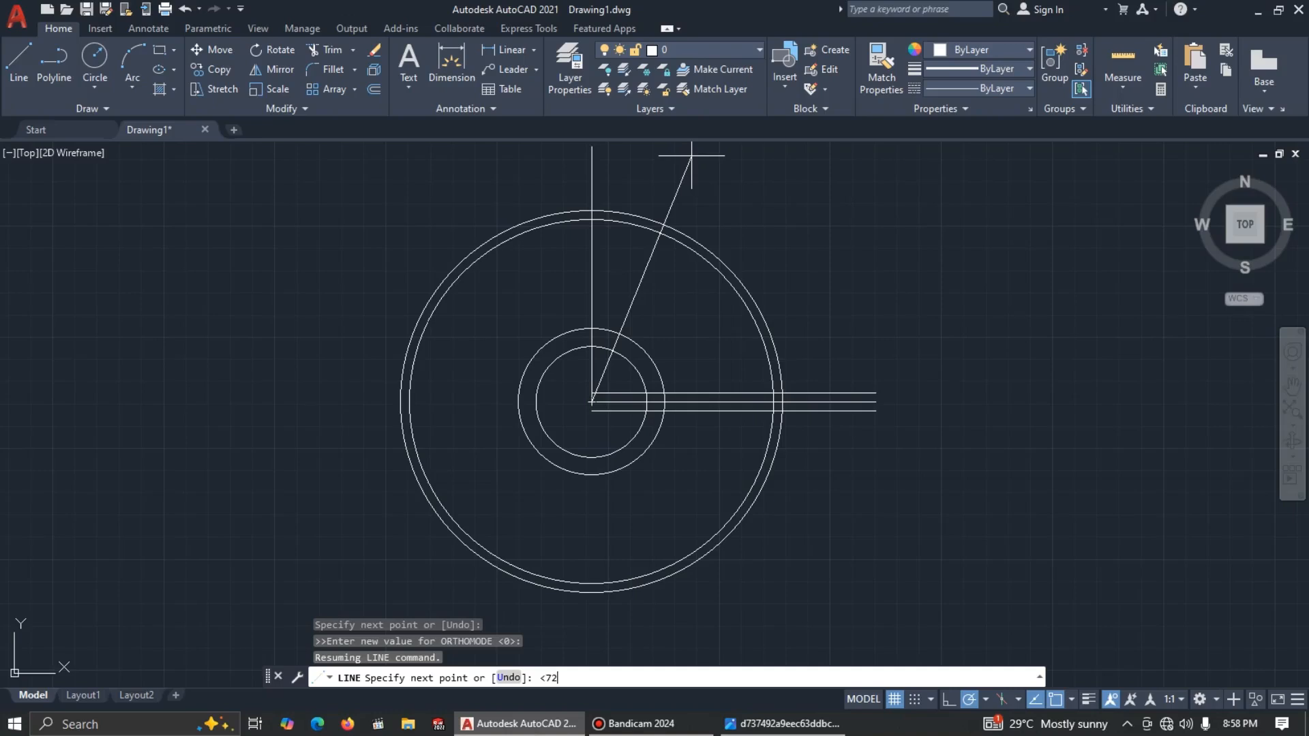
pyautogui.press('Return')
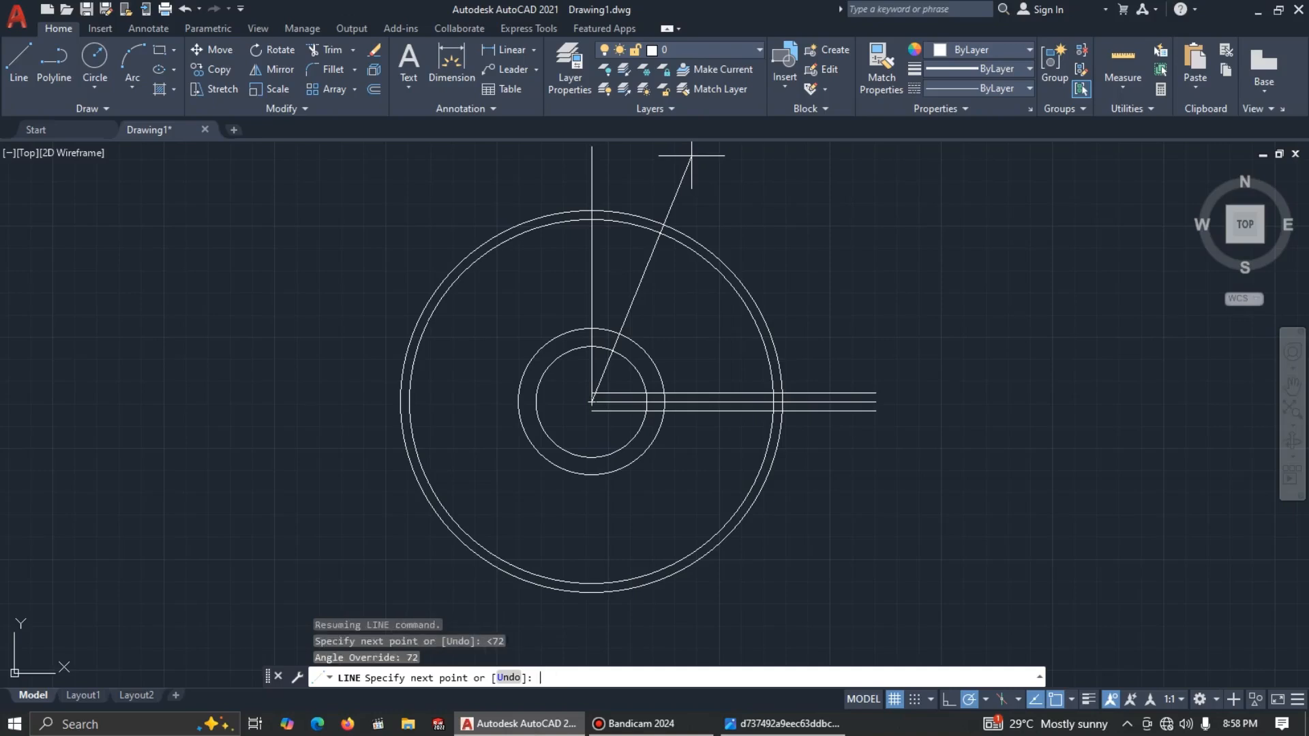
pyautogui.click(666, 193)
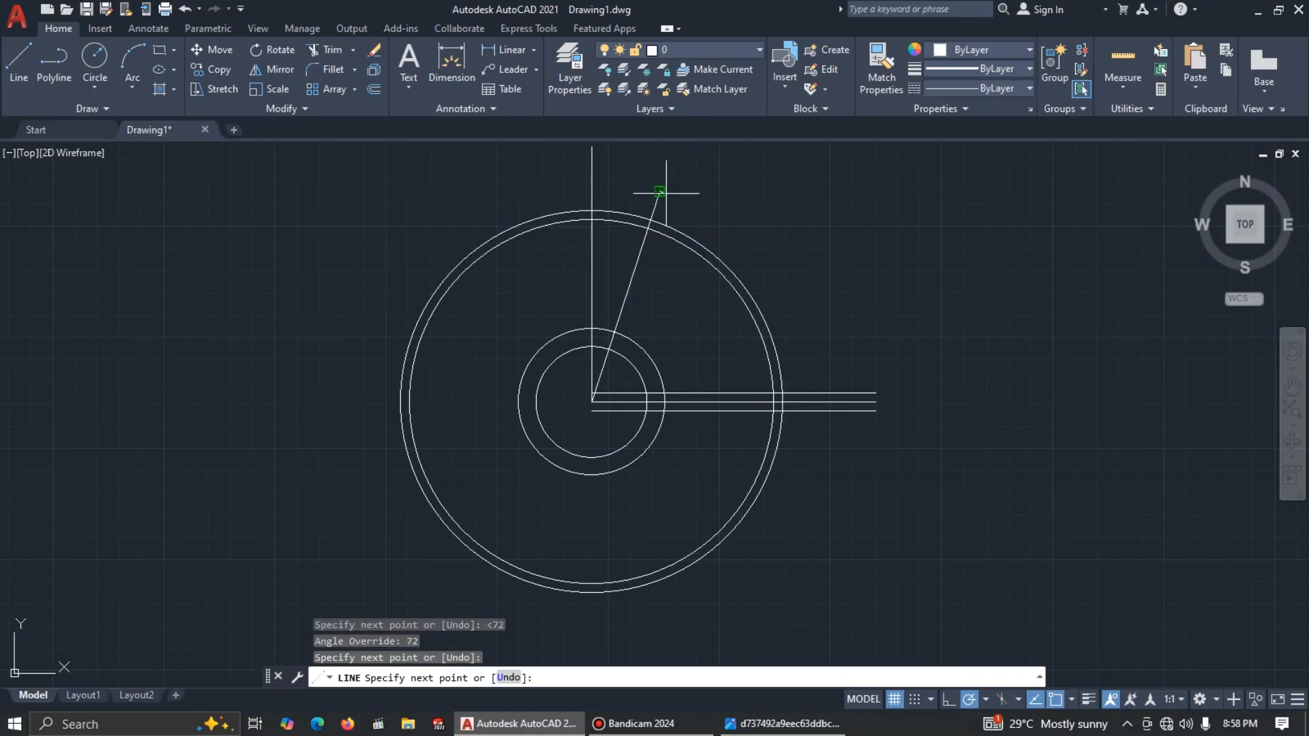
pyautogui.press('Escape')
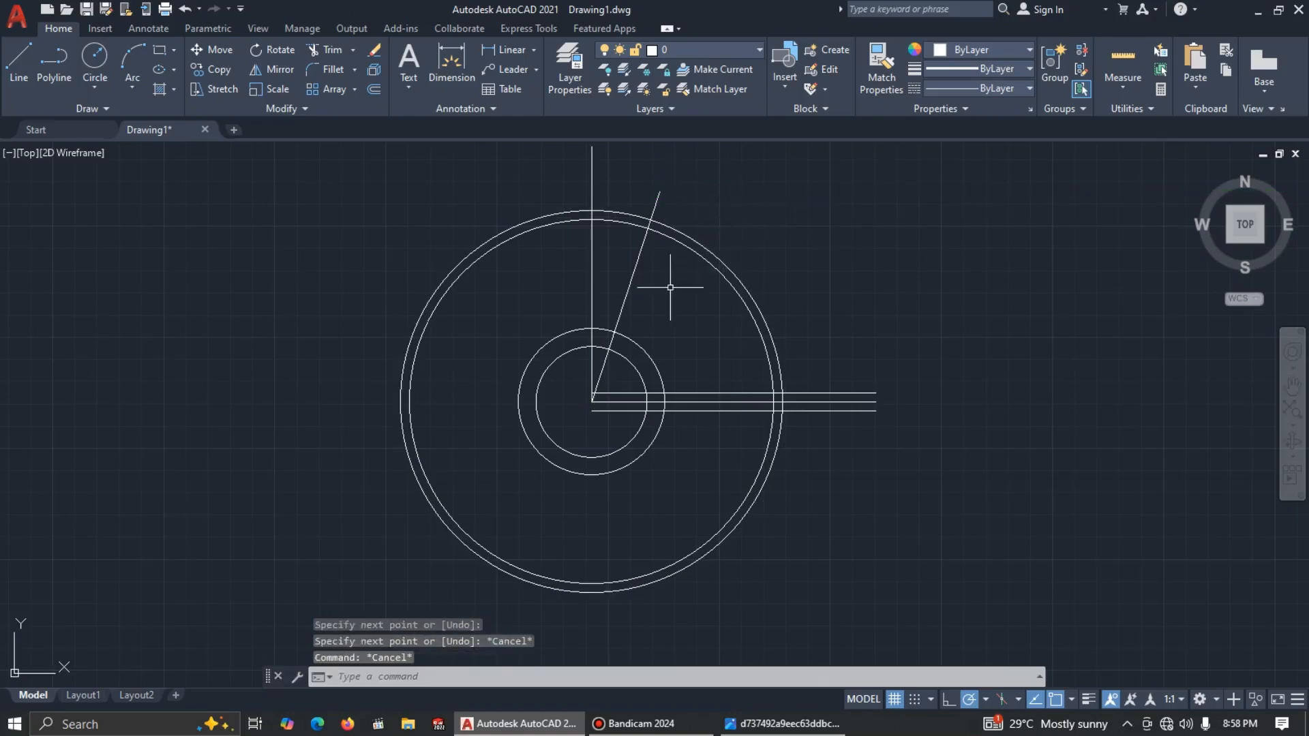
# Step: Mirror the 72° line about the vertical centre line, keeping the source line
pyautogui.click(666, 280)
pyautogui.click(629, 266)
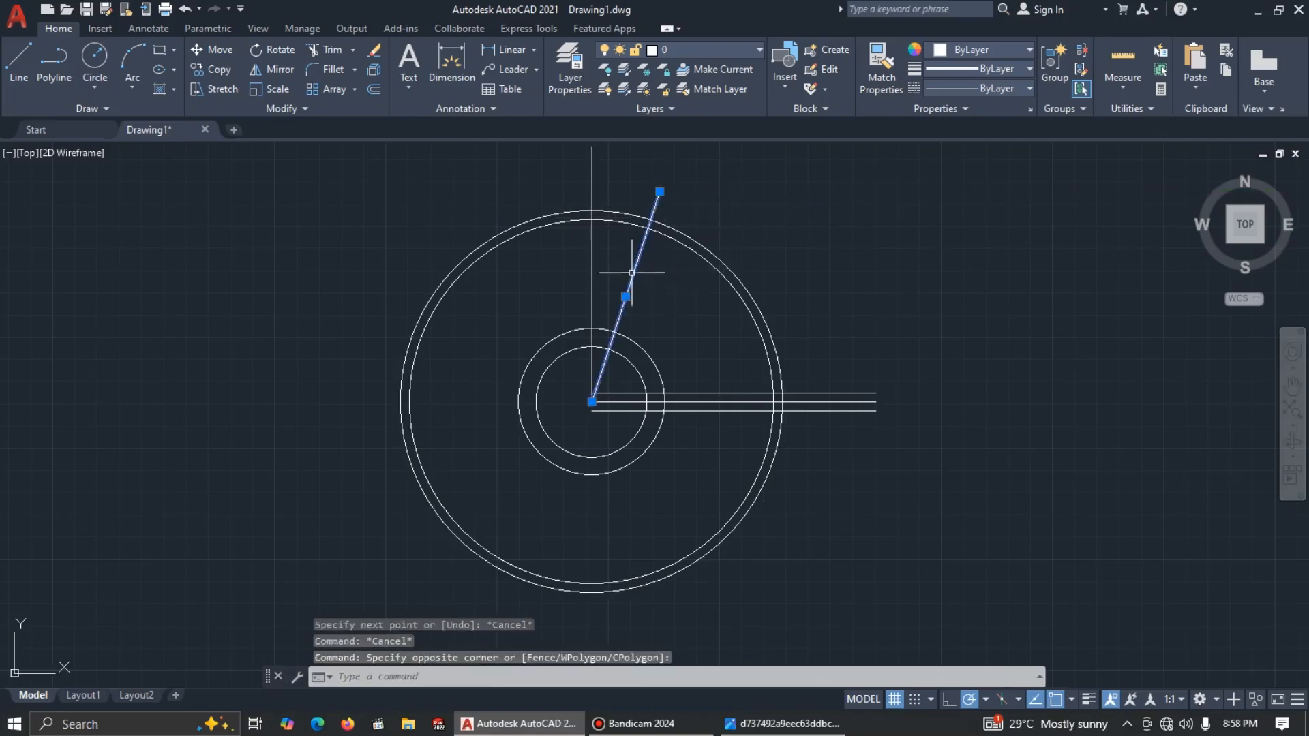
pyautogui.click(289, 80)
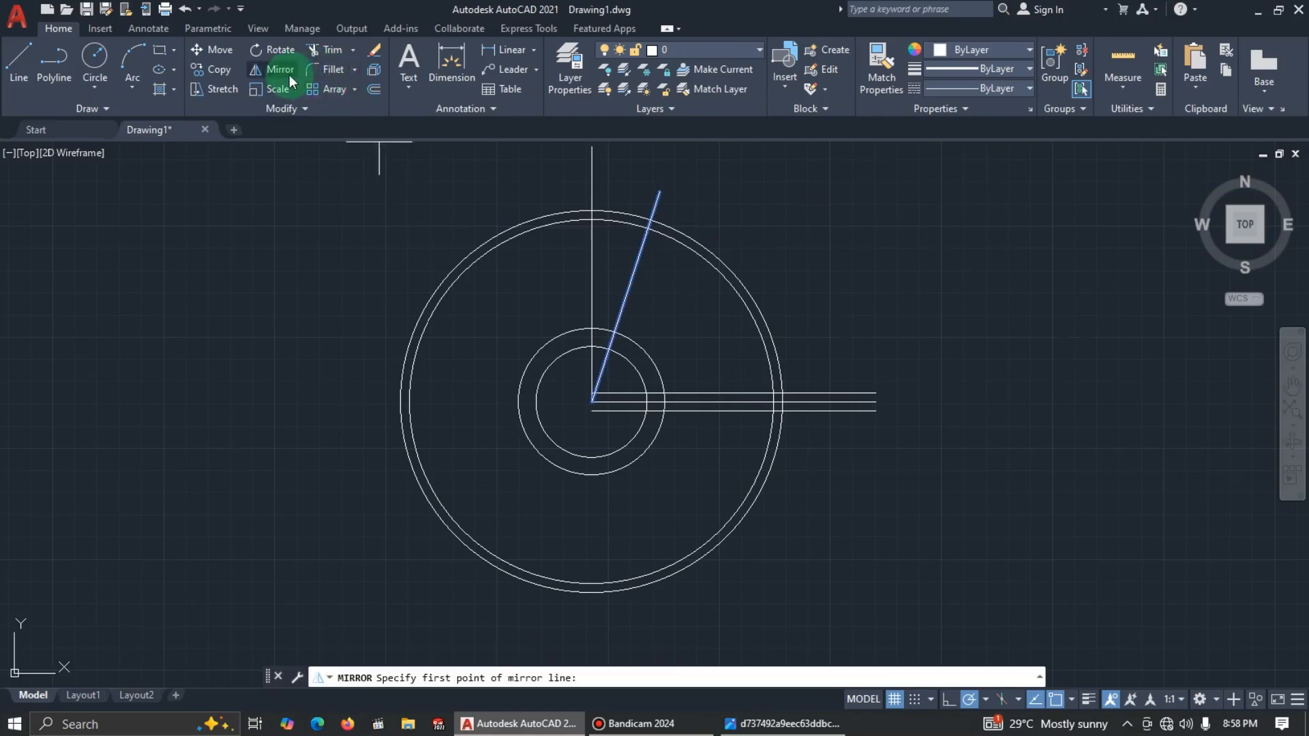
pyautogui.click(592, 403)
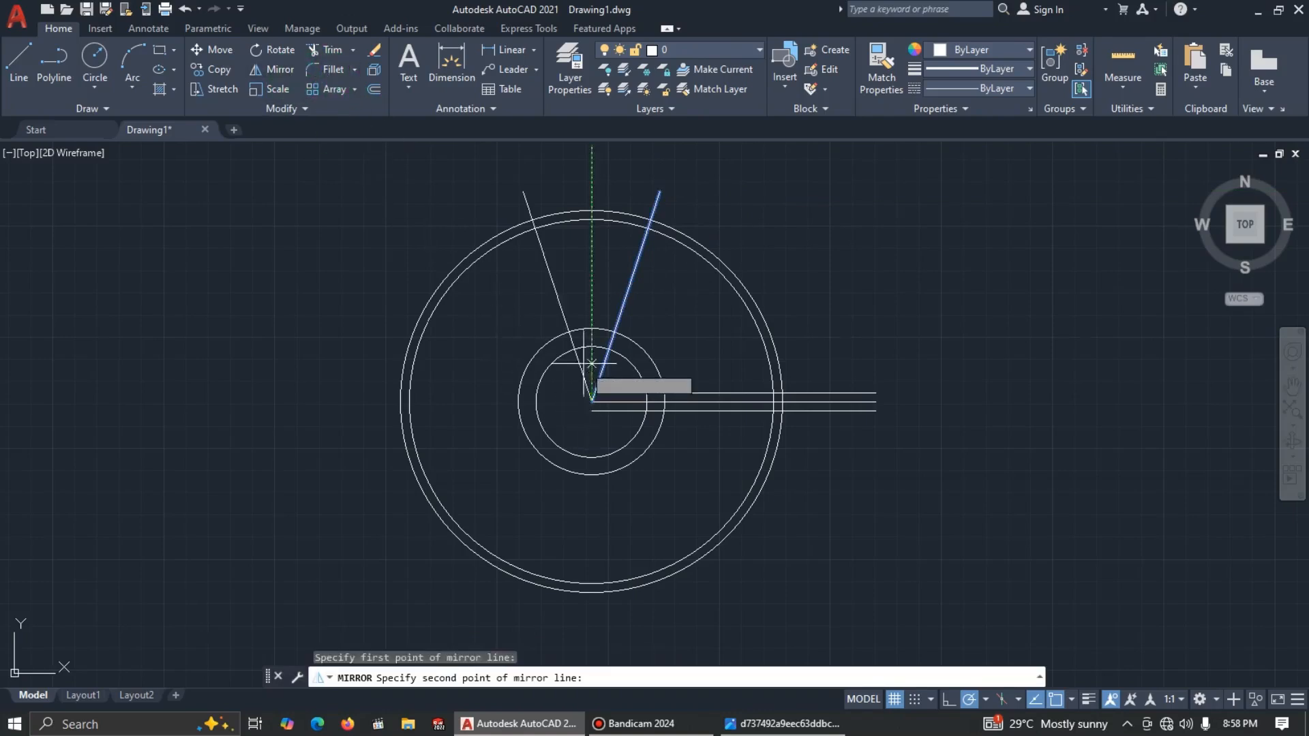
pyautogui.click(591, 265)
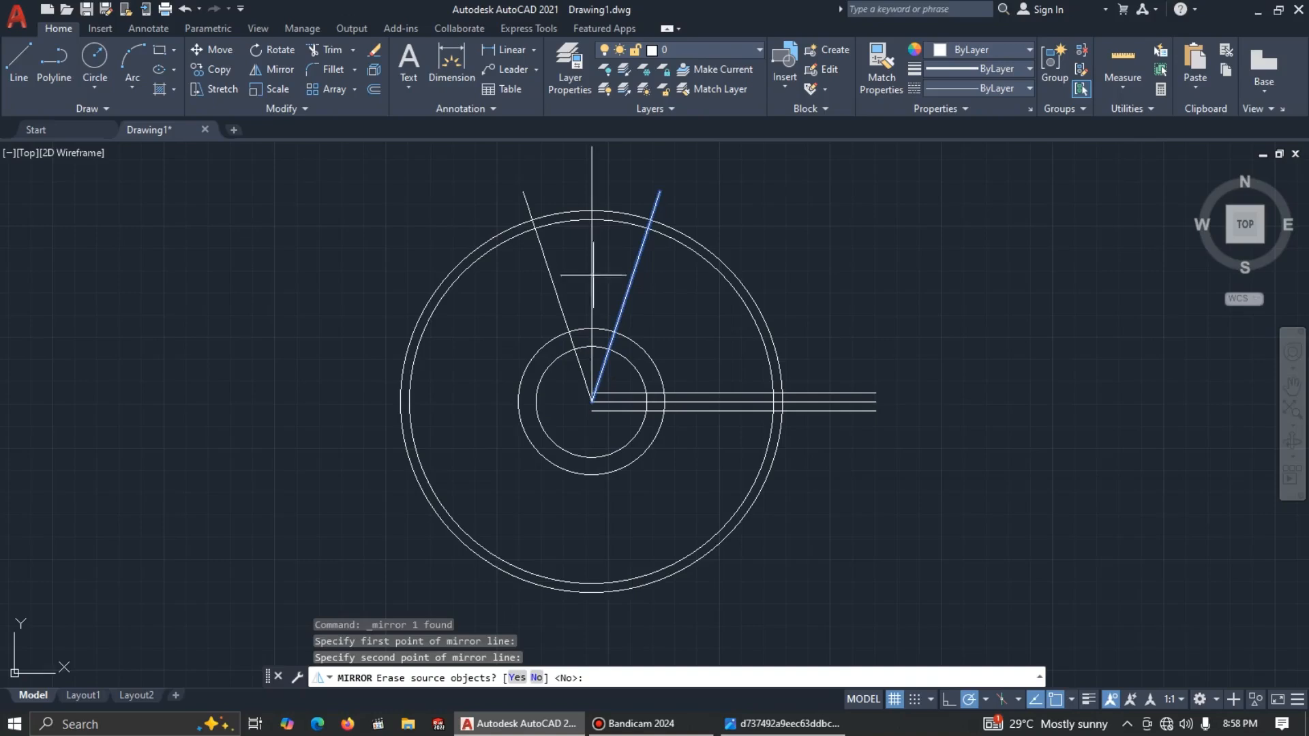
pyautogui.click(537, 678)
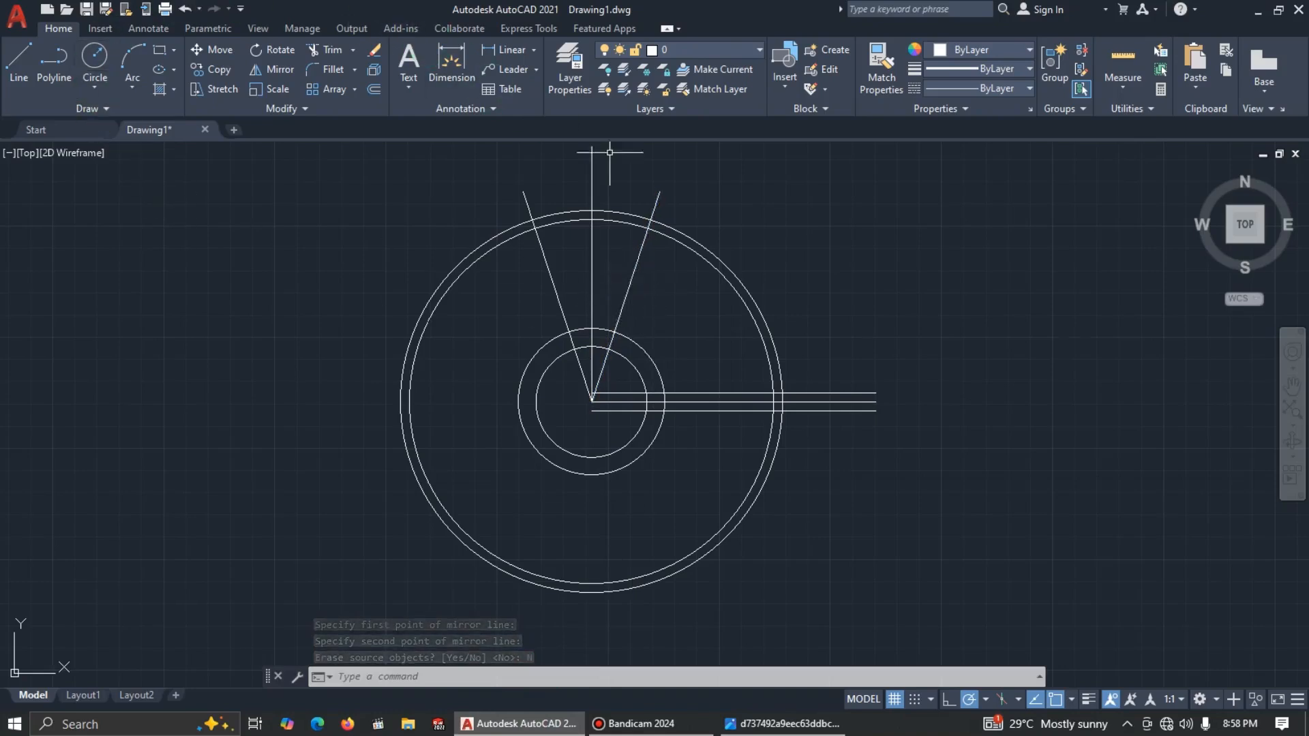
# Step: Check the angle between the two slanted lines with a trial angular dimension, and consult the reference image's hole details
pyautogui.click(533, 50)
pyautogui.click(529, 110)
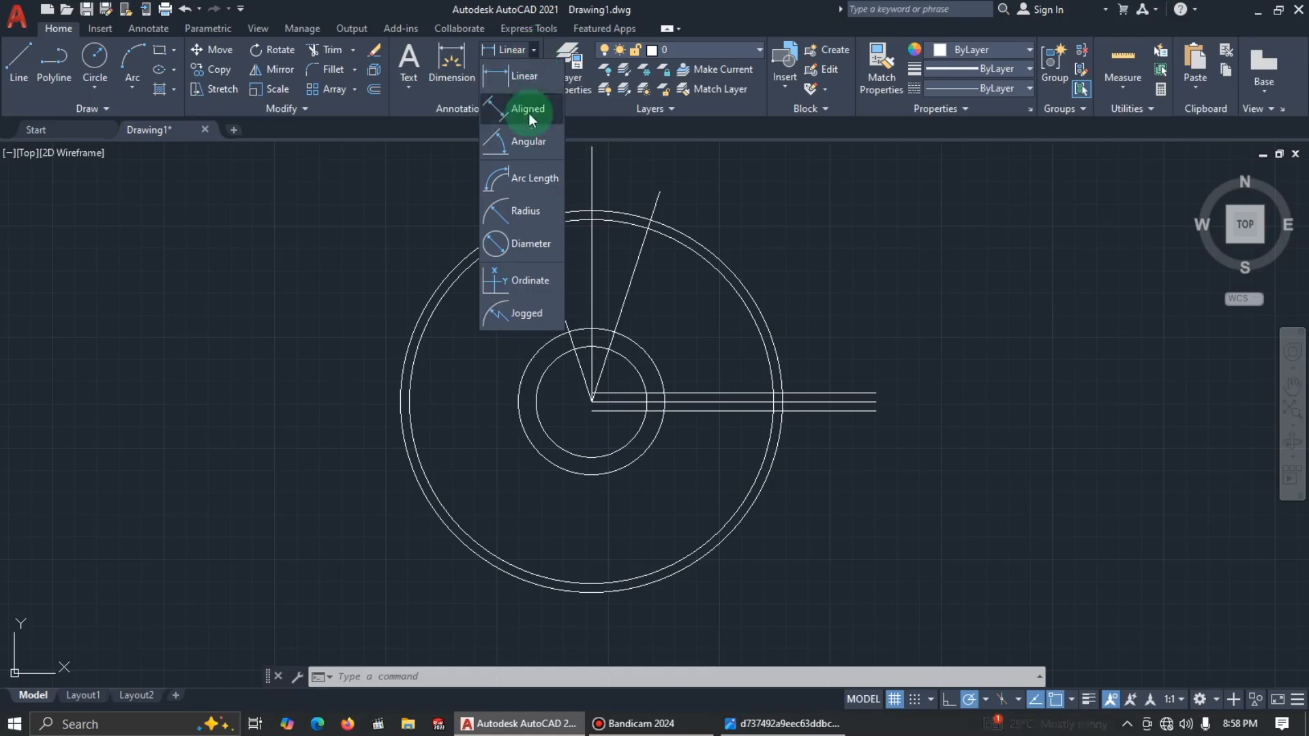
pyautogui.click(529, 142)
pyautogui.click(630, 283)
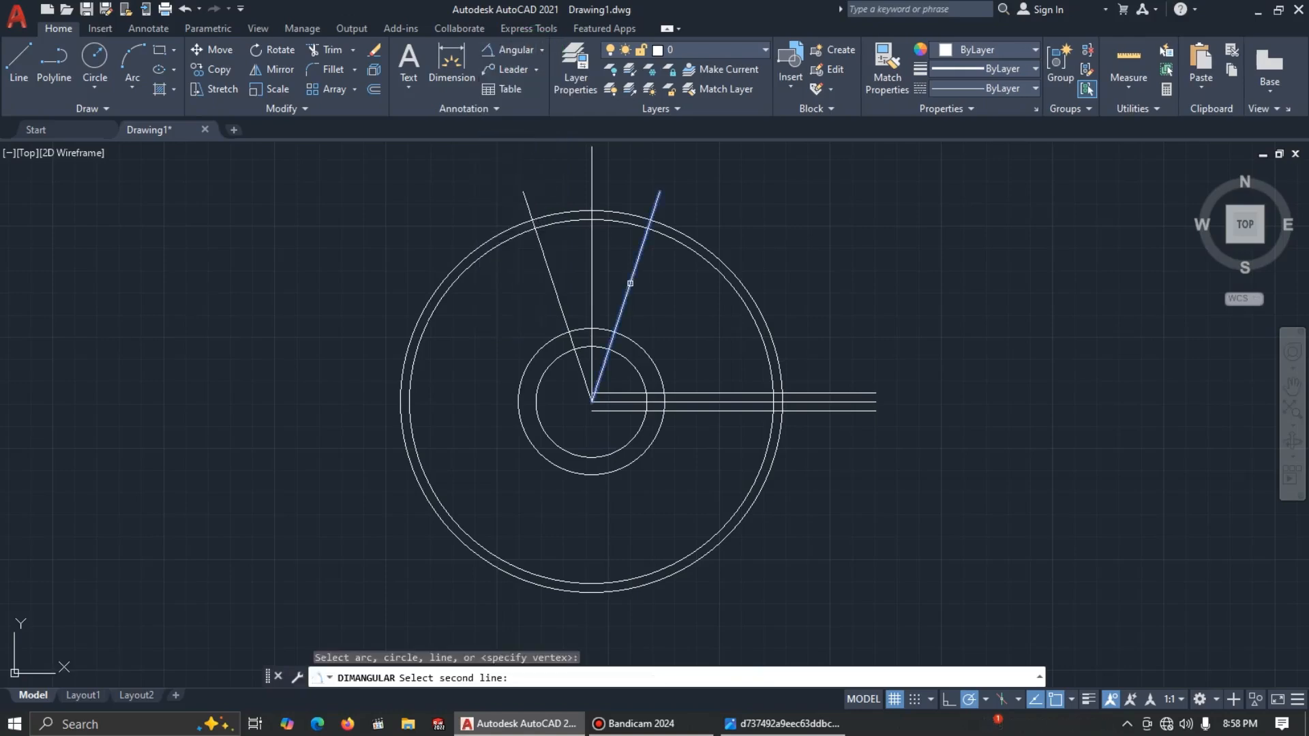
pyautogui.click(560, 306)
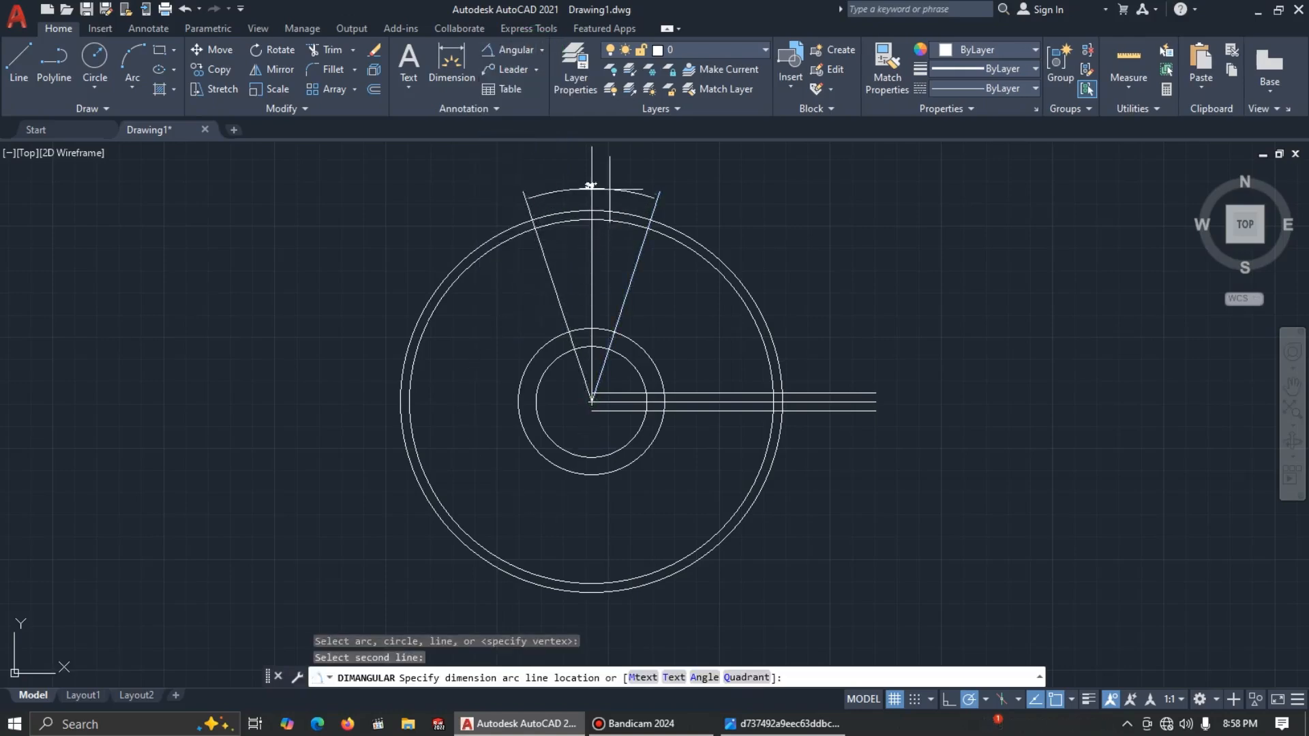
pyautogui.scroll(10, 609, 198)
pyautogui.scroll(-4, 581, 247)
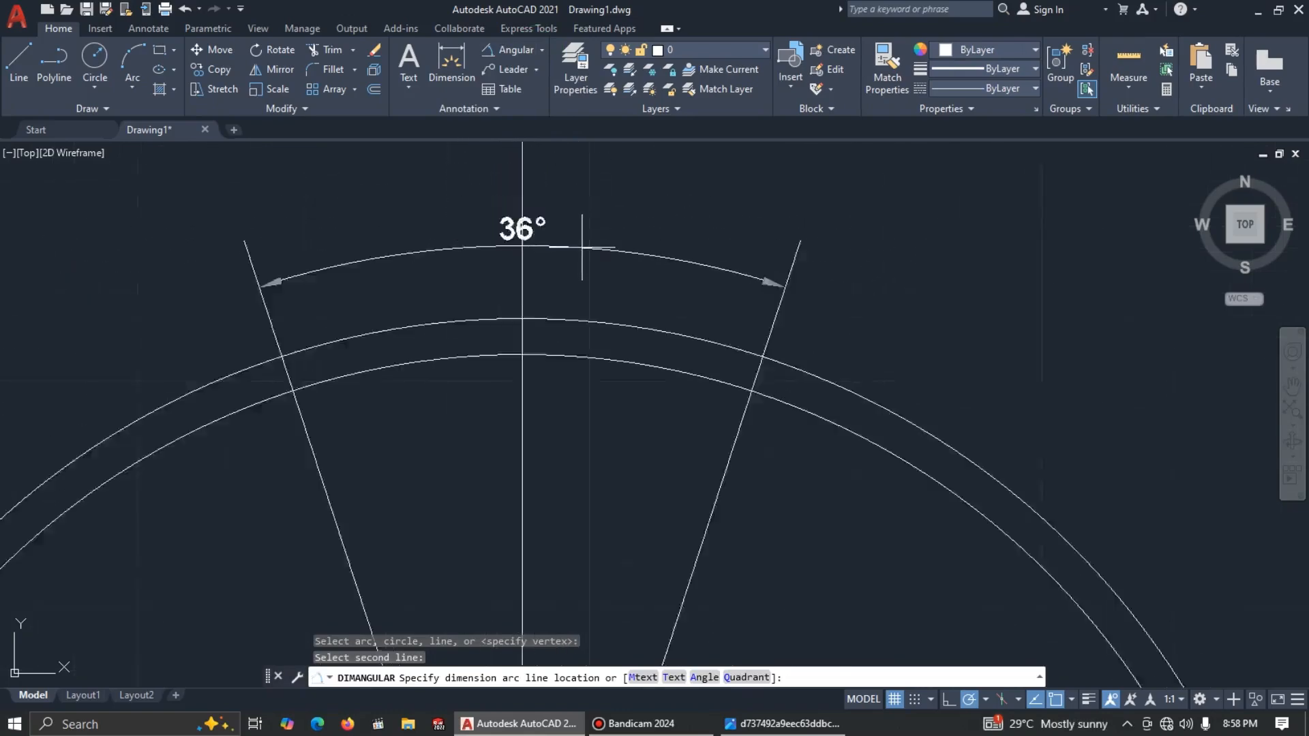
pyautogui.scroll(-5, 582, 247)
pyautogui.press('Escape')
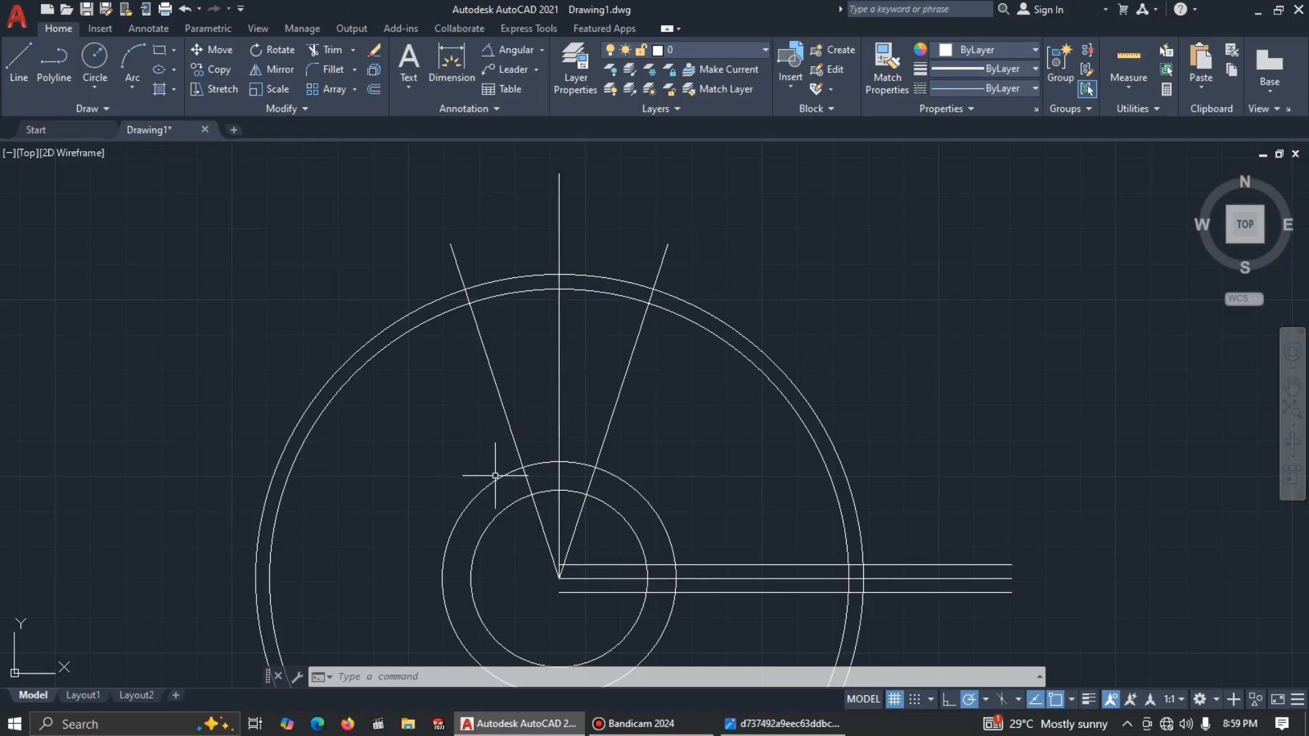
pyautogui.hotkey('alt', 'Tab')
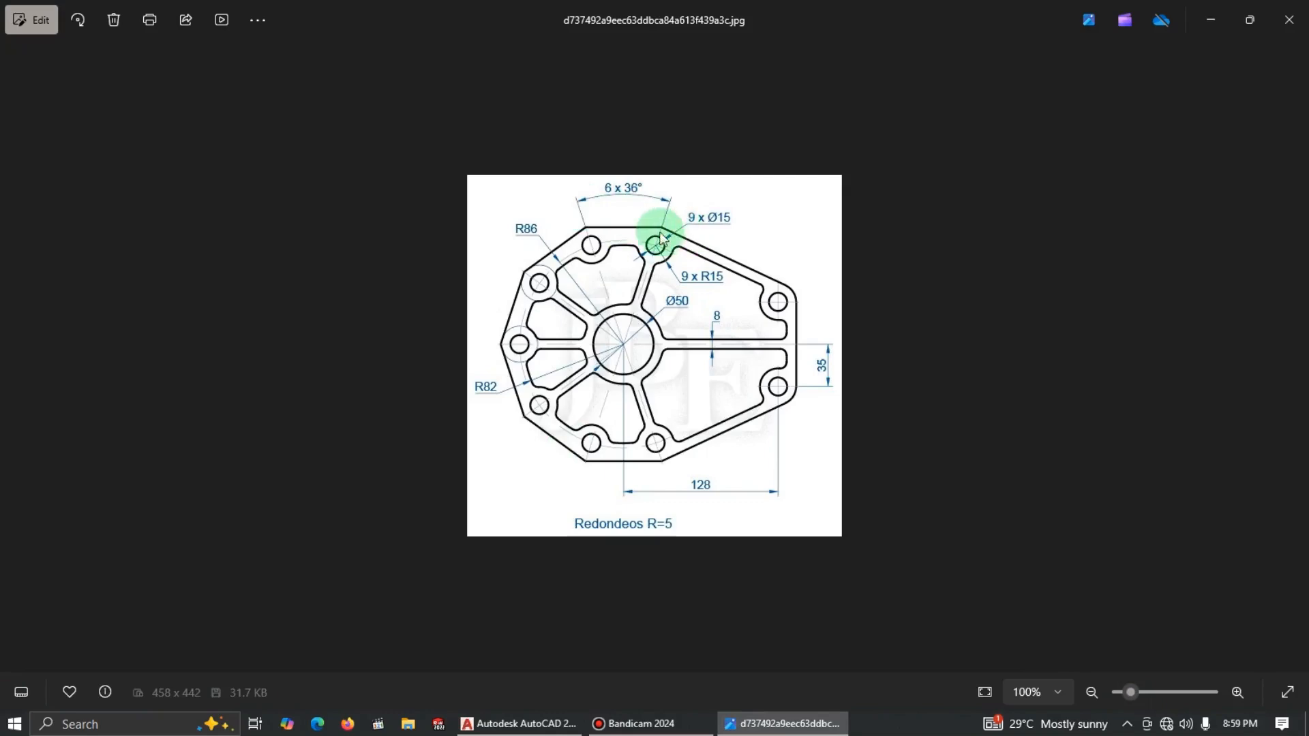
pyautogui.hotkey('alt', 'Tab')
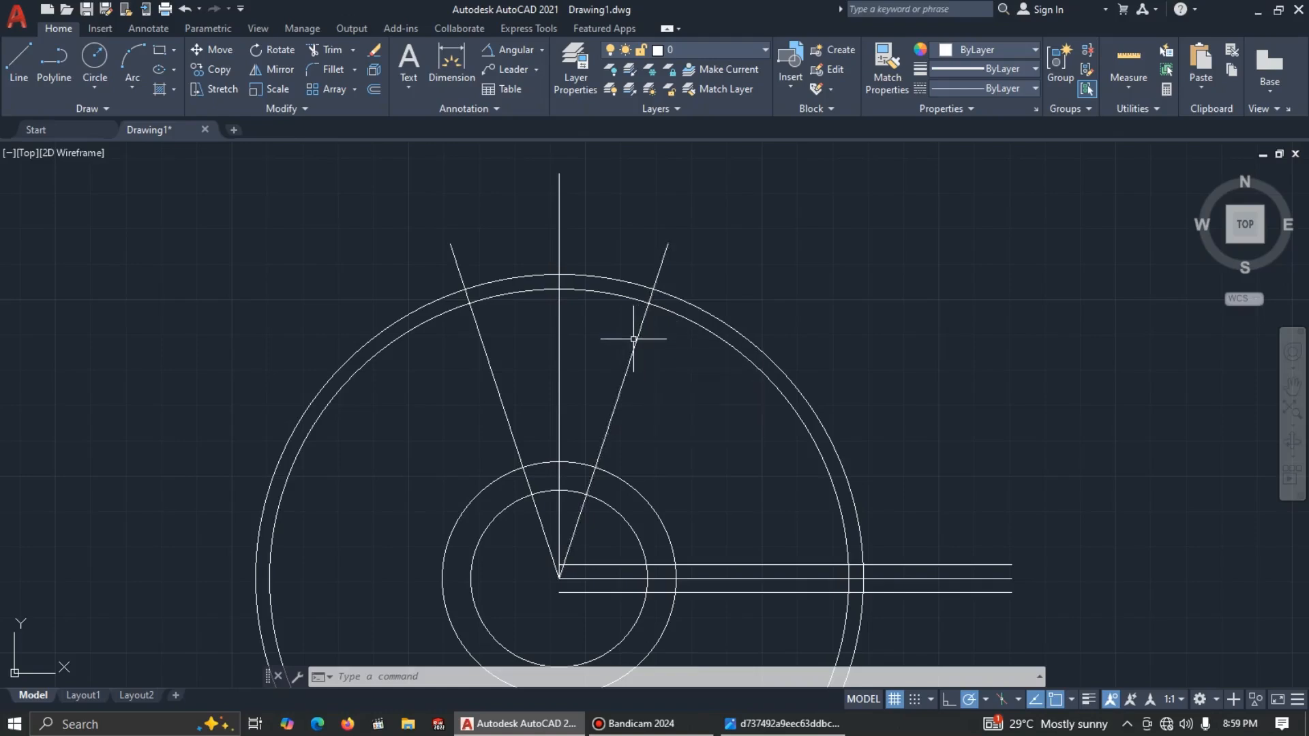
# Step: Examine the upper holes' diameter and centre location in the reference image
pyautogui.scroll(-2, 637, 405)
pyautogui.moveTo(659, 470); pyautogui.dragTo(700, 411, button='middle')
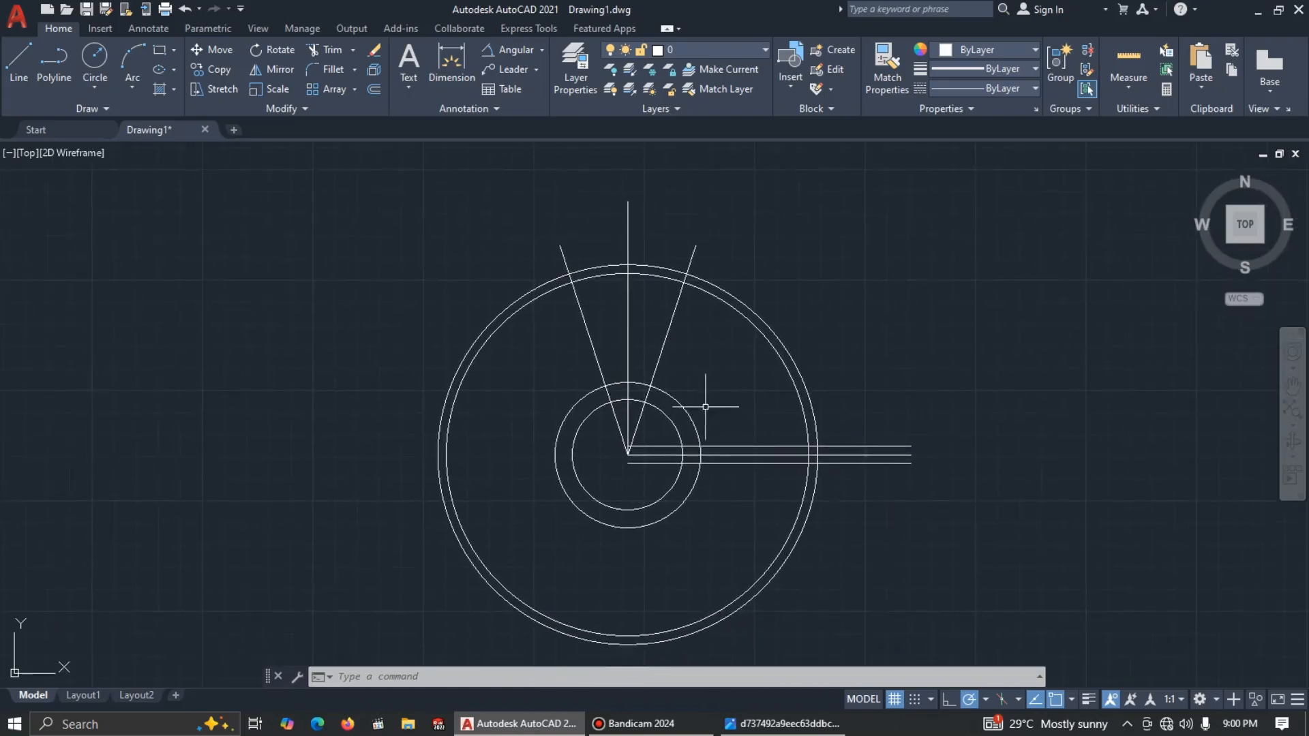
pyautogui.hotkey('alt', 'Tab')
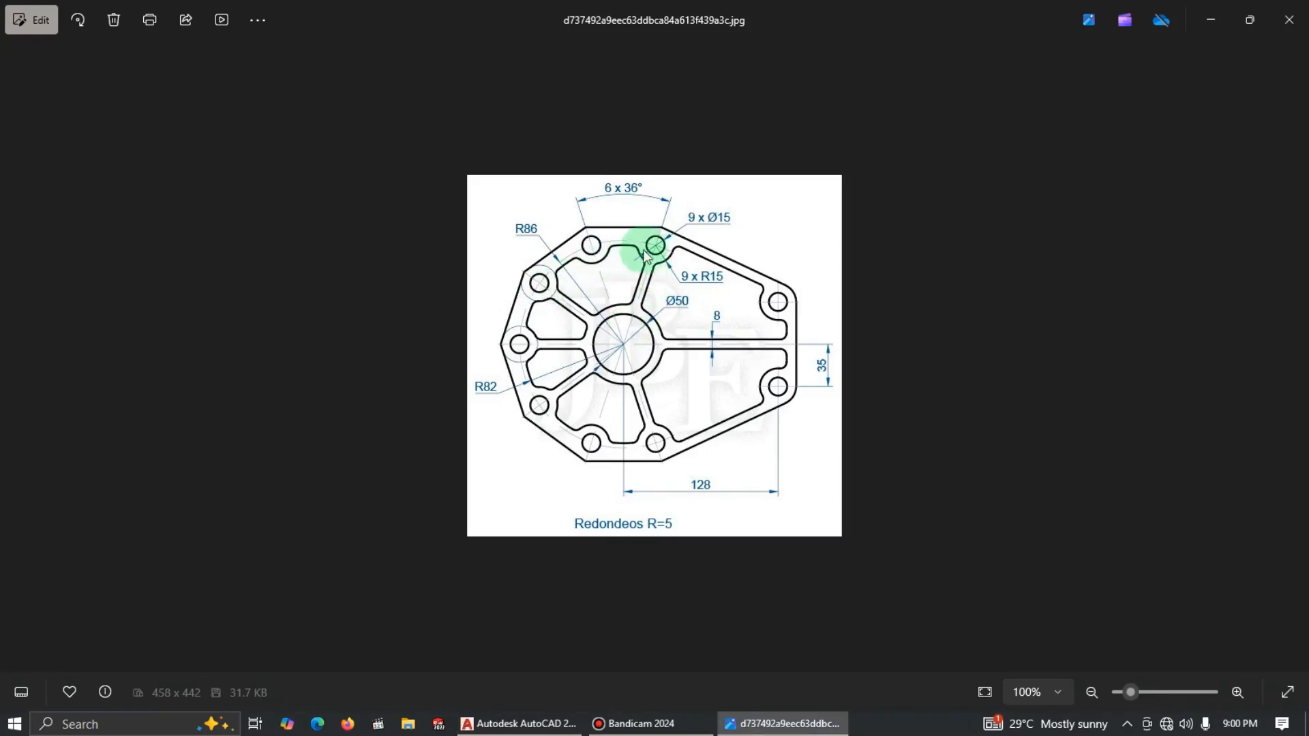
pyautogui.scroll(2, 657, 251)
pyautogui.scroll(4, 656, 251)
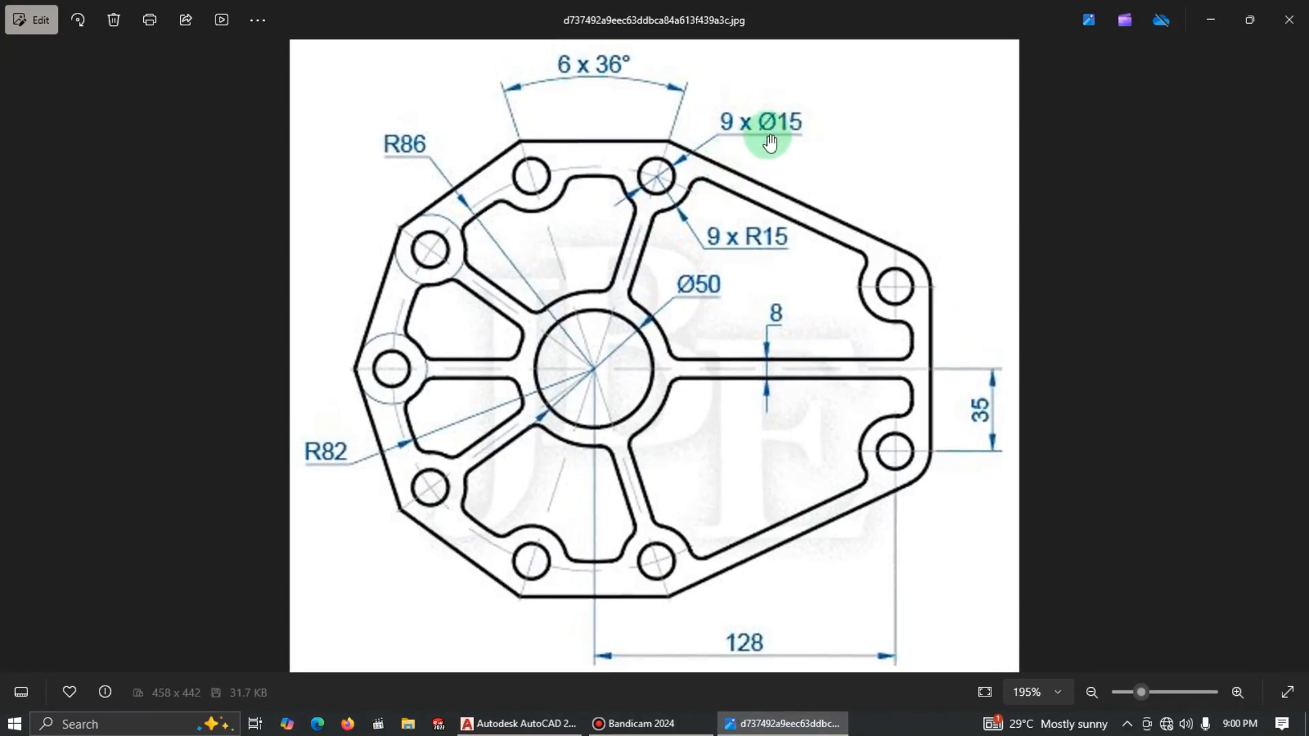
pyautogui.hotkey('alt', 'Tab')
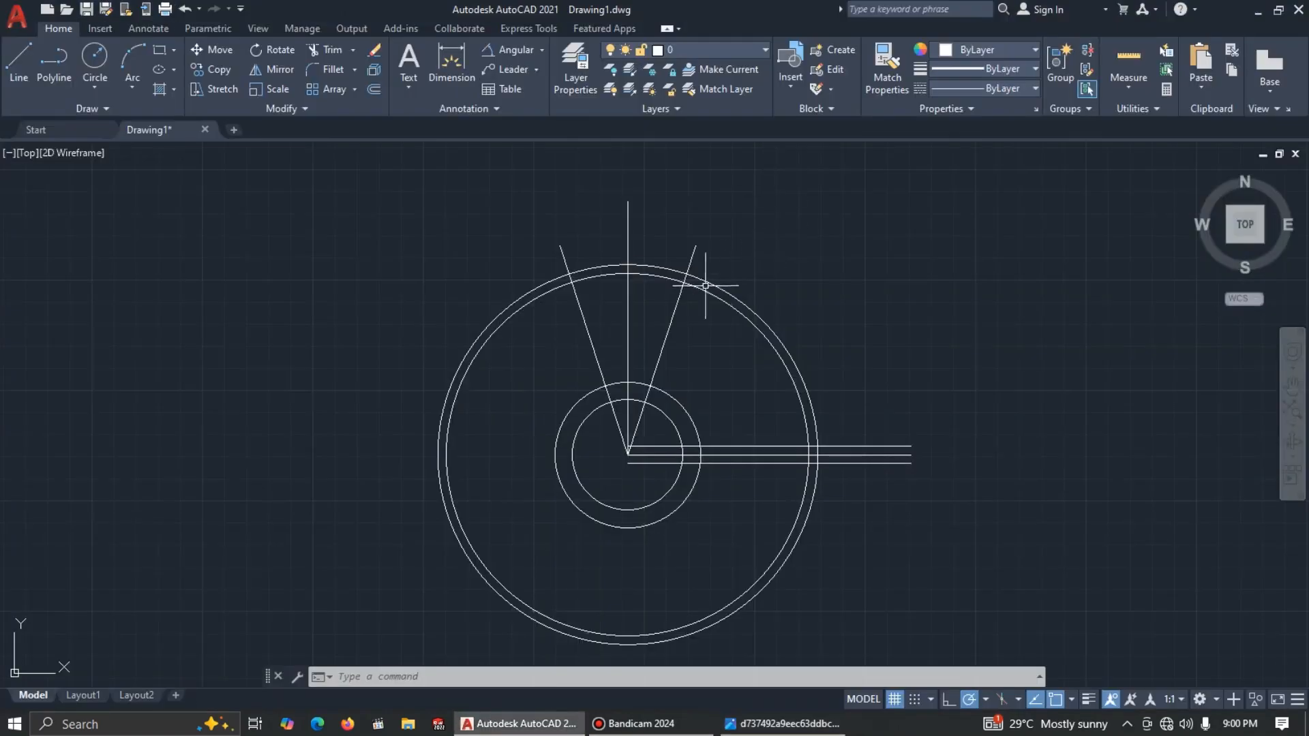
pyautogui.hotkey('alt', 'Tab')
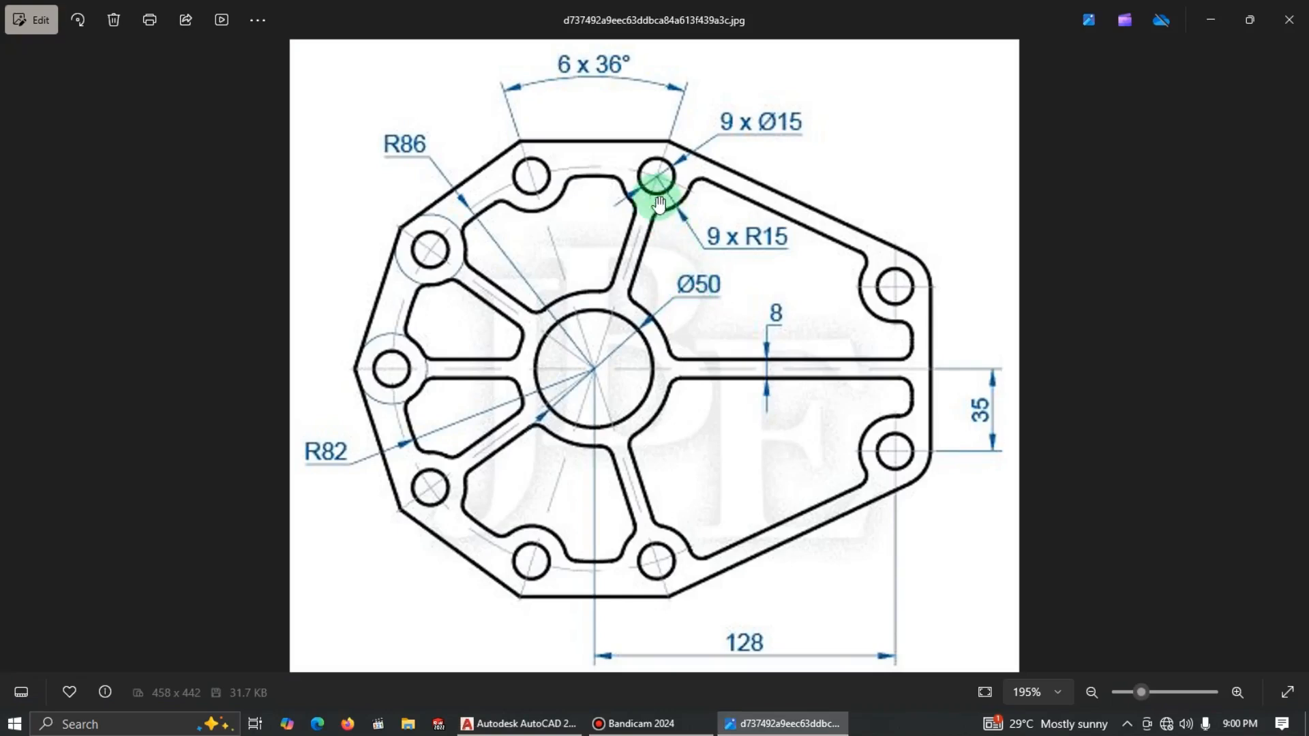
pyautogui.hotkey('alt', 'Tab')
# Step: Draw a circle of diameter 15 centred where the 72° line crosses the outermost circle
pyautogui.scroll(2, 695, 281)
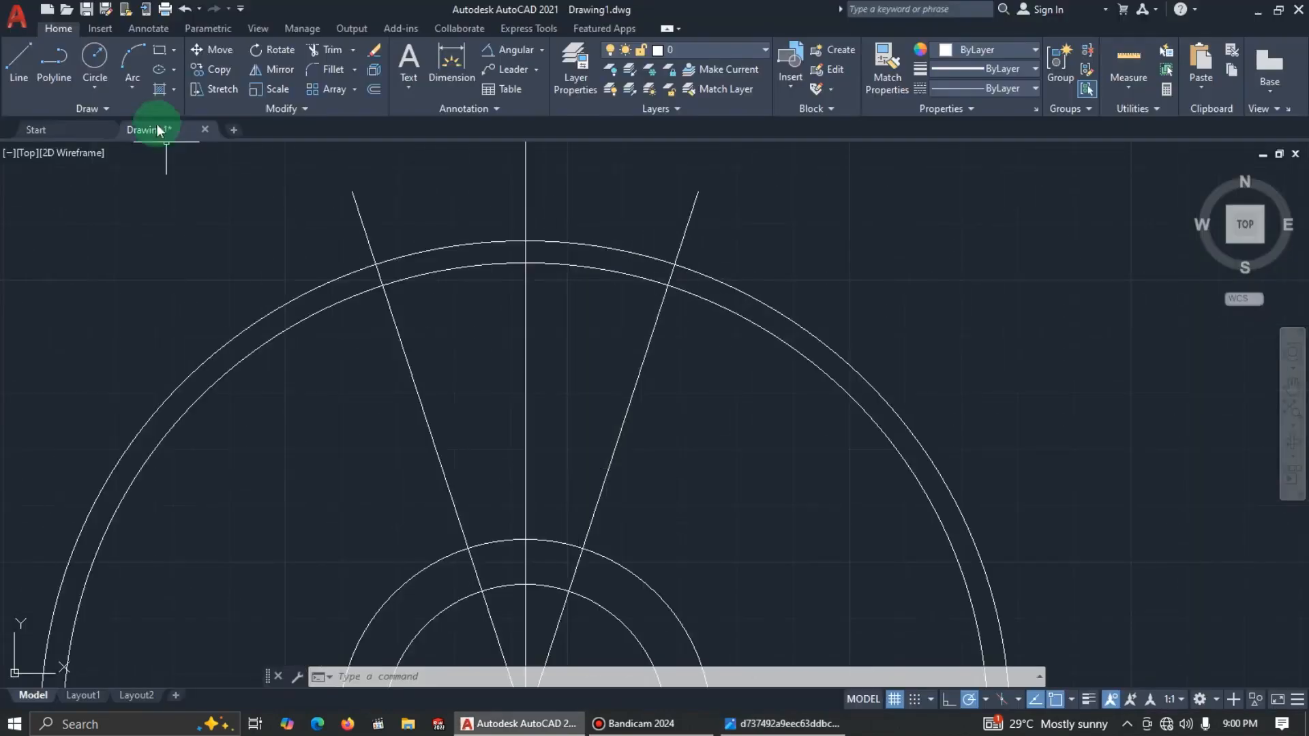
pyautogui.click(100, 84)
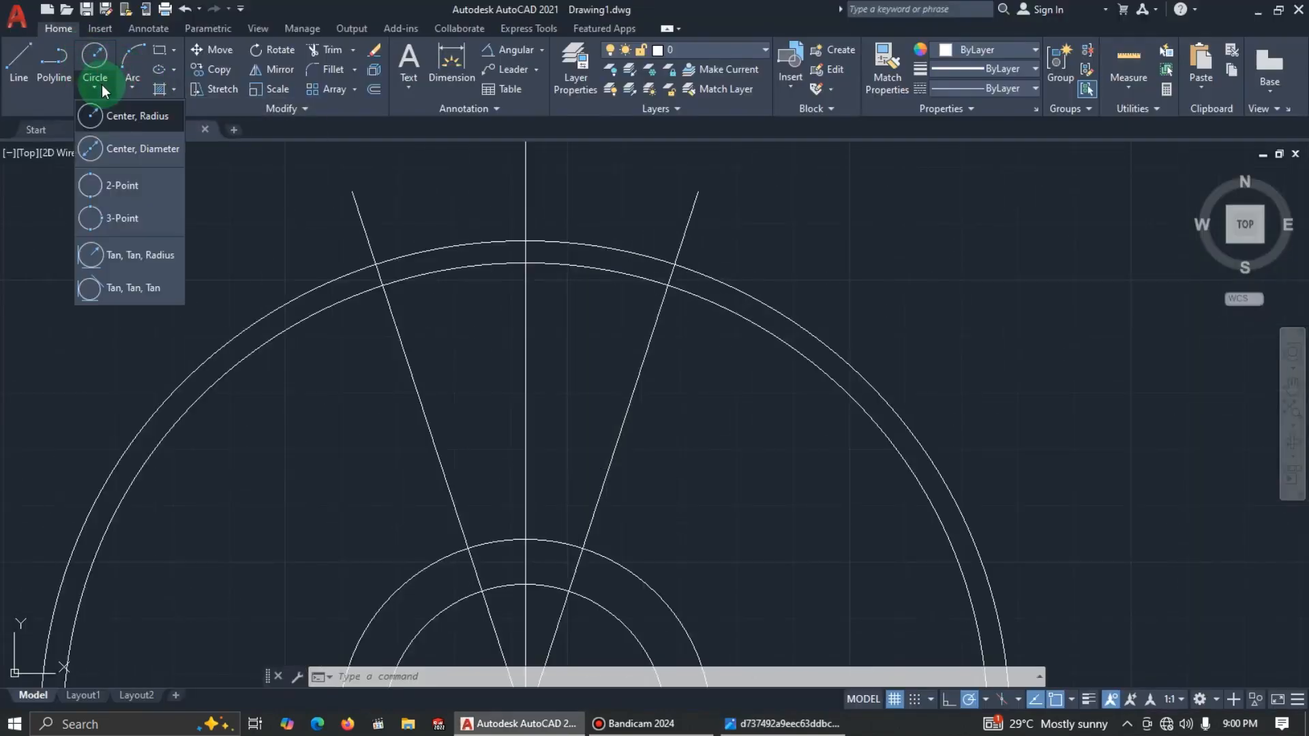
pyautogui.click(129, 154)
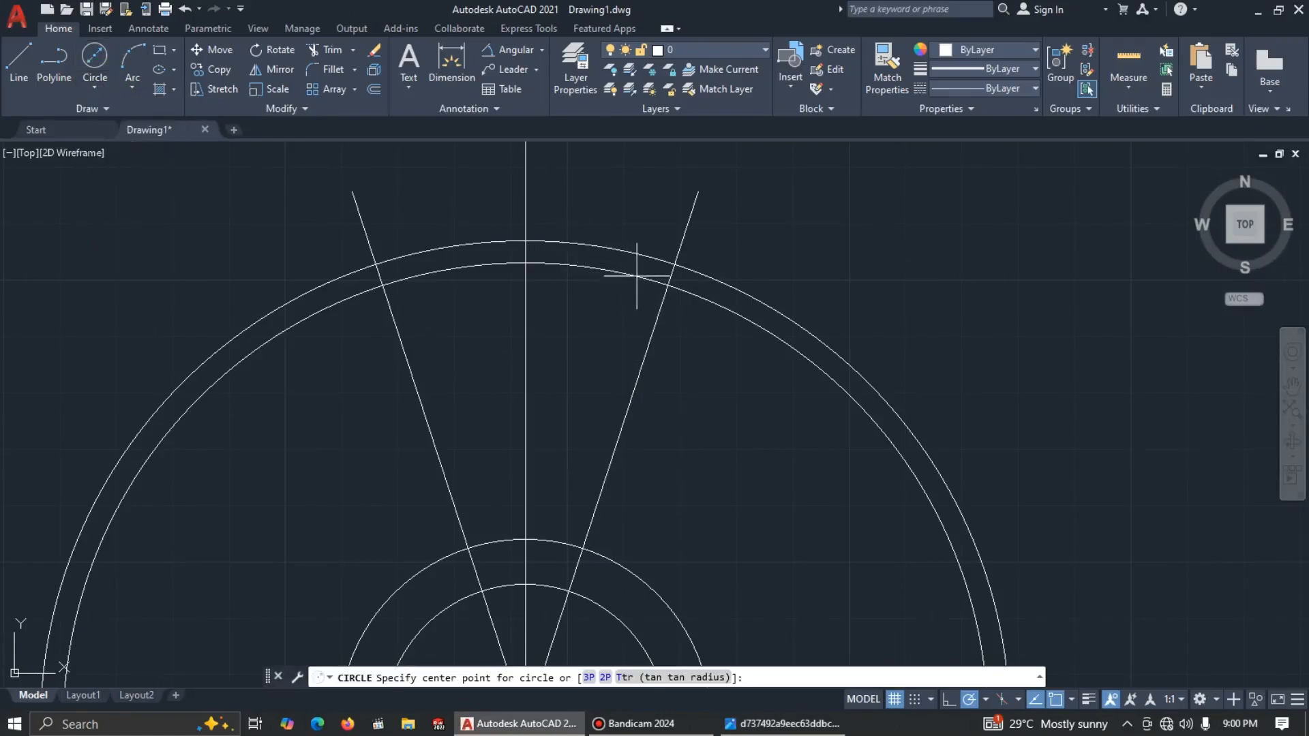
pyautogui.hotkey('alt', 'Tab')
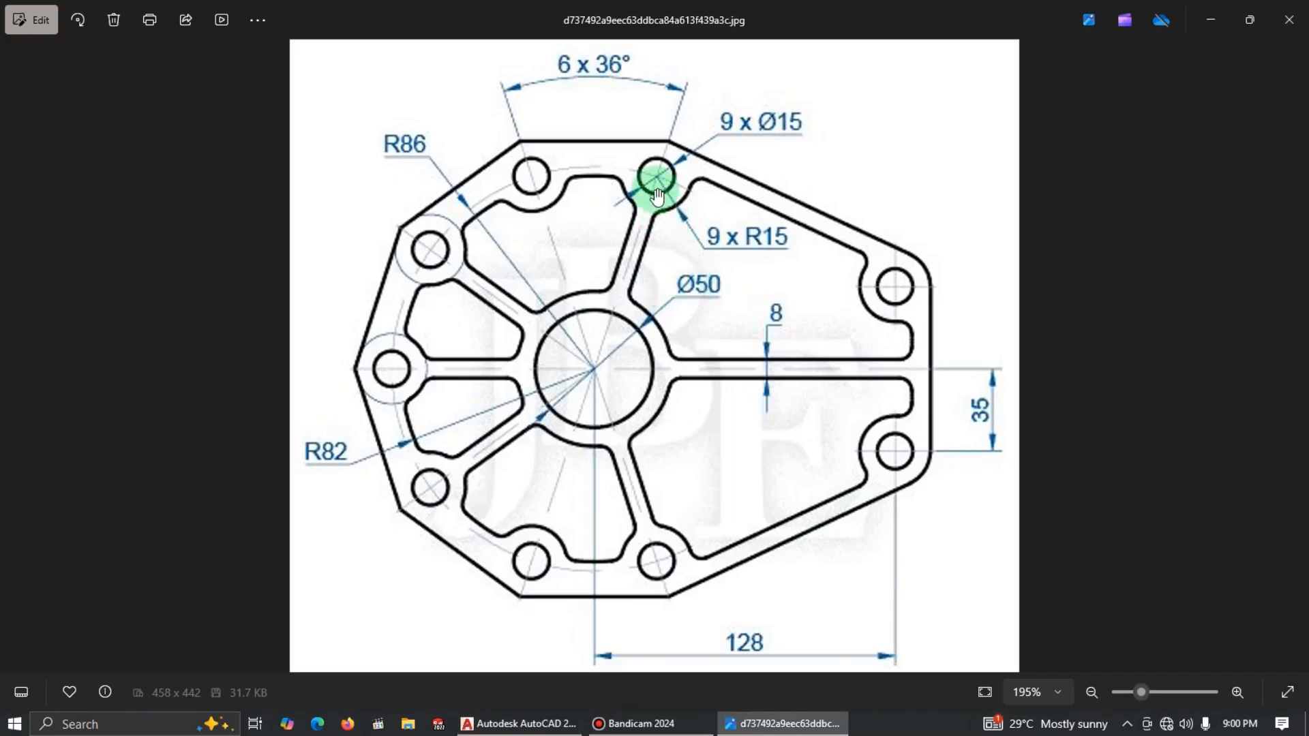
pyautogui.hotkey('alt', 'Tab')
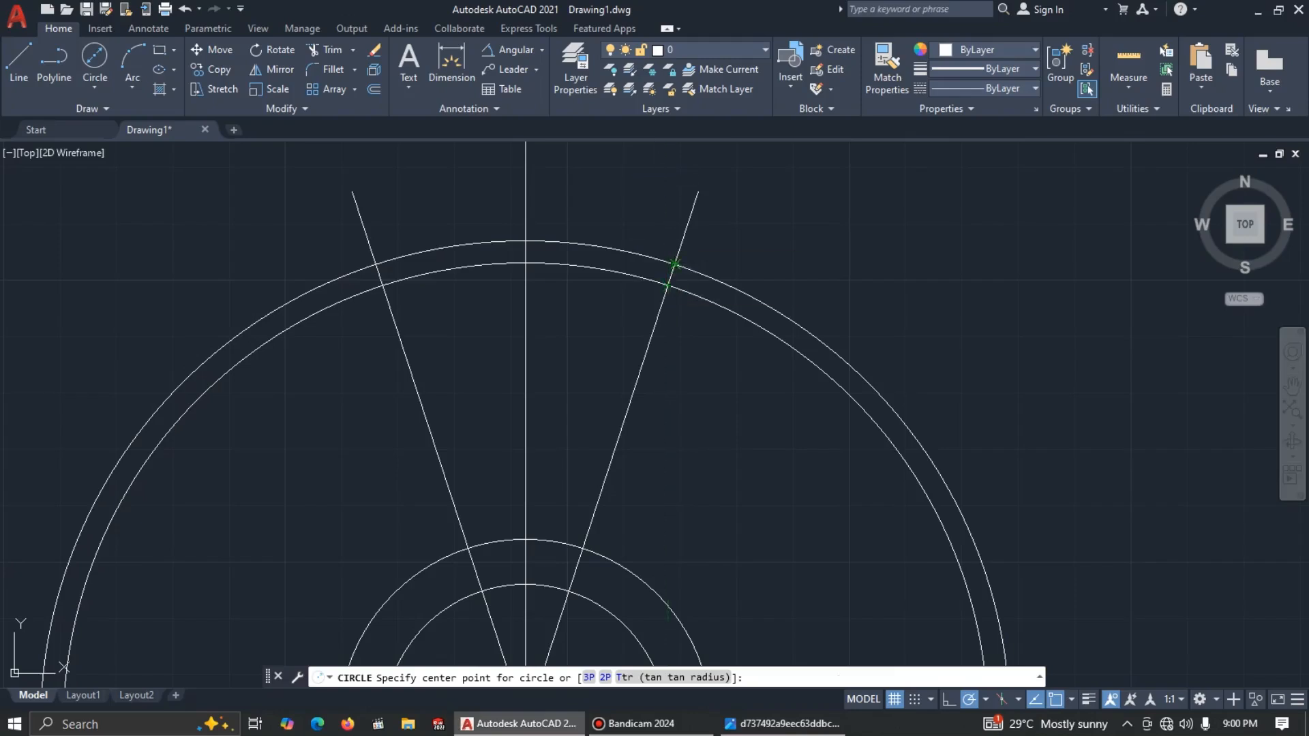
pyautogui.click(675, 264)
pyautogui.write('1')
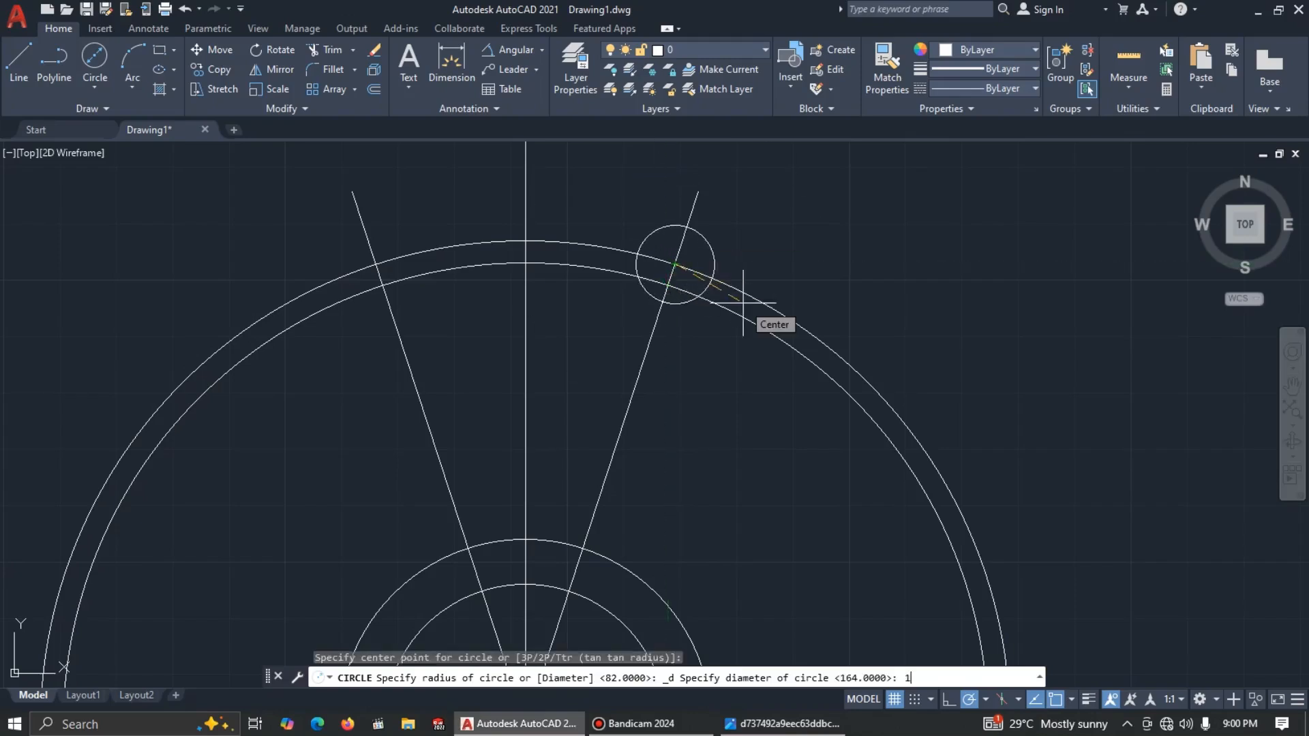
pyautogui.write('5')
pyautogui.press('Return')
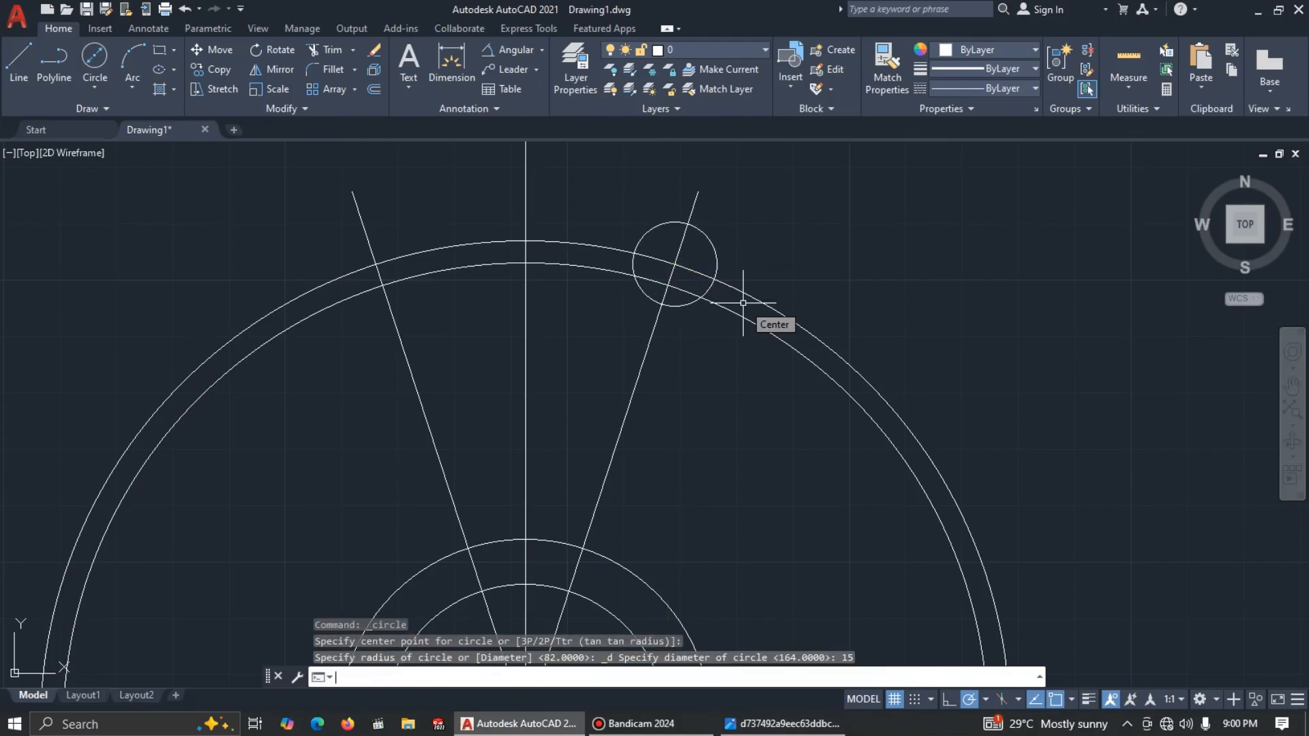
# Step: Copy the small circle from its centre to where the mirrored slanted line crosses the outermost circle
pyautogui.scroll(-2, 756, 310)
pyautogui.click(757, 272)
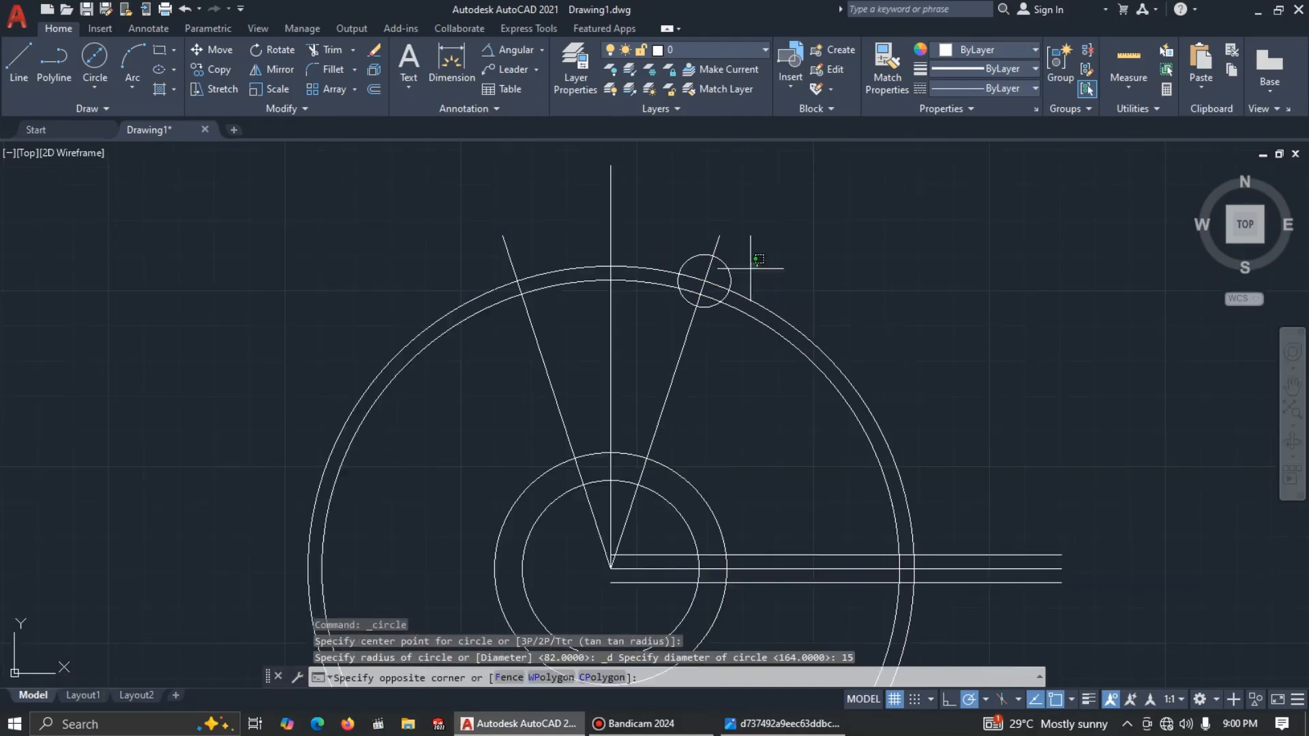
pyautogui.click(718, 268)
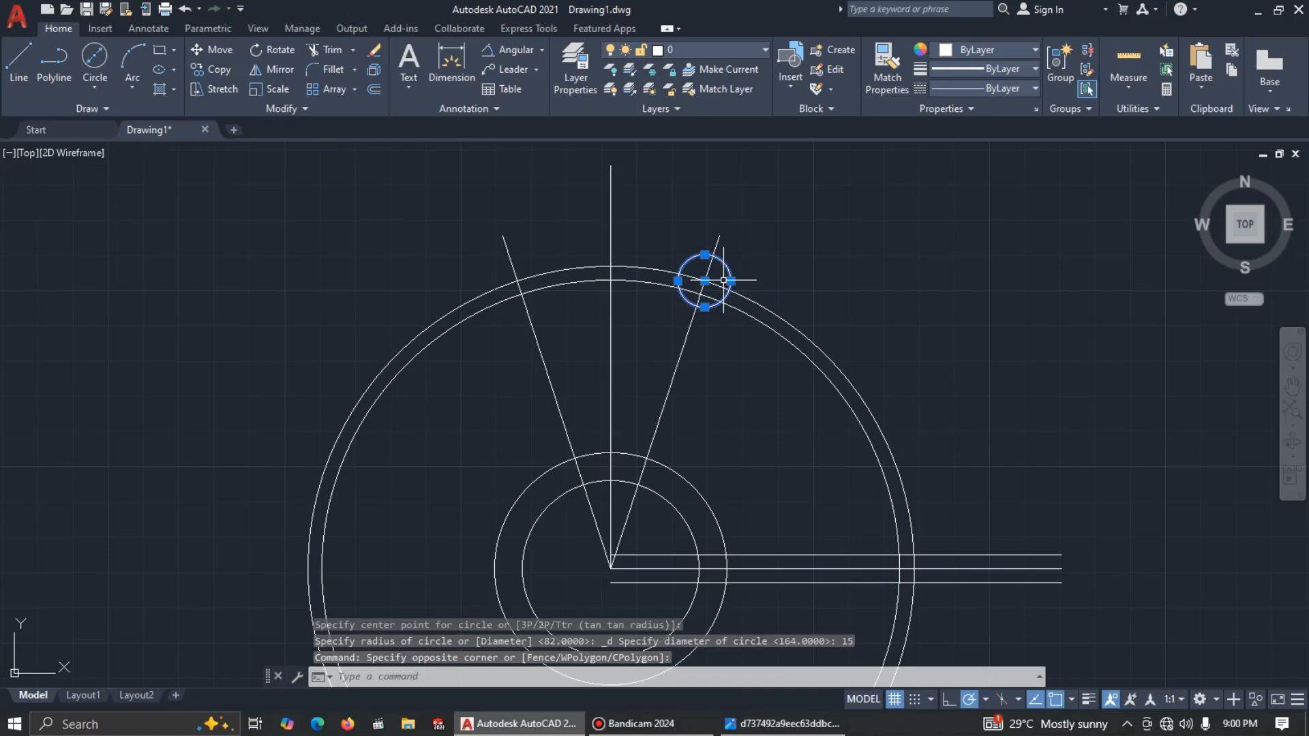
pyautogui.write('co')
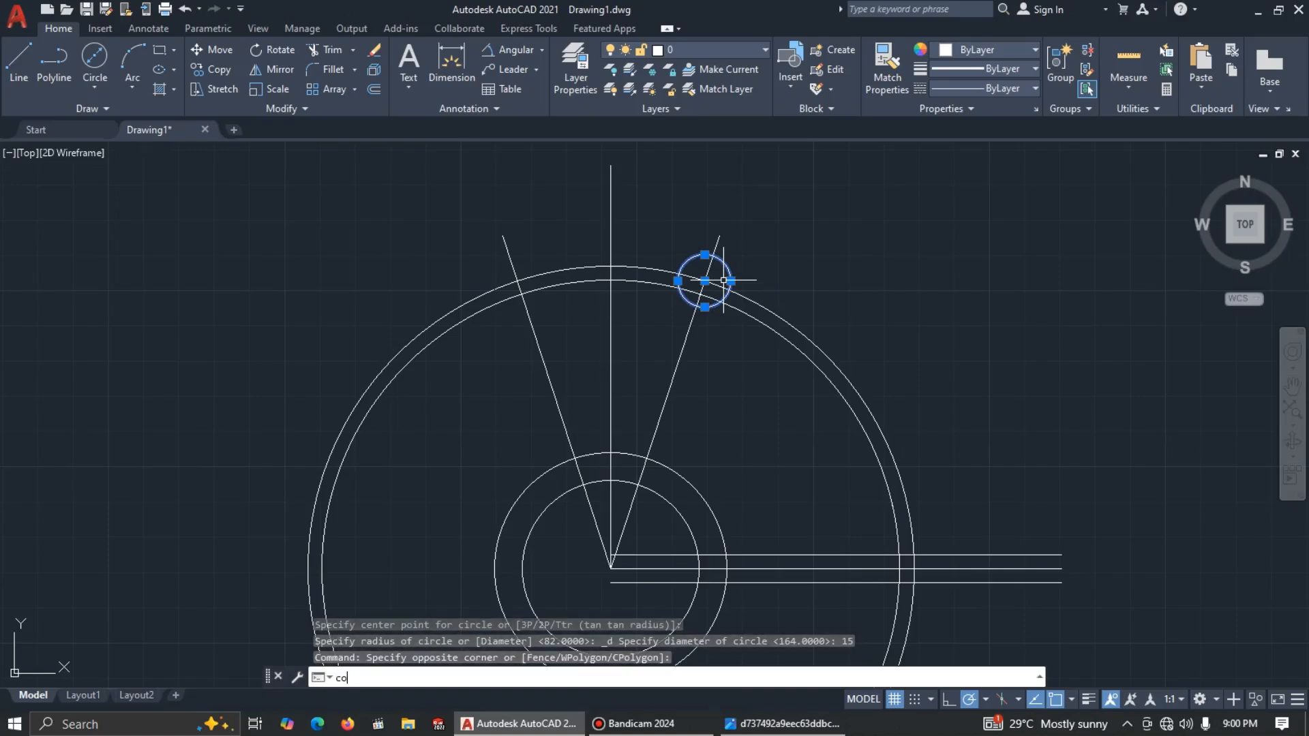
pyautogui.press('Return')
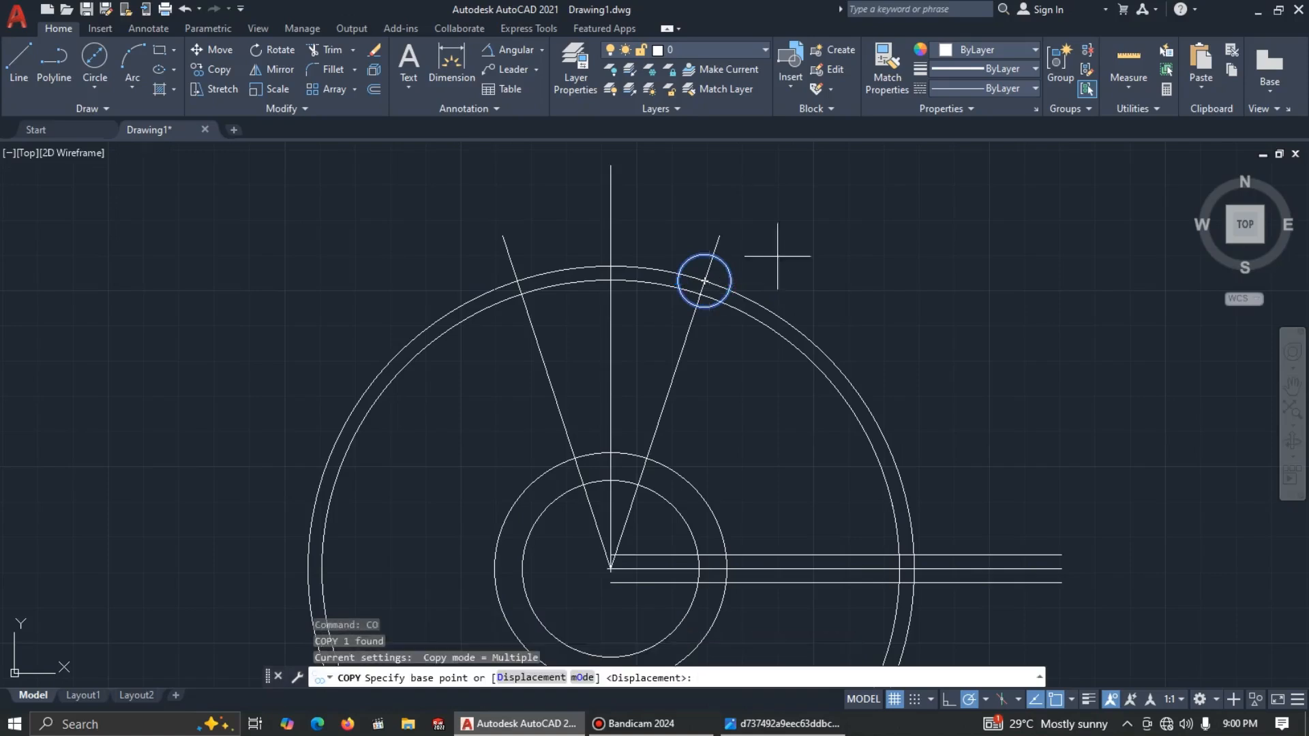
pyautogui.click(704, 281)
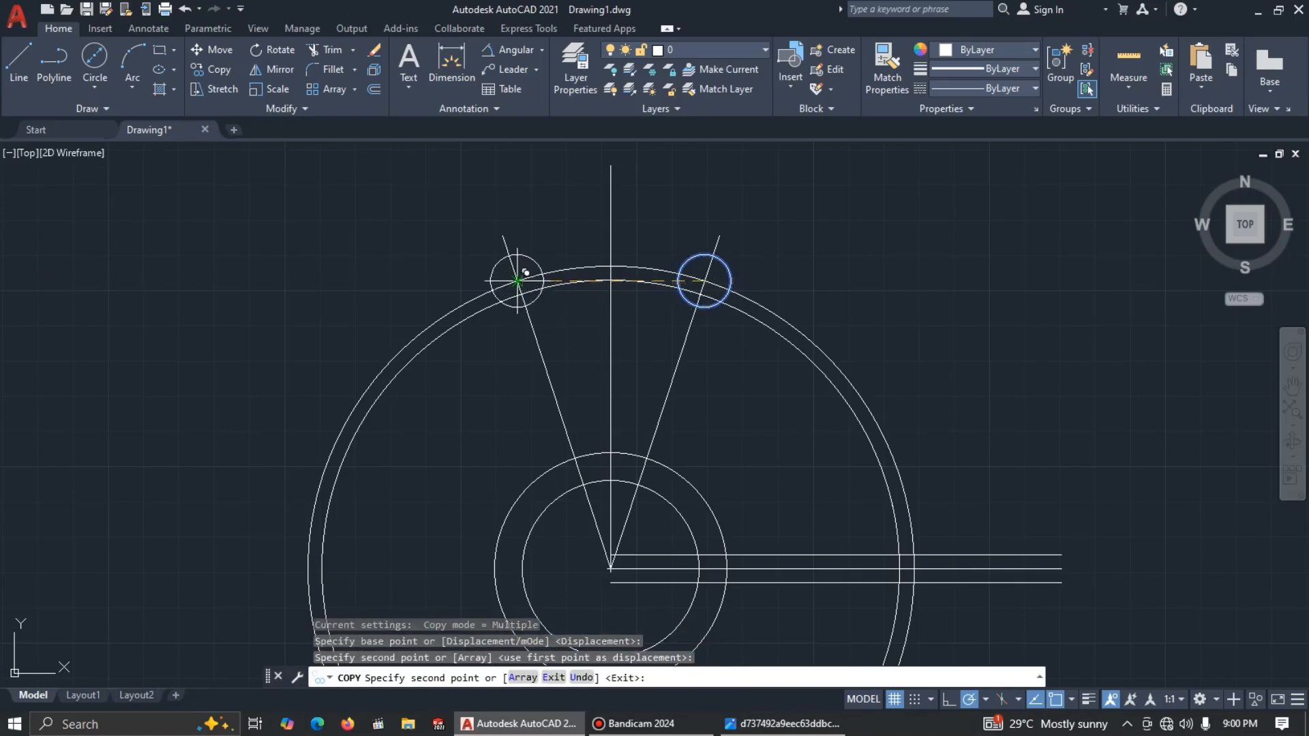
pyautogui.press('Escape')
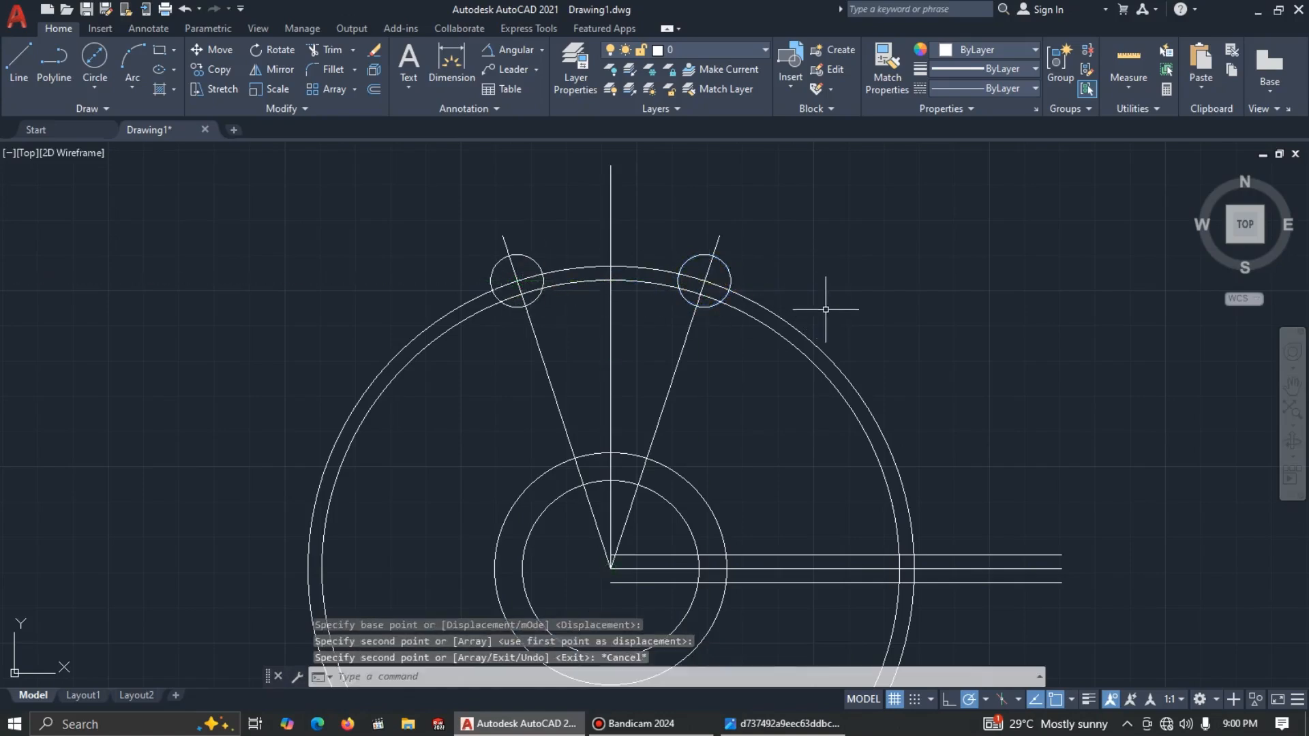
pyautogui.scroll(-2, 788, 413)
pyautogui.moveTo(754, 435); pyautogui.dragTo(765, 369, button='middle')
pyautogui.rightClick(763, 351)
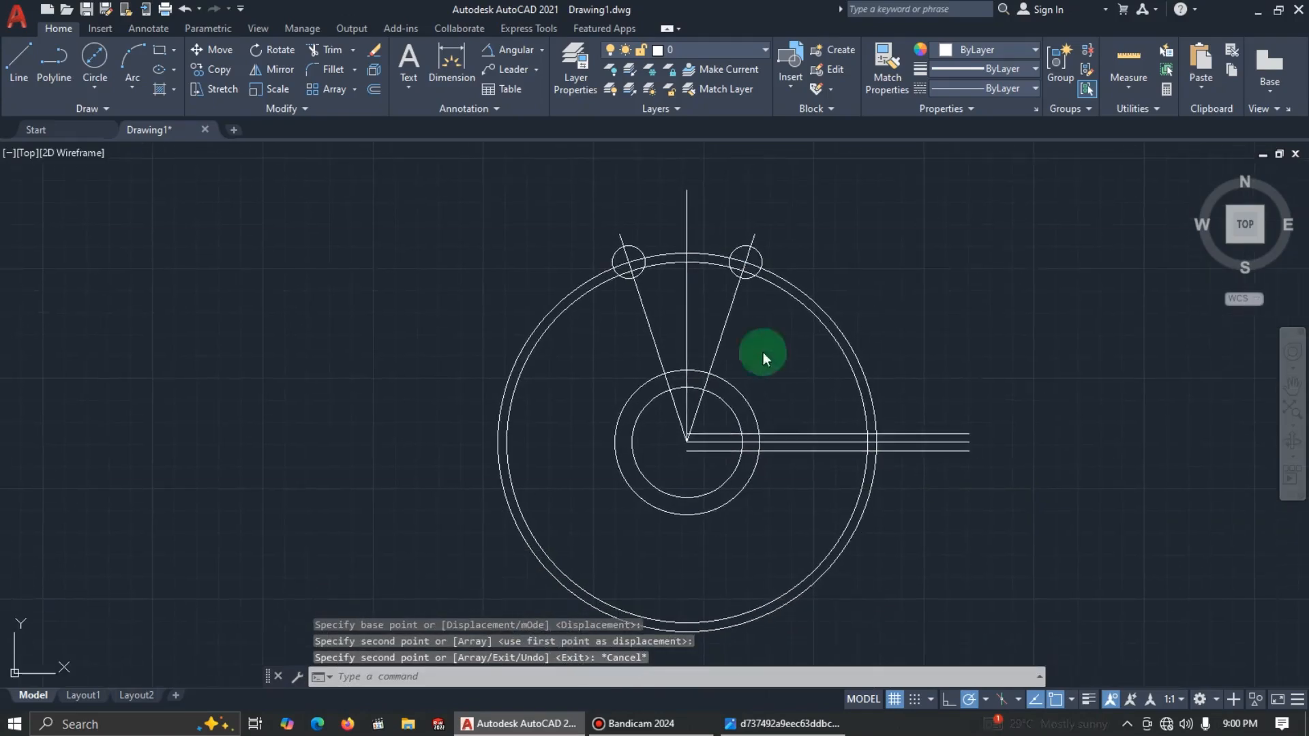
pyautogui.hotkey('alt', 'Tab')
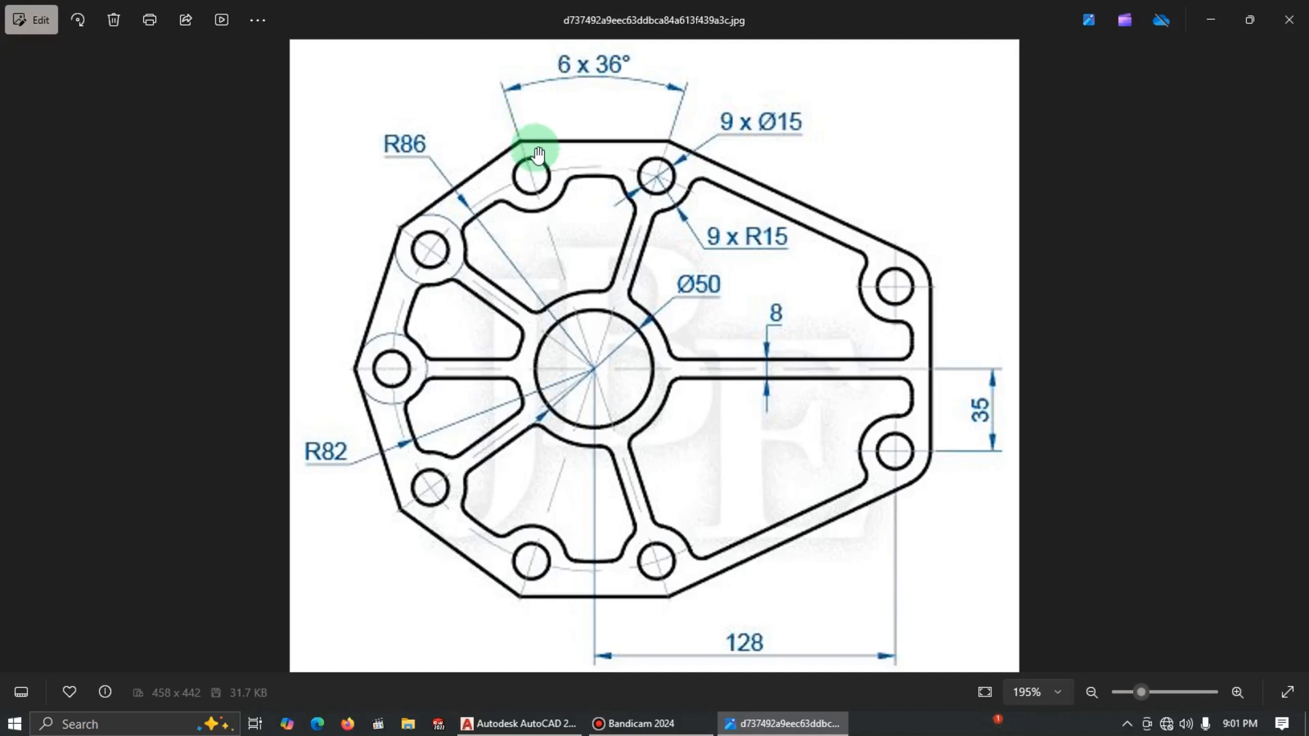
pyautogui.hotkey('alt', 'Tab')
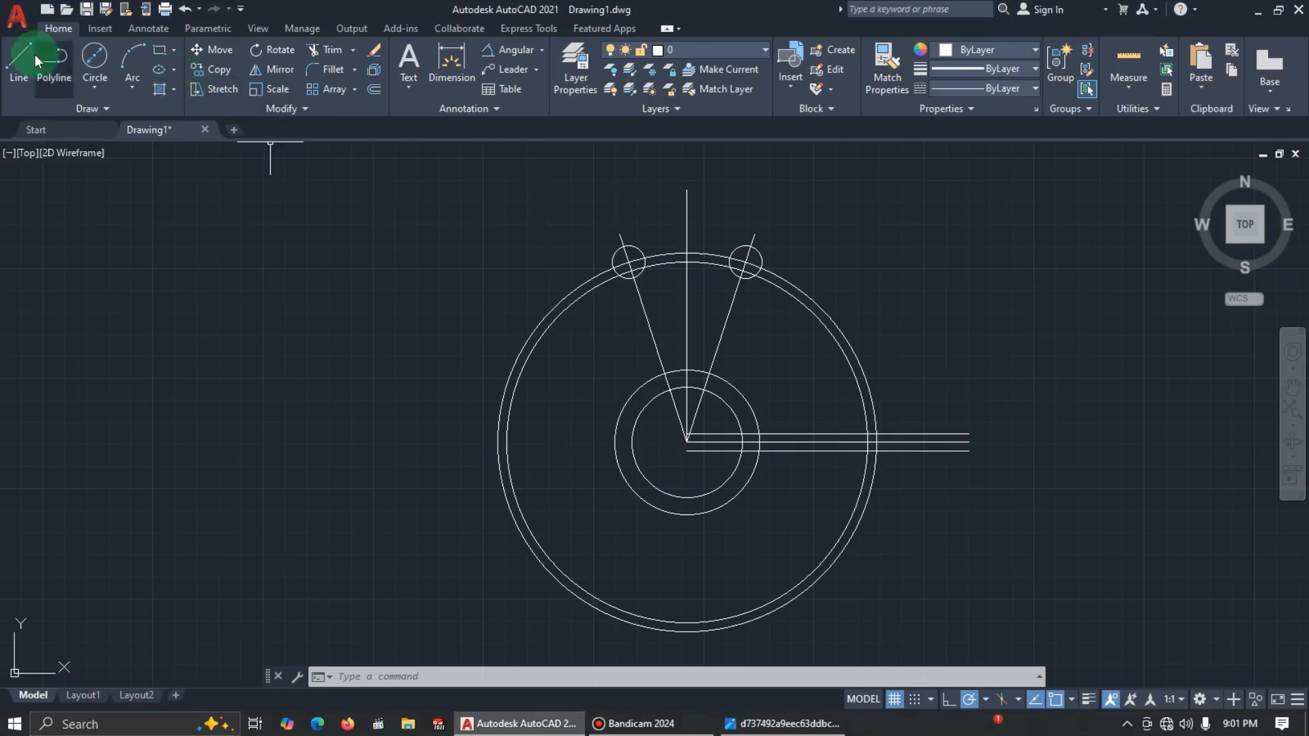
pyautogui.click(17, 70)
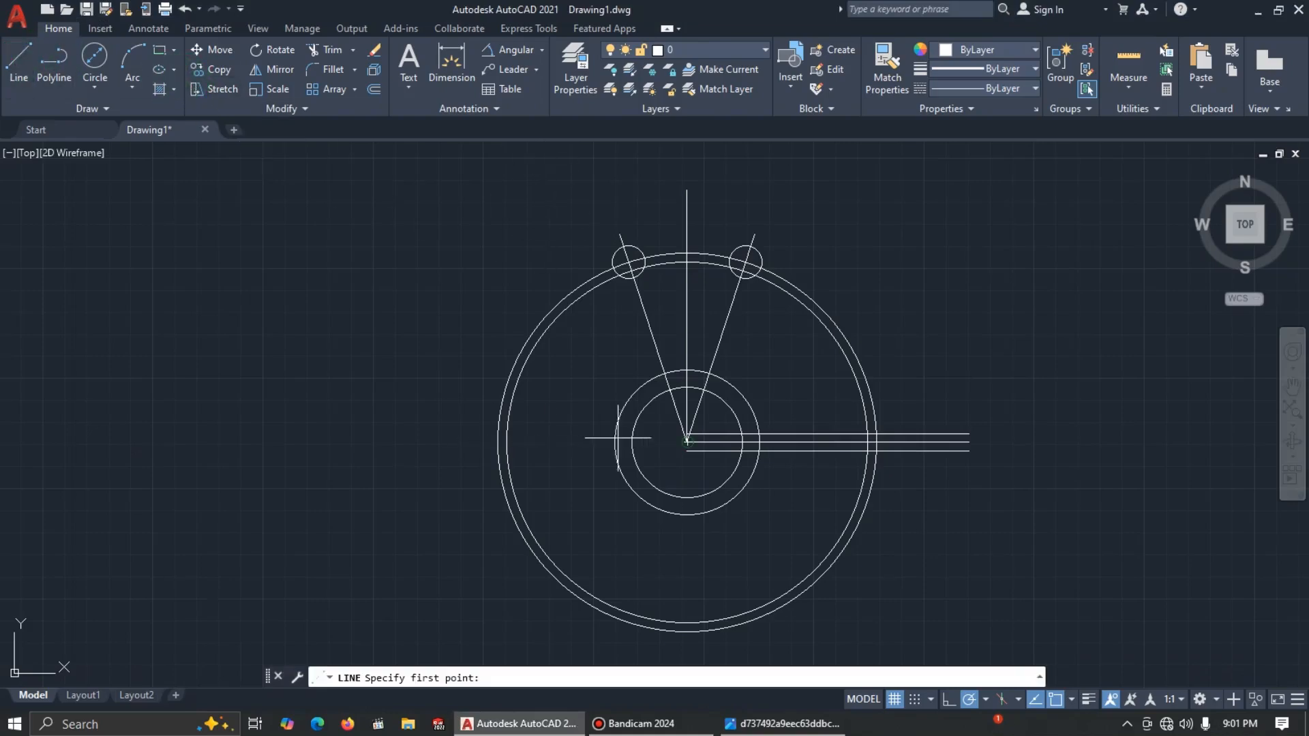
pyautogui.click(687, 441)
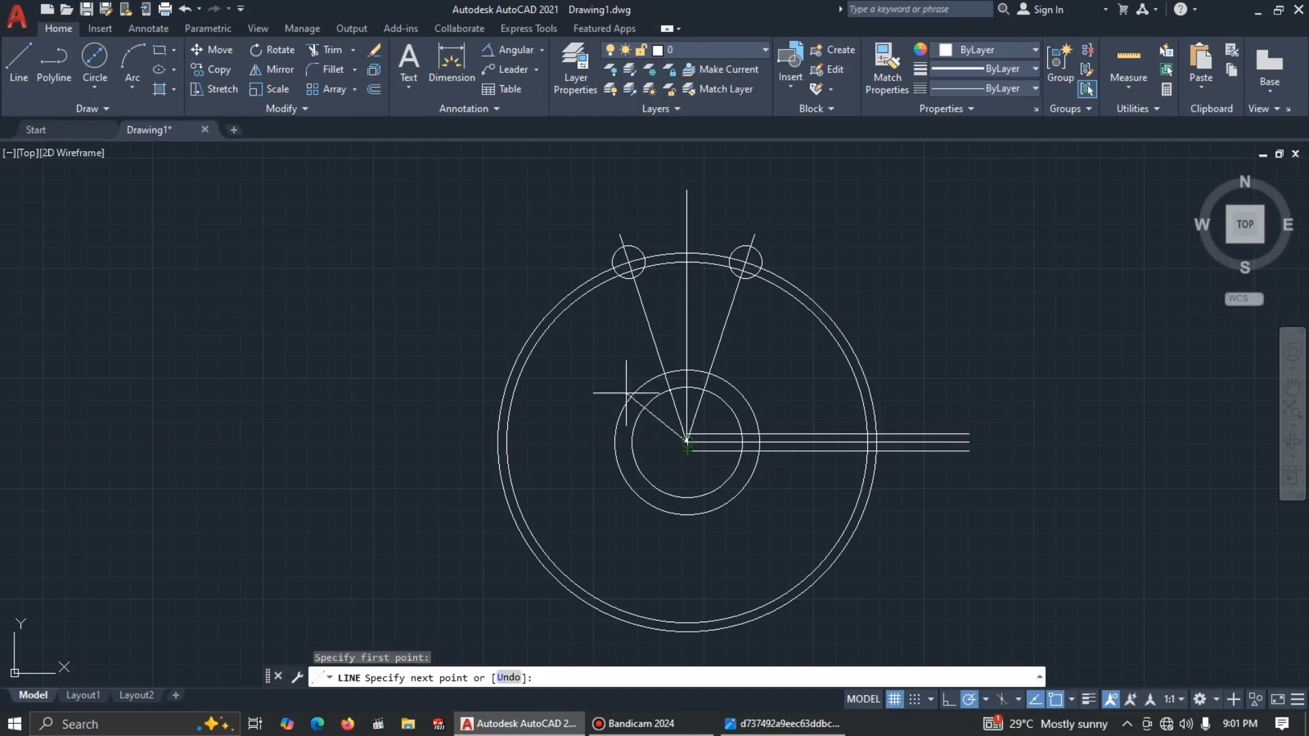
pyautogui.press('Escape')
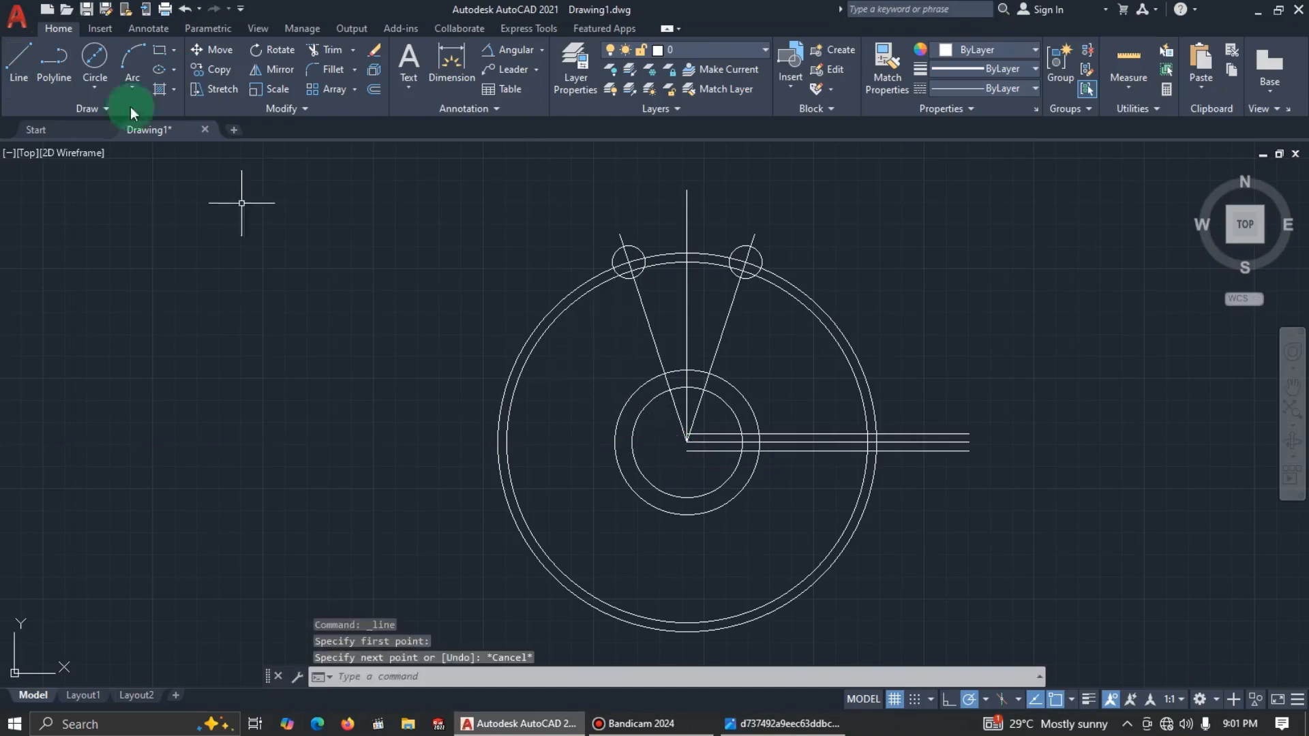
# Step: Draw a line from the circles' centre at a 144° angle, ending beyond the outermost circle
pyautogui.click(19, 69)
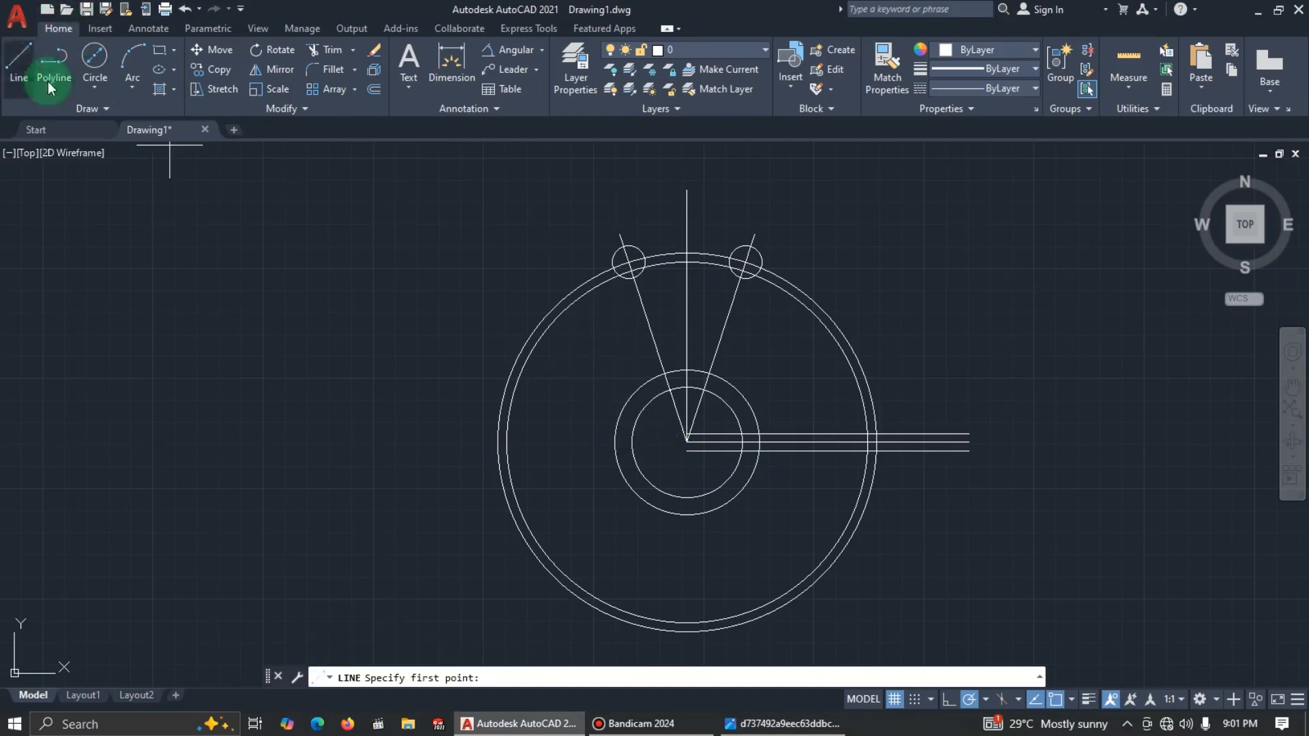
pyautogui.click(687, 442)
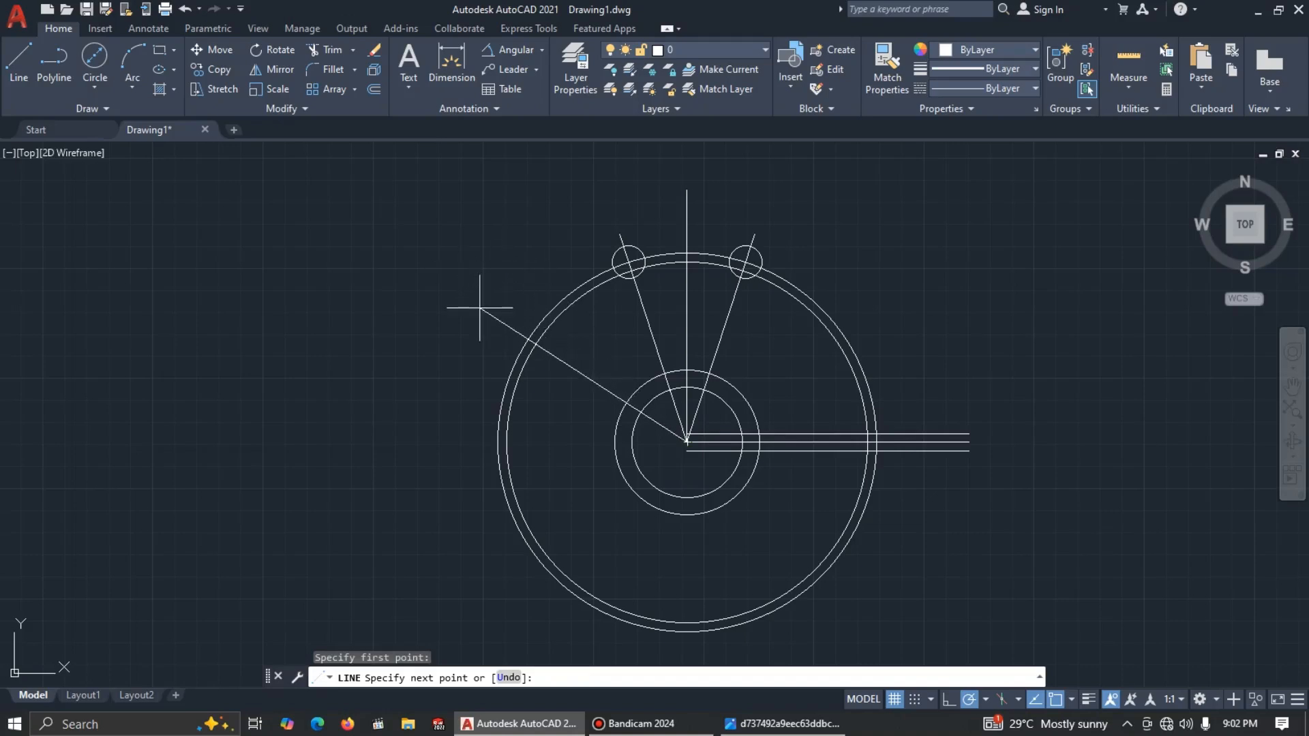
pyautogui.press('F8')
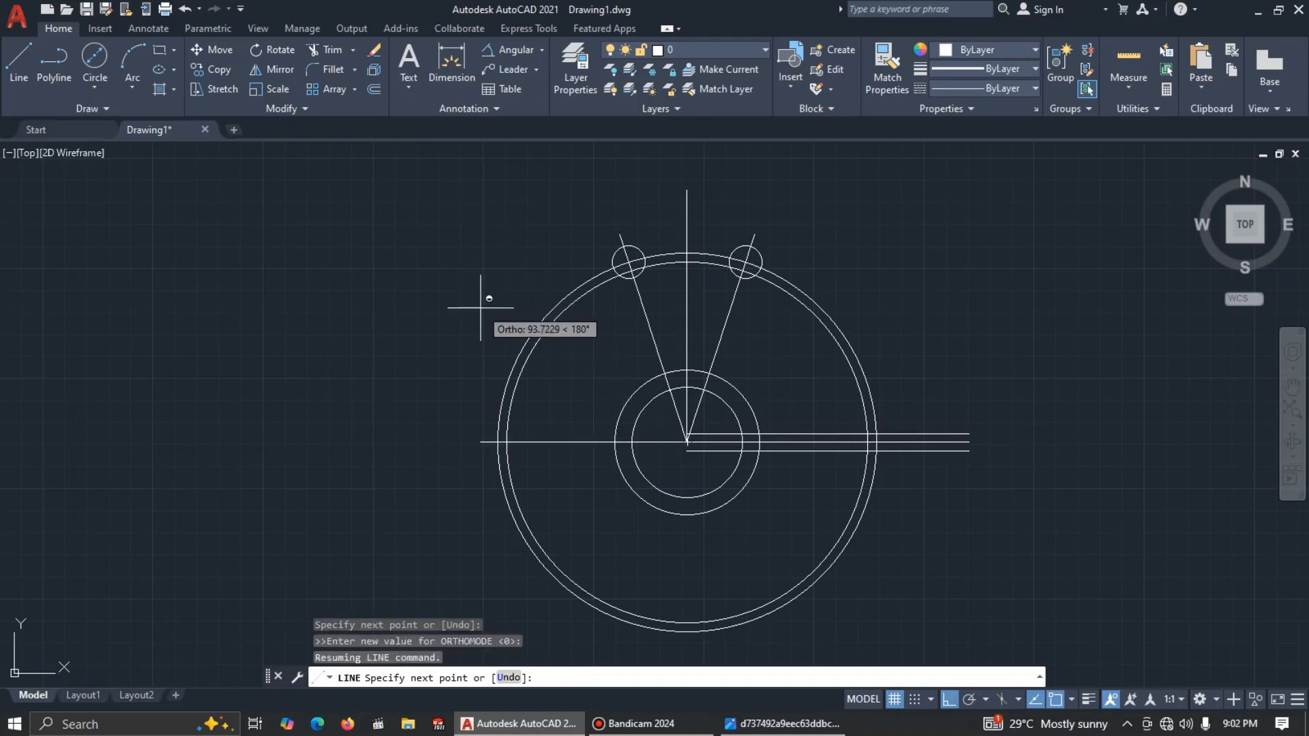
pyautogui.press('F10')
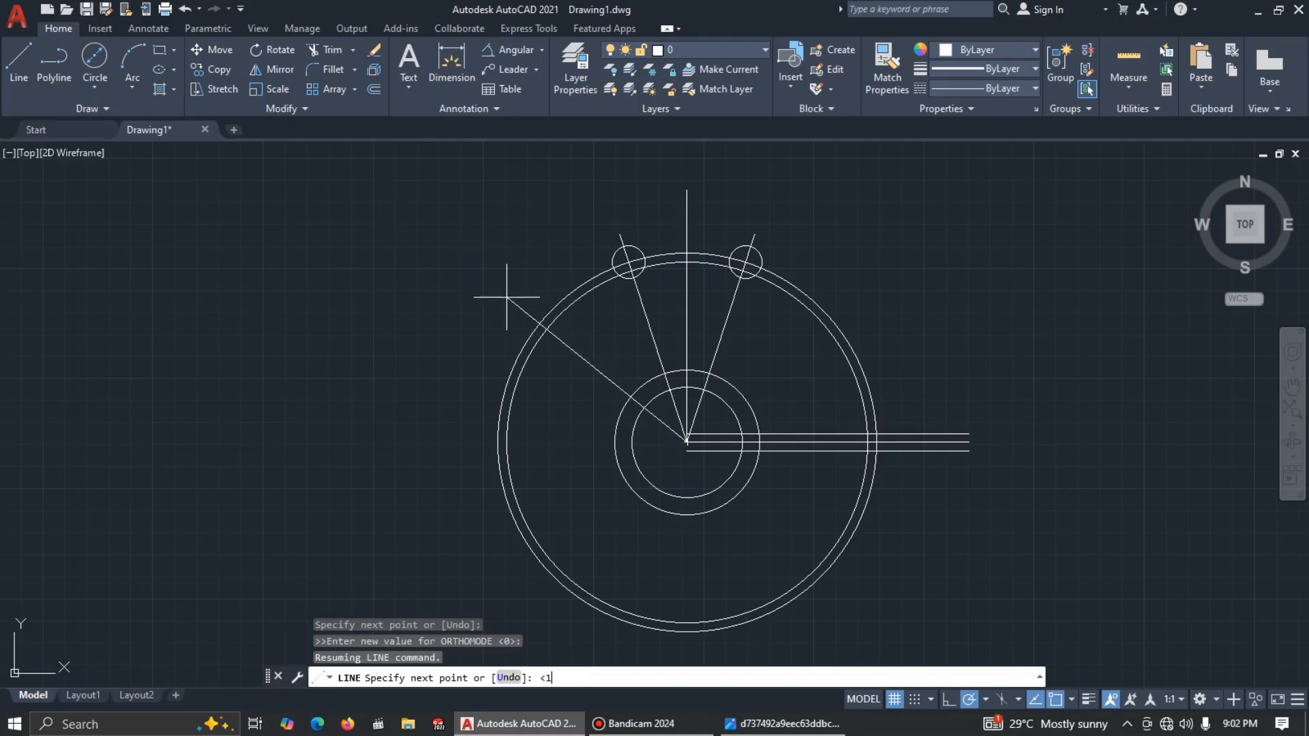
pyautogui.press('Return')
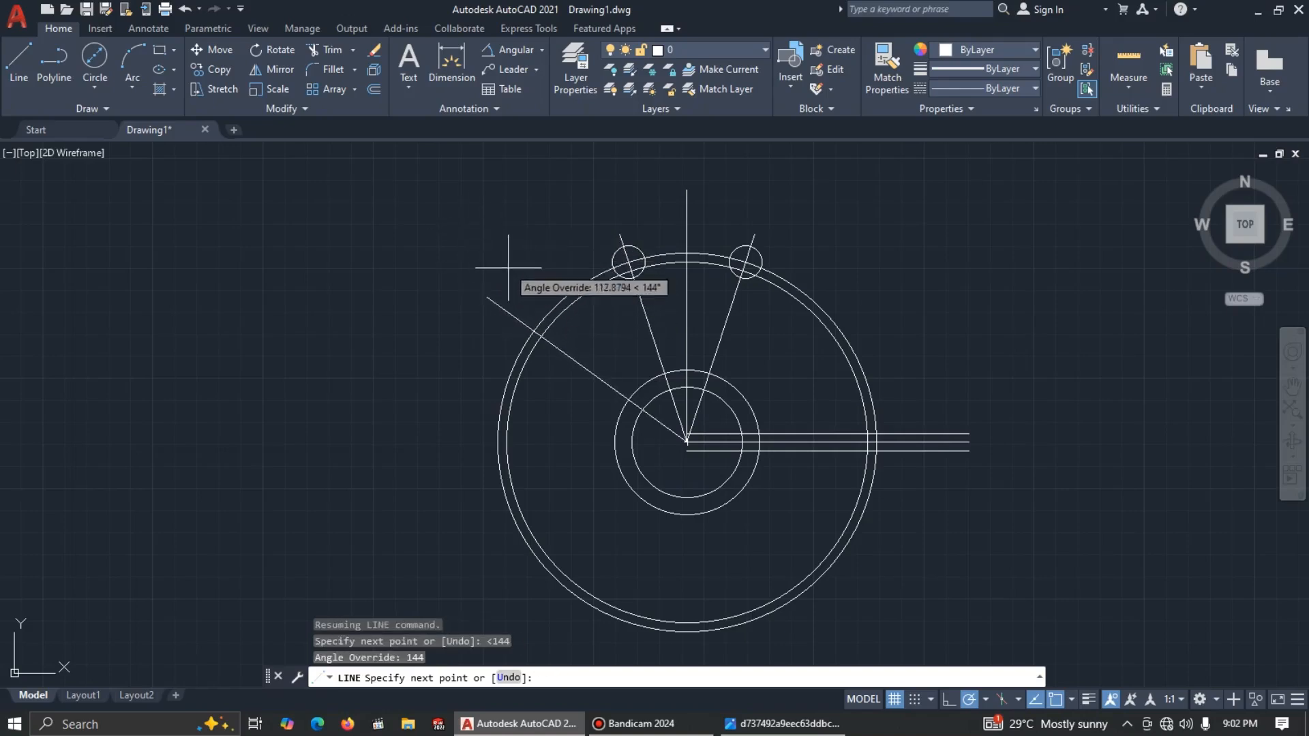
pyautogui.click(469, 285)
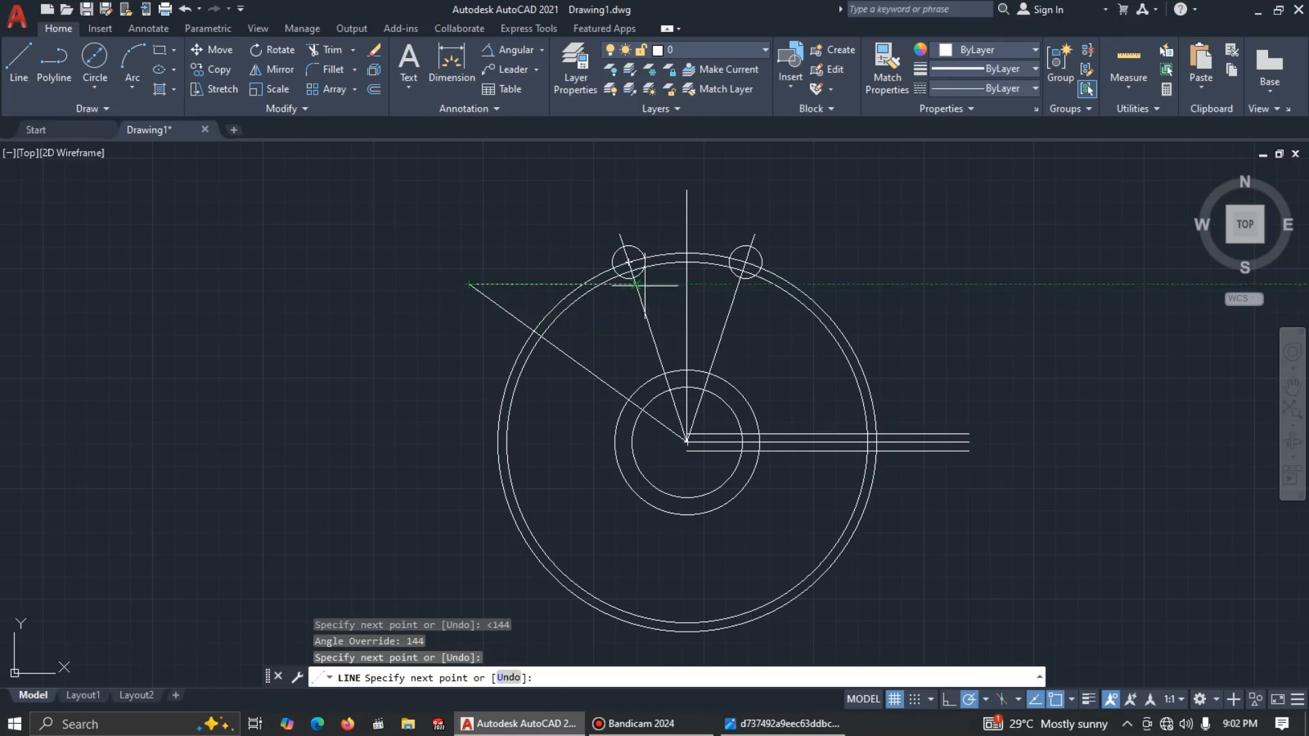
pyautogui.press('Escape')
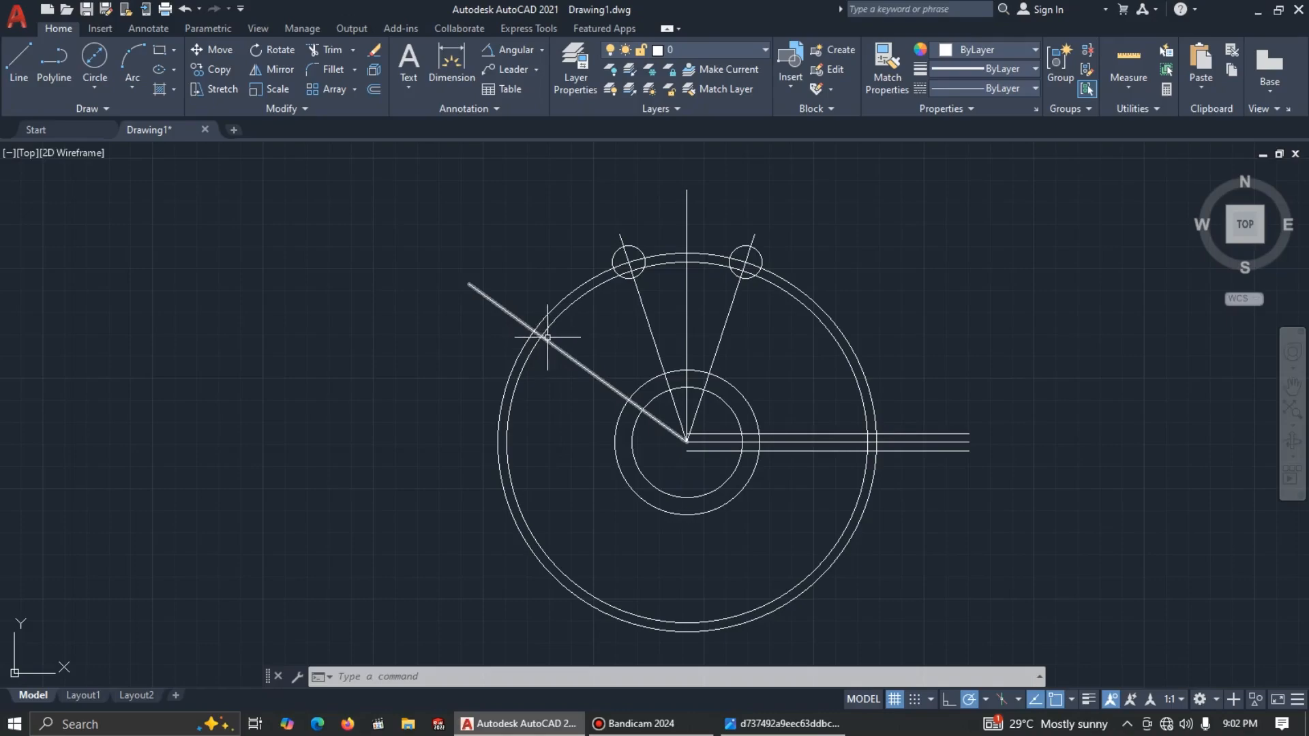
# Step: Check the reference image and draw a horizontal line from the circles' centre at 180° to the outermost circle
pyautogui.hotkey('alt', 'Tab')
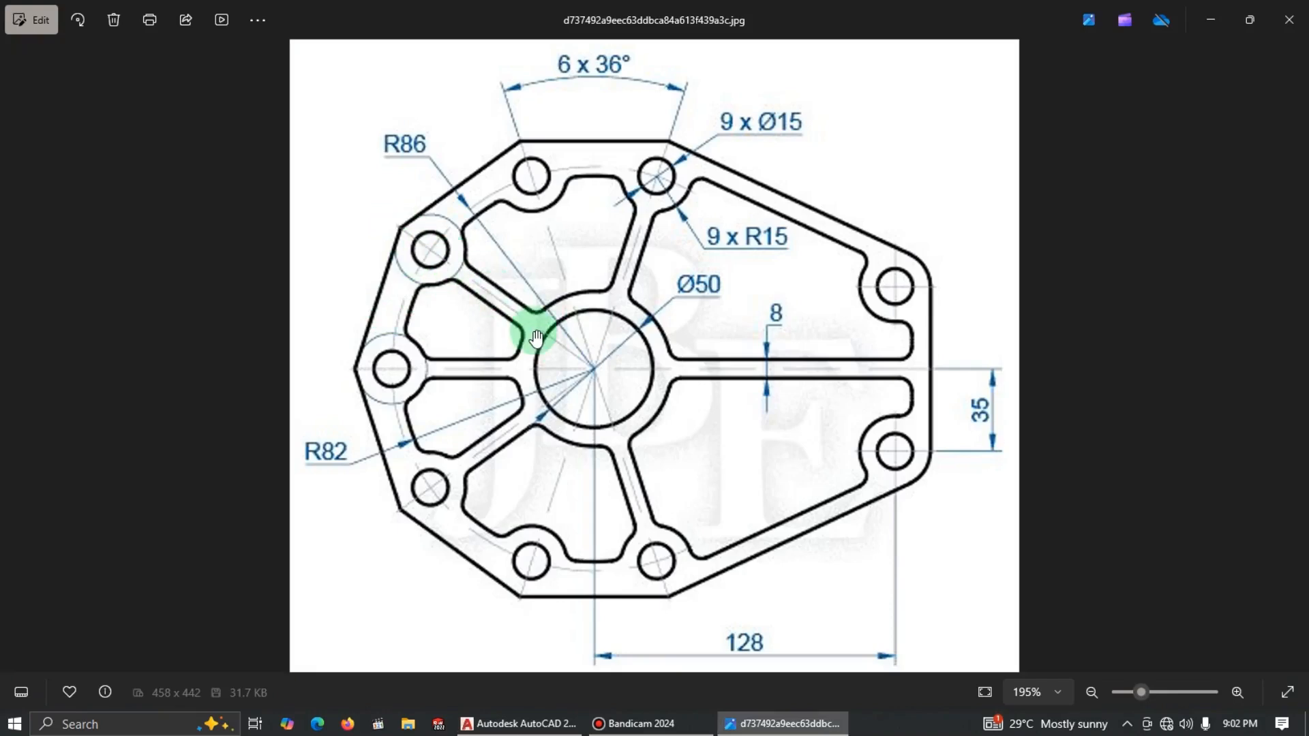
pyautogui.hotkey('alt', 'Tab')
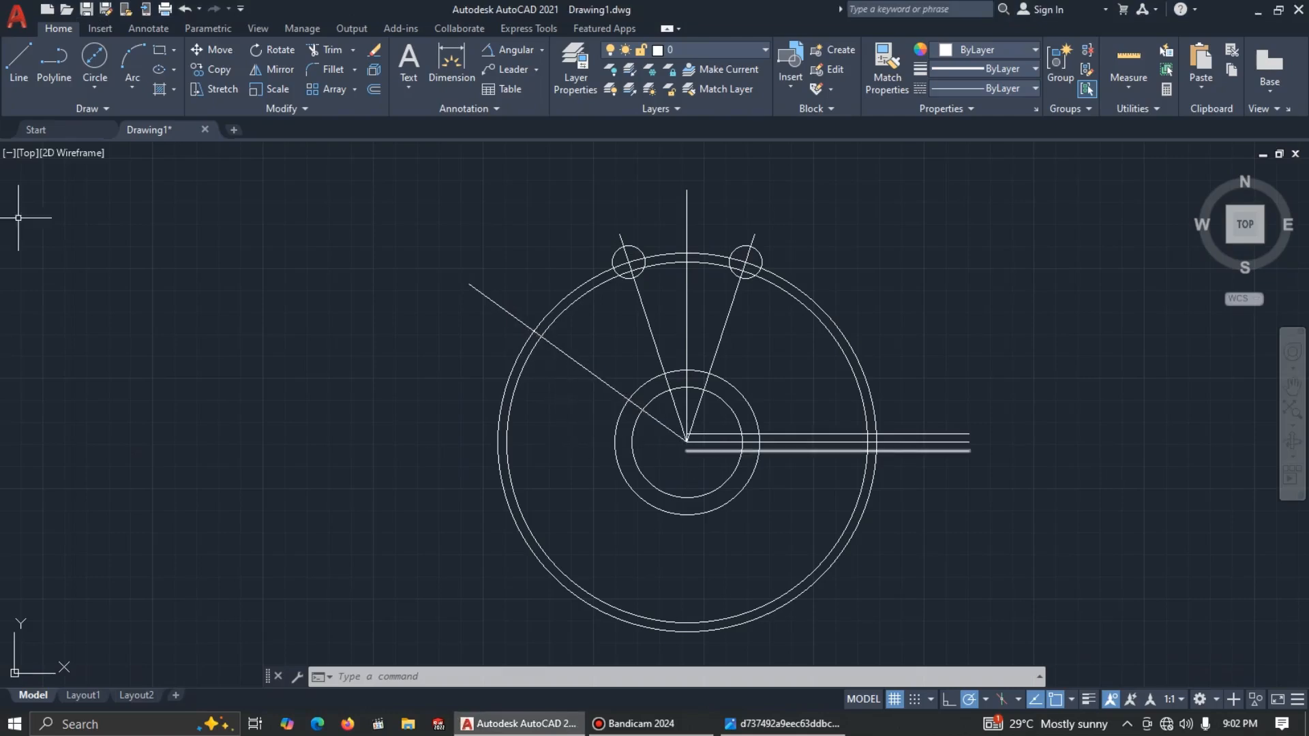
pyautogui.click(20, 68)
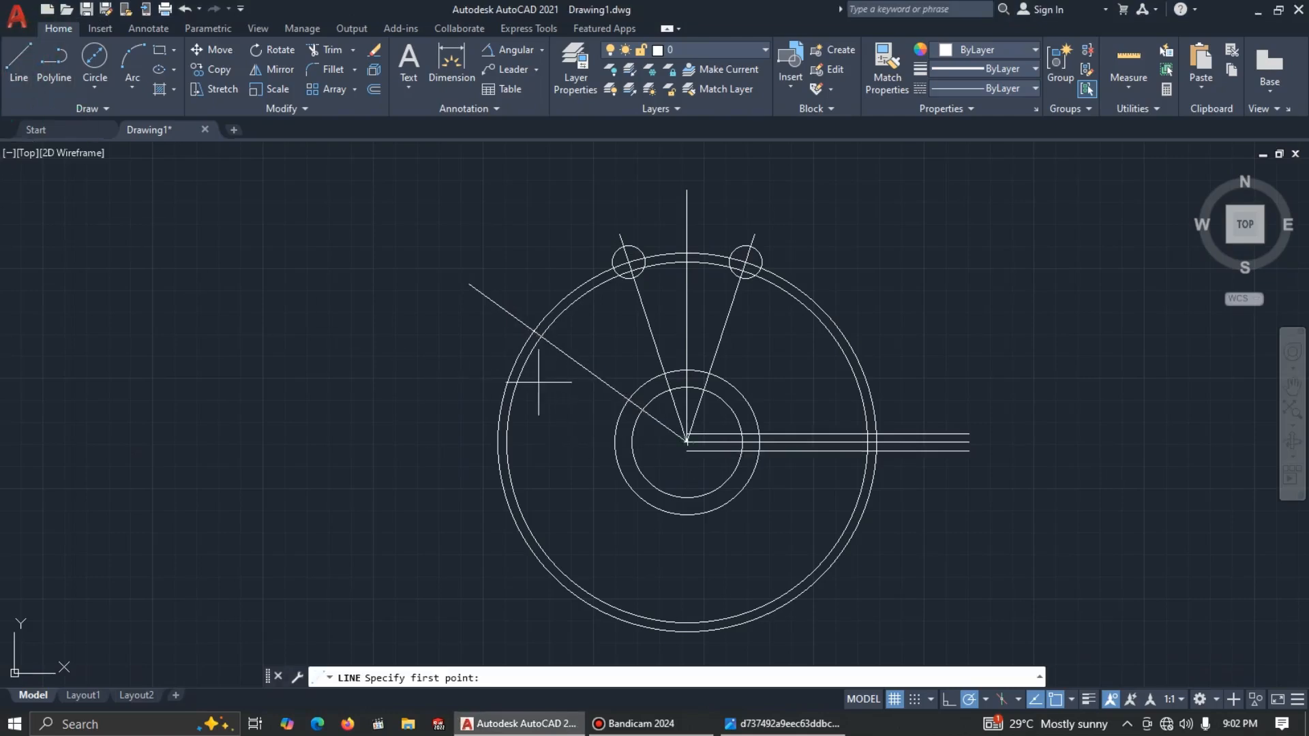
pyautogui.click(687, 442)
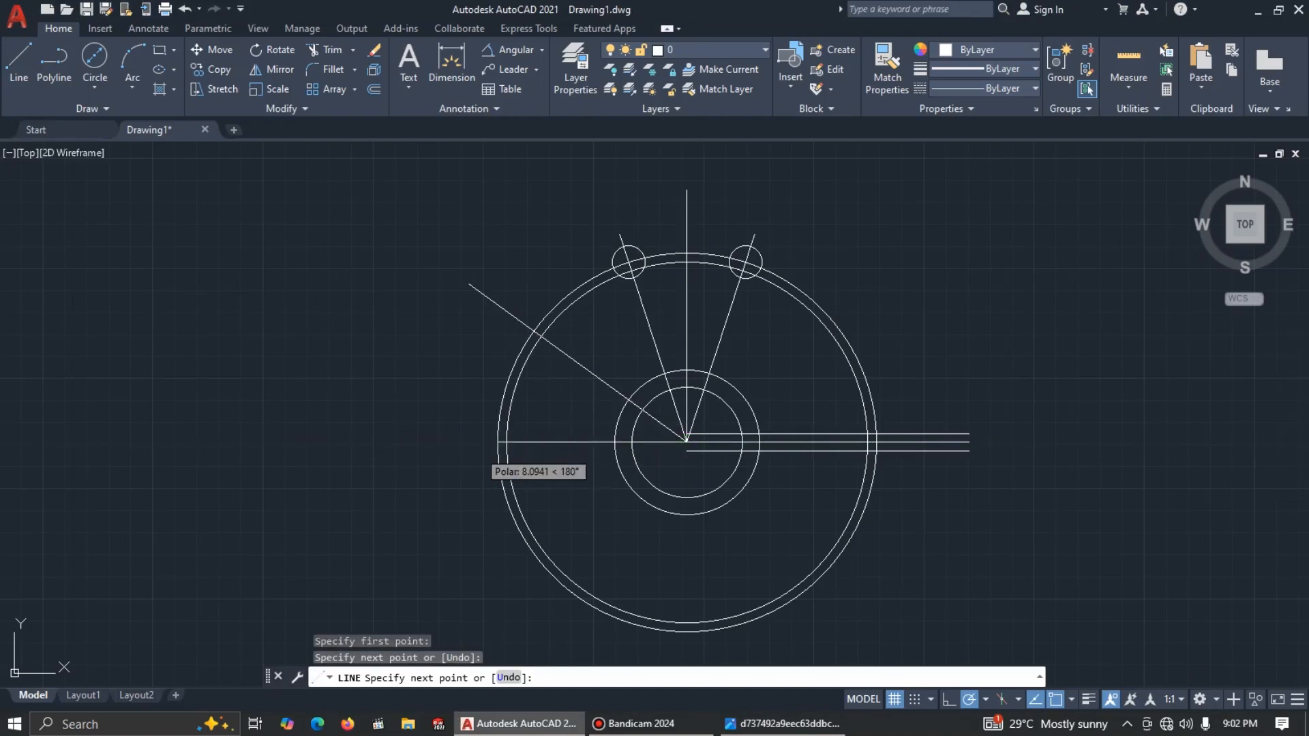
# Step: Finish the 180° line and stretch its outer endpoint horizontally to extend beyond the outermost circle
pyautogui.press('Escape')
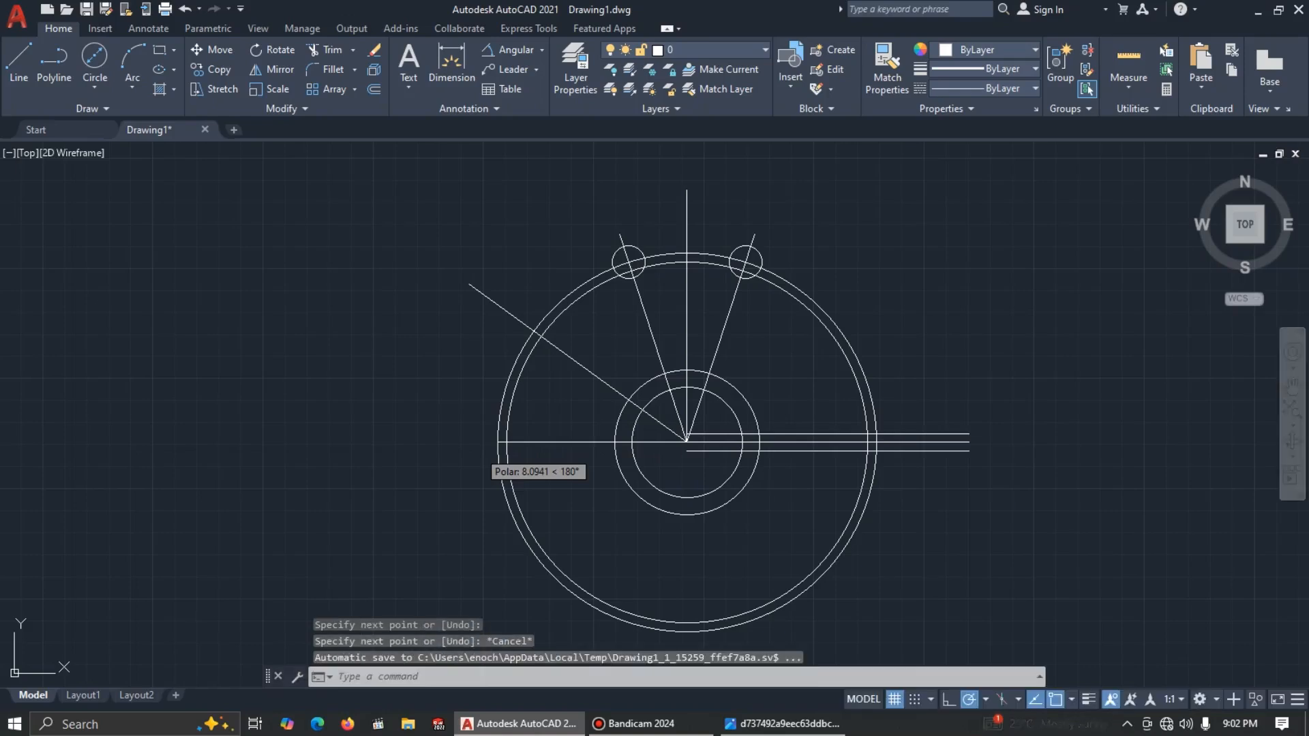
pyautogui.press('Escape')
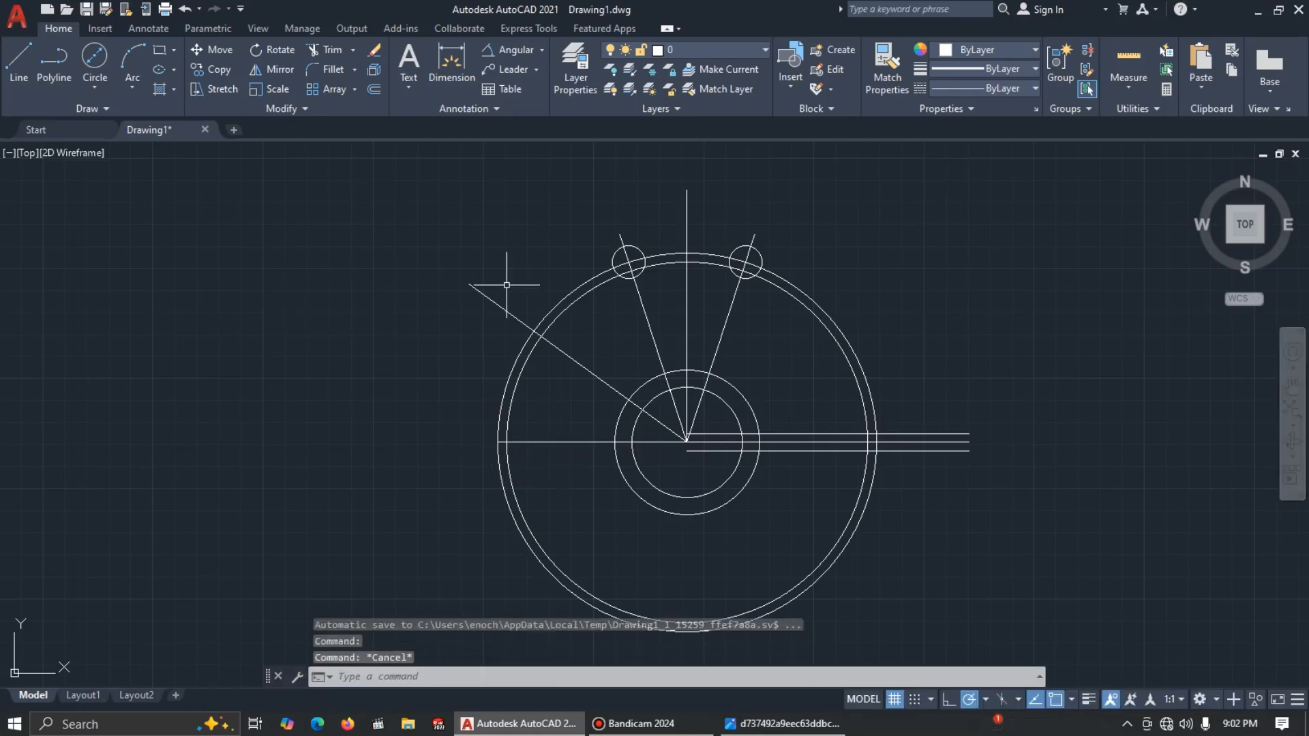
pyautogui.click(508, 442)
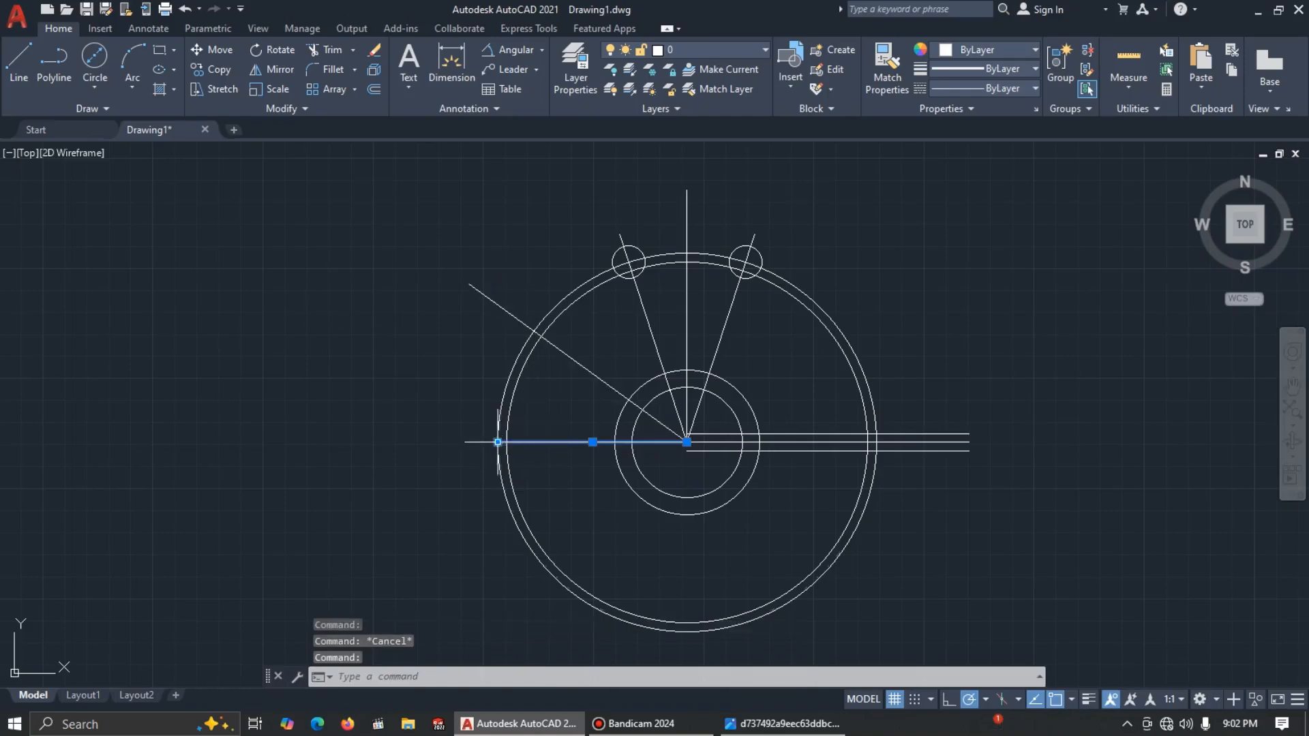
pyautogui.click(497, 441)
pyautogui.click(434, 442)
pyautogui.press('Escape')
pyautogui.press('Escape')
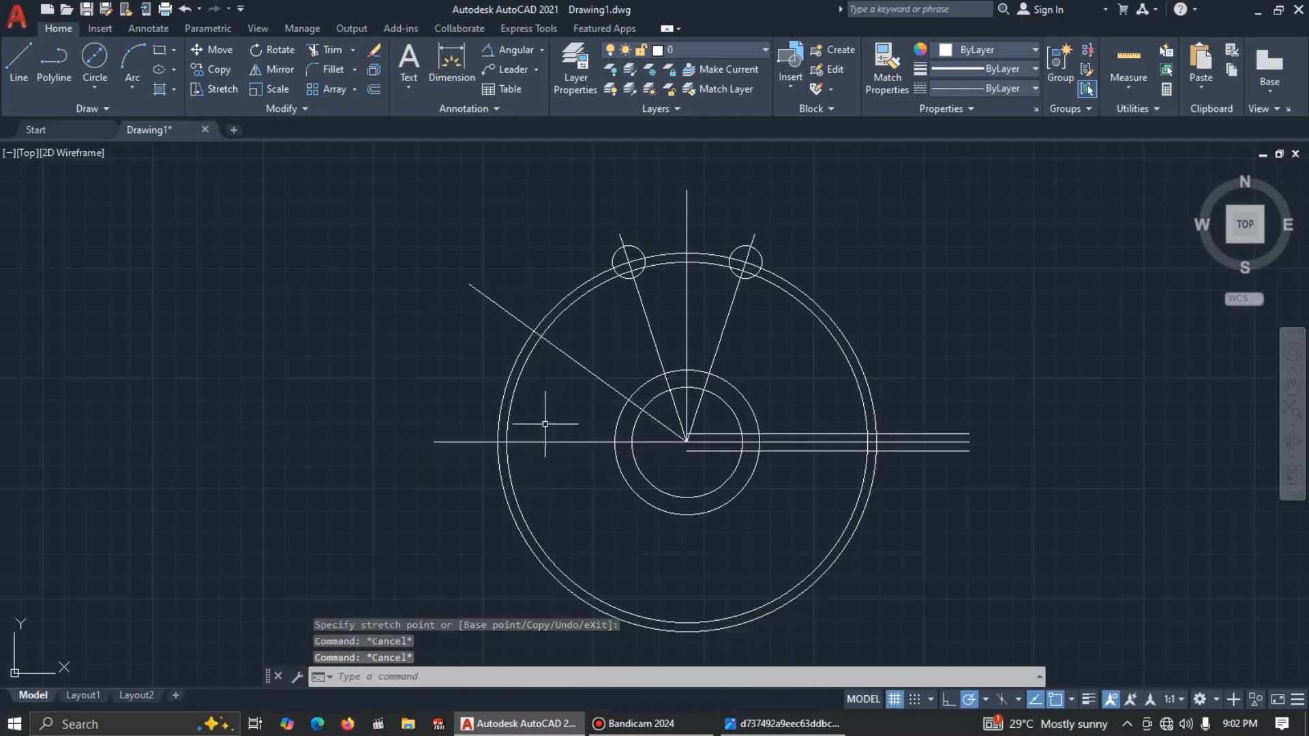
# Step: Copy the Ø15 circle from its centre to where the 144° and 180° lines cross the outermost circle
pyautogui.click(641, 254)
pyautogui.write('c')
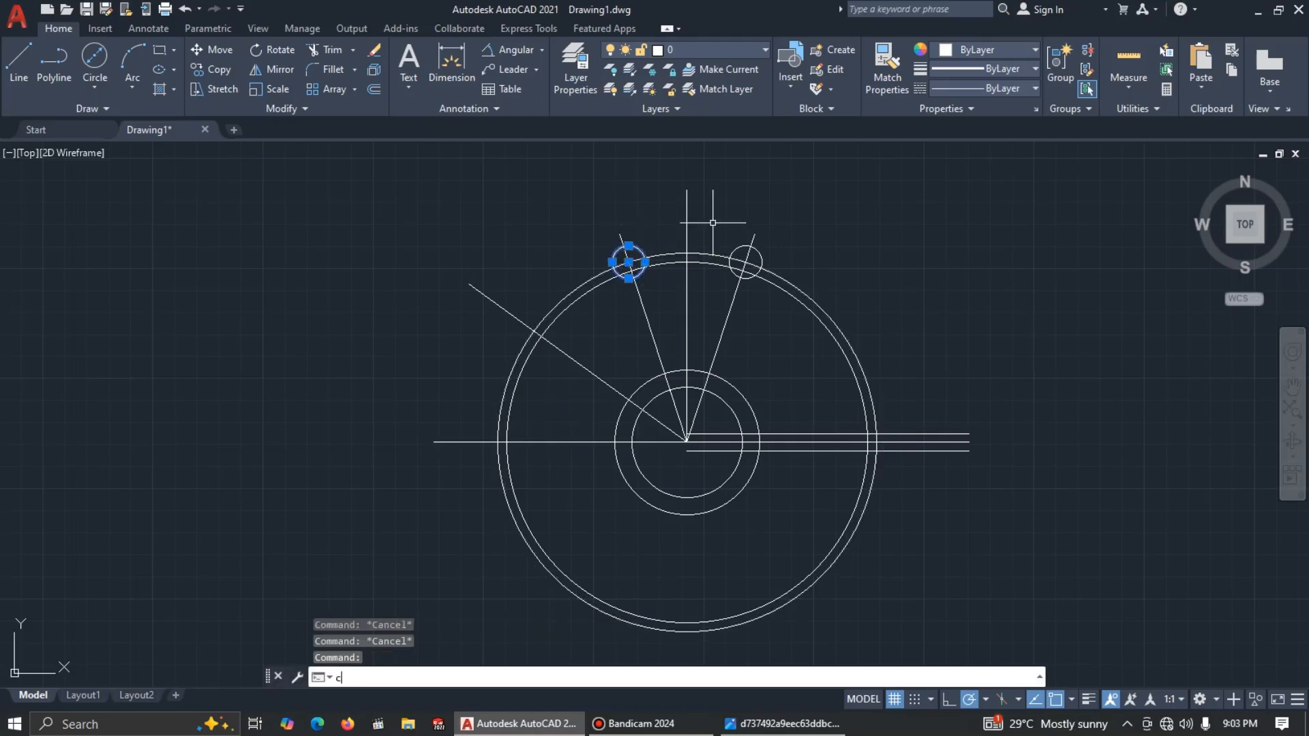
pyautogui.write('o')
pyautogui.press('Return')
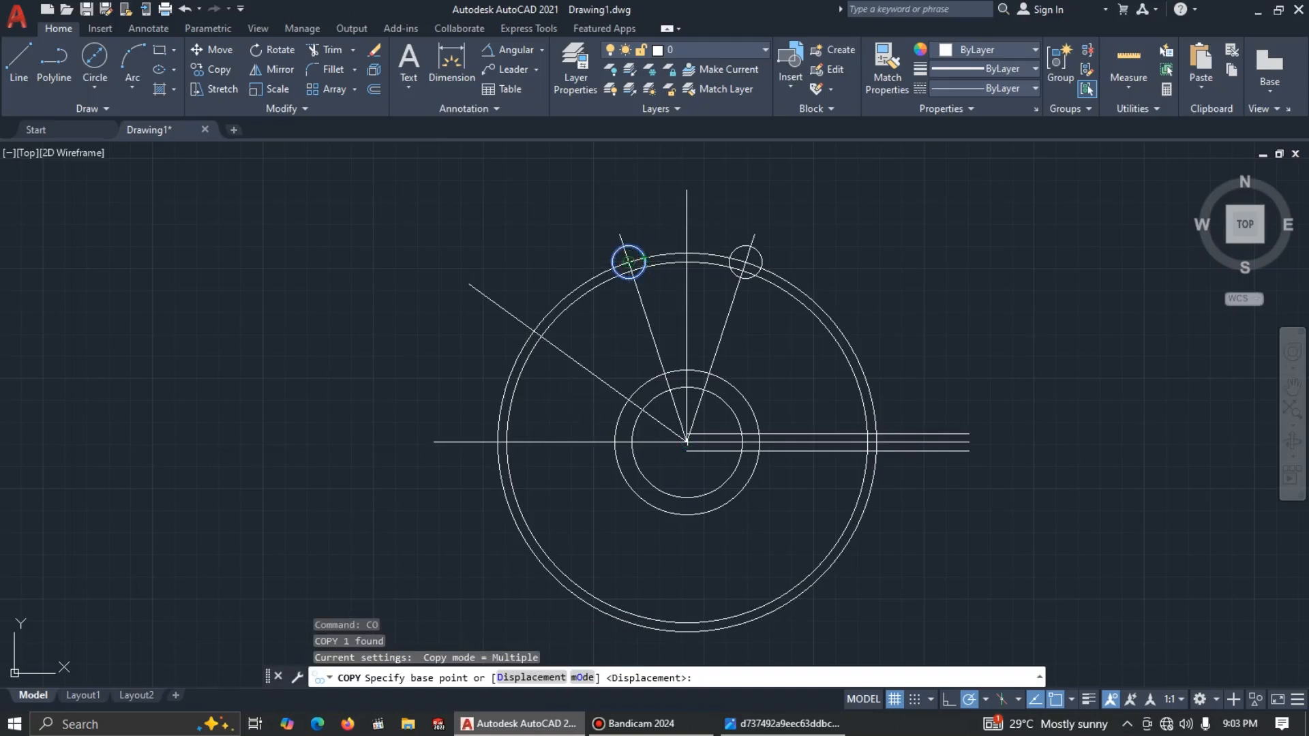
pyautogui.click(628, 261)
pyautogui.scroll(4, 532, 327)
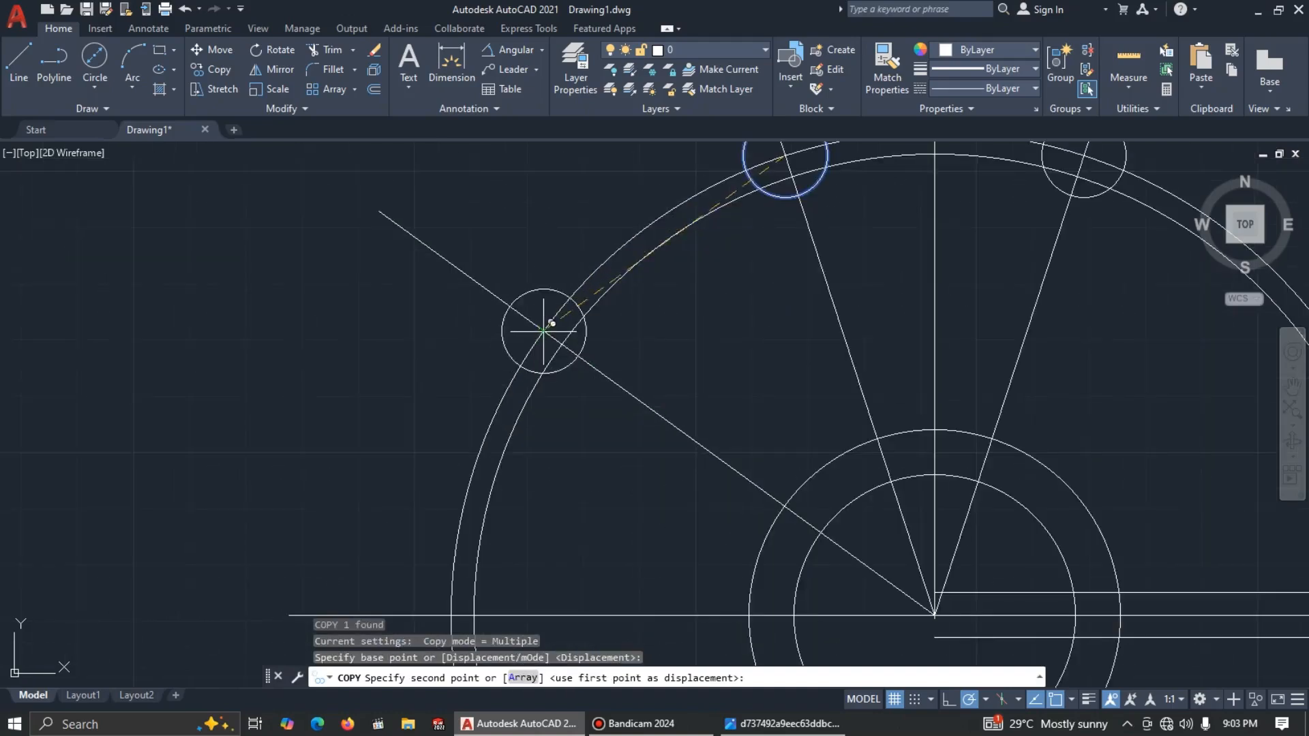
pyautogui.click(542, 325)
pyautogui.scroll(-4, 544, 344)
pyautogui.scroll(4, 531, 431)
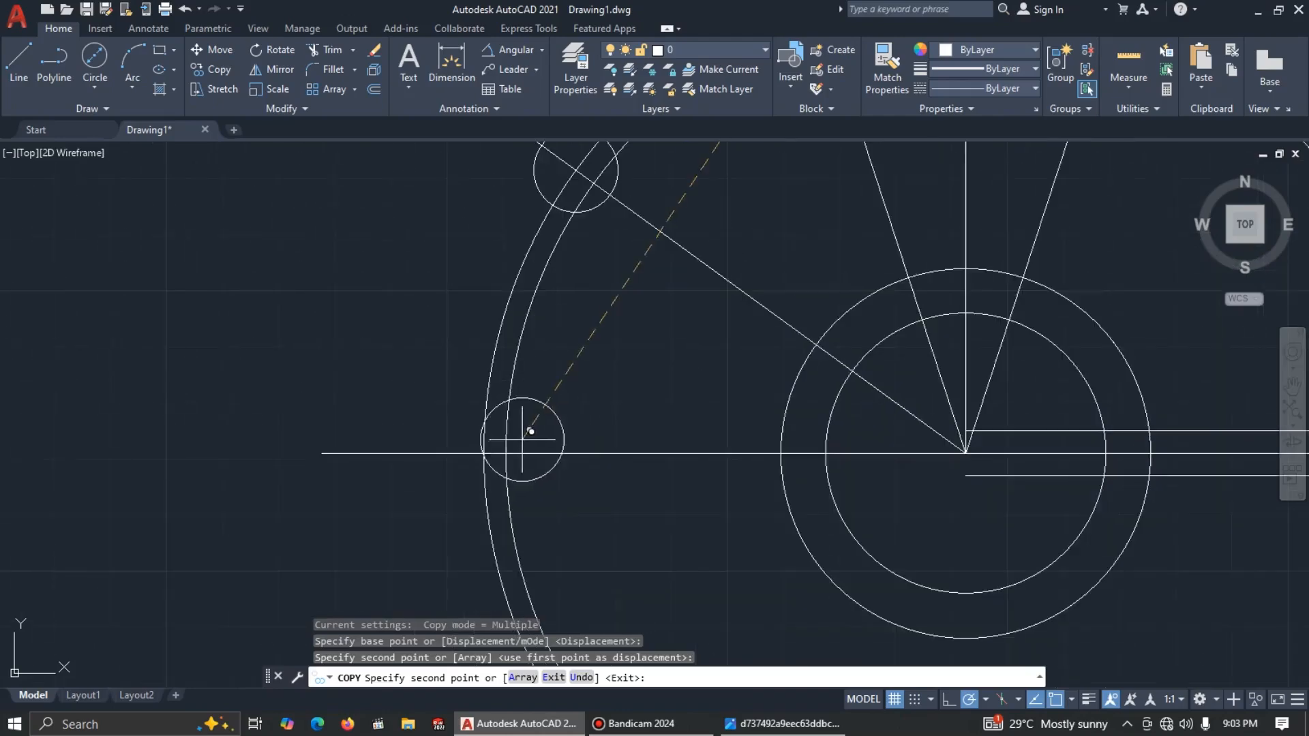
pyautogui.click(486, 450)
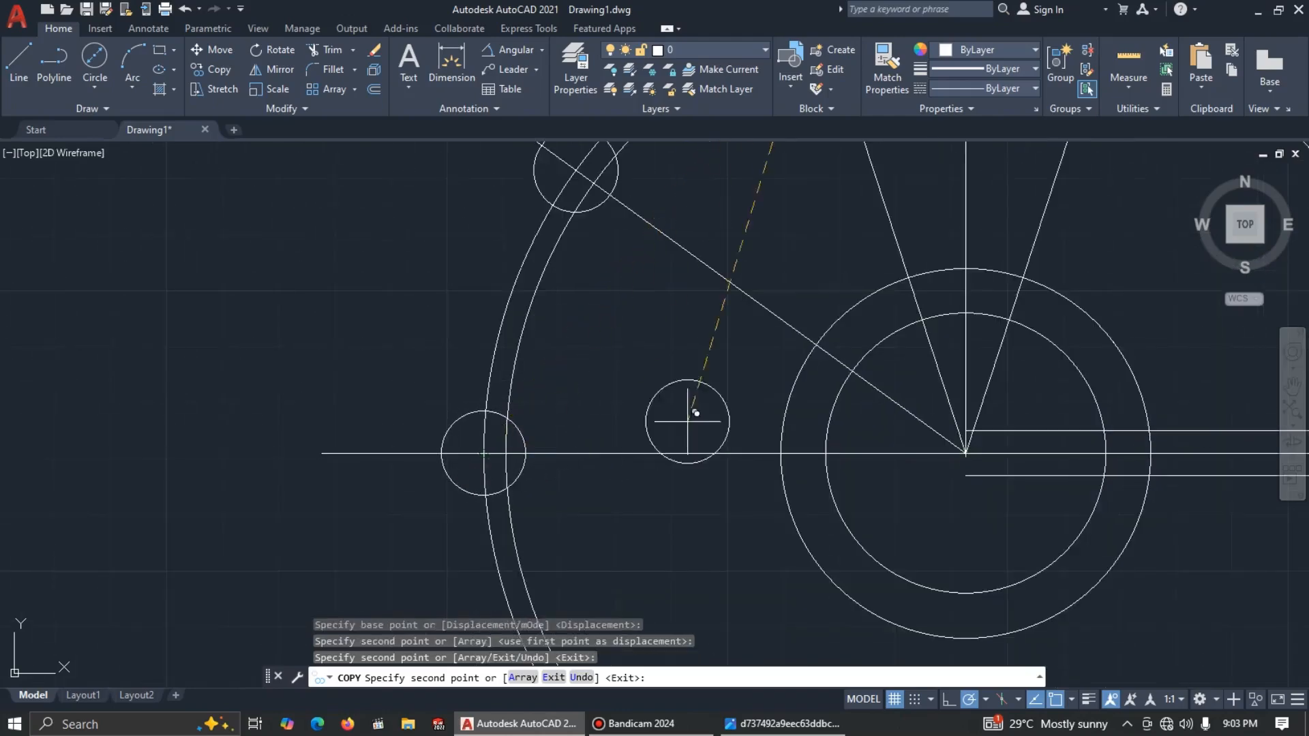
pyautogui.press('Escape')
pyautogui.scroll(-4, 695, 413)
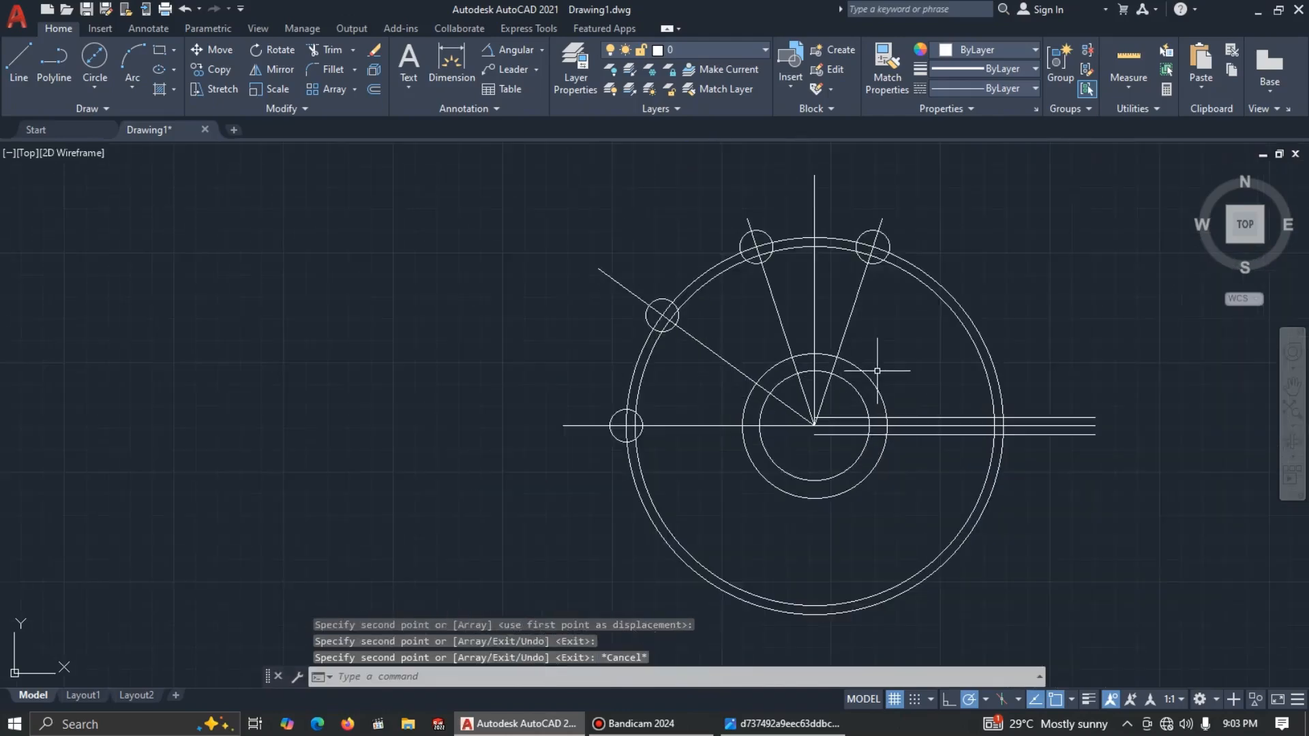
# Step: Check the boss radius in the reference image and draw a concentric circle of radius 15 around the hole on the 72° line
pyautogui.hotkey('alt', 'Tab')
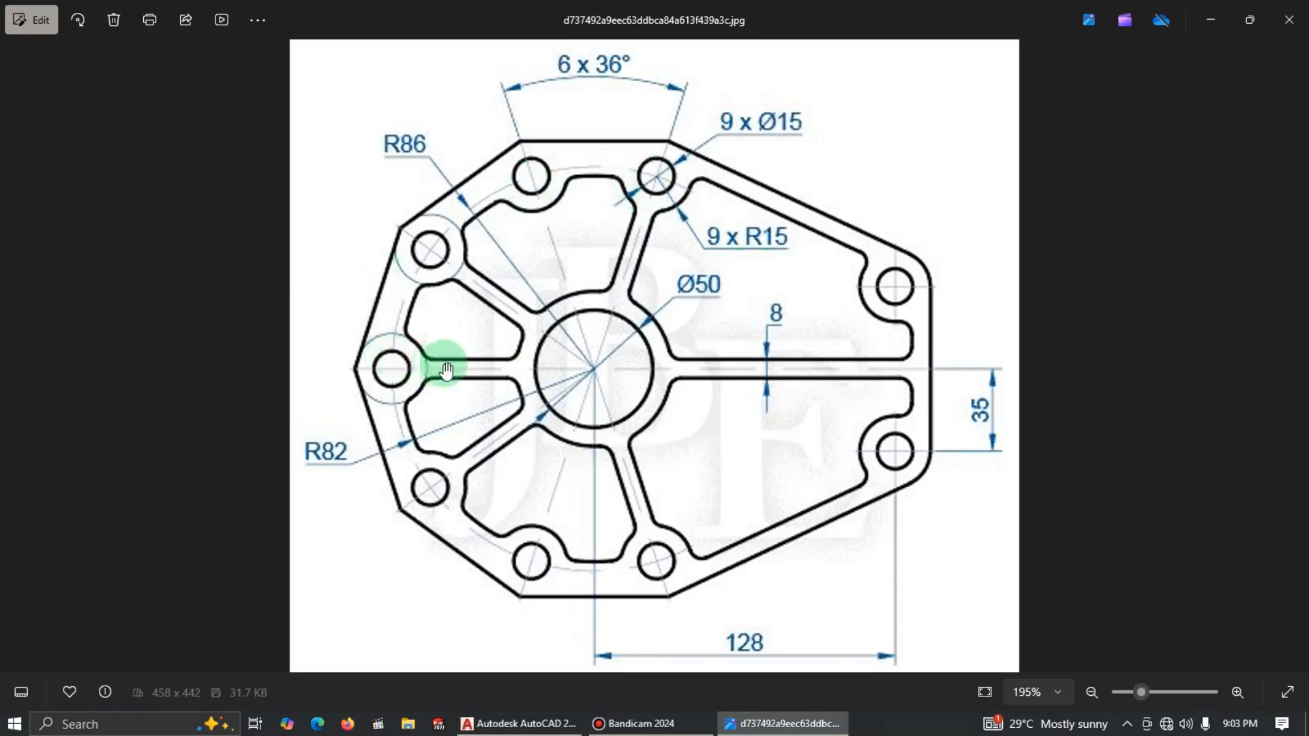
pyautogui.hotkey('alt', 'Tab')
pyautogui.hotkey('alt', 'Tab')
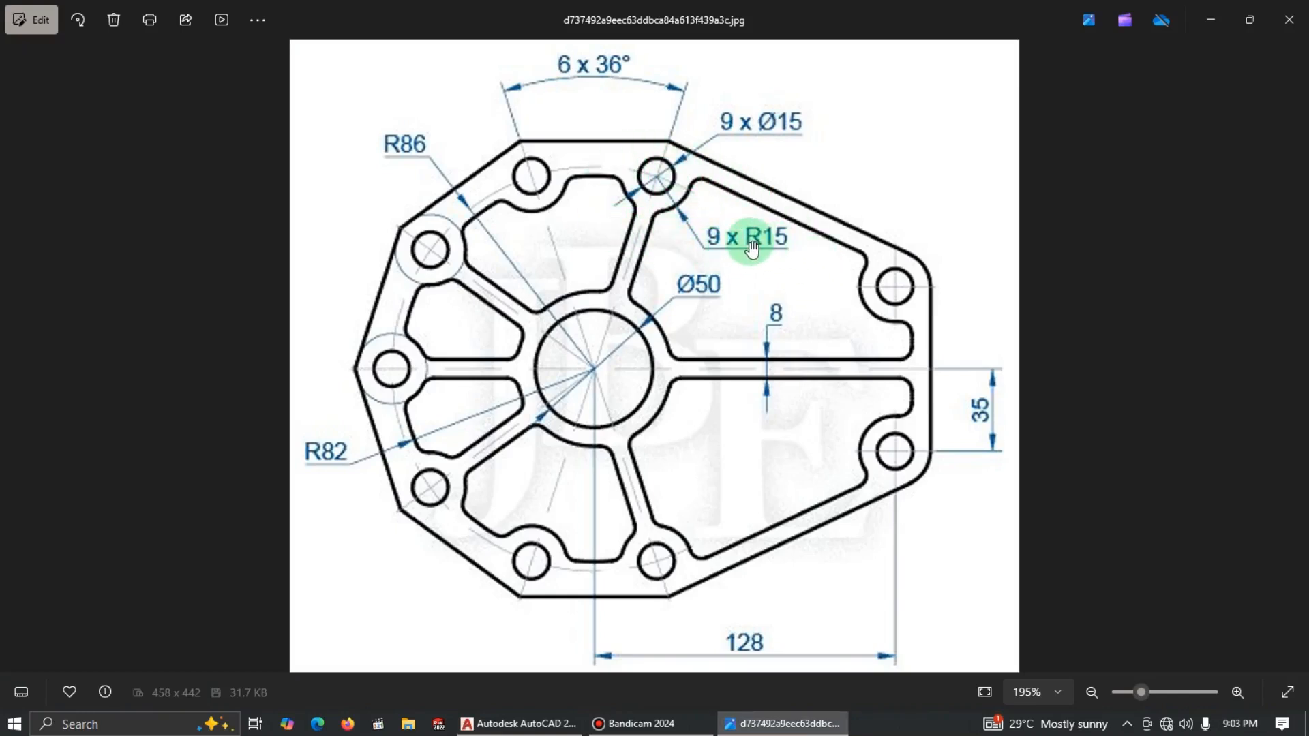
pyautogui.hotkey('alt', 'Tab')
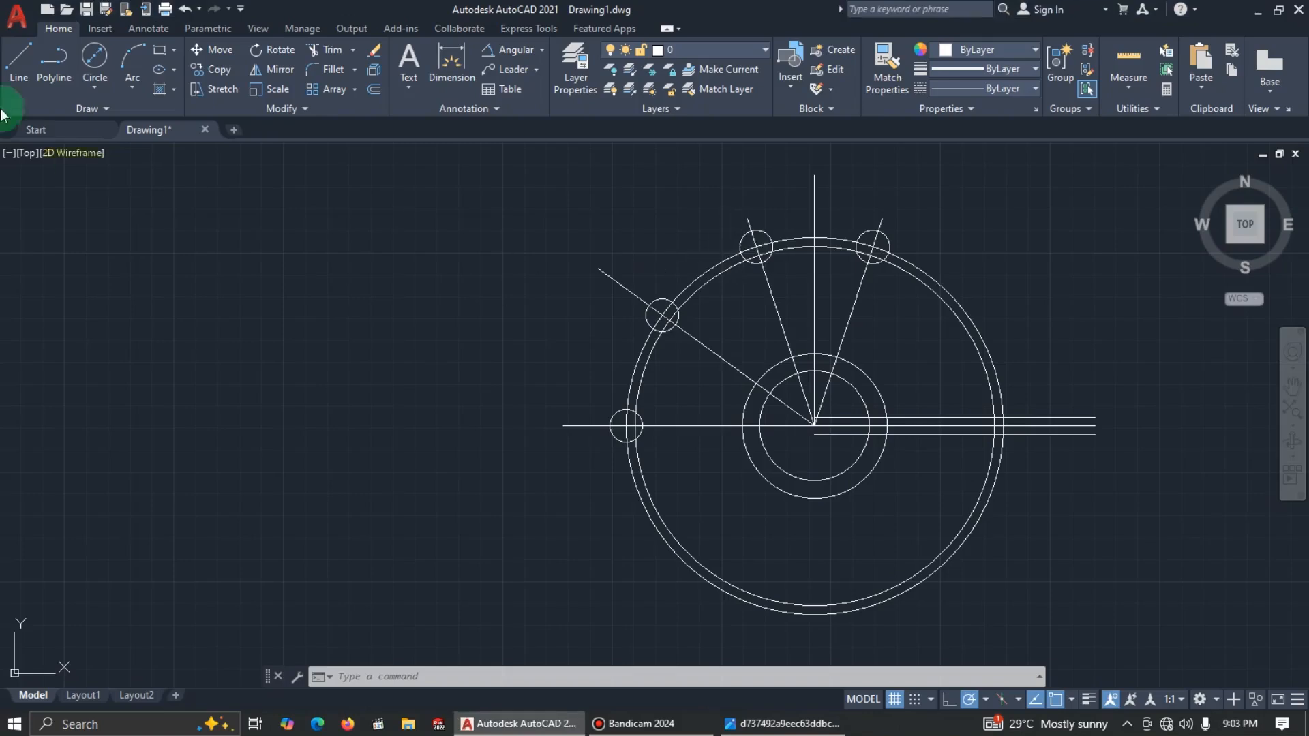
pyautogui.click(93, 88)
pyautogui.click(120, 117)
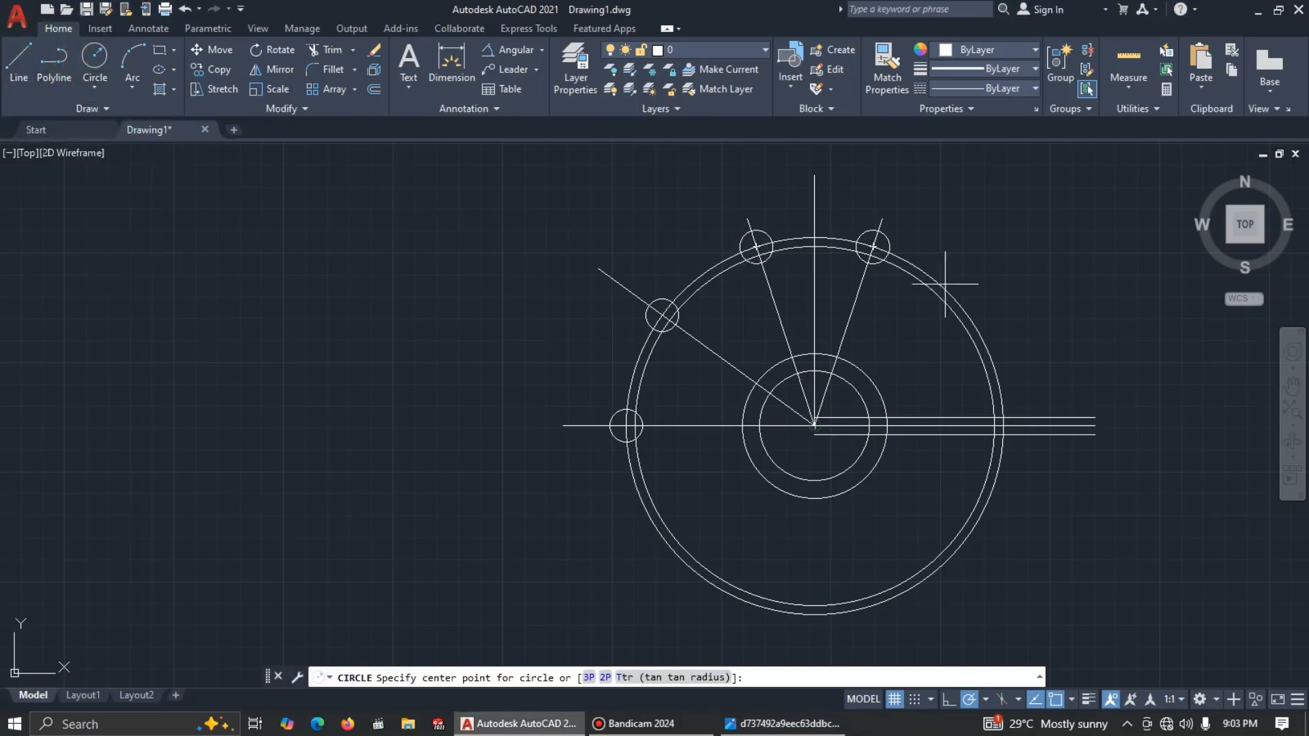
pyautogui.scroll(4, 938, 276)
pyautogui.scroll(-2, 852, 209)
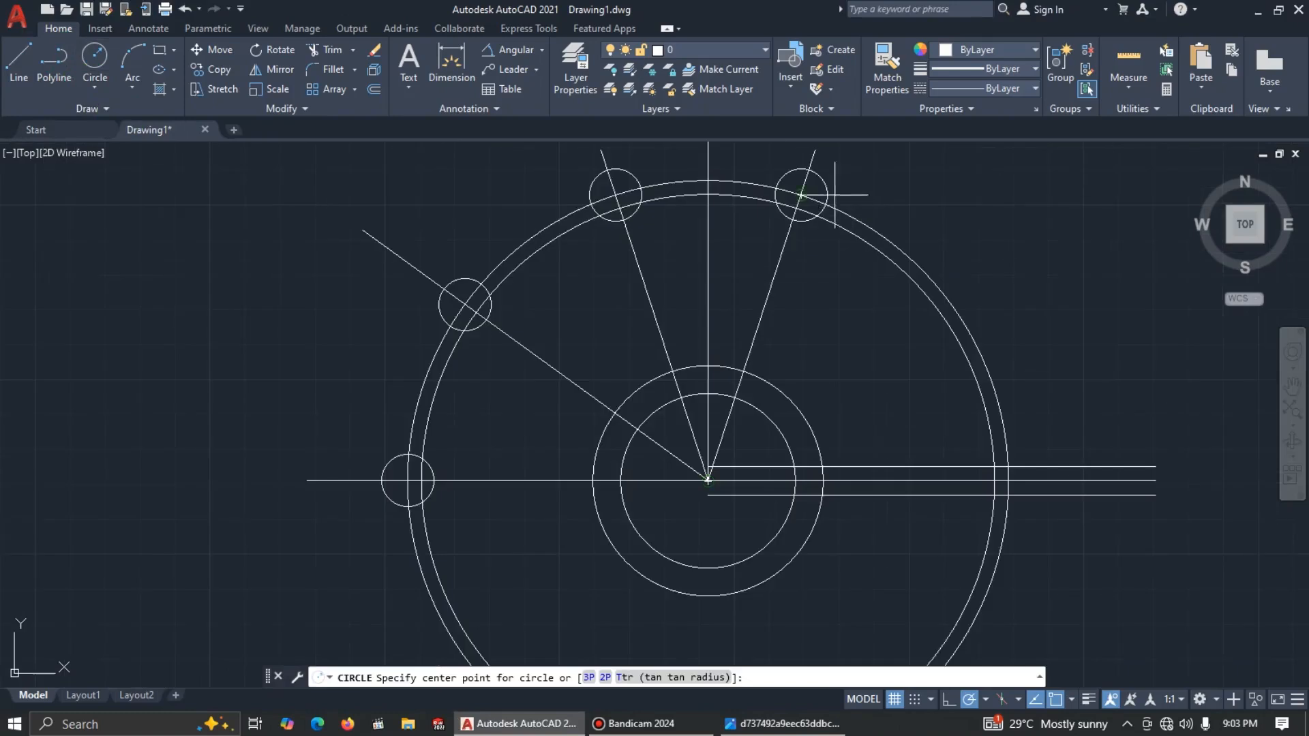
pyautogui.click(801, 195)
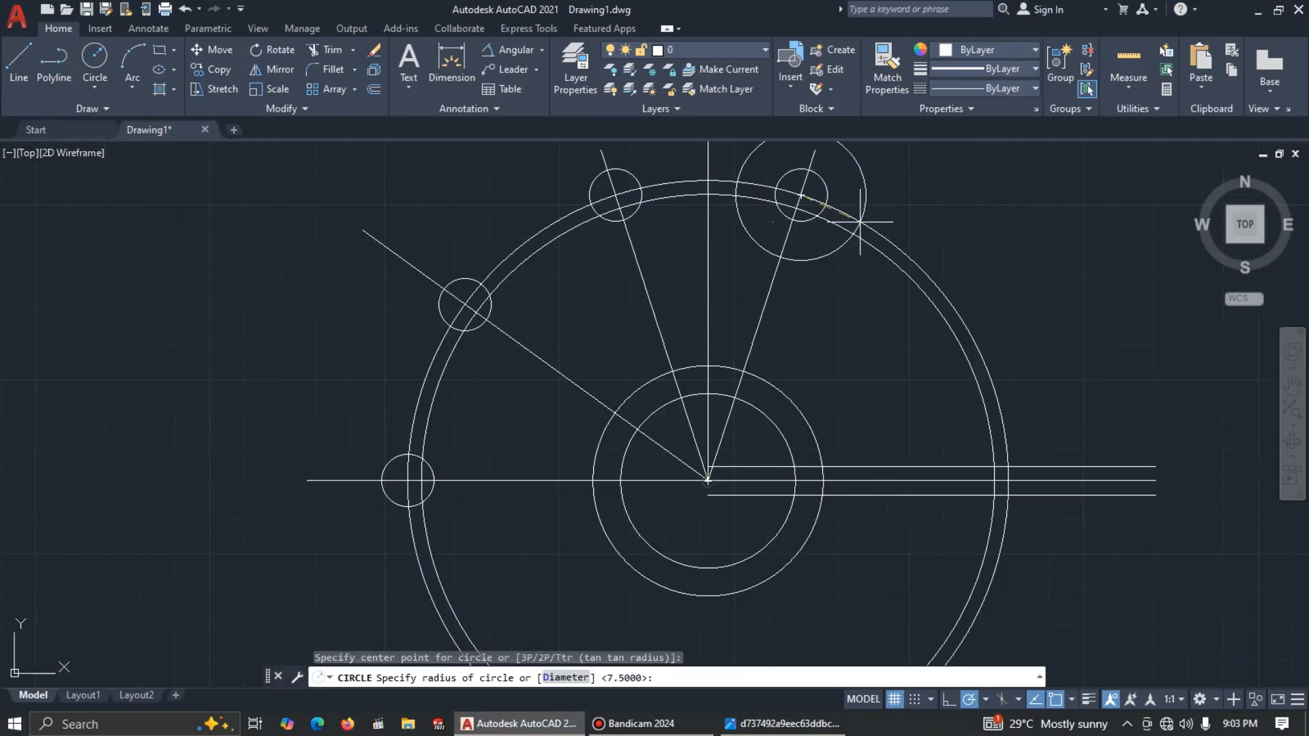
pyautogui.press('Return')
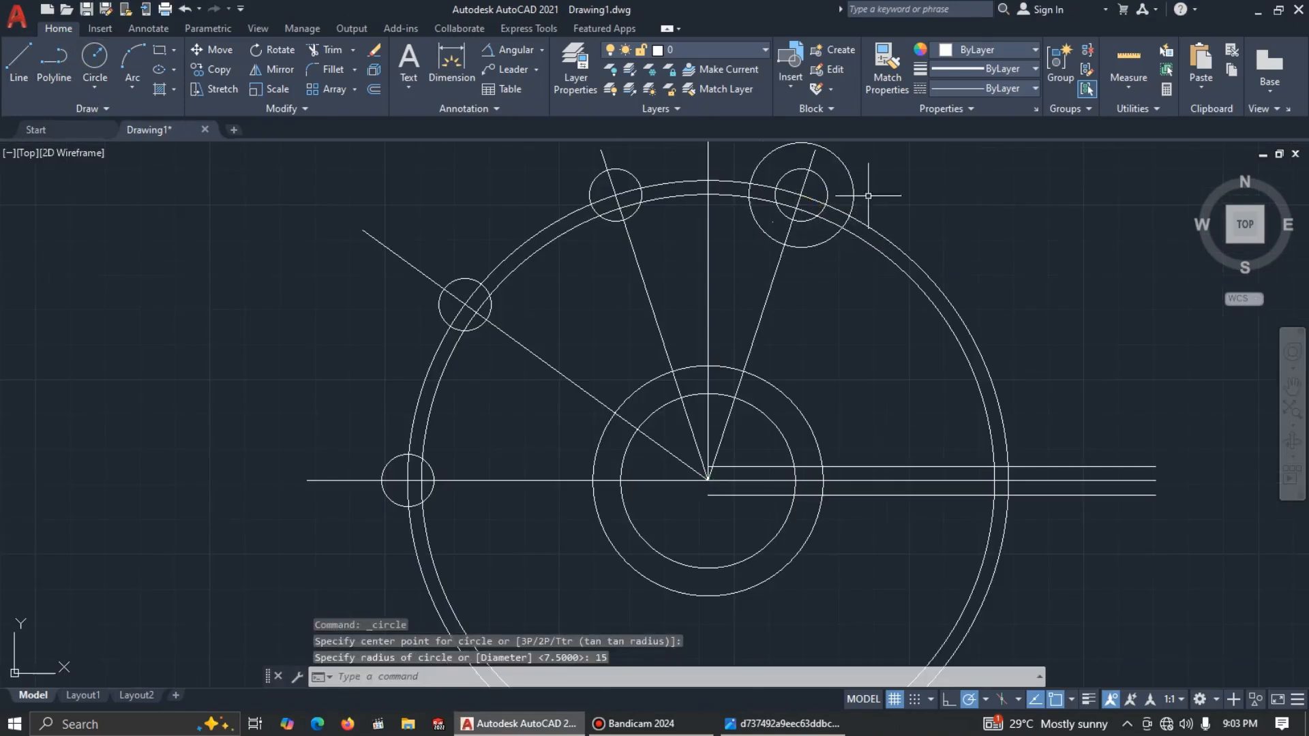
pyautogui.press('Escape')
# Step: Copy the radius 15 circle from its centre onto the centres of the other three Ø15 holes
pyautogui.click(870, 182)
pyautogui.click(850, 189)
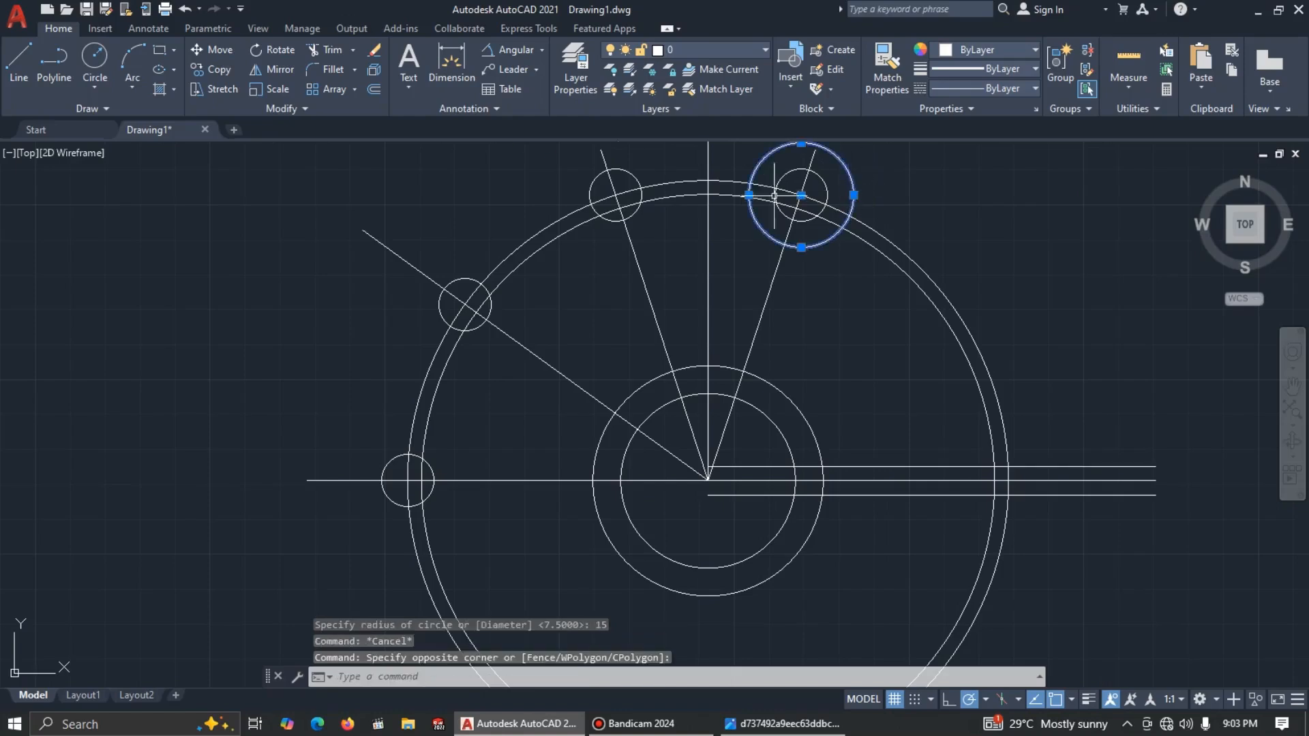
pyautogui.click(217, 69)
pyautogui.click(801, 196)
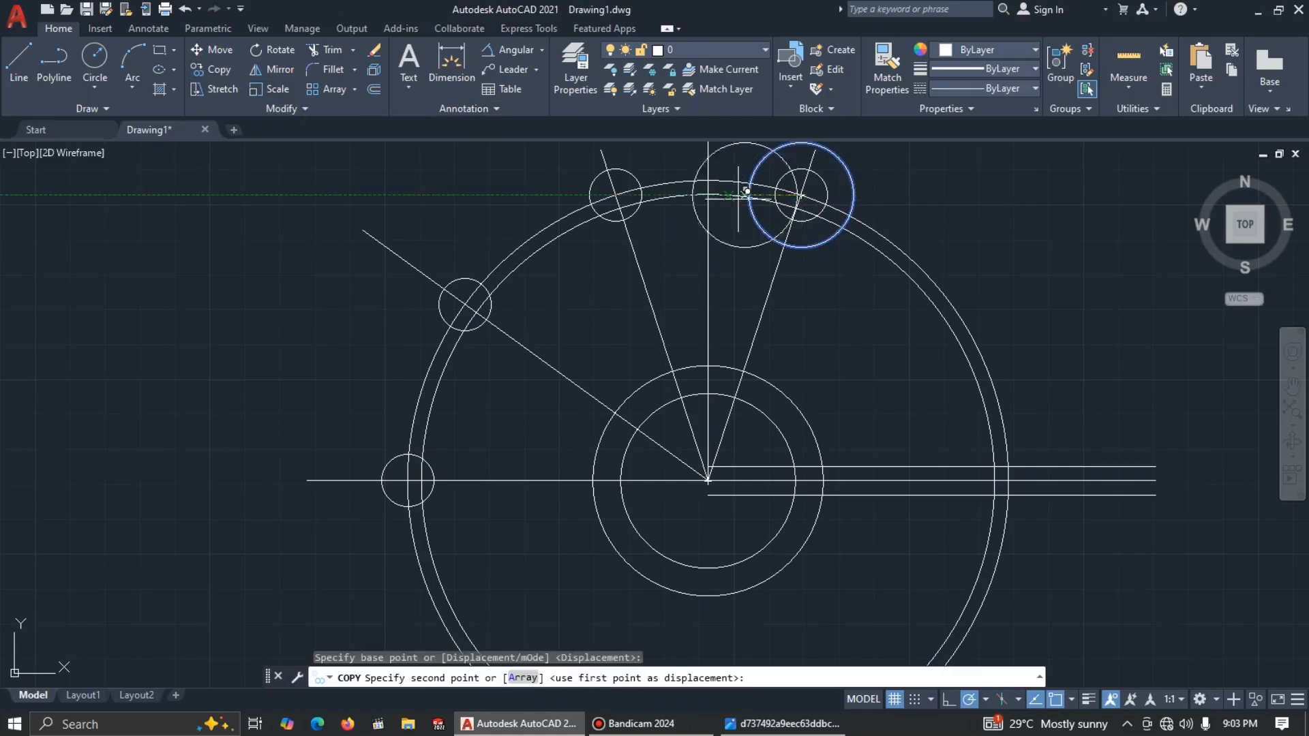
pyautogui.click(615, 195)
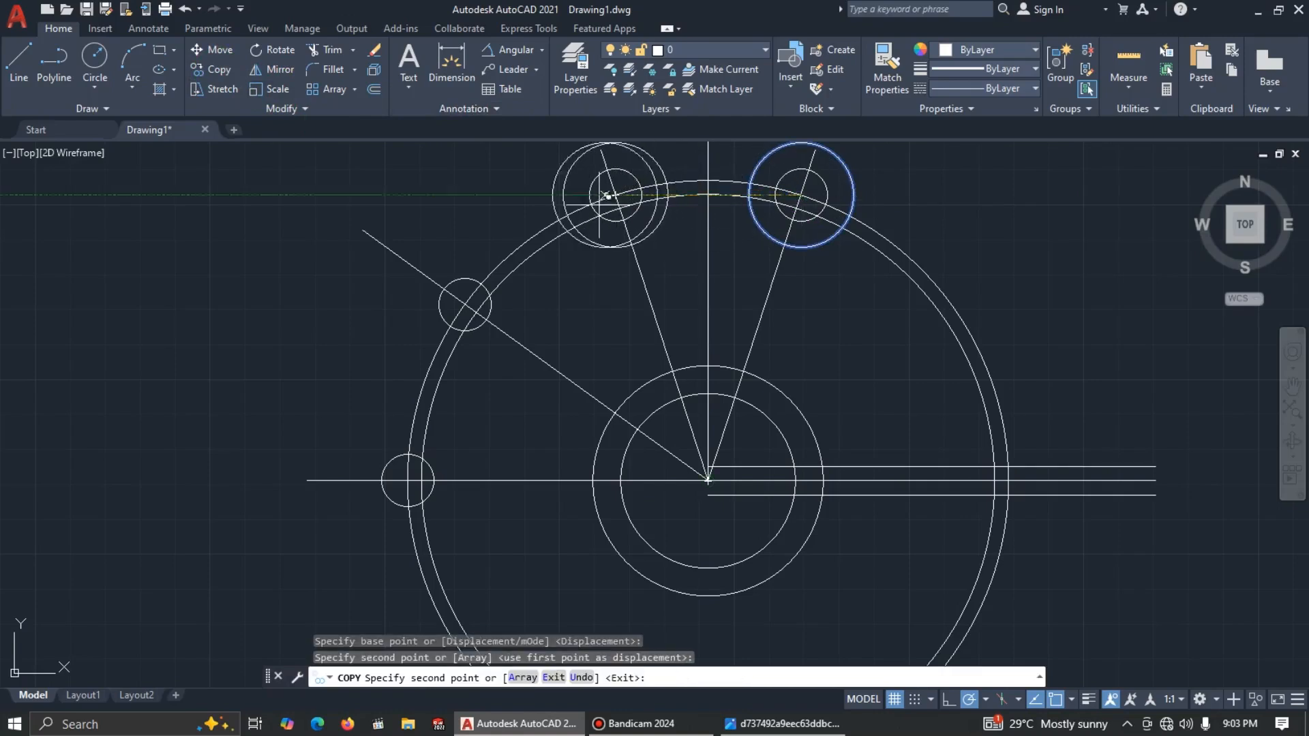
pyautogui.click(465, 304)
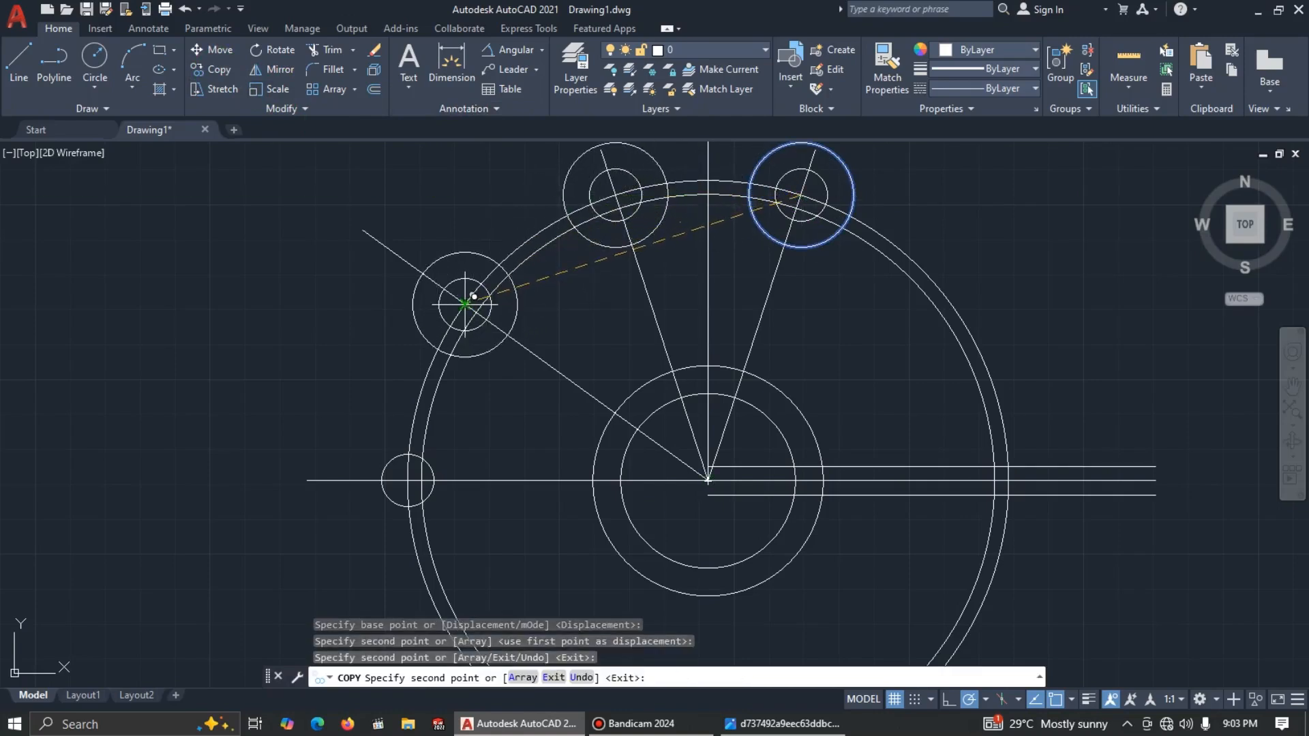
pyautogui.click(409, 480)
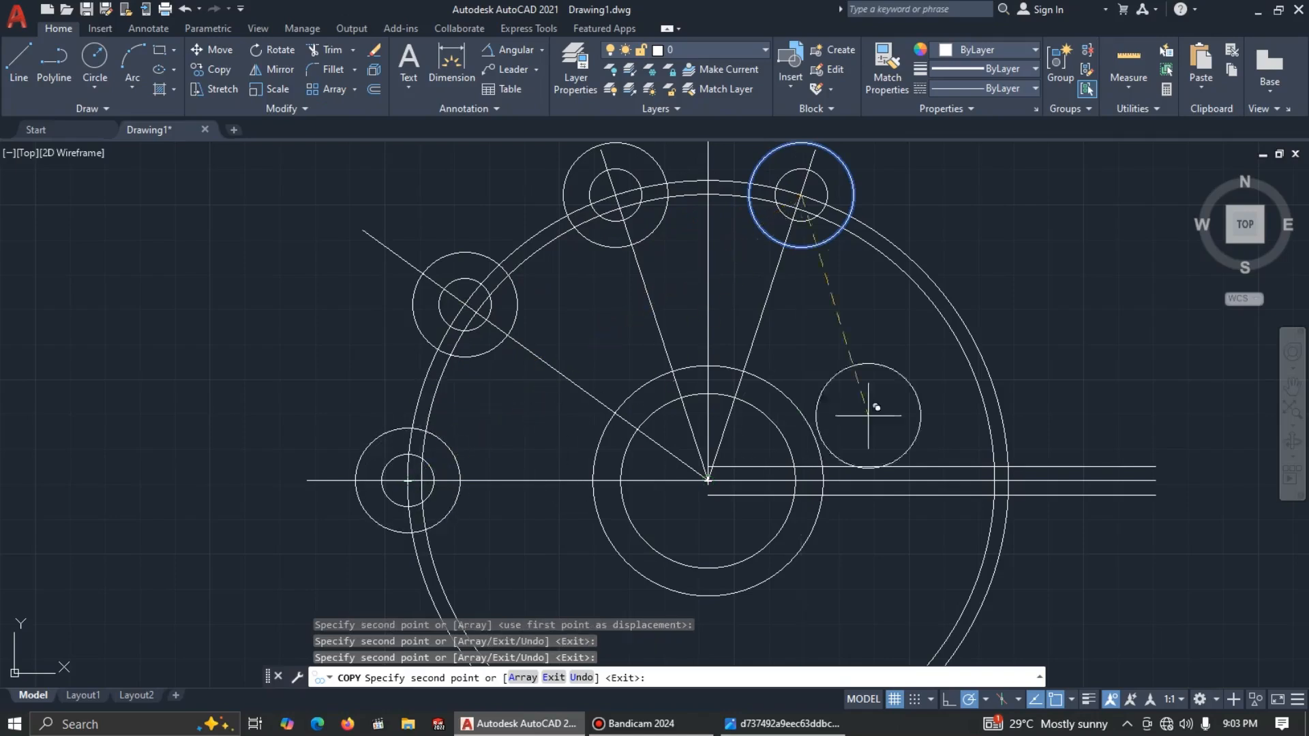
pyautogui.press('Escape')
pyautogui.scroll(-3, 1009, 372)
pyautogui.moveTo(1016, 355); pyautogui.dragTo(877, 345, button='middle')
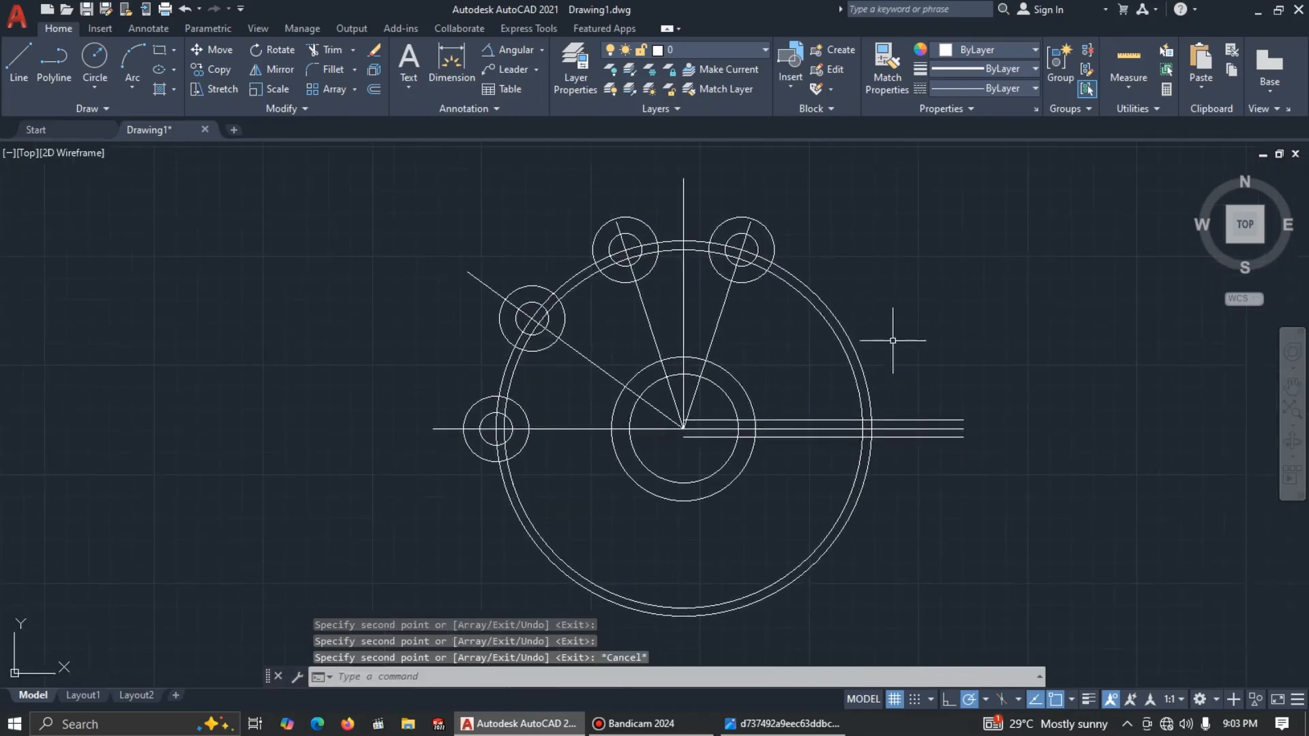
# Step: Try to trim the outward portions of the four radius 15 circles at the outermost circle, comparing with the reference image
pyautogui.hotkey('alt', 'Tab')
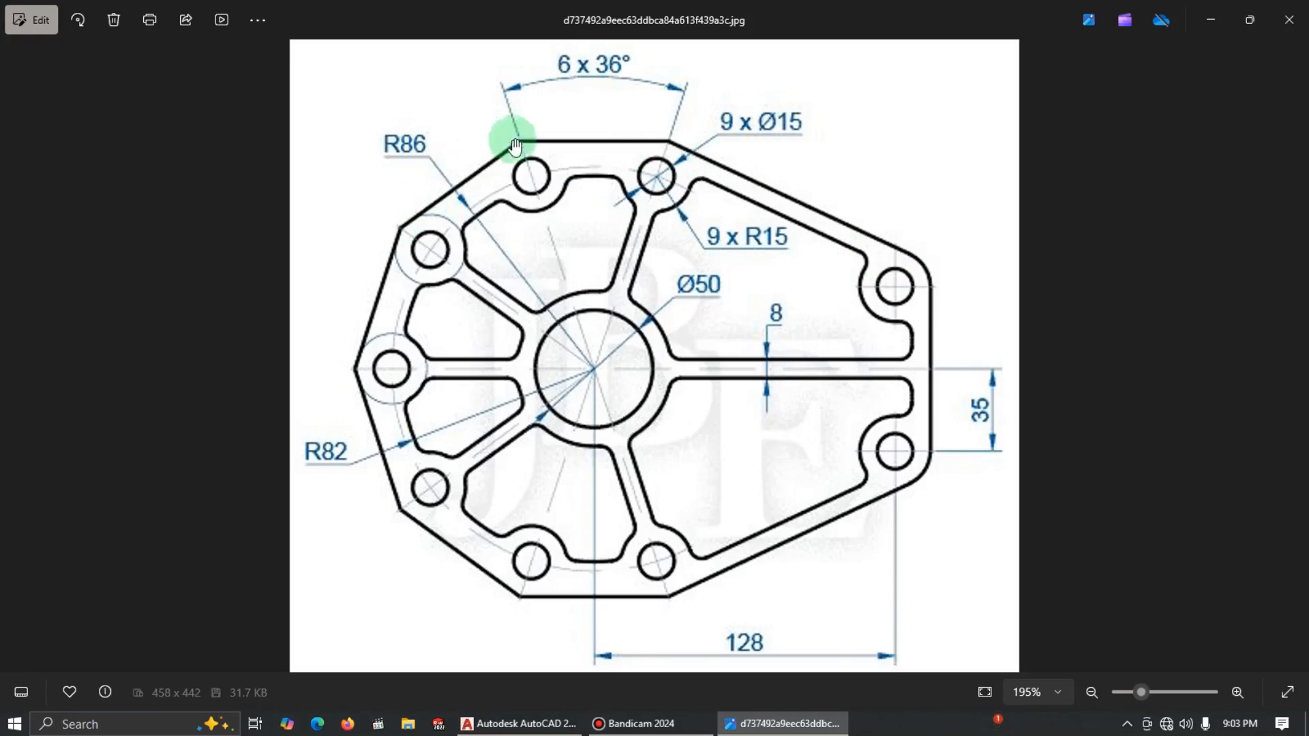
pyautogui.hotkey('alt', 'Tab')
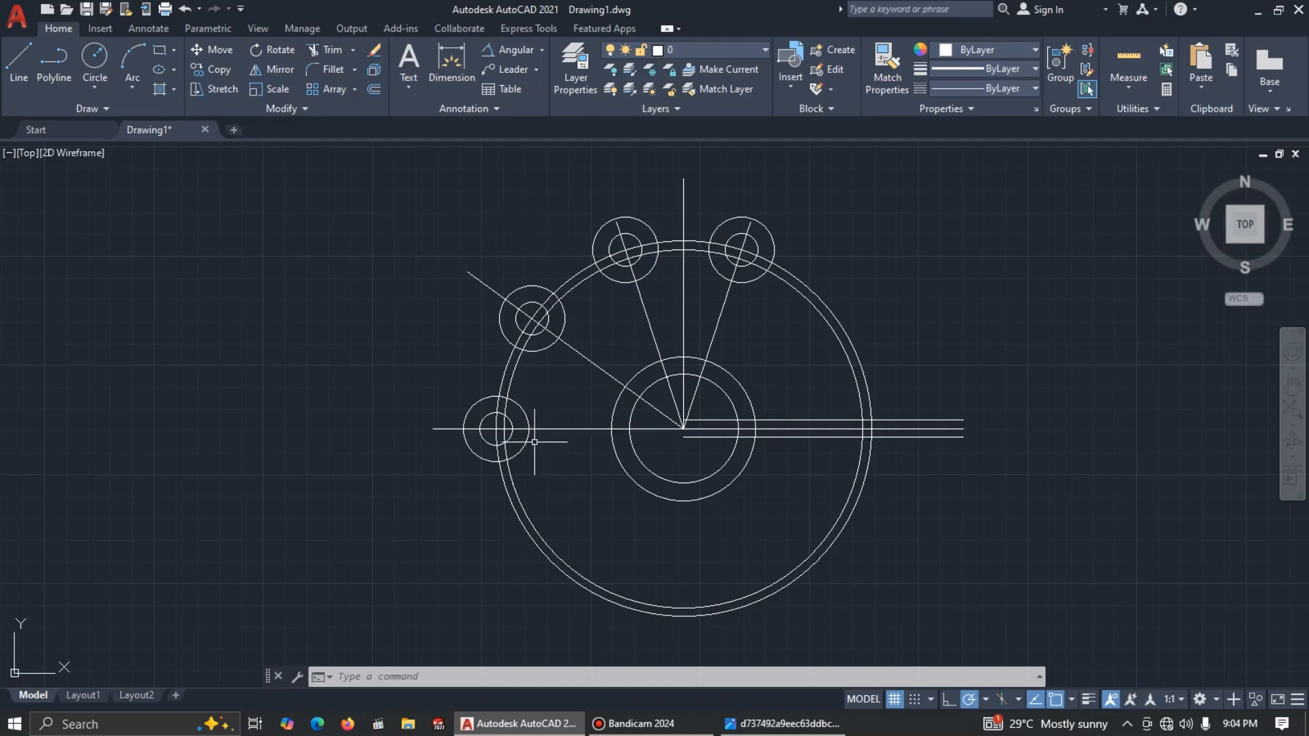
pyautogui.write('TR')
pyautogui.press('Return')
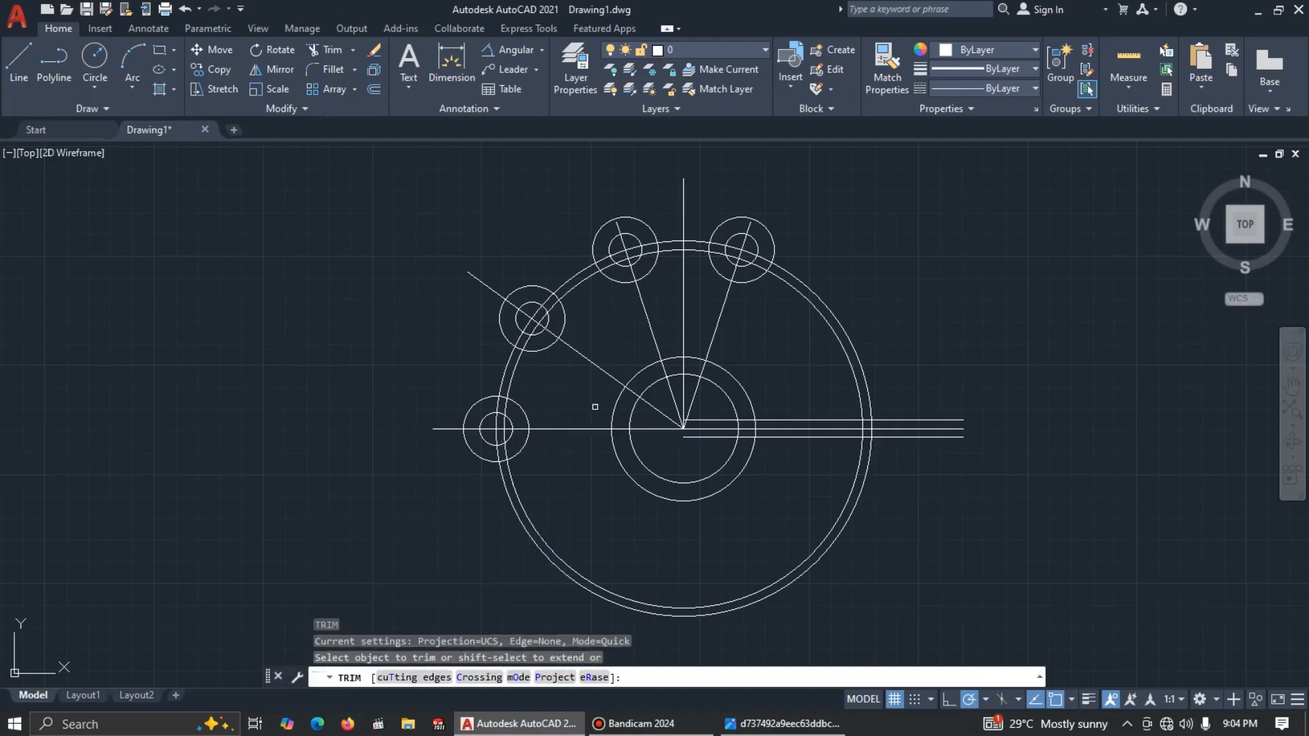
pyautogui.click(773, 188)
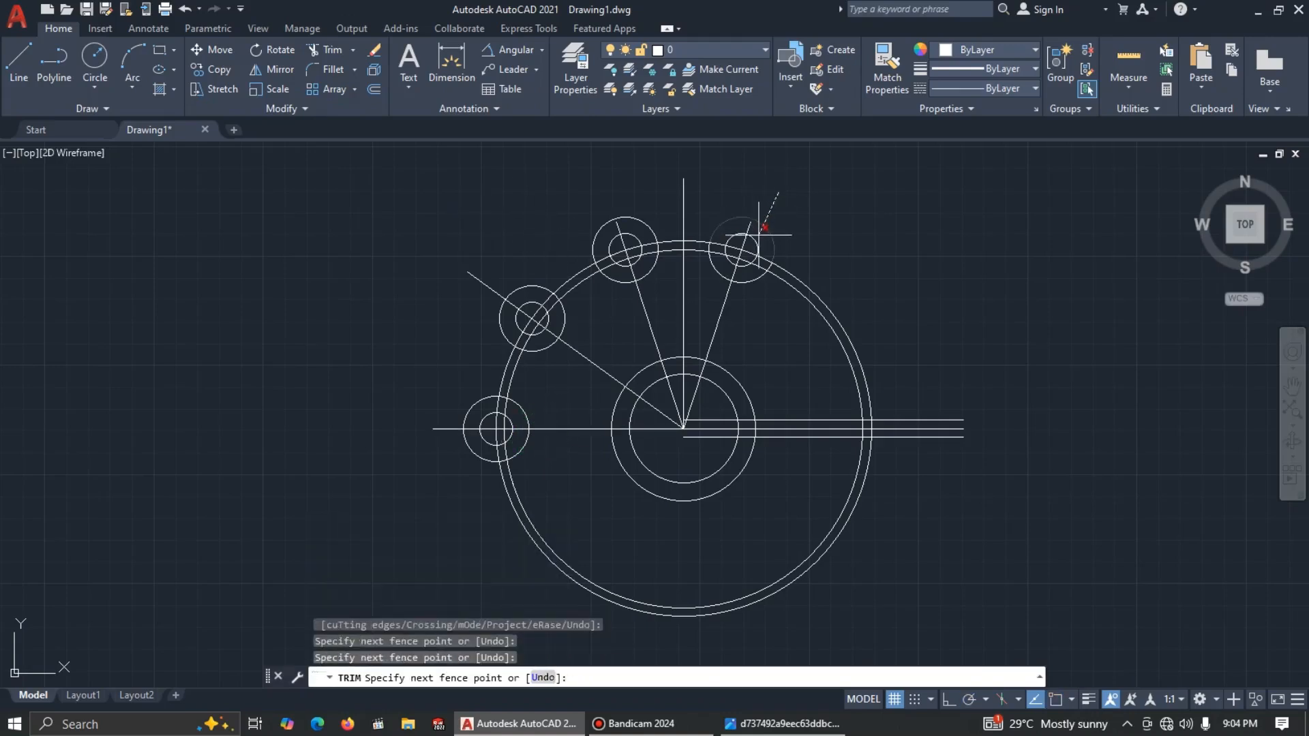
pyautogui.press('Return')
pyautogui.click(654, 205)
pyautogui.click(649, 233)
pyautogui.hotkey('alt', 'Tab')
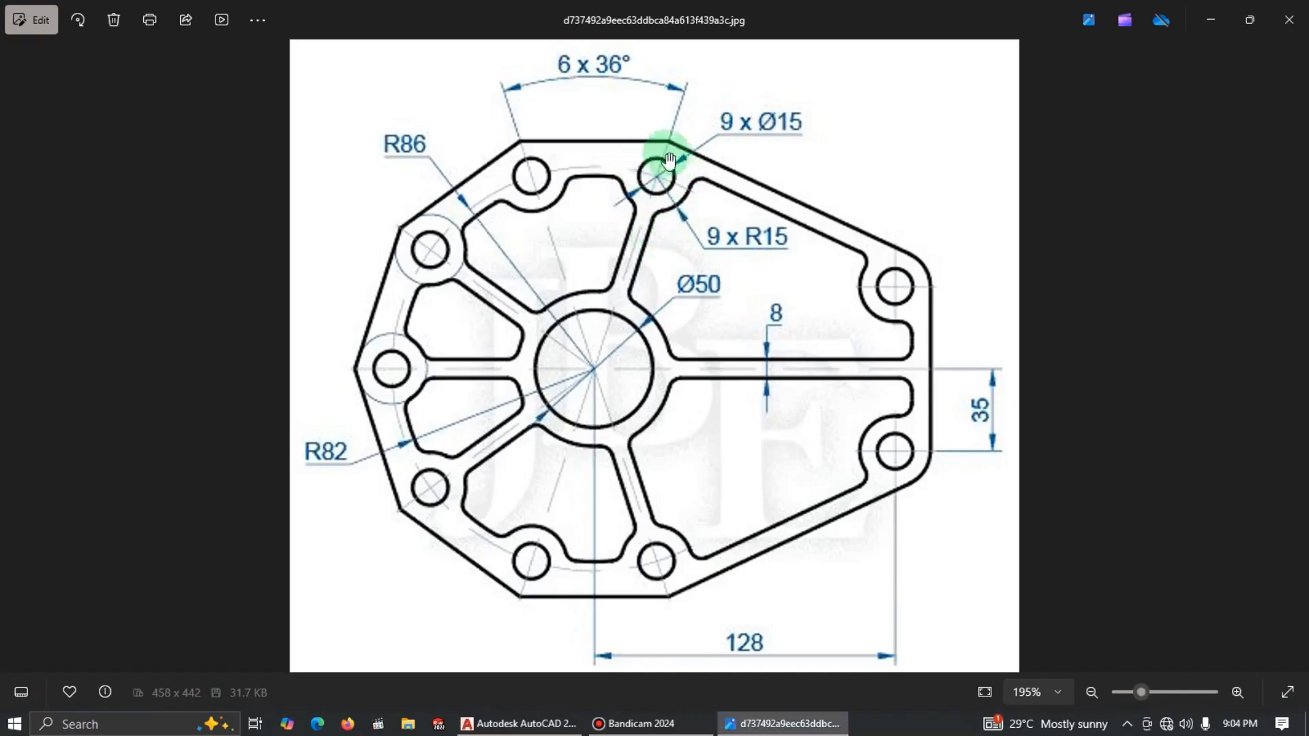
pyautogui.hotkey('alt', 'Tab')
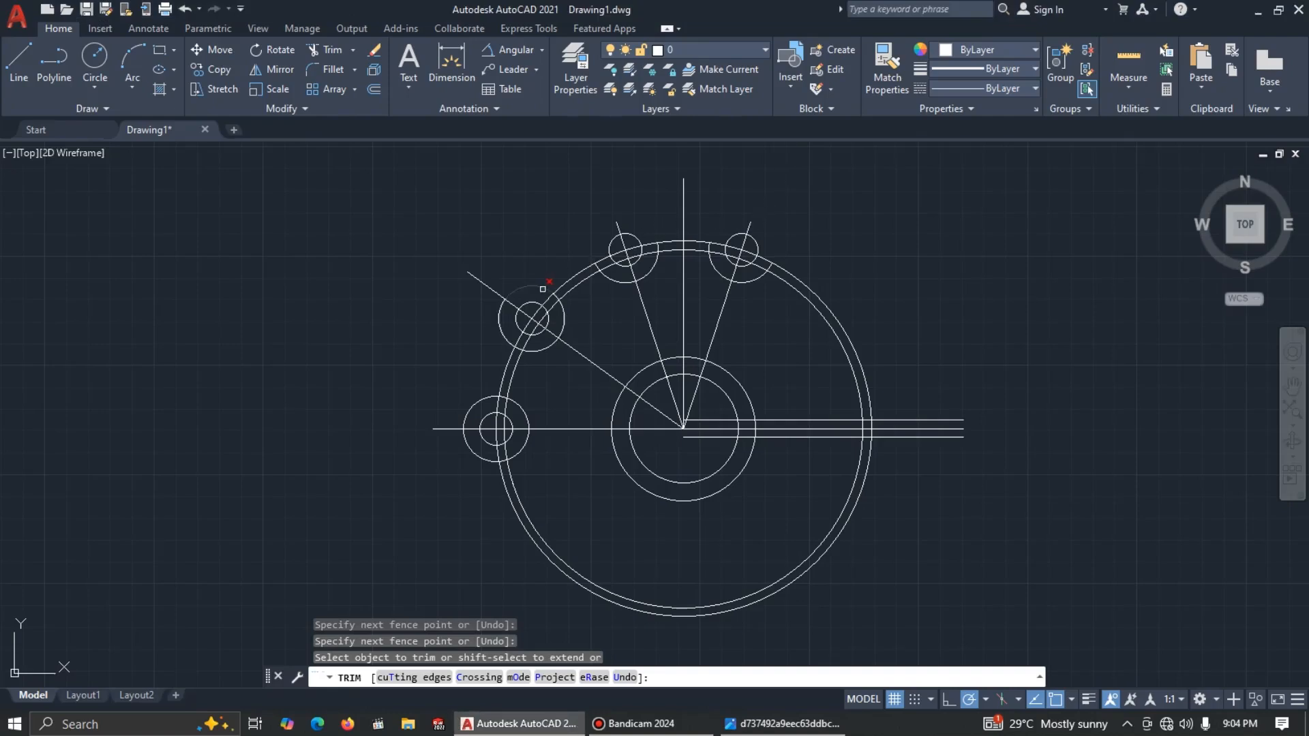
pyautogui.click(543, 289)
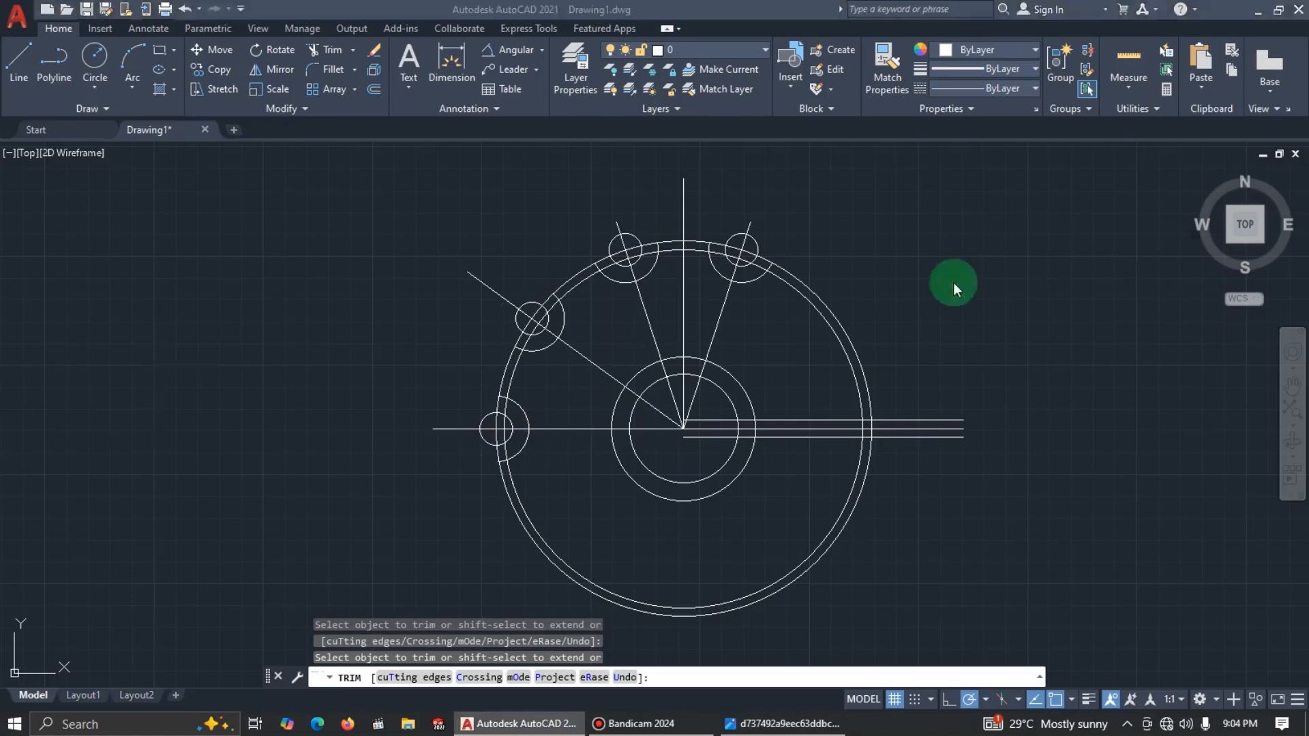
# Step: Recheck the reference image, undo the trims on the radius 15 circles and leave the Trim command
pyautogui.hotkey('alt', 'Tab')
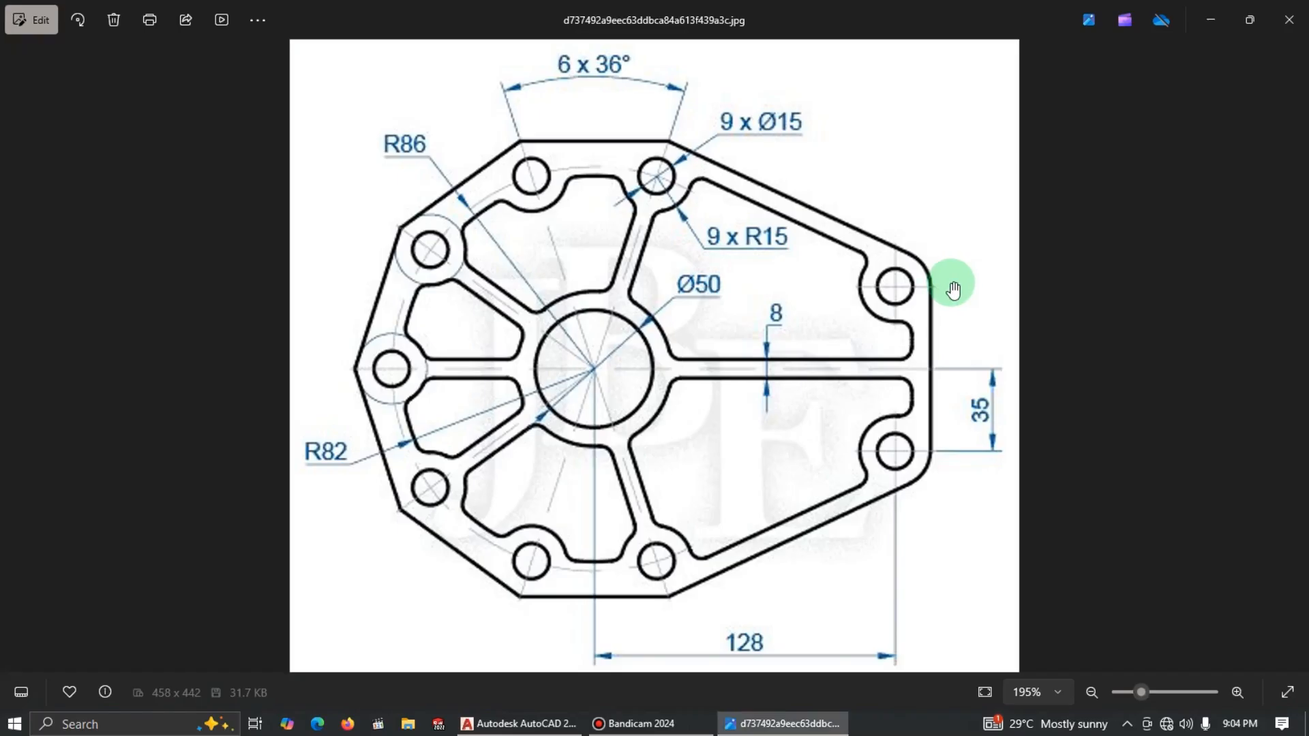
pyautogui.hotkey('alt', 'Tab')
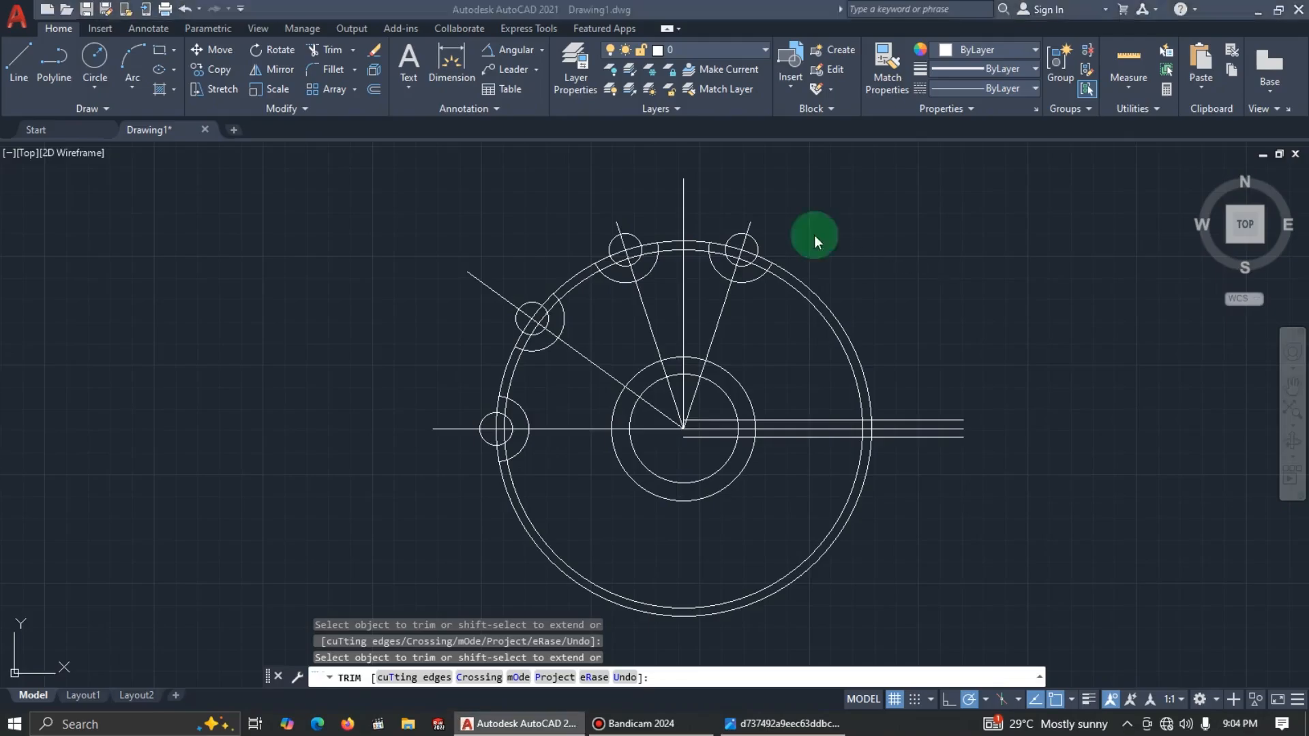
pyautogui.hotkey('alt', 'Tab')
pyautogui.hotkey('alt', 'Tab')
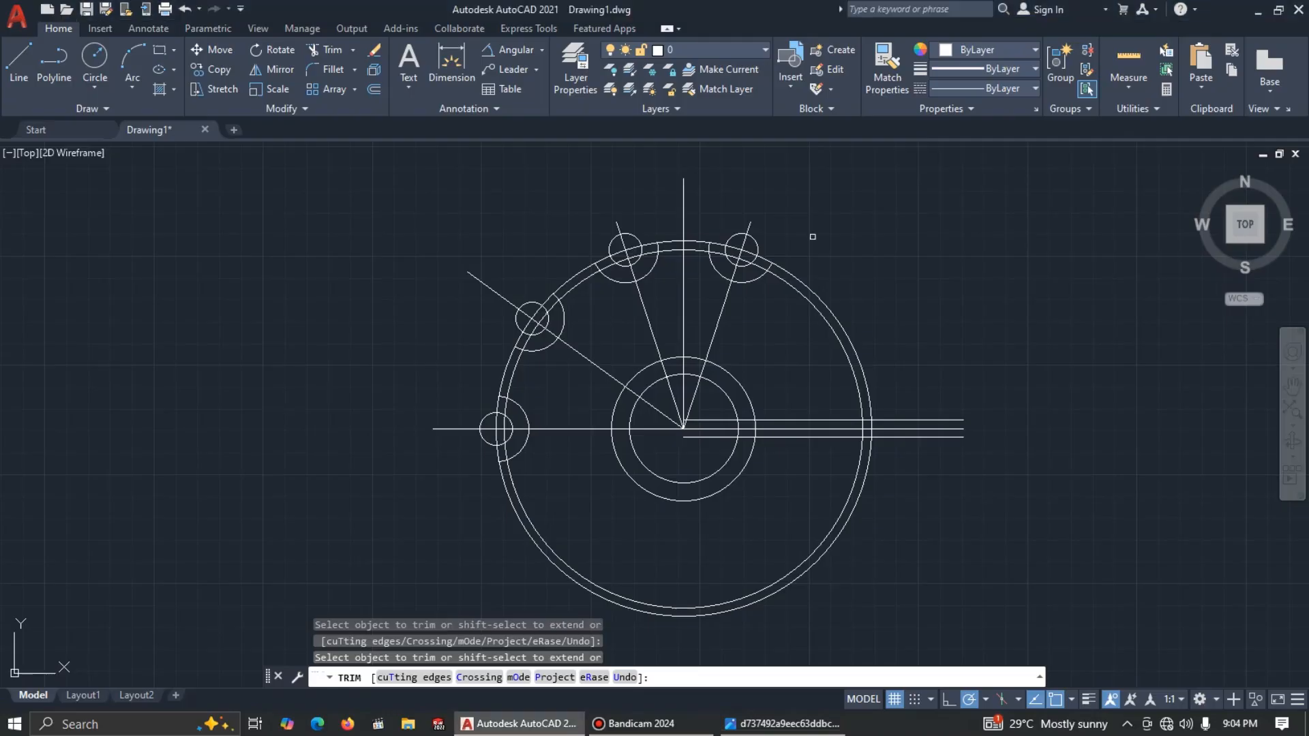
pyautogui.hotkey('ctrl', 'z')
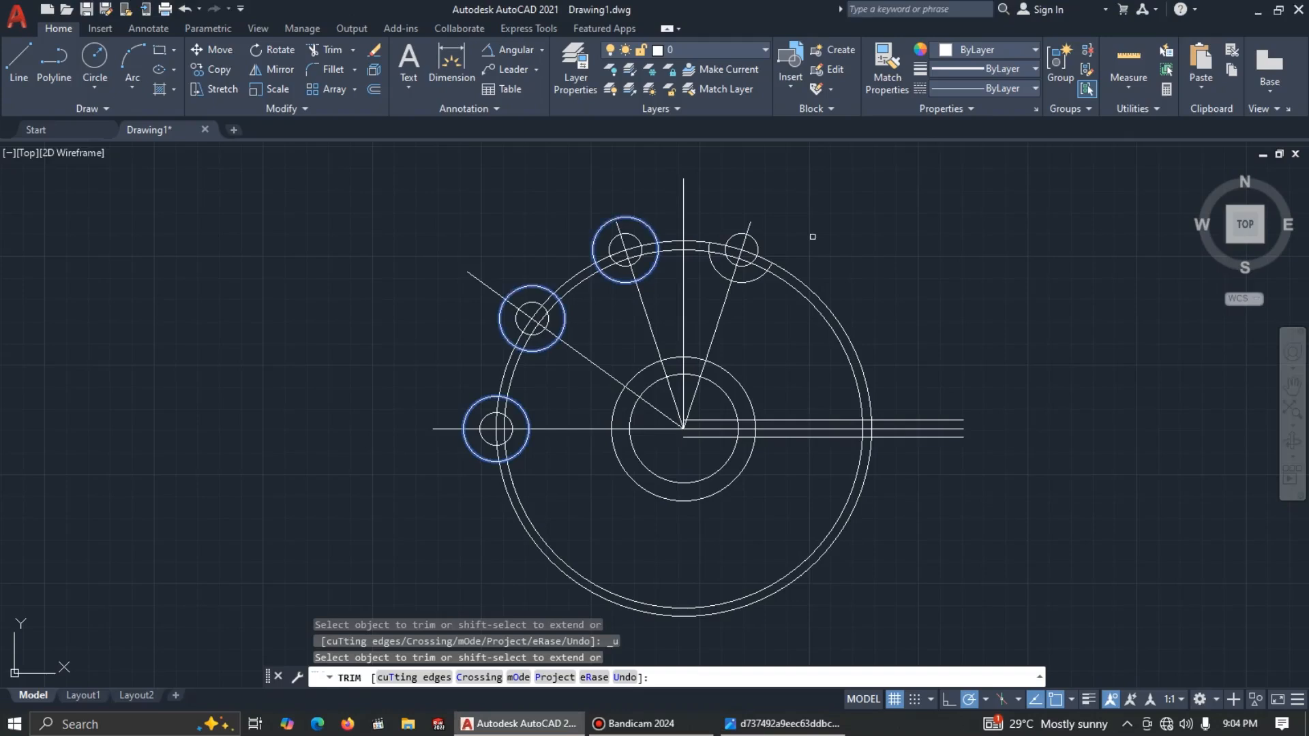
pyautogui.hotkey('ctrl', 'z')
pyautogui.press('Escape')
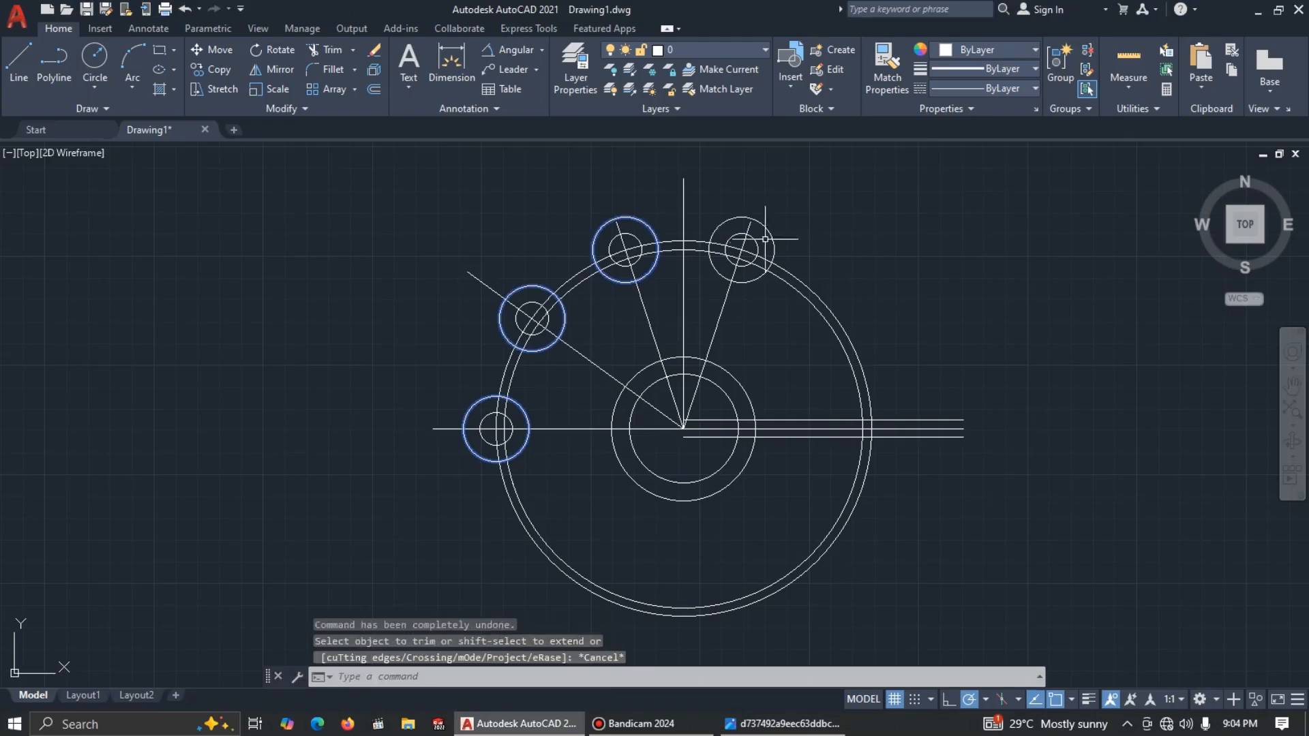
pyautogui.press('Escape')
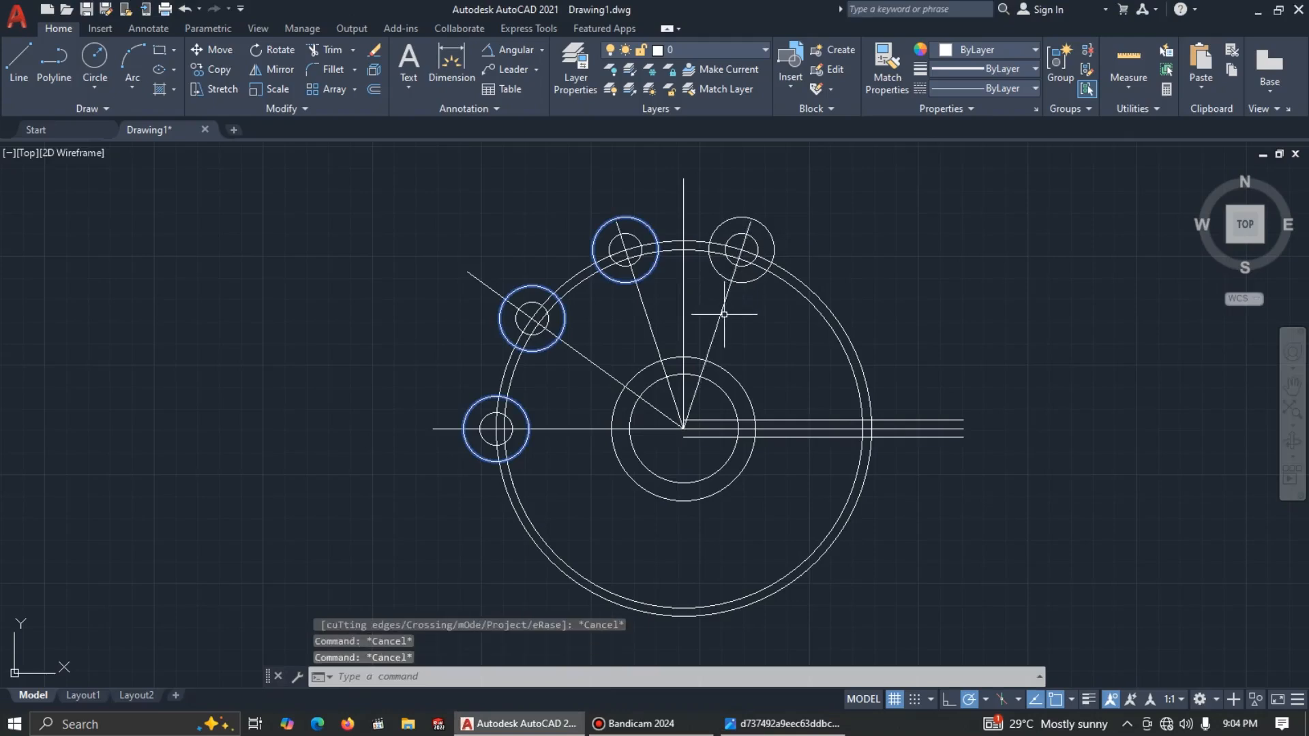
pyautogui.press('Escape')
pyautogui.click(643, 205)
pyautogui.click(400, 459)
pyautogui.press('Escape')
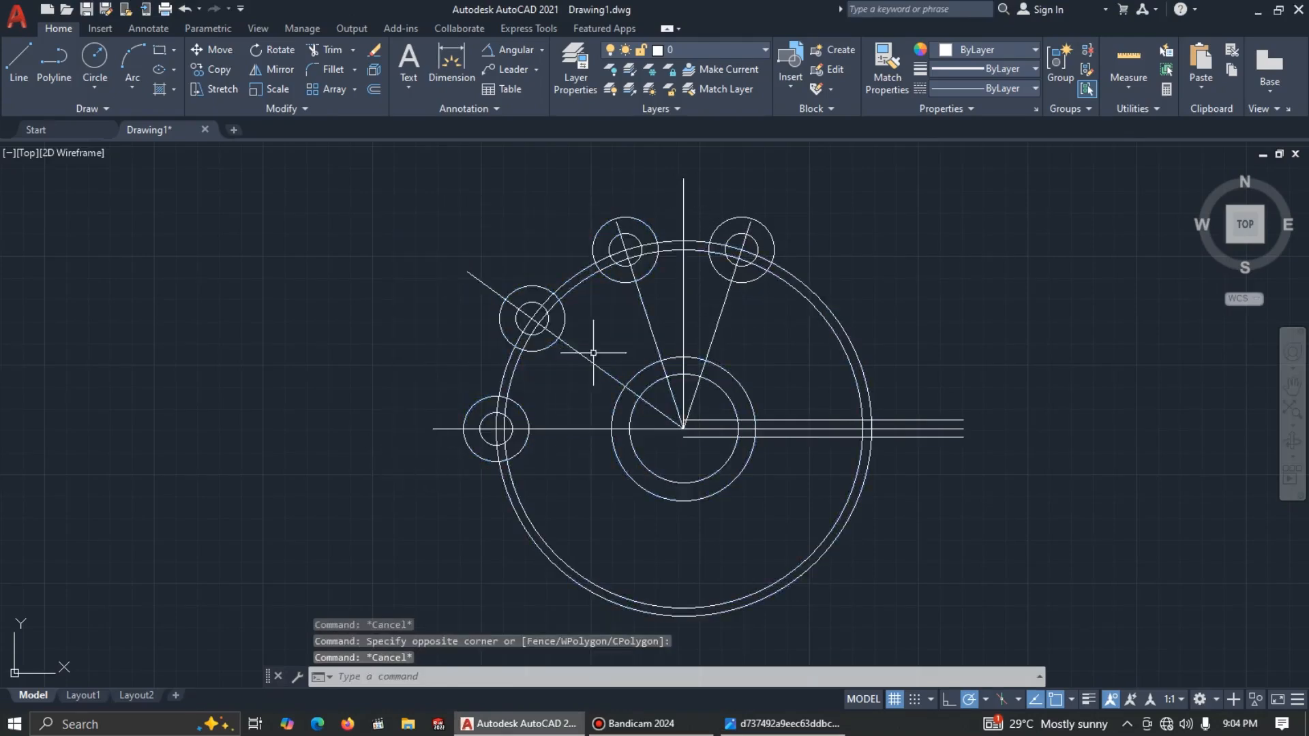
# Step: Stretch the outer end of the 72° radial line along its own direction until it passes beyond the radius 15 circle
pyautogui.scroll(8, 744, 218)
pyautogui.click(753, 226)
pyautogui.scroll(-4, 753, 225)
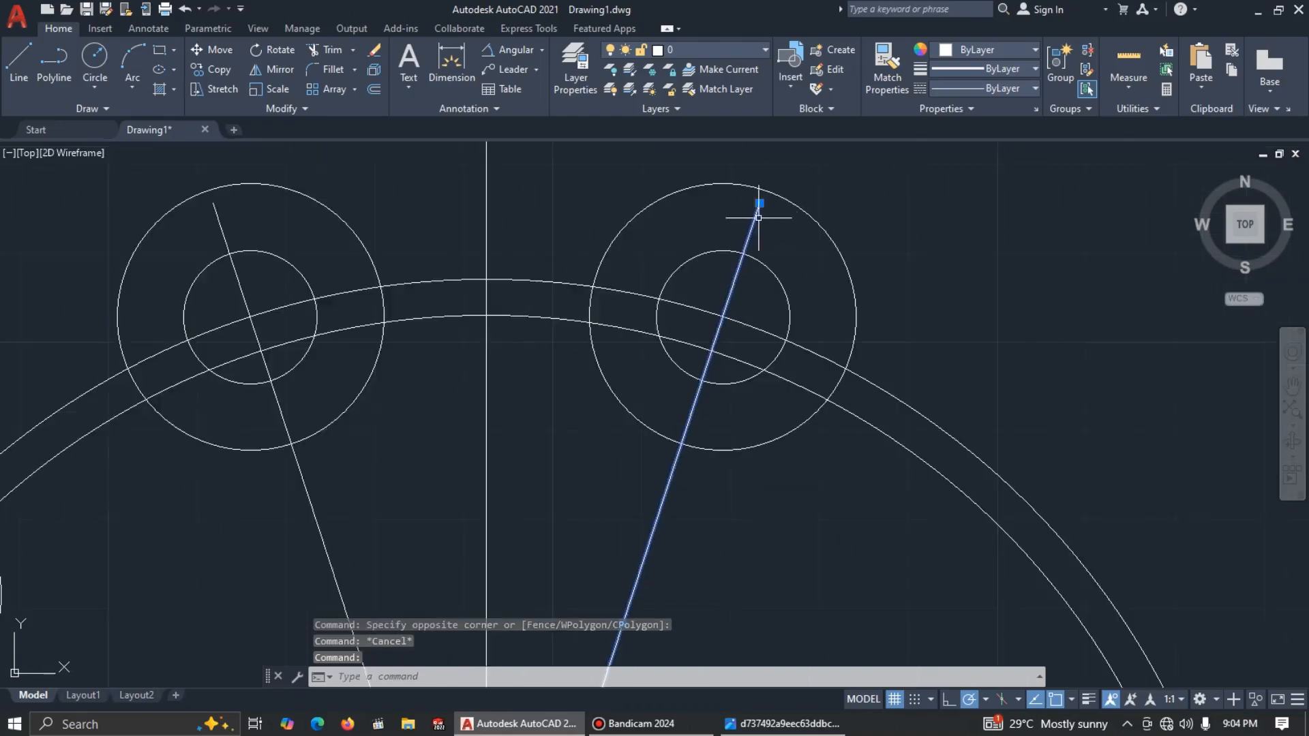
pyautogui.click(773, 196)
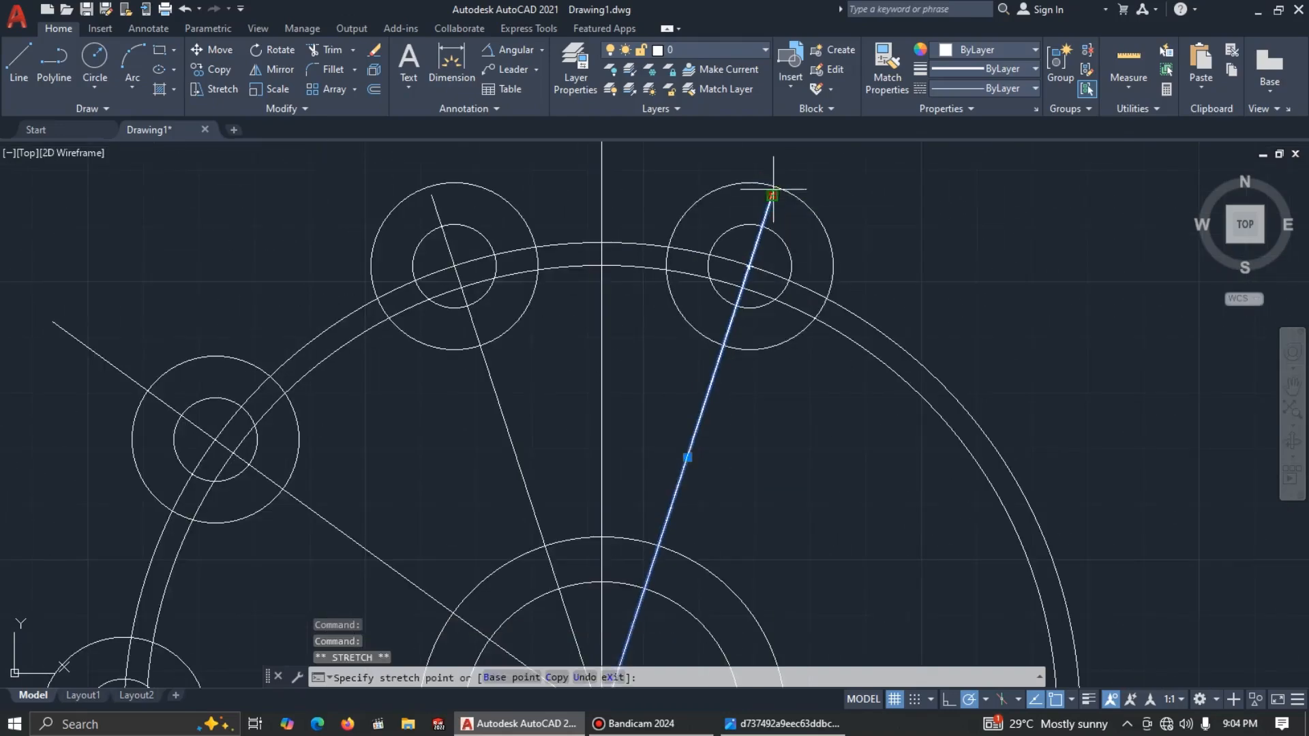
pyautogui.click(788, 149)
pyautogui.scroll(-2, 795, 152)
pyautogui.press('Escape')
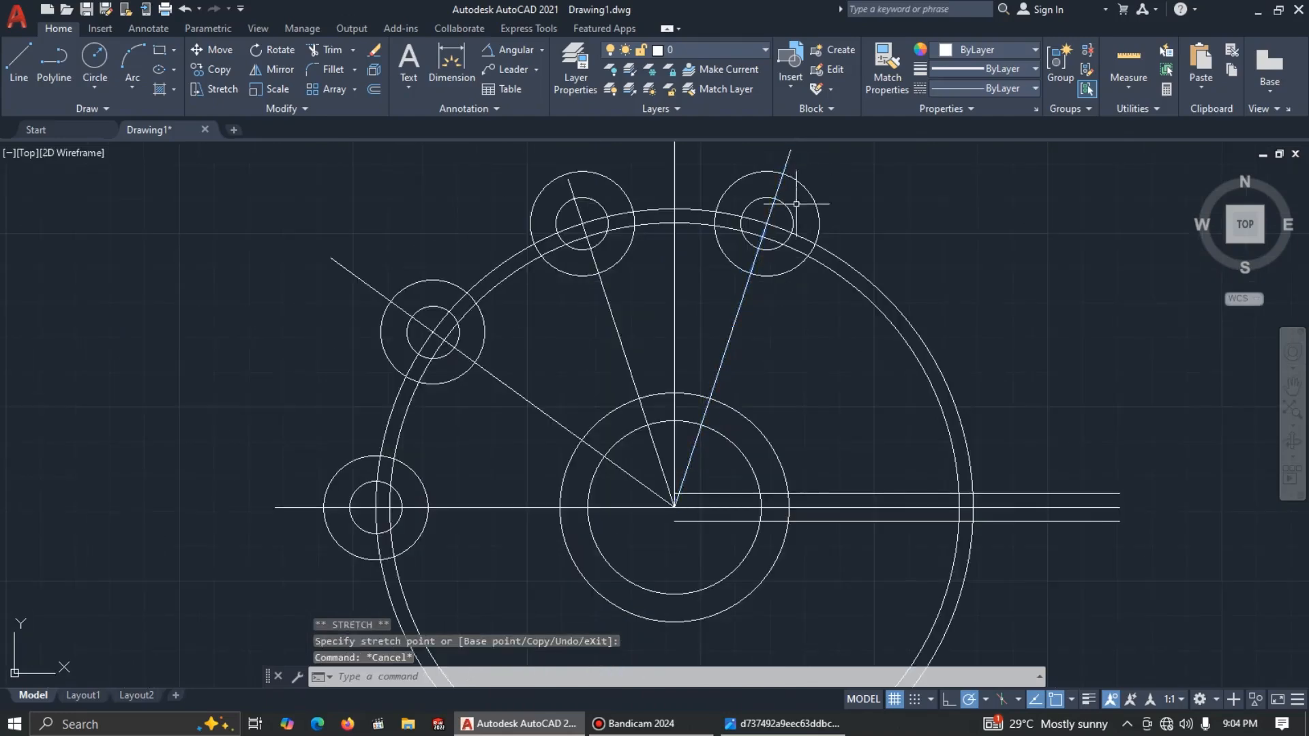
pyautogui.scroll(-3, 651, 263)
pyautogui.moveTo(661, 261); pyautogui.dragTo(686, 305, button='middle')
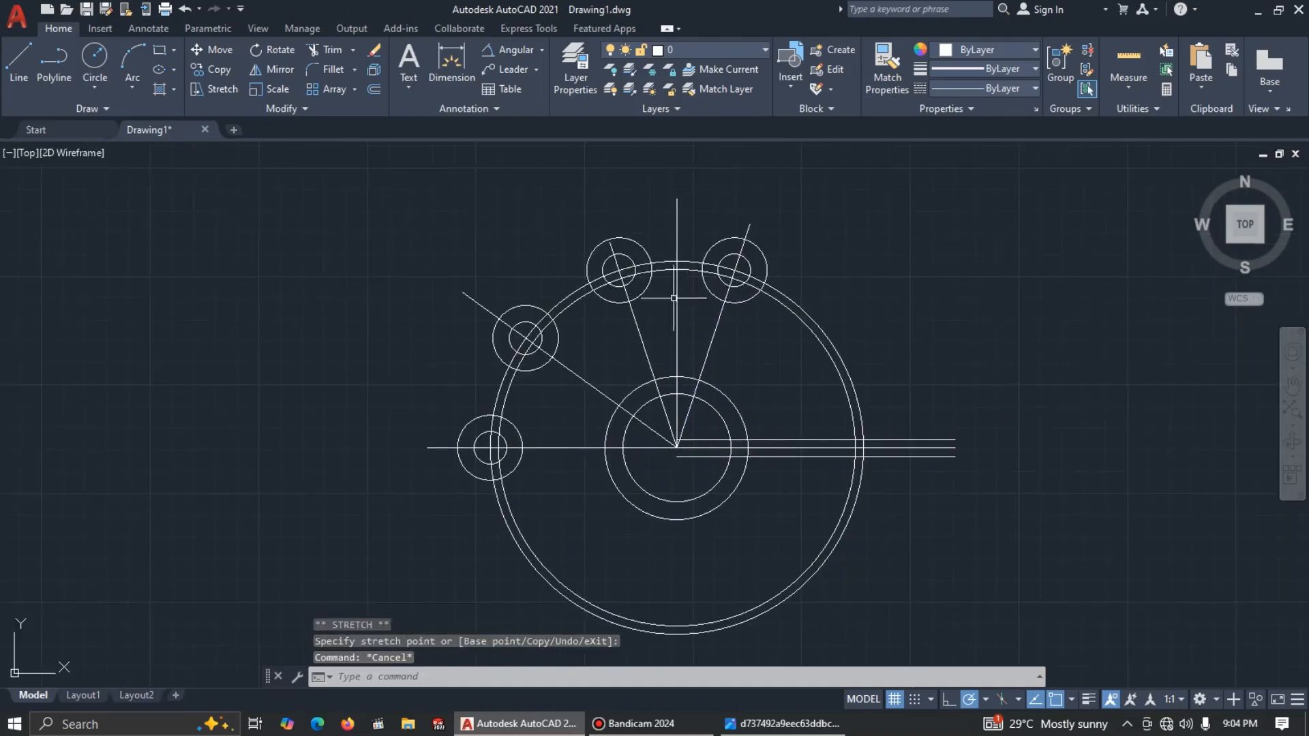
# Step: Stretch the outer end of the 108° radial line by about 26 along its own direction, beyond its radius 15 circle
pyautogui.press('Escape')
pyautogui.click(636, 300)
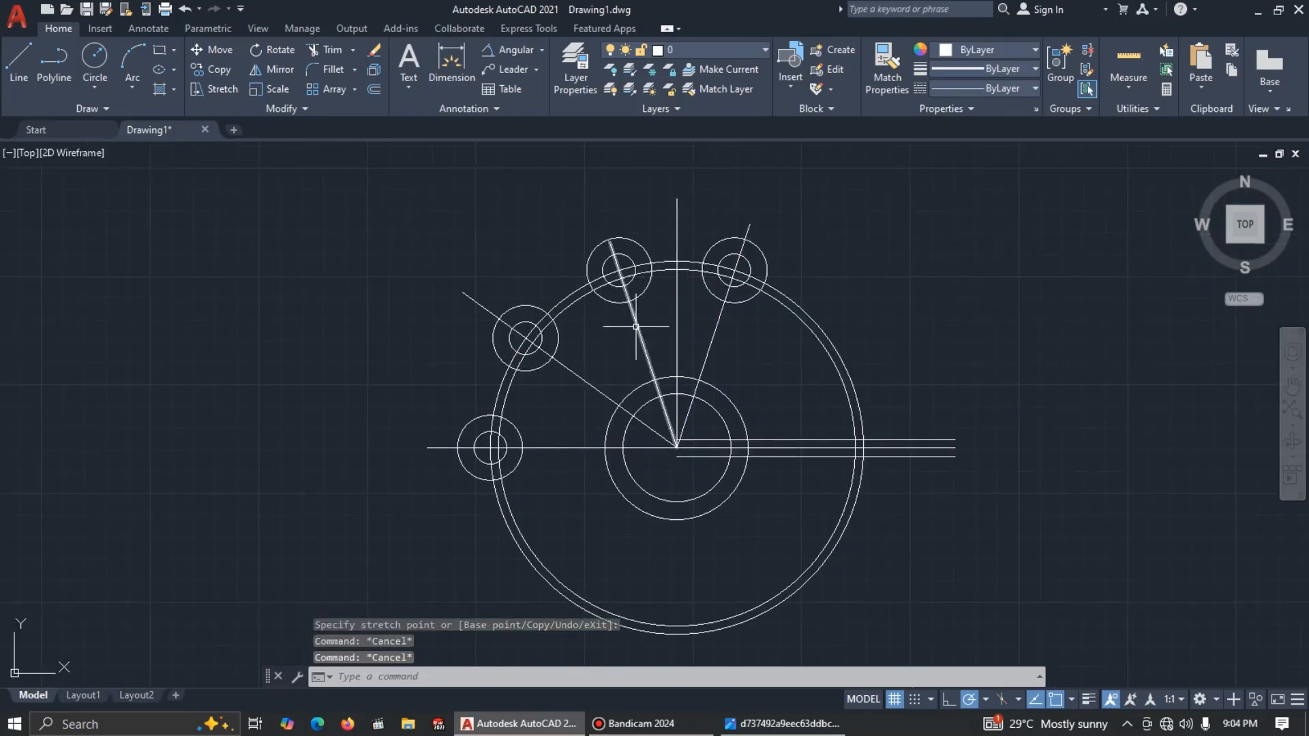
pyautogui.click(611, 243)
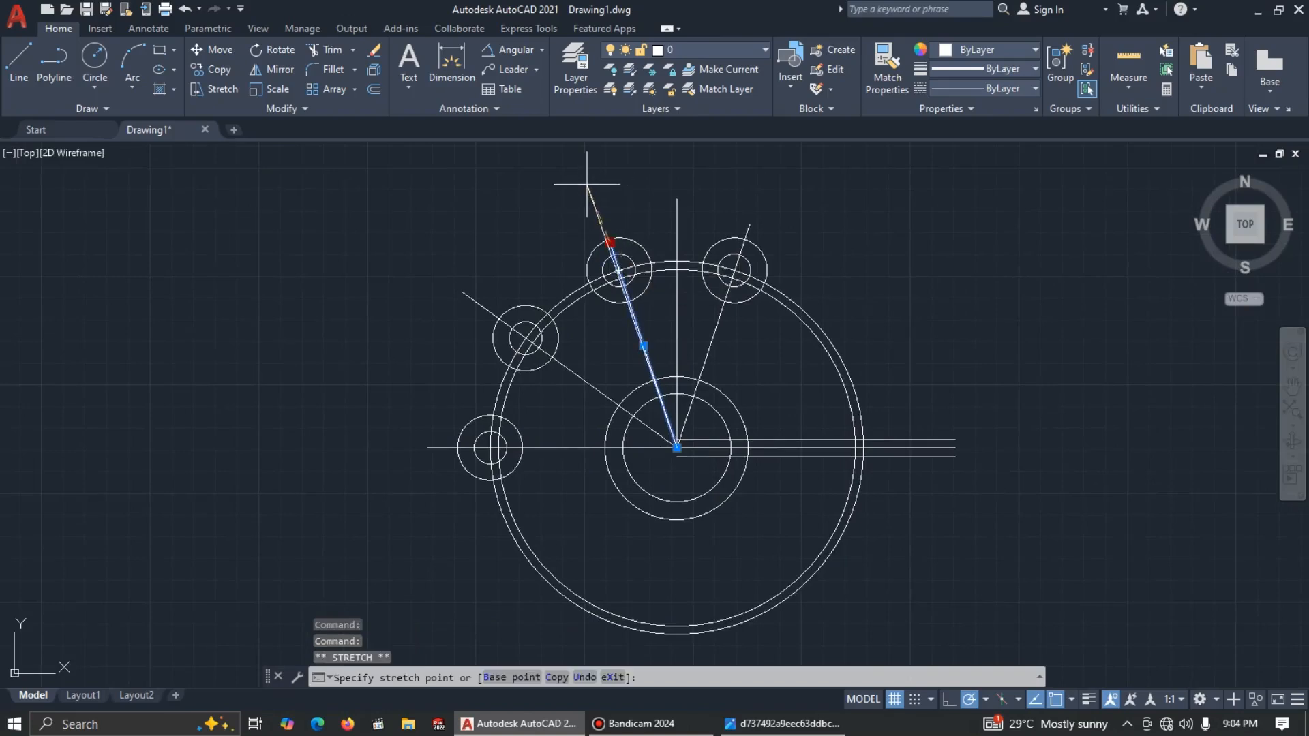
pyautogui.press('Escape')
pyautogui.click(610, 243)
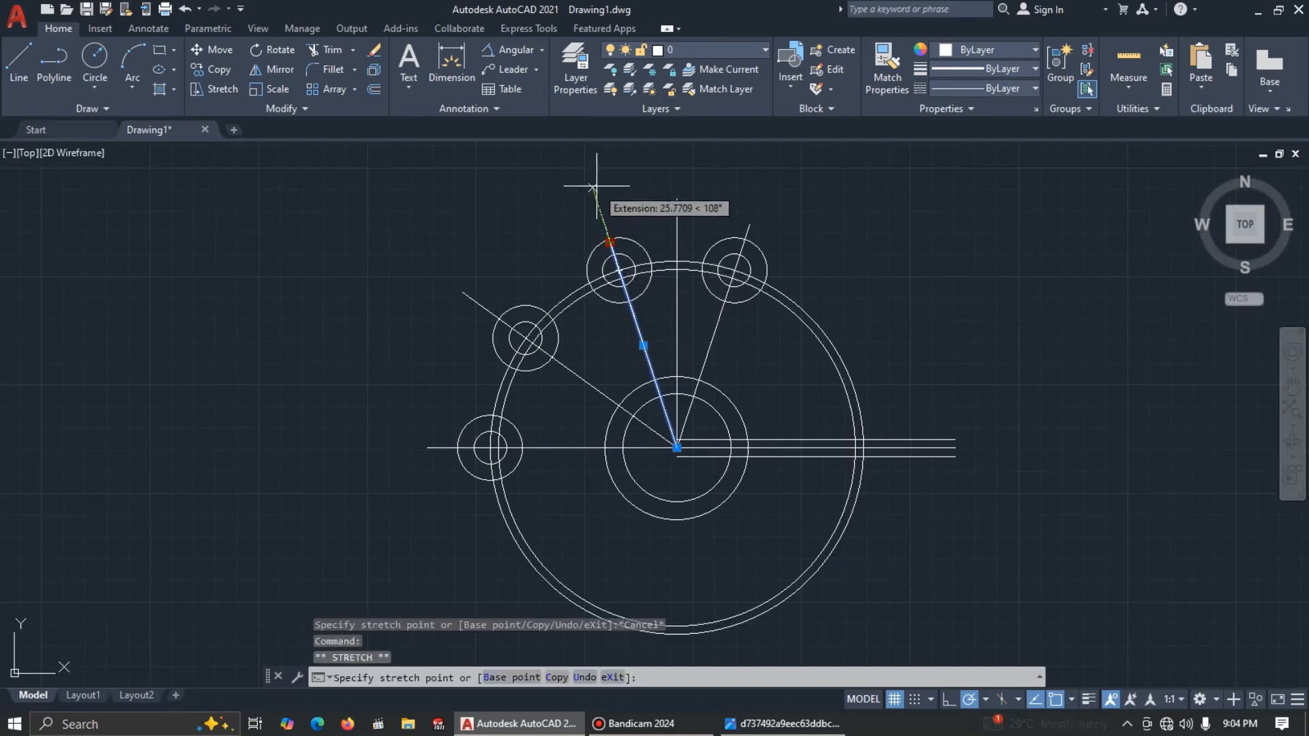
pyautogui.click(593, 188)
pyautogui.press('Escape')
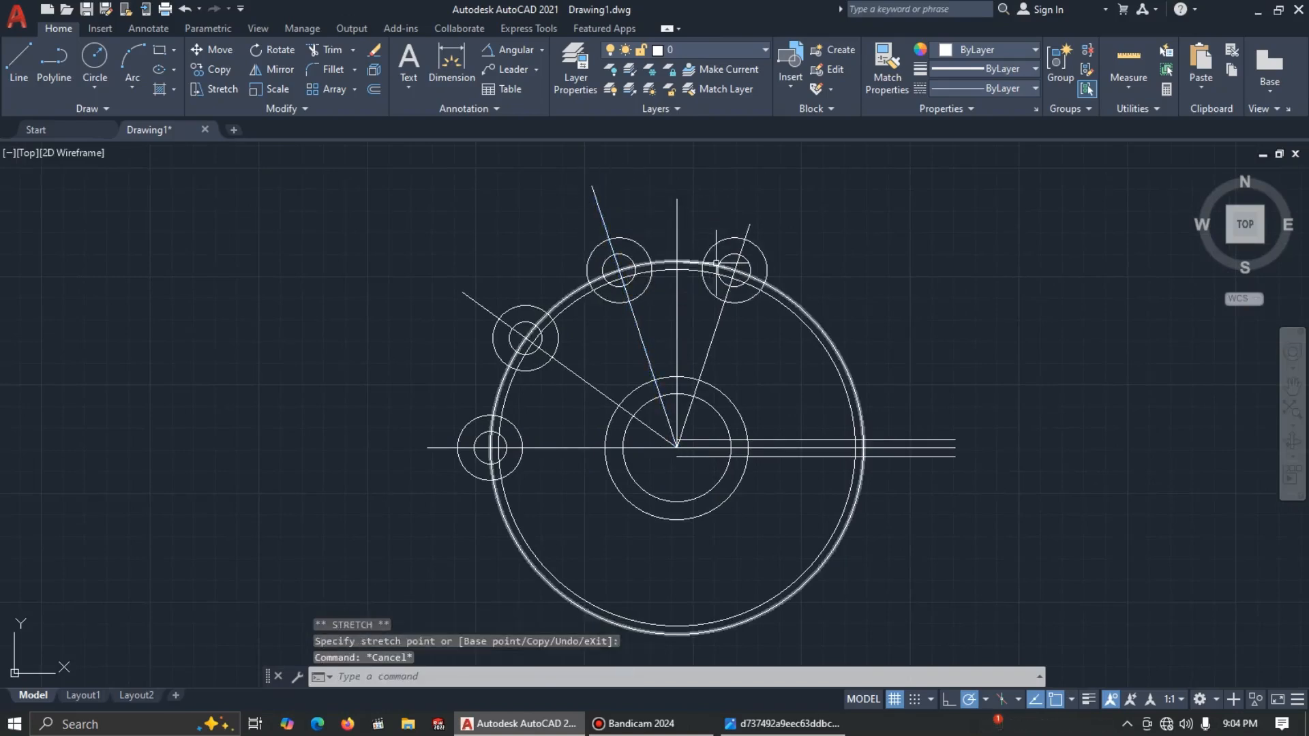
# Step: Following the reference image, draw connected outline lines through the outer intersections of the radius 15 circles with the 72°, 108°, 144° and 180° radial lines
pyautogui.hotkey('alt', 'Tab')
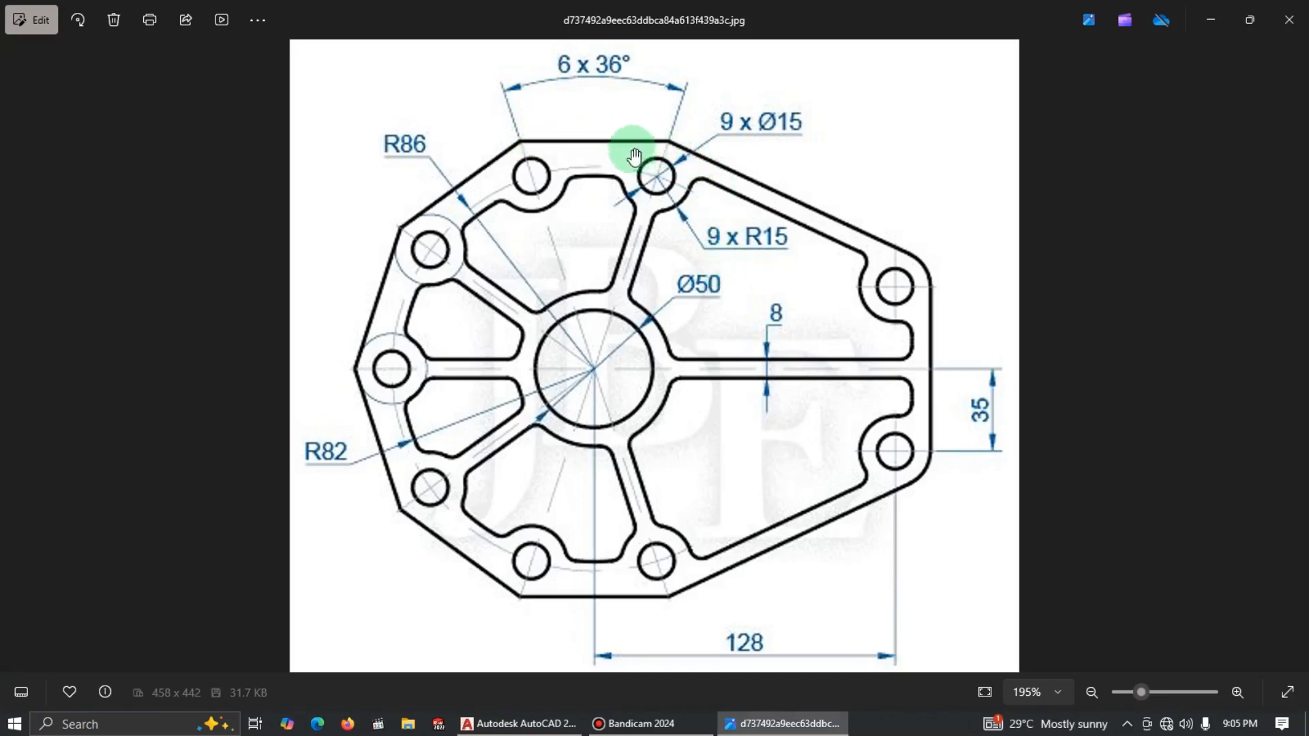
pyautogui.hotkey('alt', 'Tab')
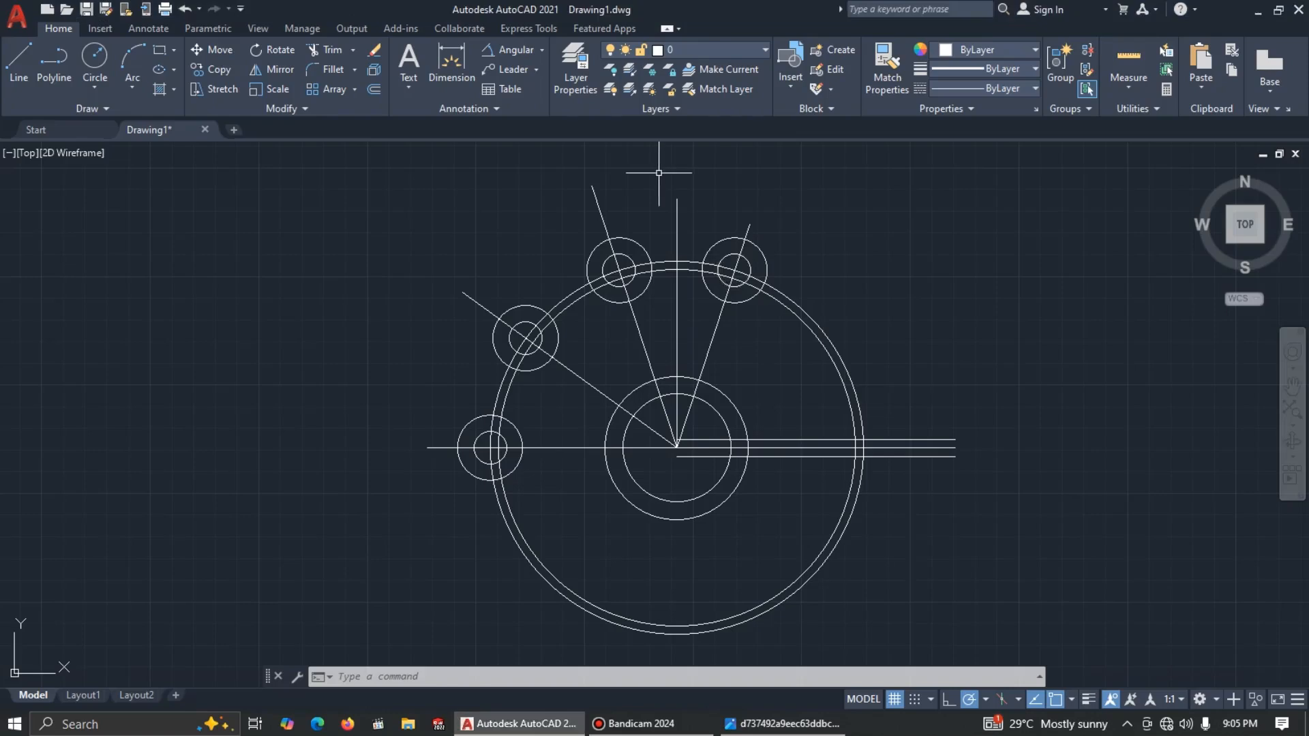
pyautogui.click(15, 59)
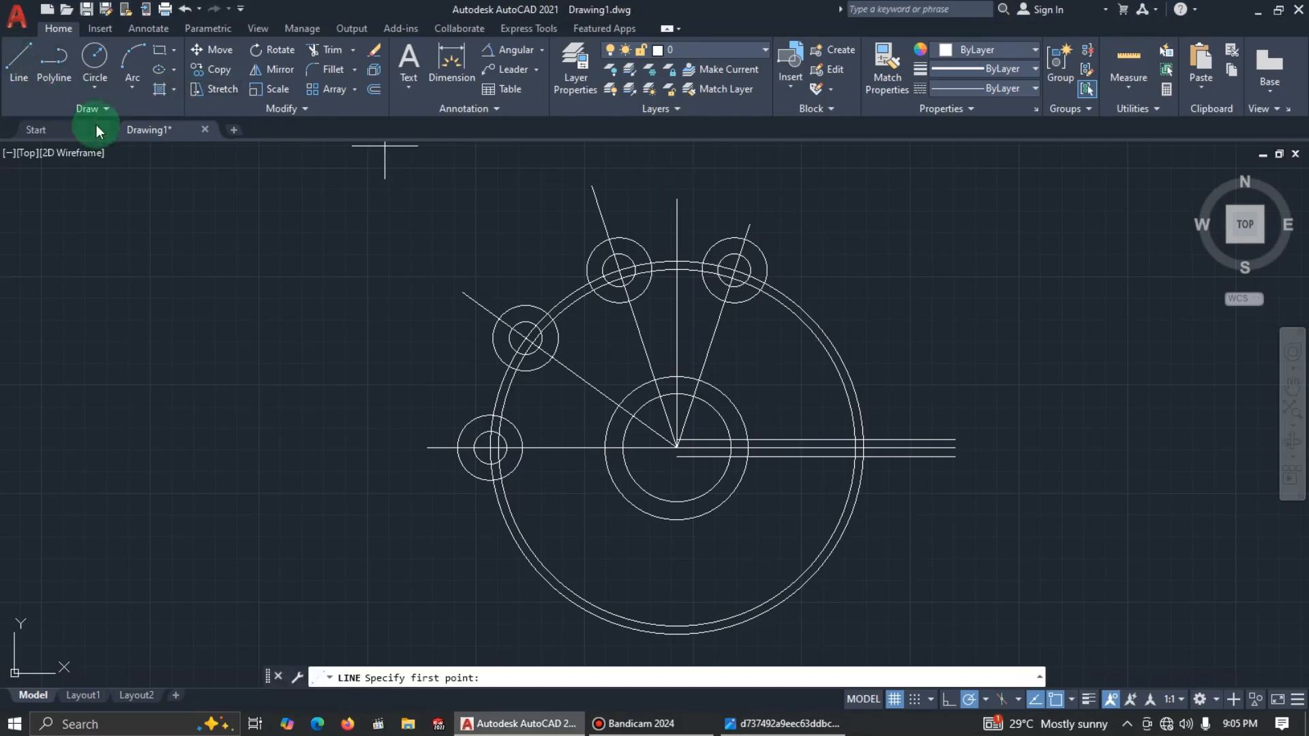
pyautogui.click(744, 239)
pyautogui.scroll(2, 745, 239)
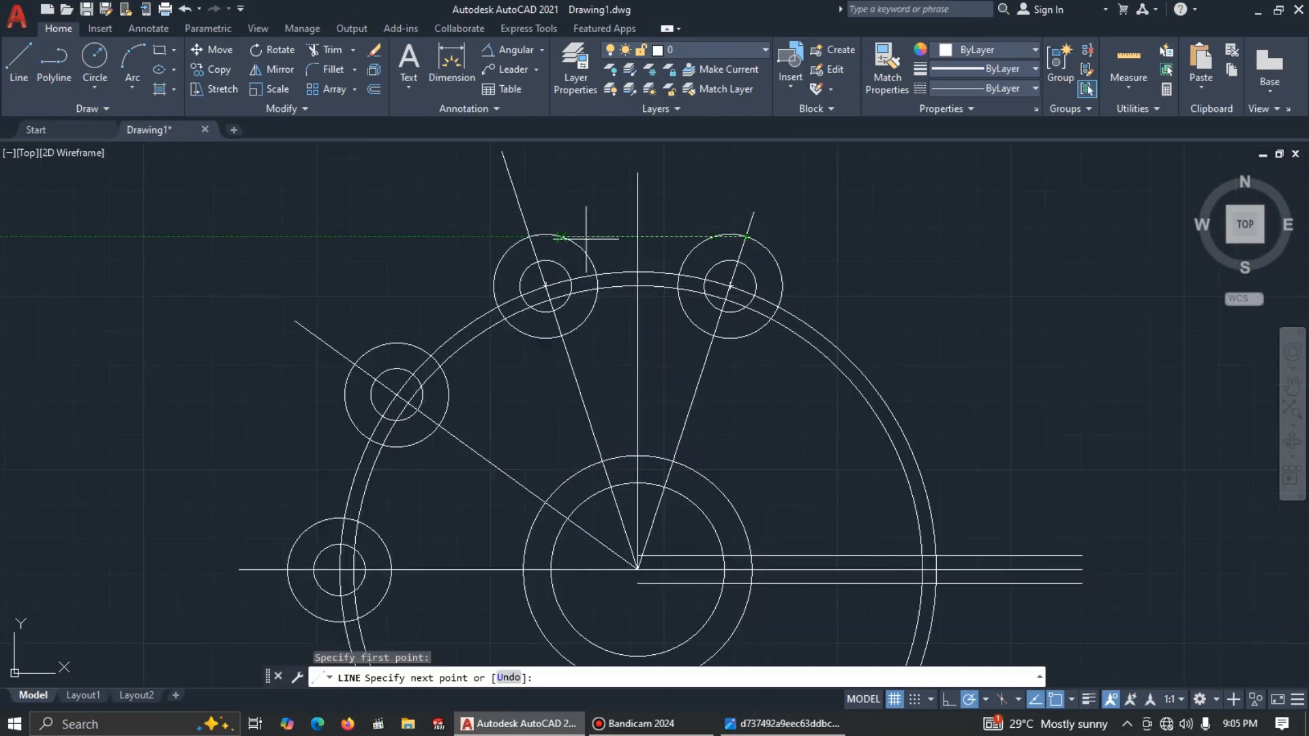
pyautogui.click(529, 237)
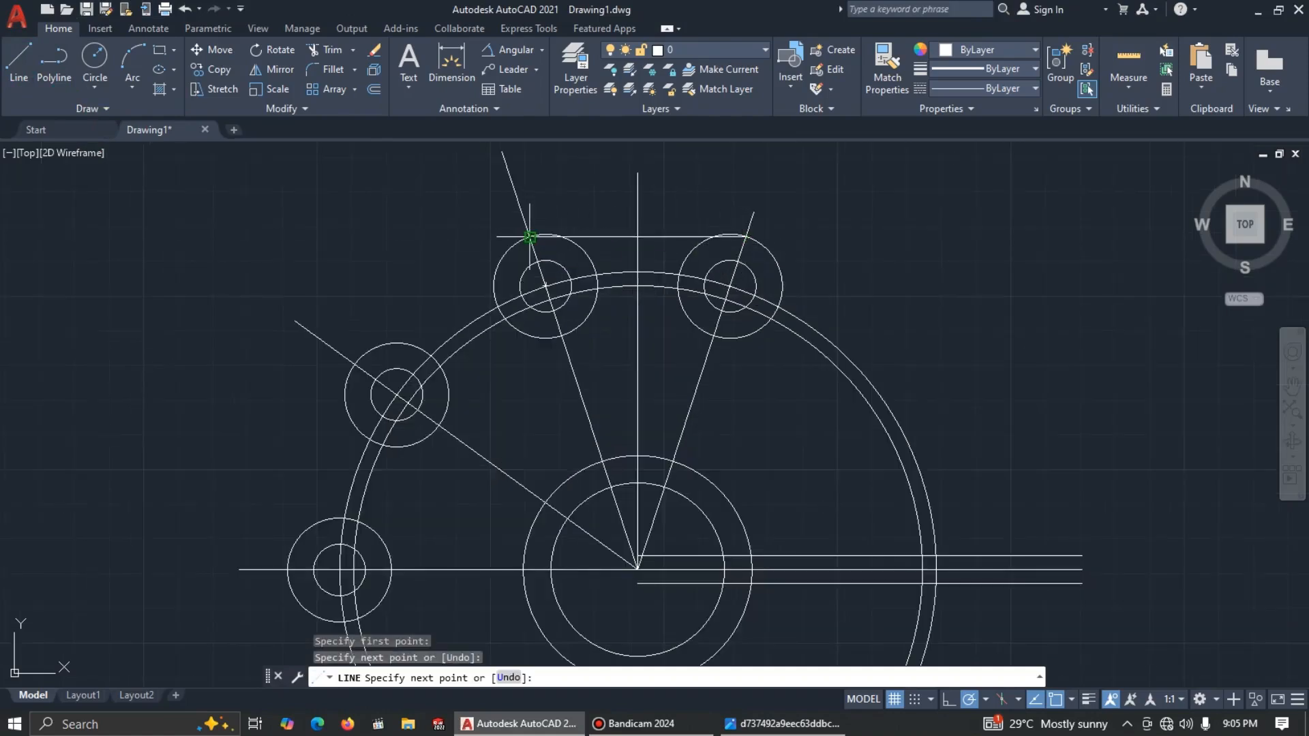
pyautogui.click(355, 364)
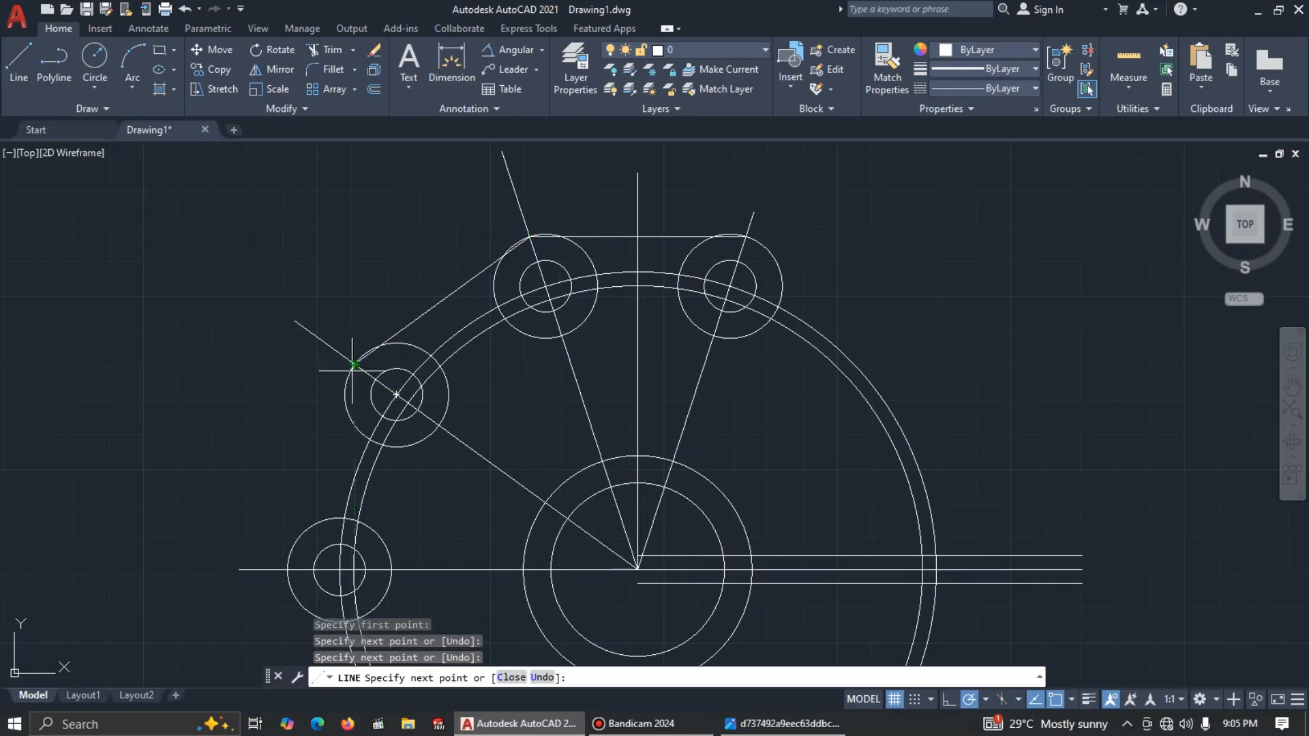
pyautogui.click(287, 569)
pyautogui.hotkey('alt', 'Tab')
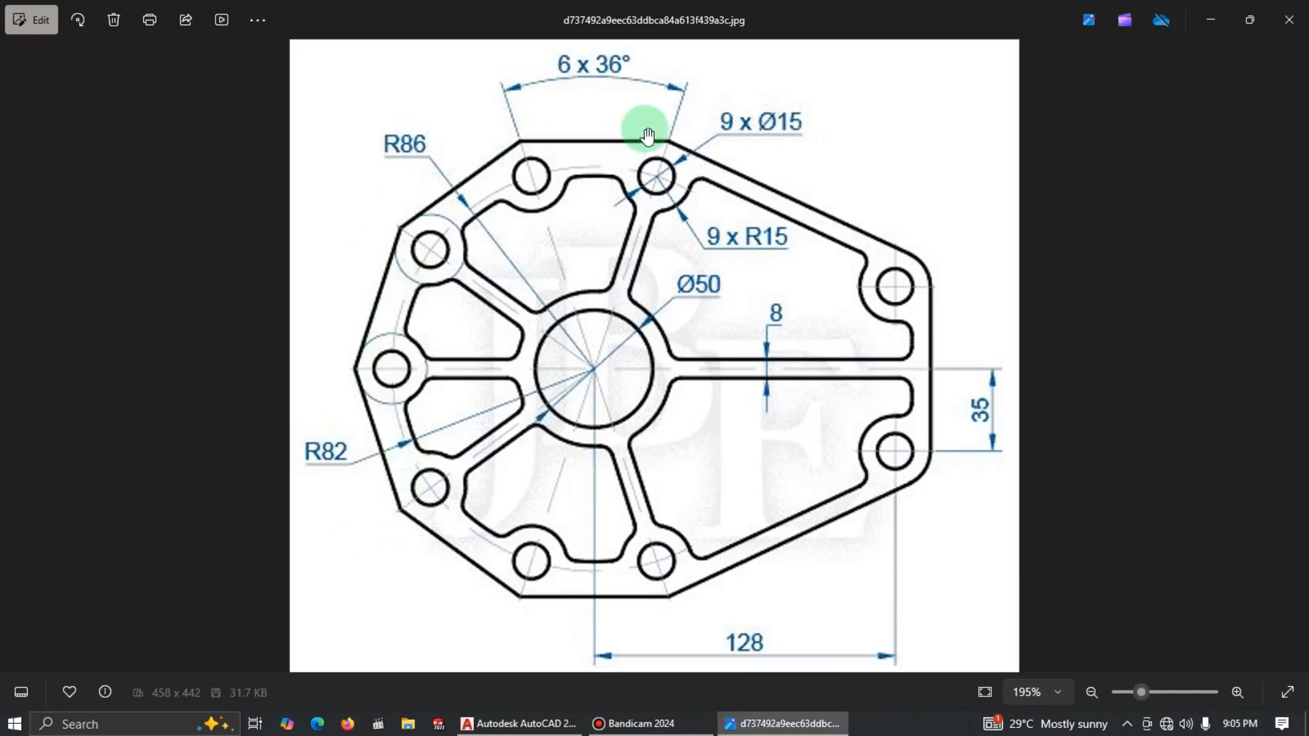
pyautogui.hotkey('alt', 'Tab')
pyautogui.press('Escape')
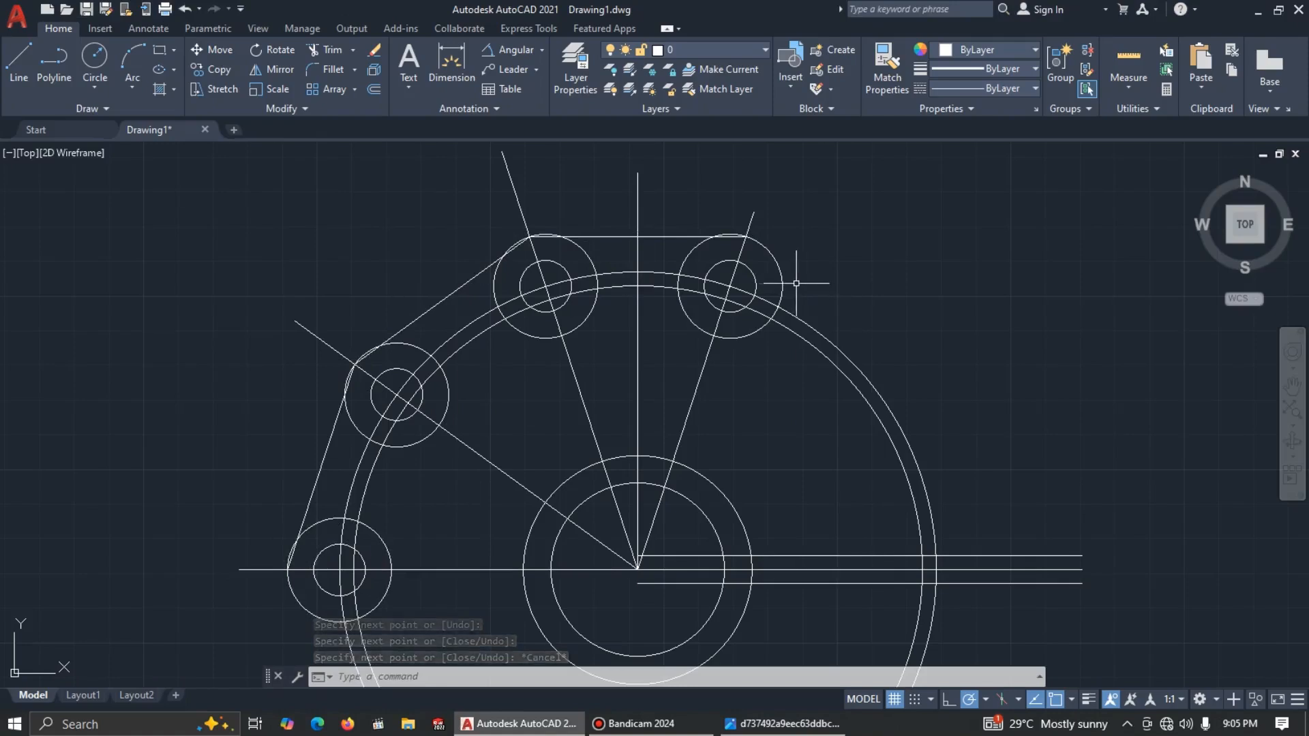
# Step: Try to trim the upper two radius 15 circles against the new outline lines, and undo the trims
pyautogui.press('Escape')
pyautogui.write('tr')
pyautogui.press('space')
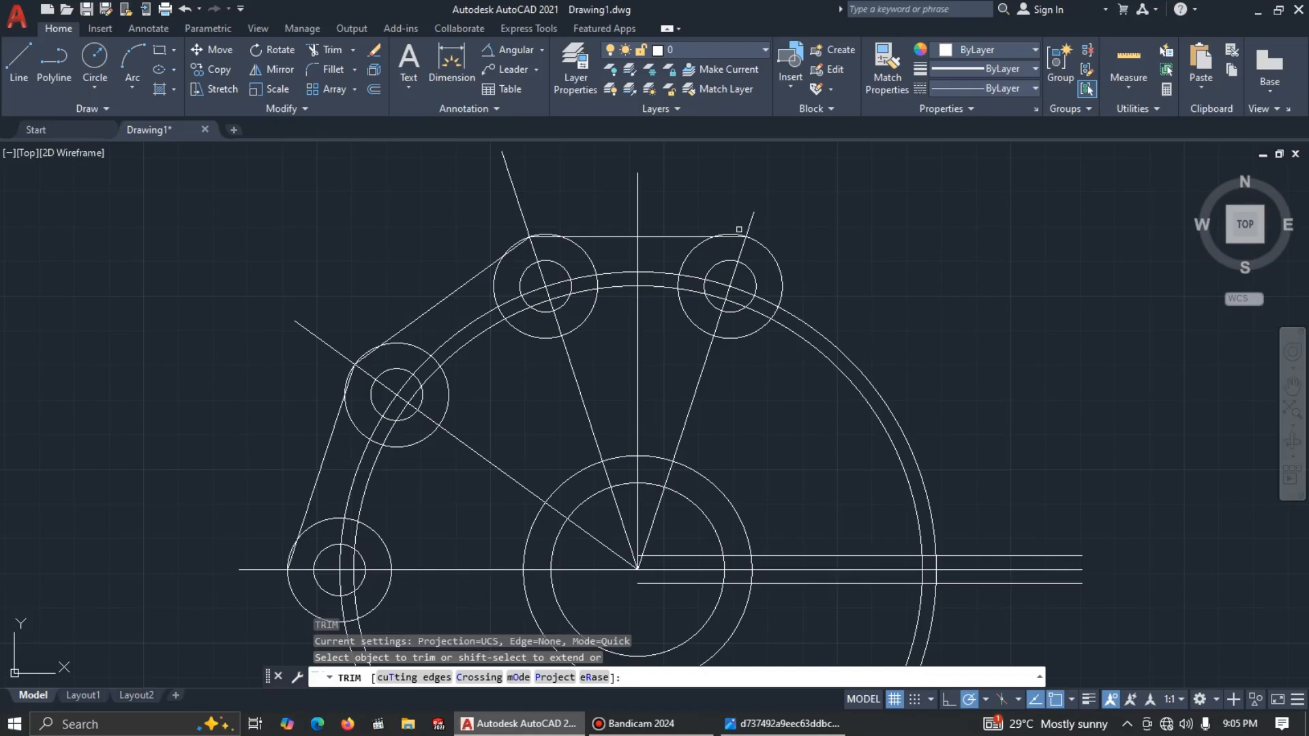
pyautogui.click(736, 233)
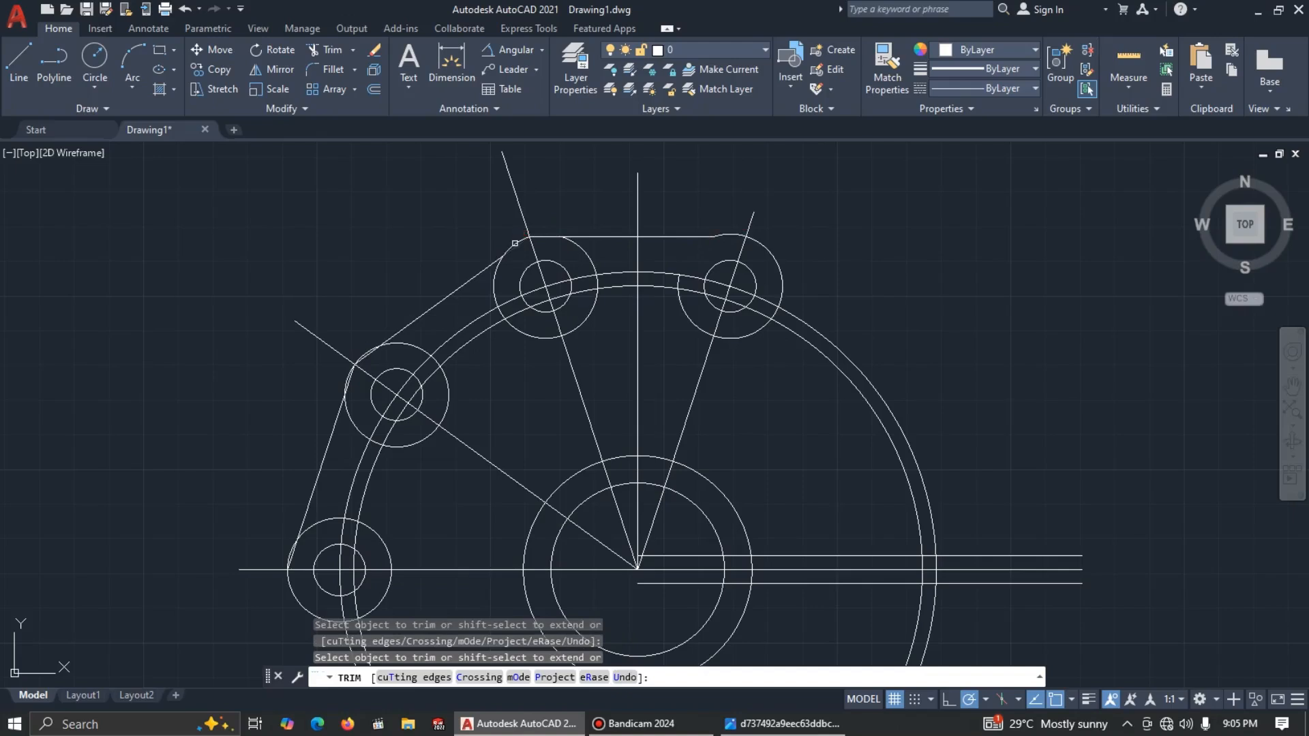
pyautogui.press('Escape')
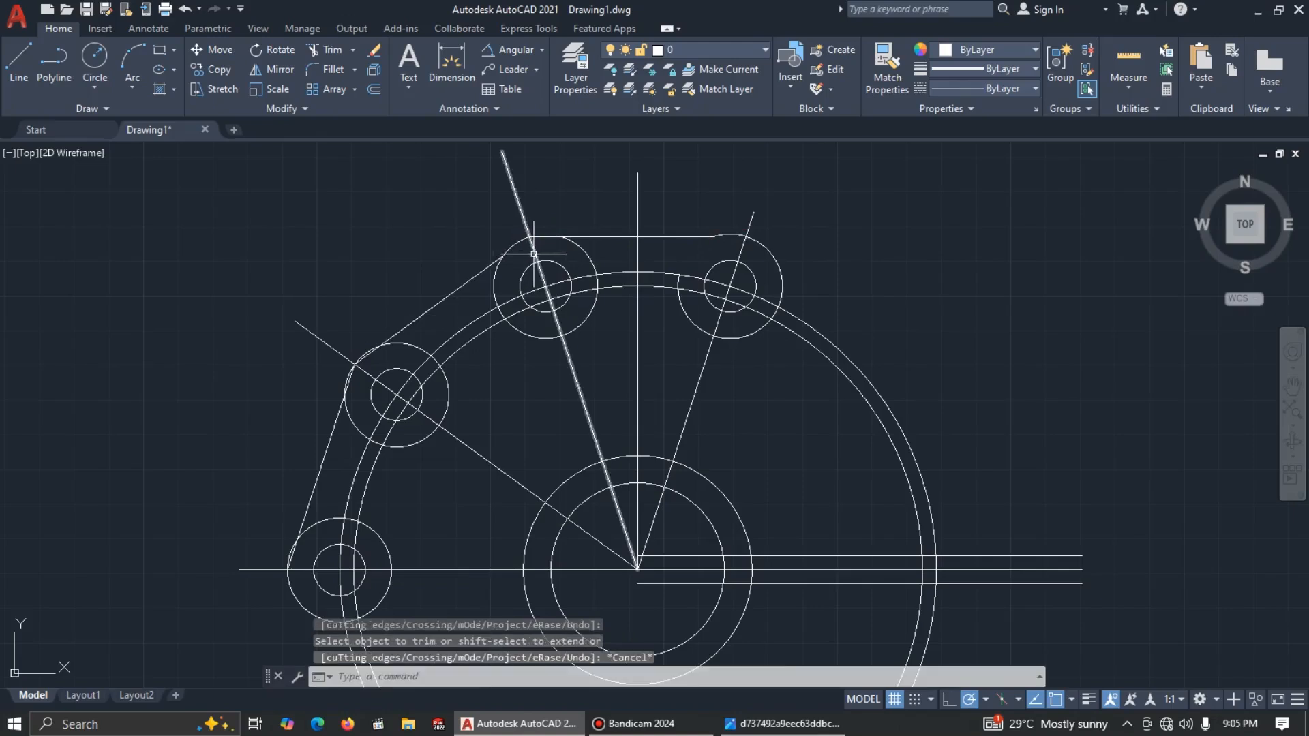
pyautogui.hotkey('ctrl', 'z')
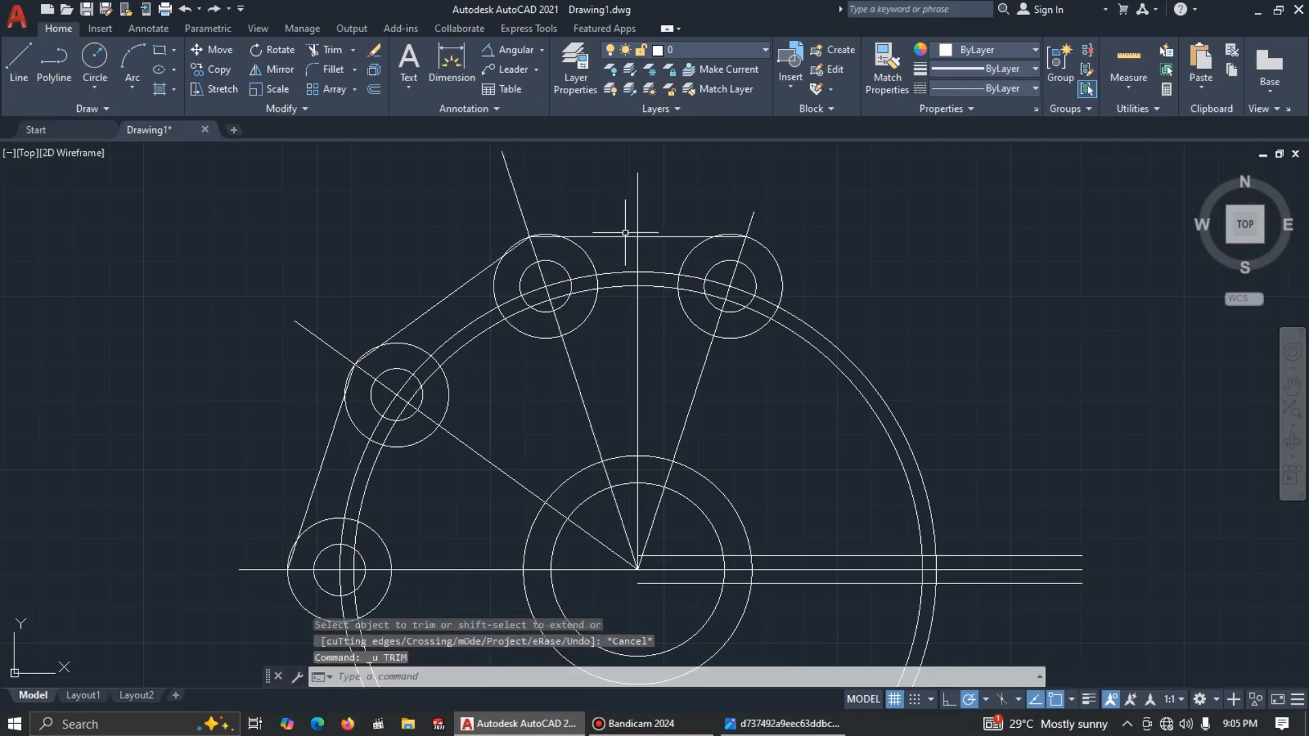
# Step: Trim the radius 15 circles on the 72° and 108° lines, removing arcs above the horizontal outline line and between the outline and outer ring circle
pyautogui.write('tr')
pyautogui.press('Return')
pyautogui.scroll(4, 743, 221)
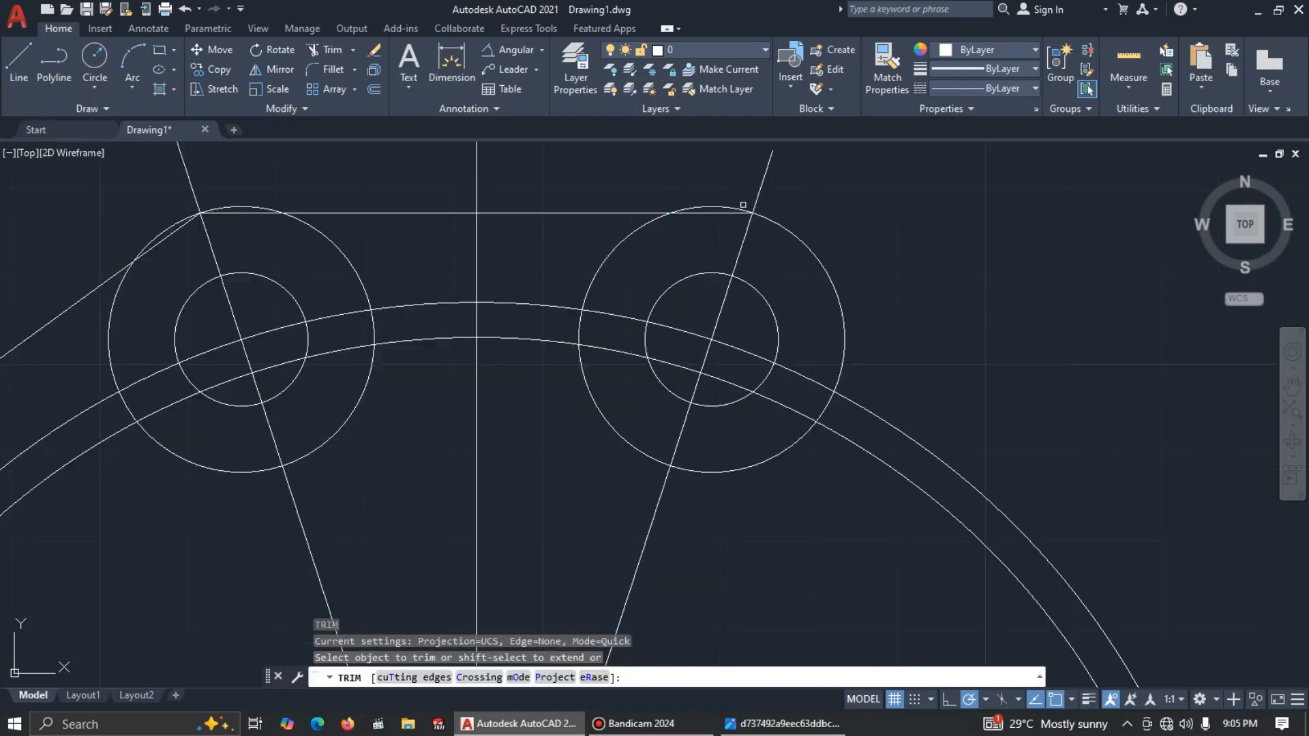
pyautogui.click(713, 206)
pyautogui.click(641, 230)
pyautogui.scroll(-2, 609, 244)
pyautogui.moveTo(500, 254); pyautogui.dragTo(628, 242, button='middle')
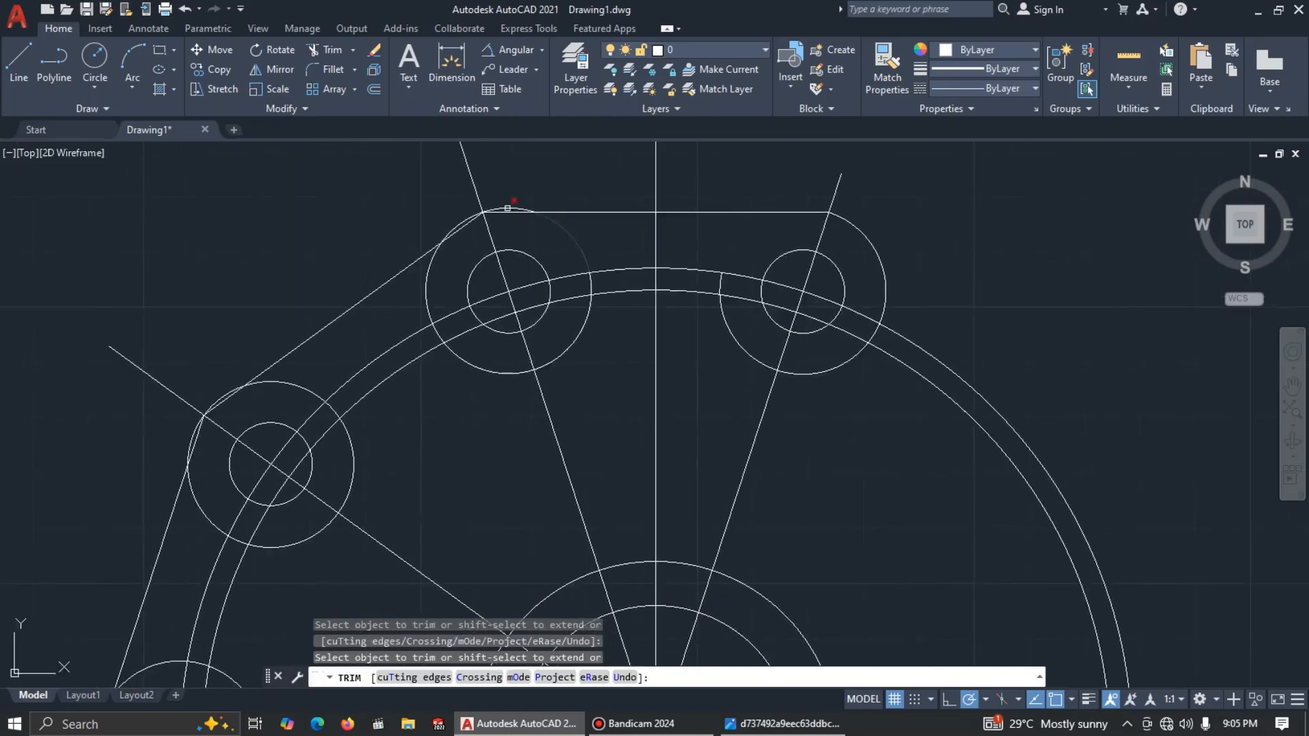
pyautogui.scroll(2, 515, 205)
pyautogui.click(513, 210)
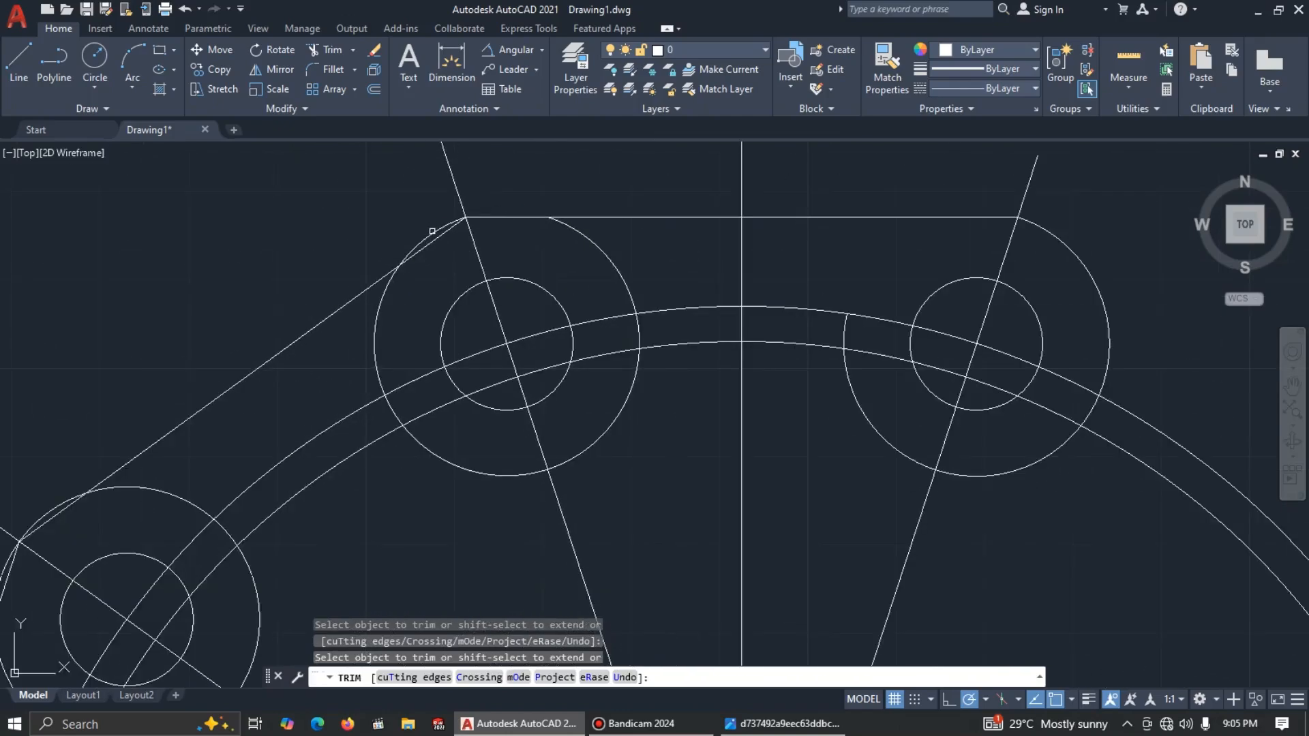
pyautogui.scroll(-6, 434, 234)
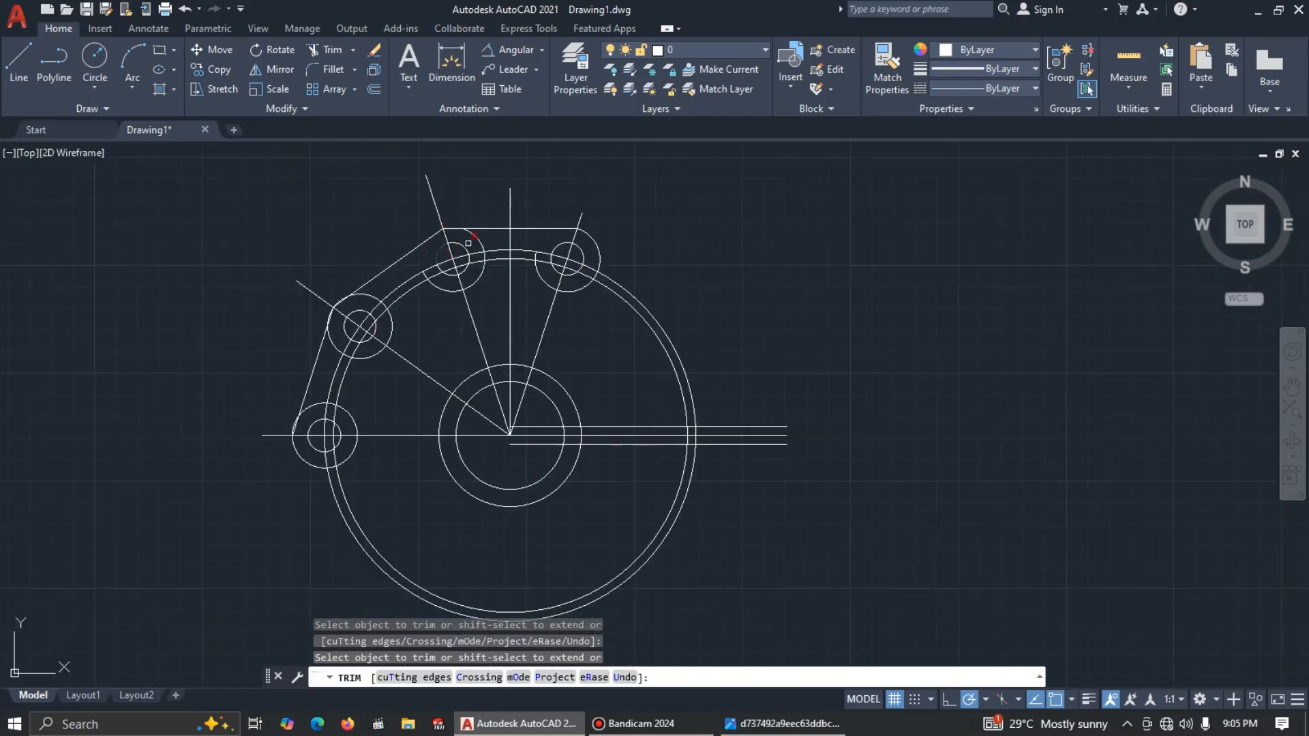
# Step: Trim the portions of the radius 15 circles on the 144° and 180° lines that lie outside the outermost ring circle
pyautogui.scroll(4, 320, 334)
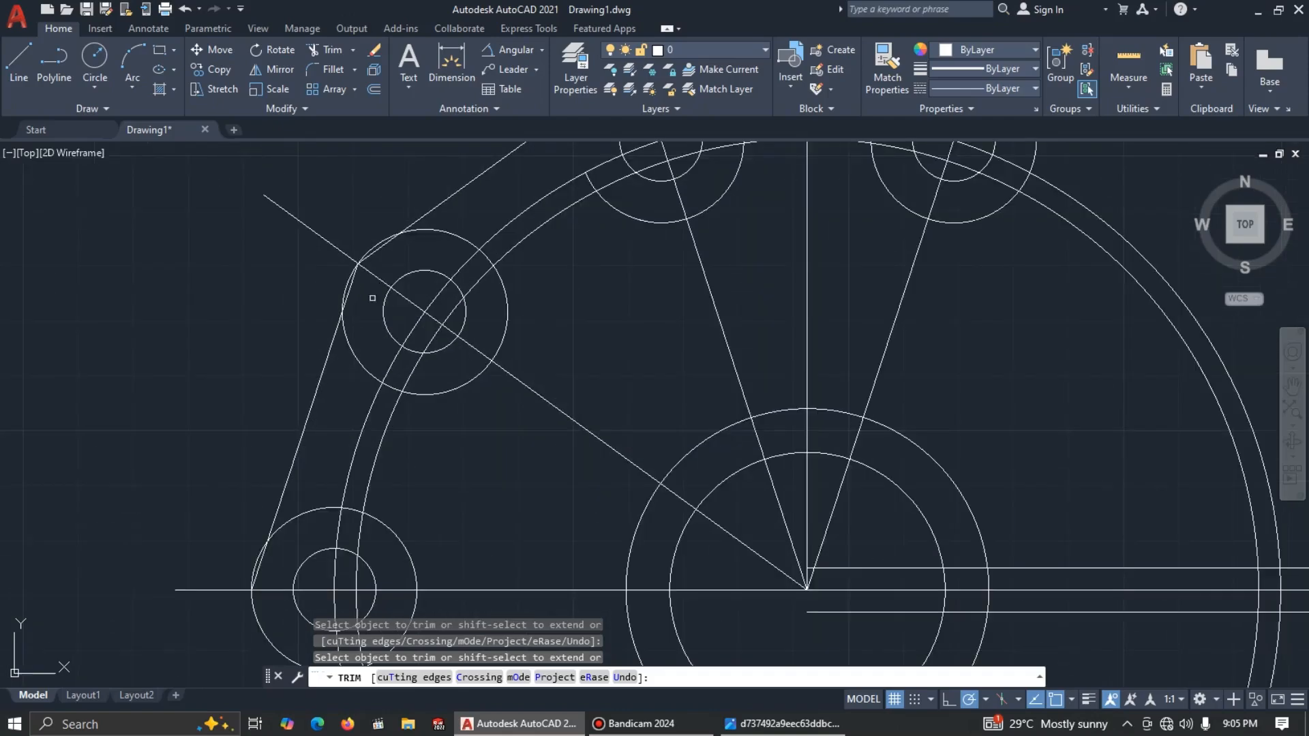
pyautogui.click(383, 237)
pyautogui.click(345, 336)
pyautogui.scroll(-3, 345, 336)
pyautogui.scroll(5, 344, 421)
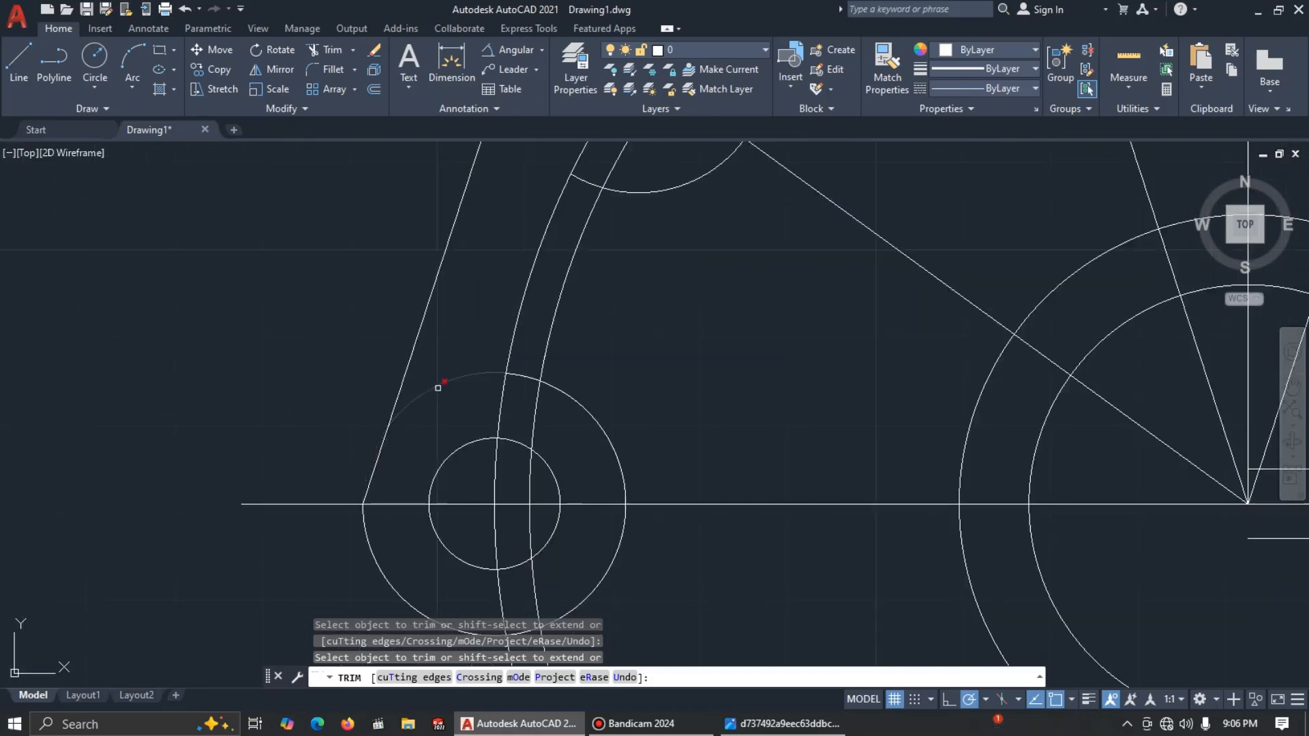
pyautogui.scroll(-2, 461, 480)
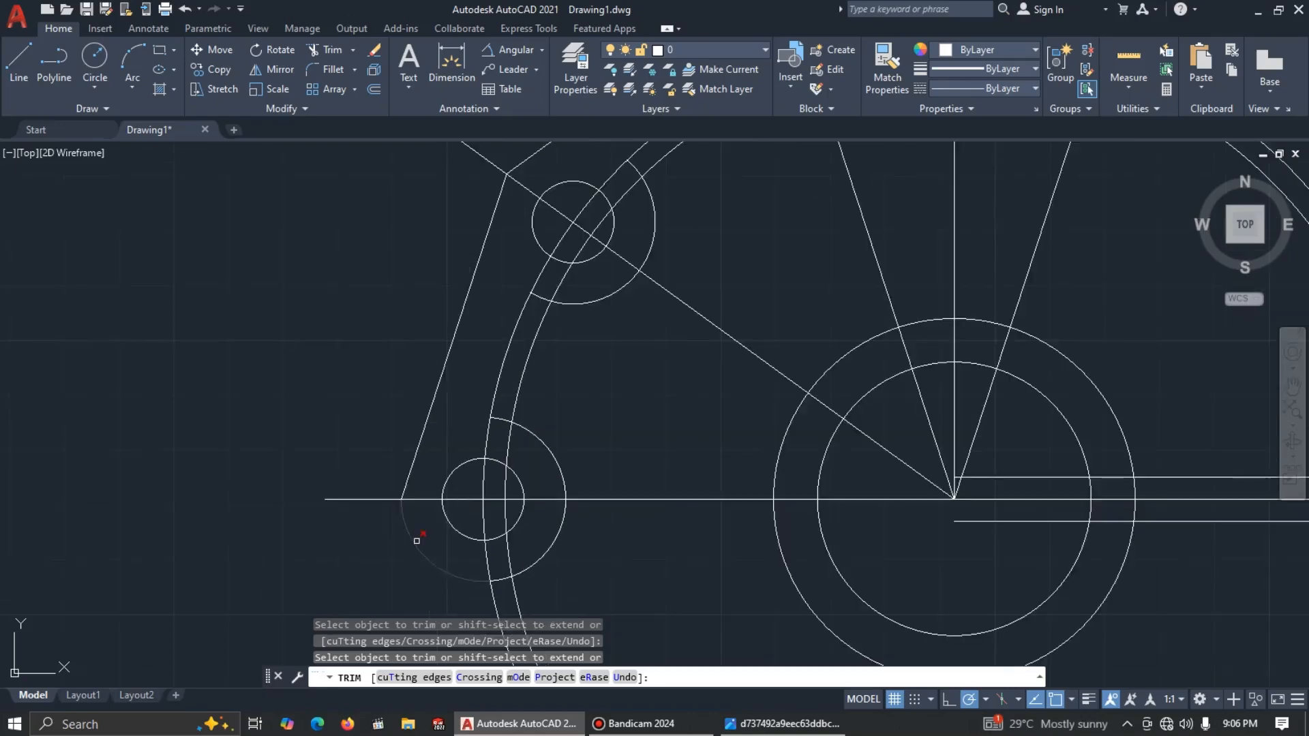
pyautogui.scroll(-4, 596, 414)
pyautogui.scroll(2, 596, 414)
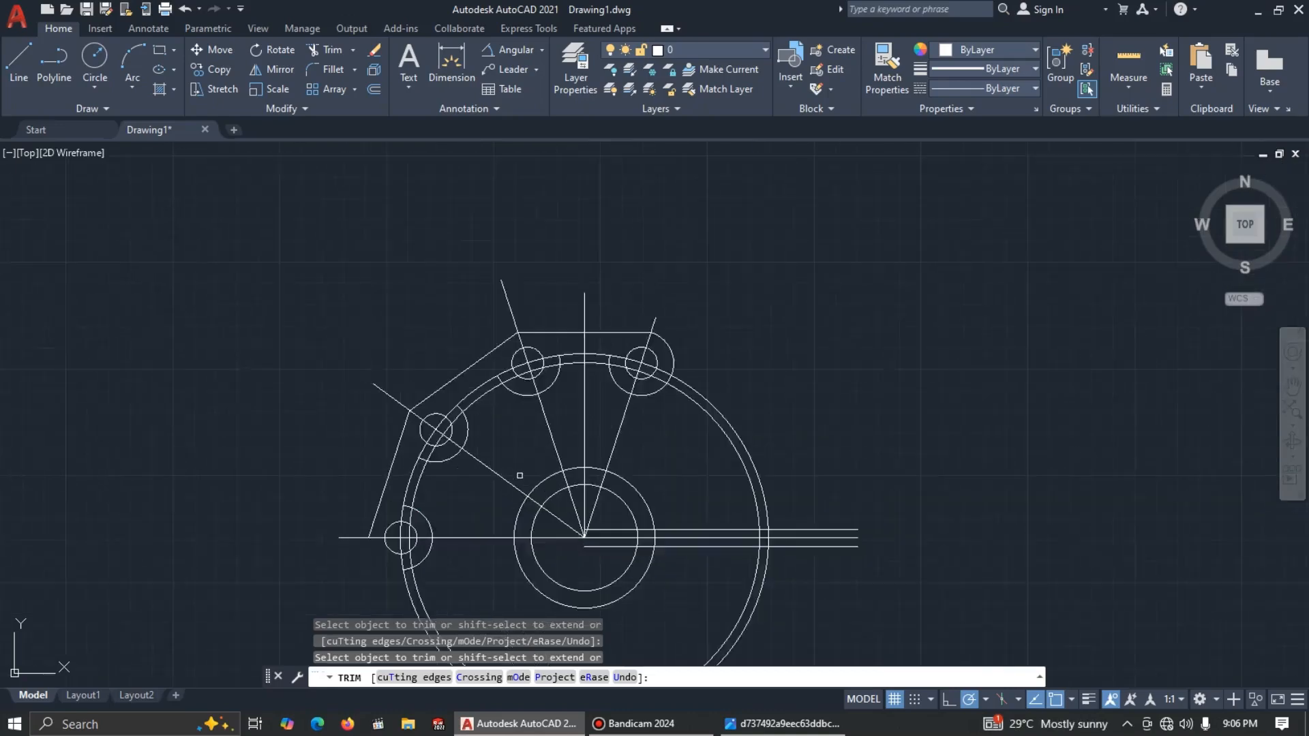
pyautogui.moveTo(596, 414); pyautogui.dragTo(609, 352, button='middle')
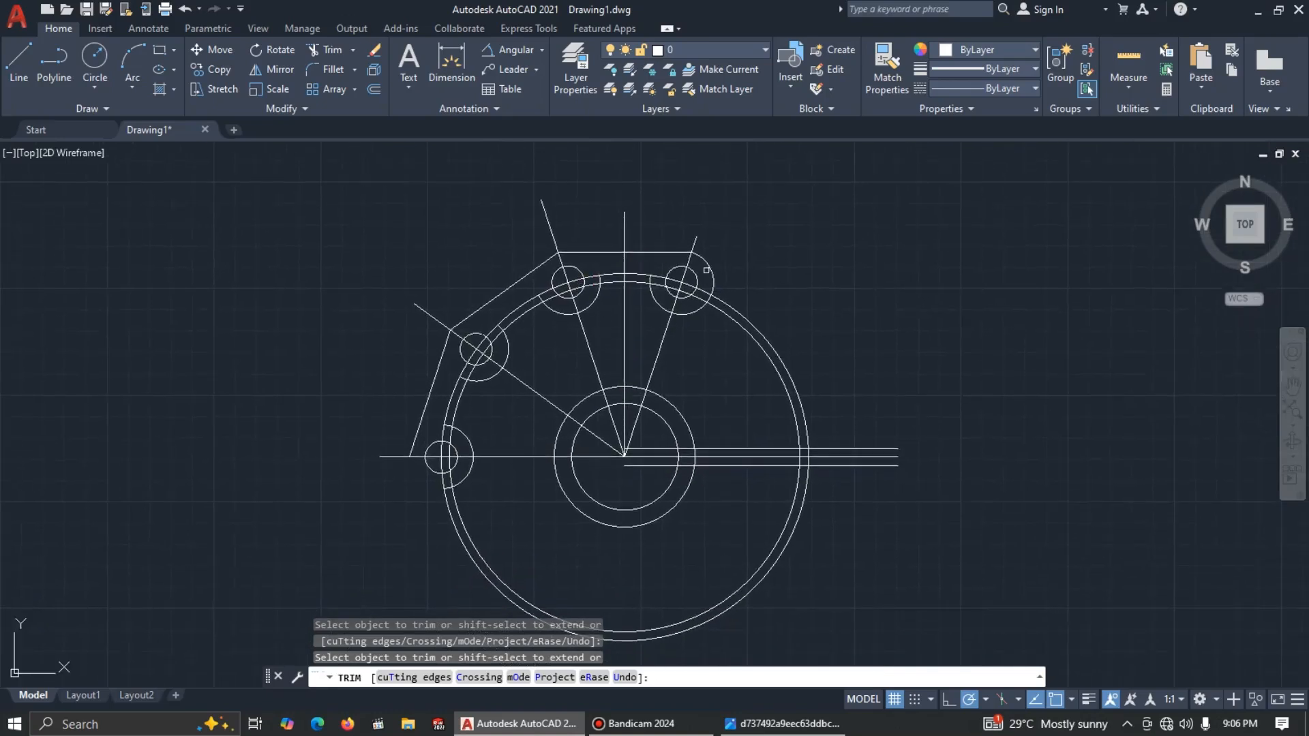
pyautogui.press('Escape')
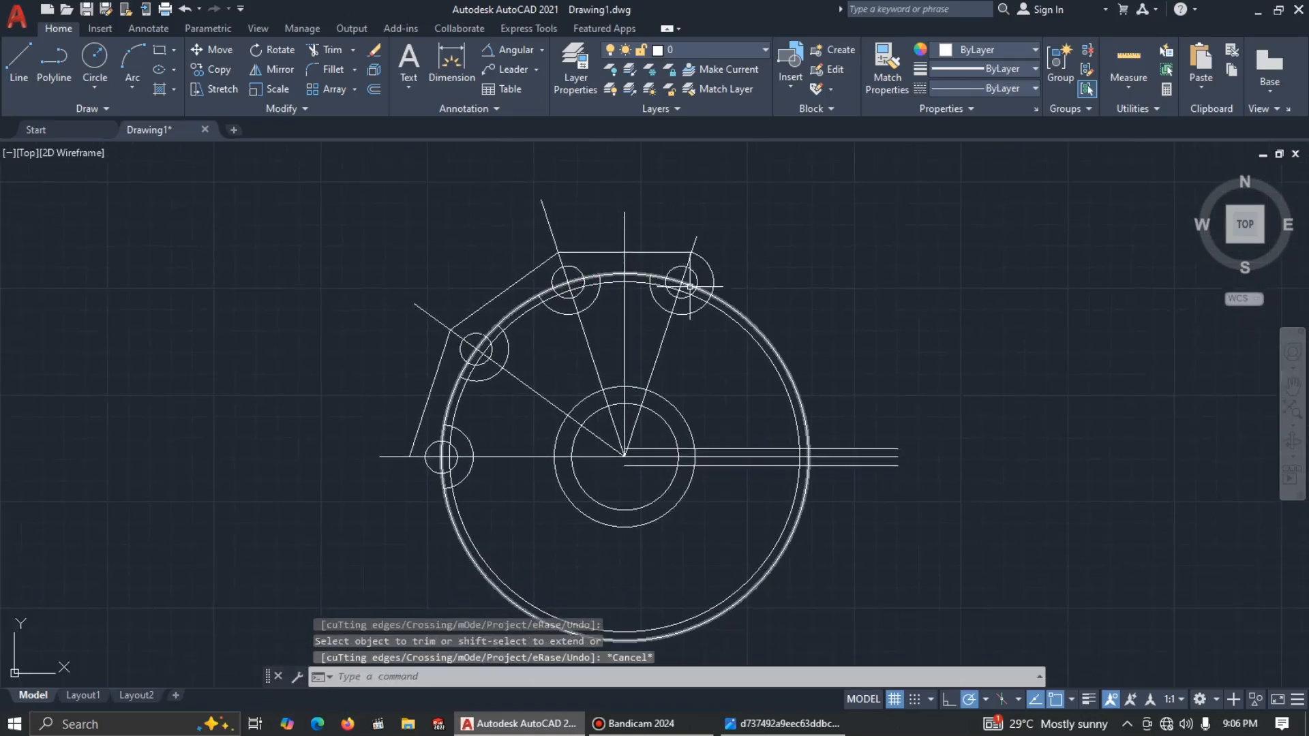
pyautogui.hotkey('alt', 'Tab')
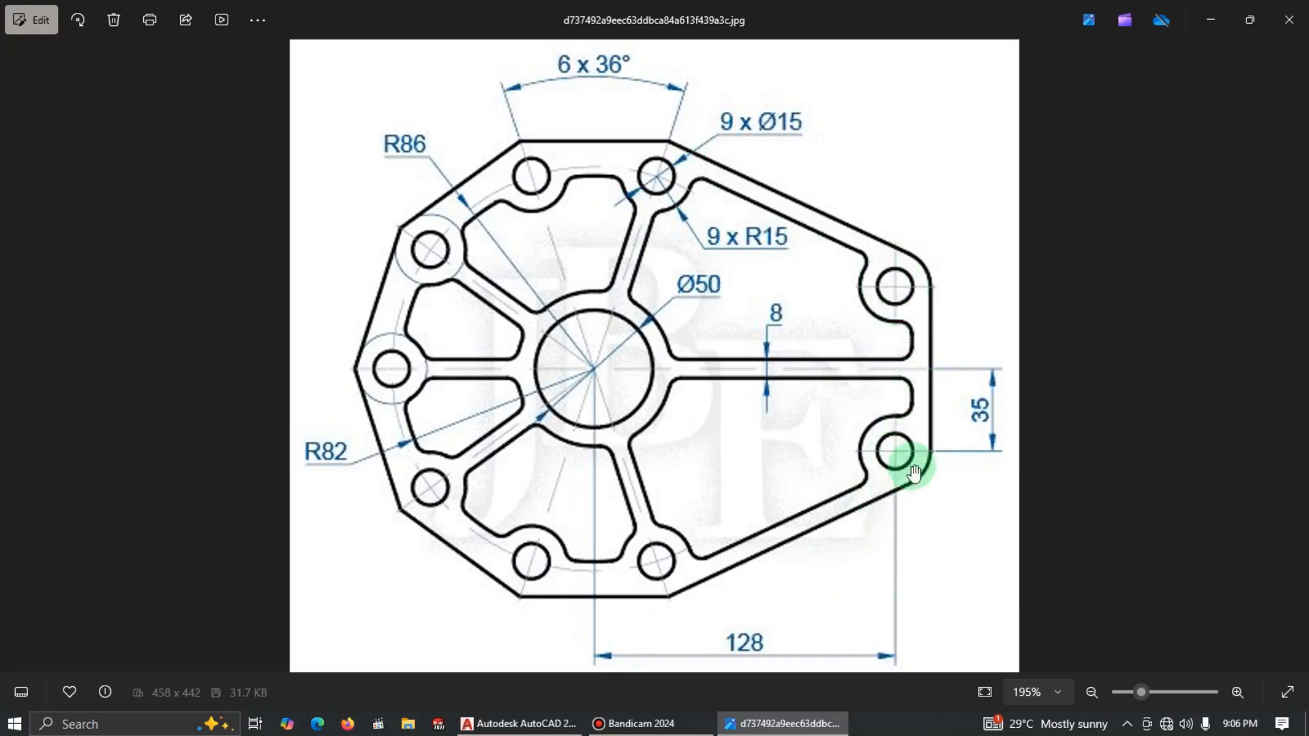
pyautogui.hotkey('alt', 'Tab')
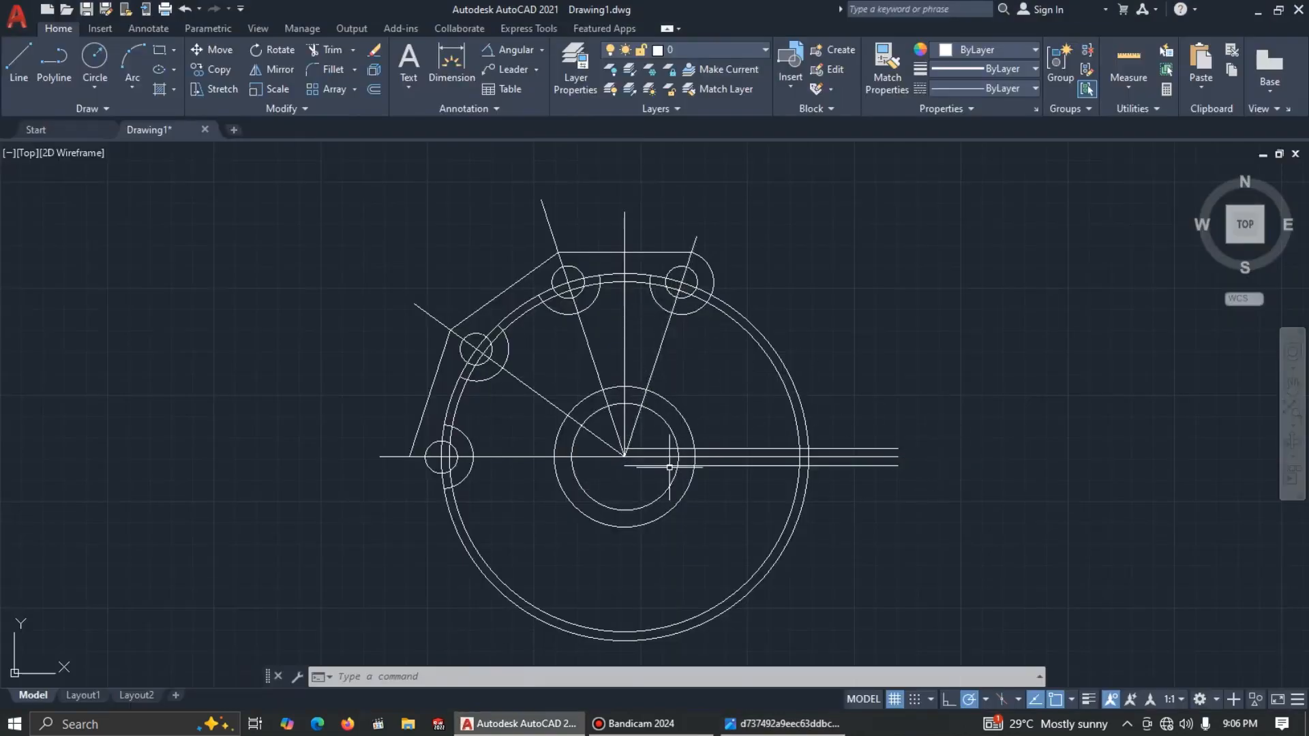
pyautogui.click(93, 90)
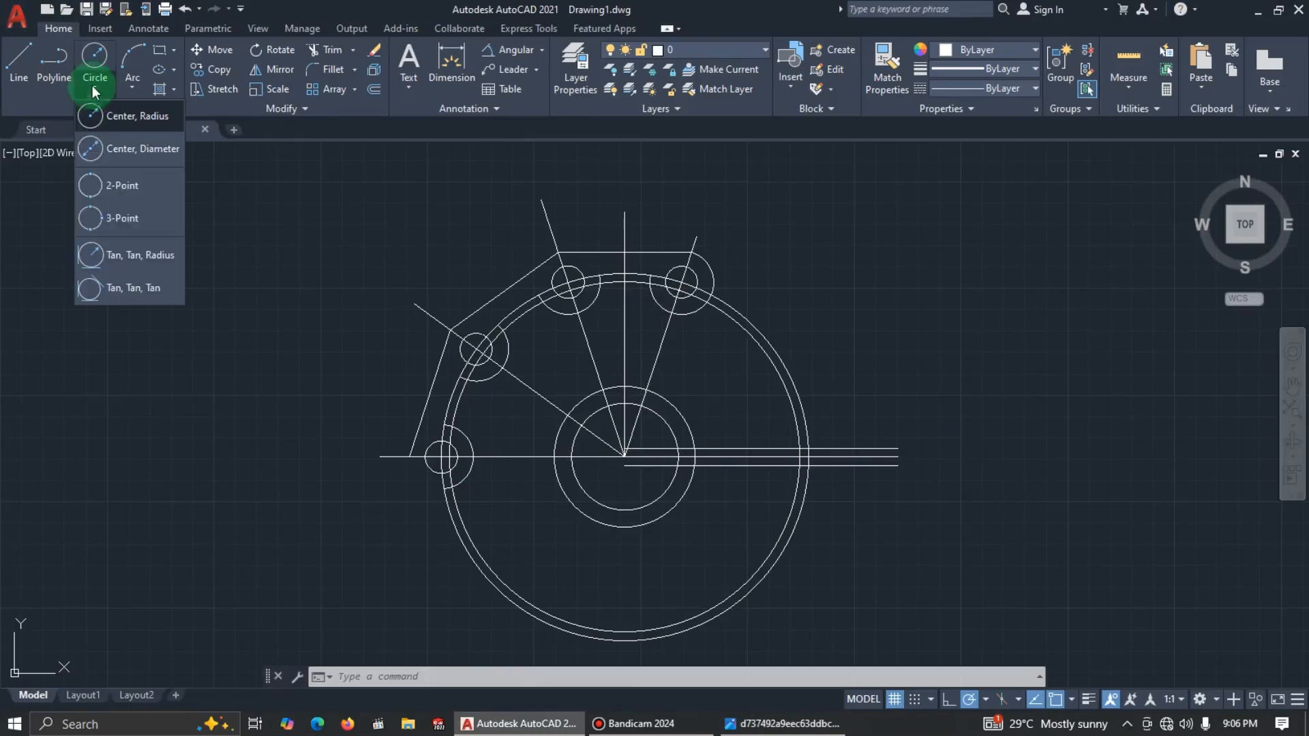
pyautogui.click(115, 117)
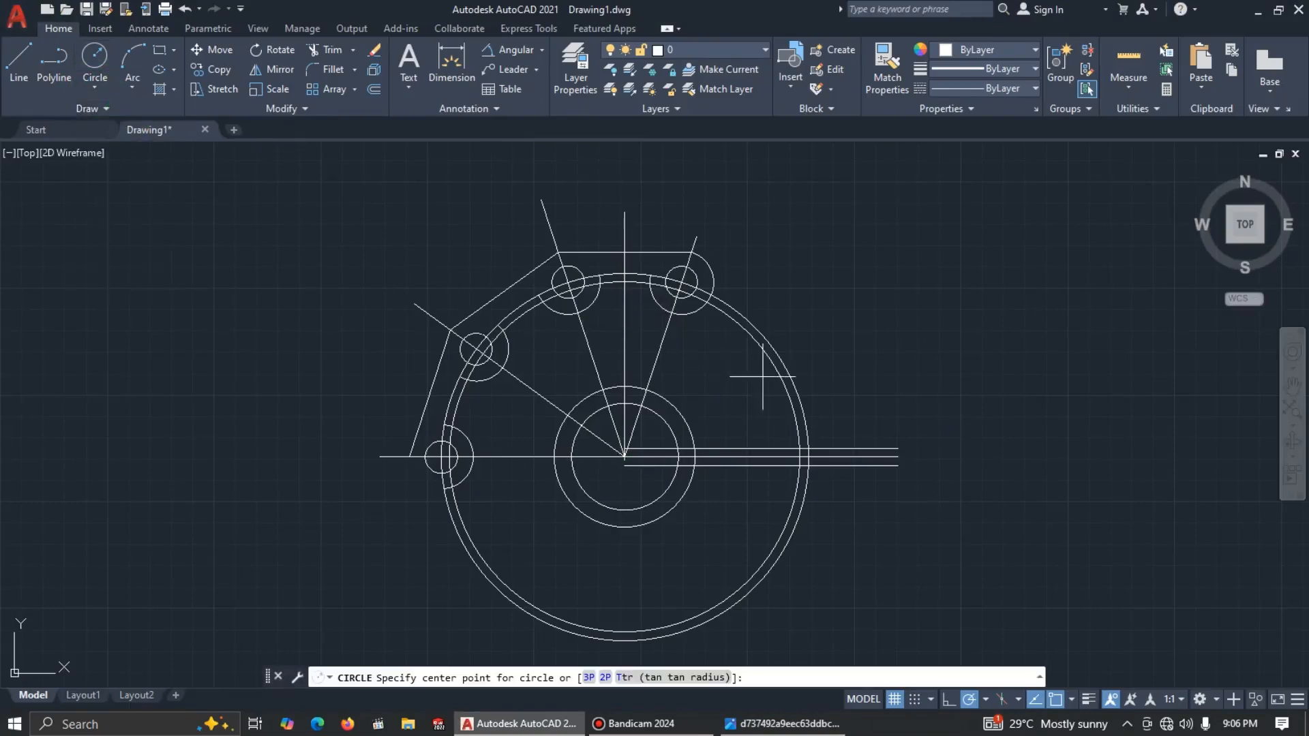
pyautogui.hotkey('alt', 'Tab')
pyautogui.click(928, 439)
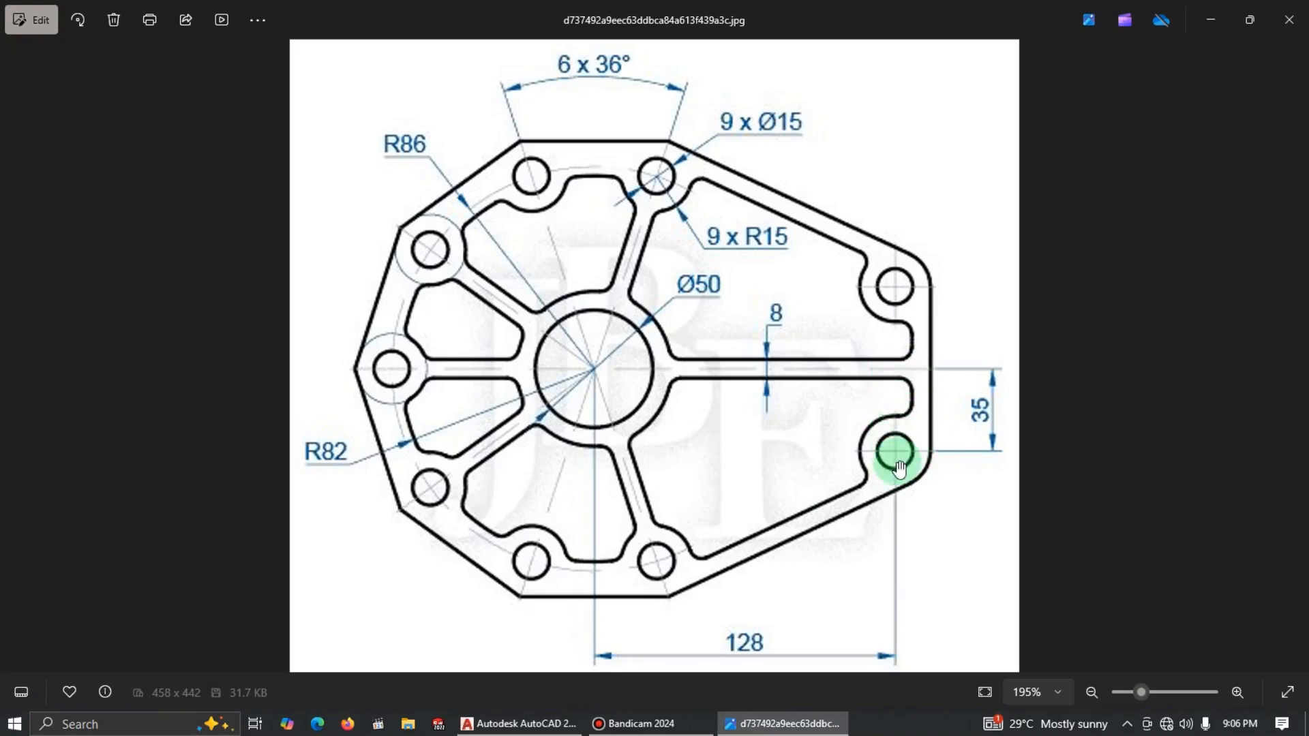
pyautogui.hotkey('alt', 'Tab')
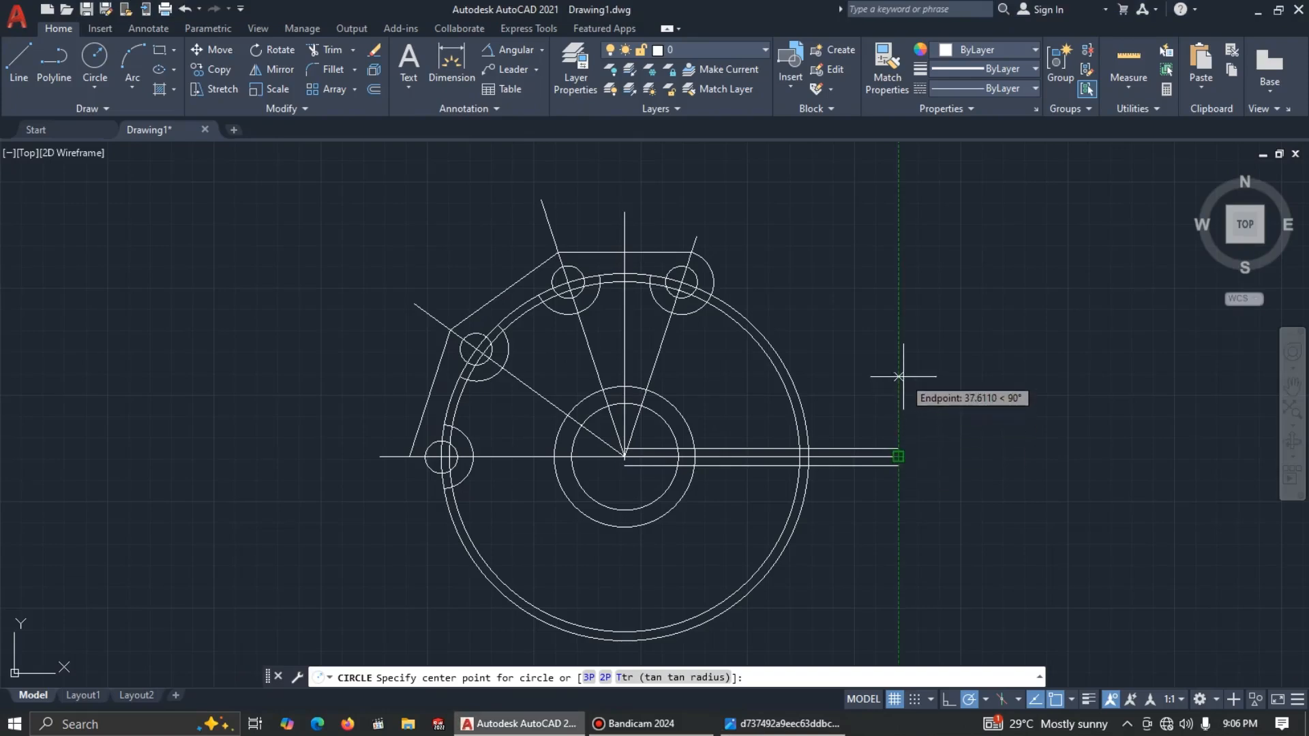
pyautogui.hotkey('alt', 'Tab')
pyautogui.hotkey('alt', 'Tab')
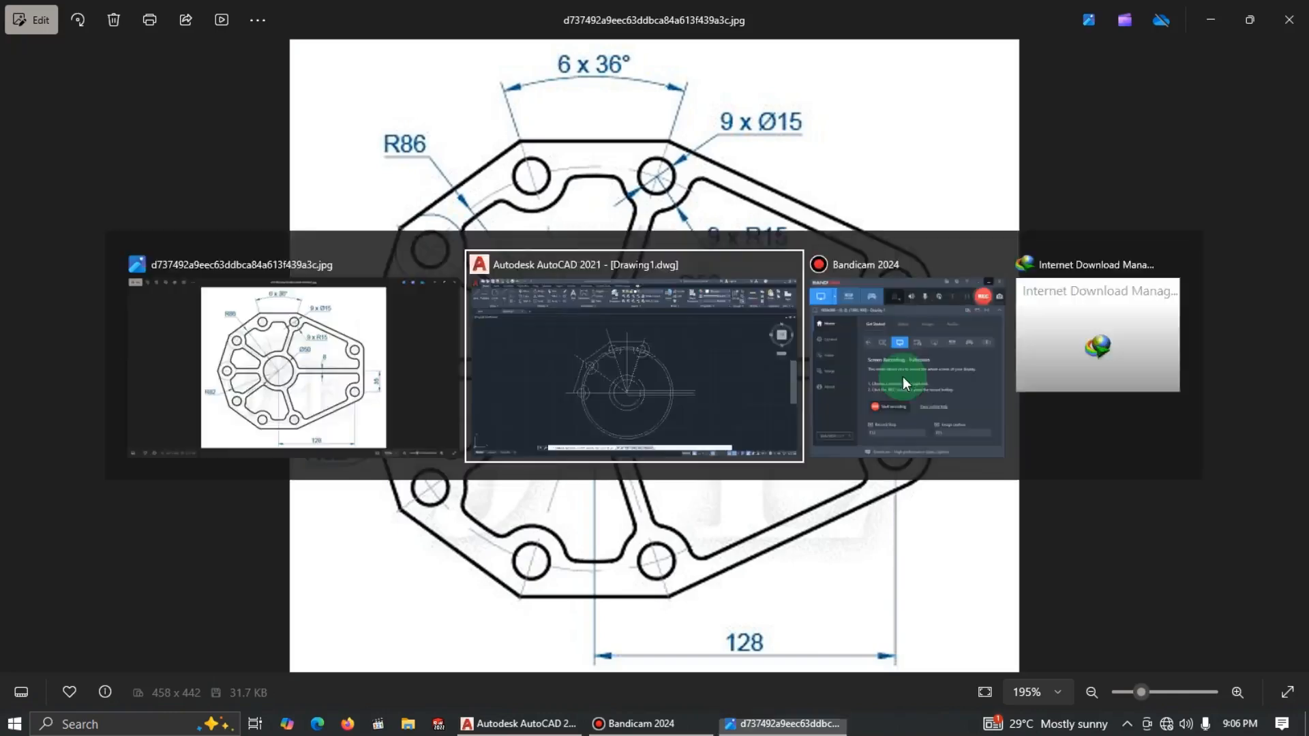
pyautogui.write('5')
pyautogui.press('Return')
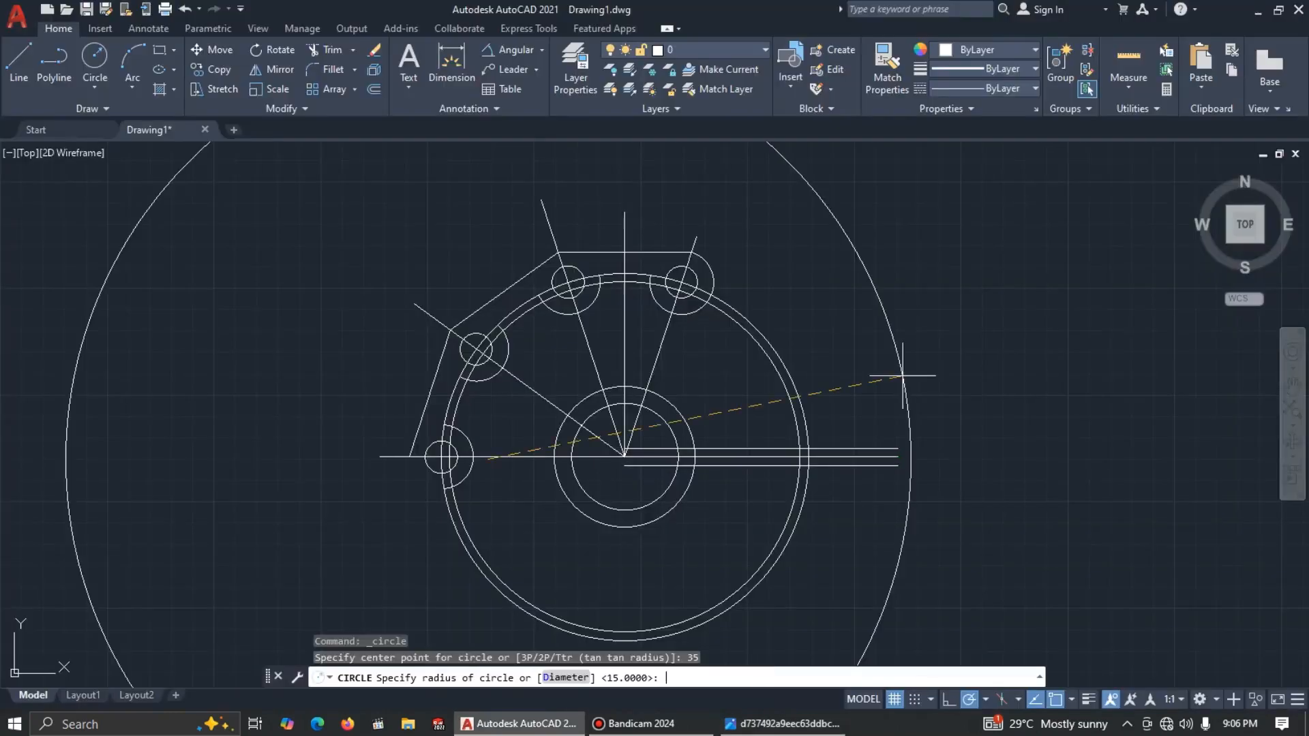
pyautogui.press('Escape')
# Step: Draw a radius 15 circle centred 35 directly above the far end of the horizontal centre line, following the reference image
pyautogui.click(89, 87)
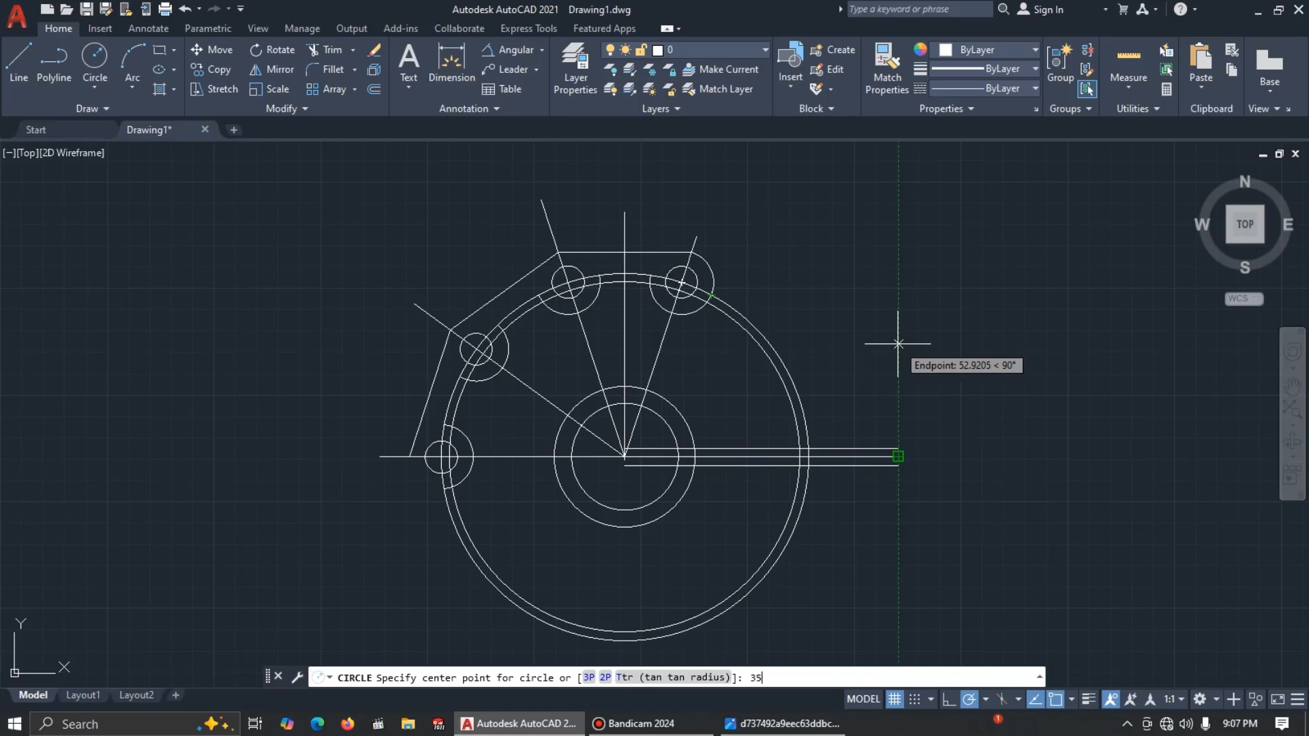
pyautogui.press('Return')
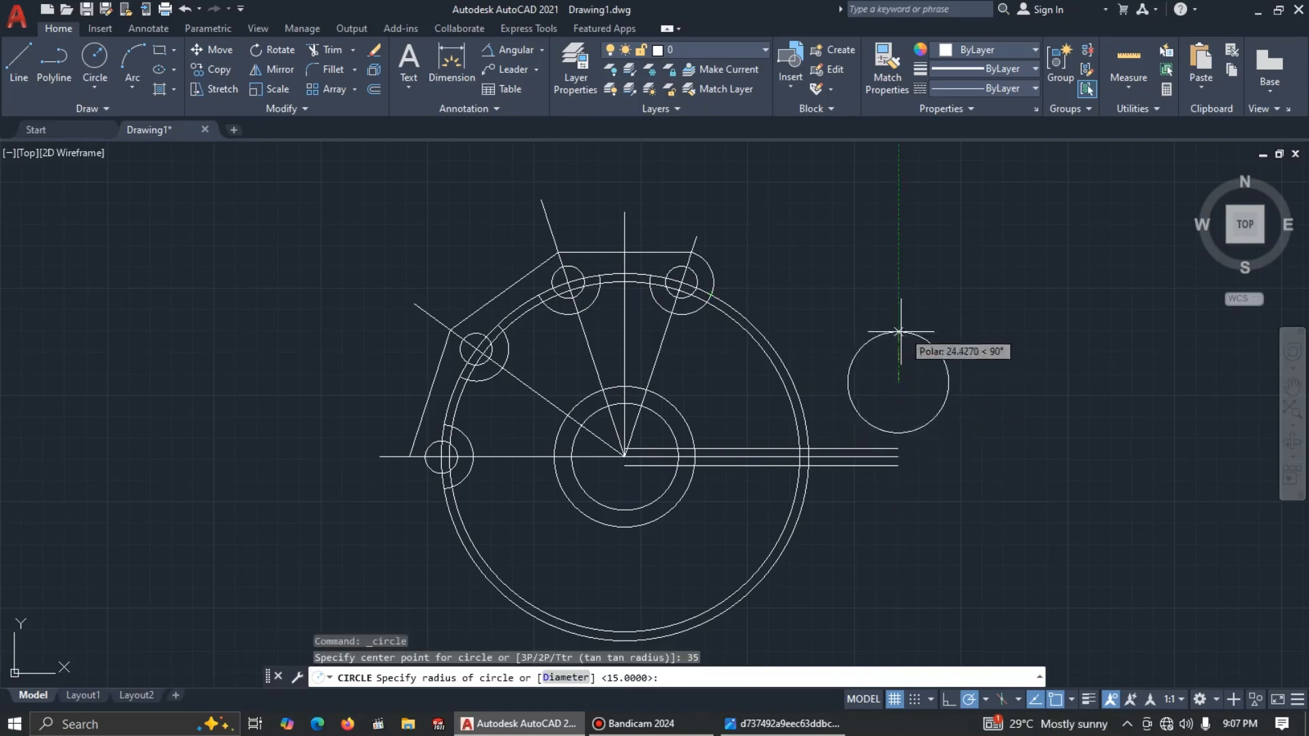
pyautogui.hotkey('alt', 'Tab')
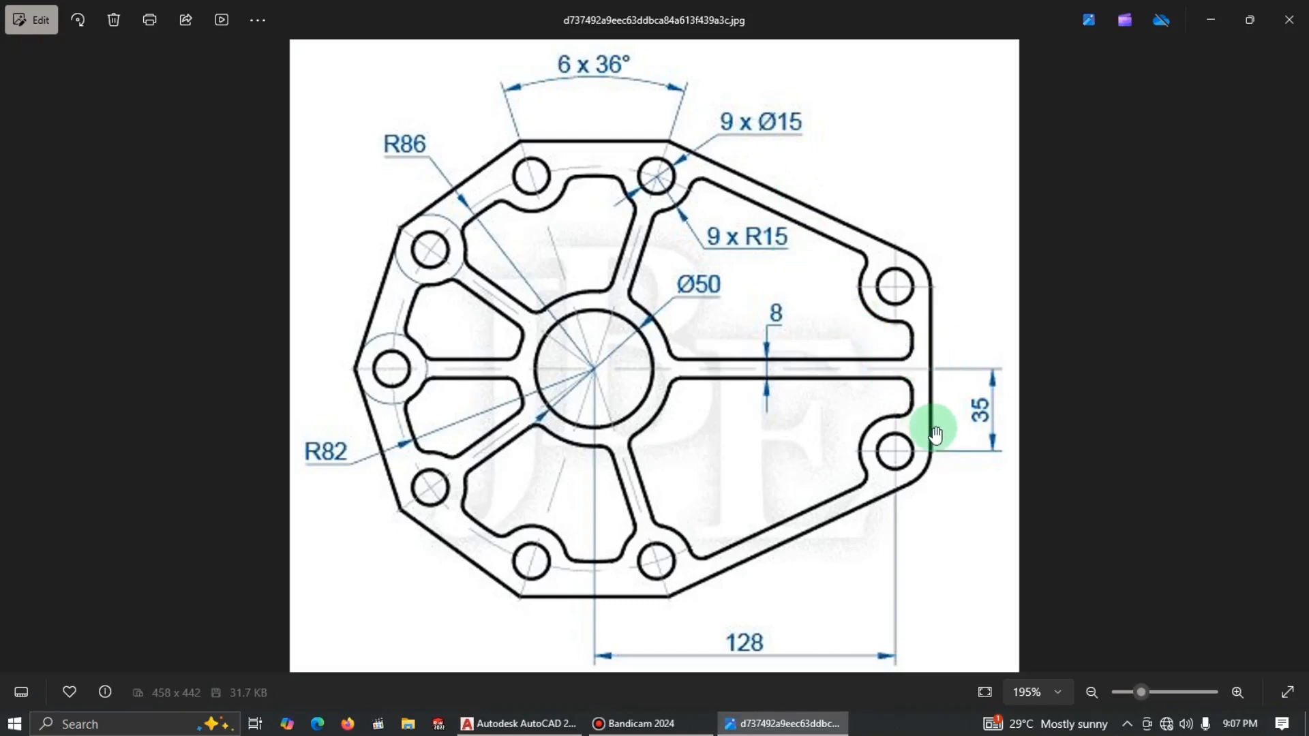
pyautogui.hotkey('alt', 'Tab')
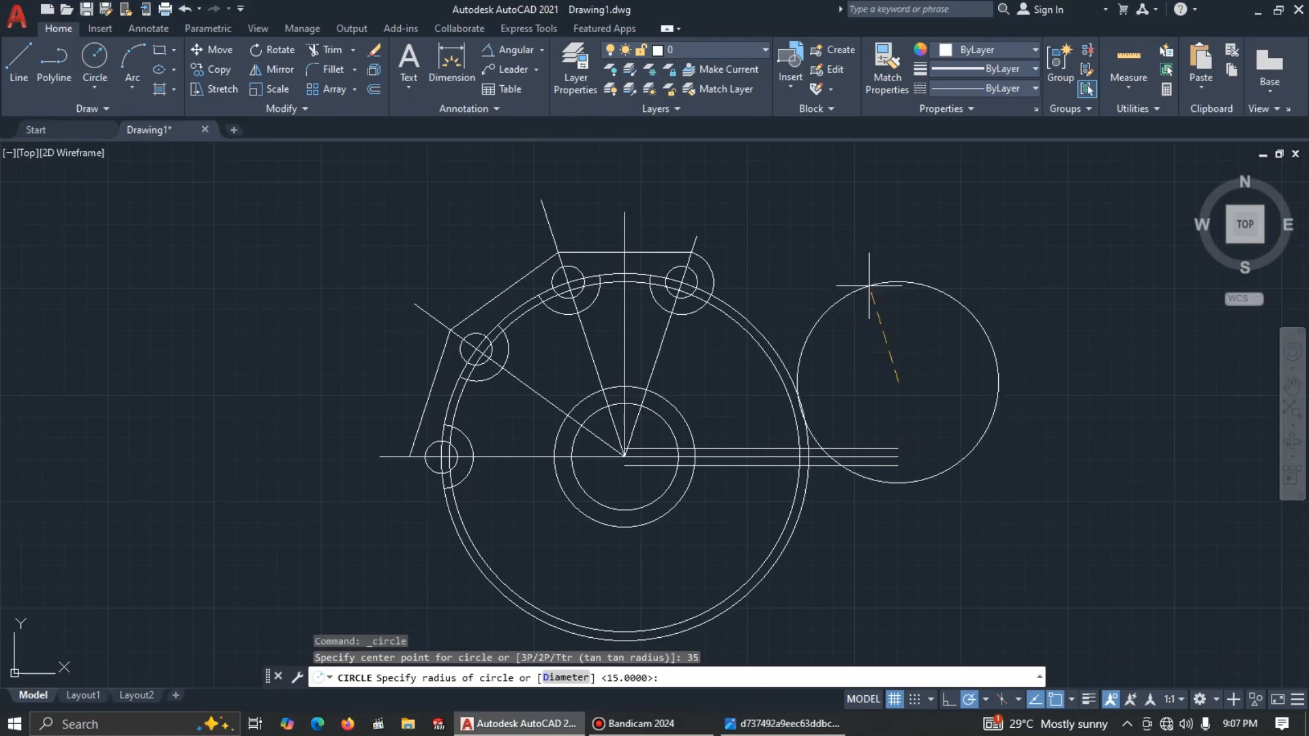
pyautogui.press('Return')
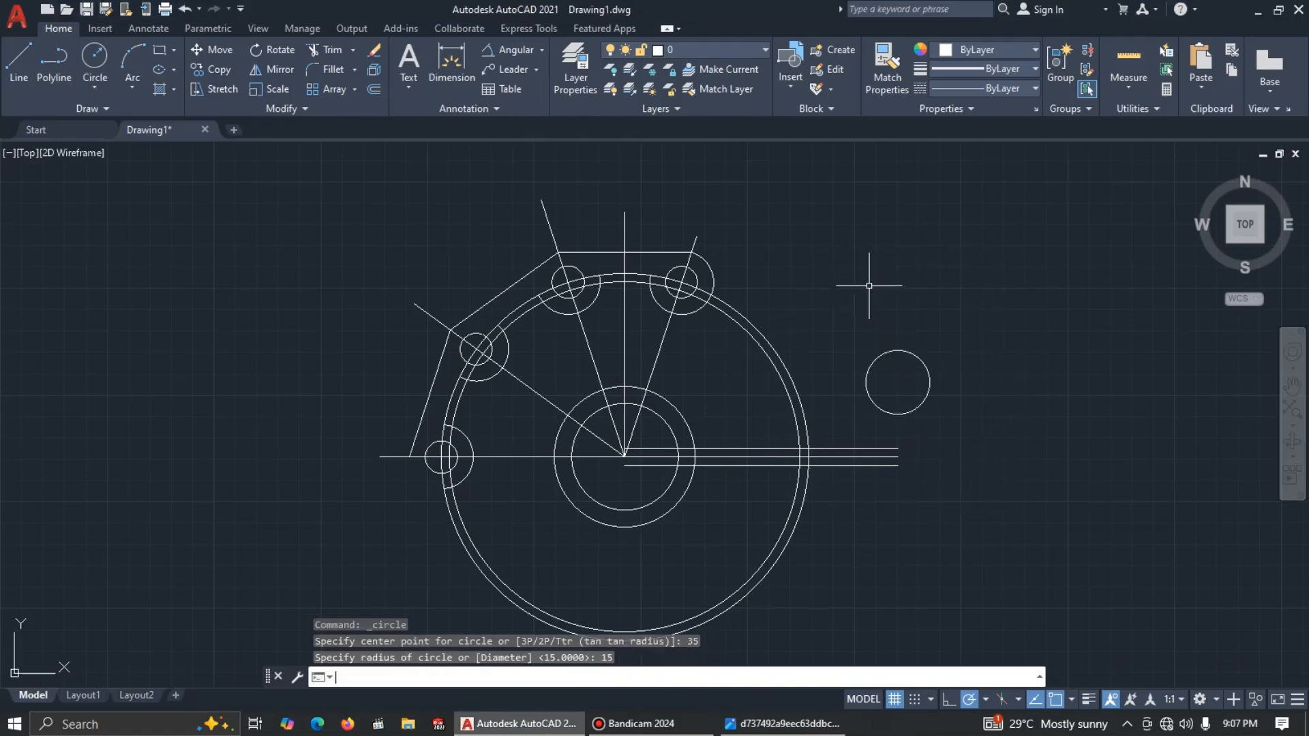
# Step: Mirror the new radius 15 circle across the horizontal centre line, keeping the source circle, to match the reference image
pyautogui.hotkey('alt', 'Tab')
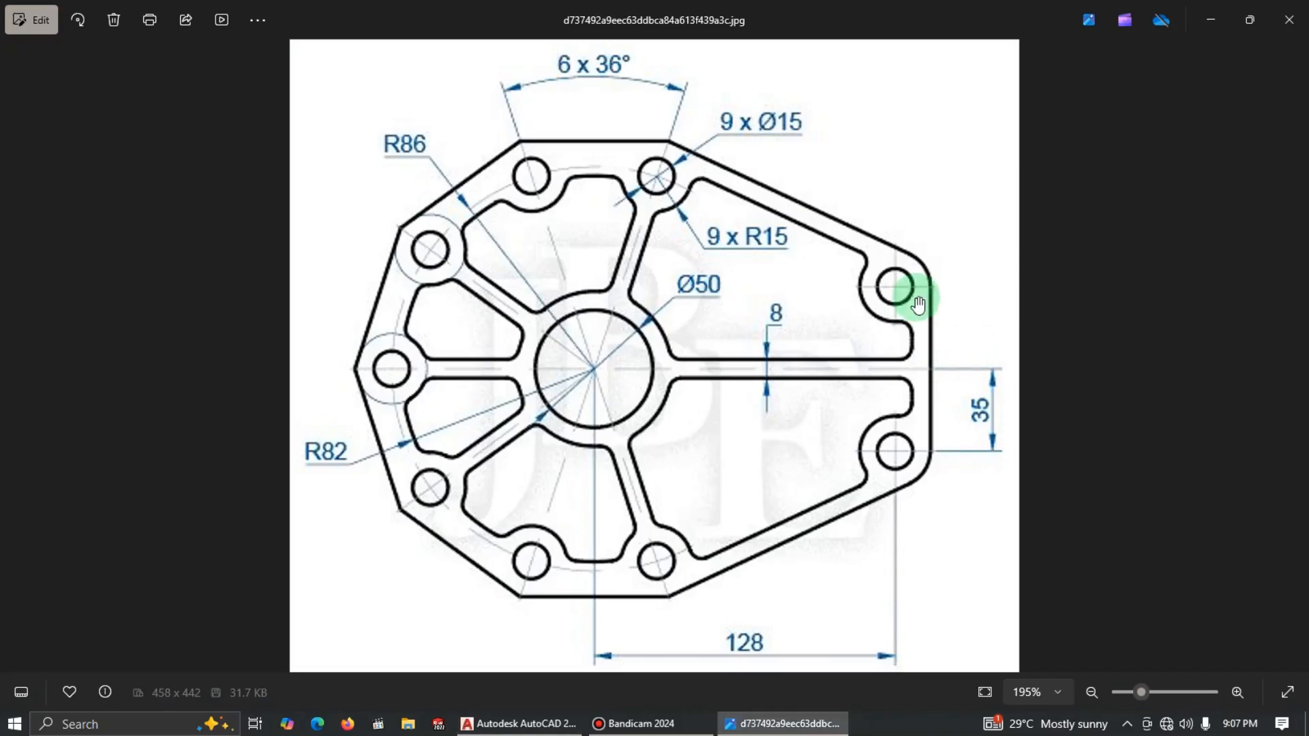
pyautogui.hotkey('alt', 'Tab')
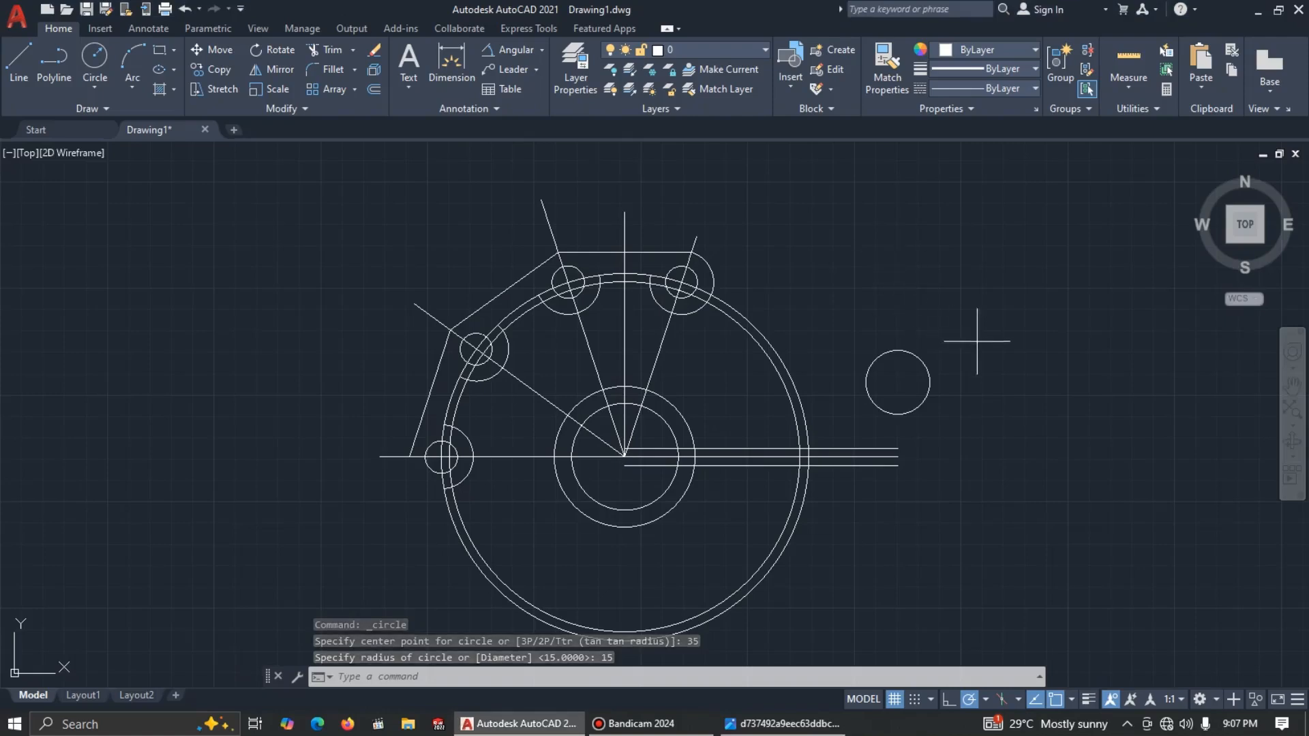
pyautogui.click(975, 337)
pyautogui.click(884, 371)
pyautogui.write('mi')
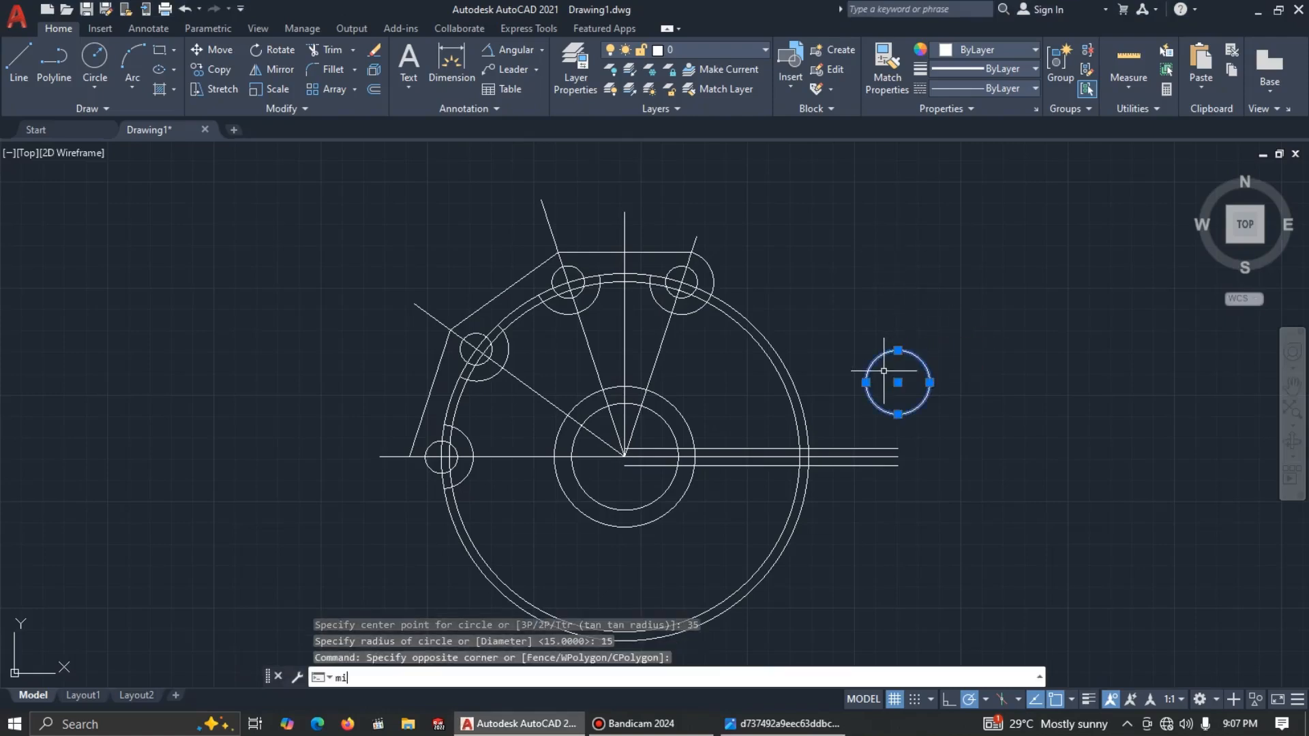
pyautogui.press('Return')
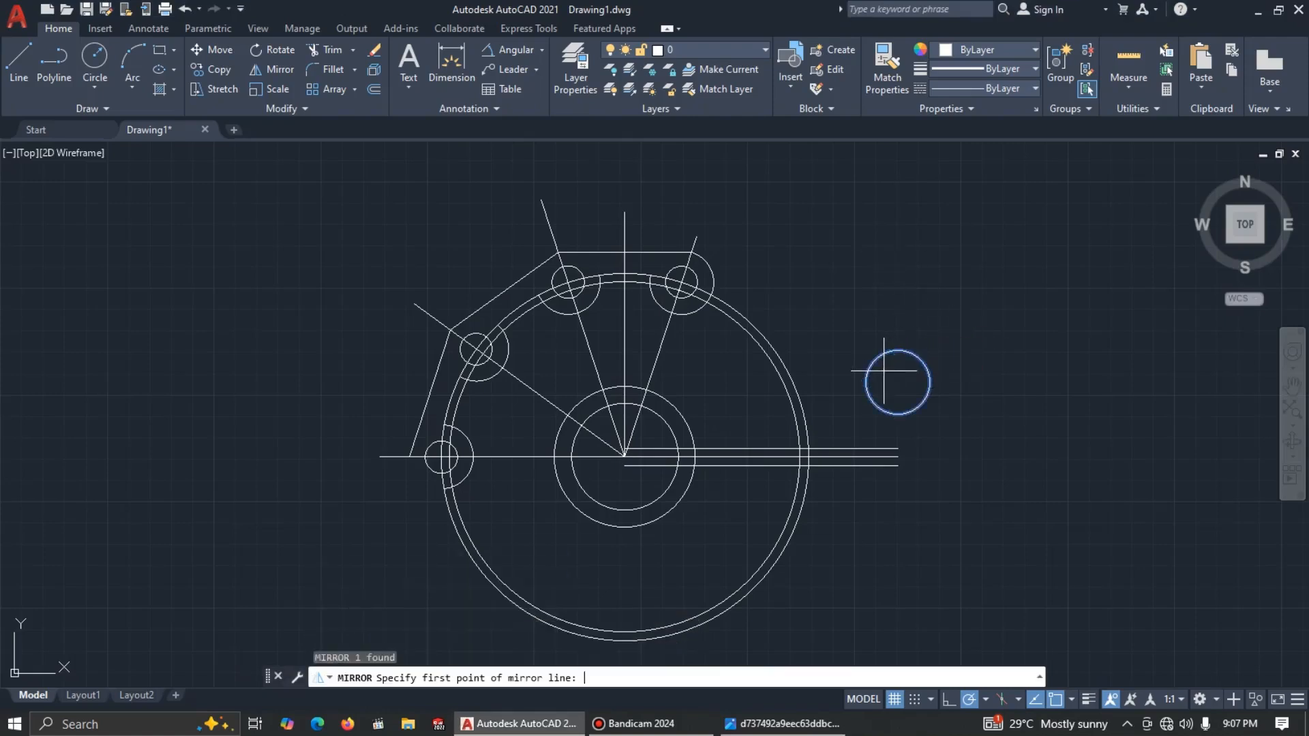
pyautogui.click(897, 457)
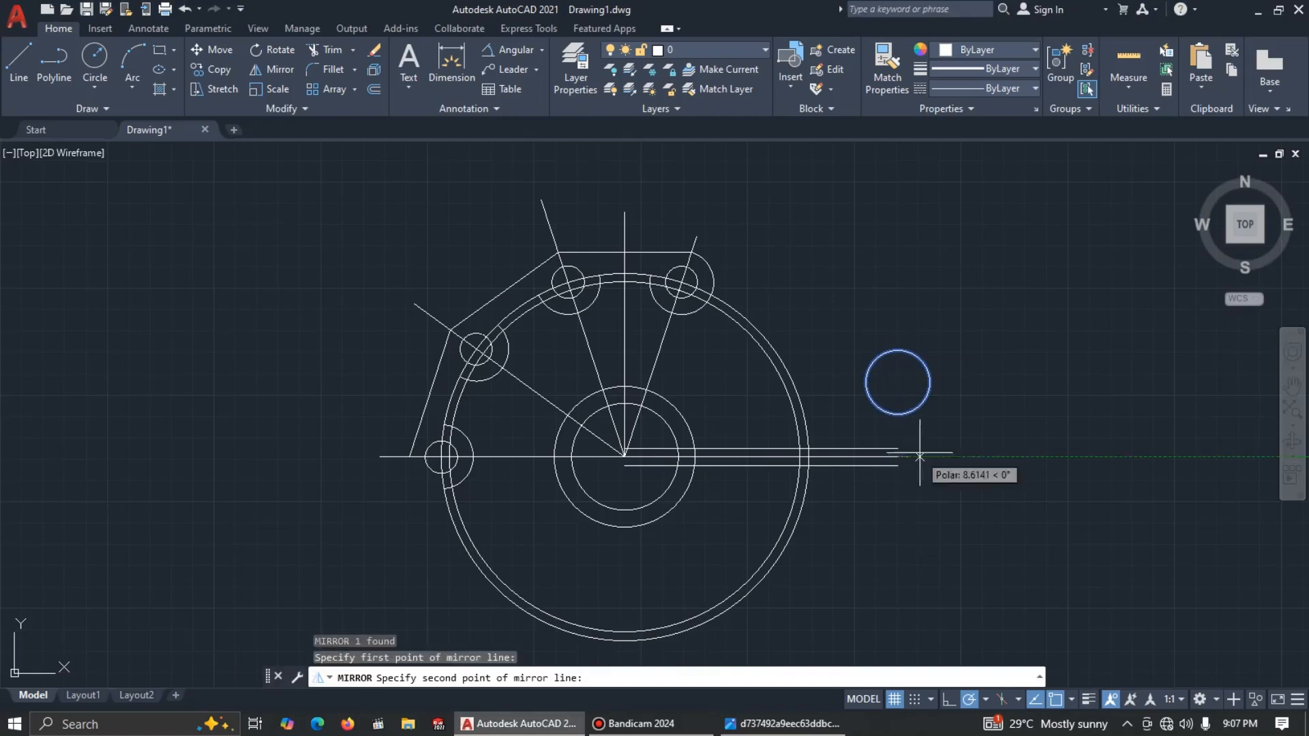
pyautogui.click(970, 451)
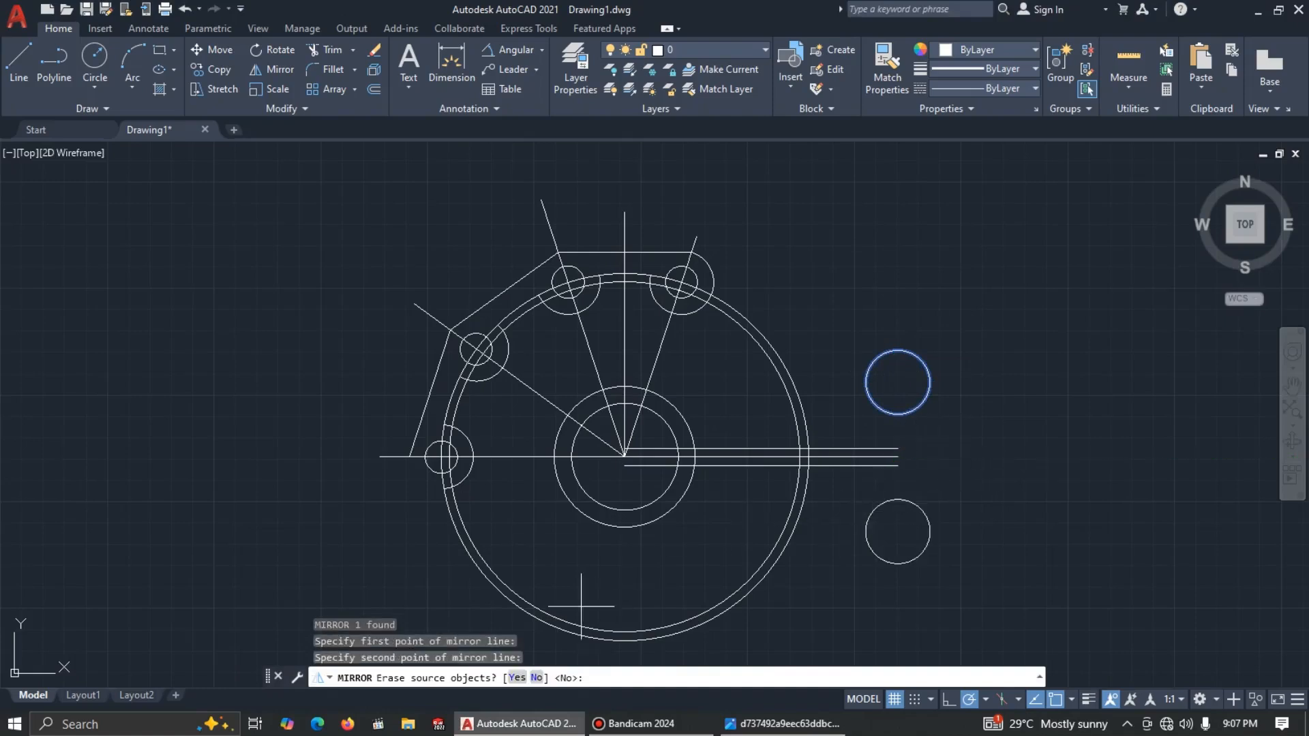
pyautogui.click(537, 678)
# Step: Copy the small hole circle on the 72° line from its centre to the centres of both far-side radius 15 circles
pyautogui.click(696, 274)
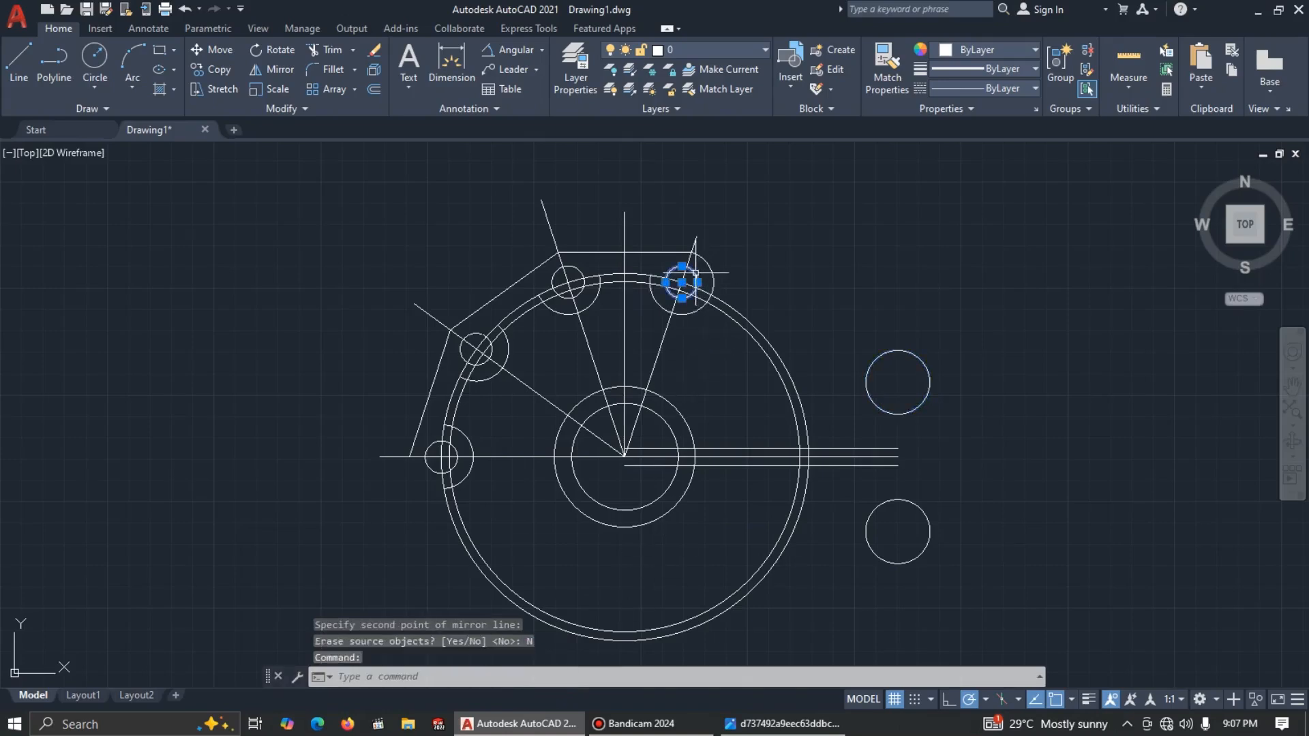
pyautogui.write('co')
pyautogui.press('Return')
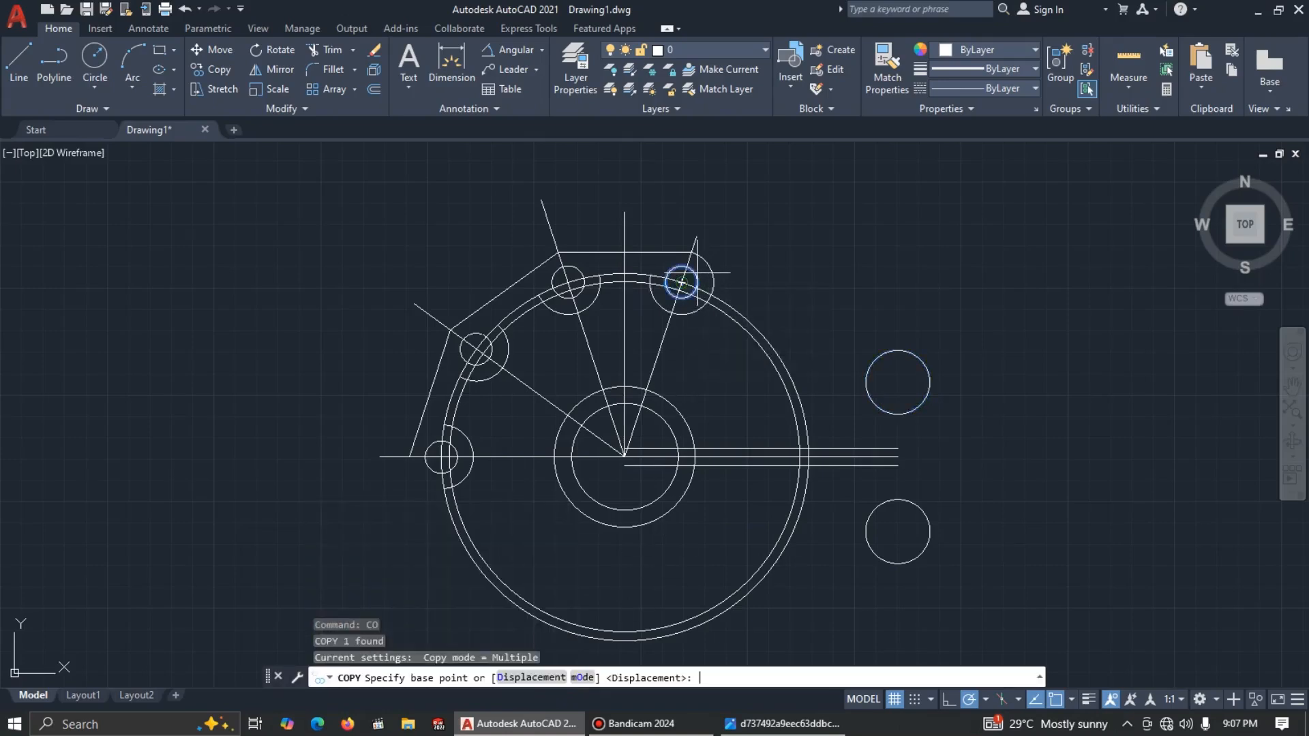
pyautogui.scroll(5, 681, 282)
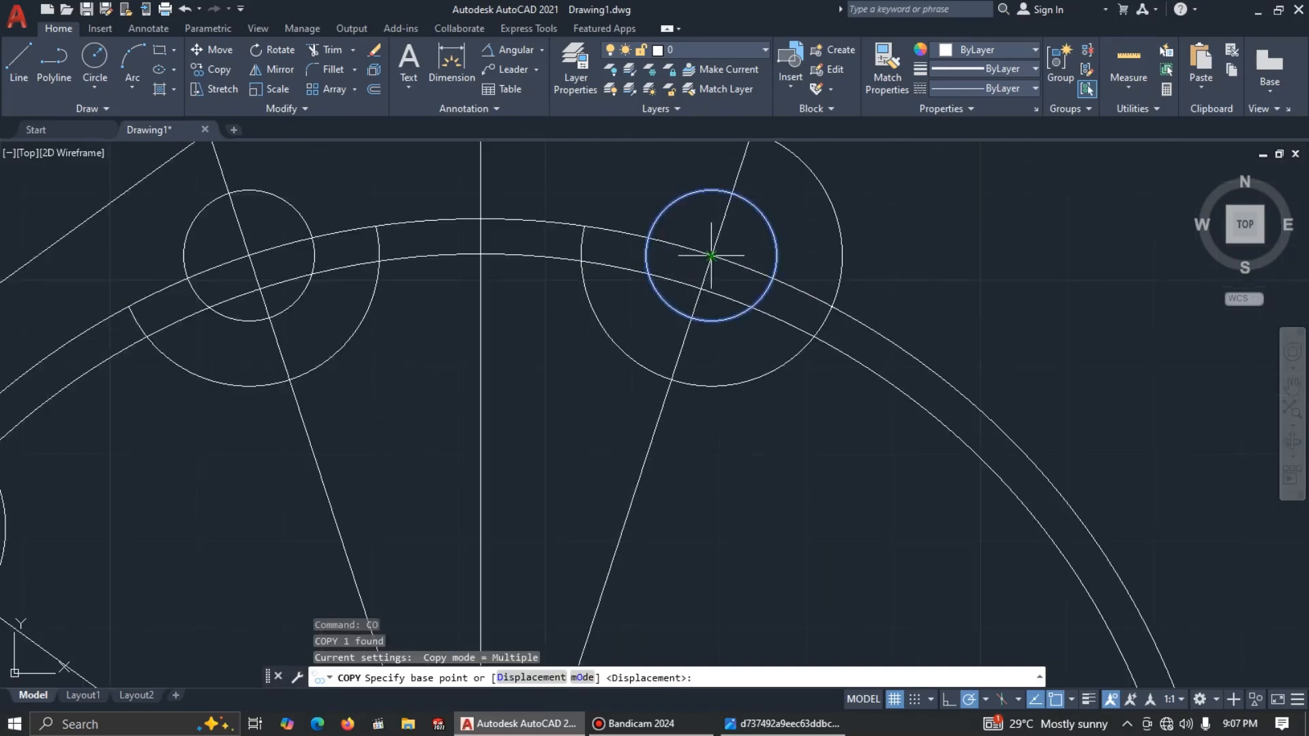
pyautogui.click(711, 256)
pyautogui.scroll(-8, 711, 256)
pyautogui.scroll(4, 831, 336)
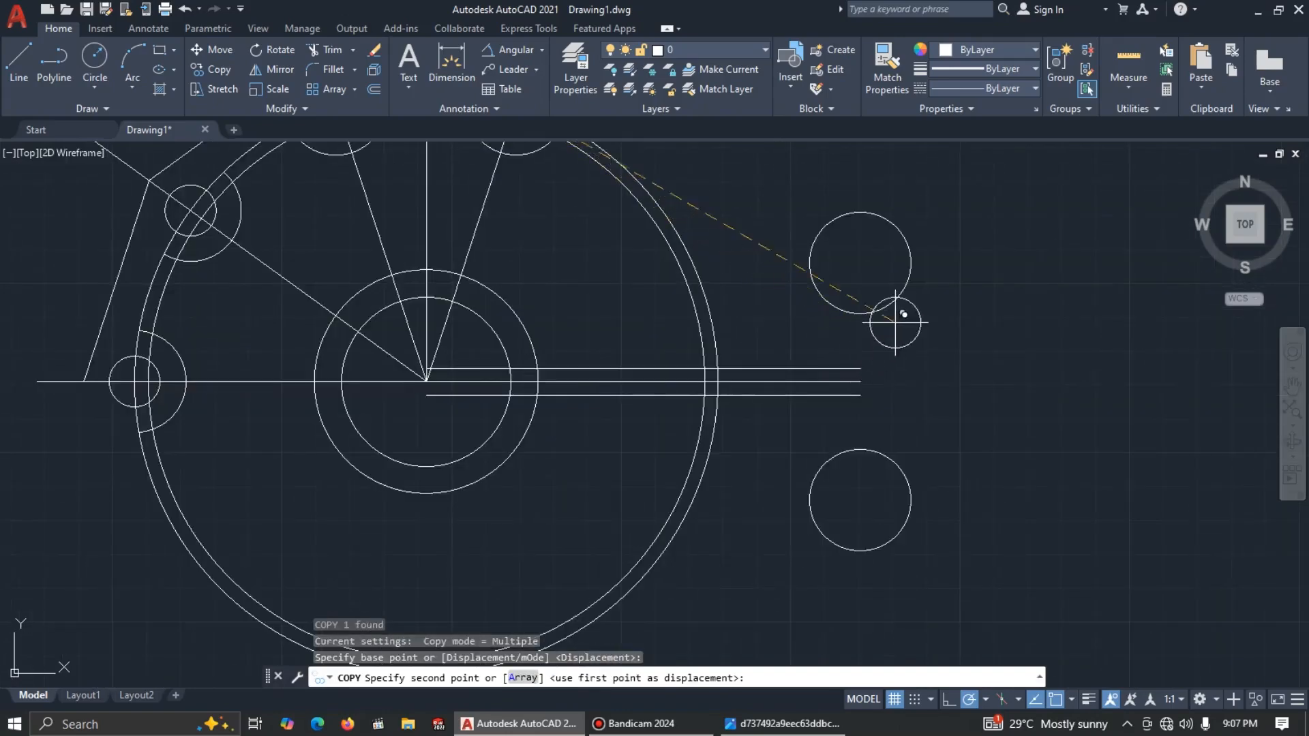
pyautogui.click(860, 263)
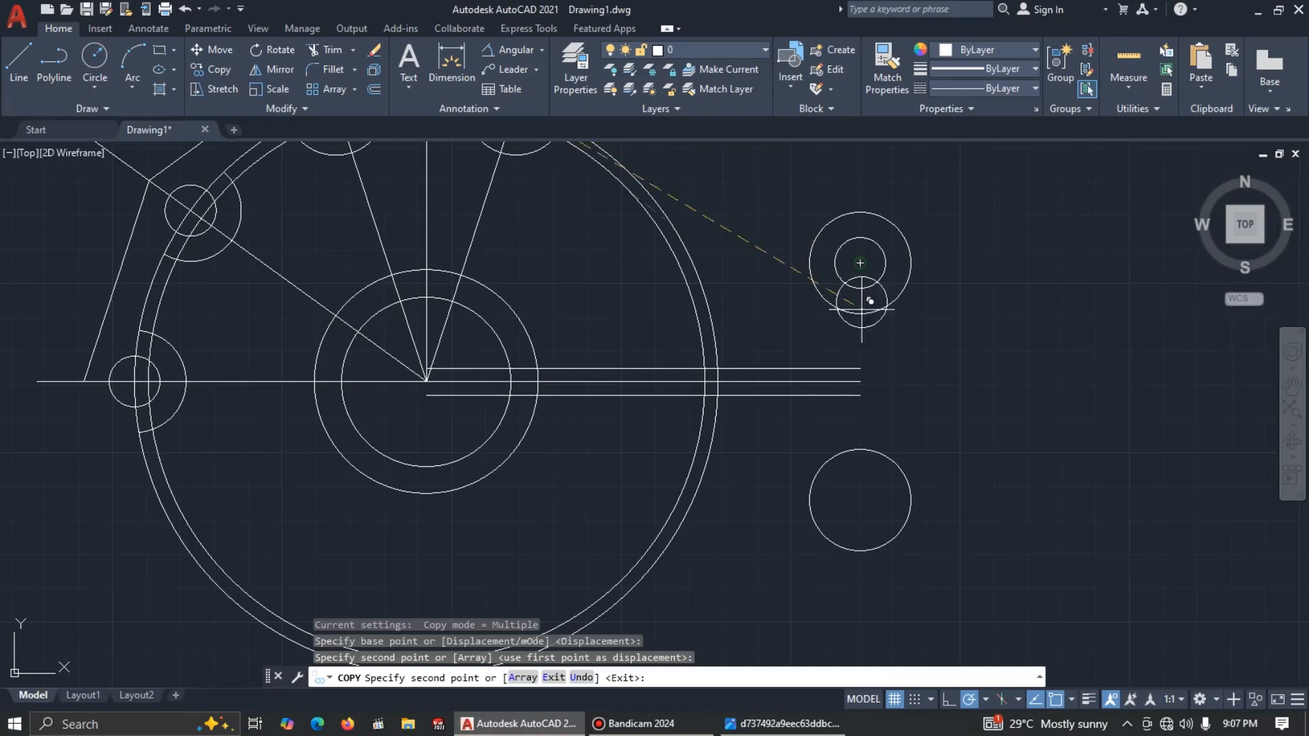
pyautogui.click(861, 500)
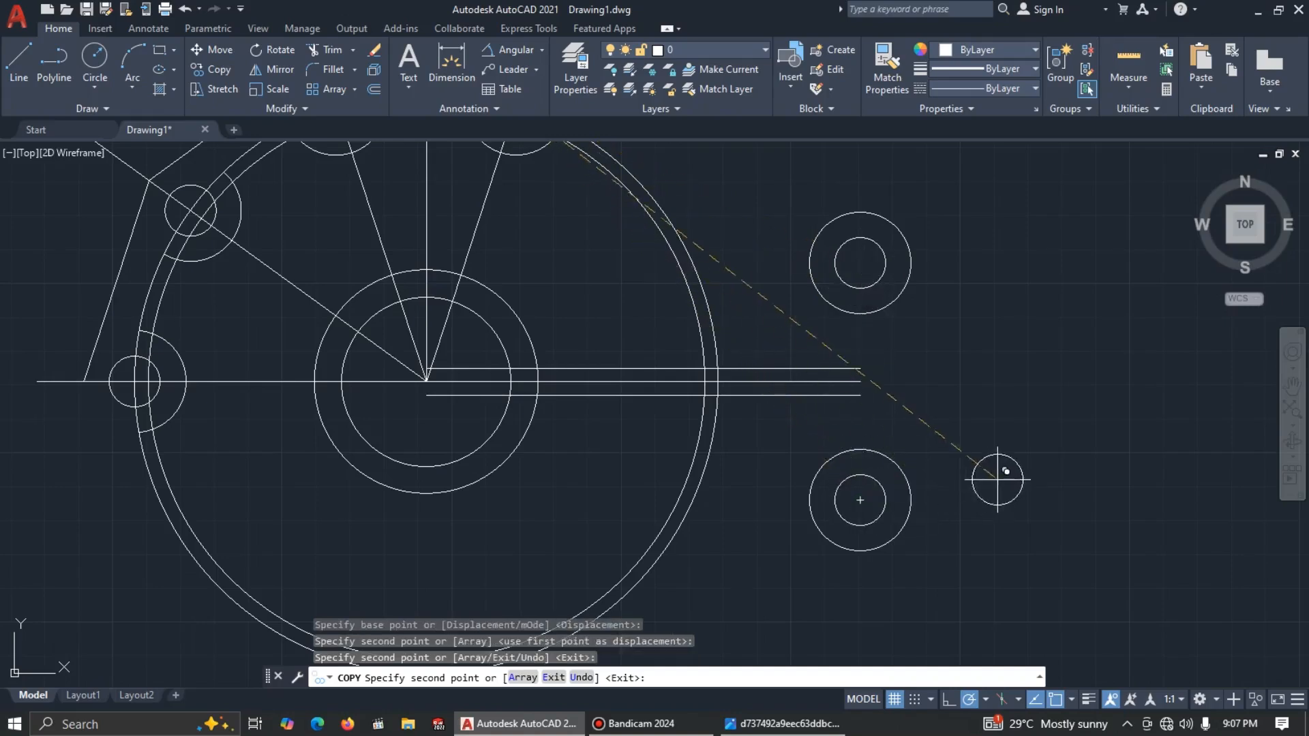
pyautogui.press('Escape')
pyautogui.scroll(-3, 1003, 469)
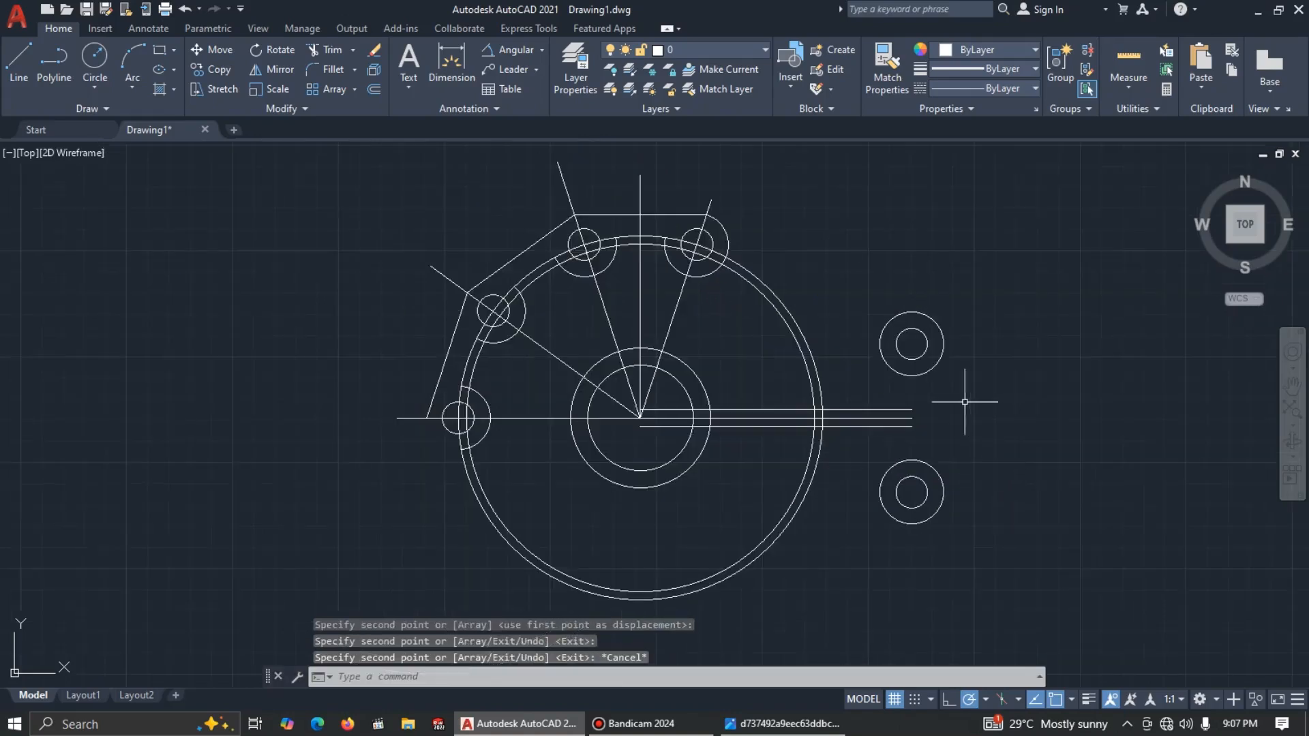
# Step: Following the reference image, draw a line from the outline corner on the 72° line tangent to the upper far-side radius 15 circle
pyautogui.hotkey('alt', 'Tab')
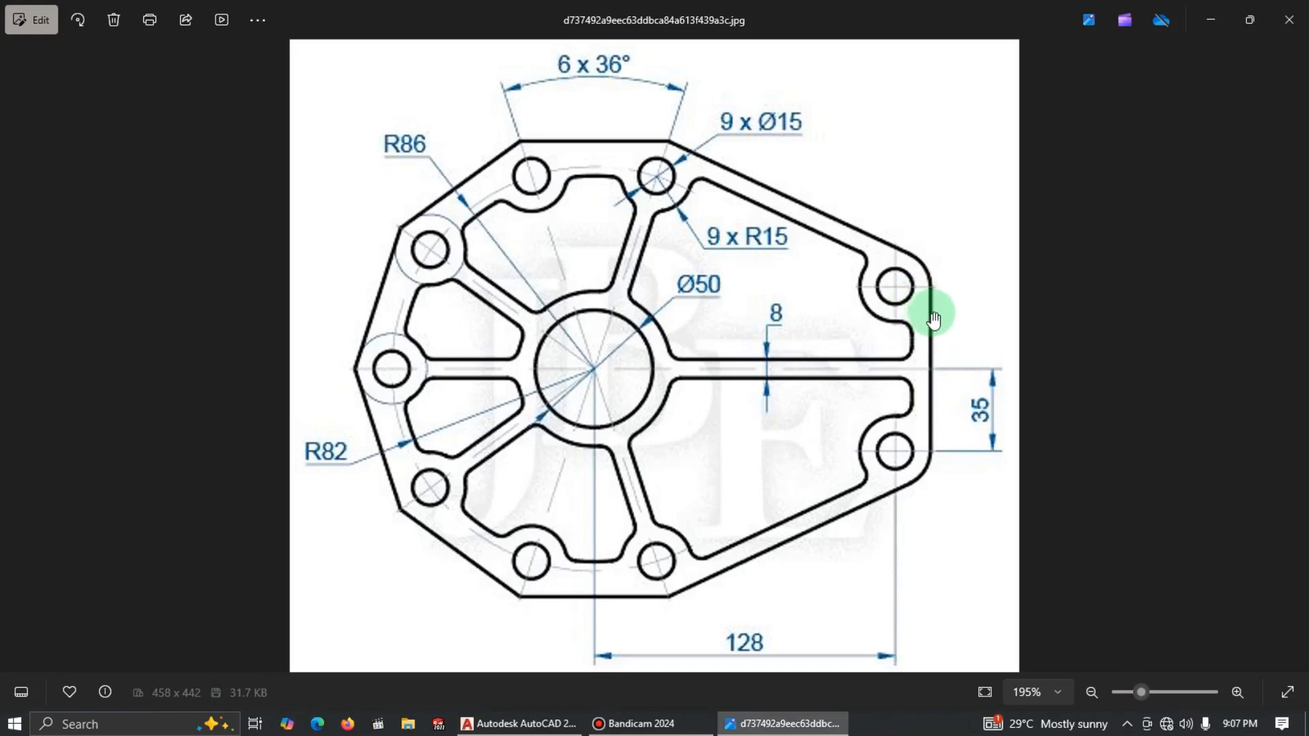
pyautogui.hotkey('alt', 'Tab')
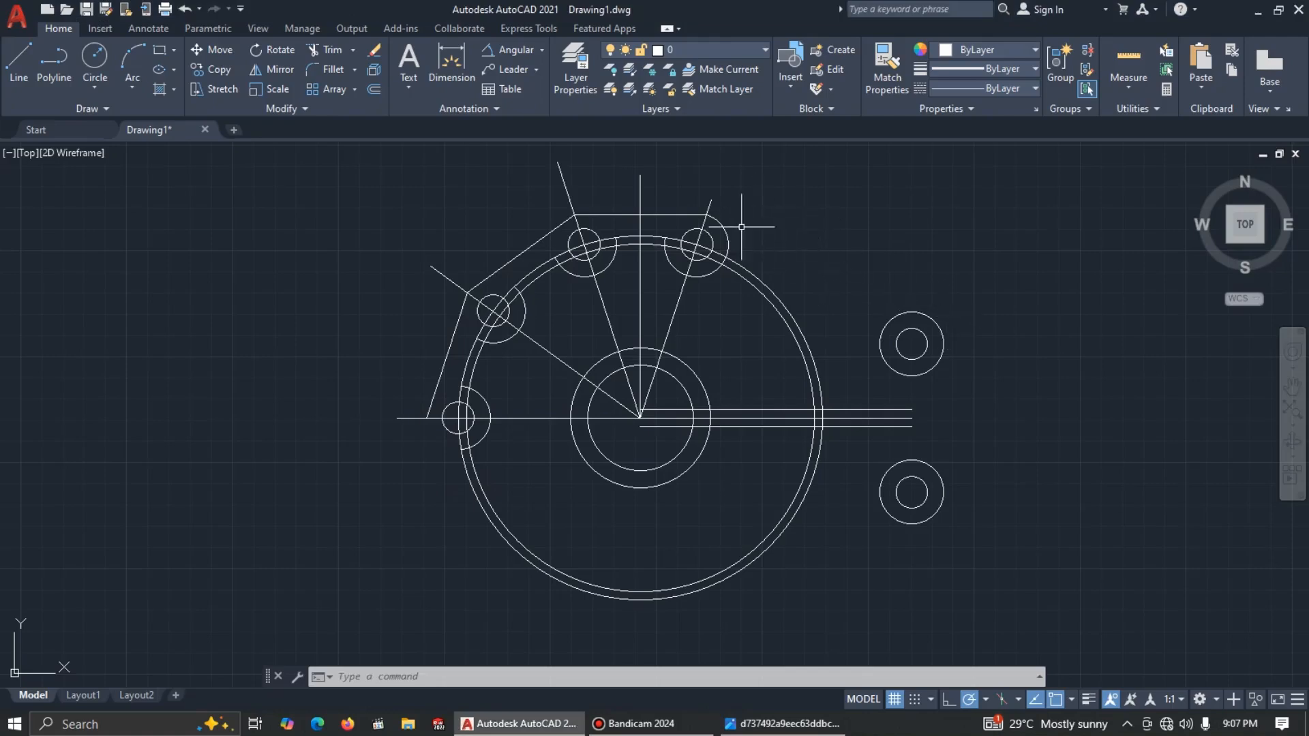
pyautogui.click(20, 65)
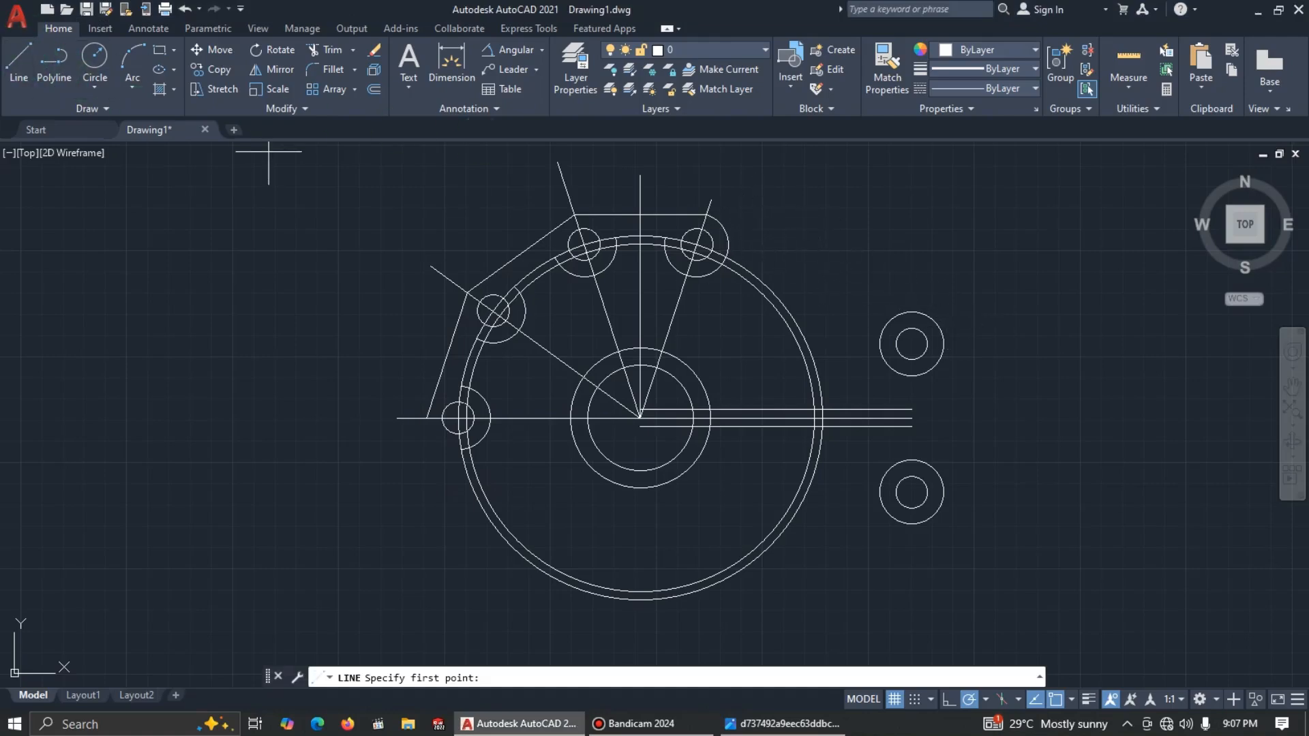
pyautogui.click(706, 215)
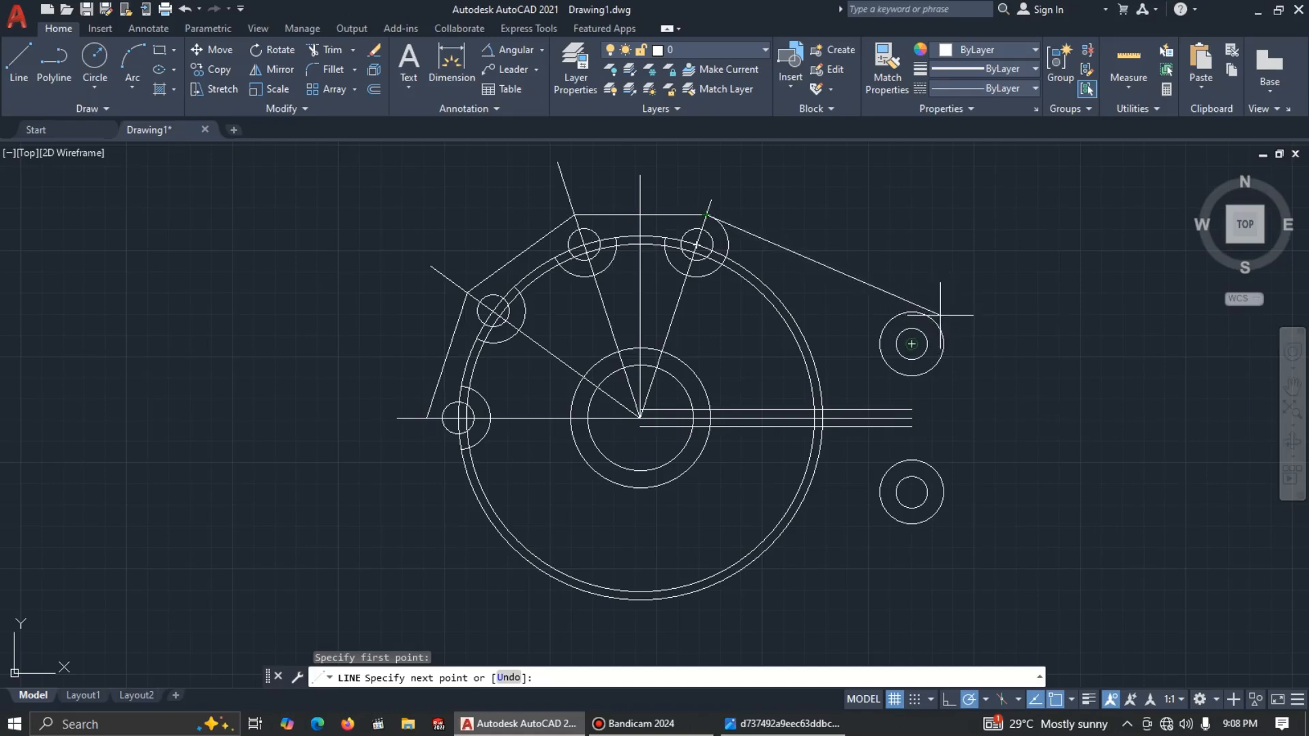
pyautogui.press('F8')
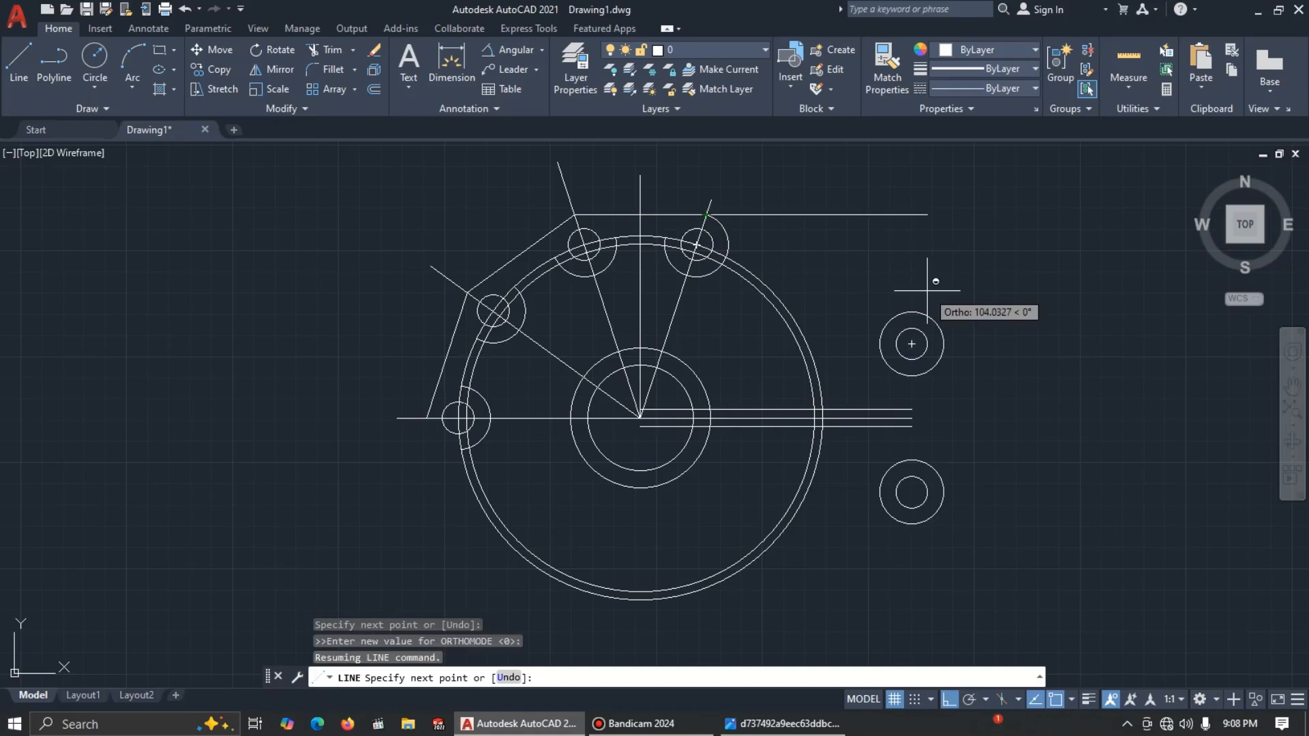
pyautogui.keyDown('shift'); pyautogui.rightClick(928, 292); pyautogui.keyUp('shift')
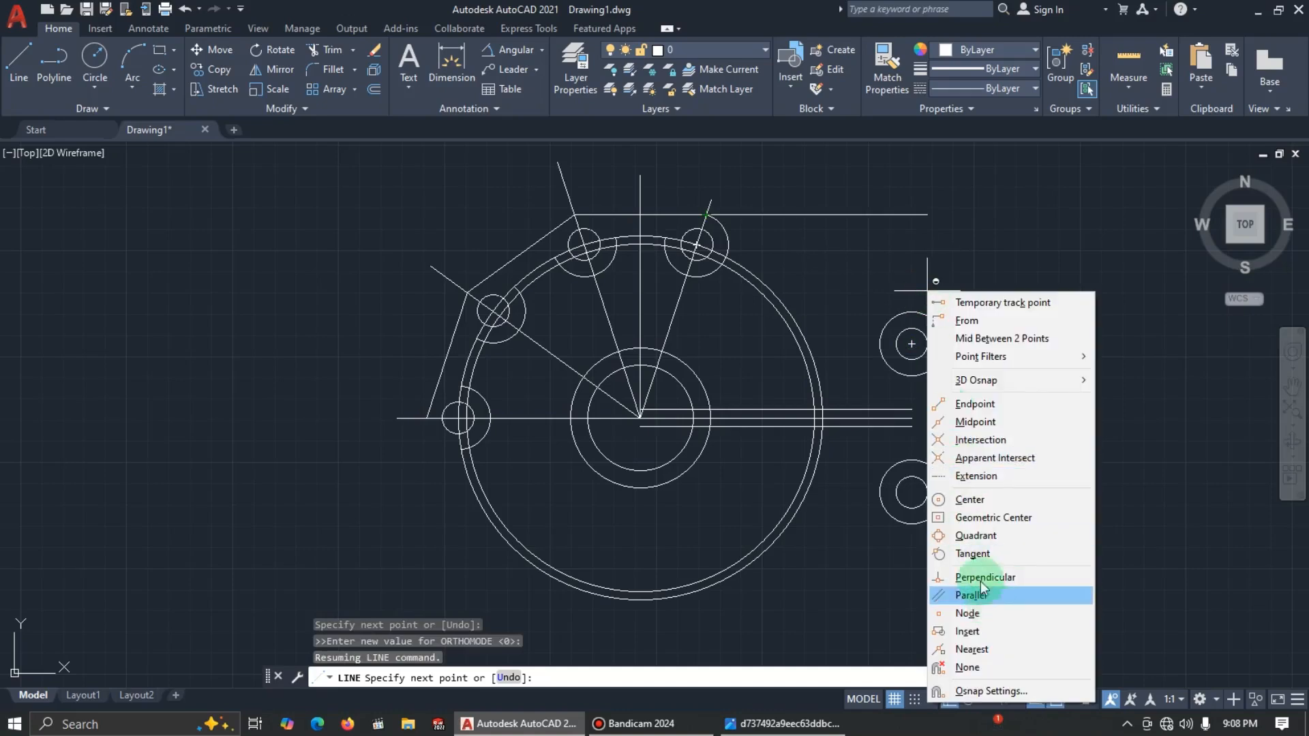
pyautogui.click(974, 556)
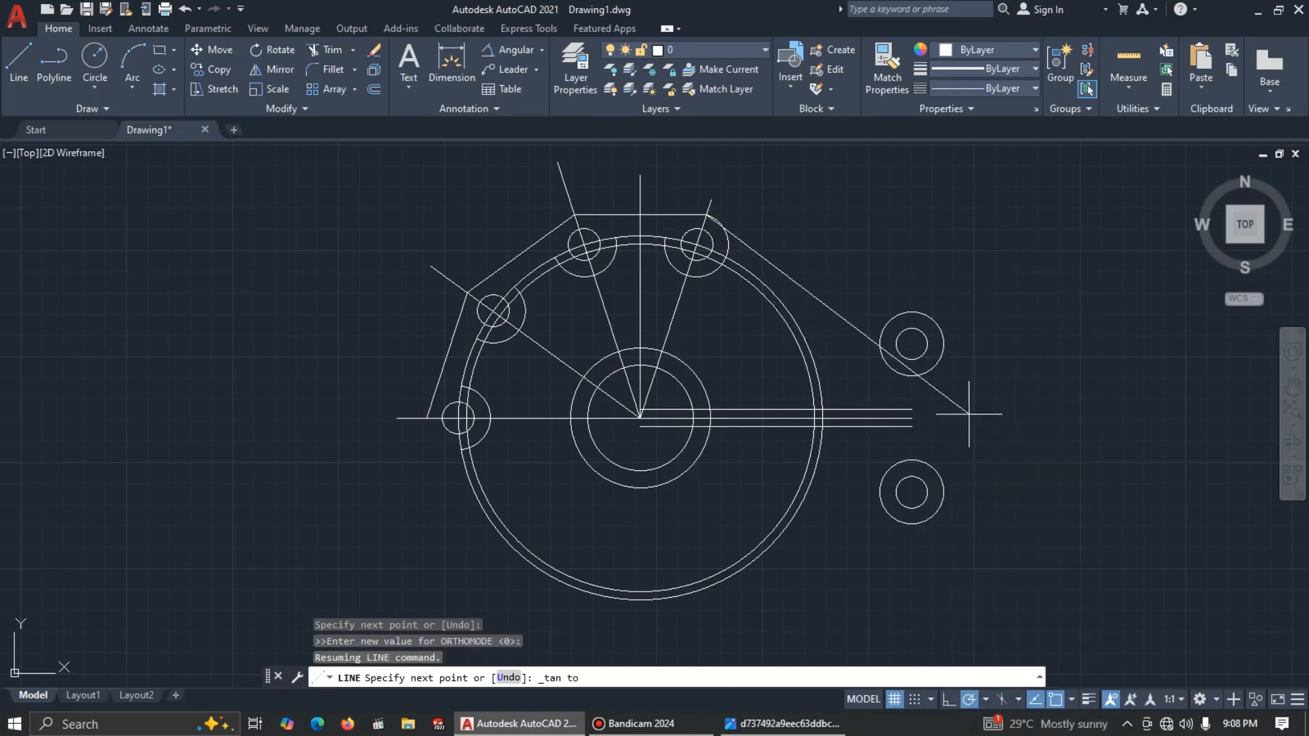
pyautogui.click(924, 314)
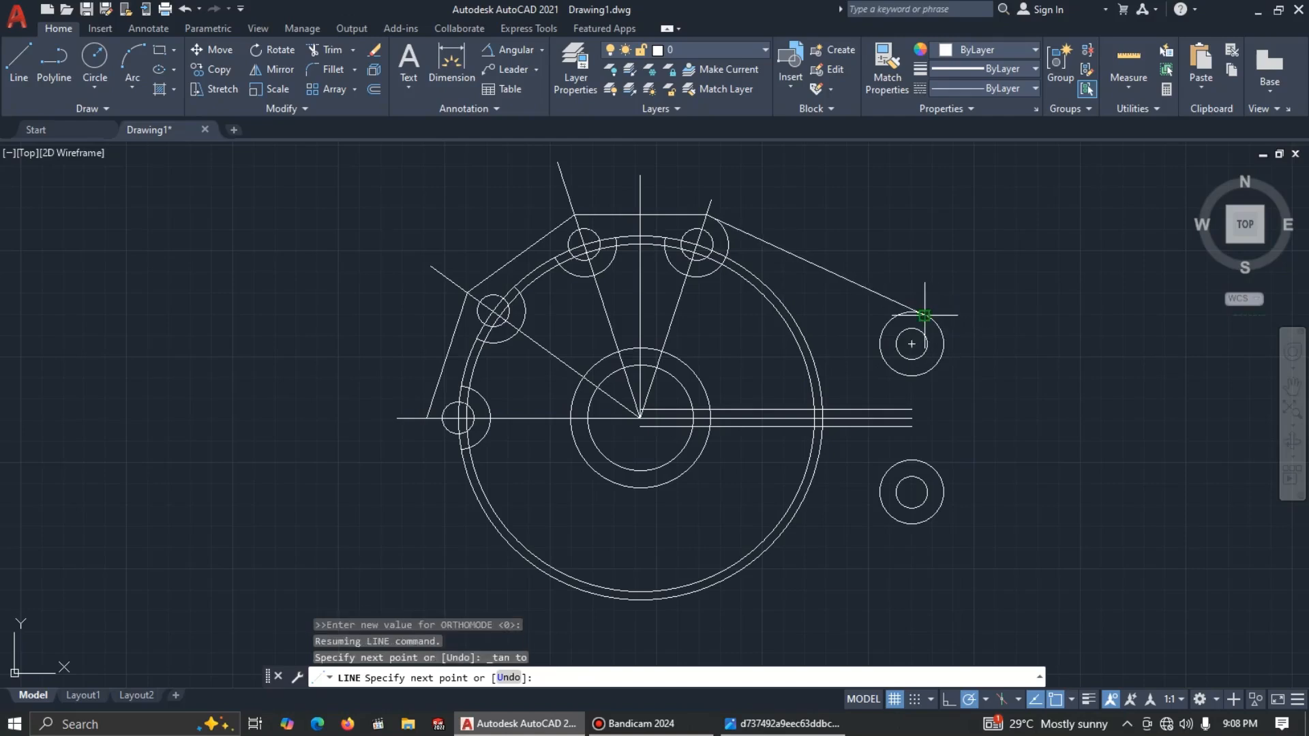
pyautogui.press('Escape')
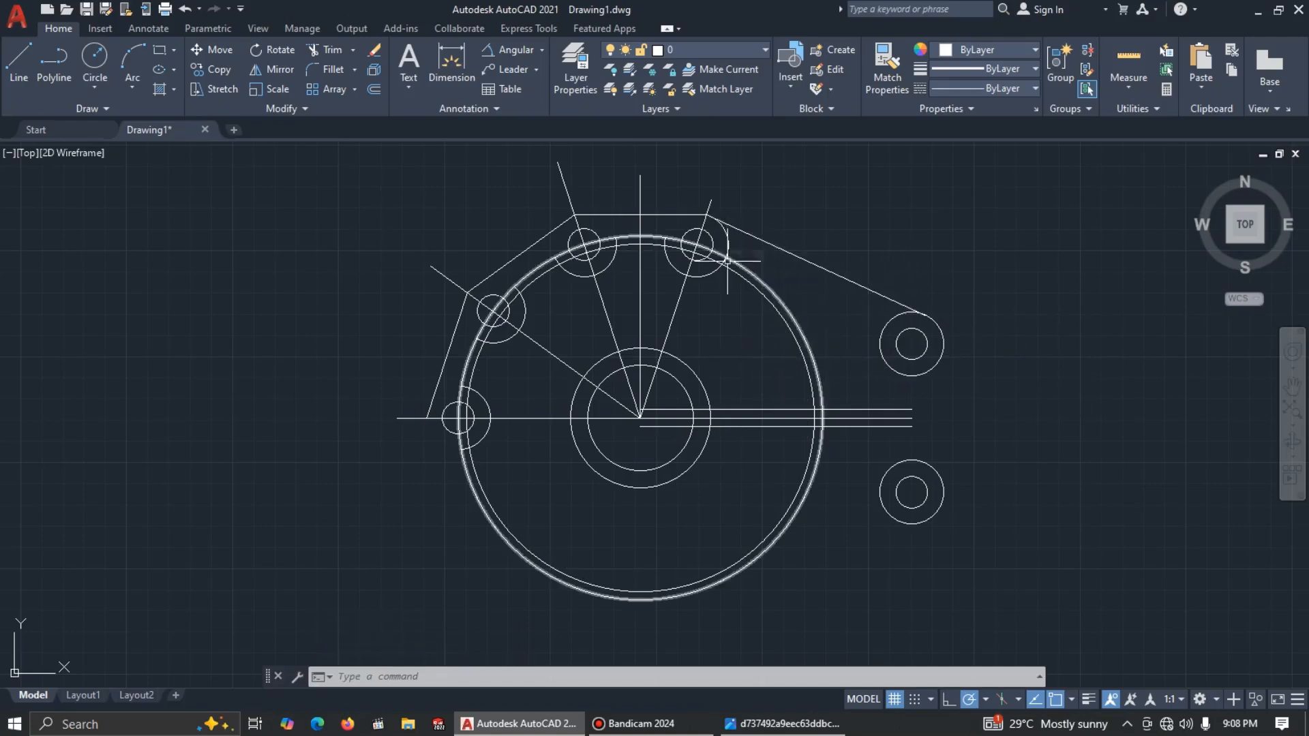
# Step: Following the reference image, offset the upper tangent line by 8 toward the inside of the plate
pyautogui.hotkey('alt', 'Tab')
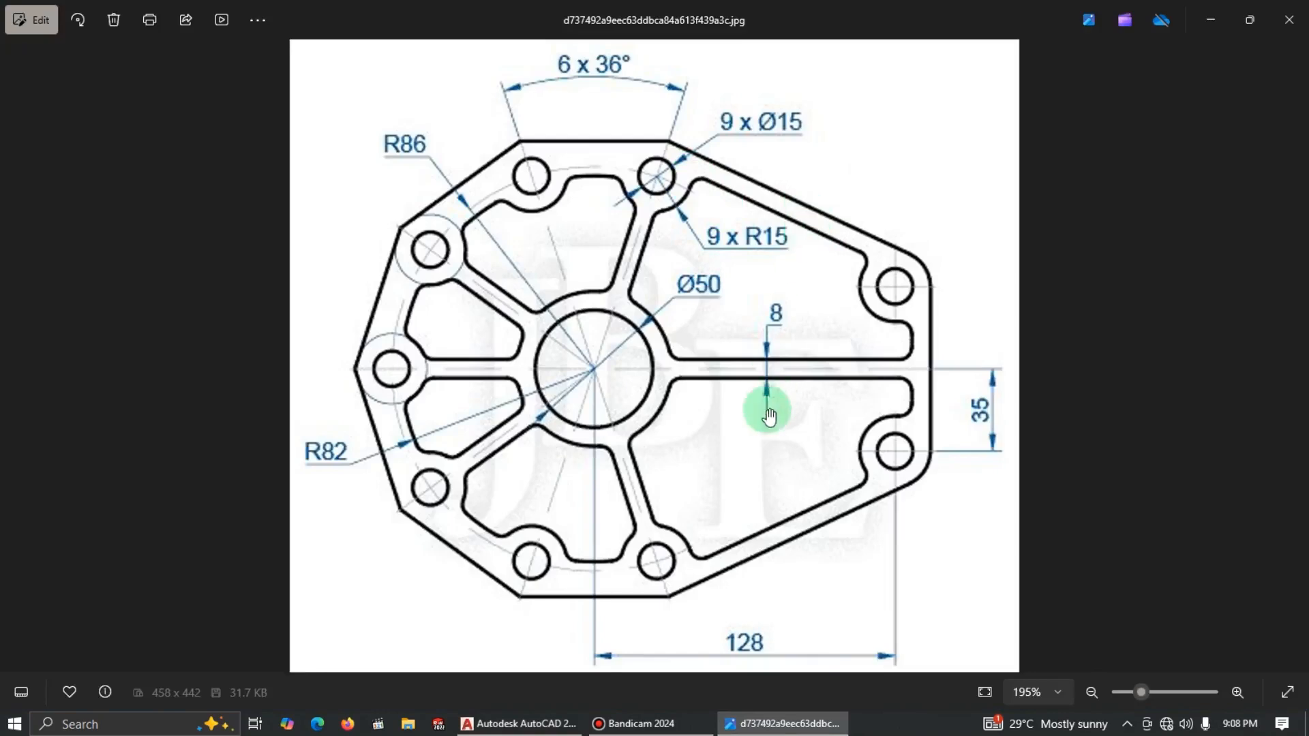
pyautogui.hotkey('alt', 'Tab')
pyautogui.click(855, 257)
pyautogui.click(827, 280)
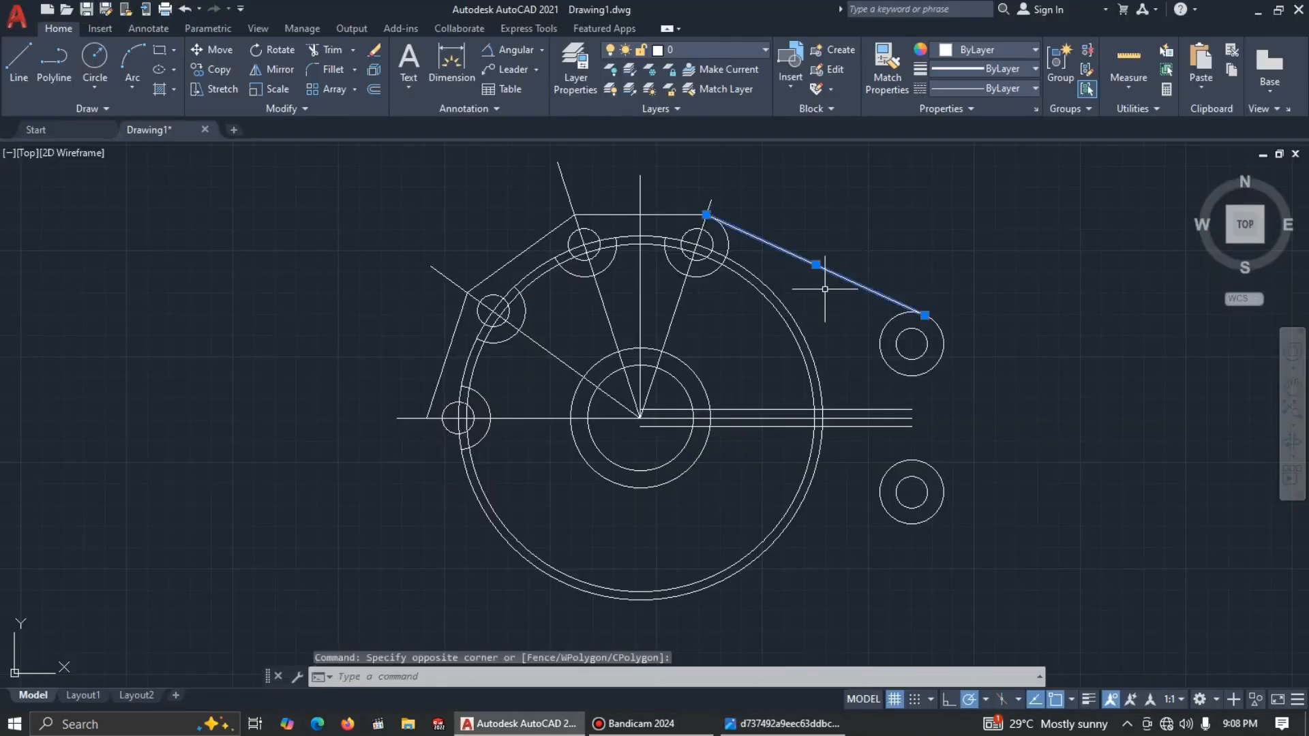
pyautogui.click(372, 94)
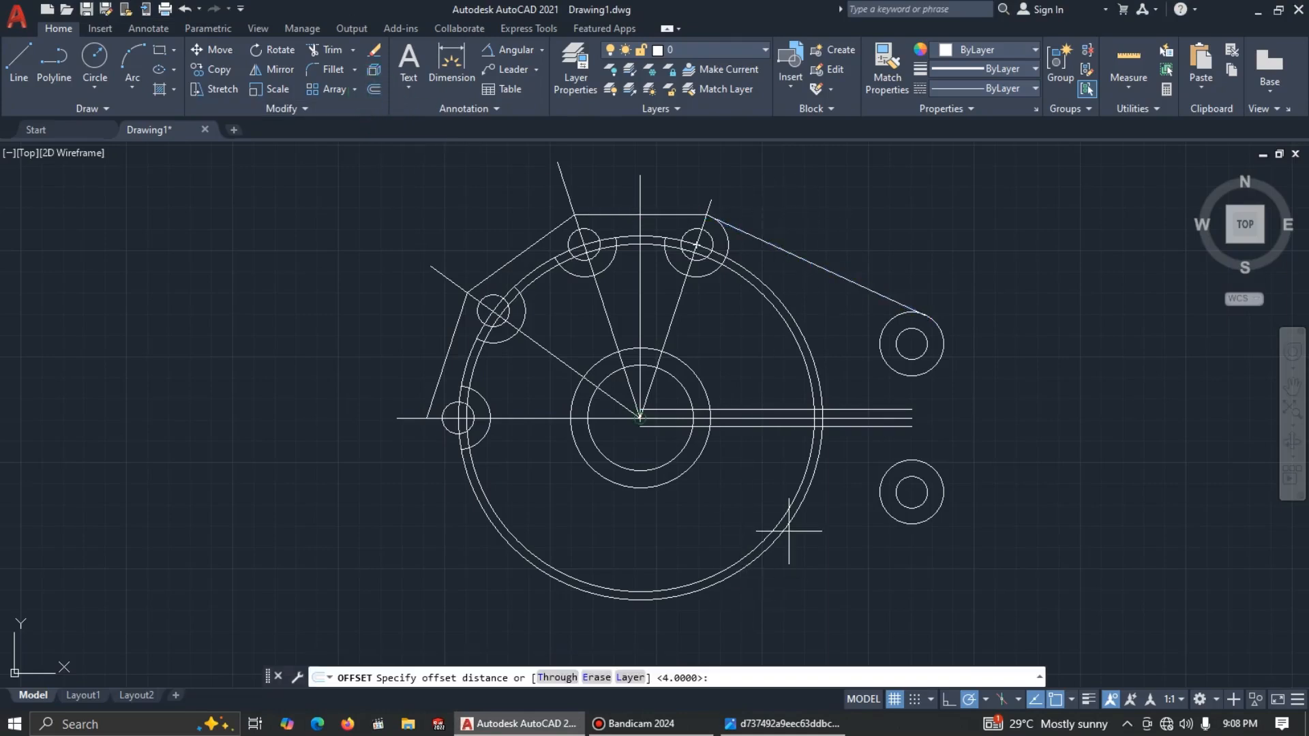
pyautogui.write('8')
pyautogui.press('Return')
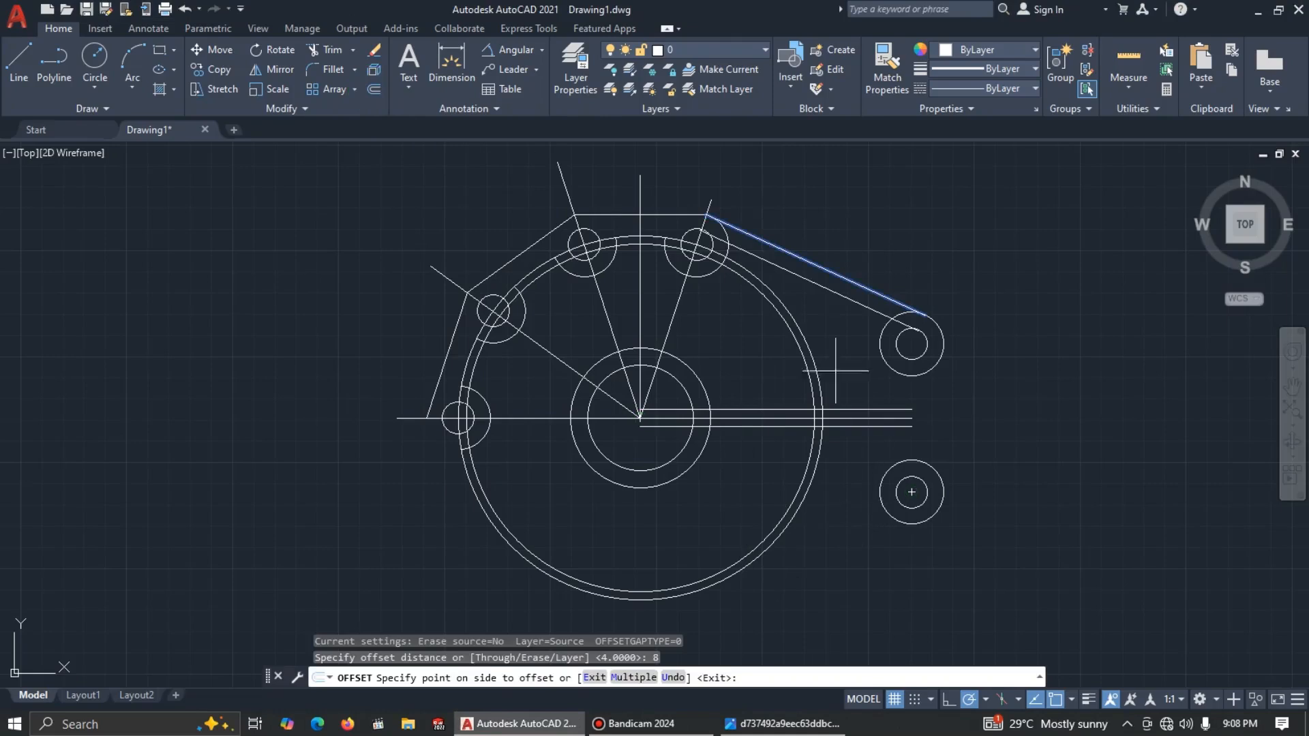
pyautogui.click(830, 348)
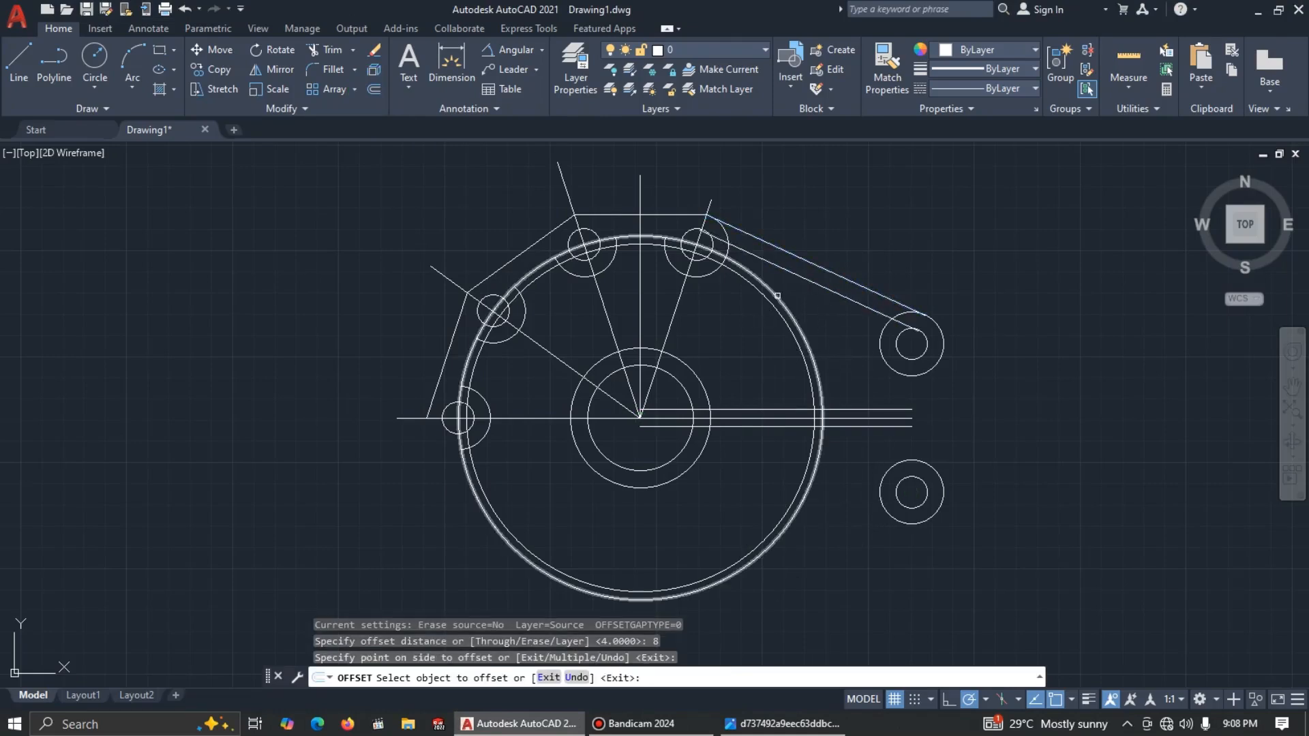
pyautogui.hotkey('alt', 'Tab')
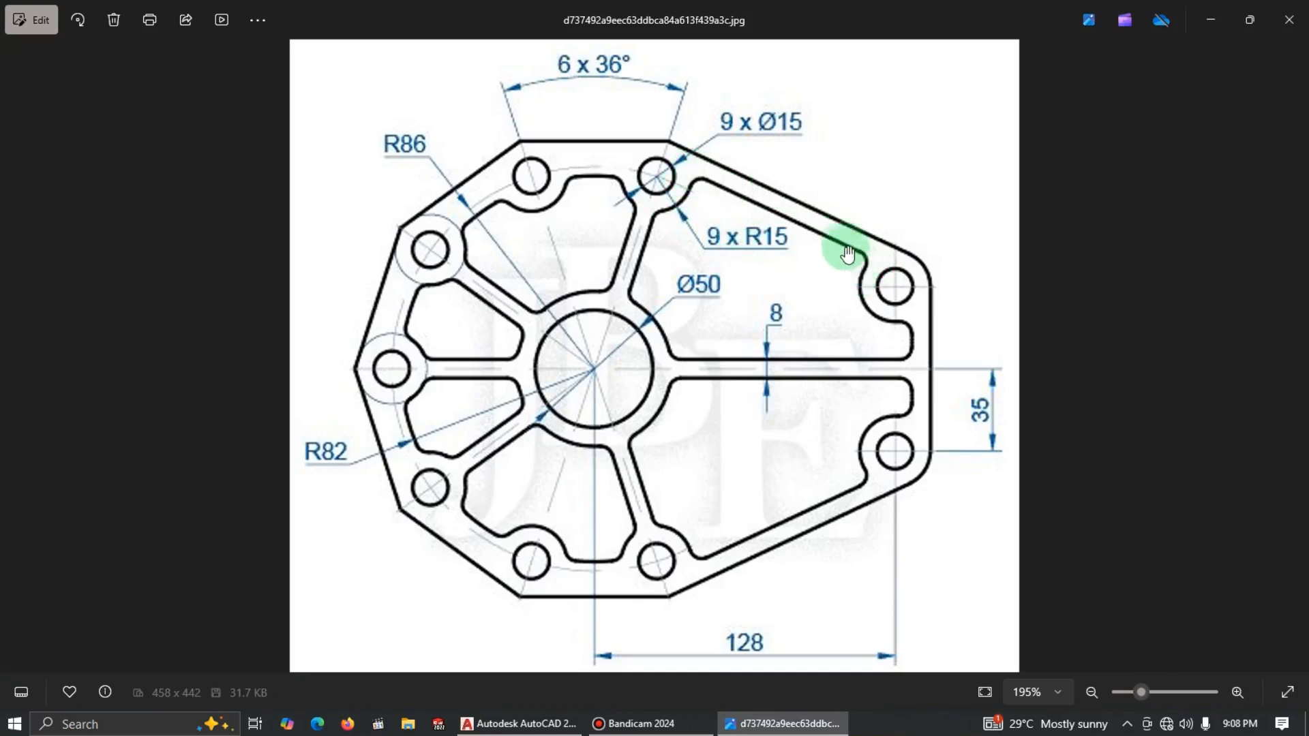
pyautogui.hotkey('alt', 'Tab')
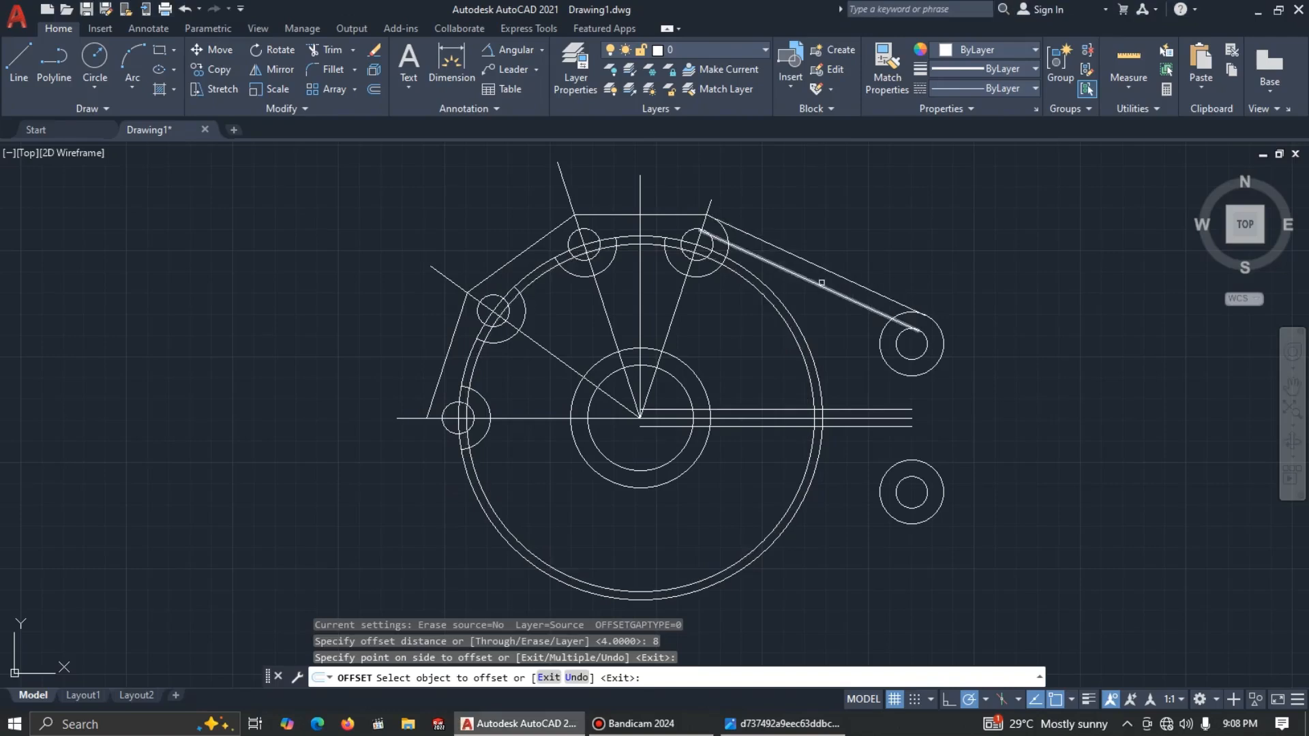
pyautogui.press('Escape')
# Step: Trim the 72° boss arc and the offset line where they meet, and delete the leftover line piece inside the small hole
pyautogui.scroll(2, 758, 251)
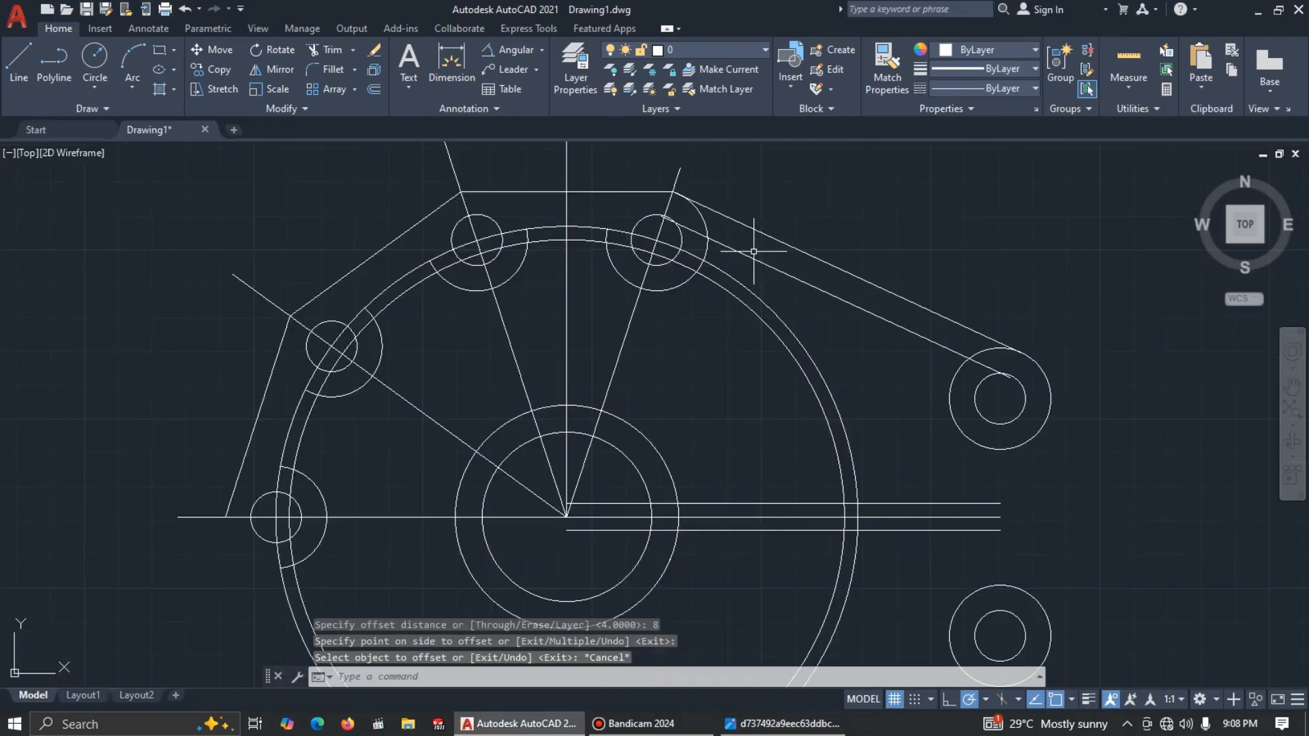
pyautogui.write('tr')
pyautogui.press('Return')
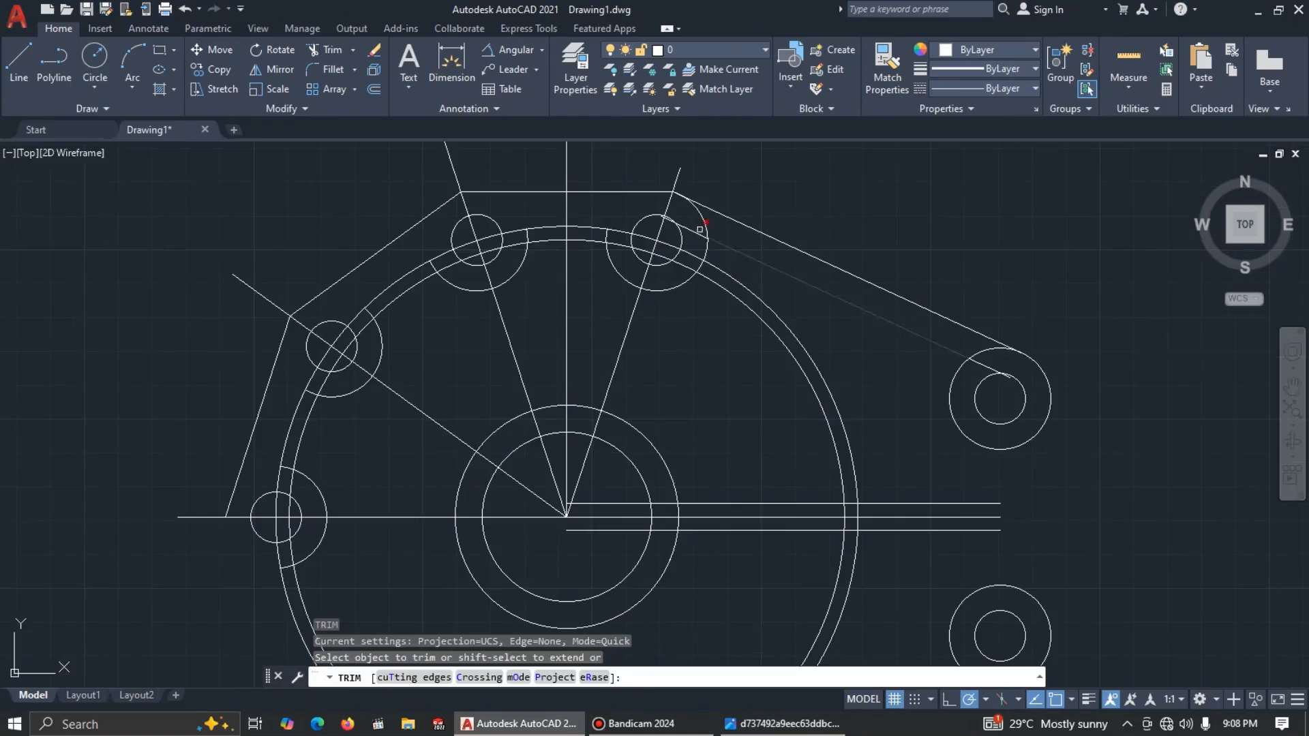
pyautogui.click(704, 215)
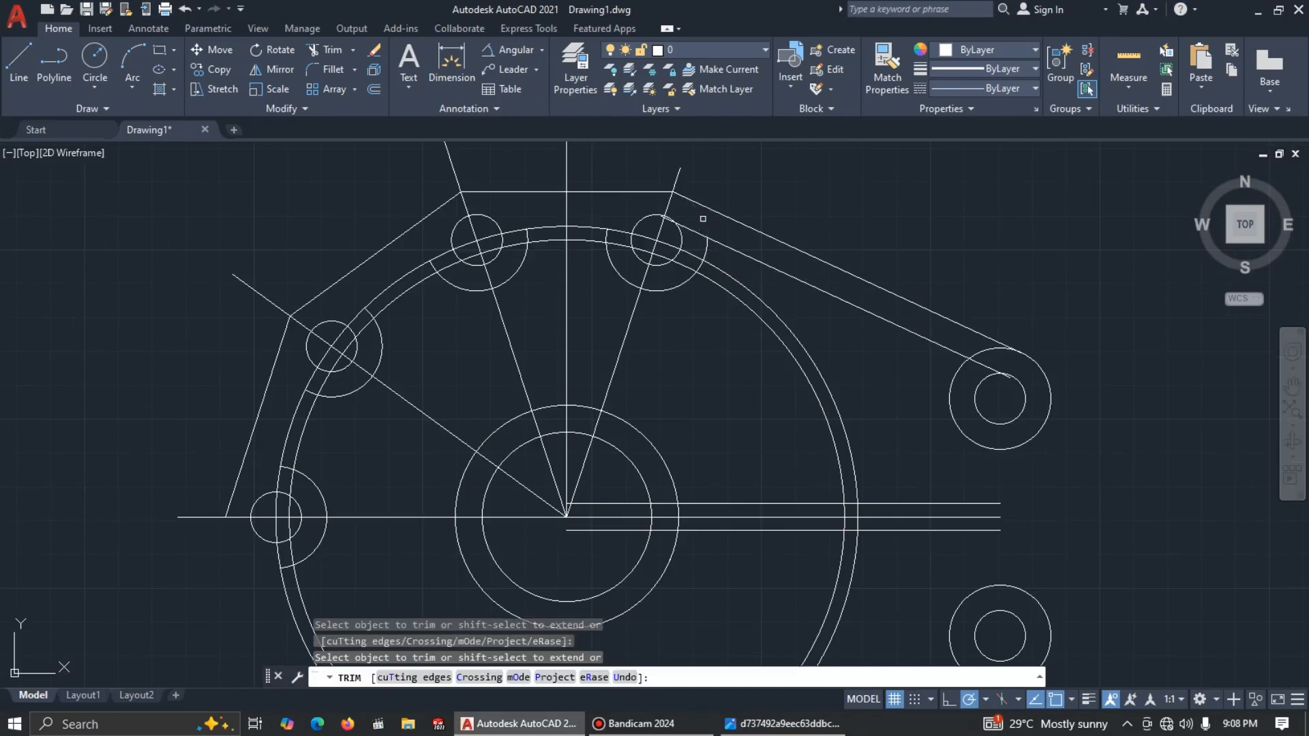
pyautogui.scroll(5, 668, 218)
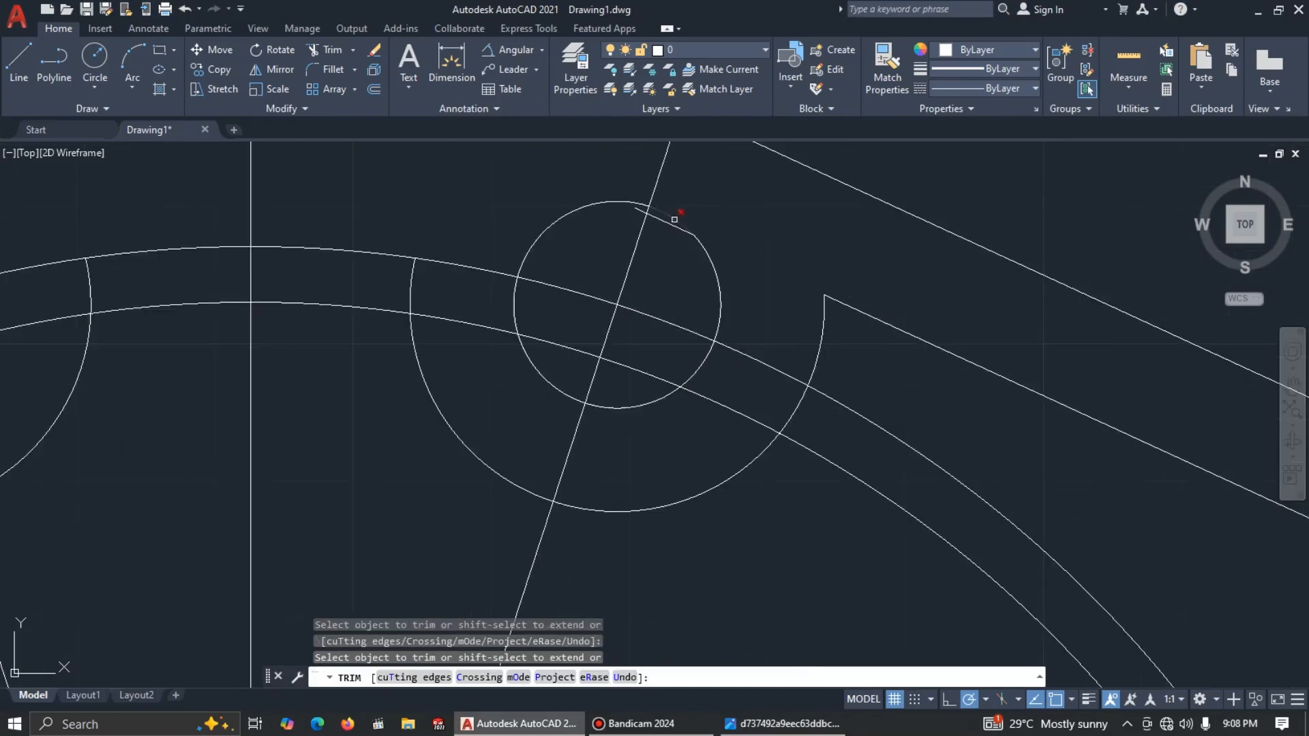
pyautogui.press('Escape')
pyautogui.click(664, 223)
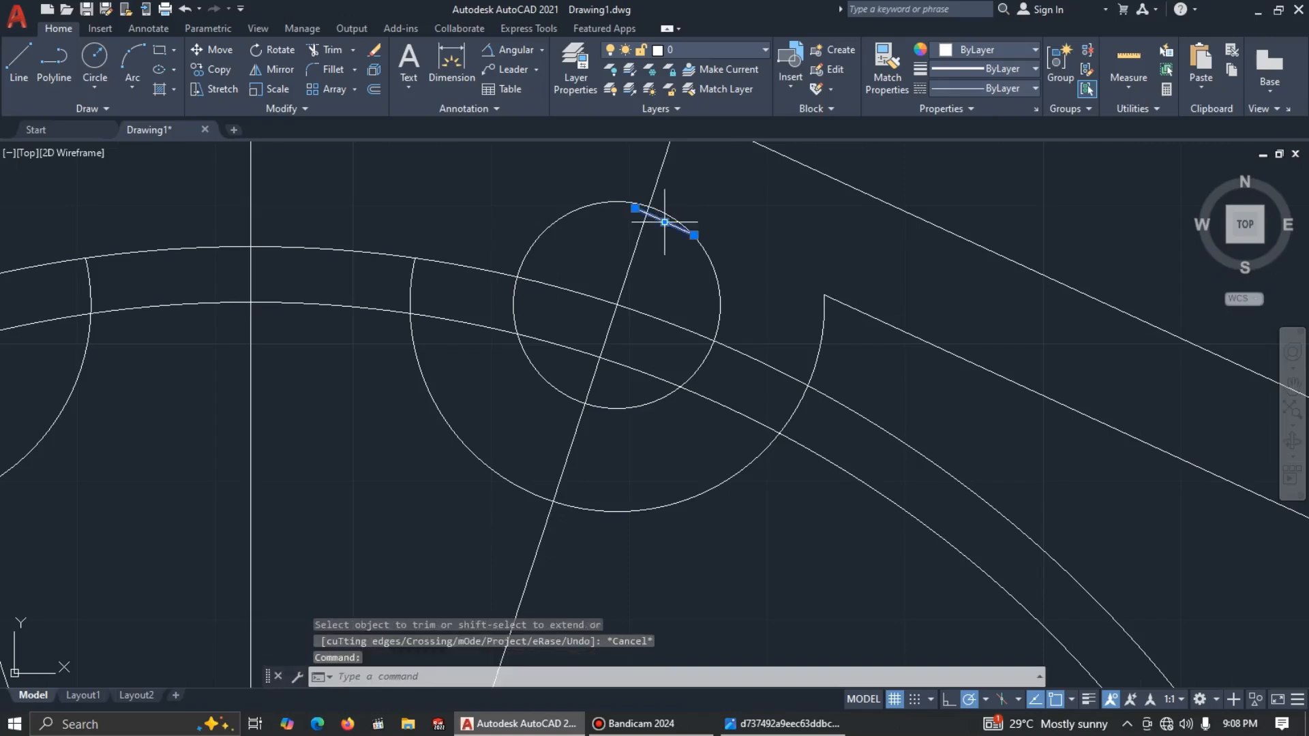
pyautogui.press('Delete')
# Step: Trim the offset line back to the upper far-side radius 15 circle and delete its leftover piece inside the hole
pyautogui.scroll(-4, 673, 229)
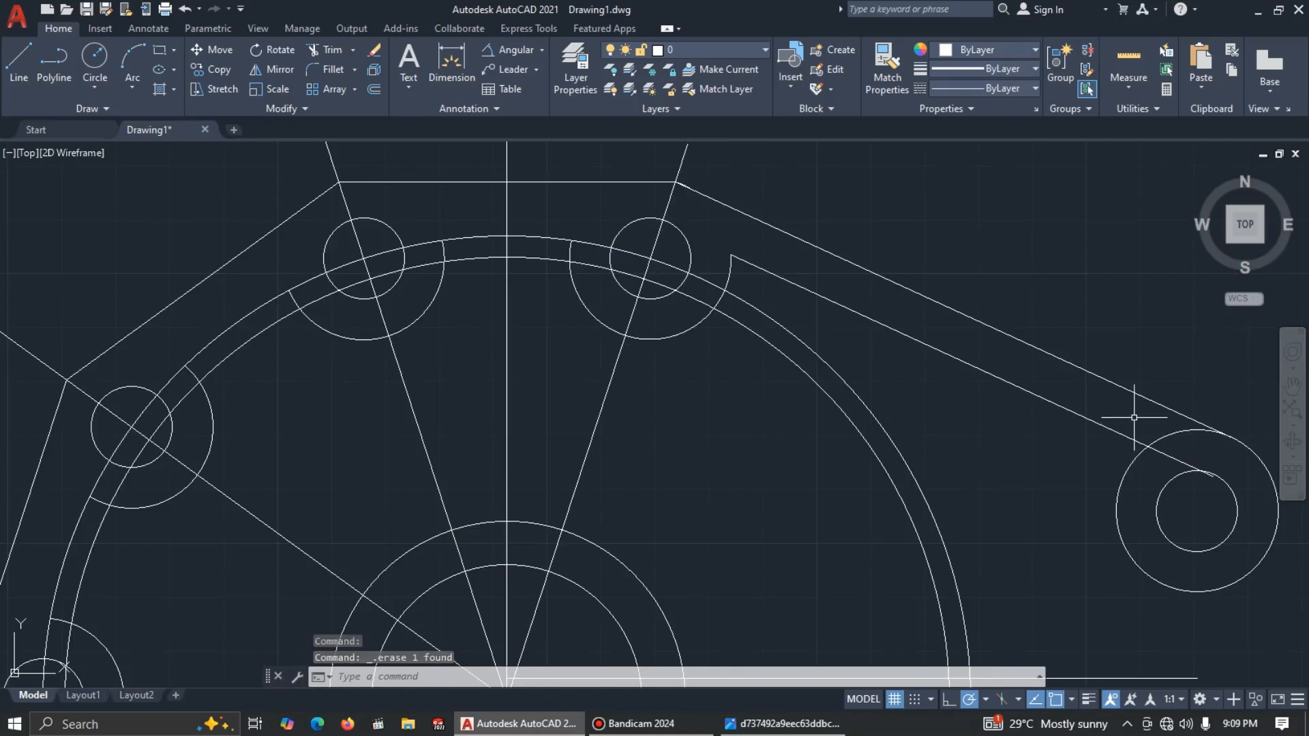
pyautogui.write('tr')
pyautogui.press('Return')
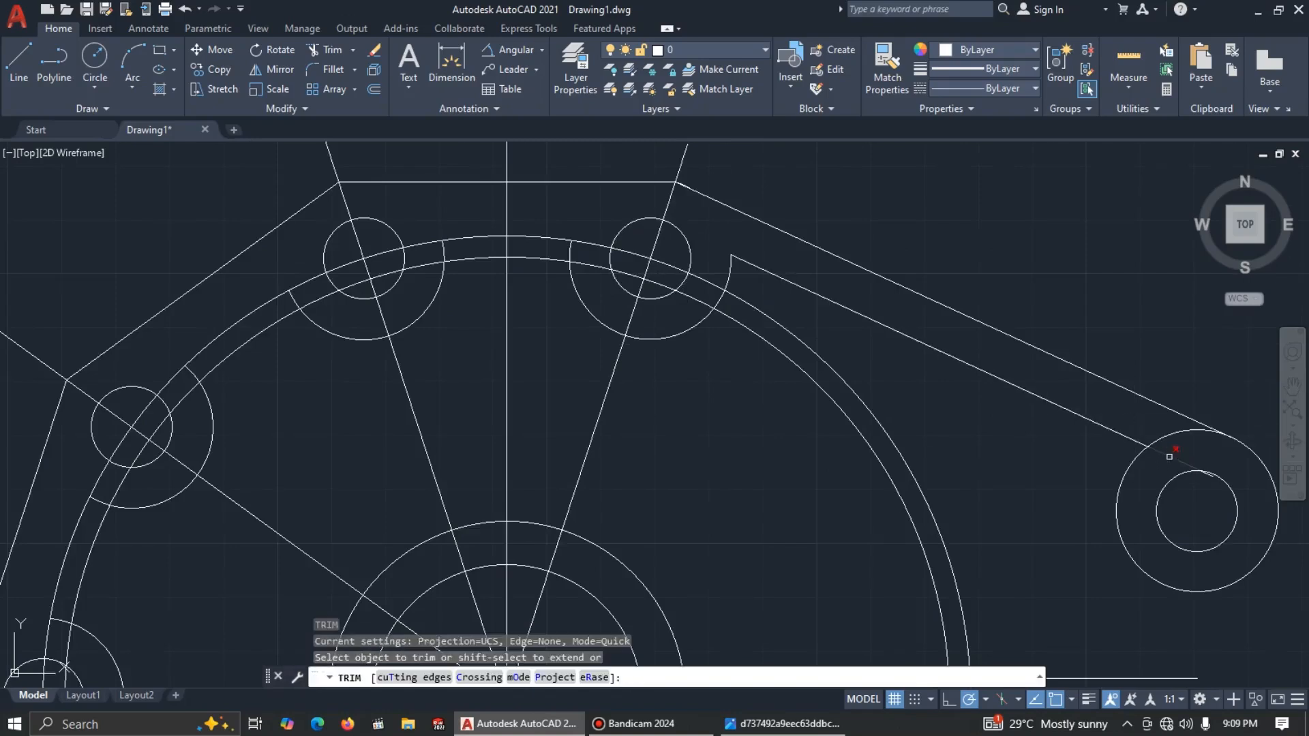
pyautogui.click(1176, 460)
pyautogui.scroll(3, 1220, 472)
pyautogui.click(1205, 486)
pyautogui.press('Escape')
pyautogui.click(1191, 481)
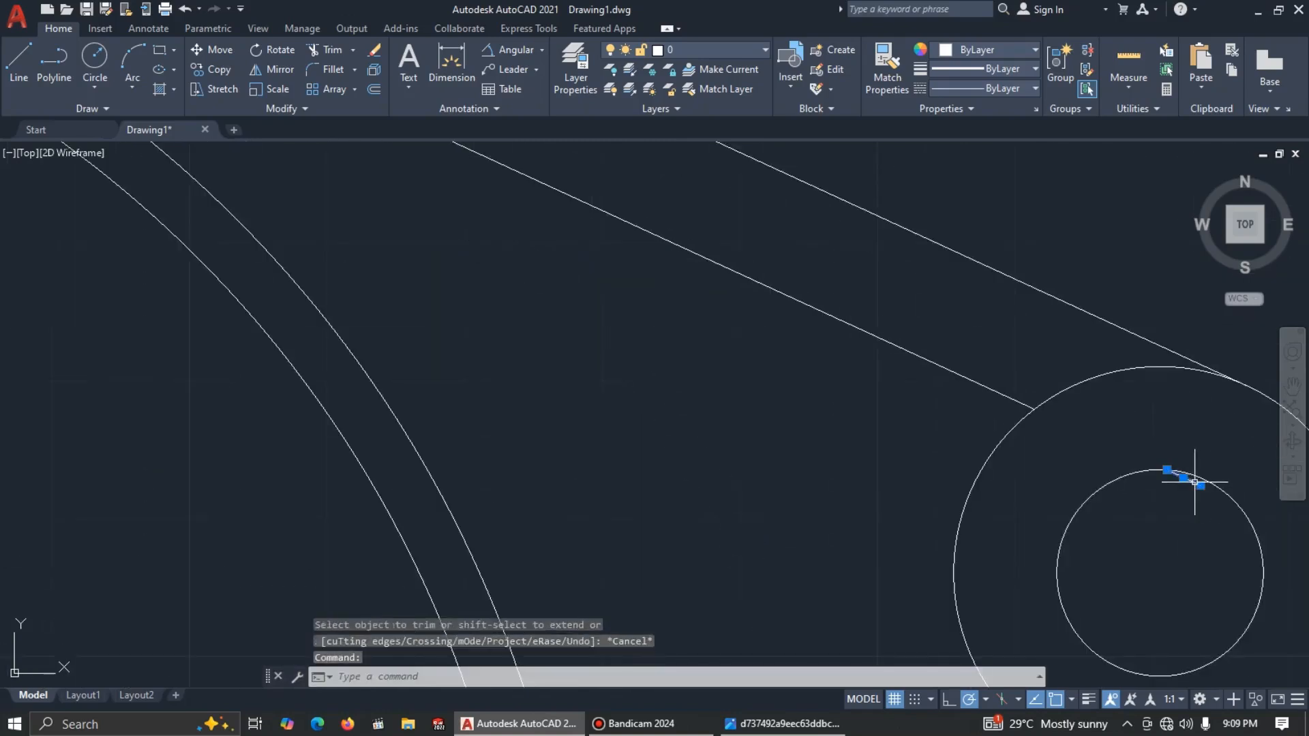
pyautogui.press('Delete')
# Step: Examine the reference image for the rounding radius and the pocket contour around the 72° boss
pyautogui.scroll(-5, 1192, 478)
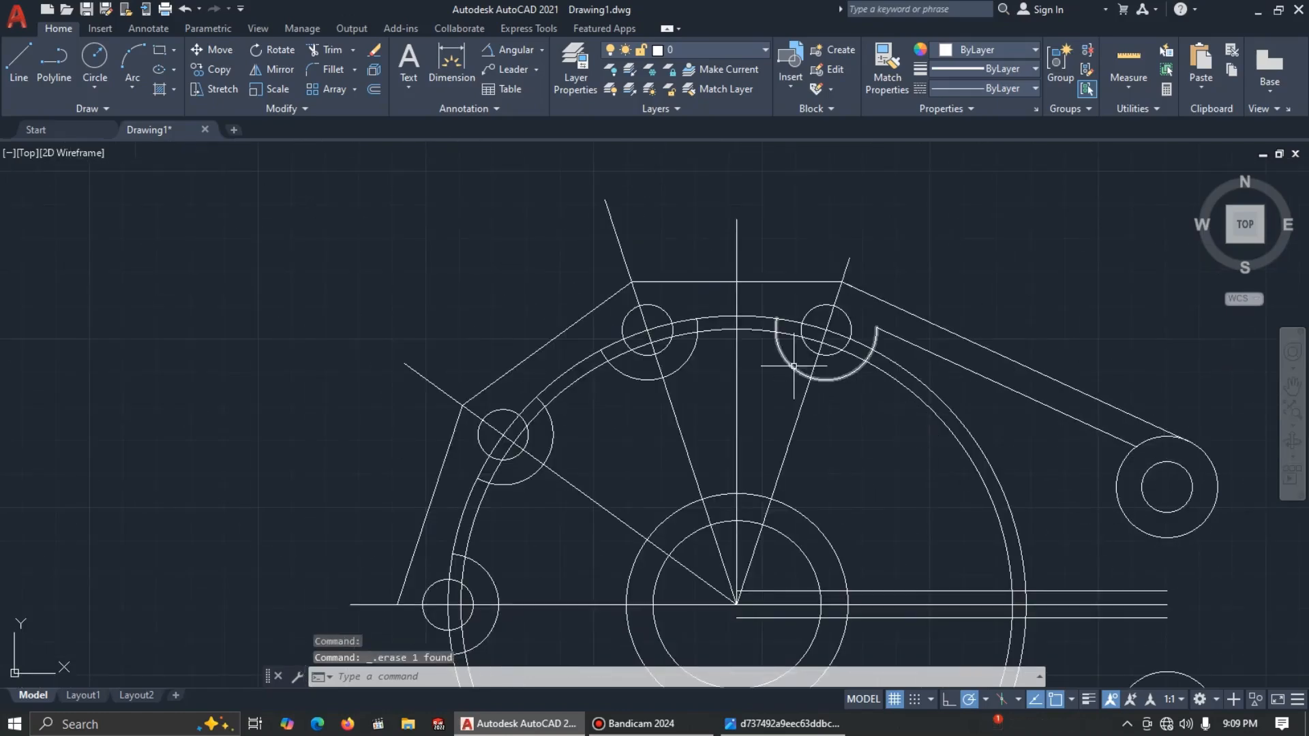
pyautogui.hotkey('alt', 'Tab')
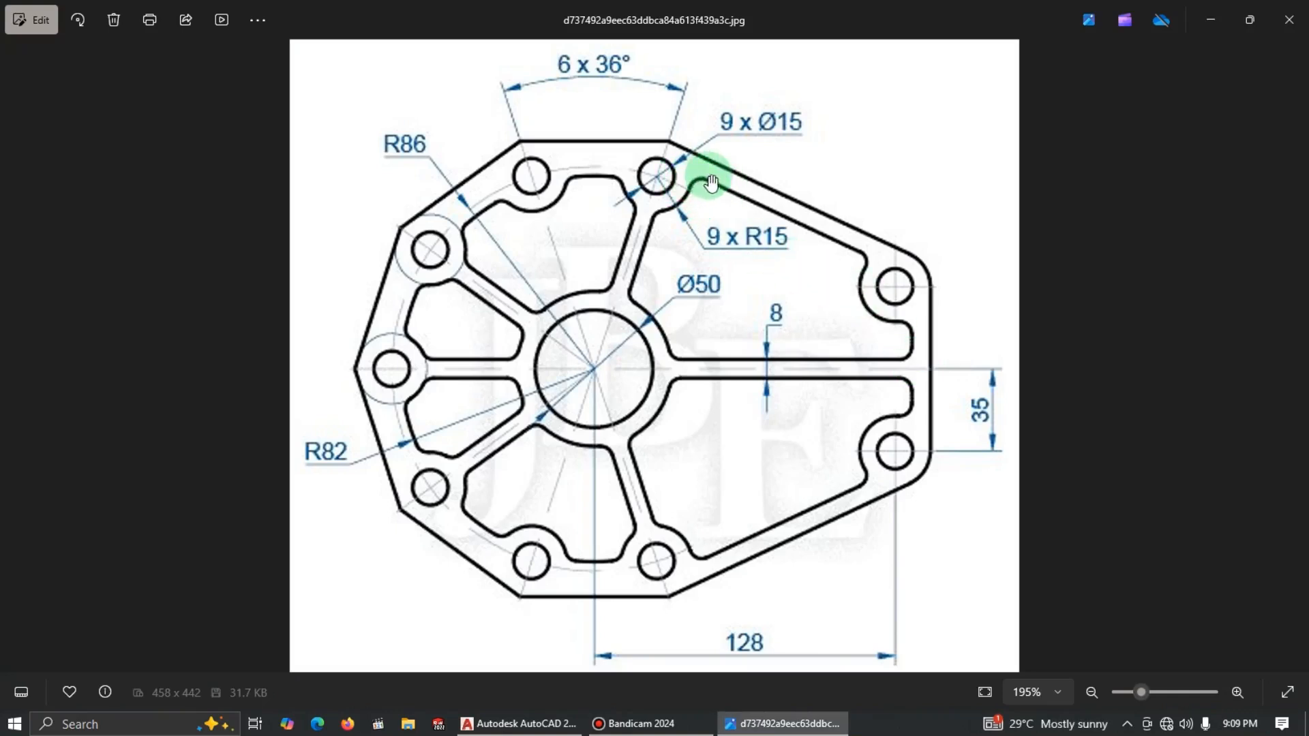
pyautogui.scroll(-3, 783, 640)
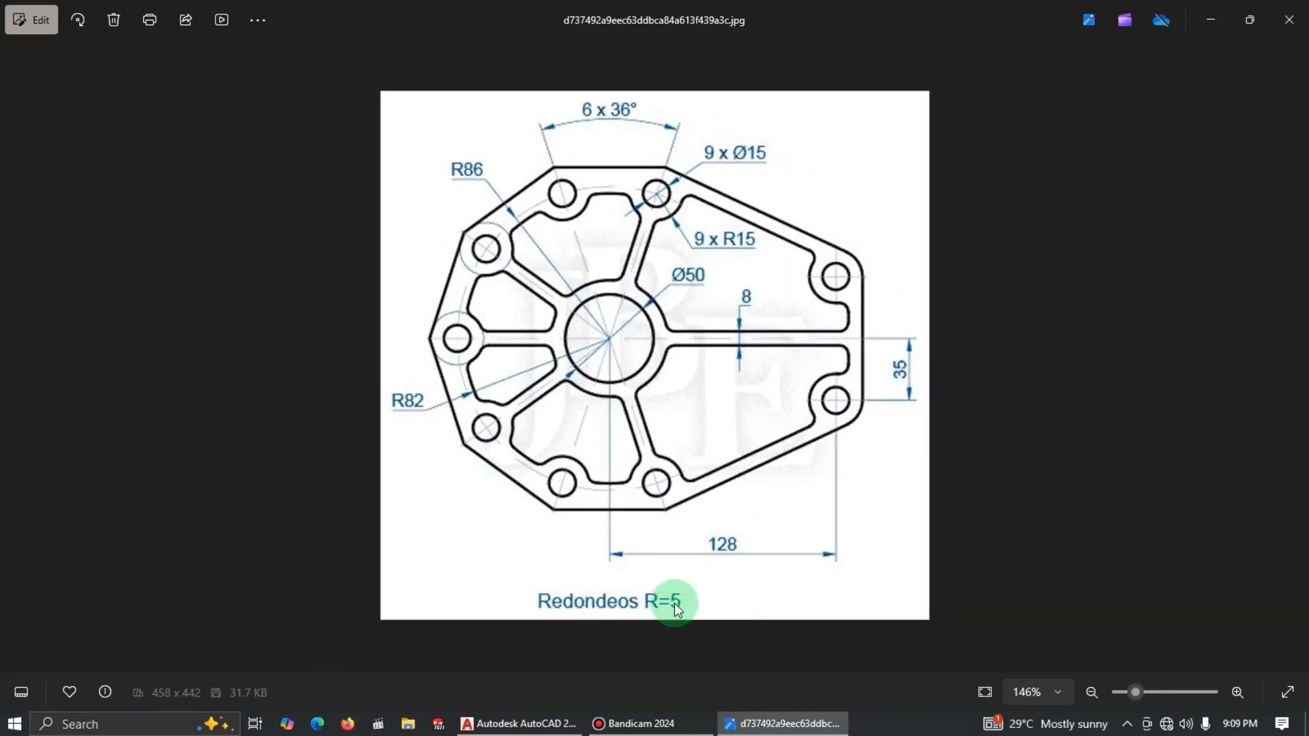
pyautogui.scroll(1, 693, 176)
pyautogui.scroll(1, 693, 176)
pyautogui.hotkey('alt', 'Tab')
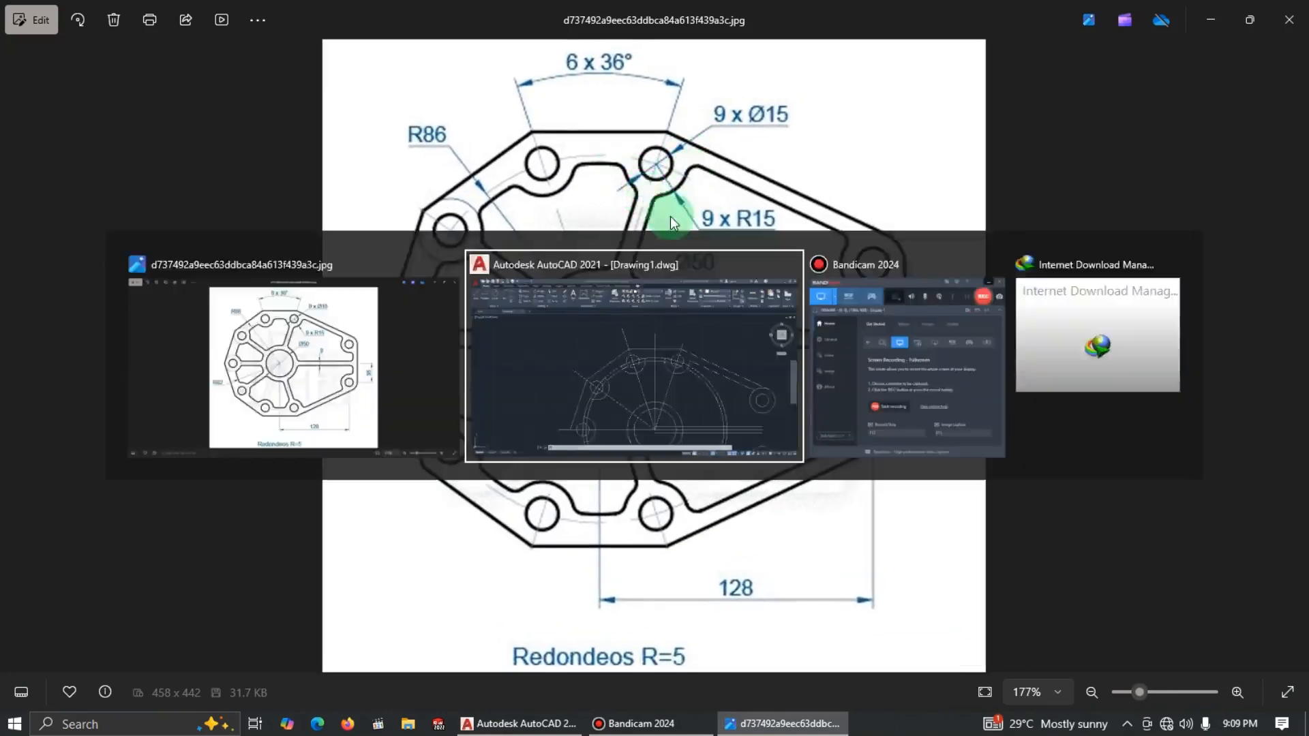
pyautogui.scroll(2, 795, 326)
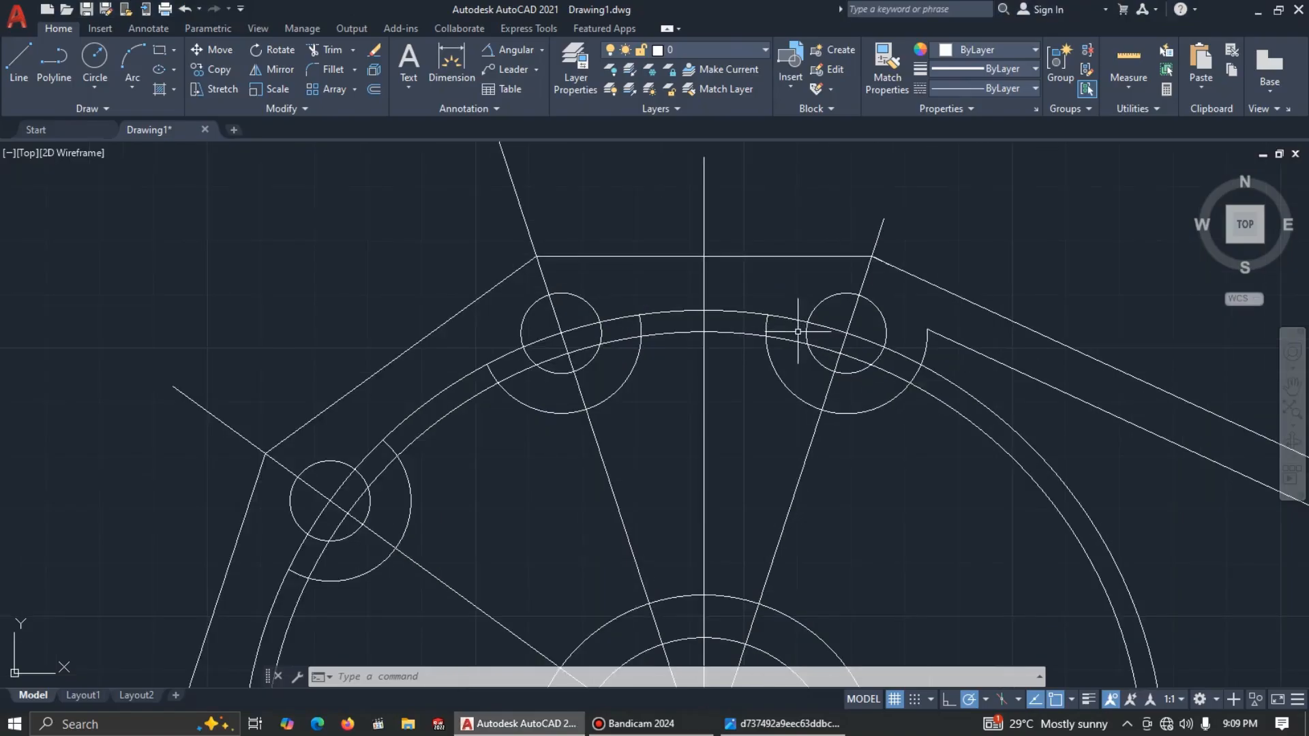
pyautogui.hotkey('alt', 'Tab')
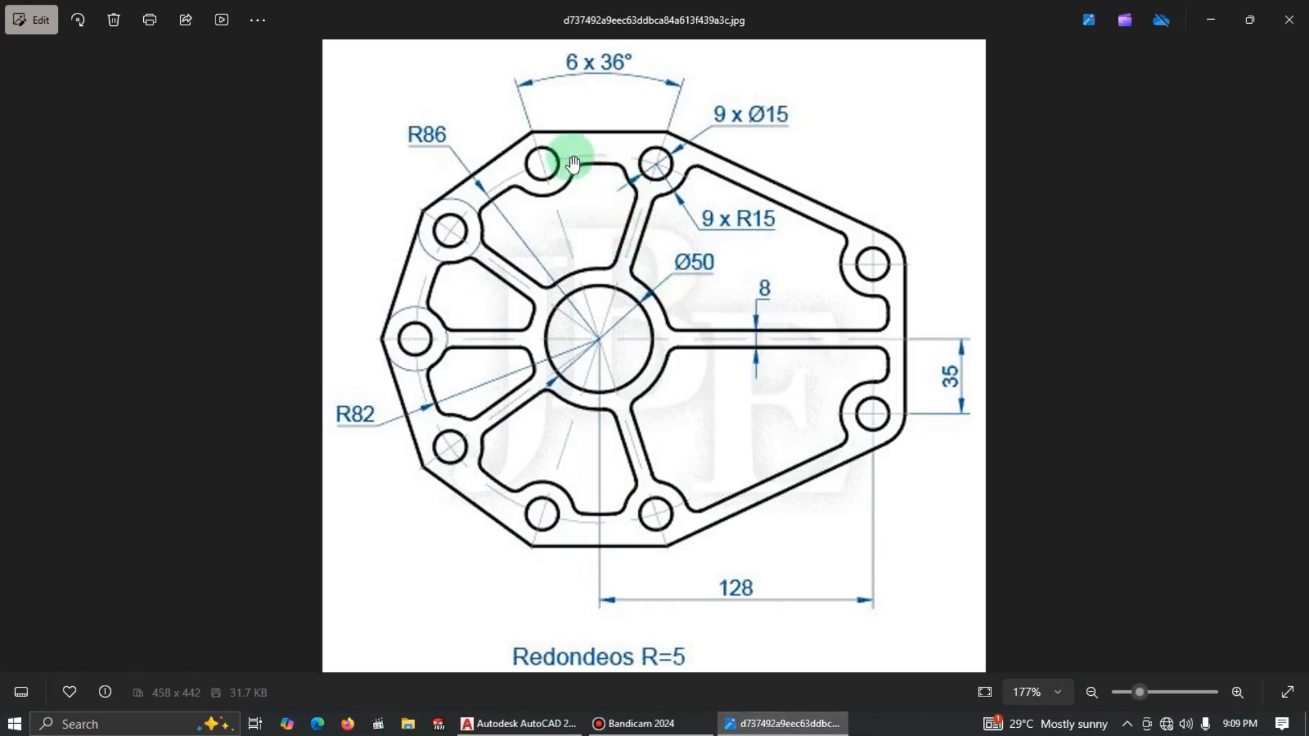
pyautogui.hotkey('alt', 'Tab')
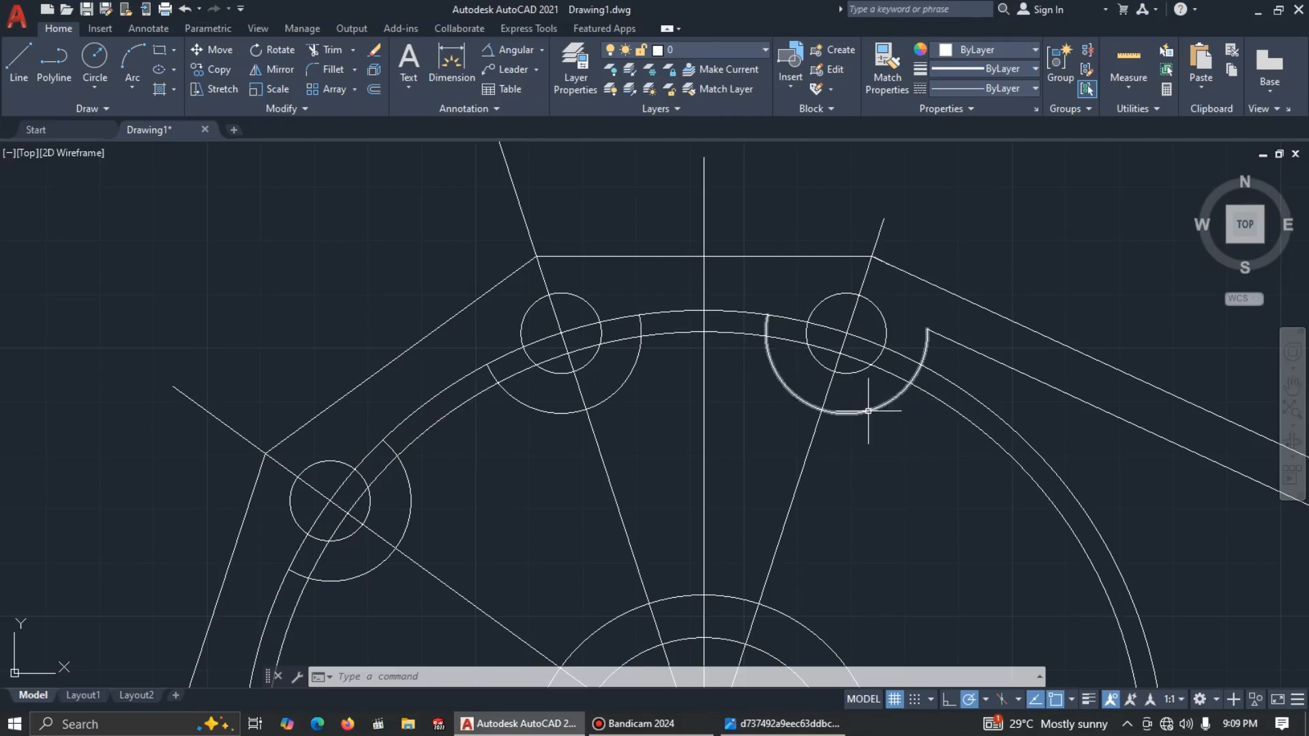
# Step: Trim away the outer large circle clockwise from the small hole on the 72° line round to the 144° line
pyautogui.write('tr')
pyautogui.press('Return')
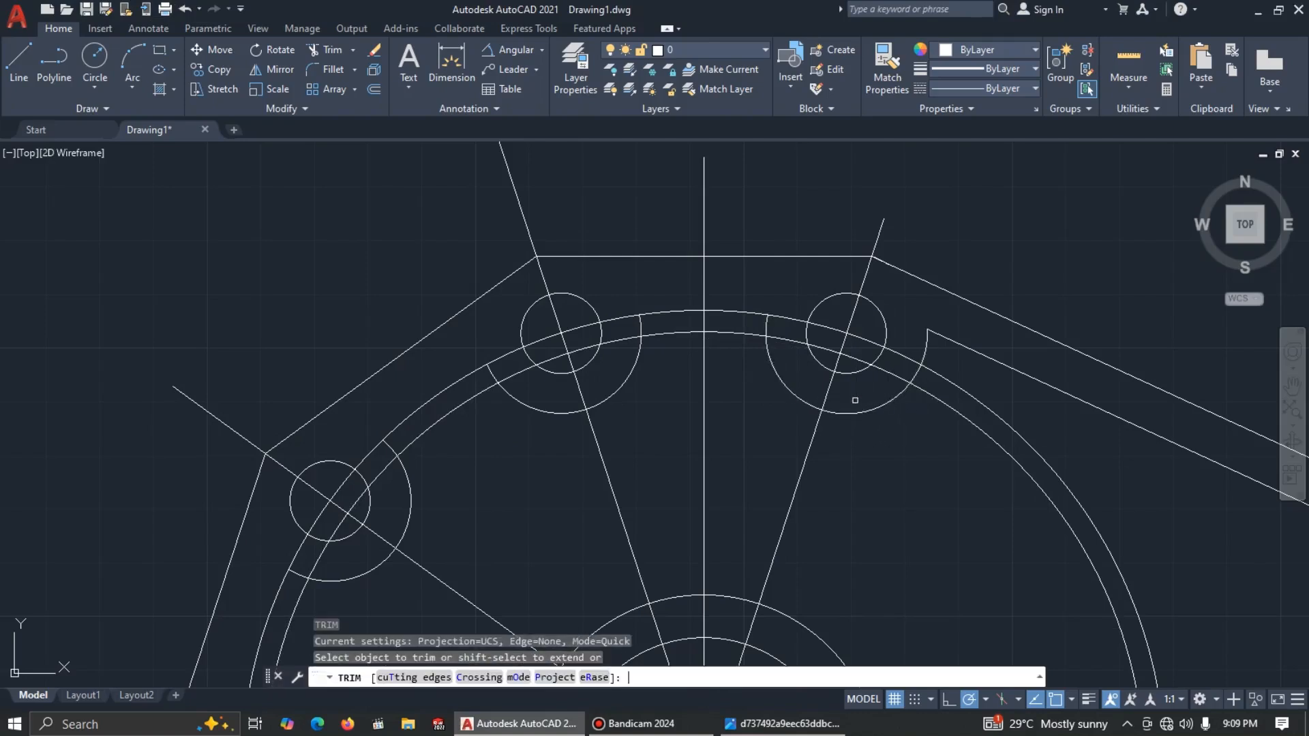
pyautogui.click(902, 356)
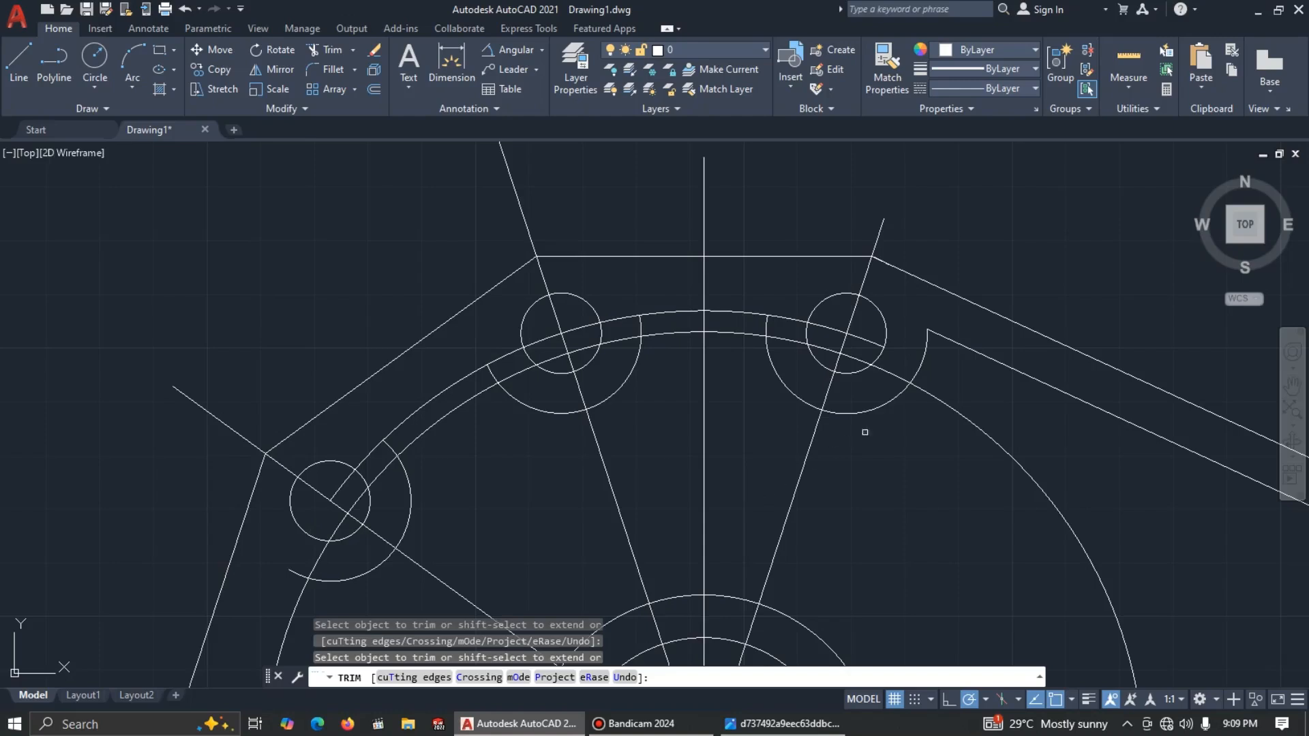
pyautogui.press('Escape')
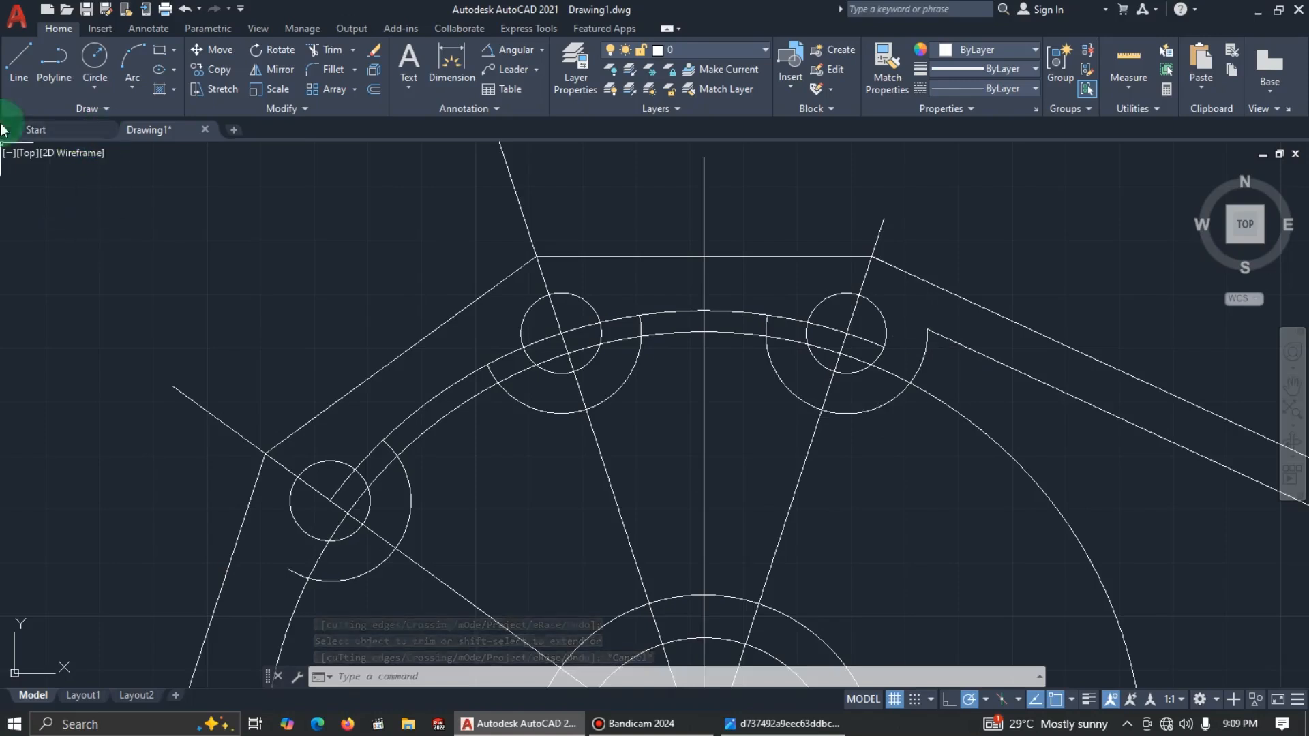
# Step: Draw a radius 5 circle tangent to the 72° boss arc and the inner offset line, using the tangent-tangent-radius method
pyautogui.click(94, 87)
pyautogui.click(119, 289)
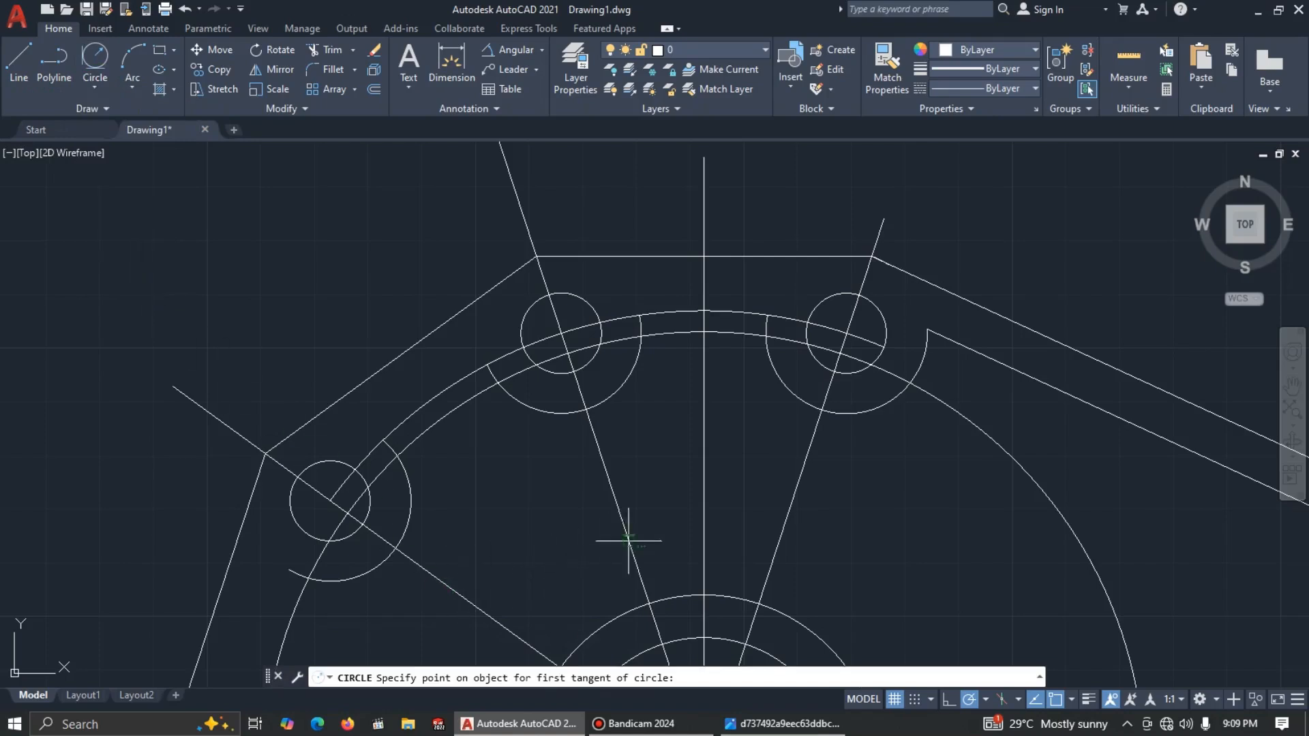
pyautogui.click(383, 686)
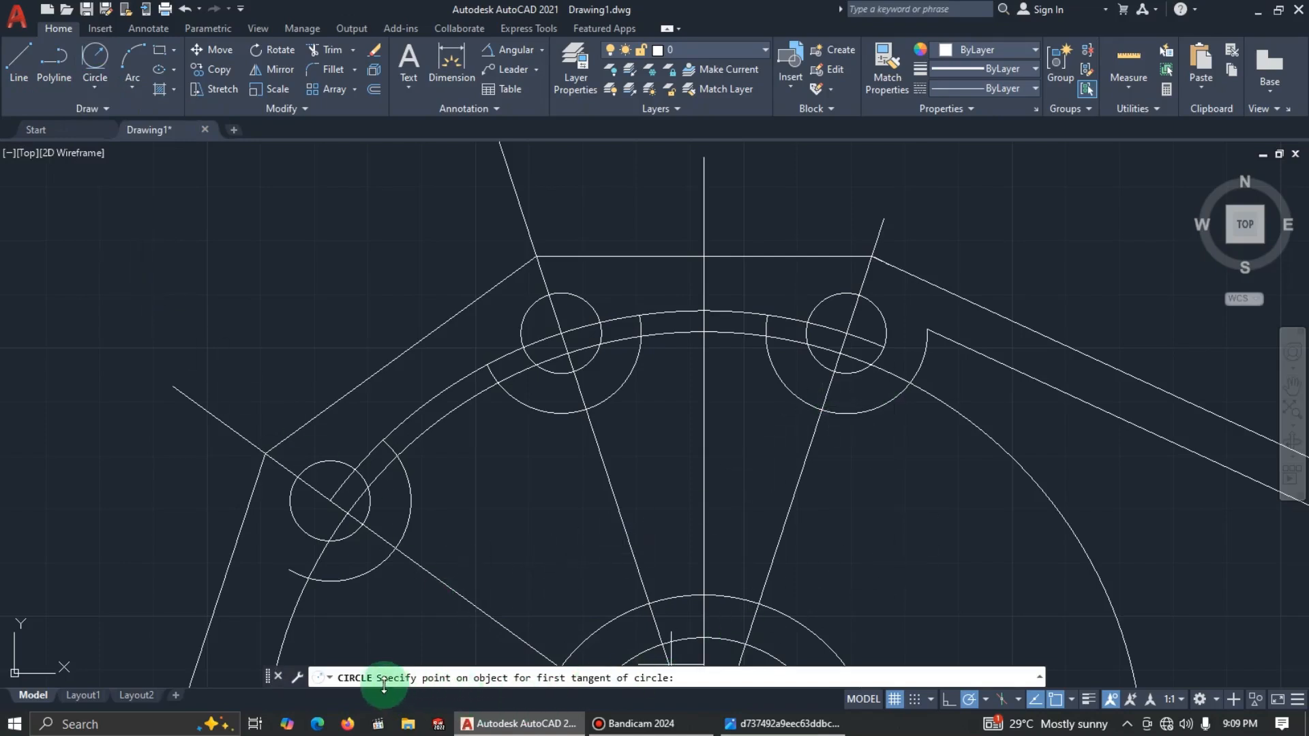
pyautogui.click(923, 366)
pyautogui.click(958, 346)
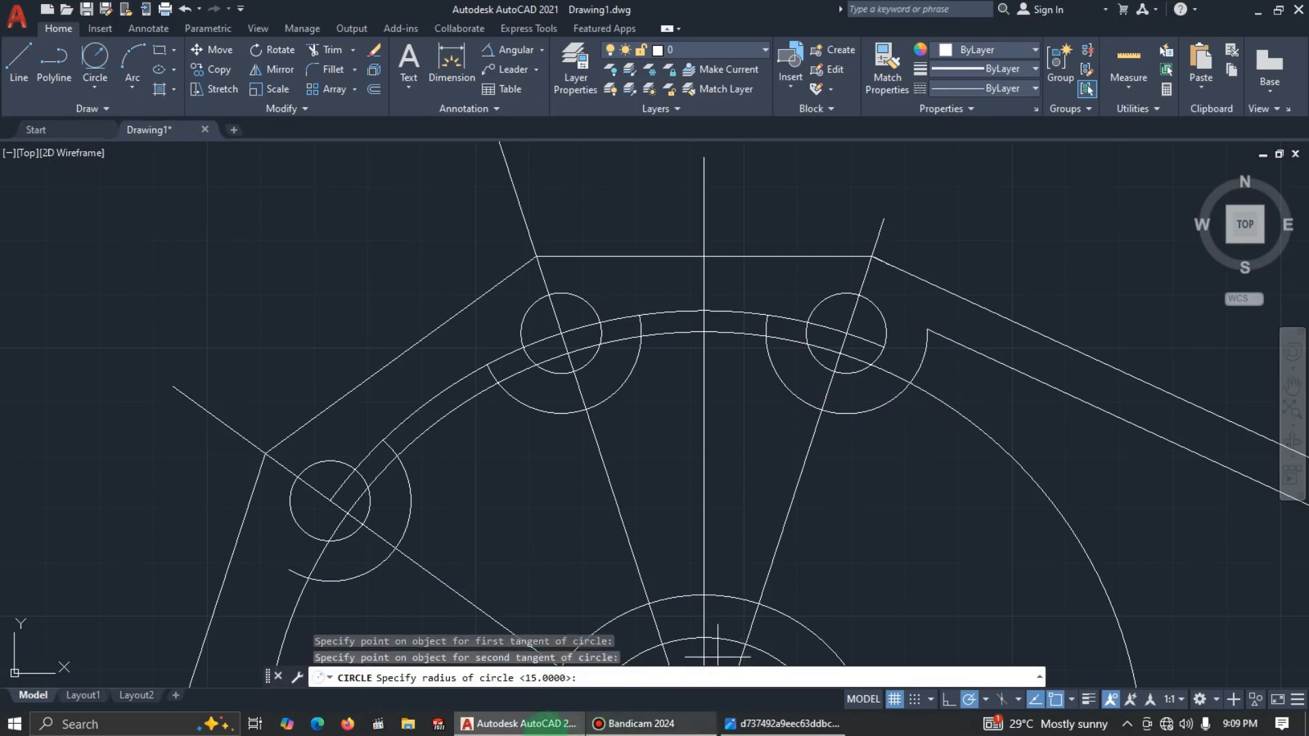
pyautogui.click(592, 673)
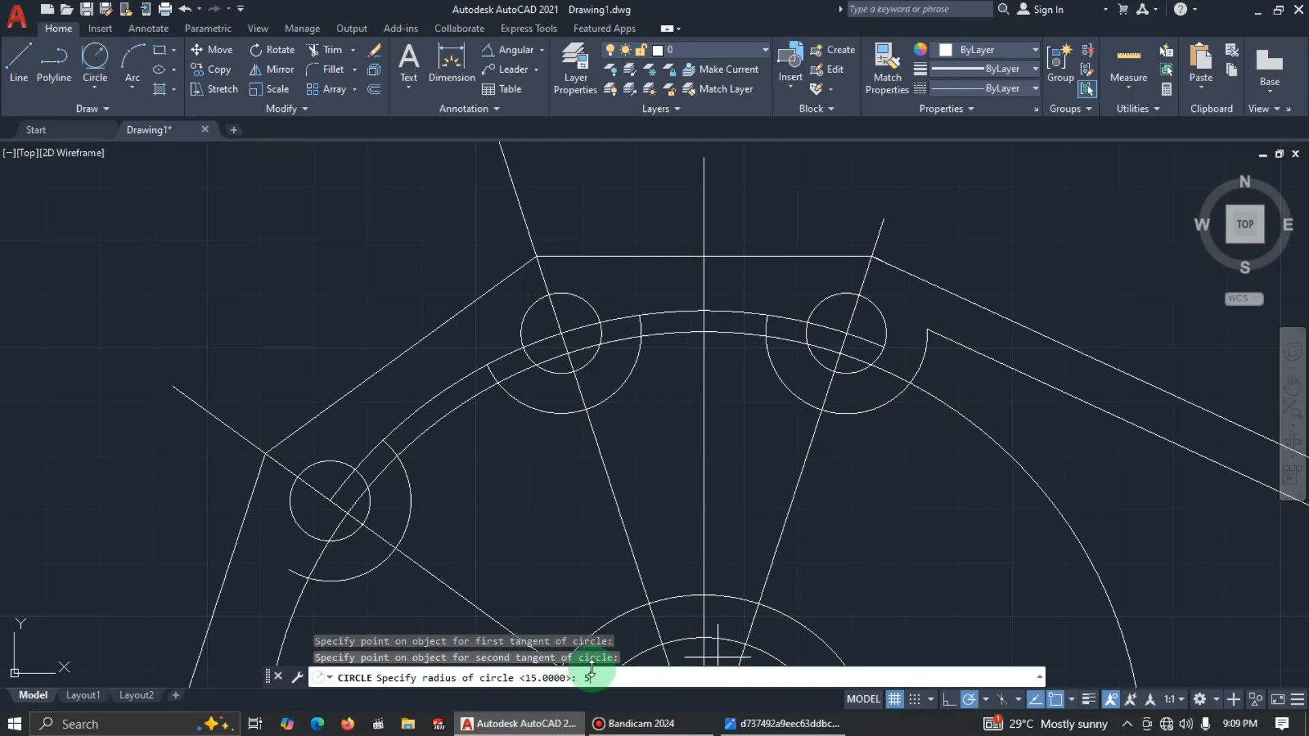
pyautogui.press('Return')
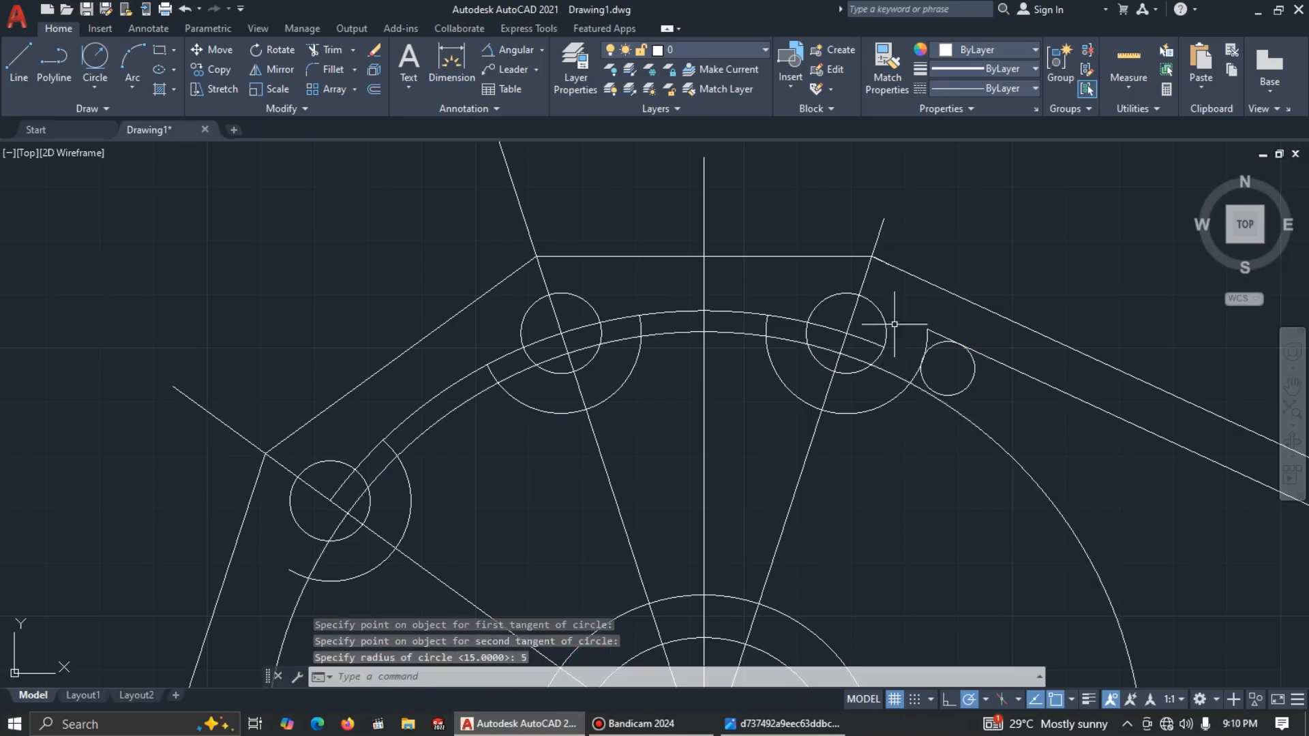
# Step: Trim the sharp corner and the unneeded part of the radius 5 circle, leaving a rounded transition from boss to offset line
pyautogui.write('tr')
pyautogui.press('Return')
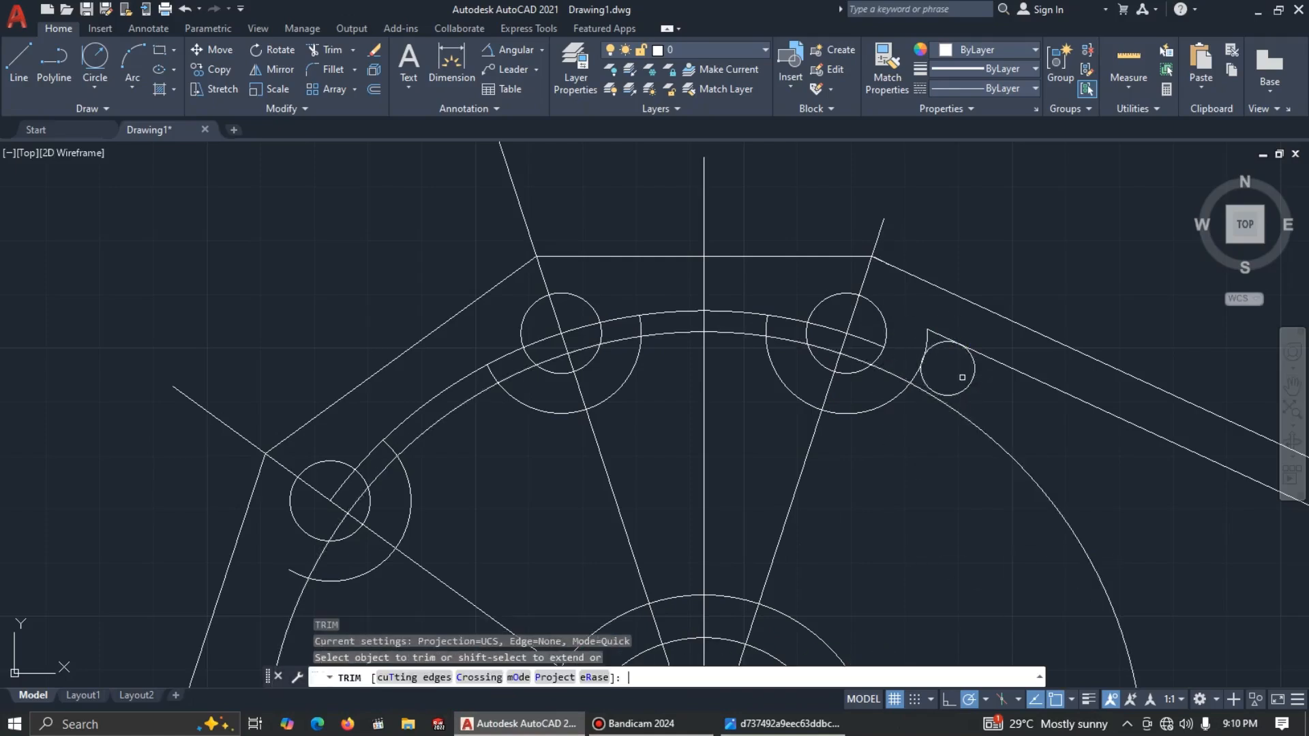
pyautogui.moveTo(948, 319); pyautogui.dragTo(919, 342)
pyautogui.click(973, 378)
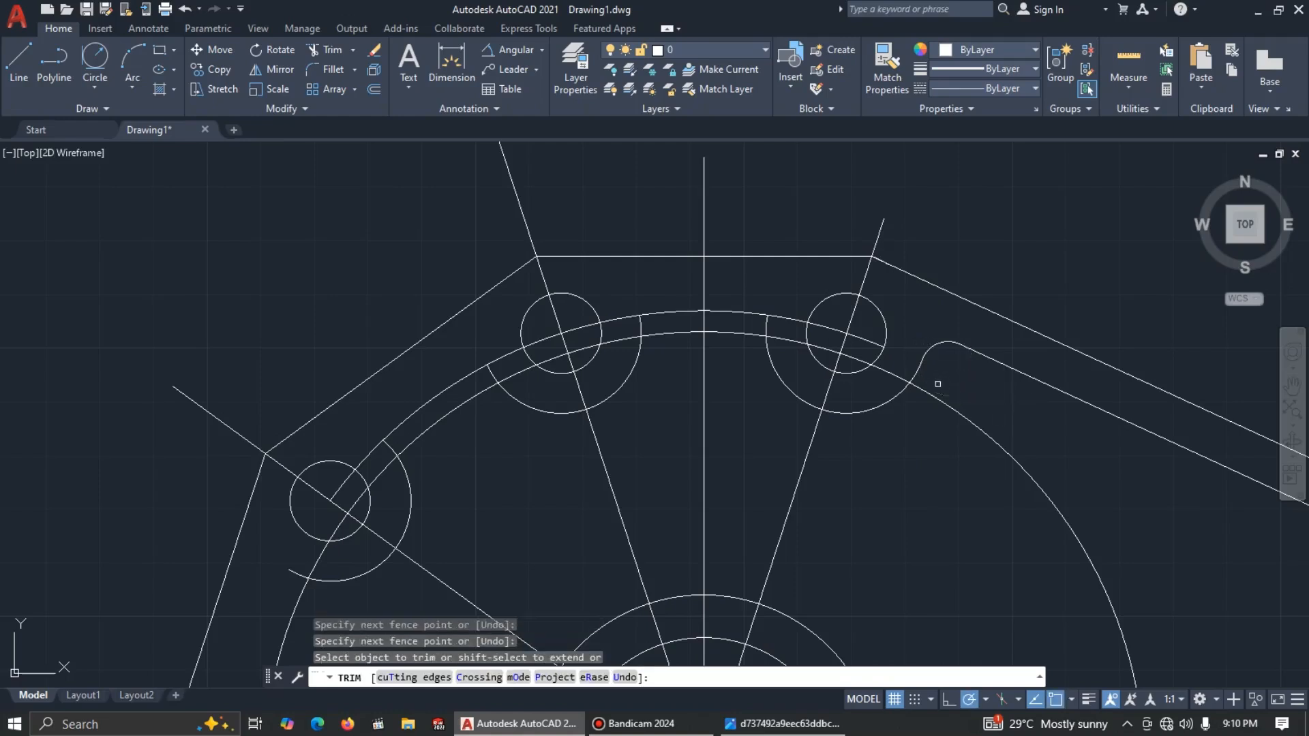
# Step: Trim the outer large arc back to the near end of the 72° boss arc, comparing with the reference image
pyautogui.click(838, 332)
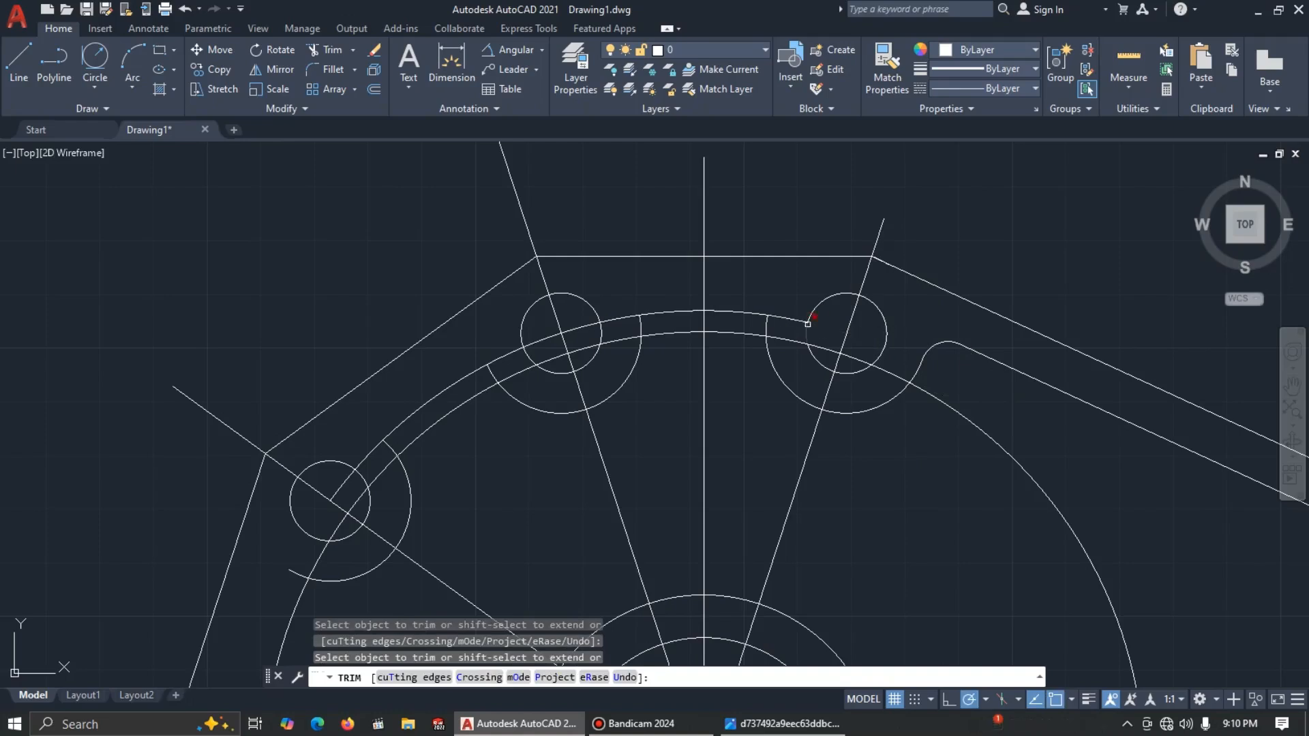
pyautogui.hotkey('alt', 'Tab')
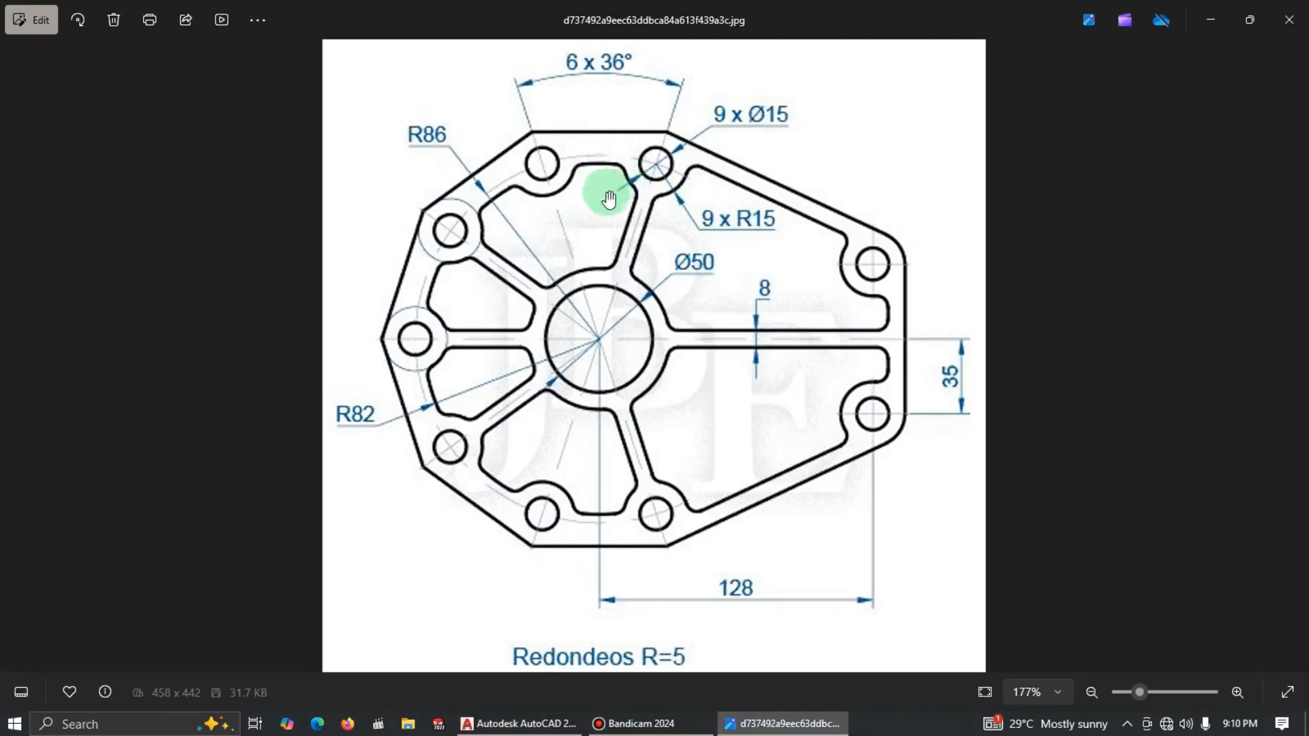
pyautogui.hotkey('alt', 'Tab')
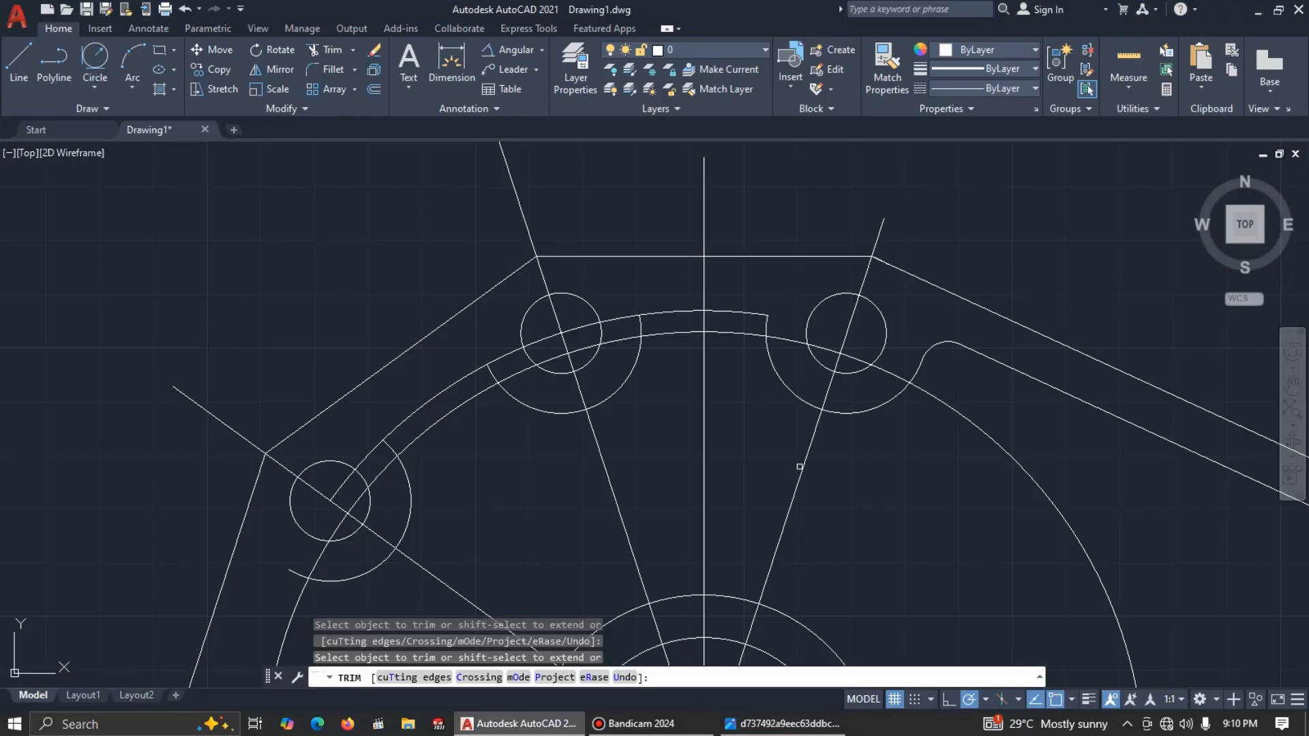
# Step: Offset the 72° radial line by 4 to both sides, checking the rib in the reference image
pyautogui.press('Escape')
pyautogui.scroll(-2, 815, 470)
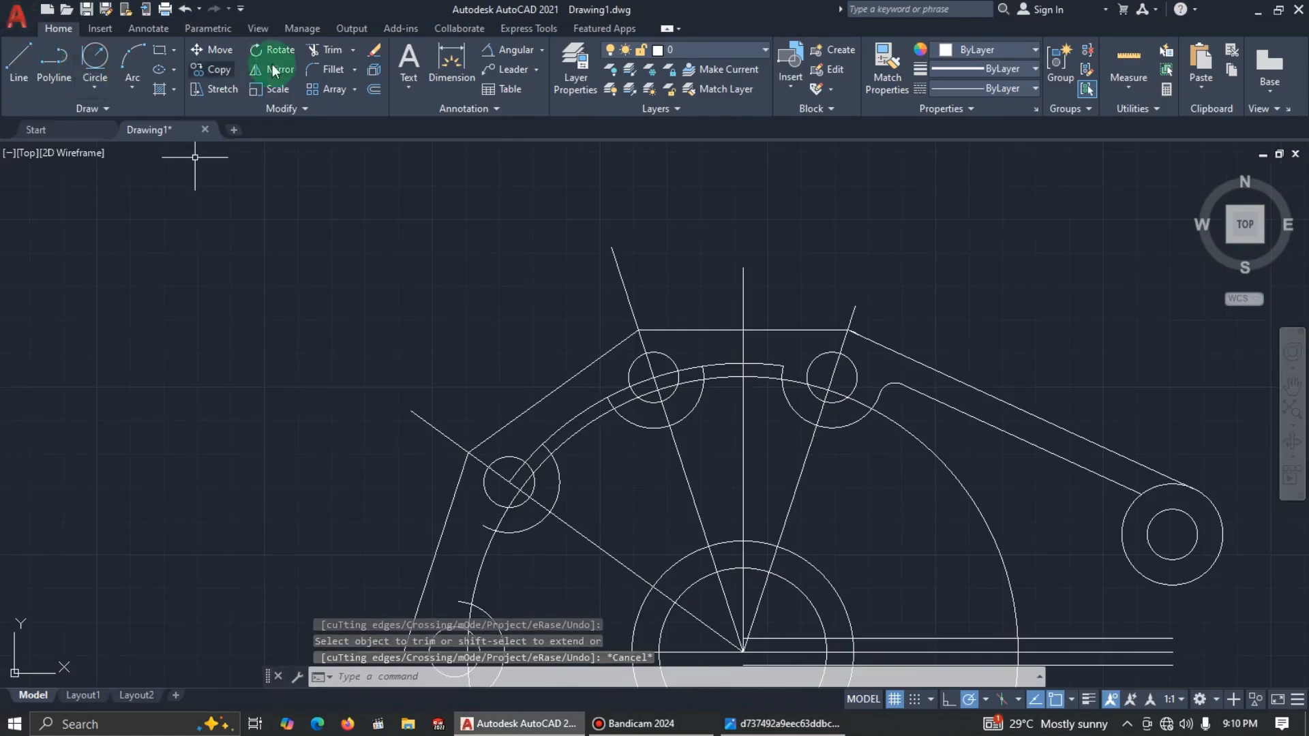
pyautogui.hotkey('alt', 'Tab')
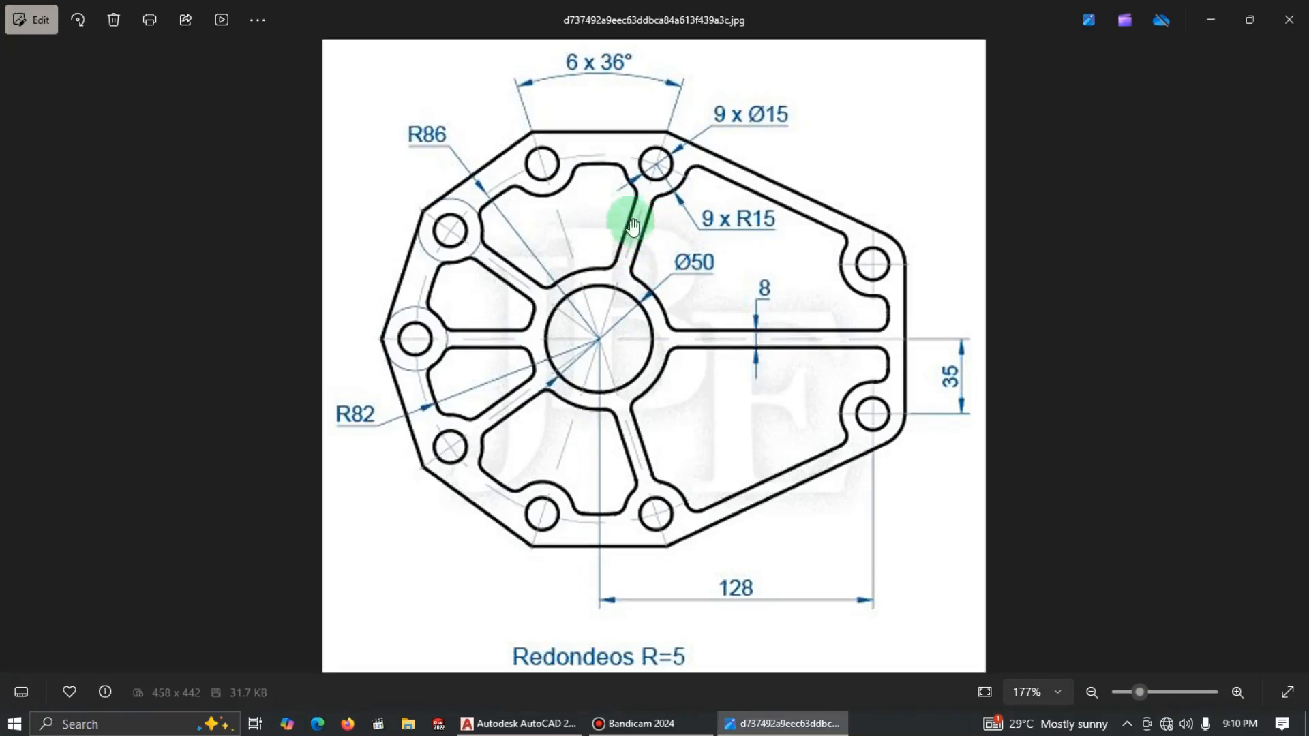
pyautogui.hotkey('alt', 'Tab')
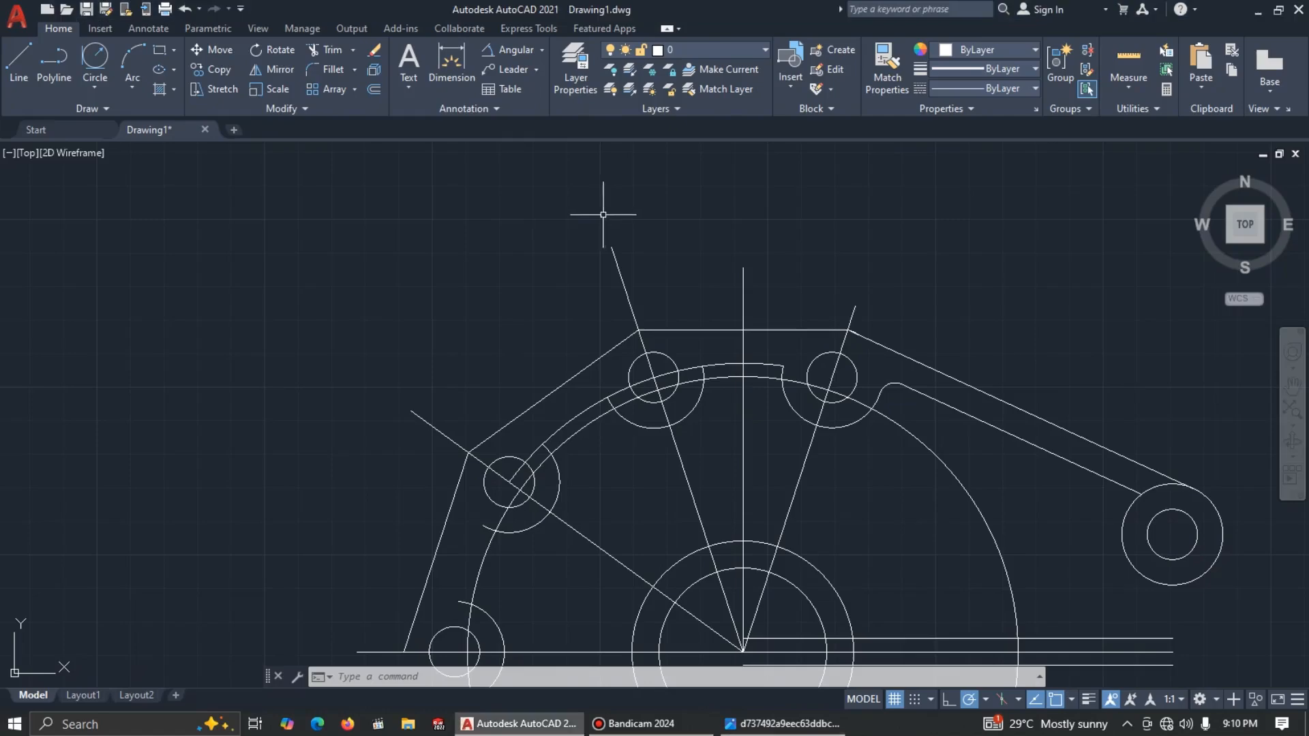
pyautogui.click(377, 90)
pyautogui.scroll(-3, 764, 341)
pyautogui.moveTo(789, 356); pyautogui.dragTo(700, 324, button='middle')
pyautogui.scroll(2, 700, 324)
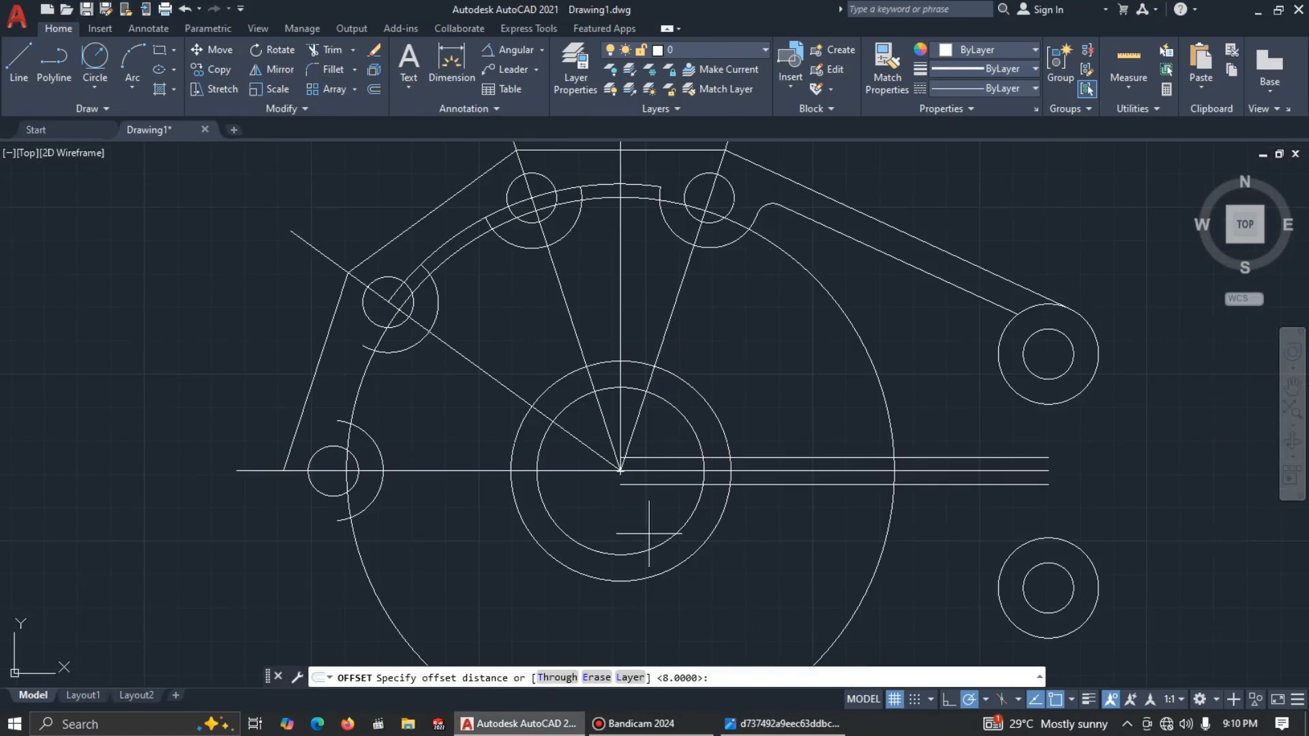
pyautogui.press('Return')
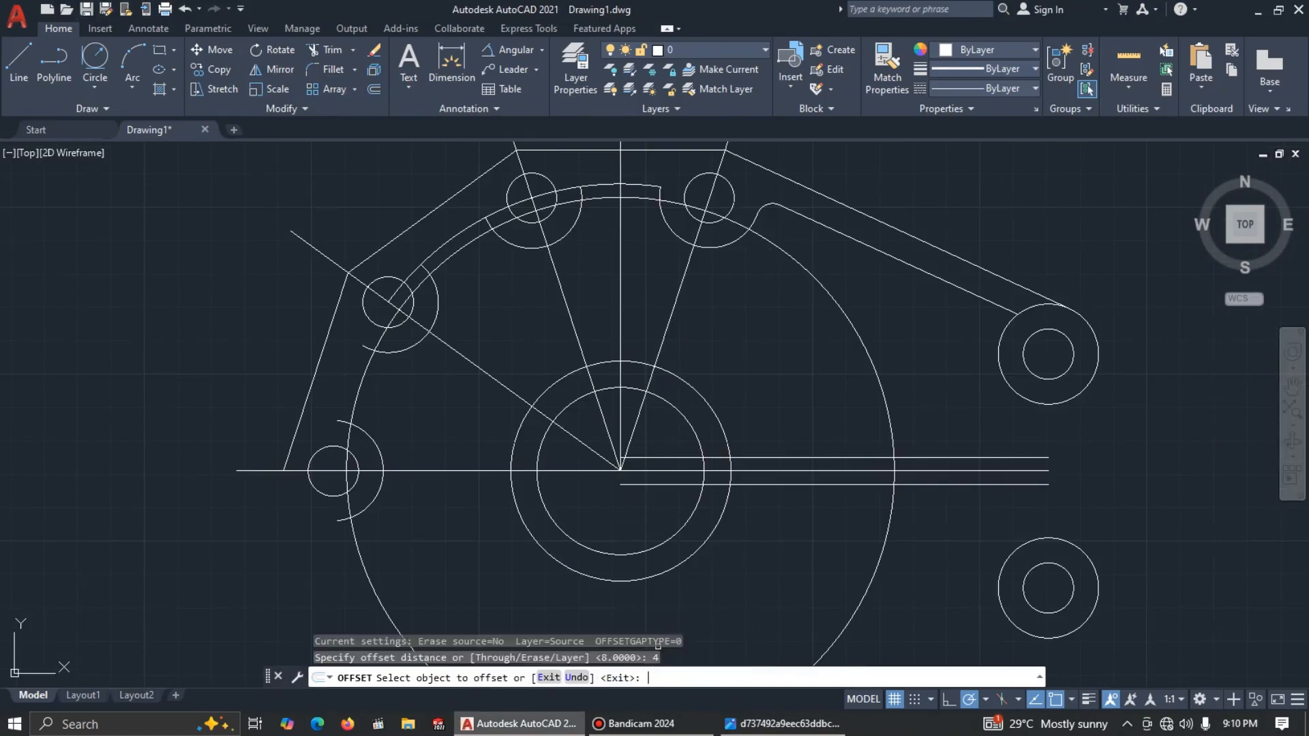
pyautogui.click(663, 338)
pyautogui.click(721, 302)
pyautogui.click(686, 279)
pyautogui.click(652, 276)
pyautogui.press('Return')
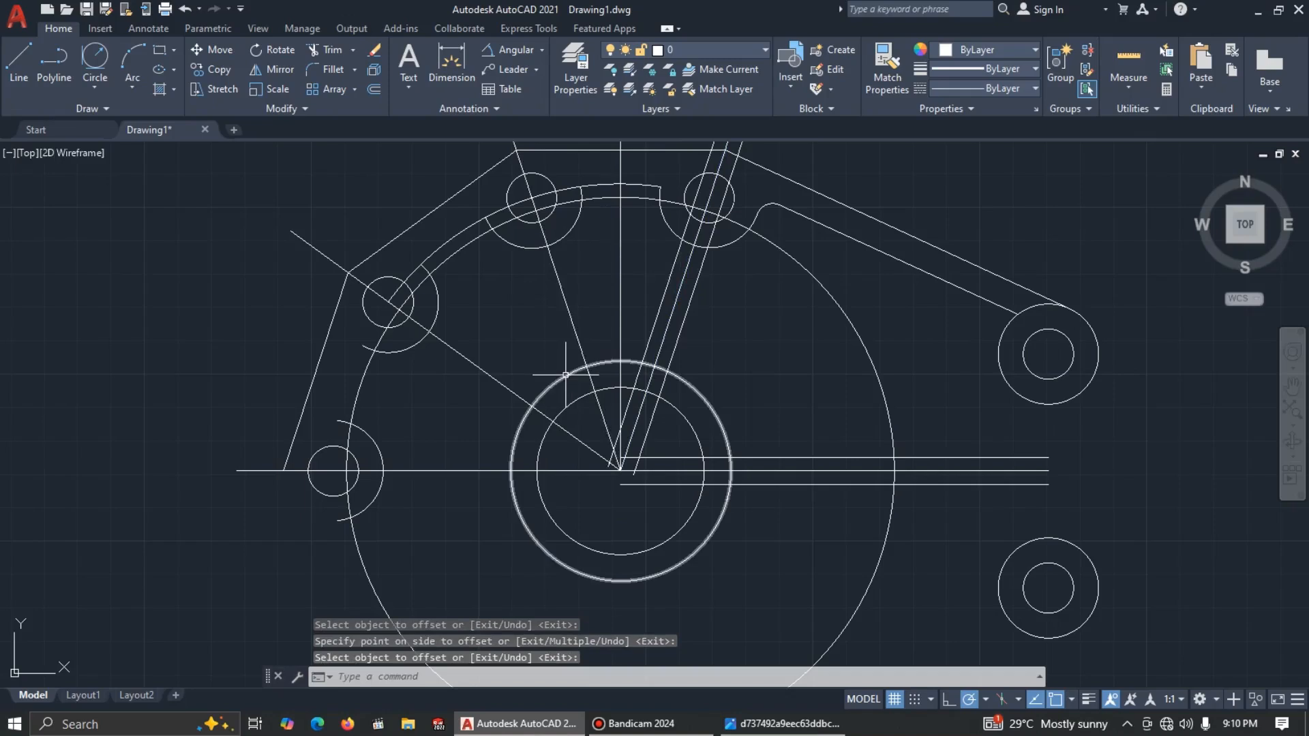
# Step: Offset the 108° radial line by 4 to both sides to form the next rib
pyautogui.press('Return')
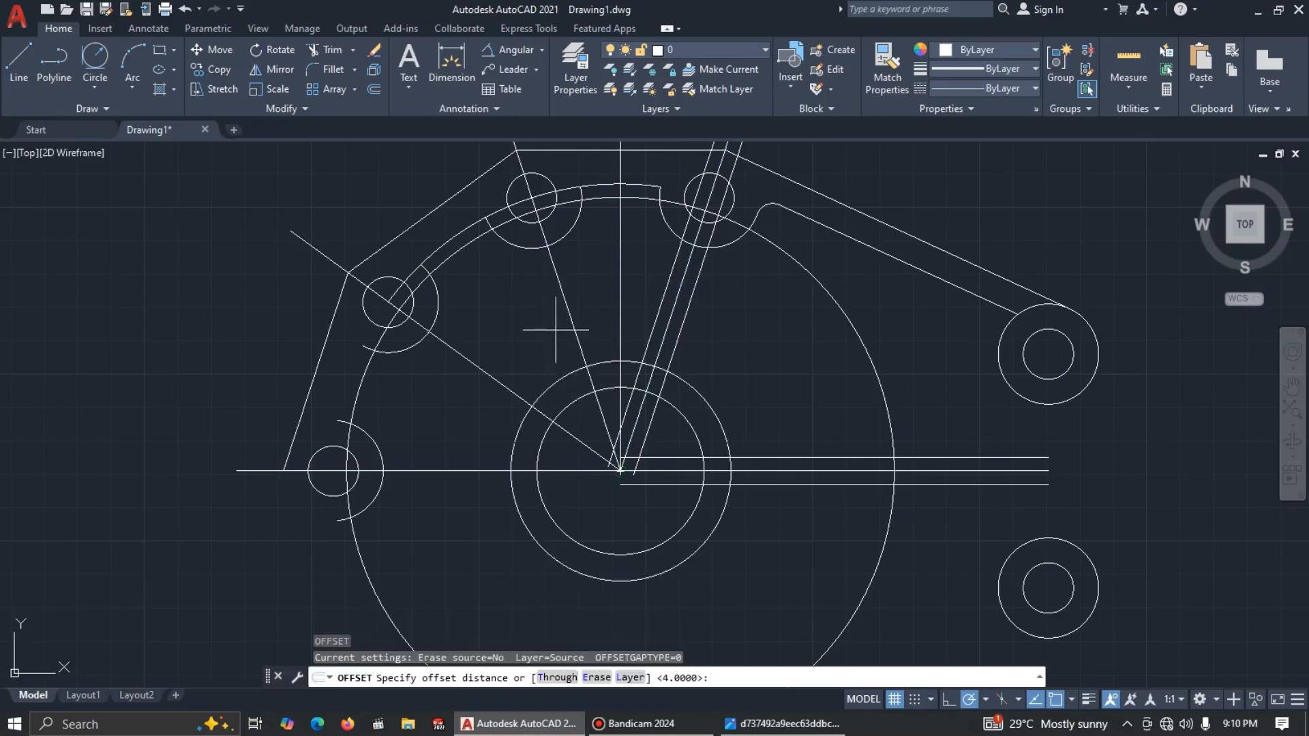
pyautogui.press('Return')
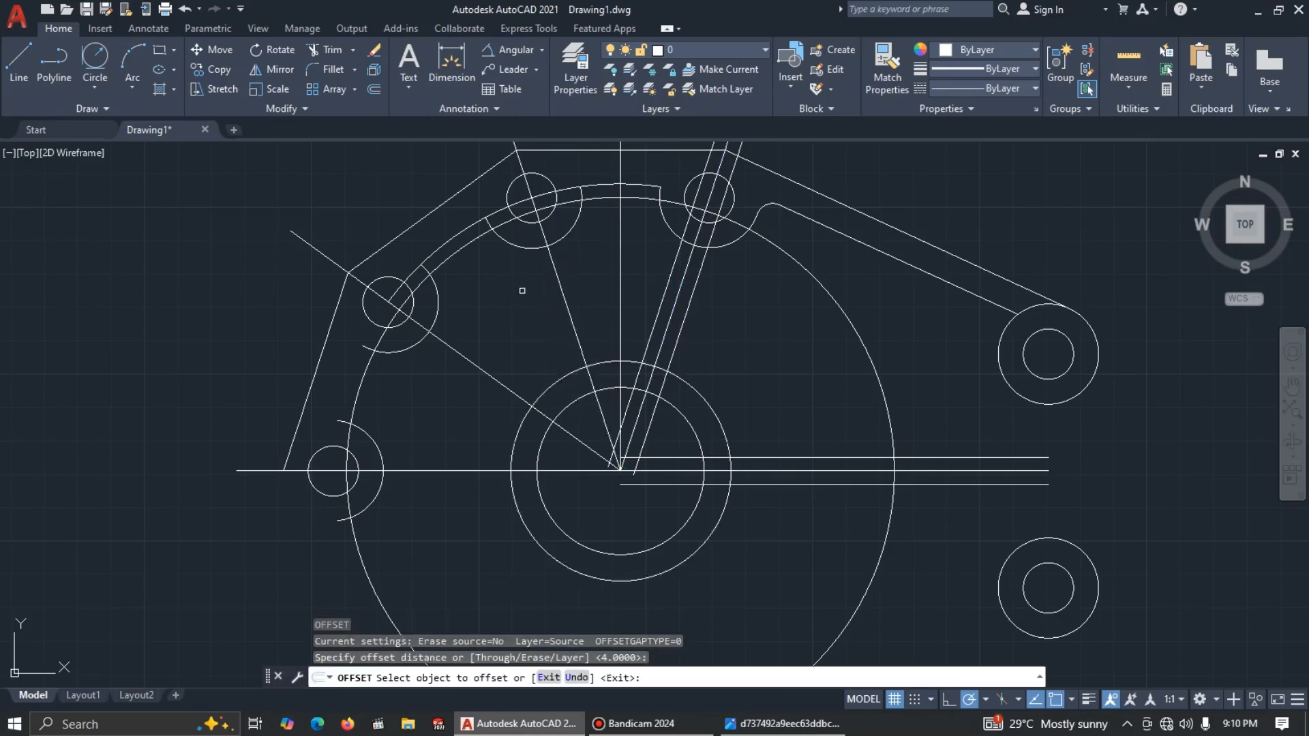
pyautogui.click(557, 276)
pyautogui.click(581, 273)
pyautogui.click(558, 287)
pyautogui.click(531, 303)
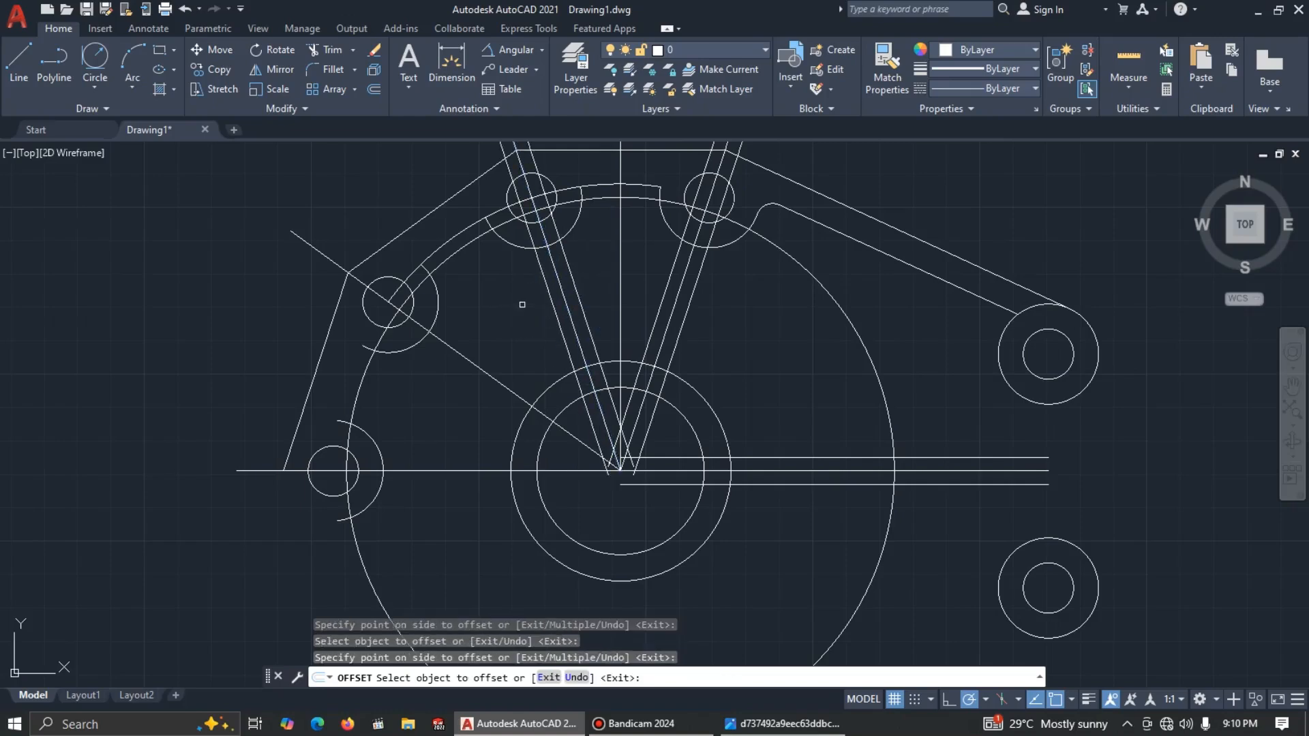
pyautogui.press('Return')
# Step: Offset the 144° radial line by 4 to both sides
pyautogui.press('Return')
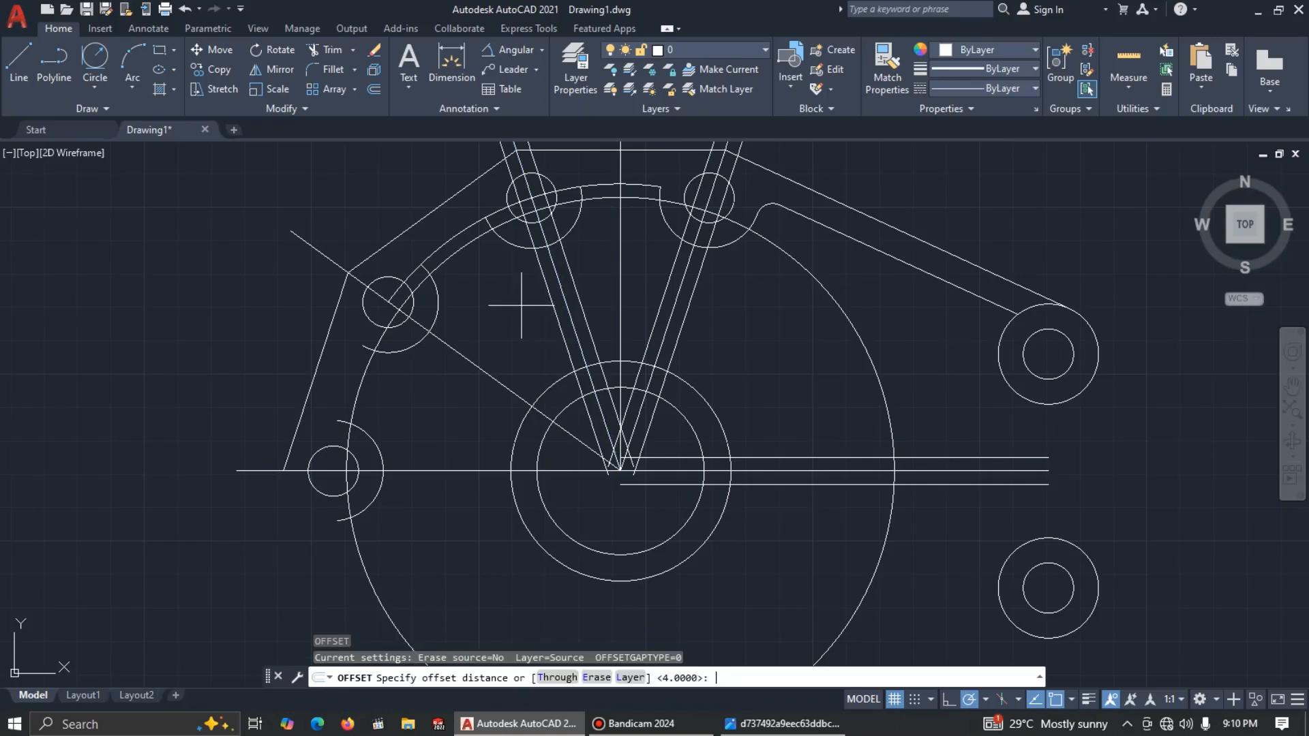
pyautogui.press('Return')
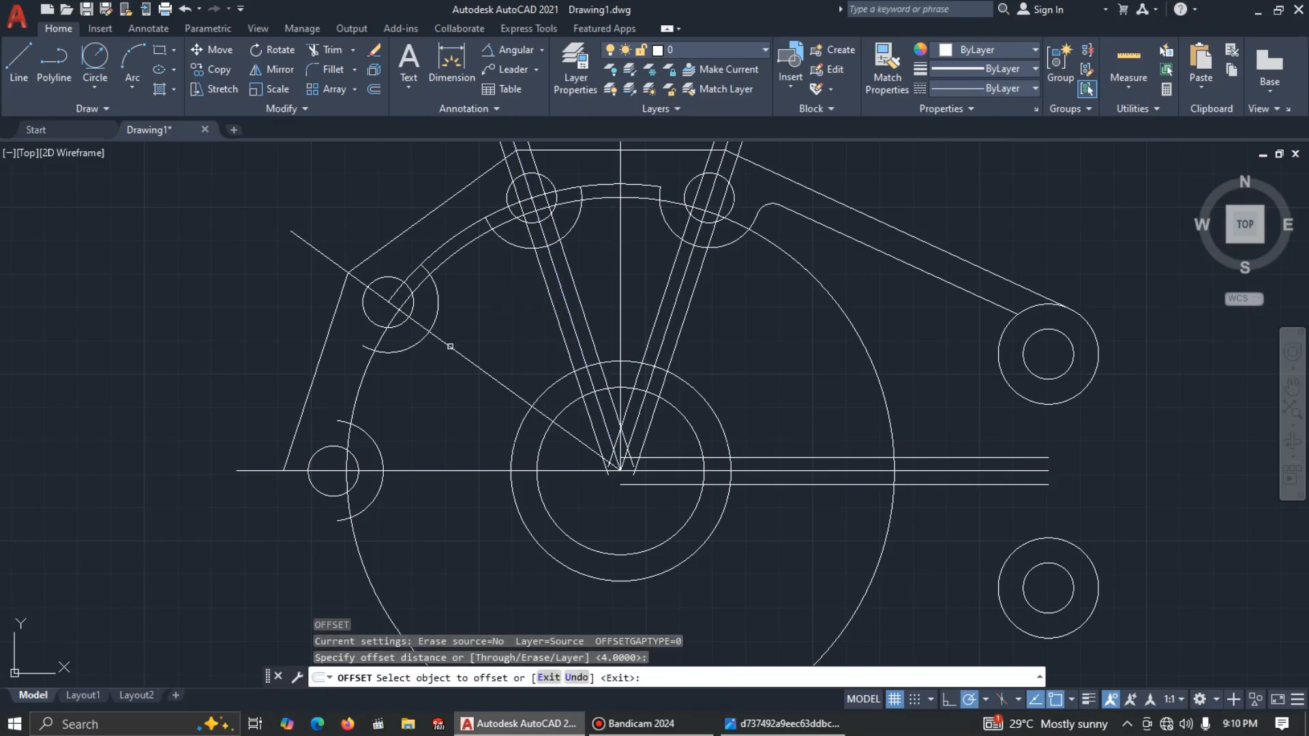
pyautogui.click(446, 348)
pyautogui.click(461, 333)
pyautogui.click(446, 352)
pyautogui.click(433, 372)
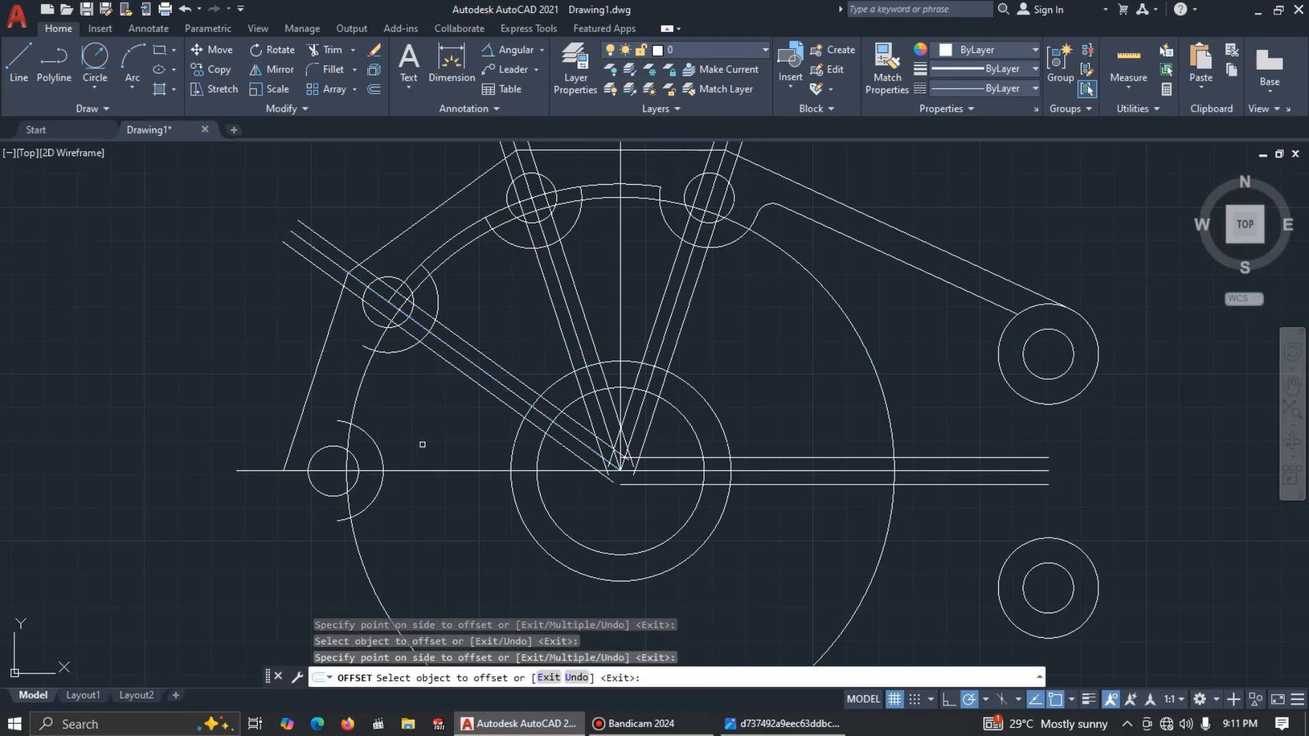
pyautogui.press('Return')
# Step: Offset the 180° horizontal centre line by 4 above and below, then end the Offset command
pyautogui.press('Return')
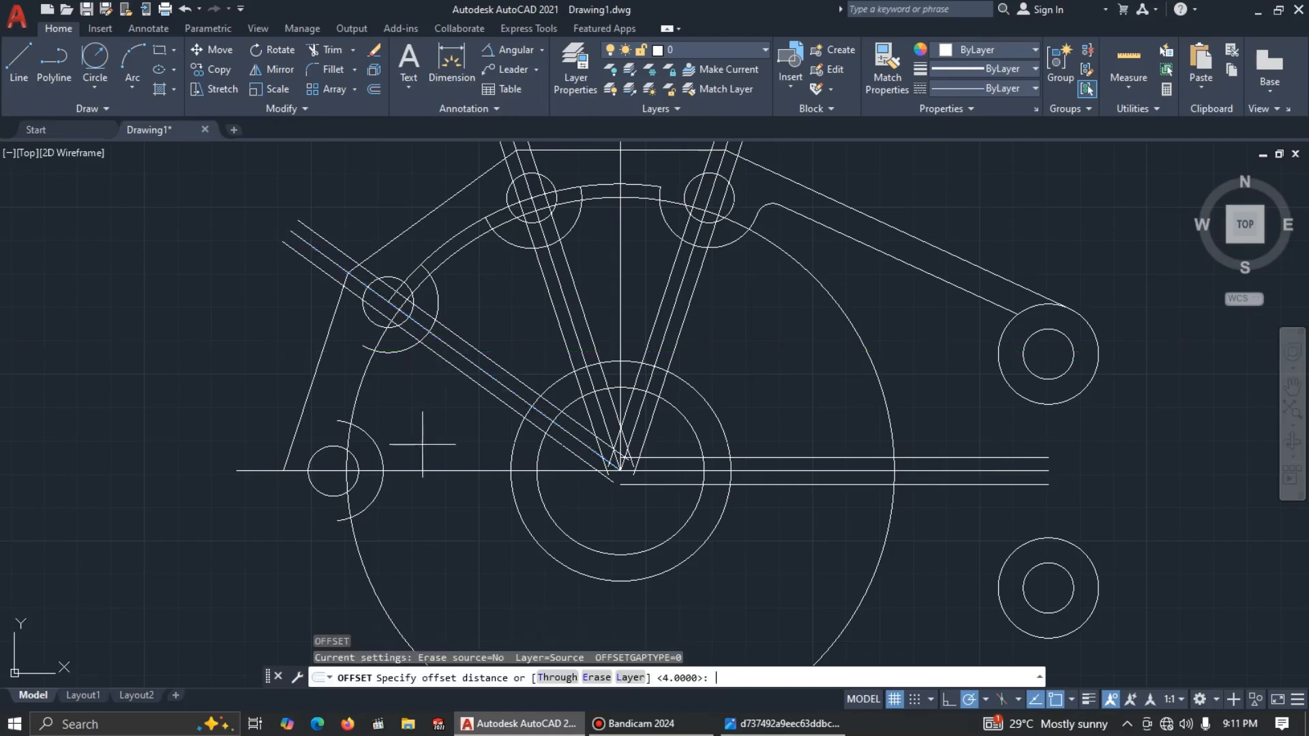
pyautogui.press('Return')
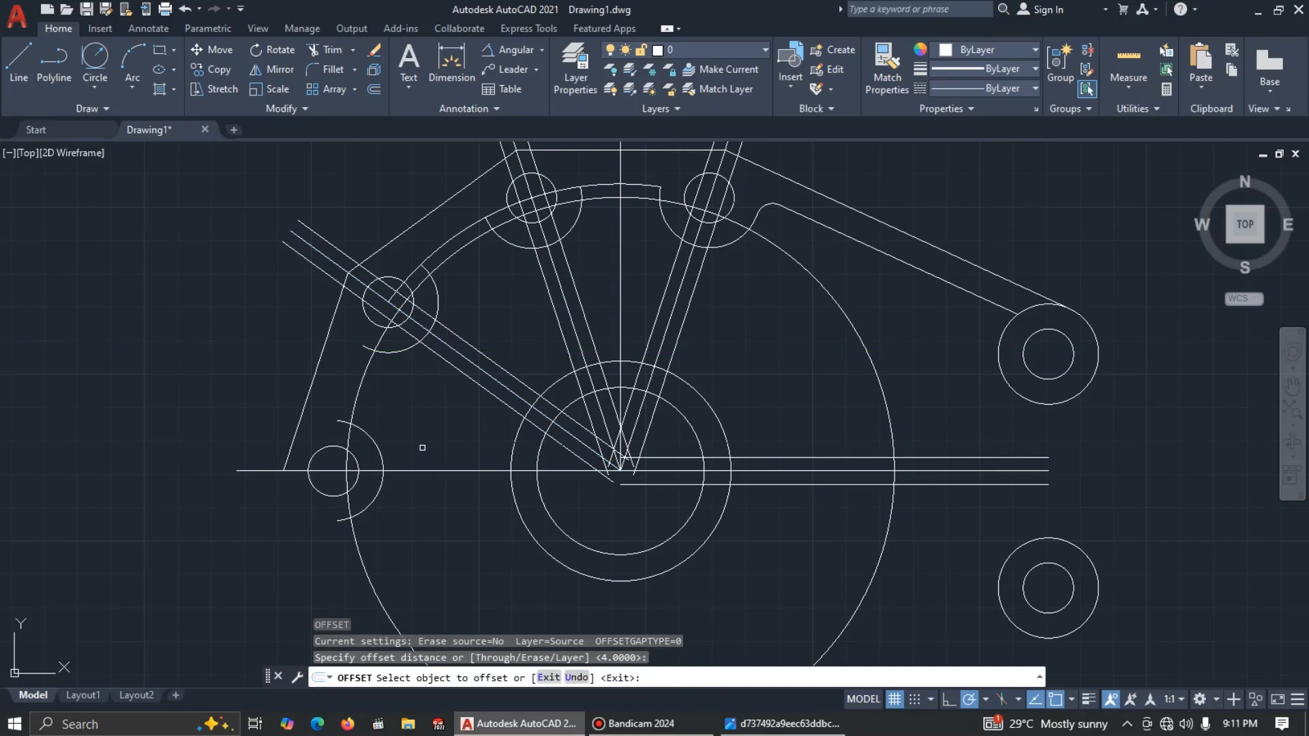
pyautogui.click(409, 471)
pyautogui.click(413, 441)
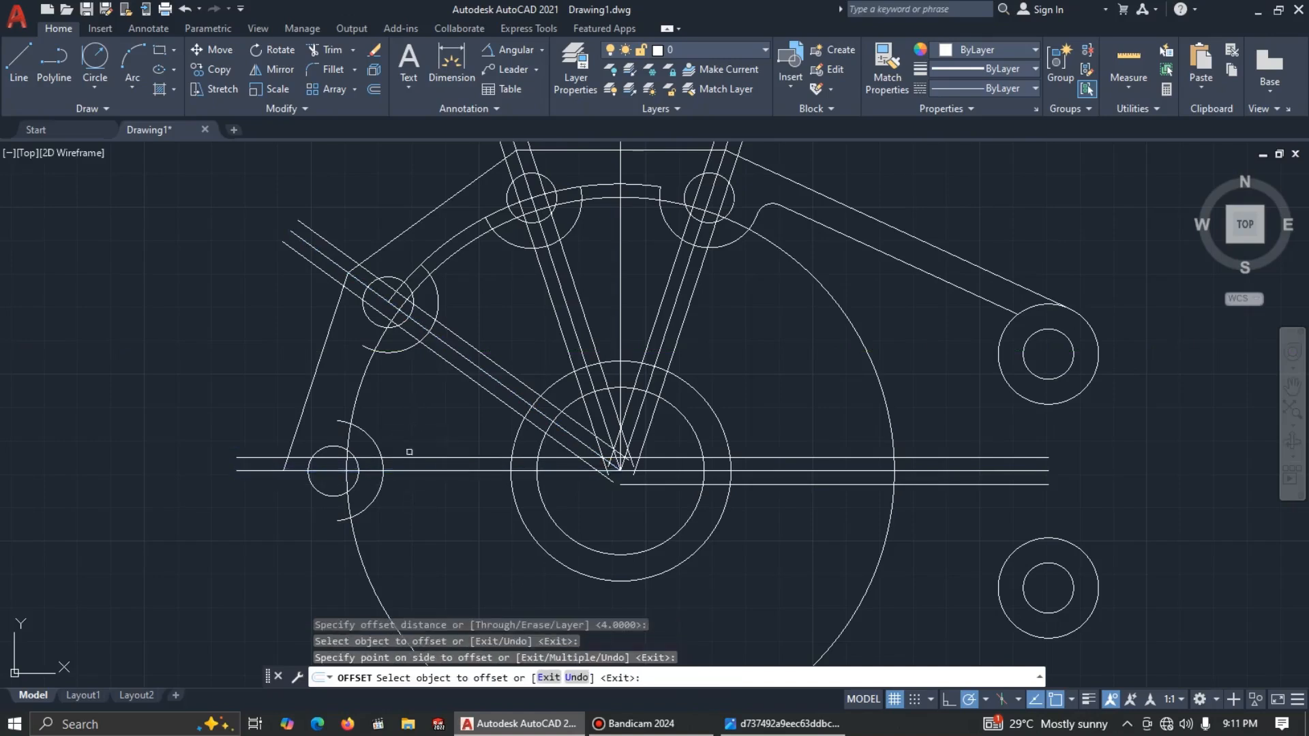
pyautogui.click(408, 471)
pyautogui.click(407, 513)
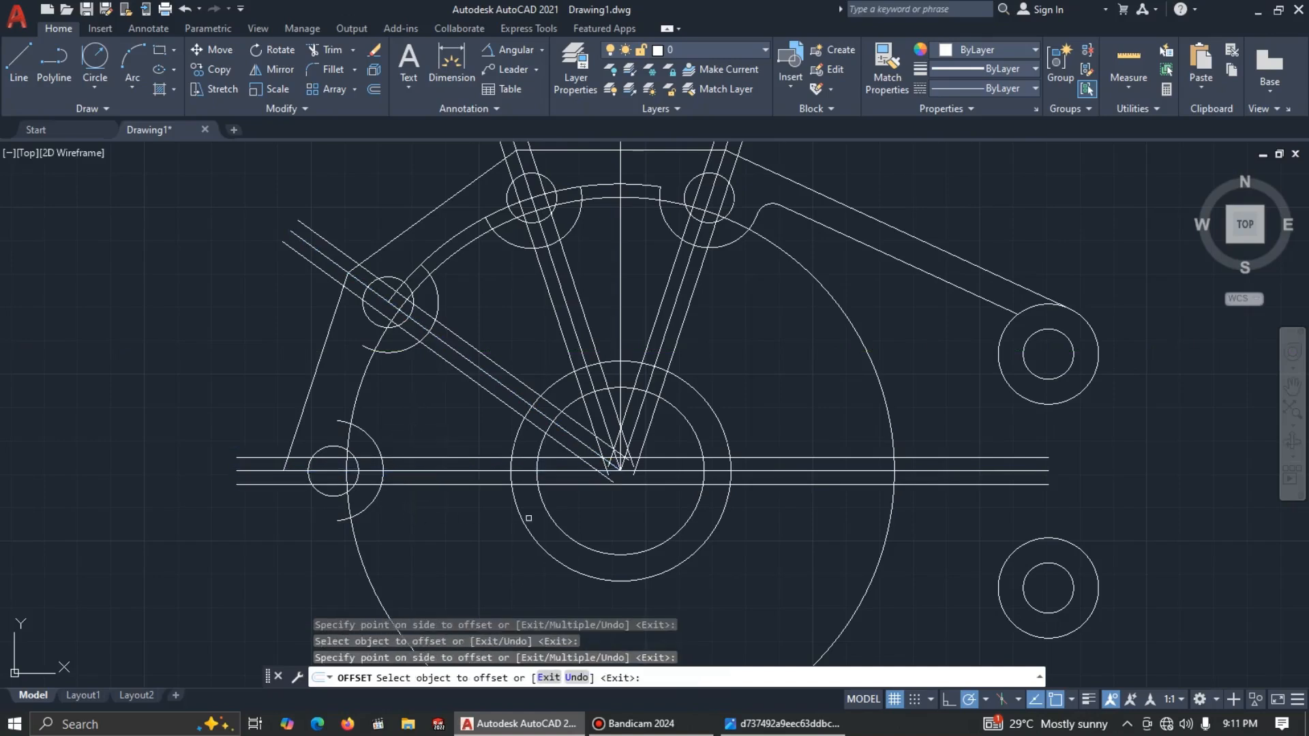
pyautogui.press('Escape')
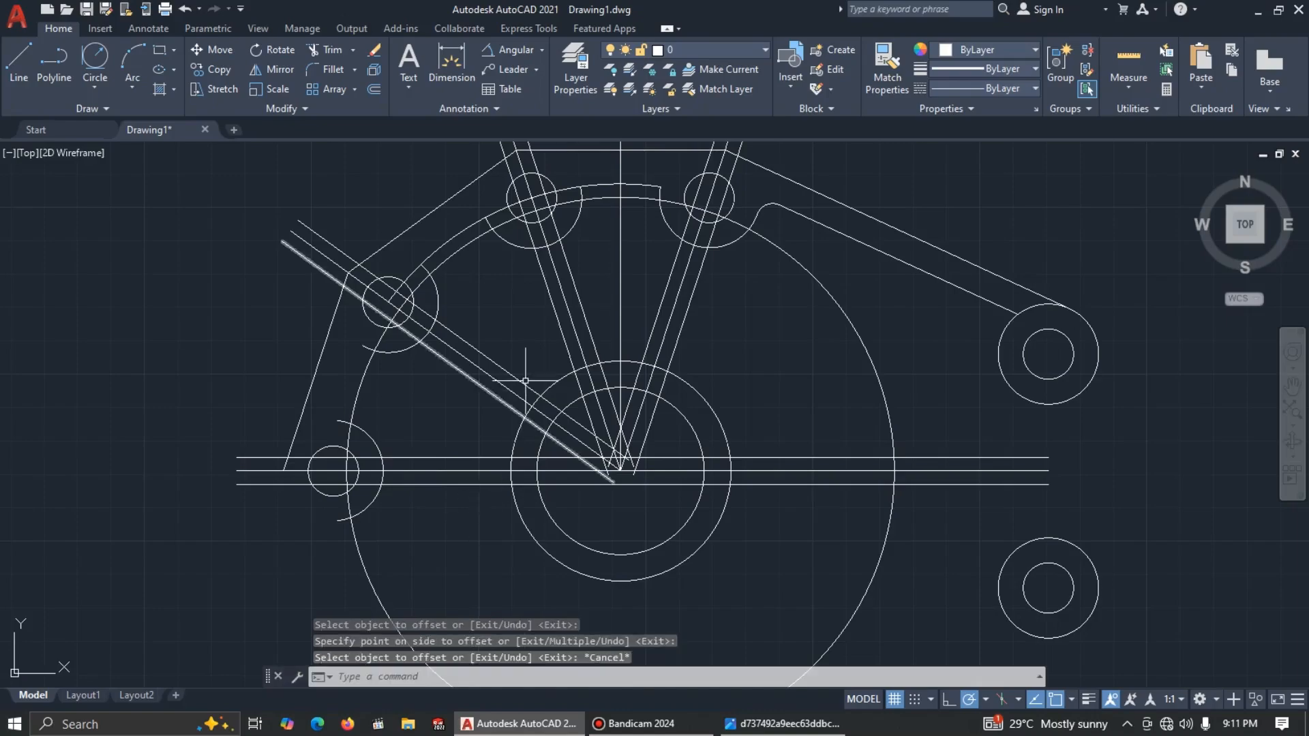
# Step: Following the reference image, draw a radius 5 tangent-tangent-radius circle between the 72° boss arc and the right-hand rib line
pyautogui.hotkey('alt', 'Tab')
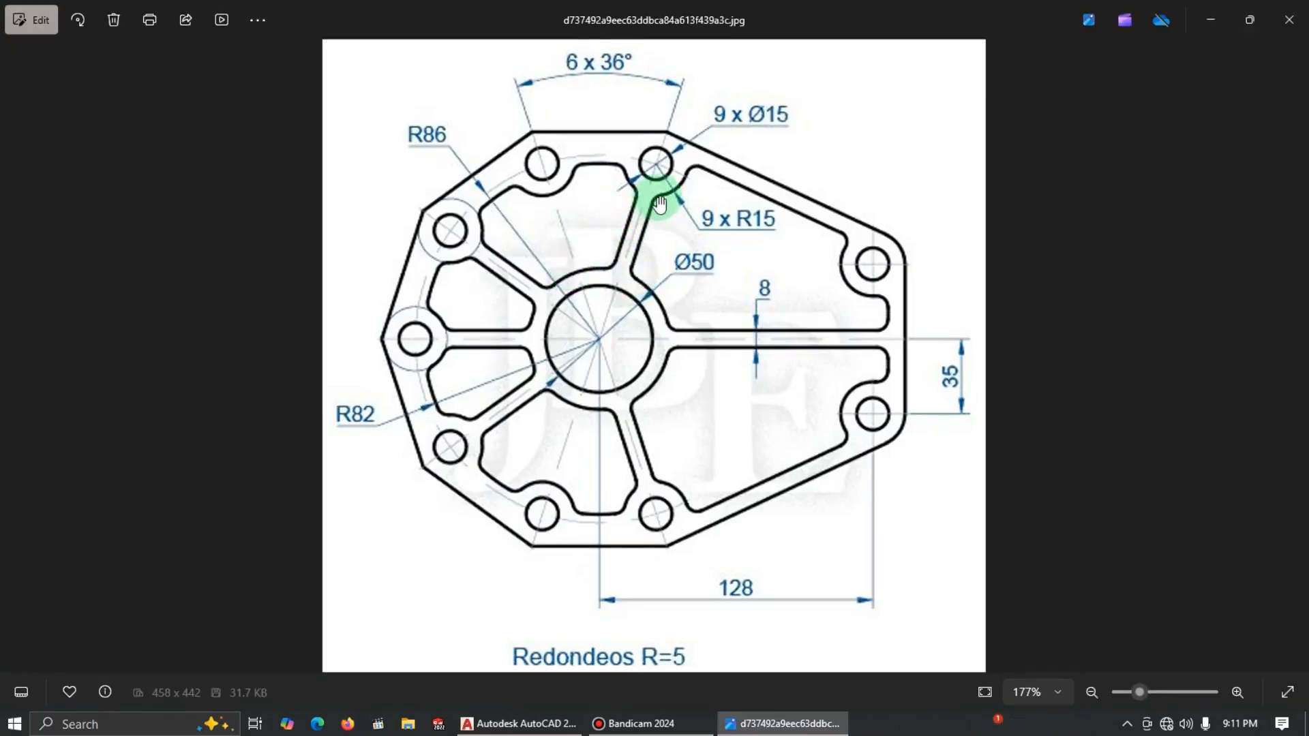
pyautogui.hotkey('alt', 'Tab')
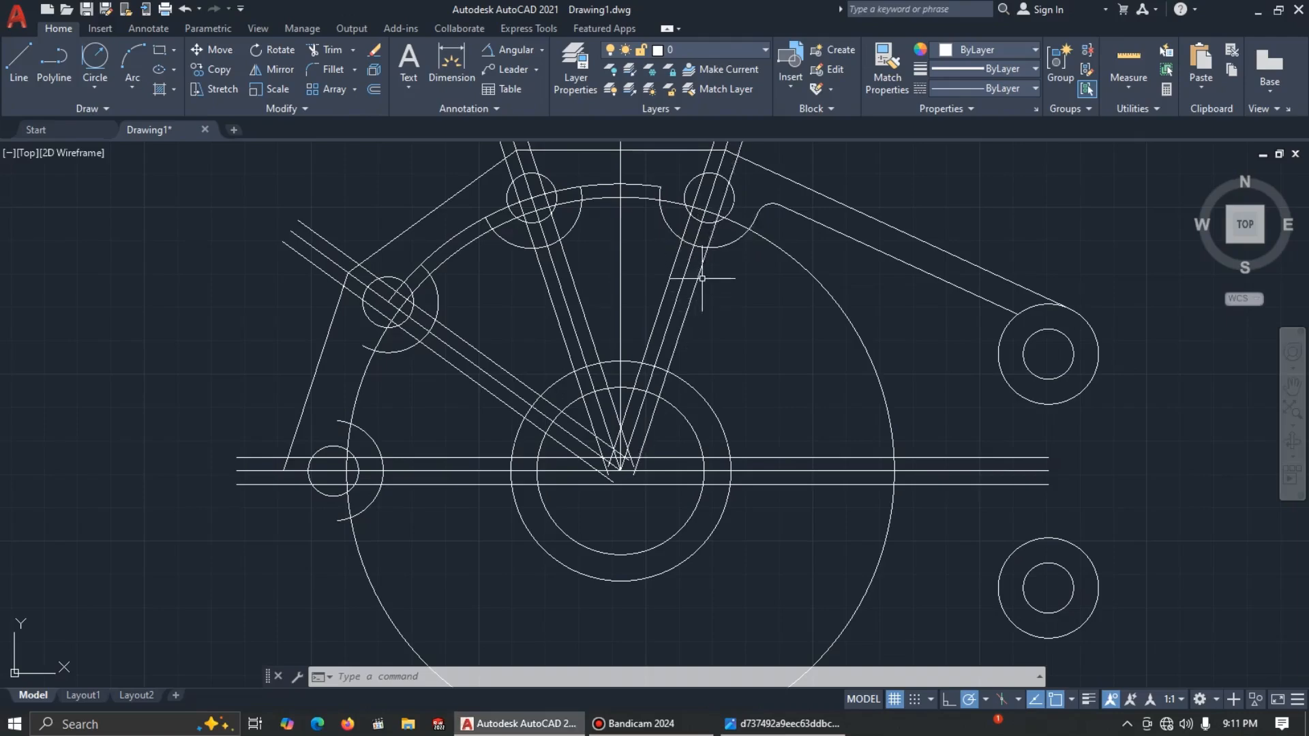
pyautogui.scroll(3, 714, 248)
pyautogui.scroll(-2, 714, 249)
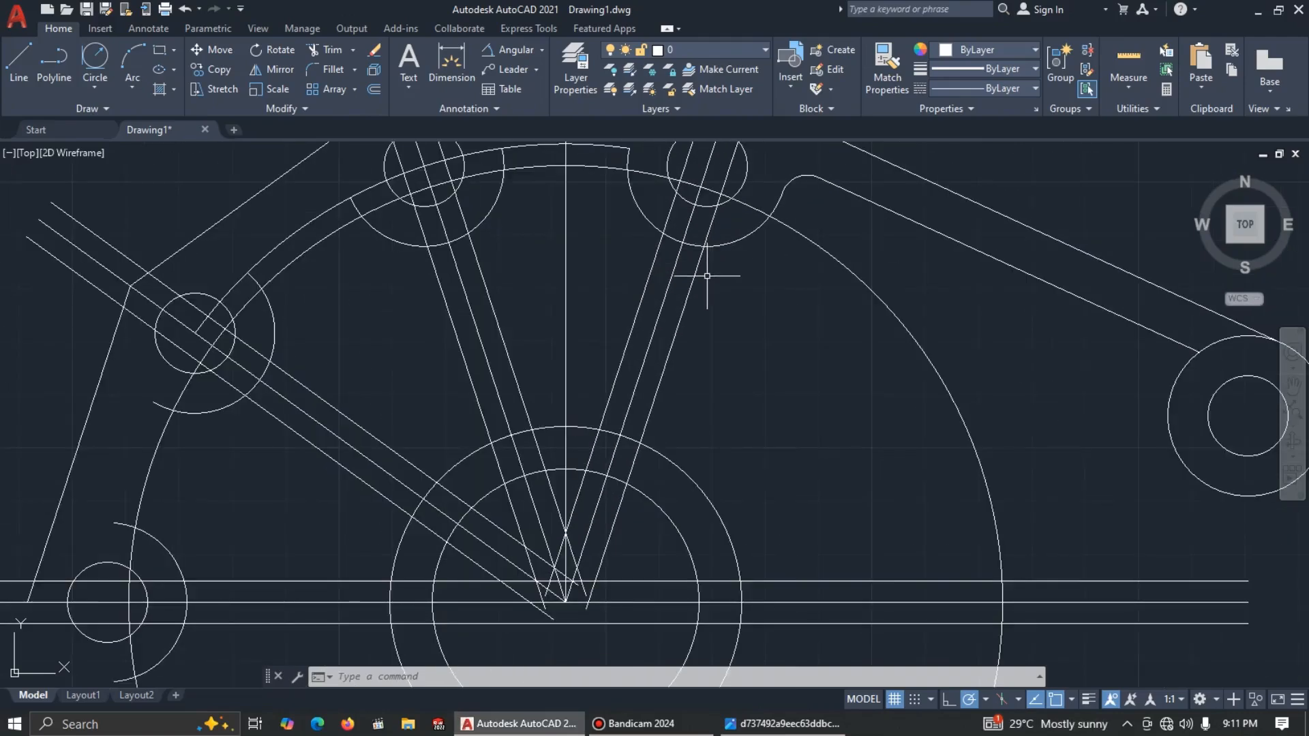
pyautogui.click(95, 57)
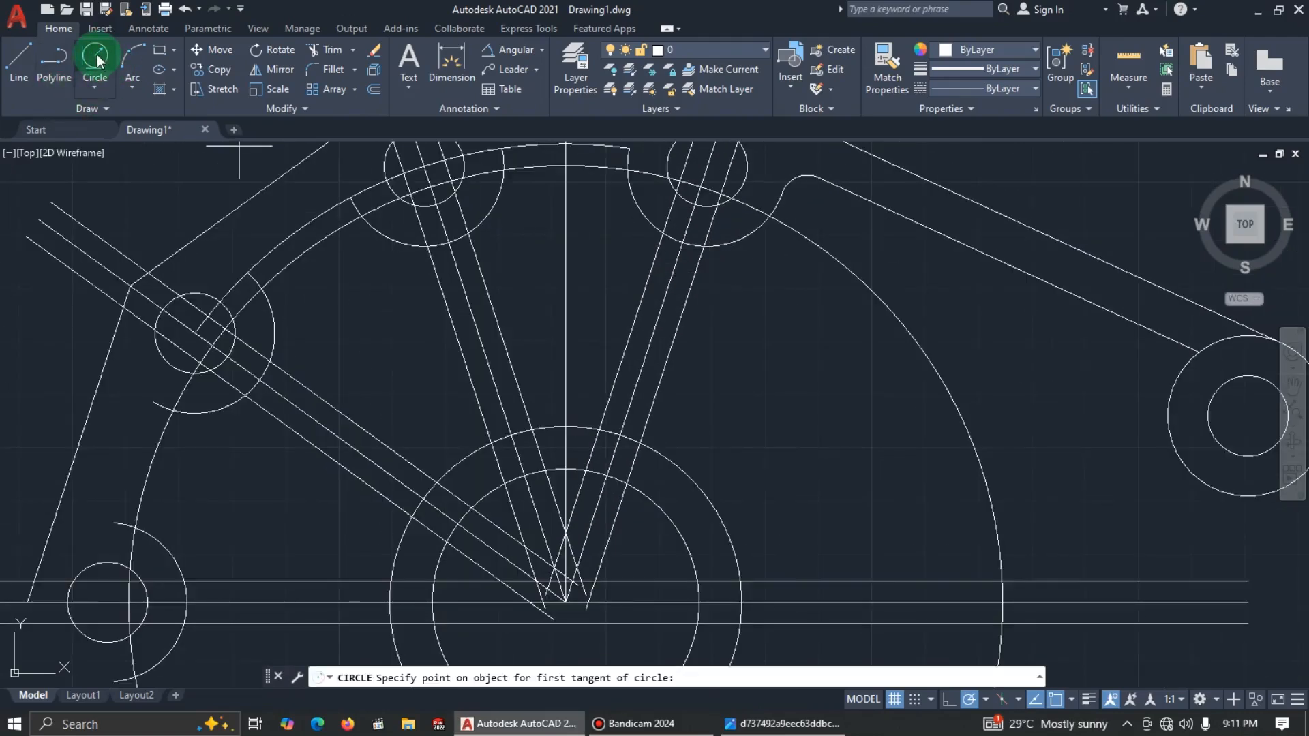
pyautogui.click(695, 279)
pyautogui.click(727, 244)
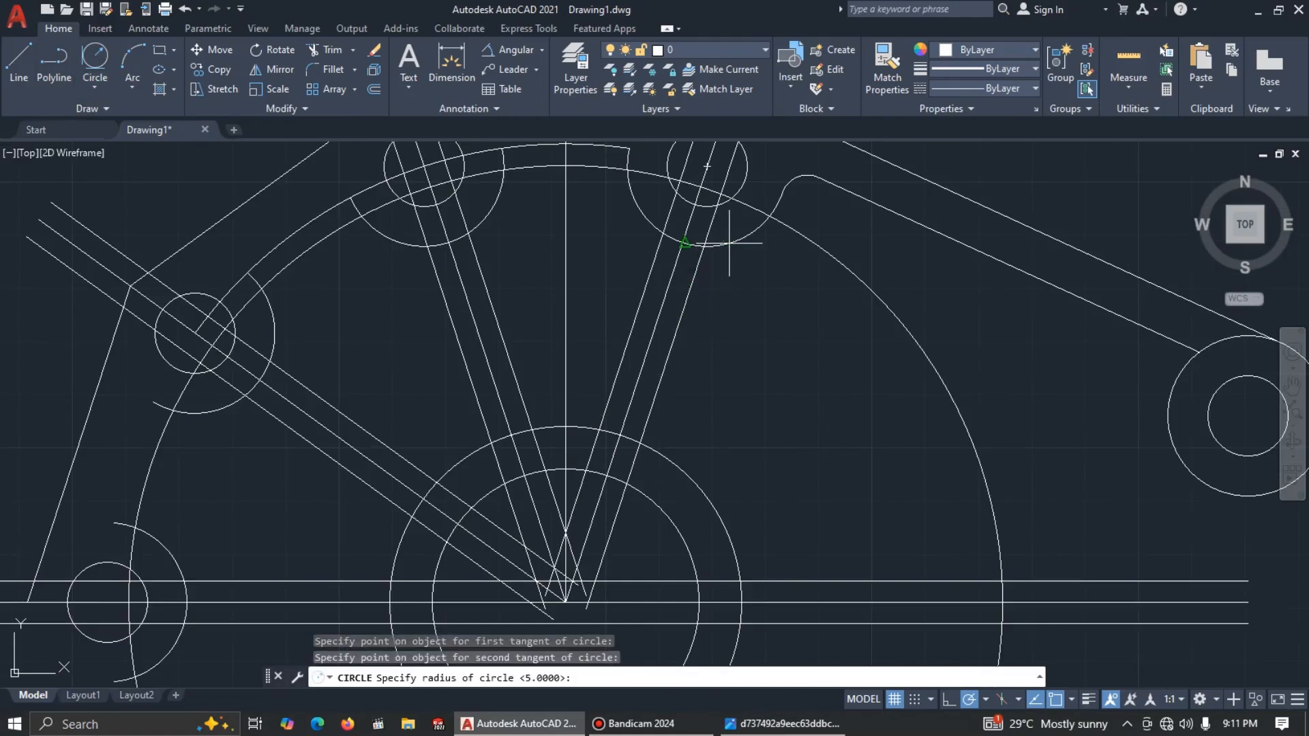
pyautogui.press('Return')
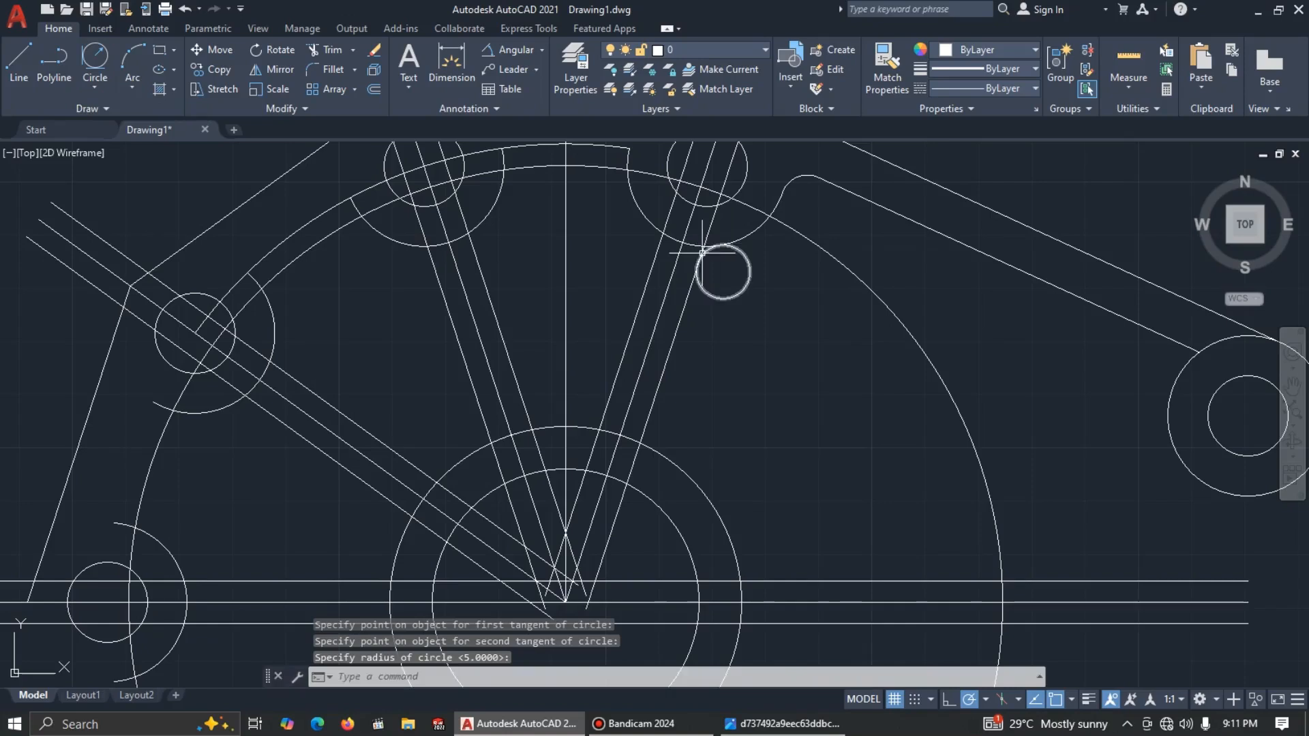
# Step: Draw a radius 5 circle tangent to the 72° boss arc and the left-hand line of its rib
pyautogui.press('Return')
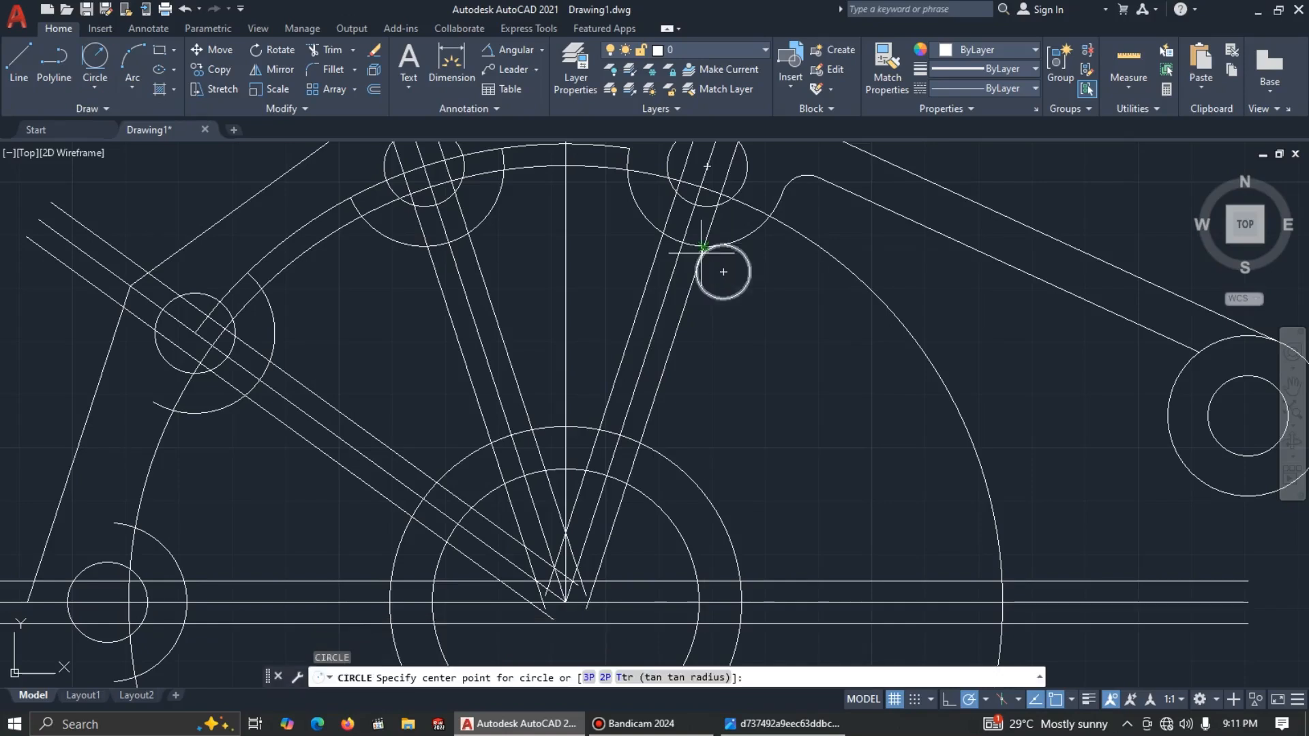
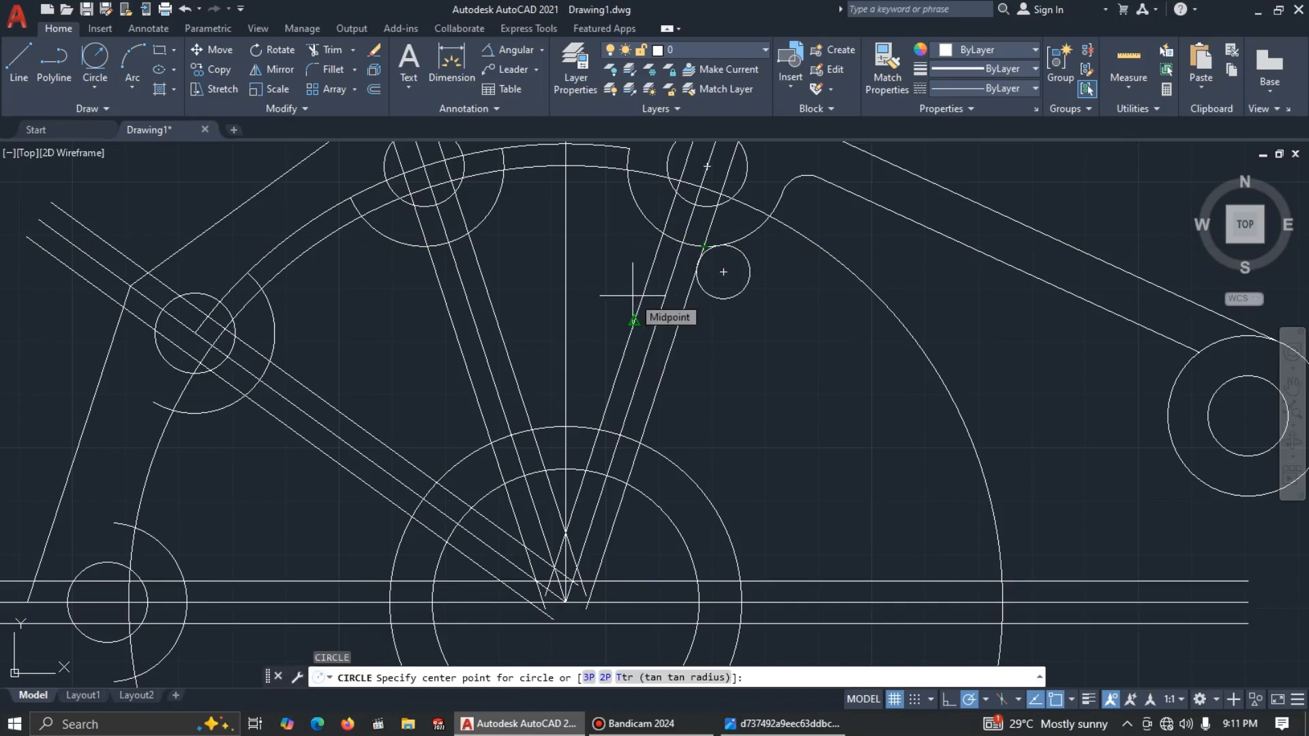
pyautogui.click(93, 56)
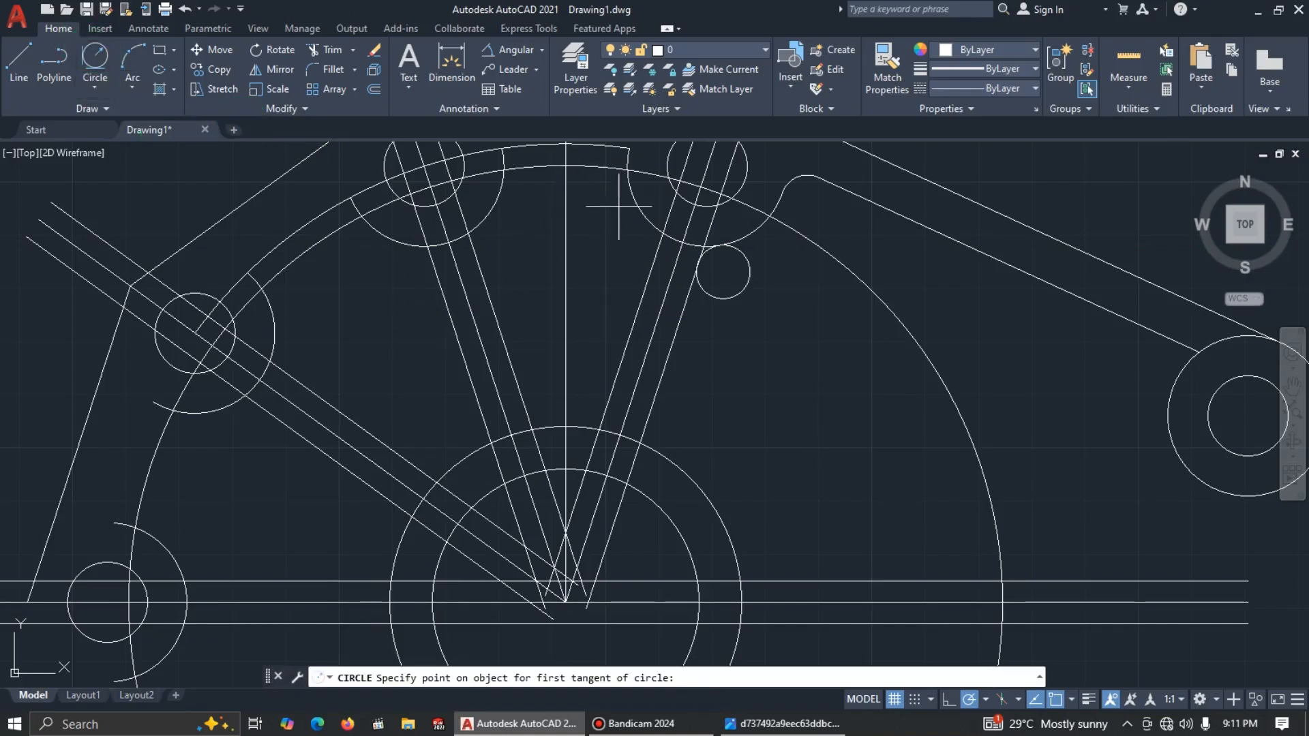
pyautogui.click(637, 219)
pyautogui.click(641, 269)
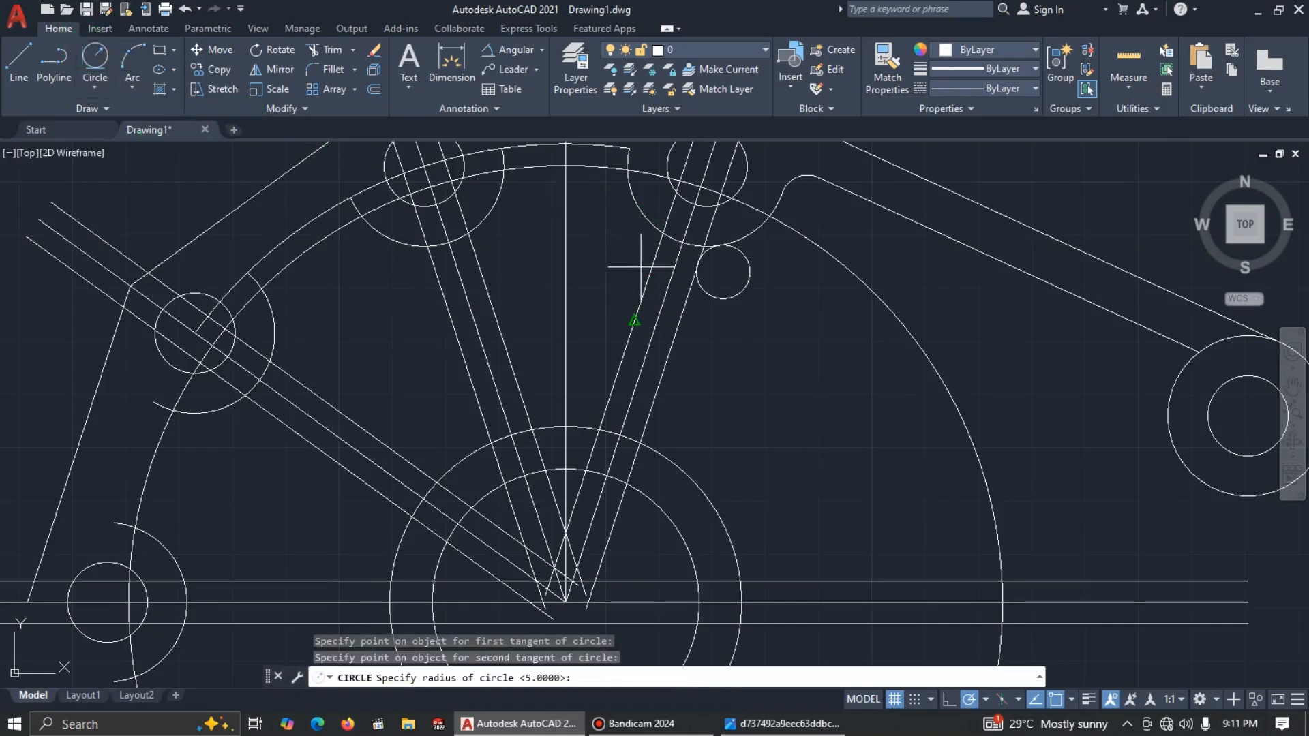
pyautogui.press('Return')
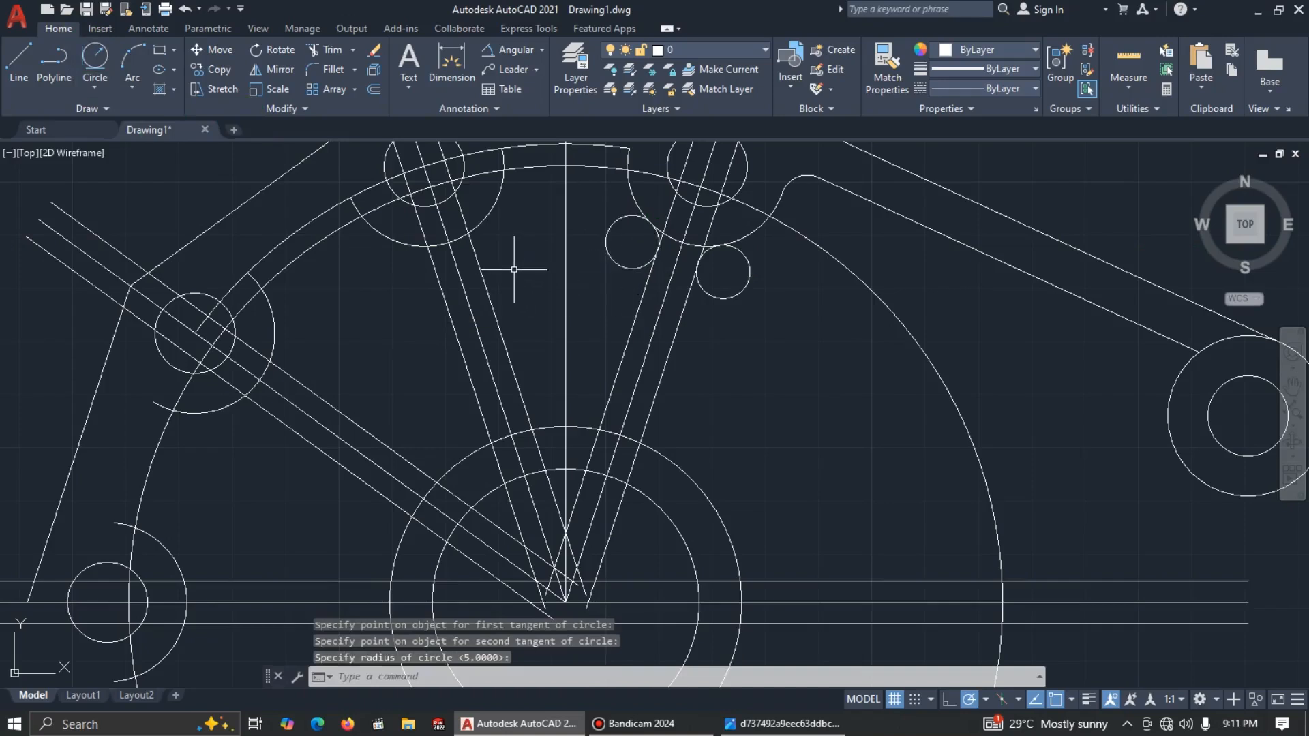
# Step: Draw a radius 5 circle tangent to the 108° boss arc and the right-hand line of its rib
pyautogui.press('Return')
pyautogui.press('Return')
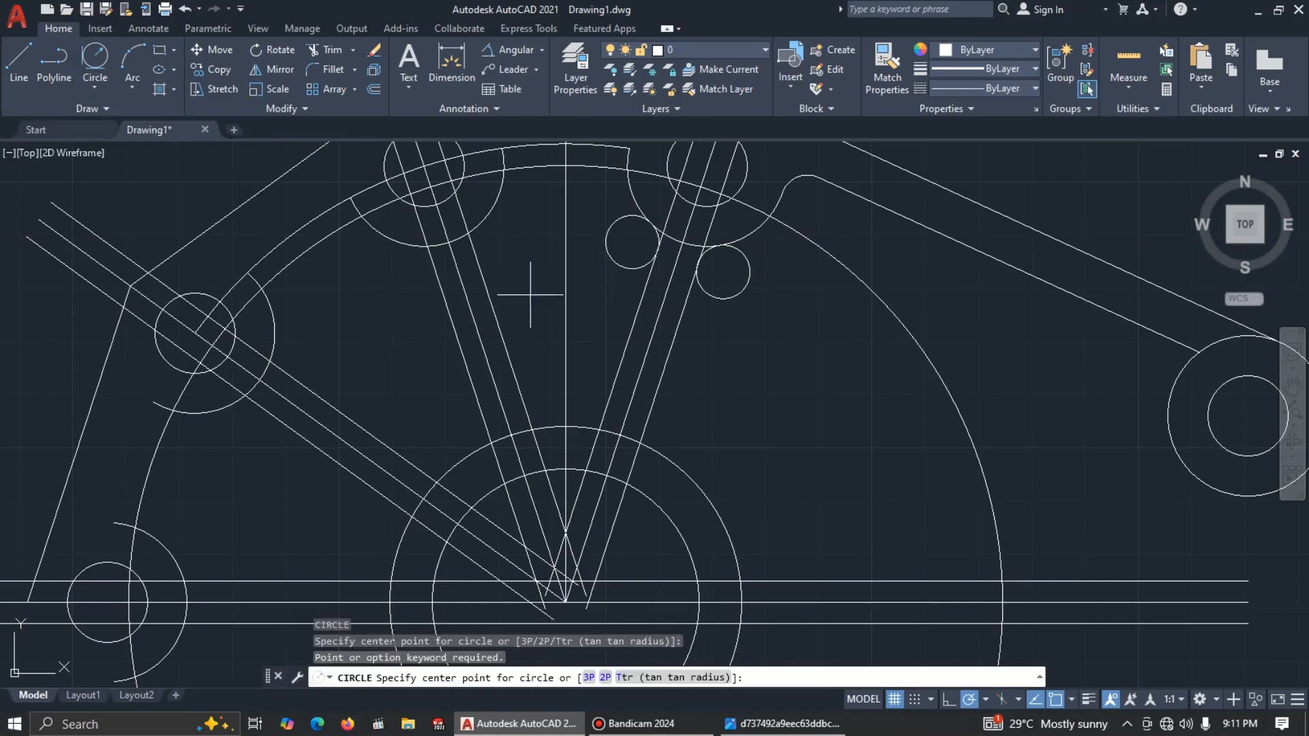
pyautogui.click(94, 57)
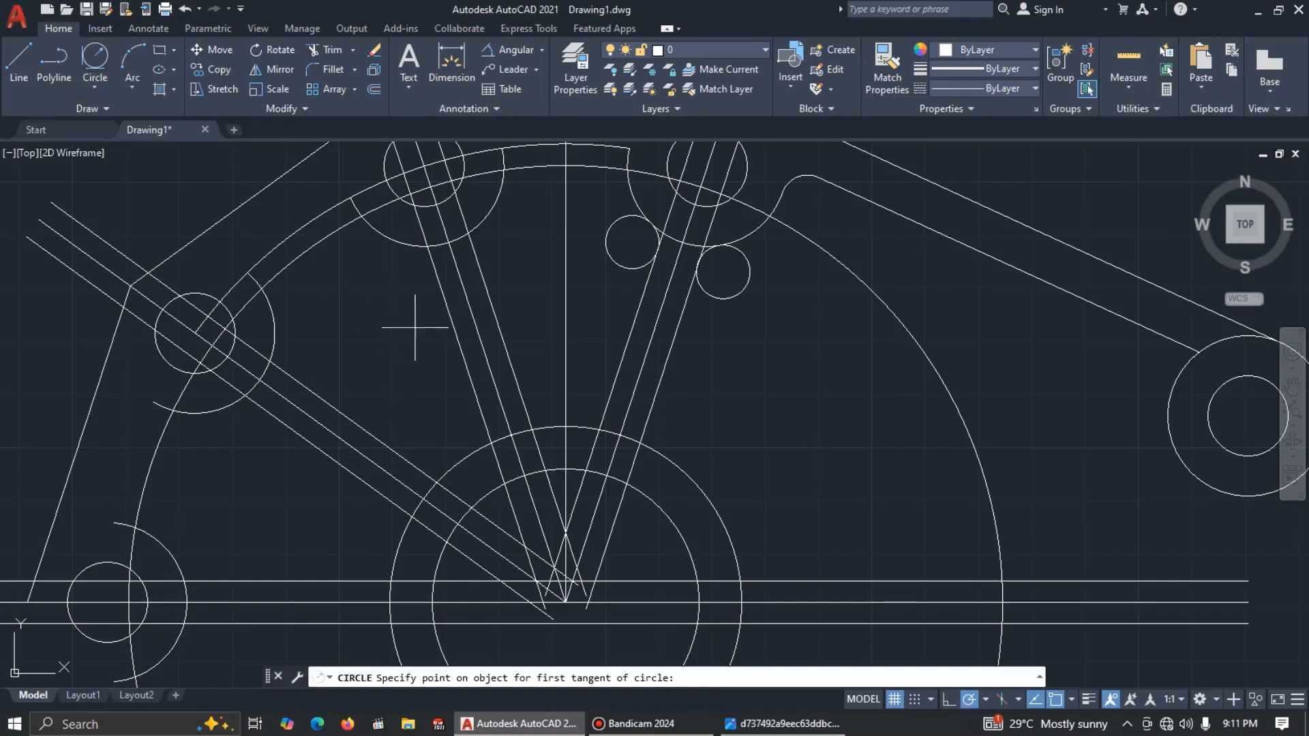
pyautogui.click(488, 211)
pyautogui.click(482, 272)
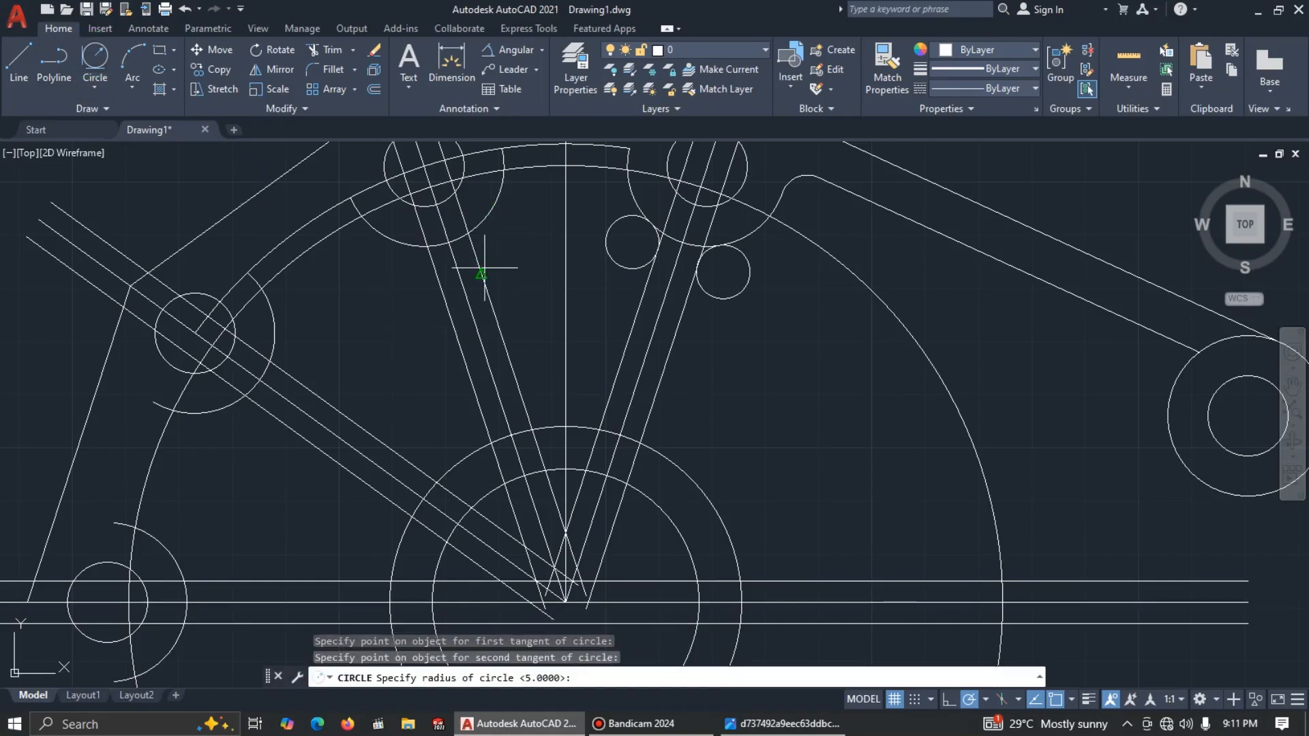
pyautogui.press('Return')
# Step: Draw a radius 5 circle tangent to the 108° boss arc and the left-hand line of its rib
pyautogui.click(113, 62)
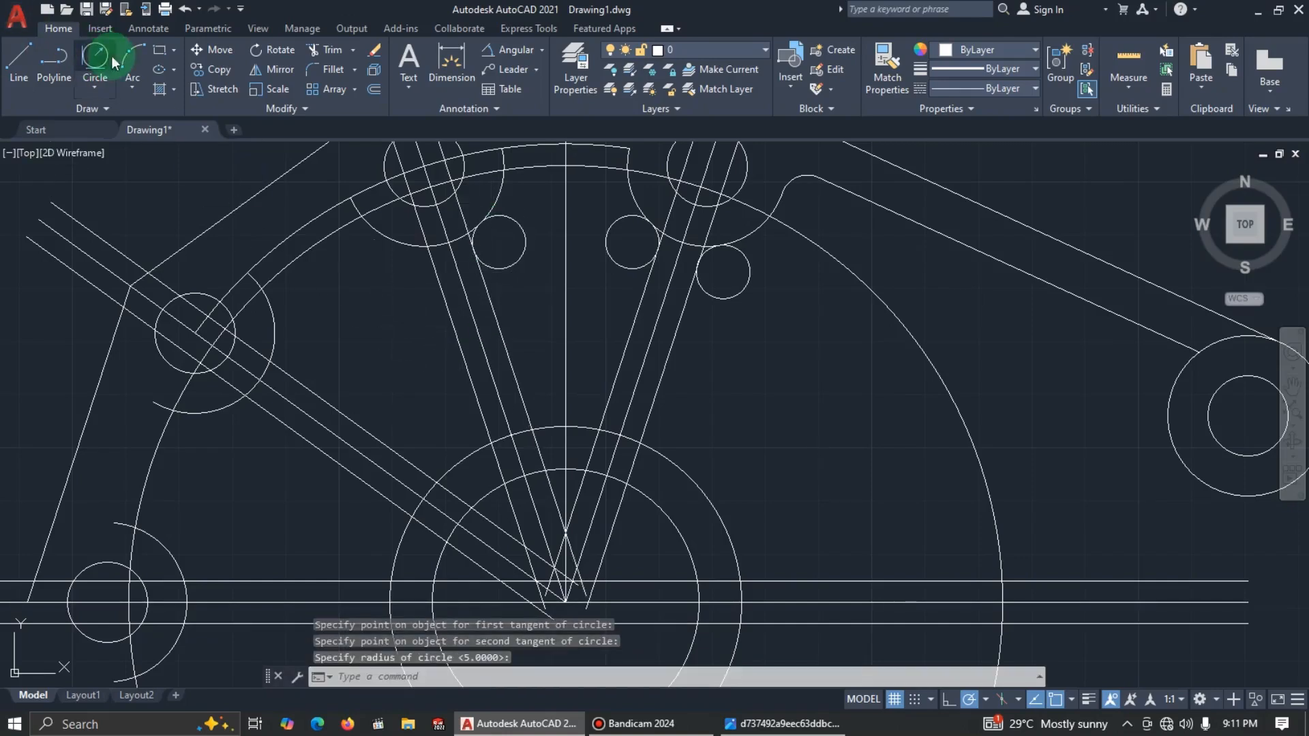
pyautogui.click(403, 243)
pyautogui.click(435, 284)
pyautogui.press('Return')
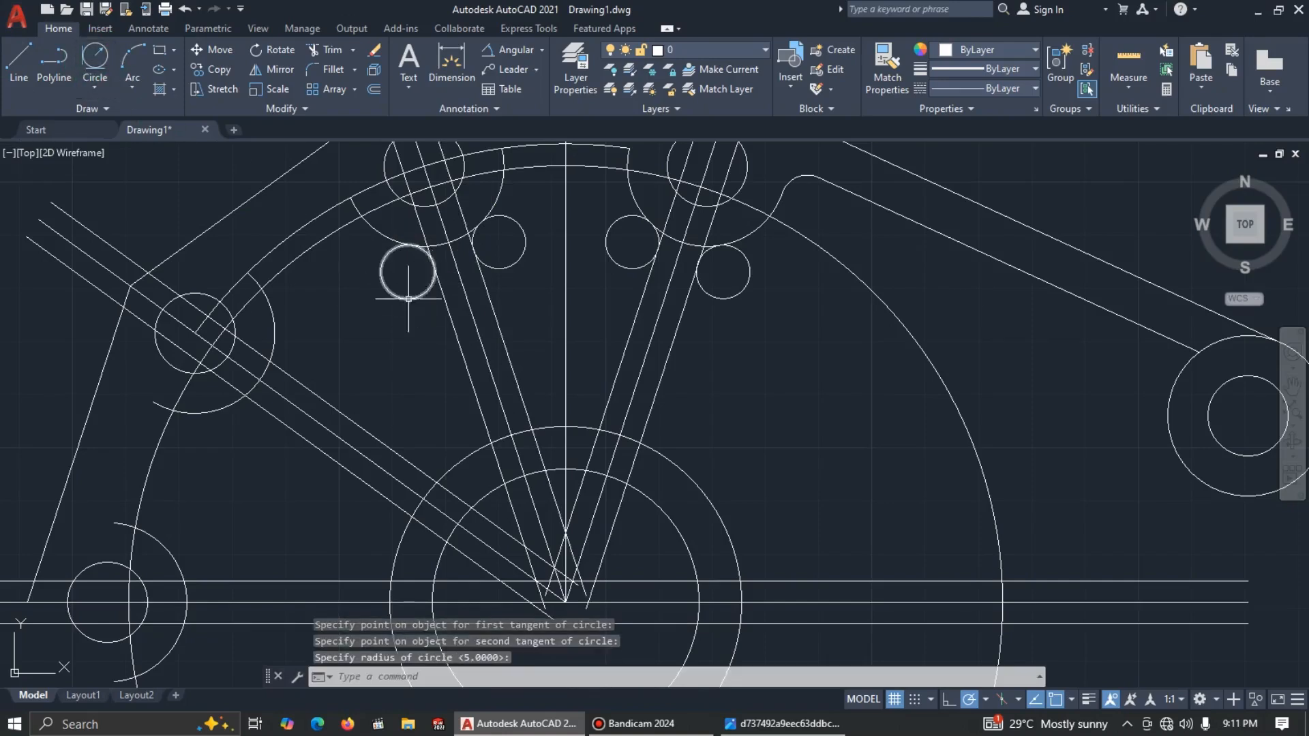
# Step: Draw two radius 5 circles tangent to the 144° boss arc, one touching each outer line of its rib
pyautogui.click(89, 61)
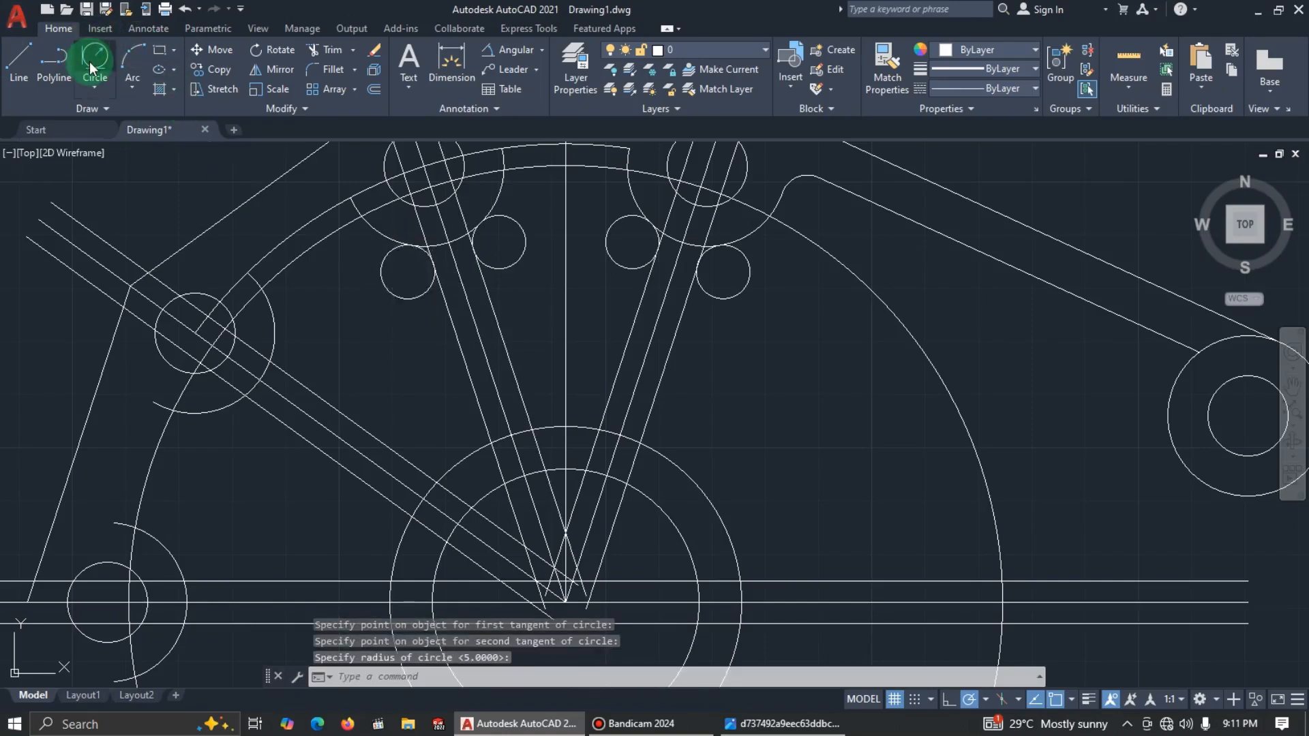
pyautogui.click(274, 337)
pyautogui.click(295, 378)
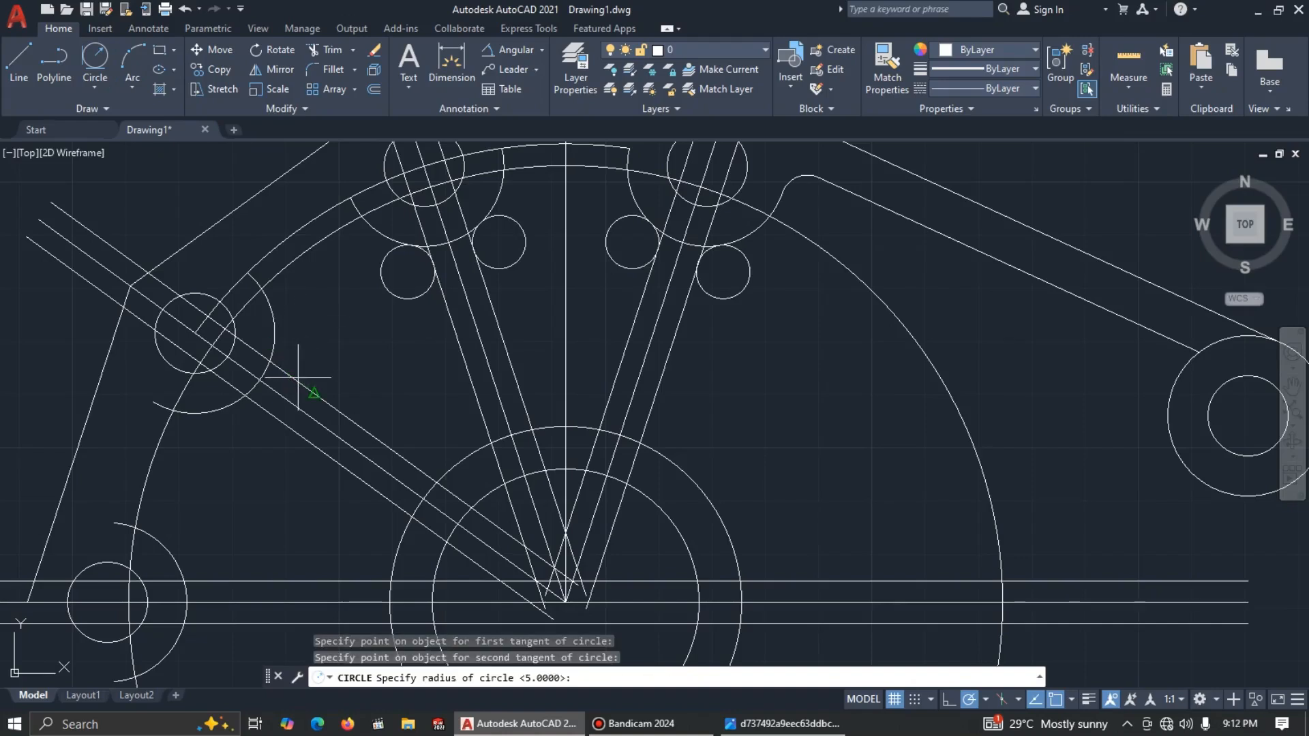
pyautogui.press('Return')
pyautogui.click(94, 59)
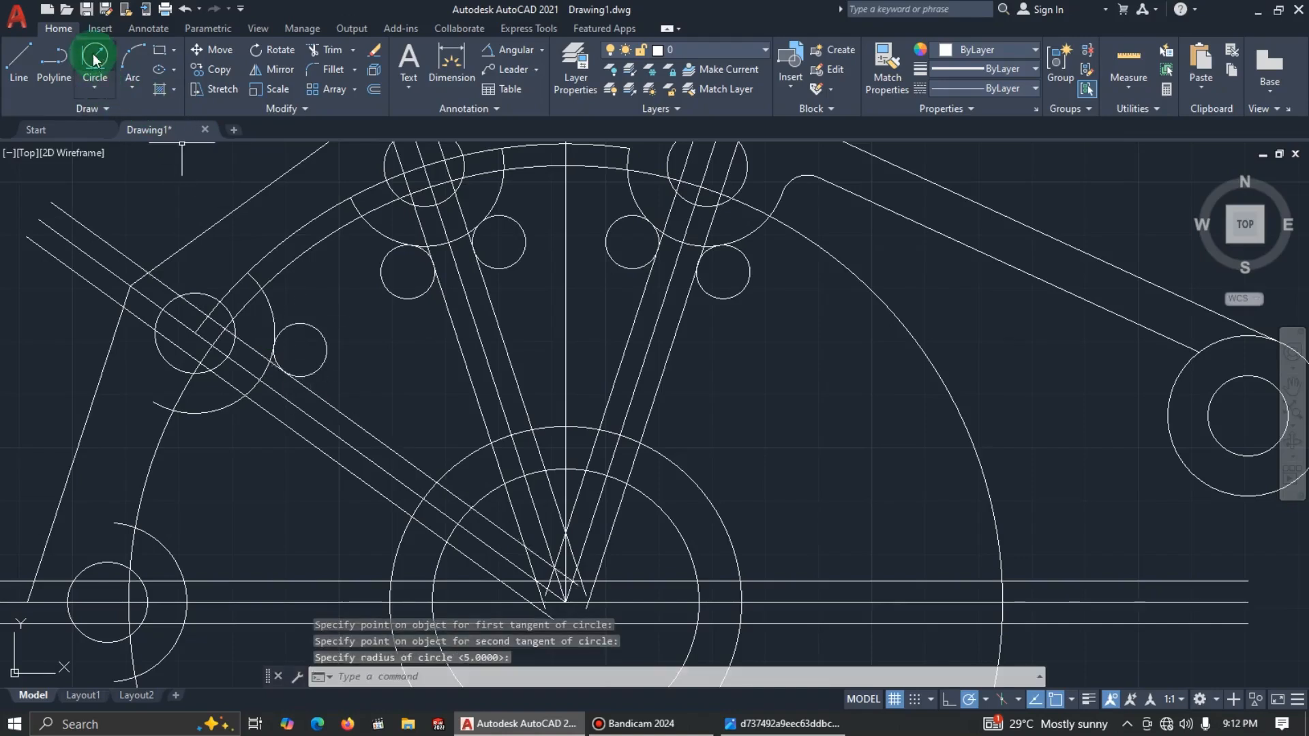
pyautogui.click(229, 408)
pyautogui.click(275, 424)
pyautogui.press('Return')
# Step: Draw a radius 5 circle tangent to the 180° boss arc and the upper line of the horizontal rib
pyautogui.scroll(-5, 293, 443)
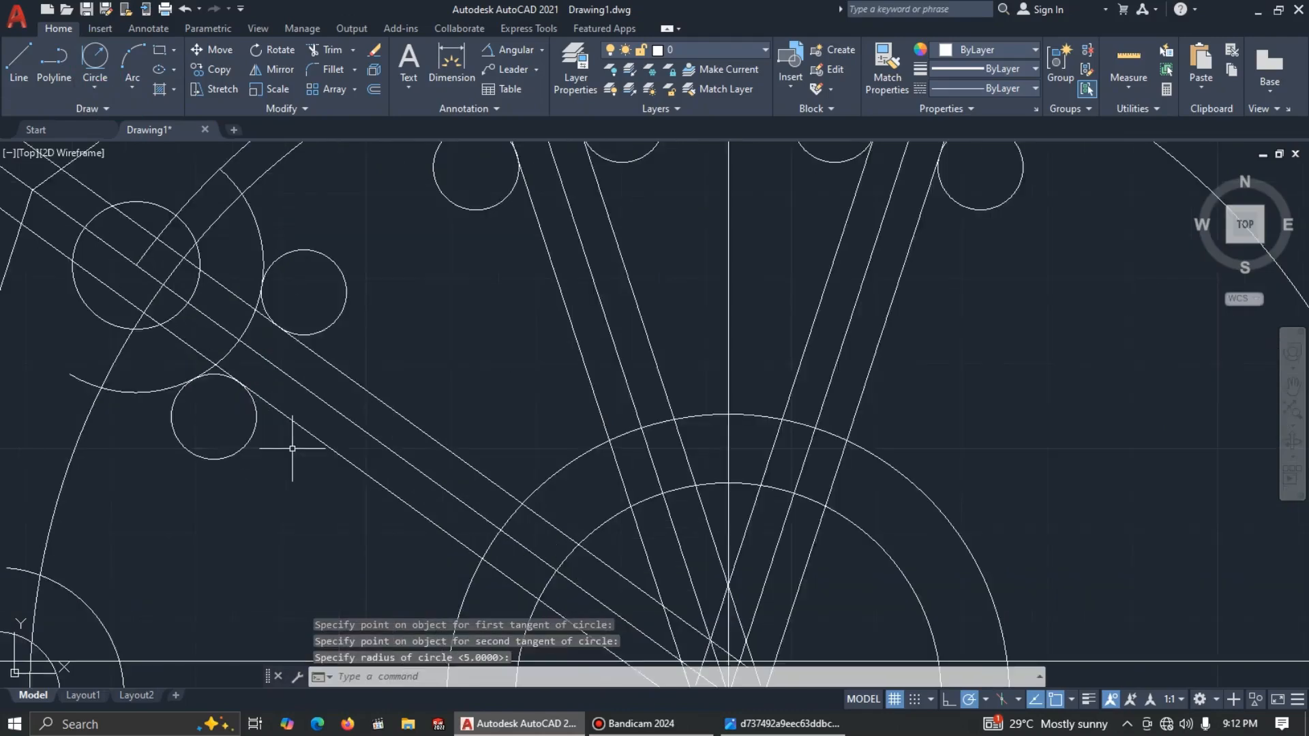
pyautogui.moveTo(285, 479); pyautogui.dragTo(314, 421, button='middle')
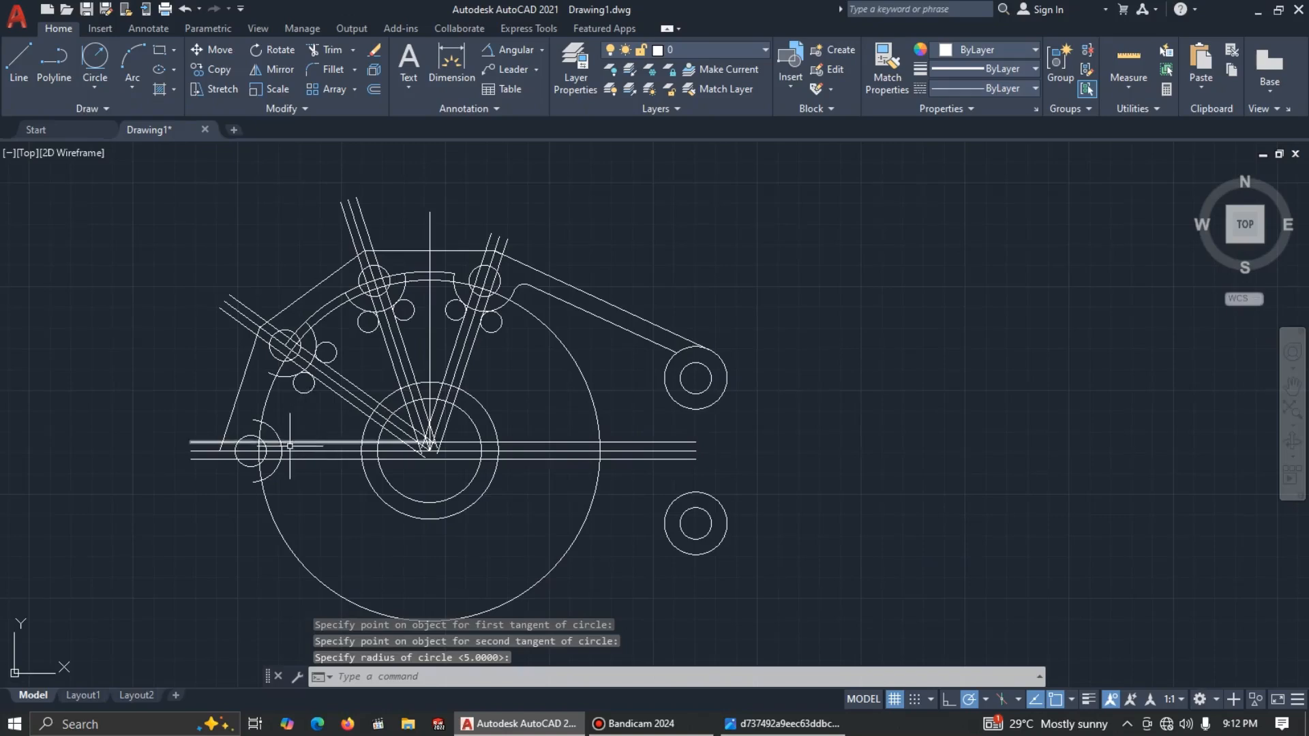
pyautogui.scroll(2, 291, 467)
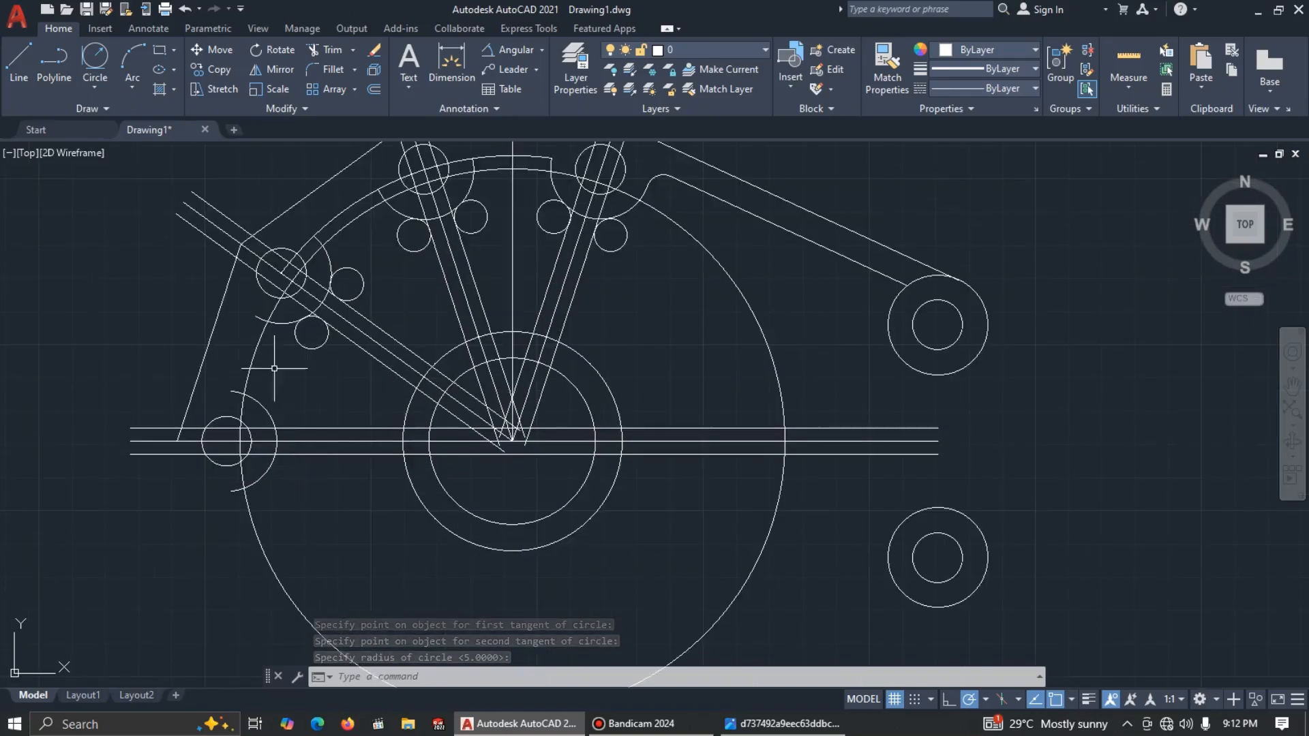
pyautogui.click(91, 61)
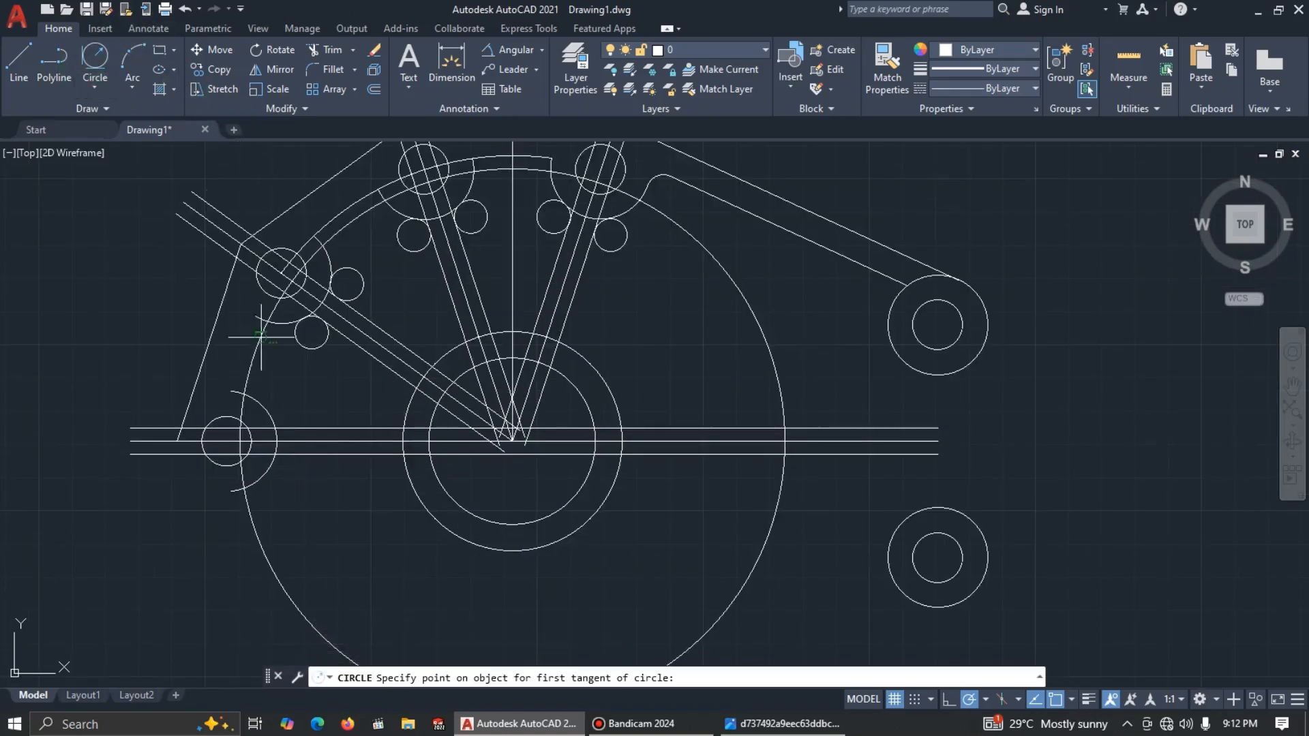
pyautogui.click(268, 403)
pyautogui.click(305, 426)
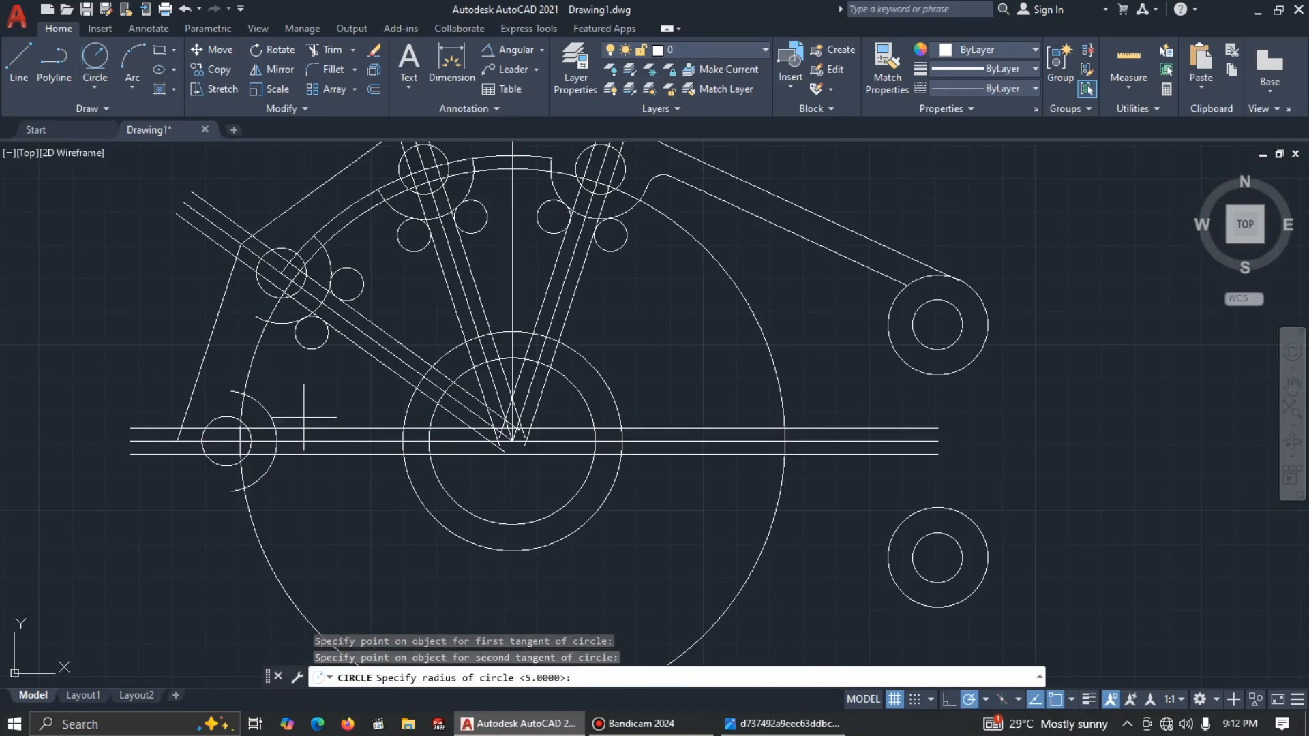
pyautogui.press('Return')
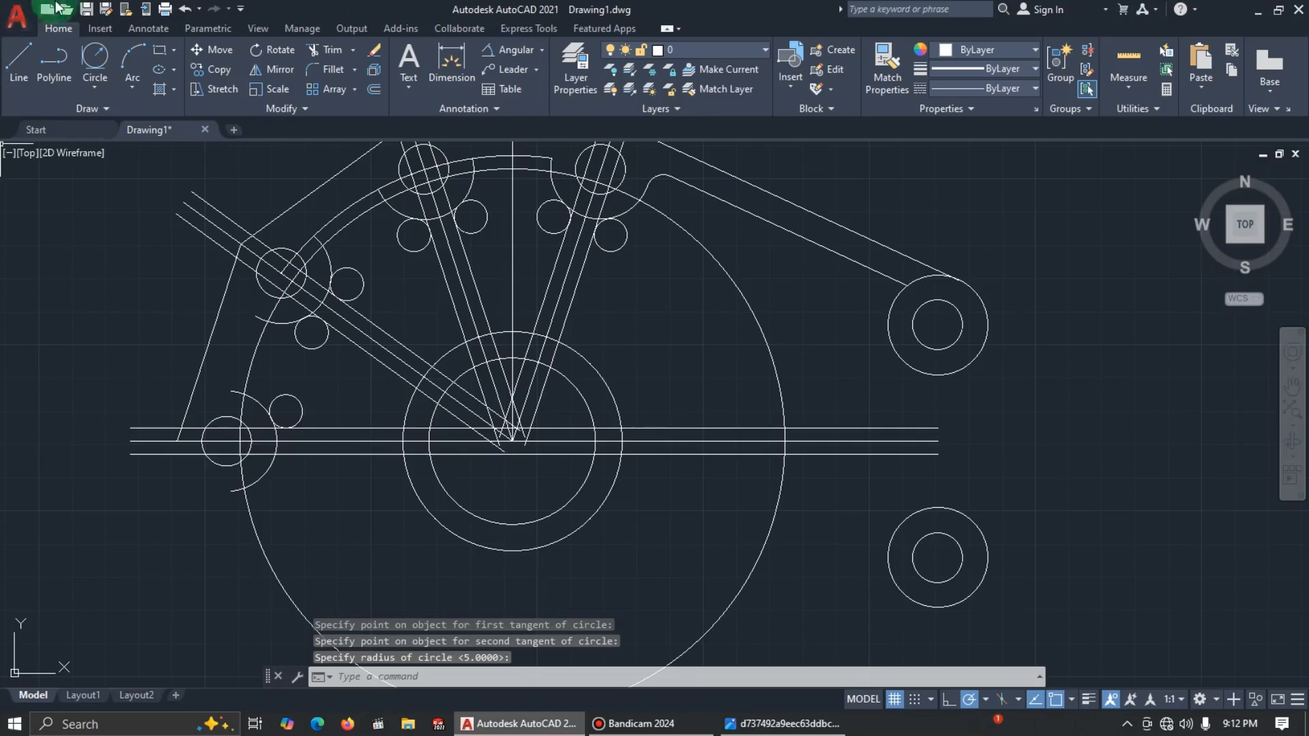
# Step: Draw a radius 5 circle tangent to the 180° boss arc and the lower line of the horizontal rib
pyautogui.click(92, 57)
pyautogui.scroll(-1, 304, 504)
pyautogui.scroll(5, 303, 497)
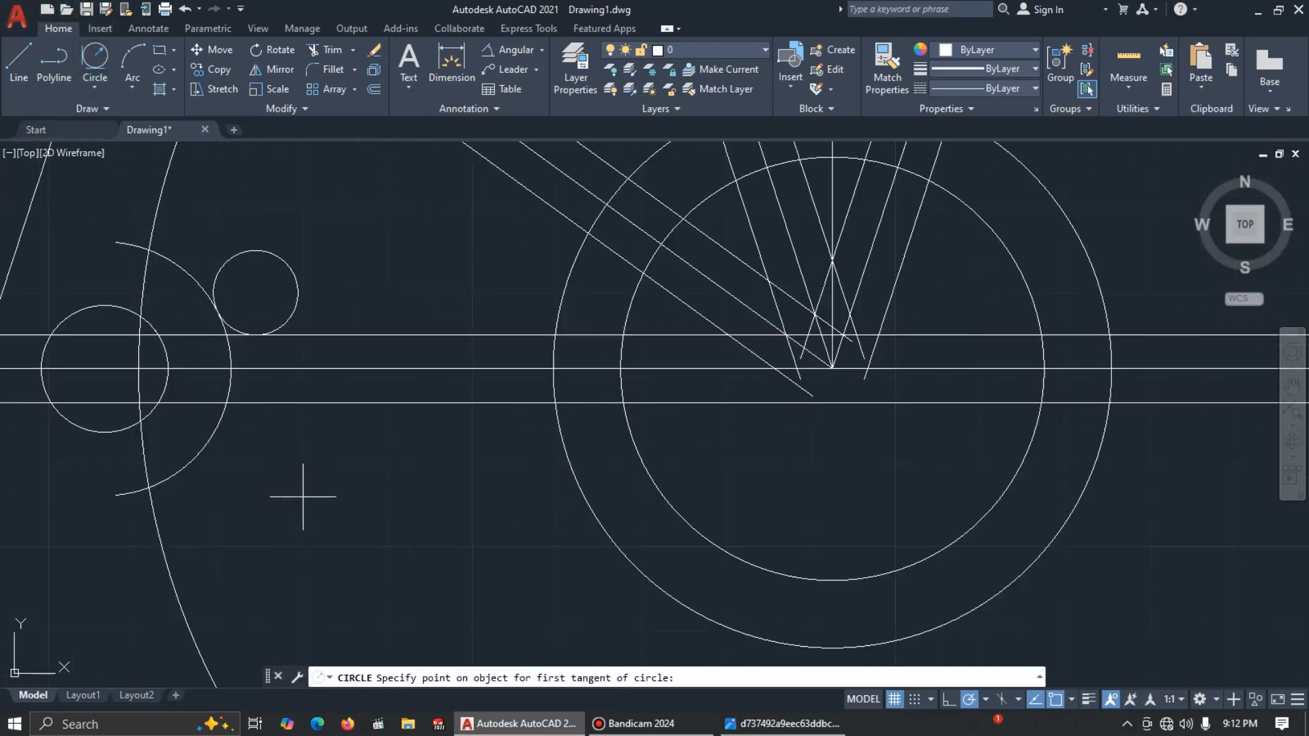
pyautogui.click(221, 431)
pyautogui.click(273, 410)
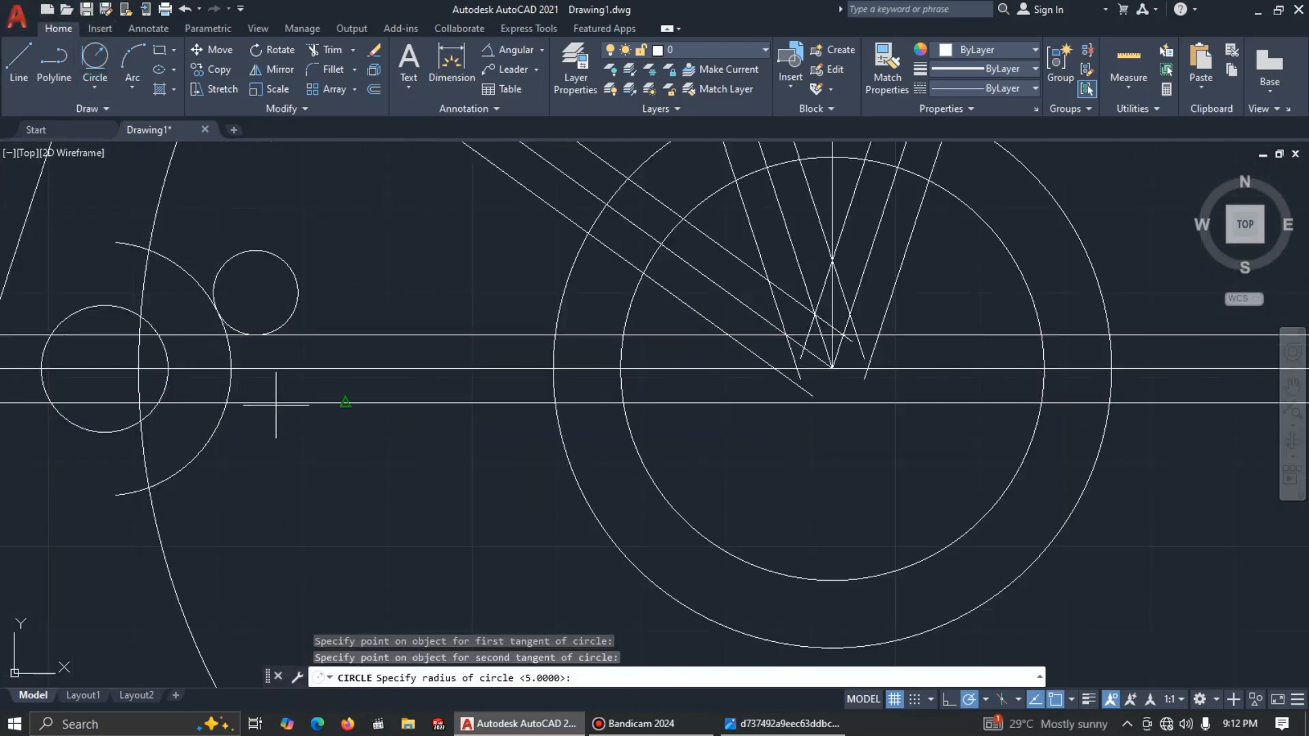
pyautogui.press('Return')
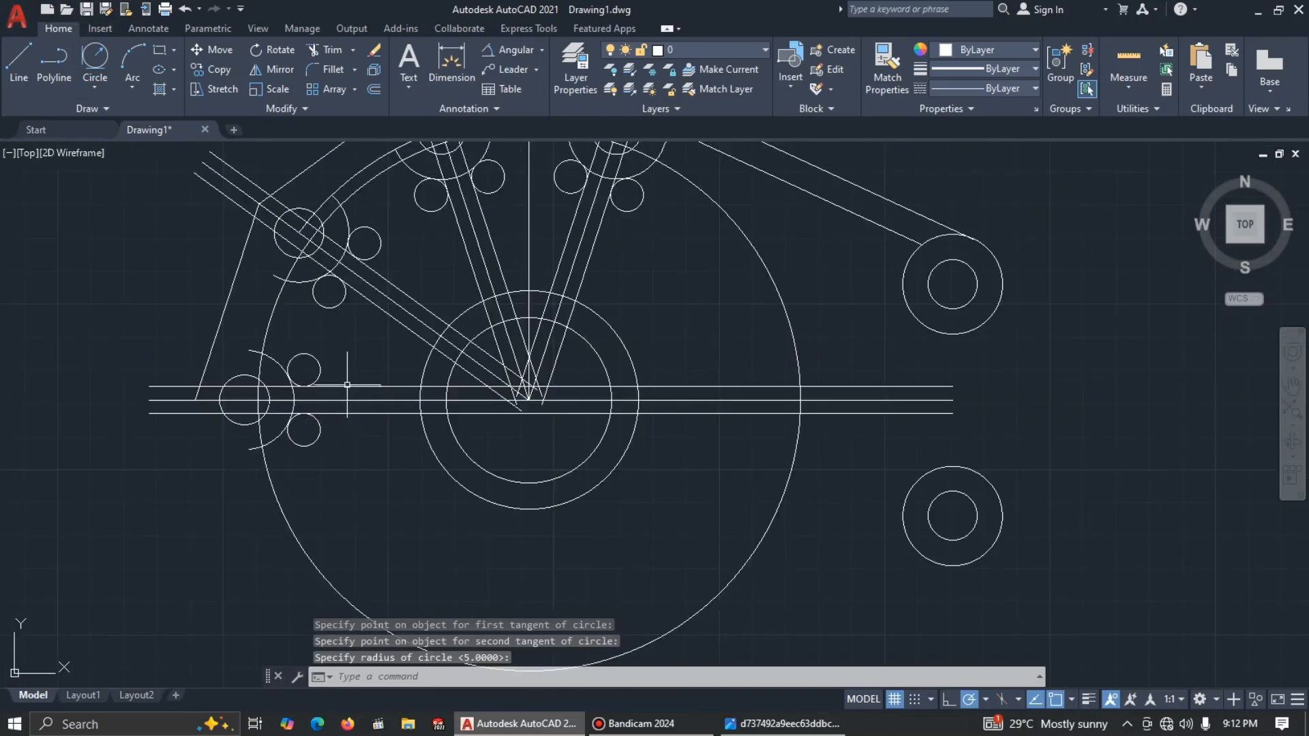
# Step: Trim the upper tangent circle at the 180° boss down to its corner arc, and check the reference image
pyautogui.click(330, 49)
pyautogui.scroll(5, 328, 411)
pyautogui.scroll(-4, 326, 414)
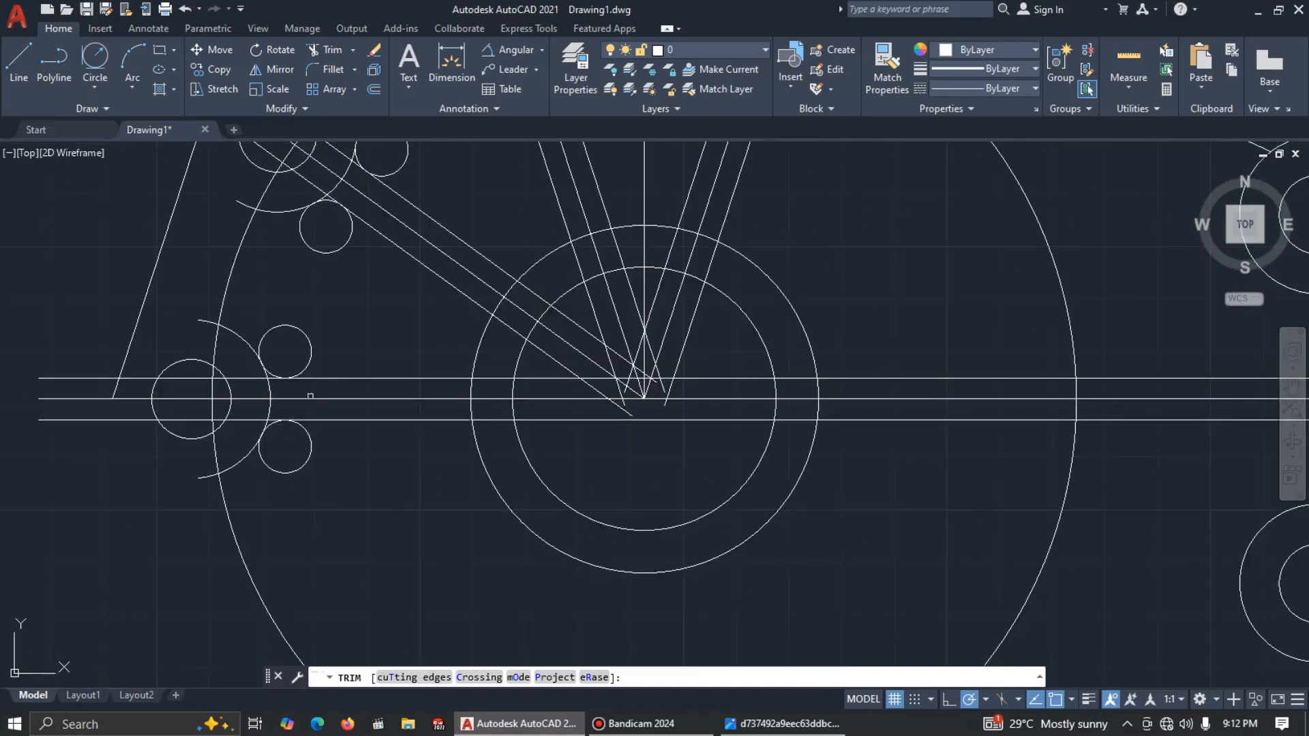
pyautogui.moveTo(311, 307); pyautogui.dragTo(282, 344)
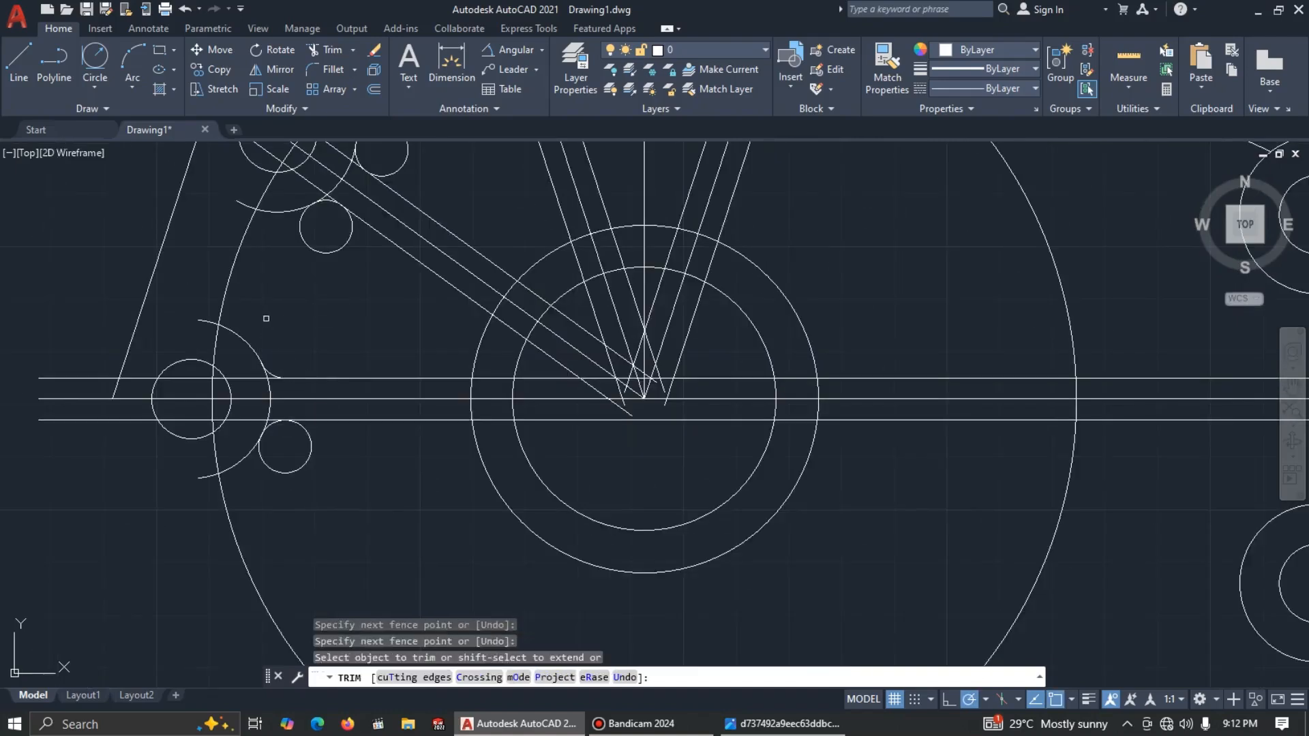
pyautogui.hotkey('alt', 'Tab')
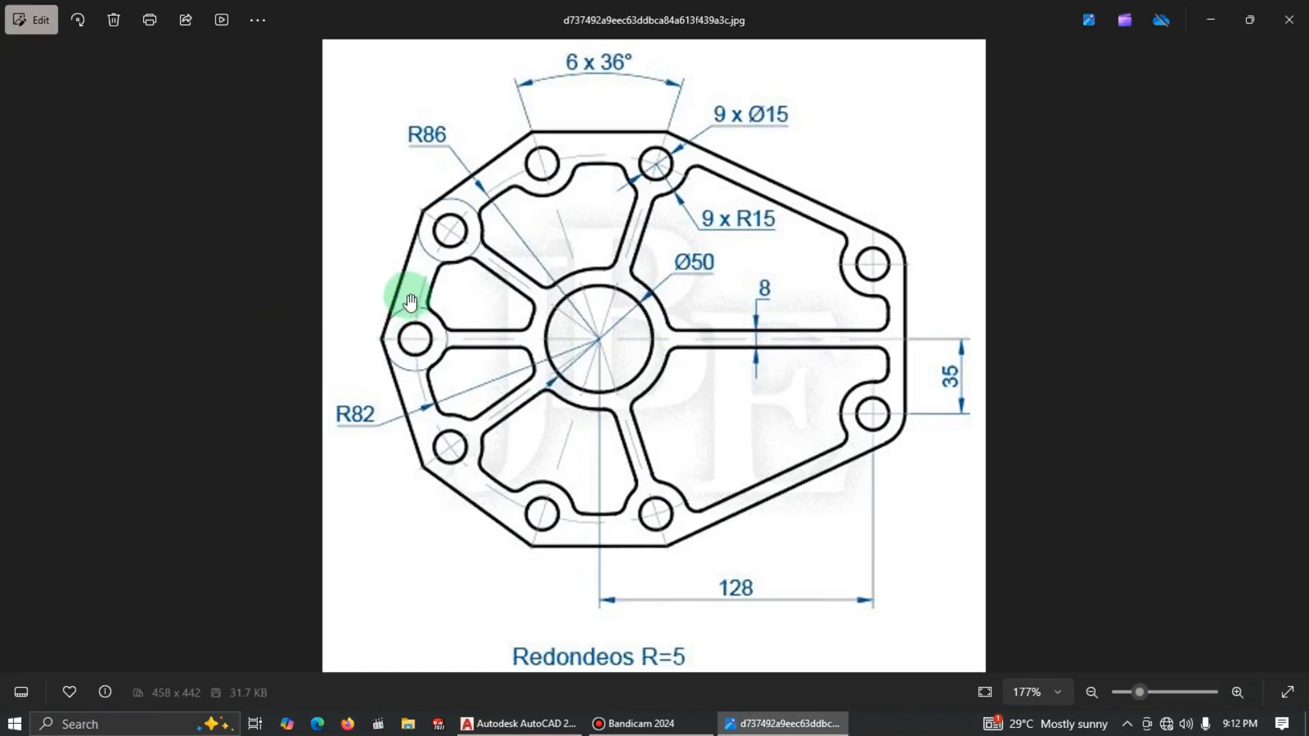
pyautogui.hotkey('alt', 'Tab')
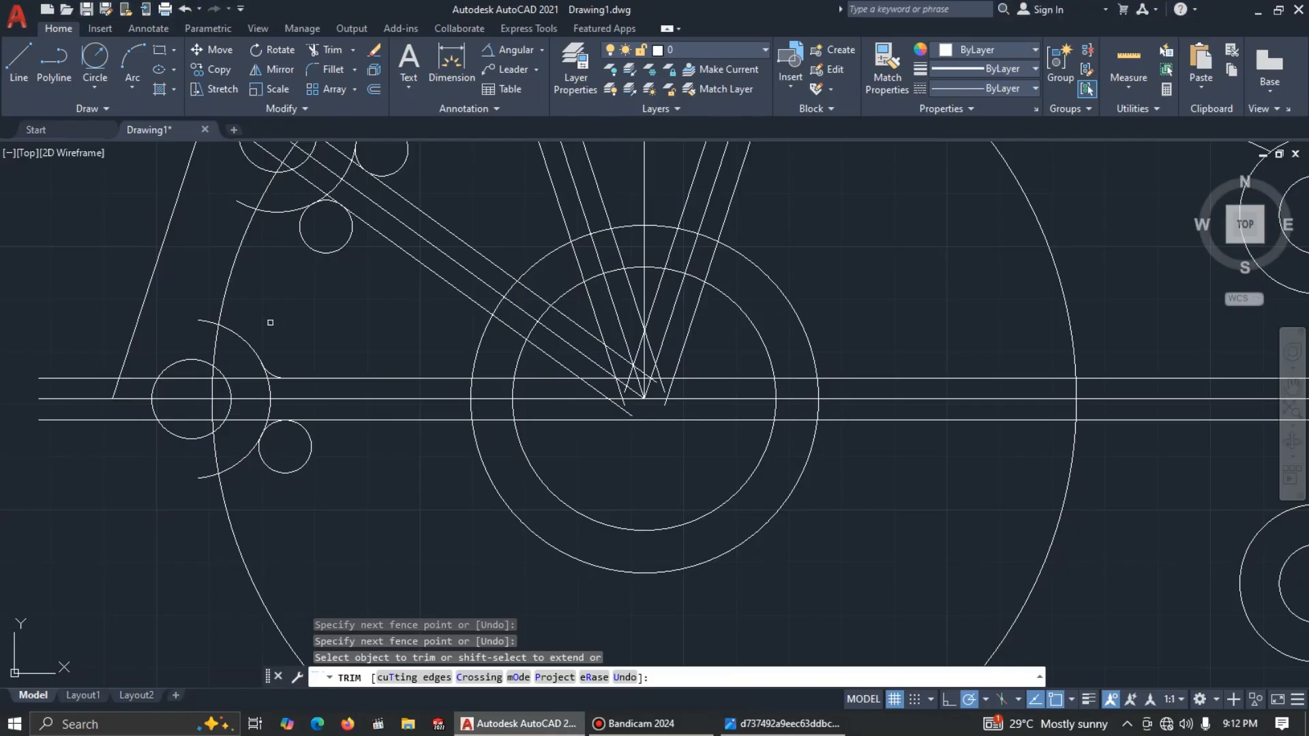
pyautogui.press('Escape')
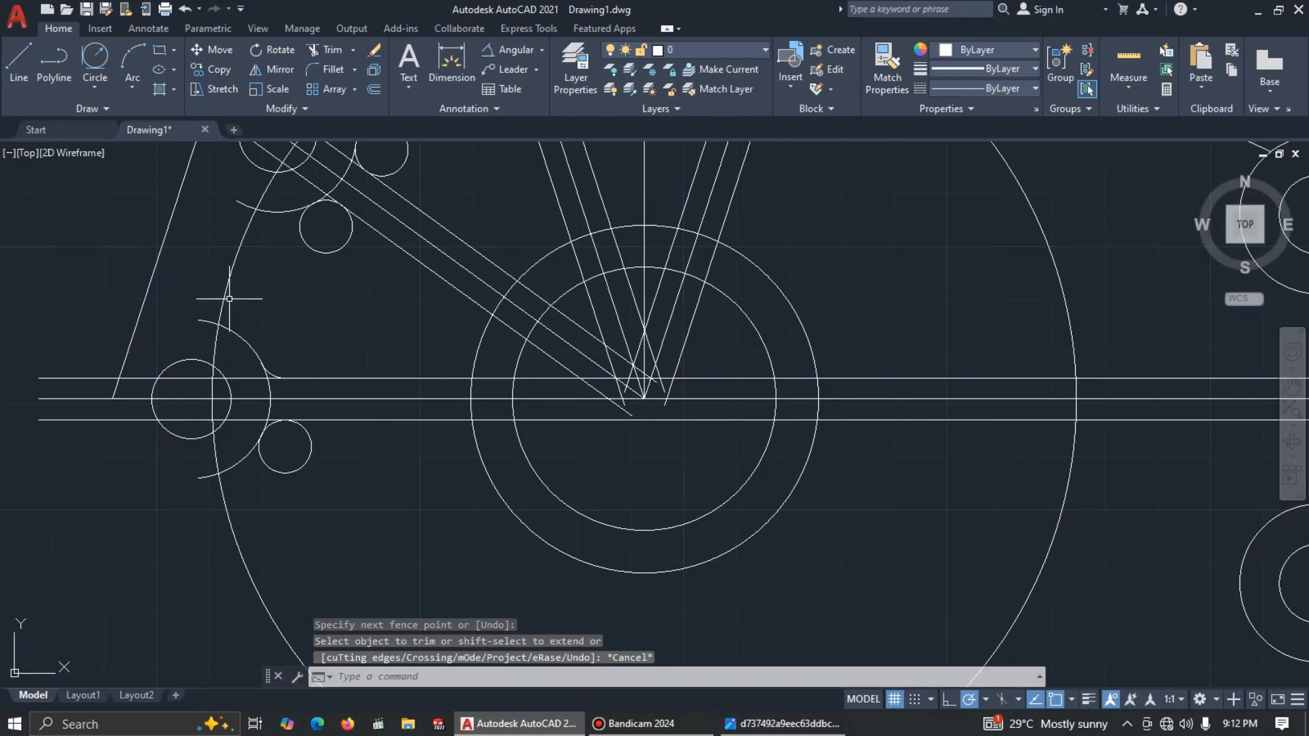
# Step: Set the fillet radius to 5 and fillet the R82 circle with the upper end of the 180° boss arc
pyautogui.click(328, 68)
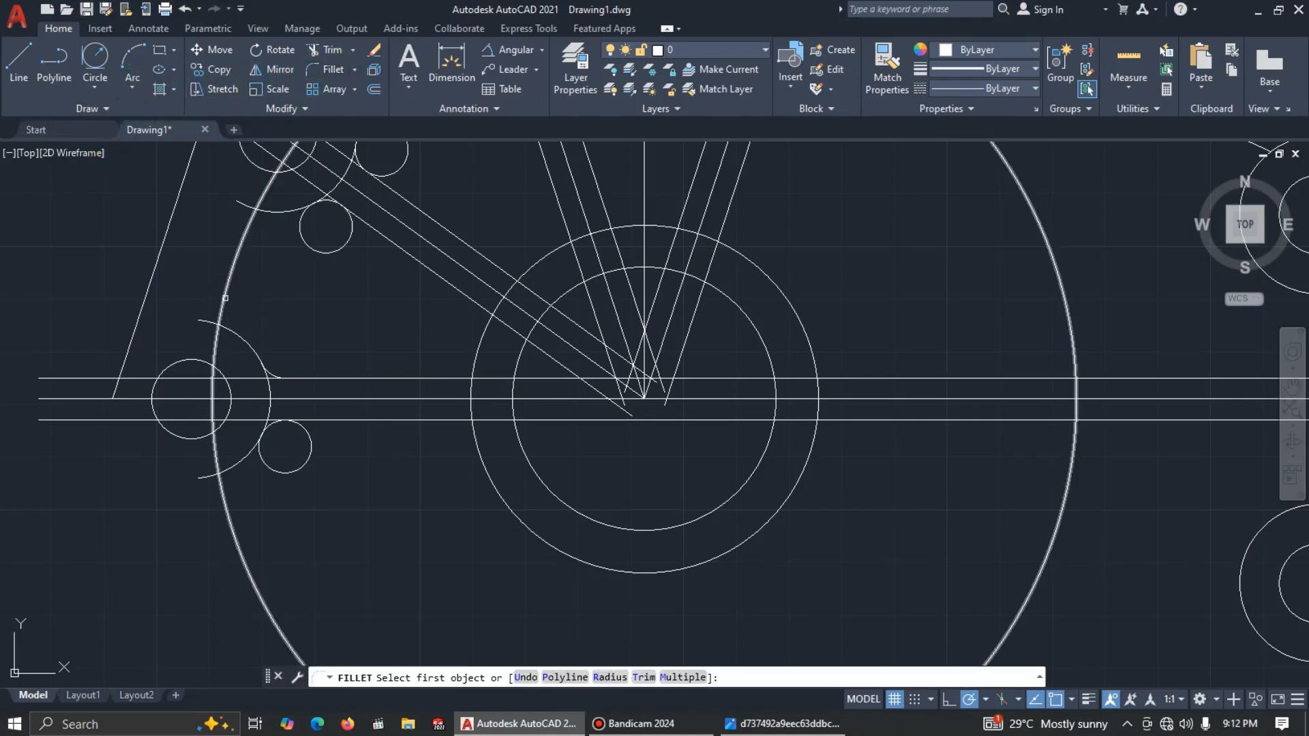
pyautogui.click(609, 675)
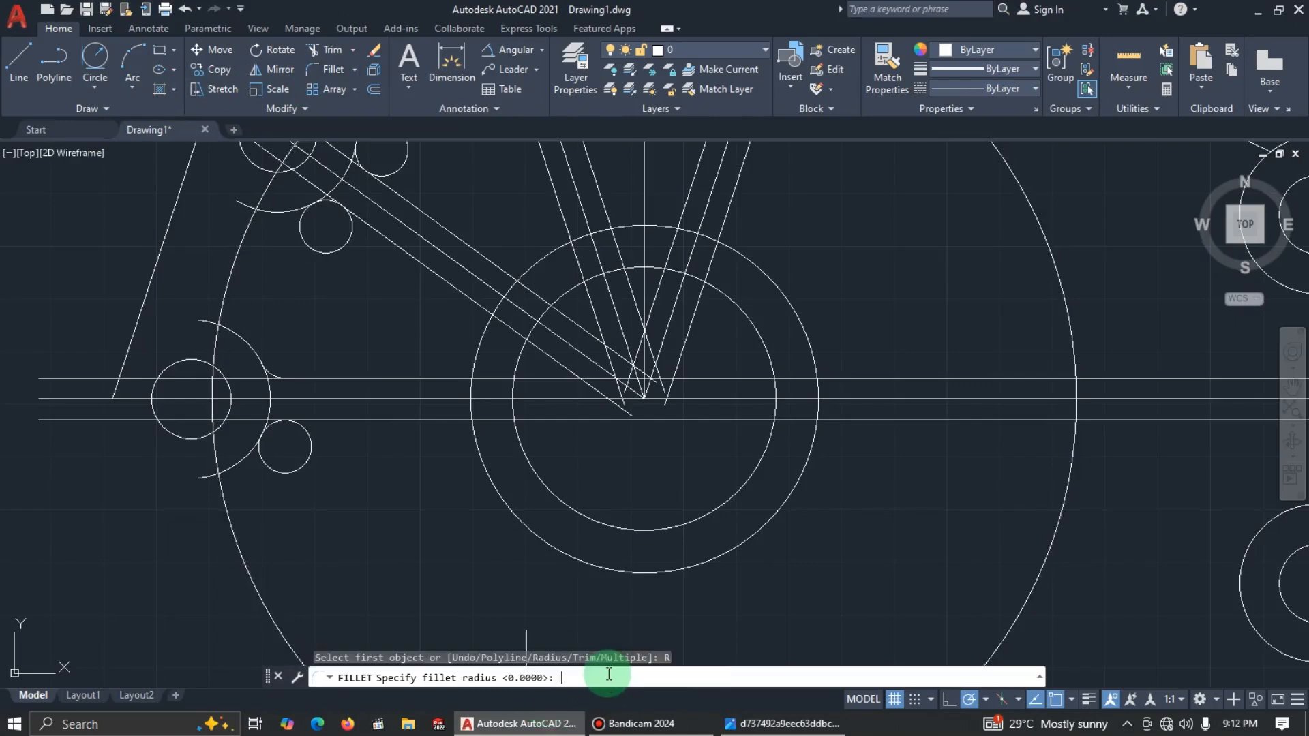
pyautogui.press('Return')
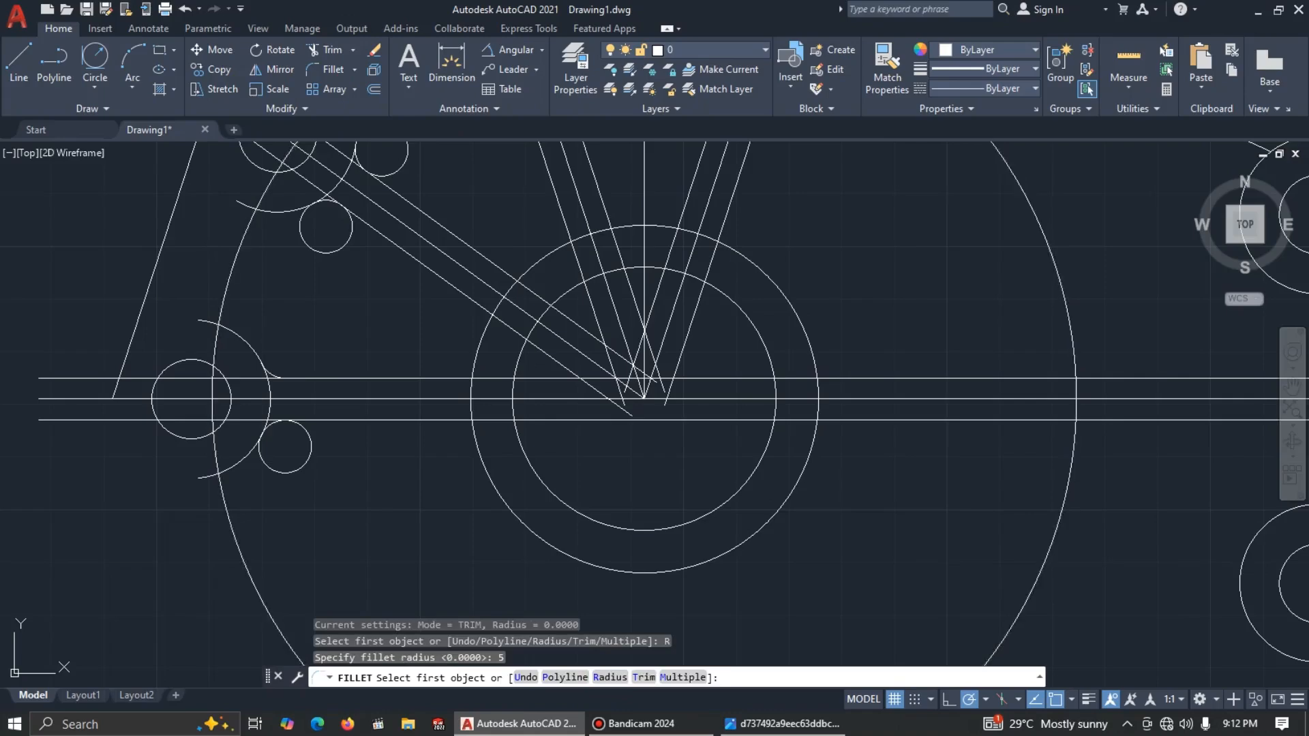
pyautogui.click(226, 288)
pyautogui.click(236, 337)
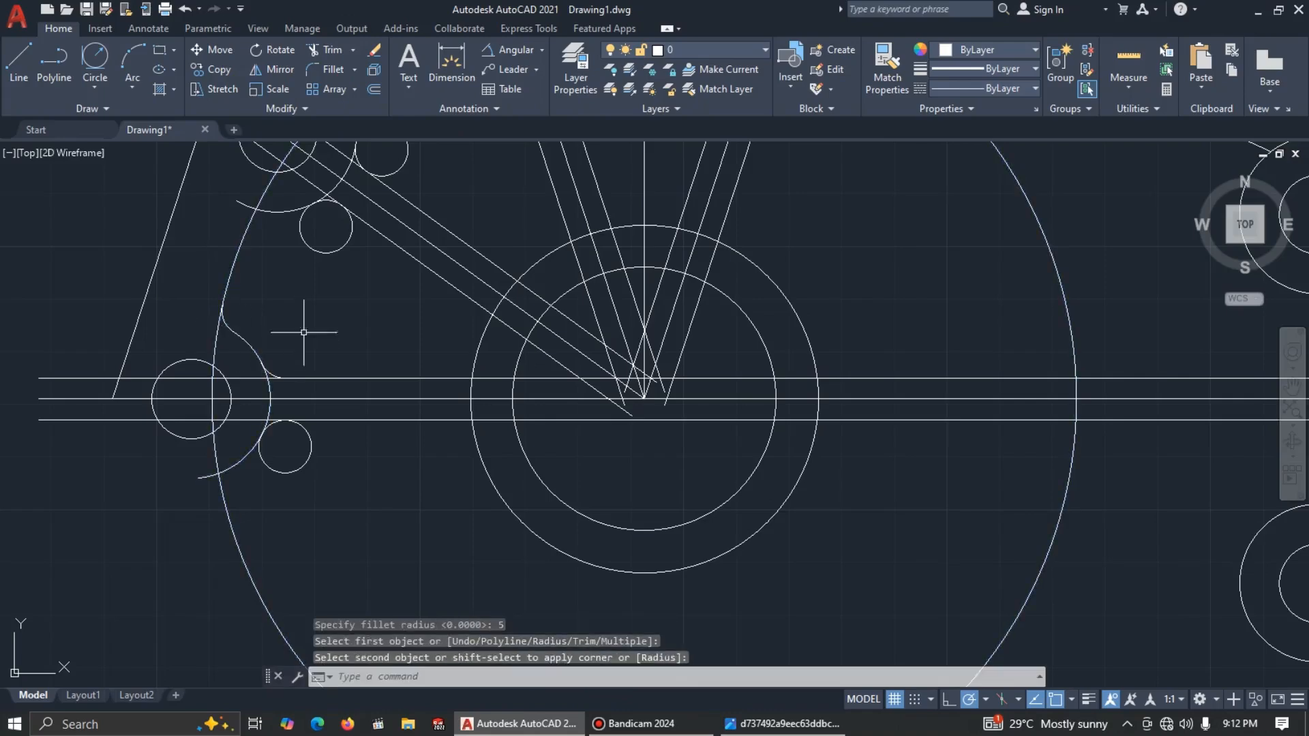
# Step: Fillet the lower end of the 144° boss arc with the R82 circle at radius 5
pyautogui.scroll(-2, 264, 267)
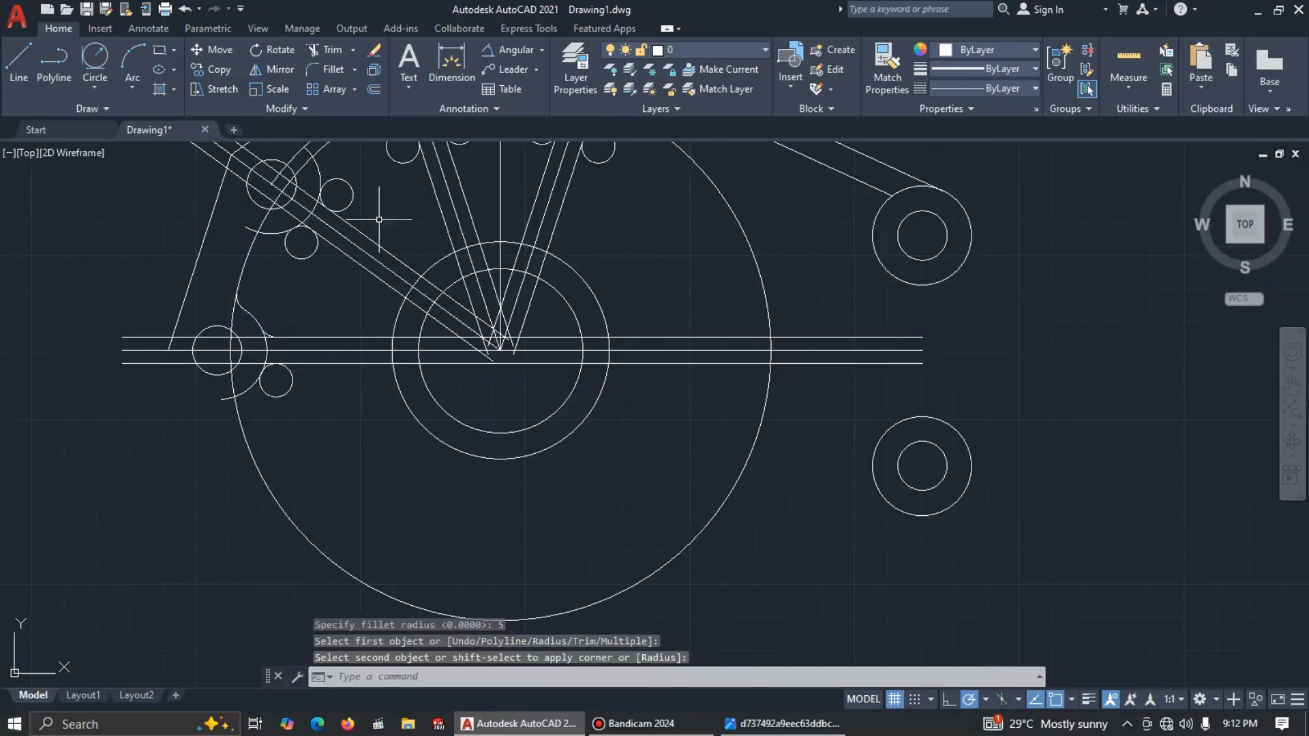
pyautogui.moveTo(378, 216); pyautogui.dragTo(518, 303, button='middle')
pyautogui.click(327, 69)
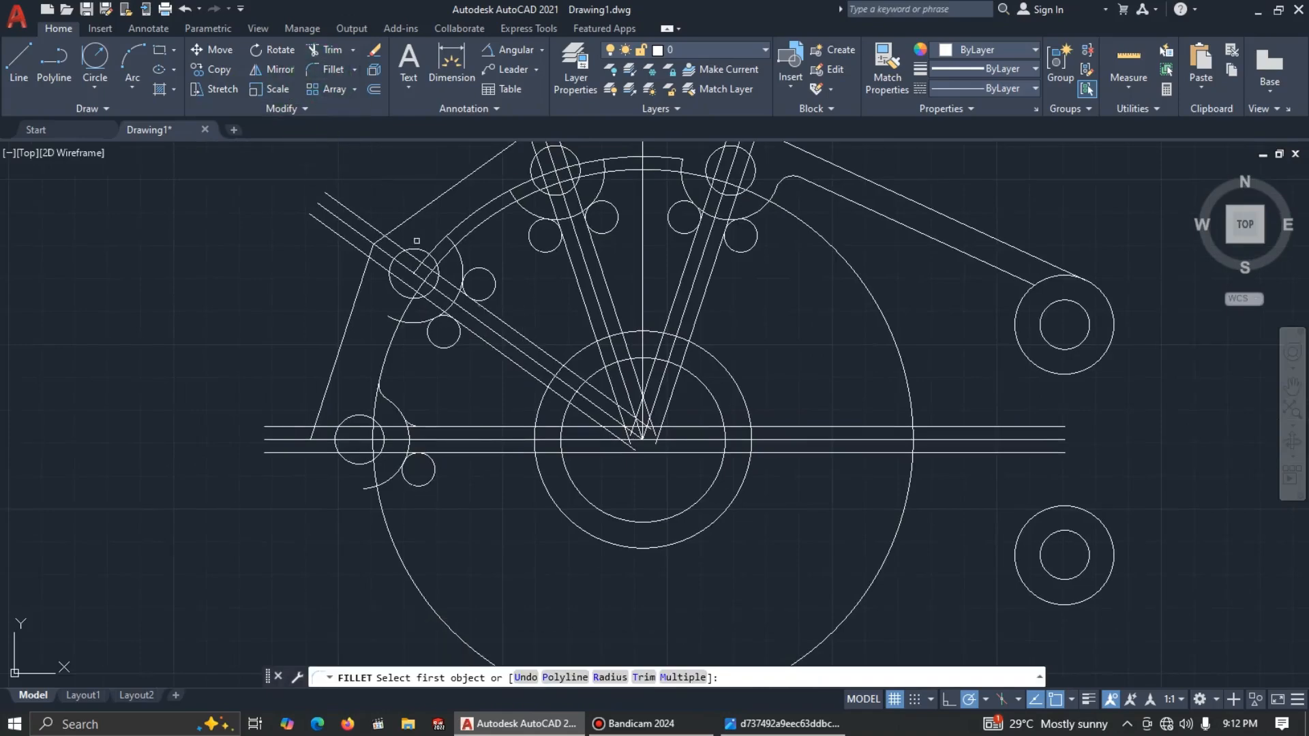
pyautogui.scroll(4, 406, 319)
pyautogui.click(403, 310)
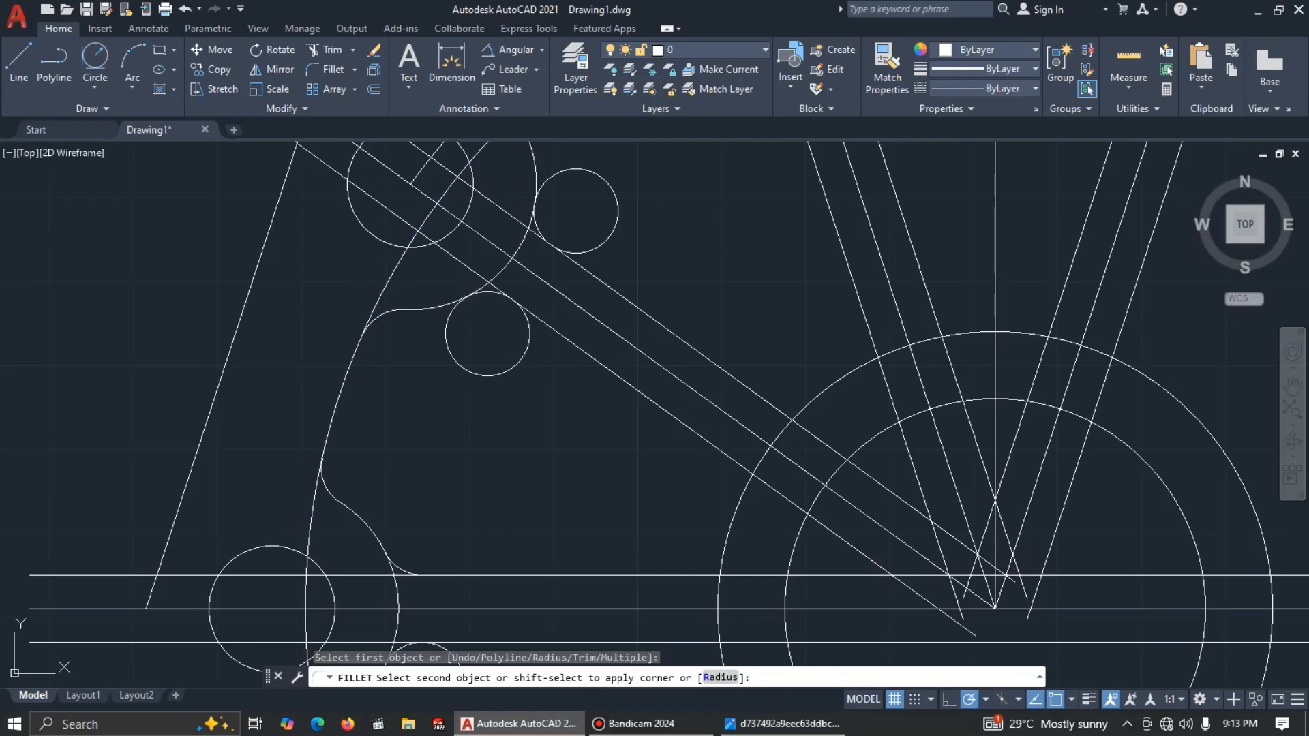
pyautogui.click(350, 369)
# Step: Fillet the R82 circle with the upper end of the 144° boss arc at radius 5
pyautogui.scroll(-4, 443, 321)
pyautogui.scroll(2, 485, 219)
pyautogui.click(347, 77)
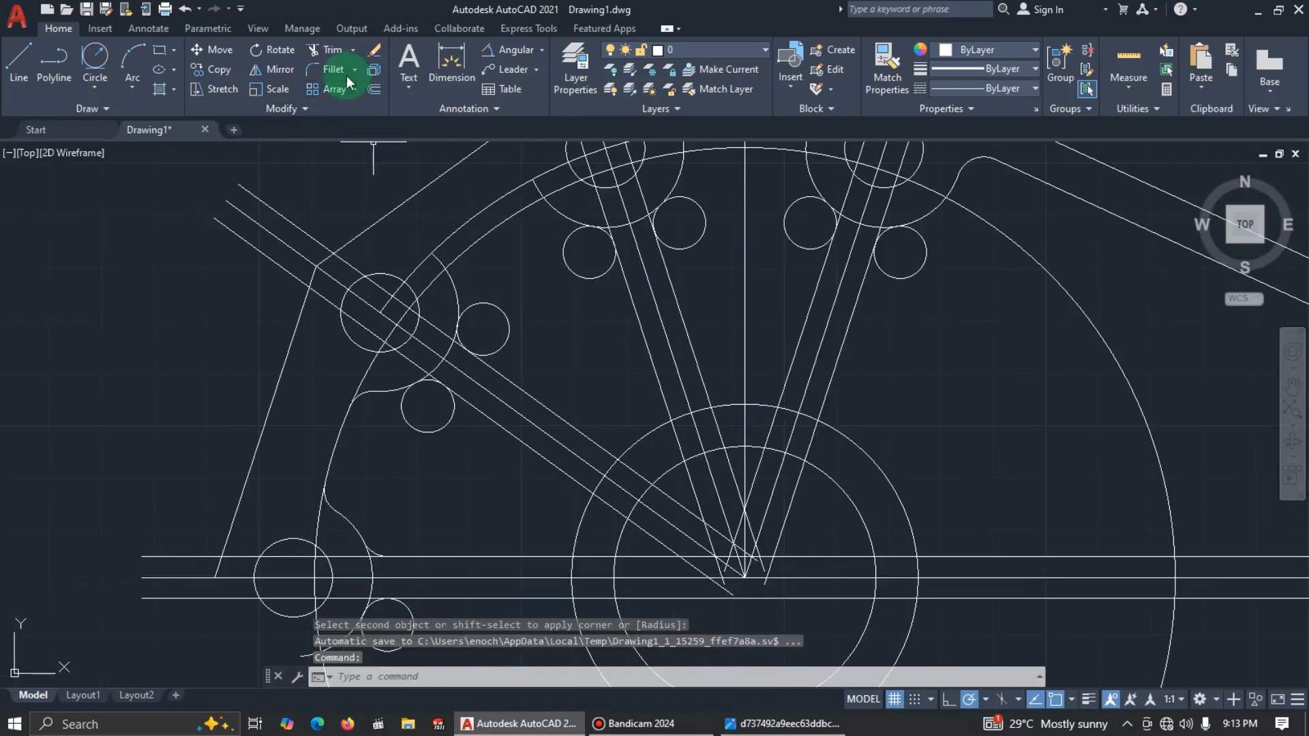
pyautogui.click(462, 252)
pyautogui.click(454, 283)
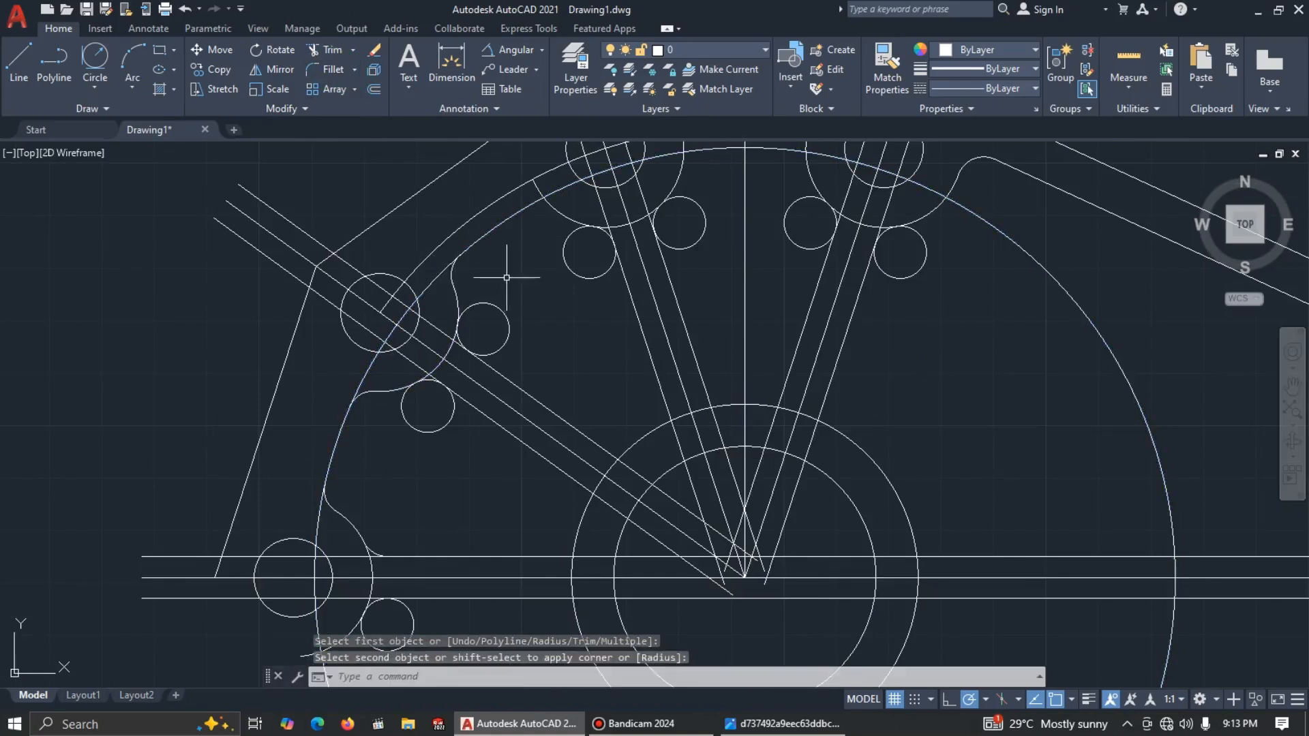
# Step: Fillet both ends of the 108° boss arc with the R82 circle at radius 5
pyautogui.press('space')
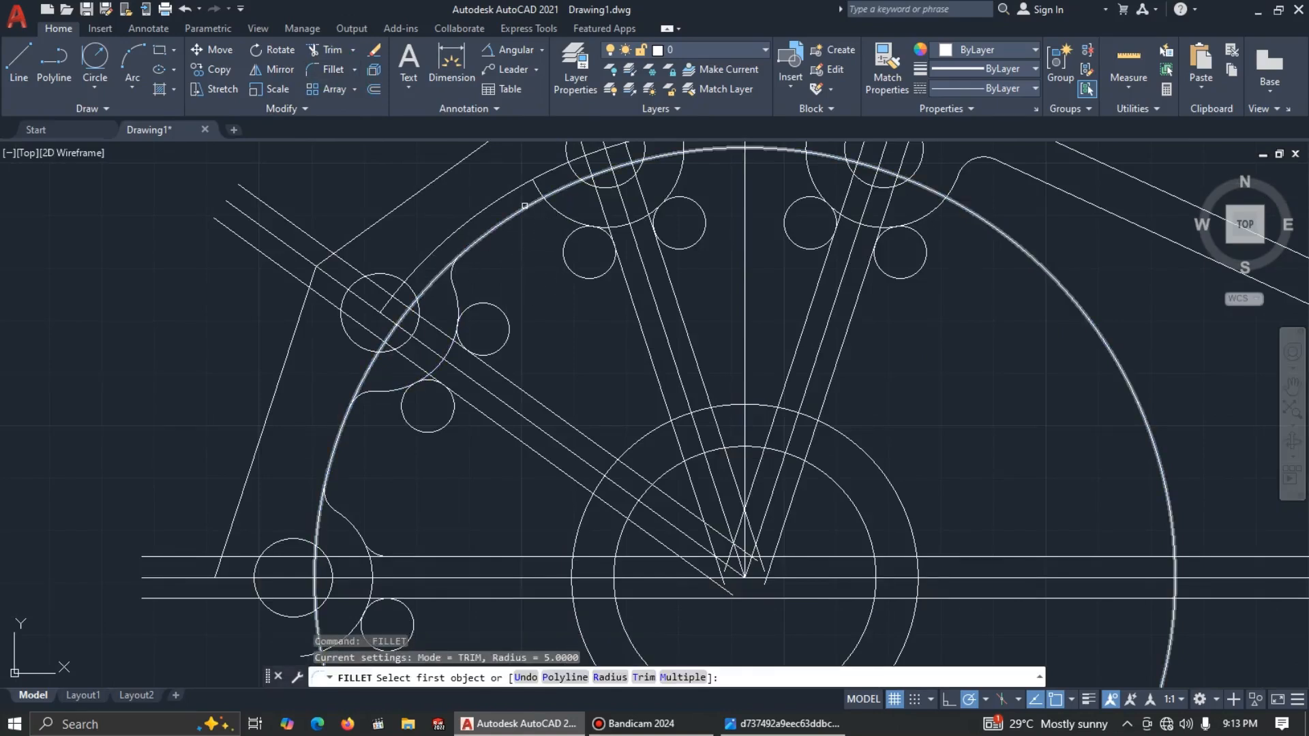
pyautogui.click(530, 211)
pyautogui.click(556, 214)
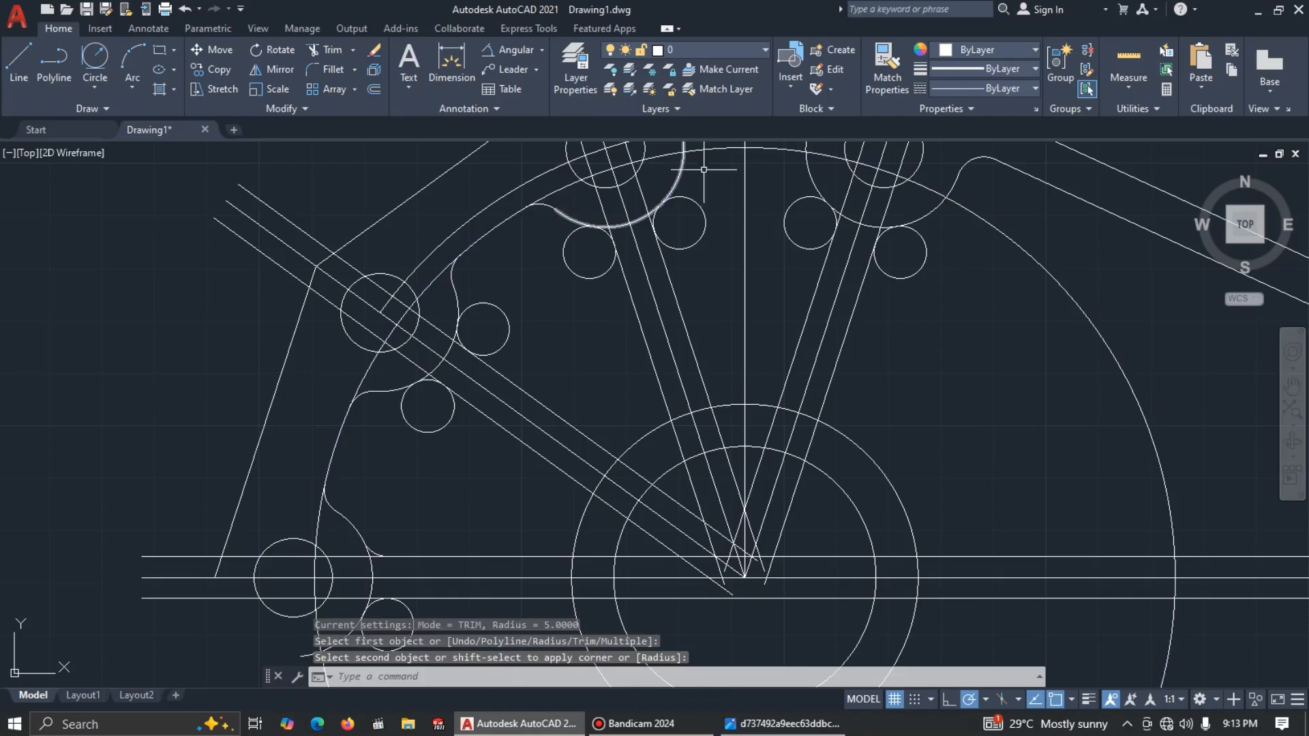
pyautogui.press('space')
pyautogui.scroll(-2, 720, 189)
pyautogui.moveTo(721, 189); pyautogui.dragTo(690, 259, button='middle')
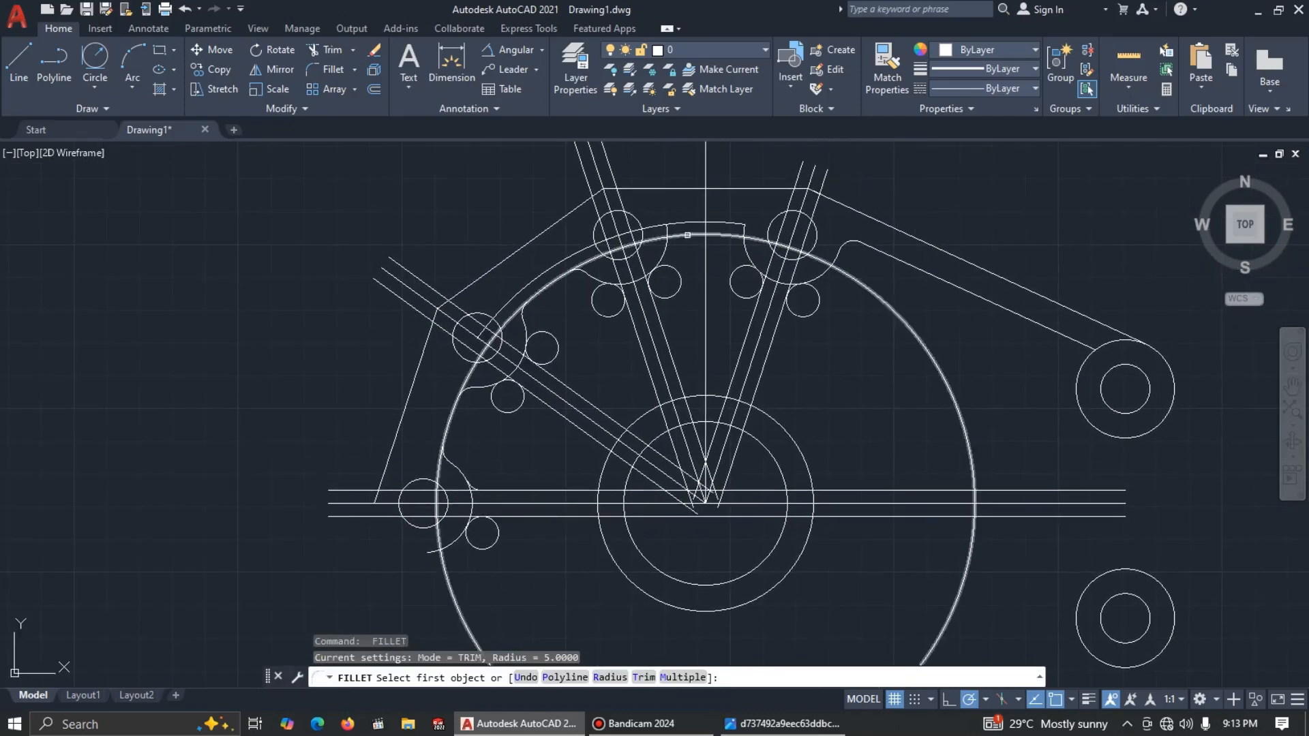
pyautogui.click(665, 249)
pyautogui.click(683, 236)
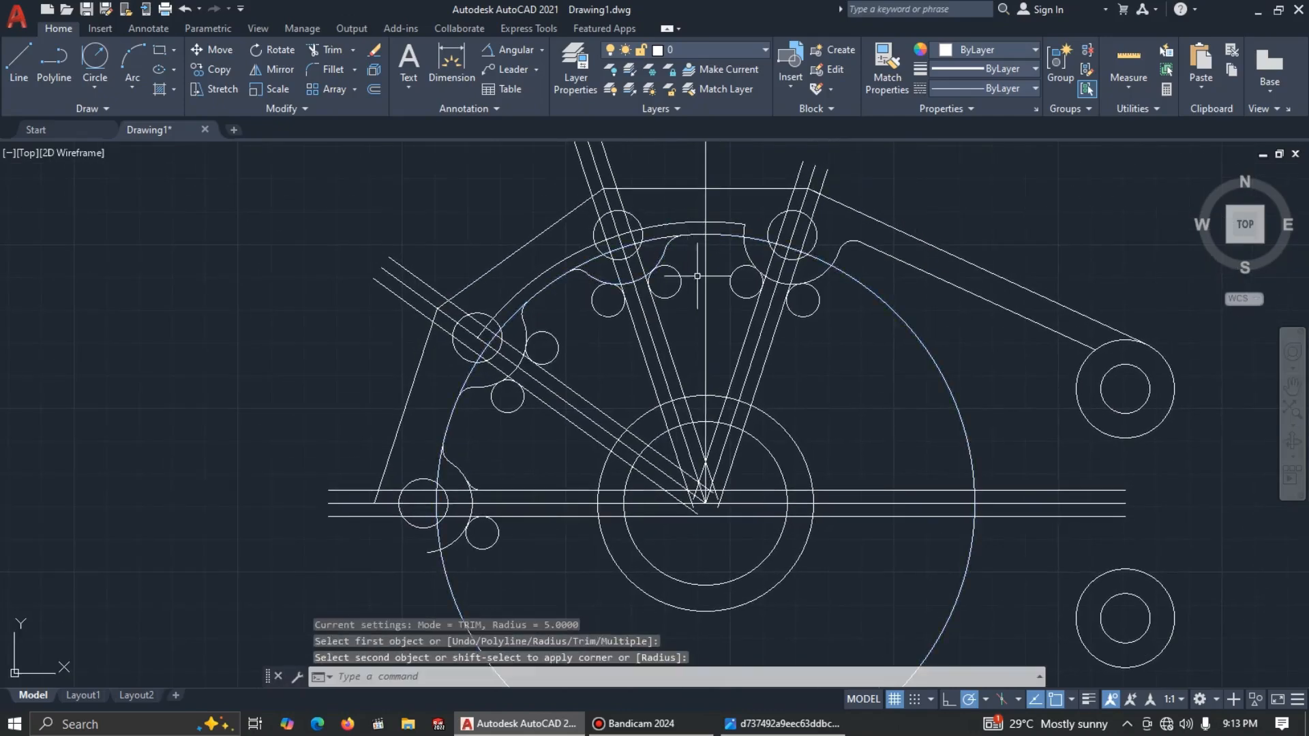
# Step: Fillet the R82 circle with the left-hand end of the 72° boss arc at radius 5
pyautogui.press('space')
pyautogui.scroll(2, 742, 239)
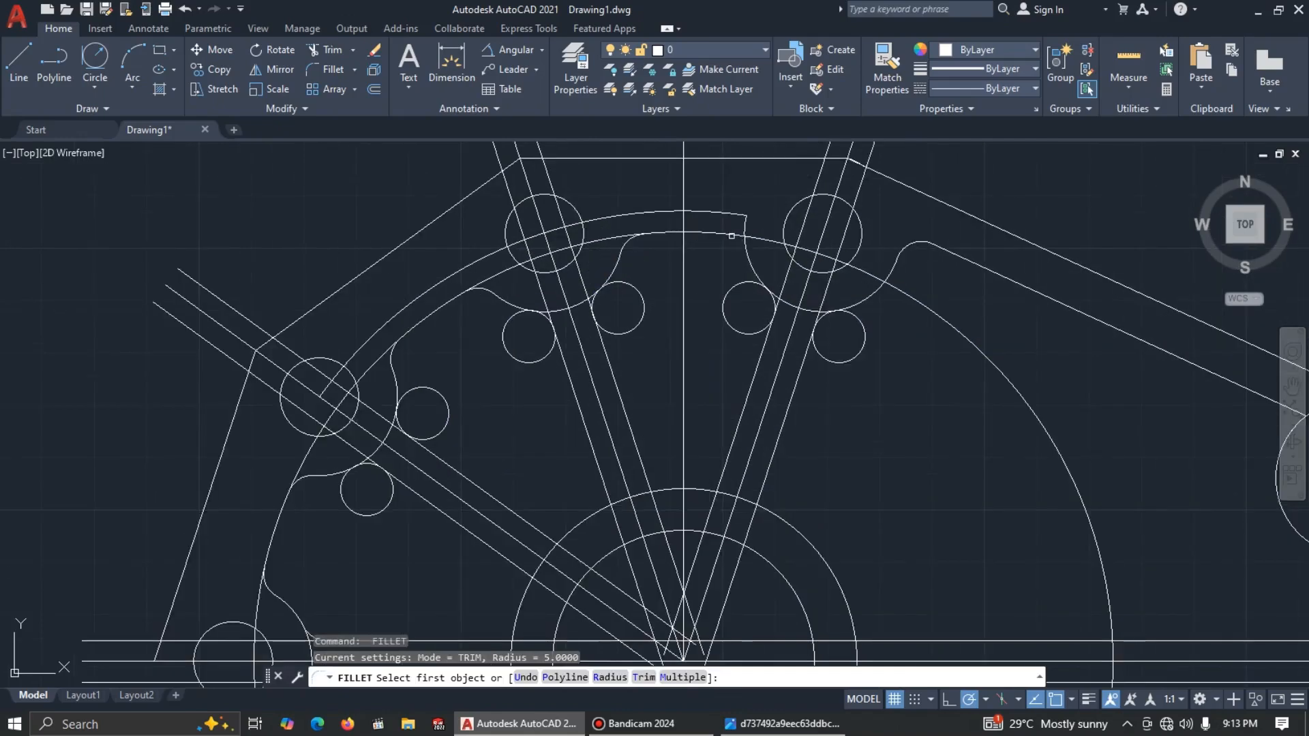
pyautogui.click(726, 235)
pyautogui.click(749, 256)
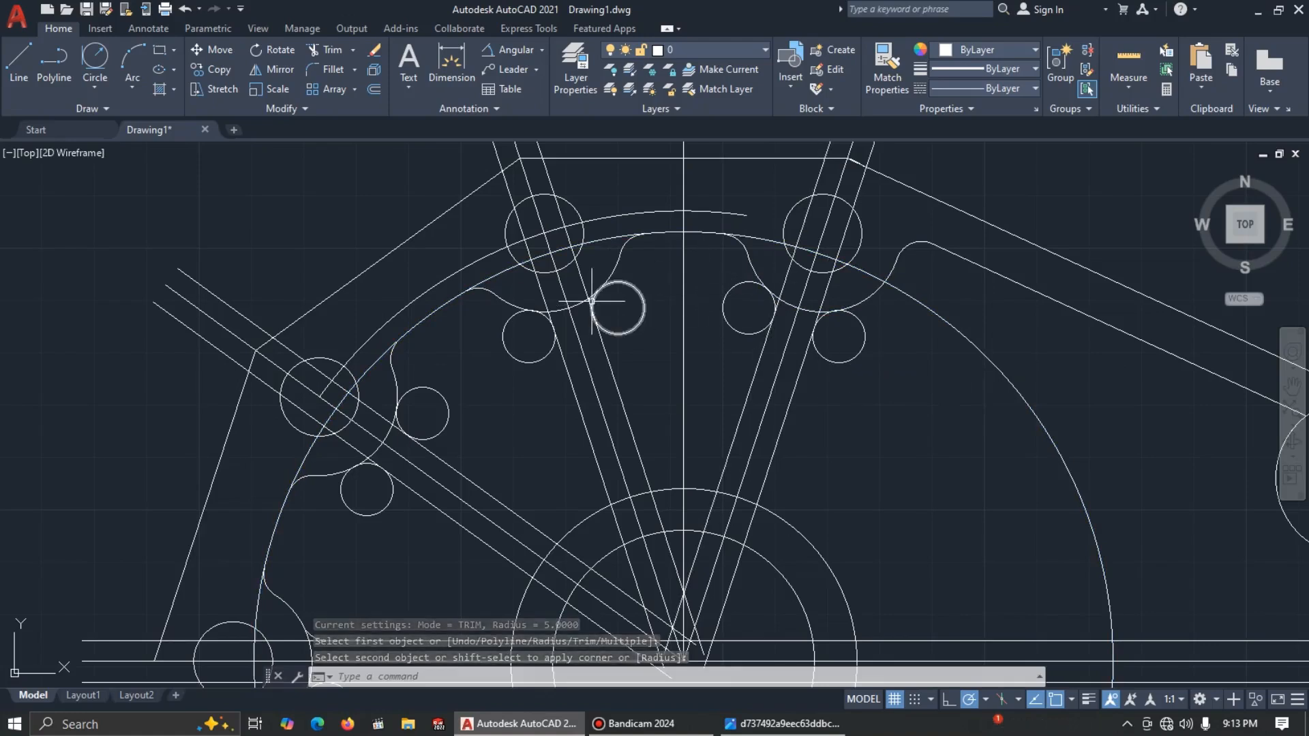
pyautogui.press('Escape')
# Step: Trim the R82 circle portions running through the 180°, 144°, 108° and 72° bosses back to the corner fillets
pyautogui.write('tr')
pyautogui.press('Return')
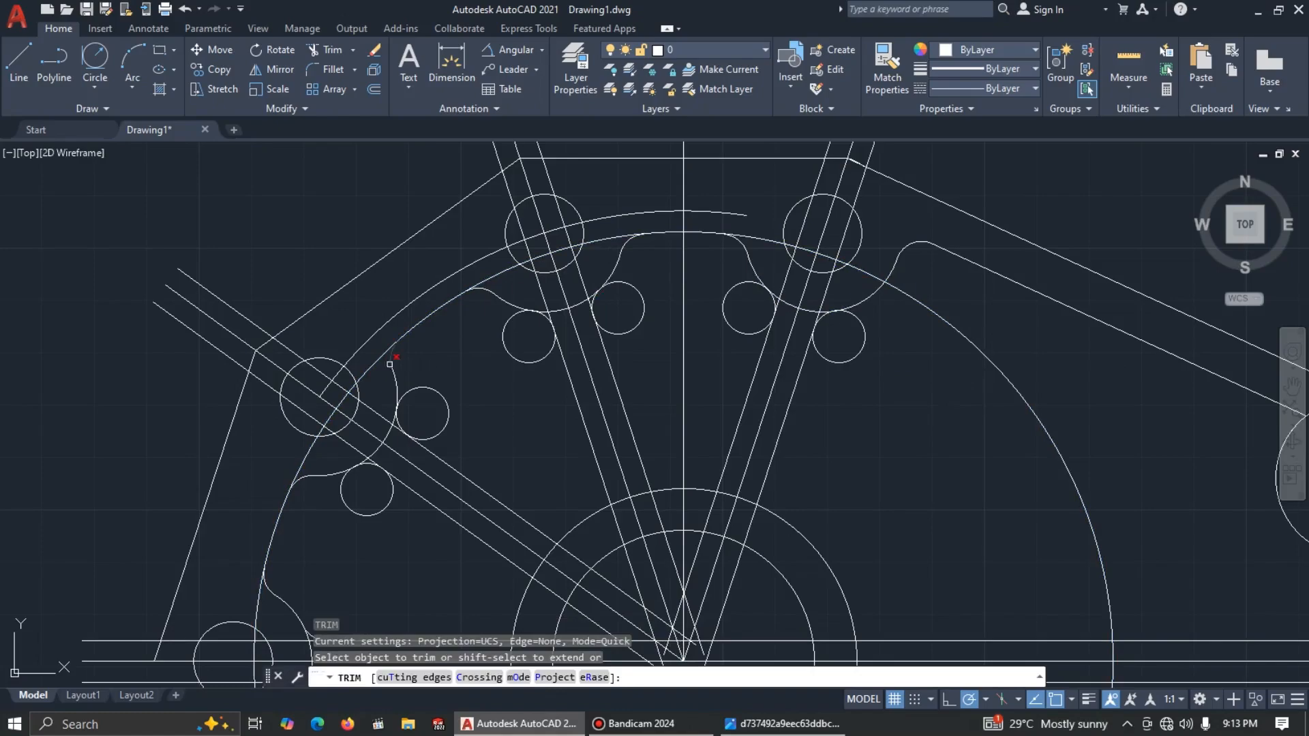
pyautogui.hotkey('alt', 'Tab')
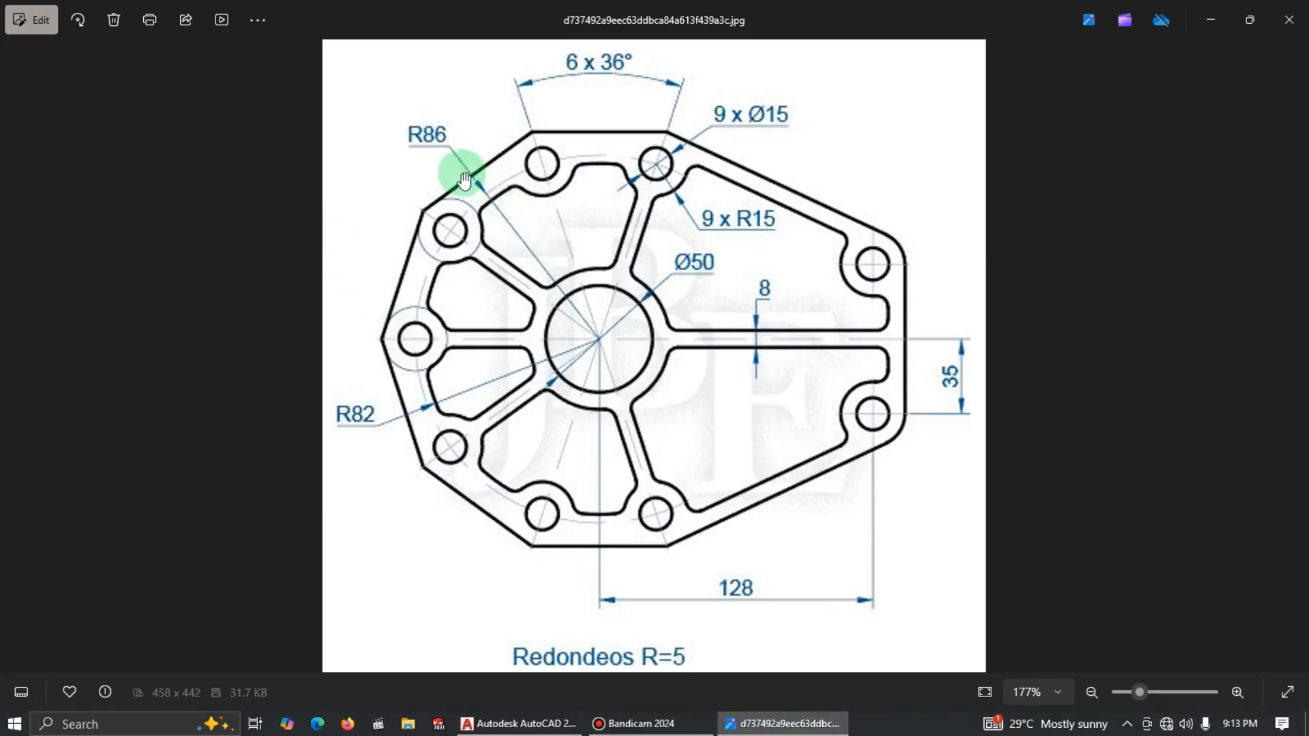
pyautogui.hotkey('alt', 'Tab')
pyautogui.click(378, 363)
pyautogui.click(313, 469)
pyautogui.click(608, 239)
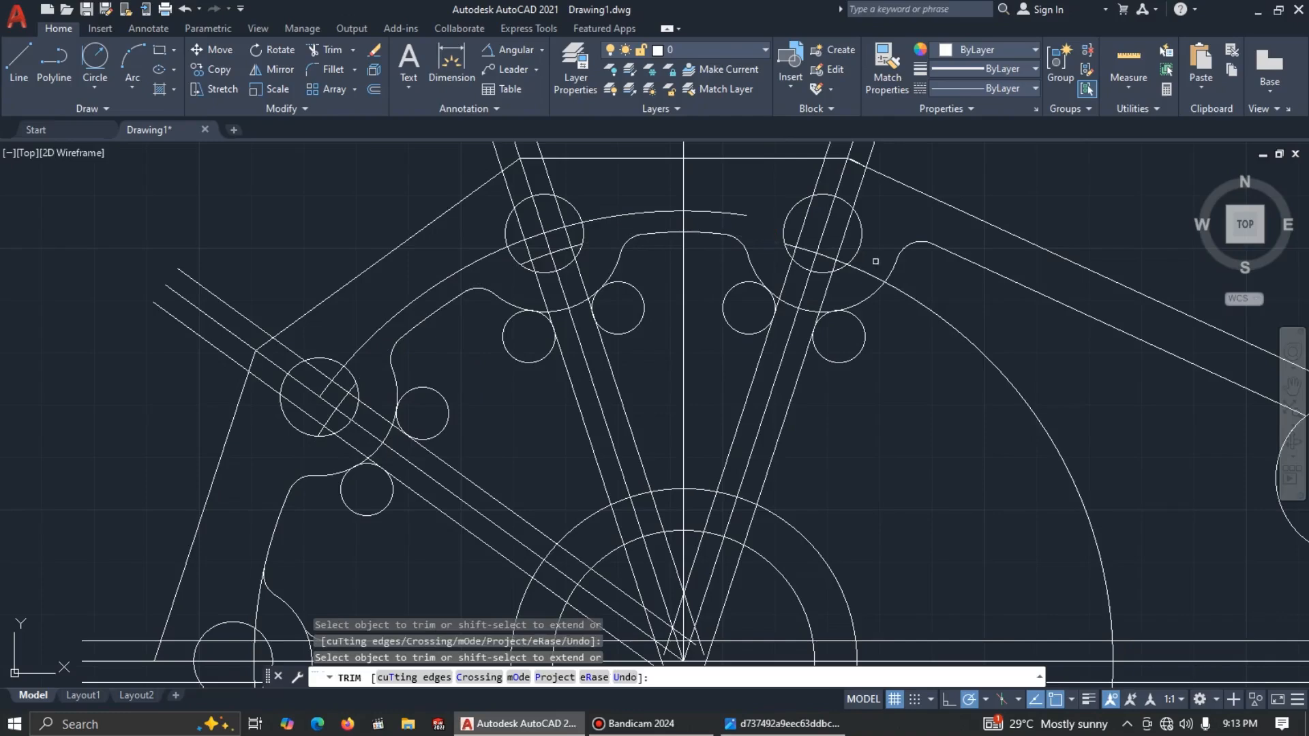
pyautogui.scroll(-2, 852, 300)
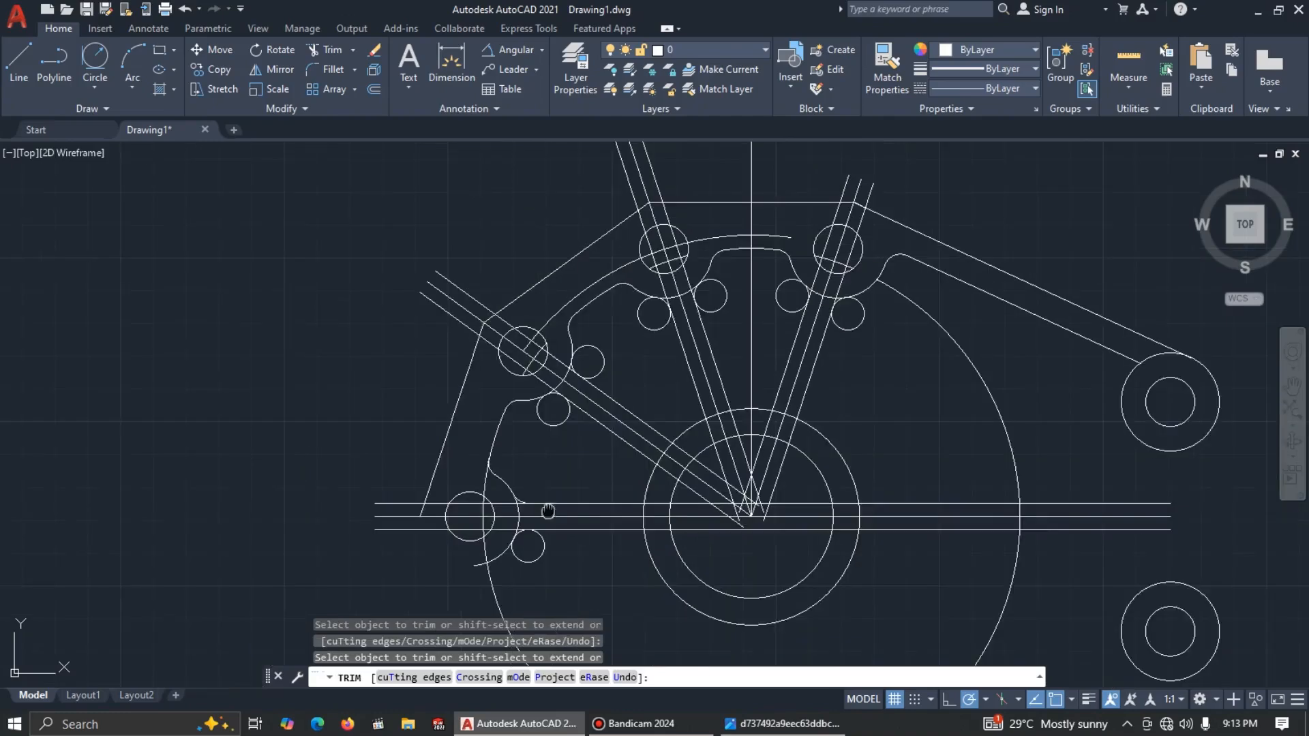
pyautogui.scroll(2, 548, 510)
pyautogui.click(443, 424)
pyautogui.press('Return')
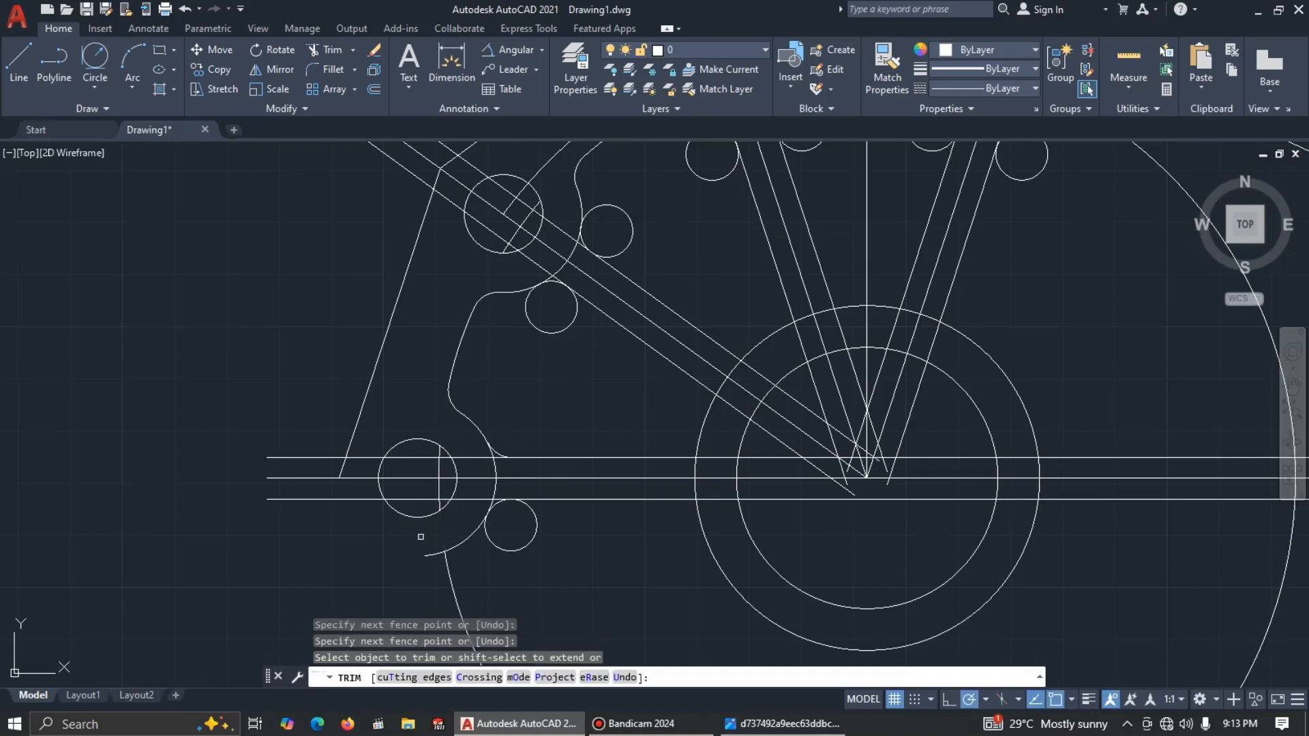
# Step: Erase the leftover R82 arc pieces inside the four boss holes and the R86 construction arc
pyautogui.press('Escape')
pyautogui.click(439, 489)
pyautogui.click(530, 478)
pyautogui.press('Delete')
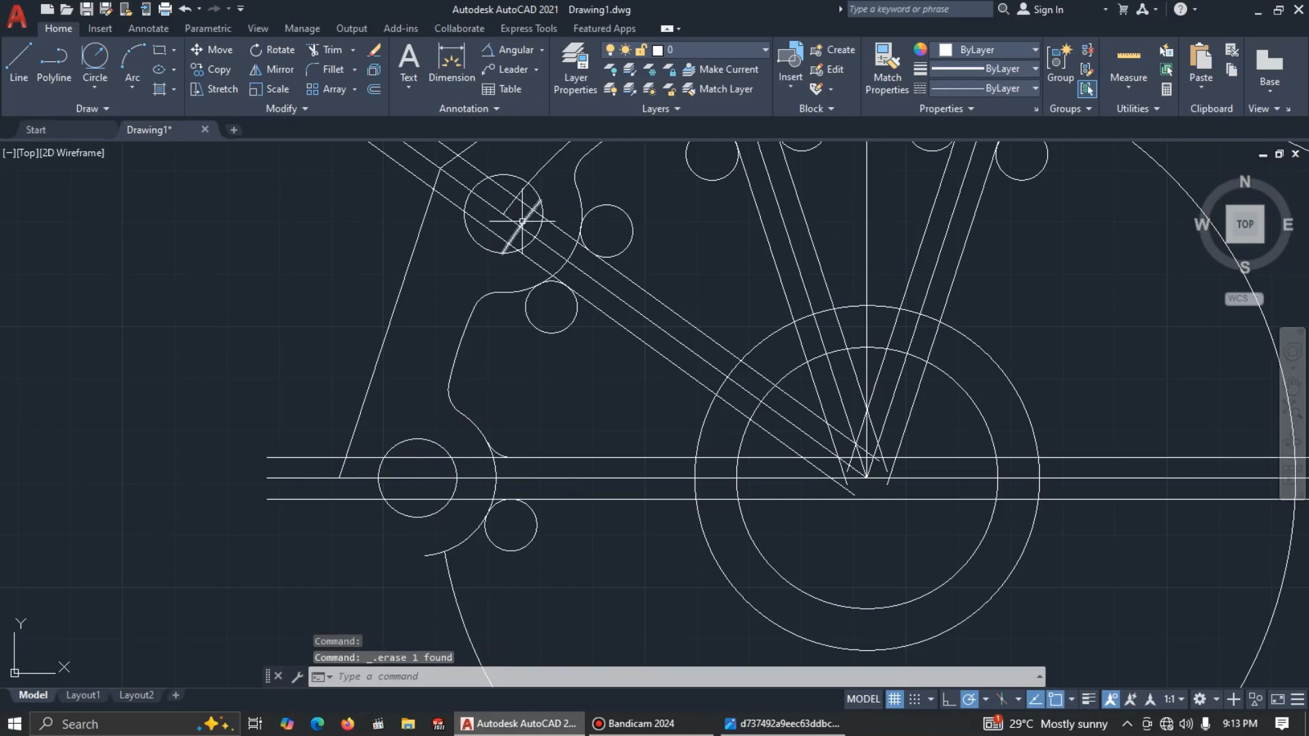
pyautogui.scroll(-5, 555, 223)
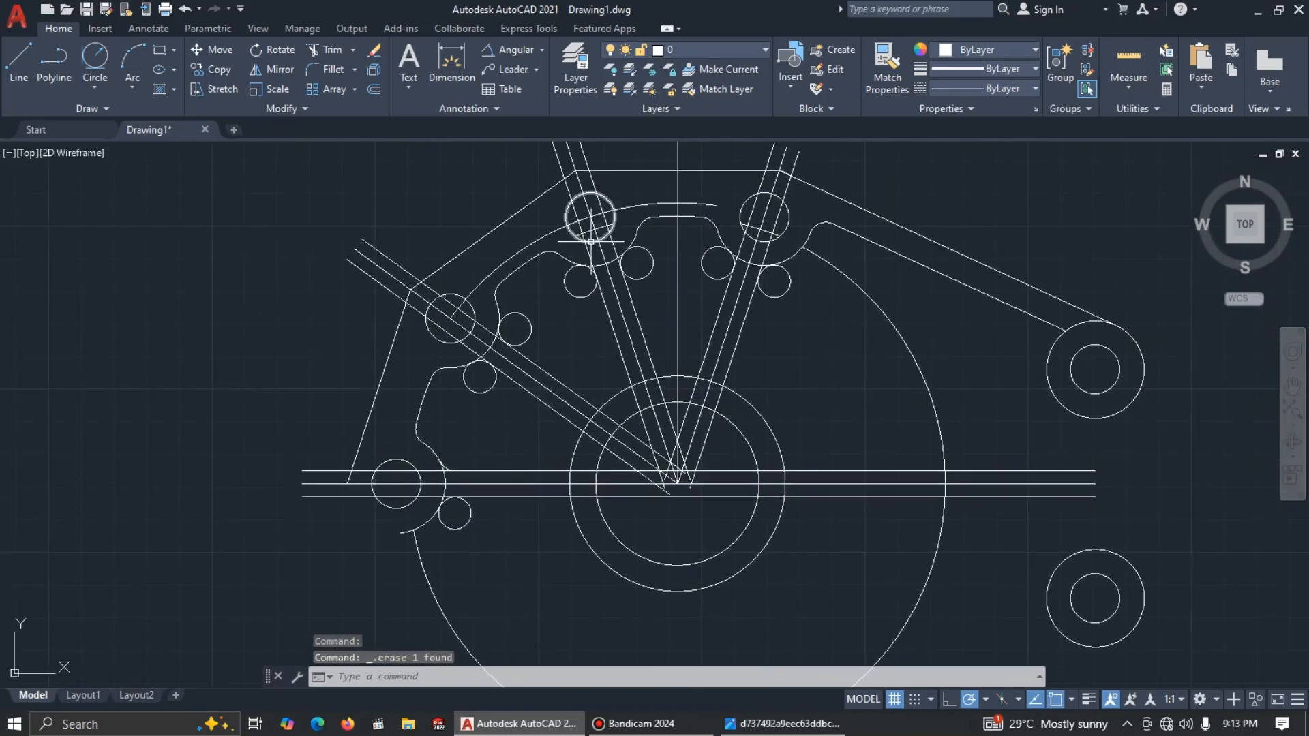
pyautogui.click(588, 231)
pyautogui.press('Delete')
pyautogui.click(750, 220)
pyautogui.press('Delete')
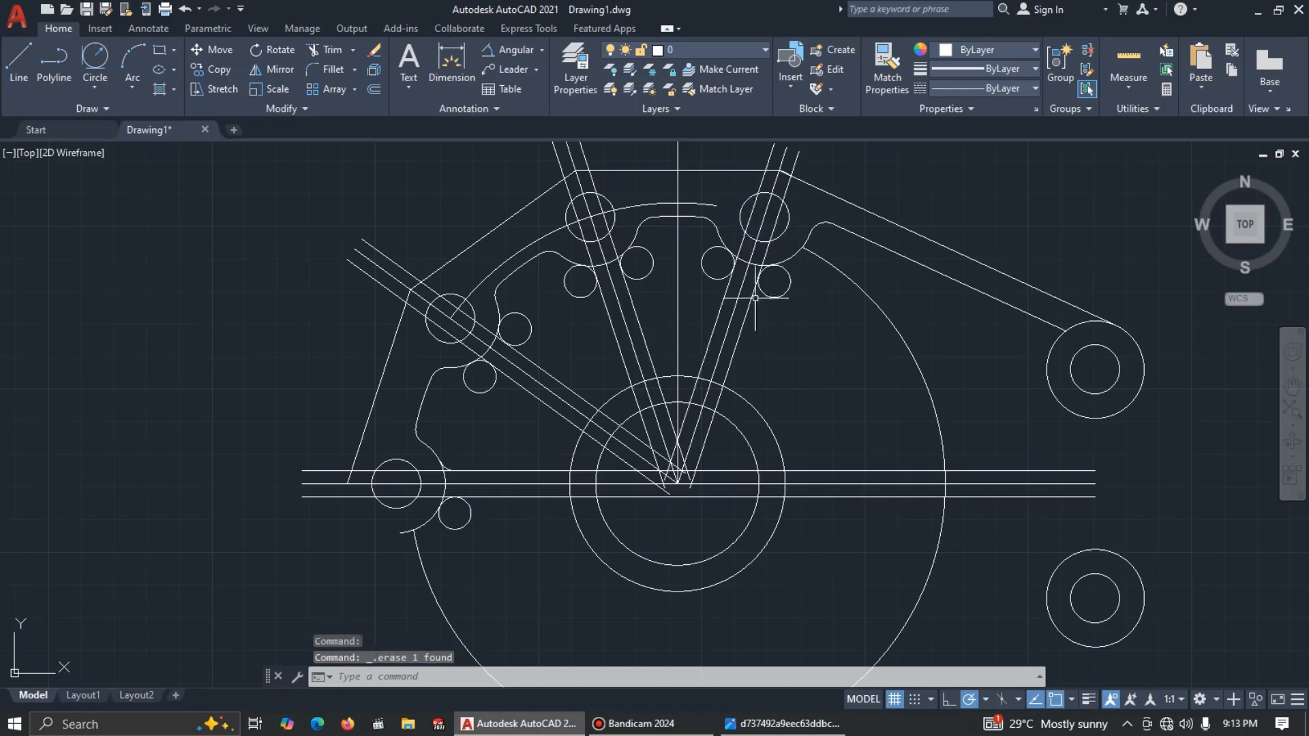
pyautogui.click(646, 203)
pyautogui.press('Delete')
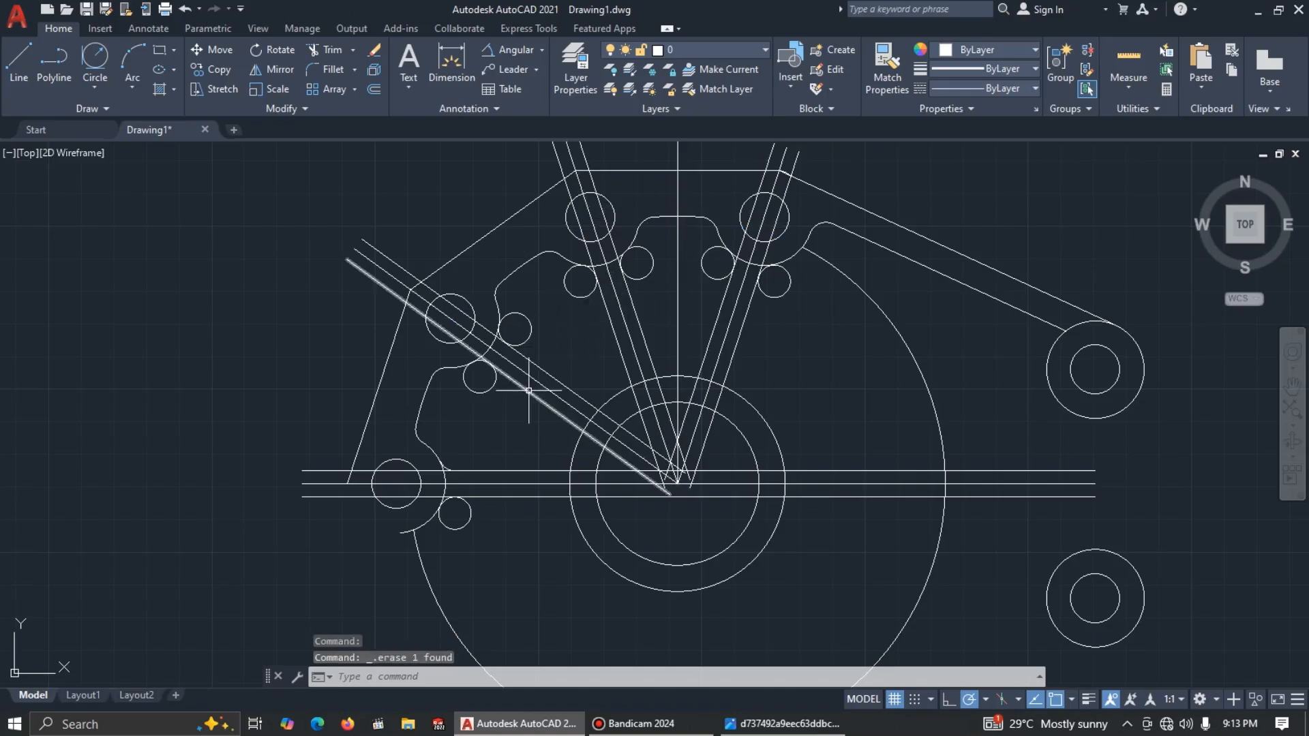
# Step: Trim the radius 5 tangent circles at the 144°, 108° and 72° bosses down to their fillet arcs
pyautogui.write('tr')
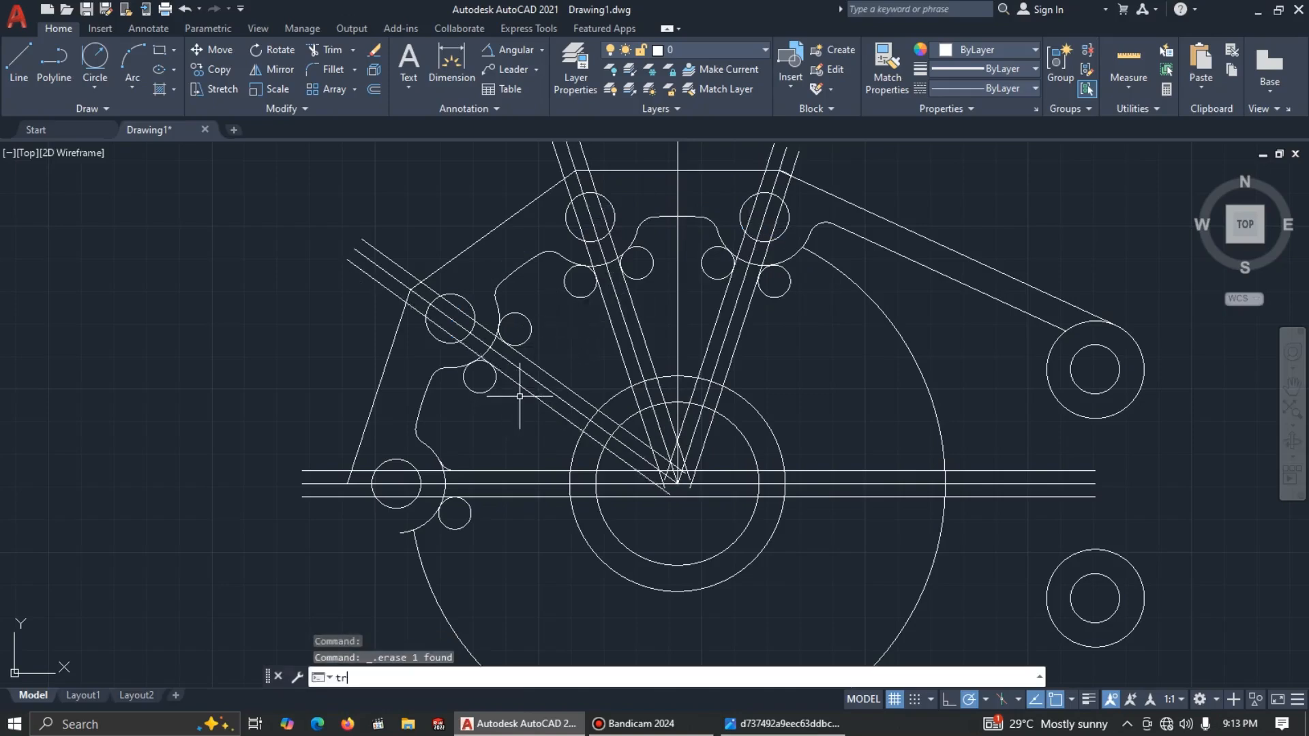
pyautogui.press('Return')
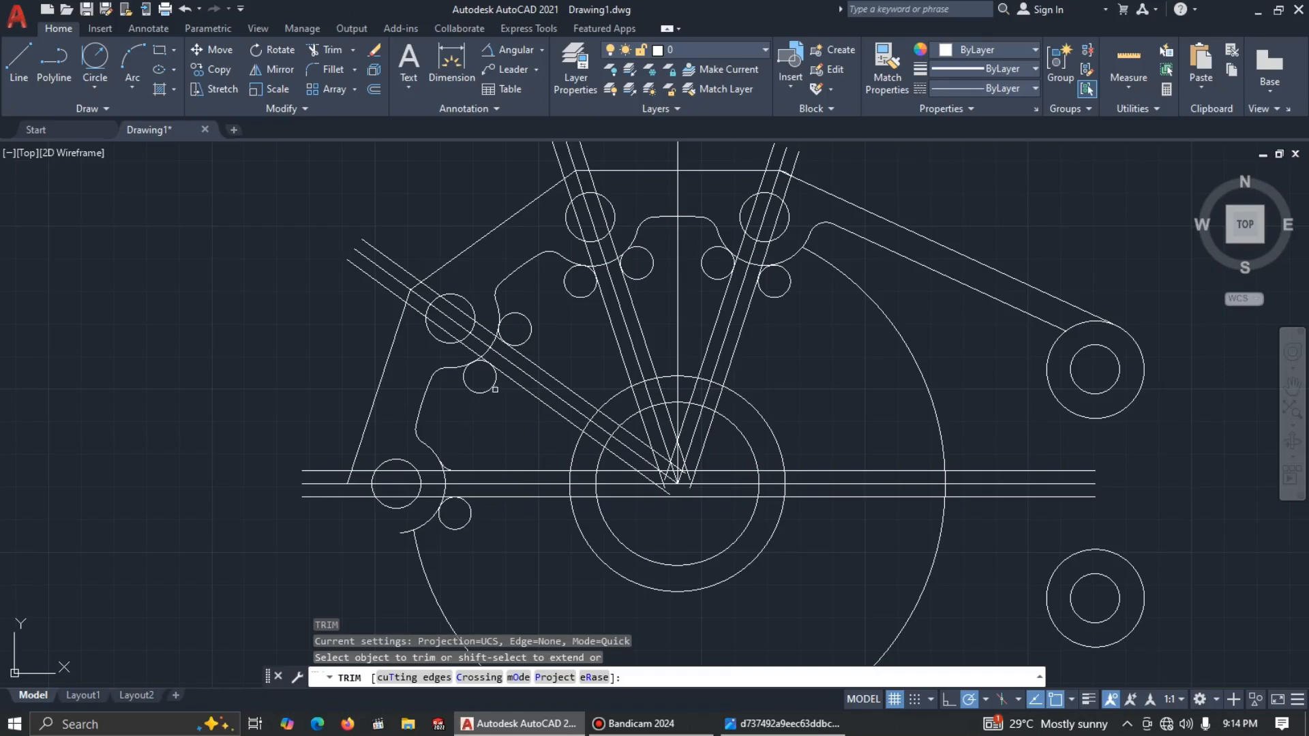
pyautogui.click(491, 388)
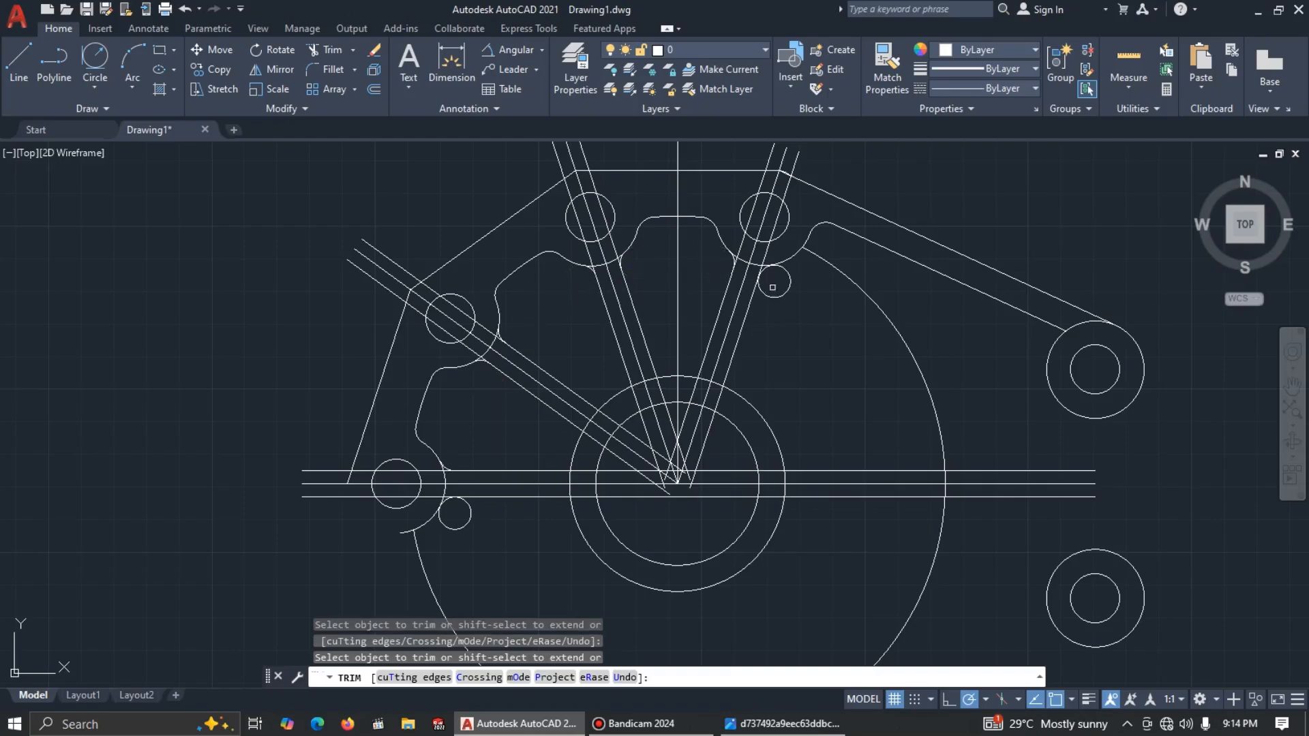
# Step: Trim the excess 72° boss arc and rib edge lines back to the radius 5 fillets, checking against the reference image
pyautogui.scroll(5, 781, 293)
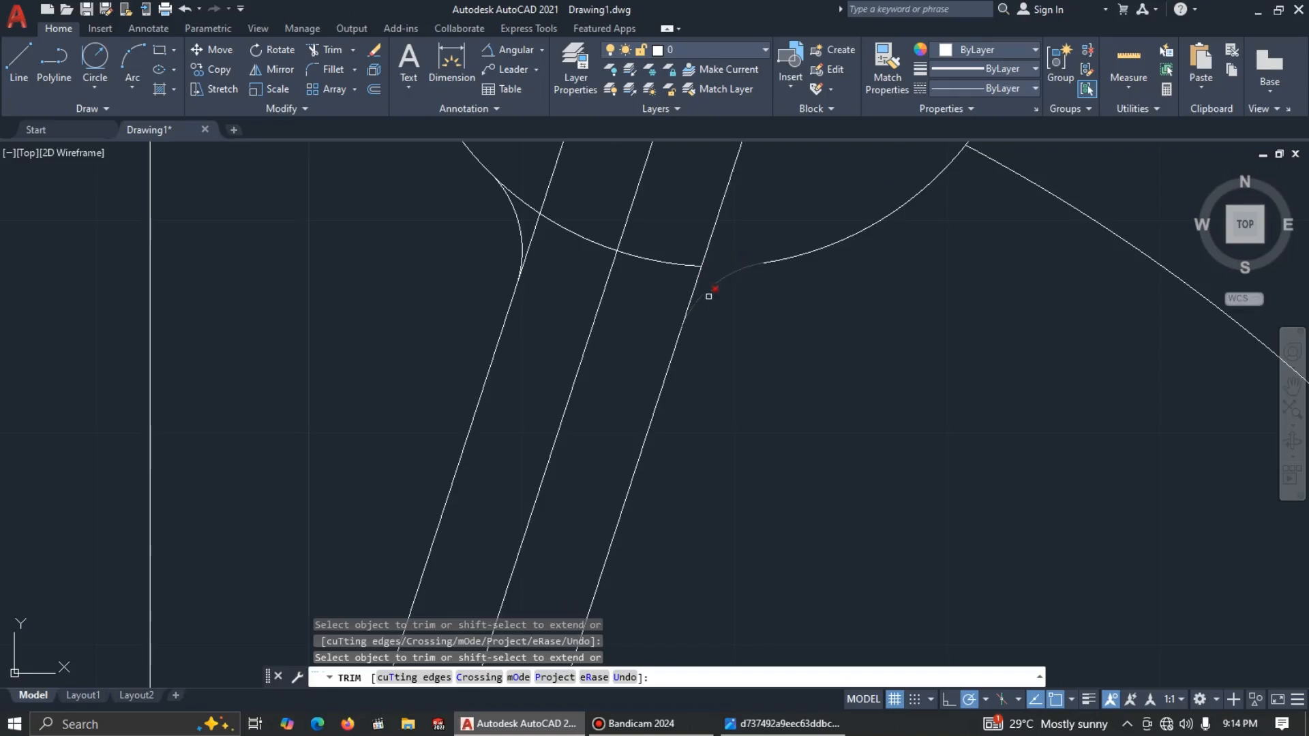
pyautogui.hotkey('alt', 'Tab')
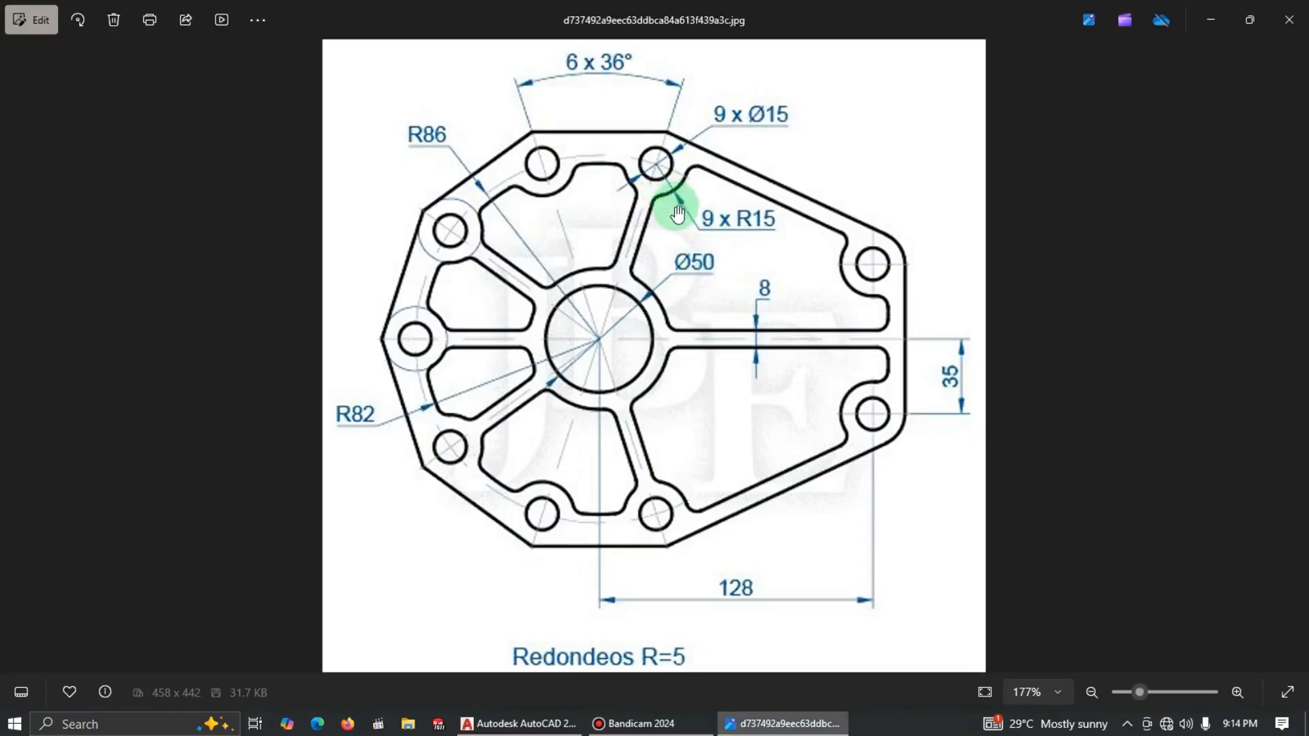
pyautogui.hotkey('alt', 'Tab')
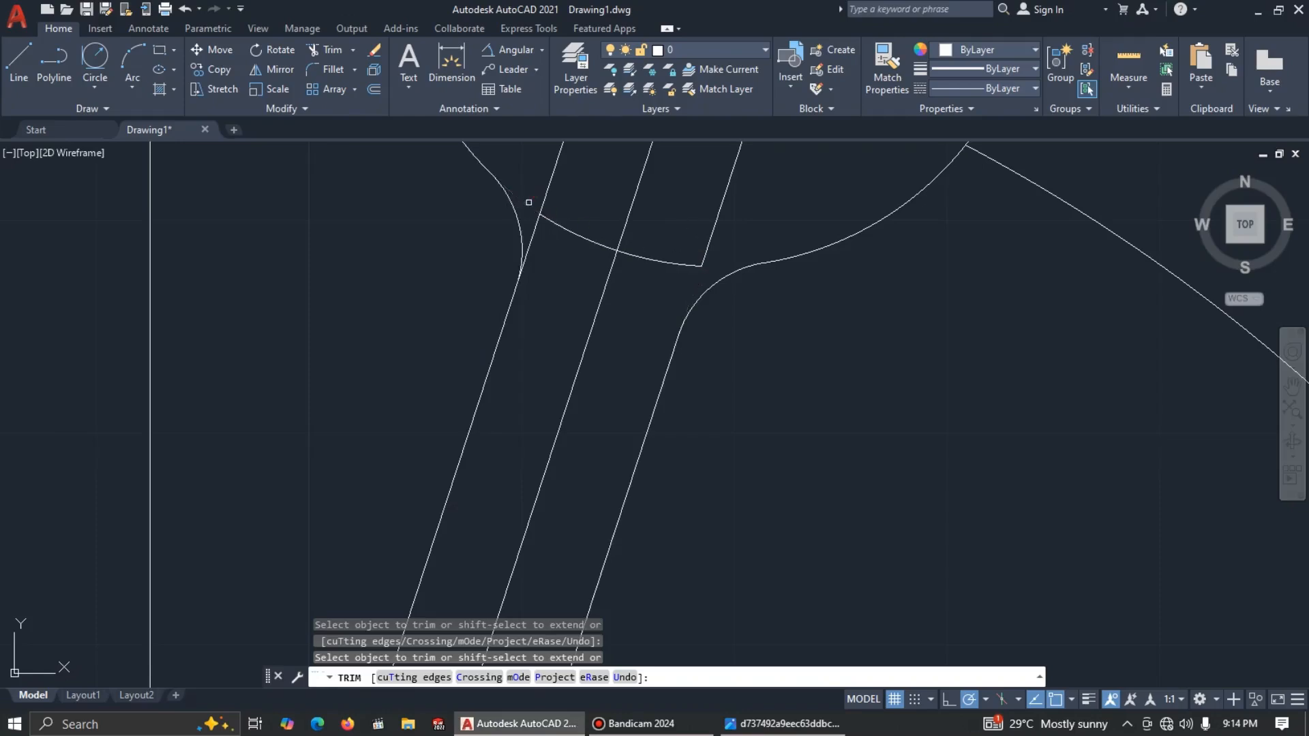
pyautogui.scroll(-4, 535, 230)
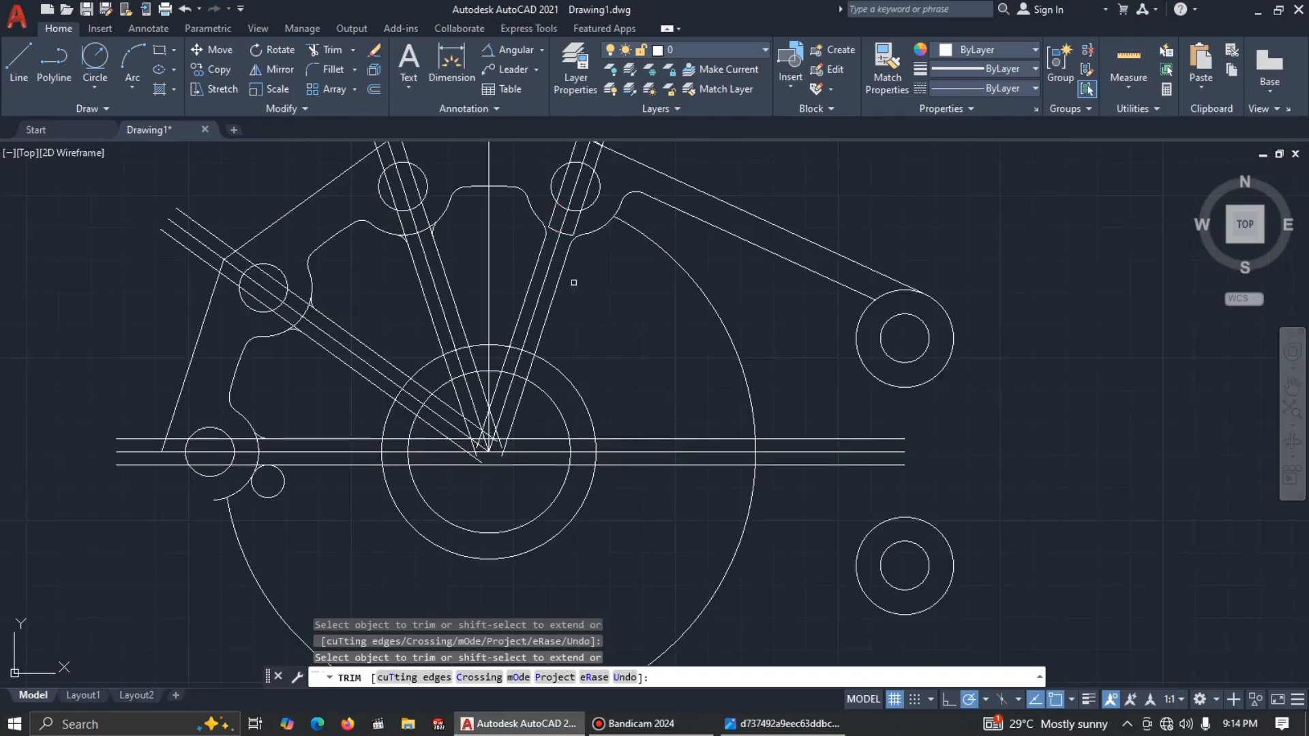
pyautogui.press('Escape')
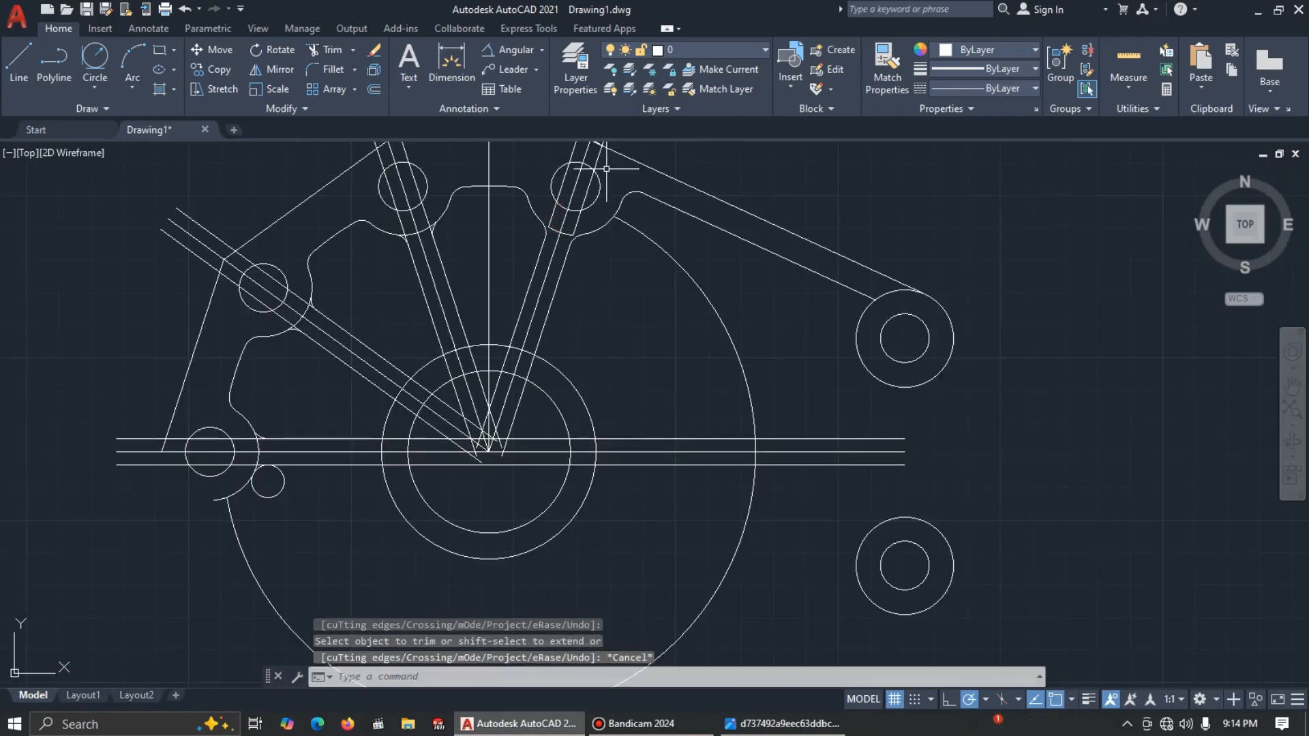
pyautogui.click(609, 162)
pyautogui.press('Escape')
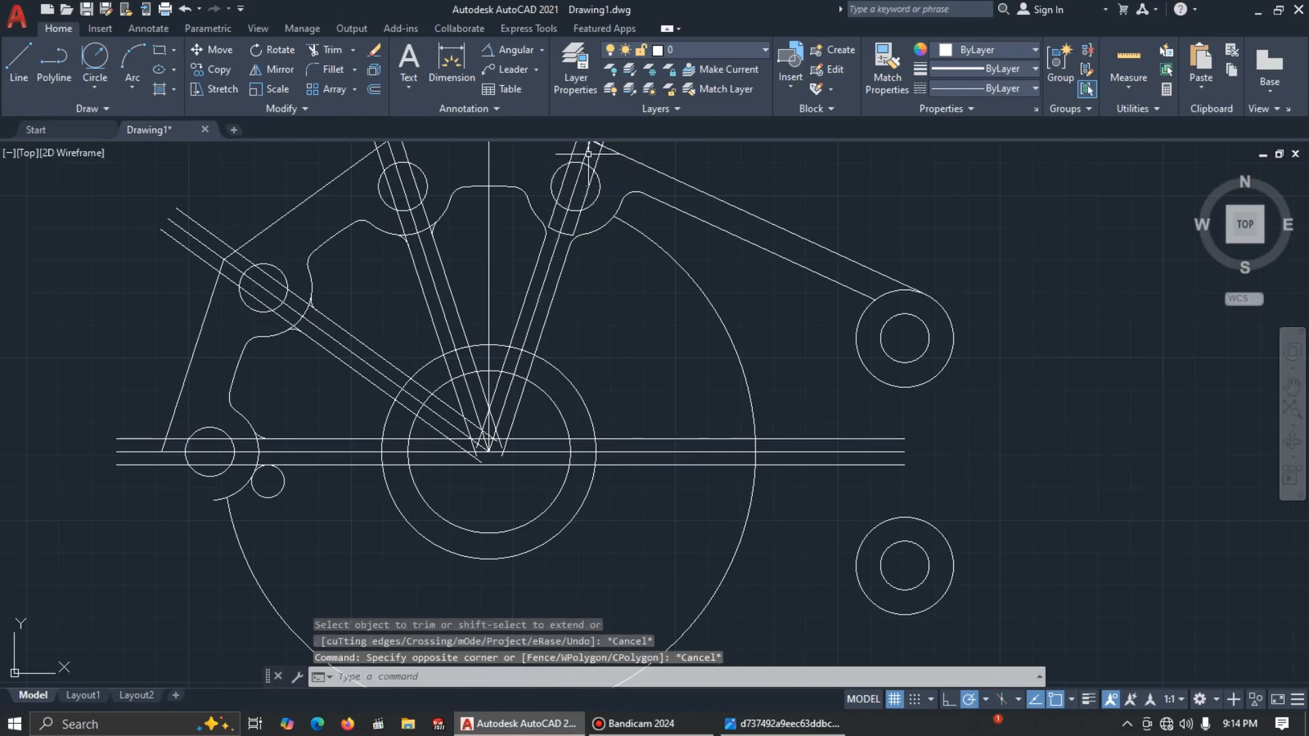
pyautogui.scroll(-2, 777, 474)
pyautogui.scroll(4, 652, 280)
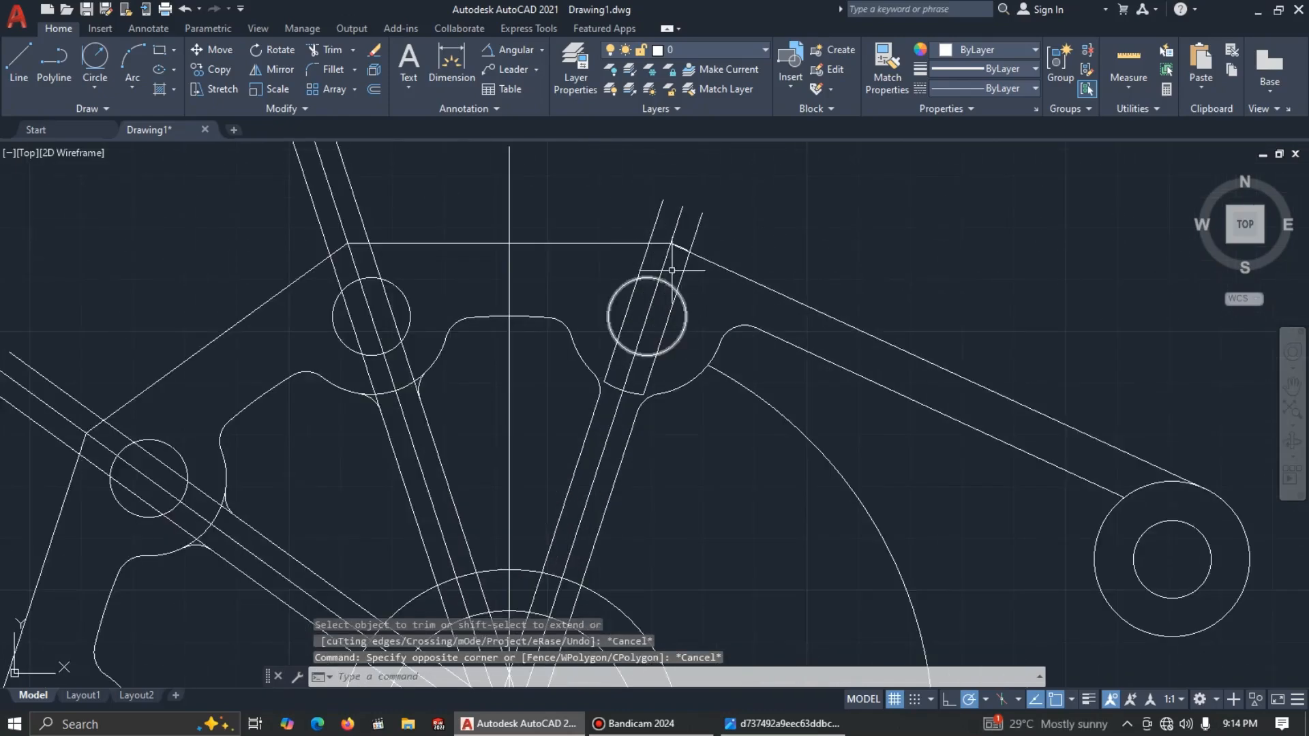
pyautogui.click(711, 205)
pyautogui.click(646, 220)
pyautogui.press('Escape')
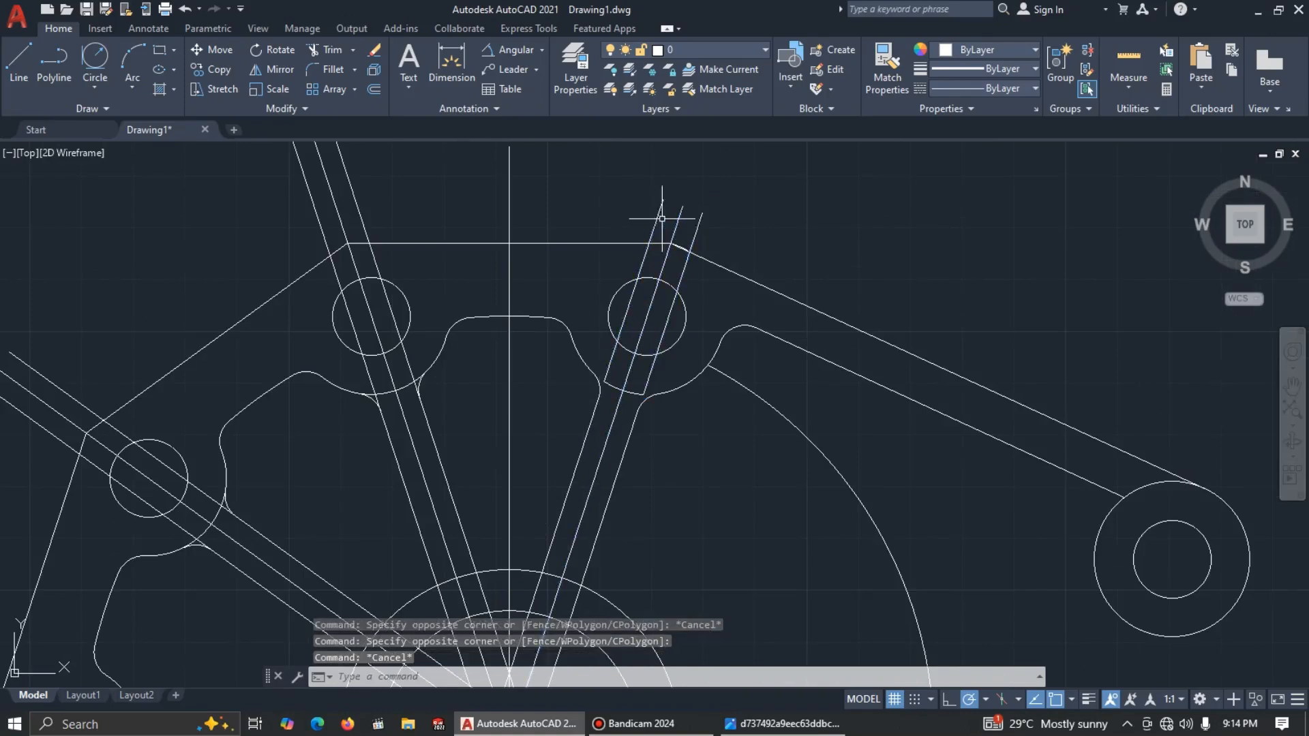
# Step: Trim the 72° rib lines extending past the outer outline and the stray curve beside the outline corner
pyautogui.write('tr')
pyautogui.press('Return')
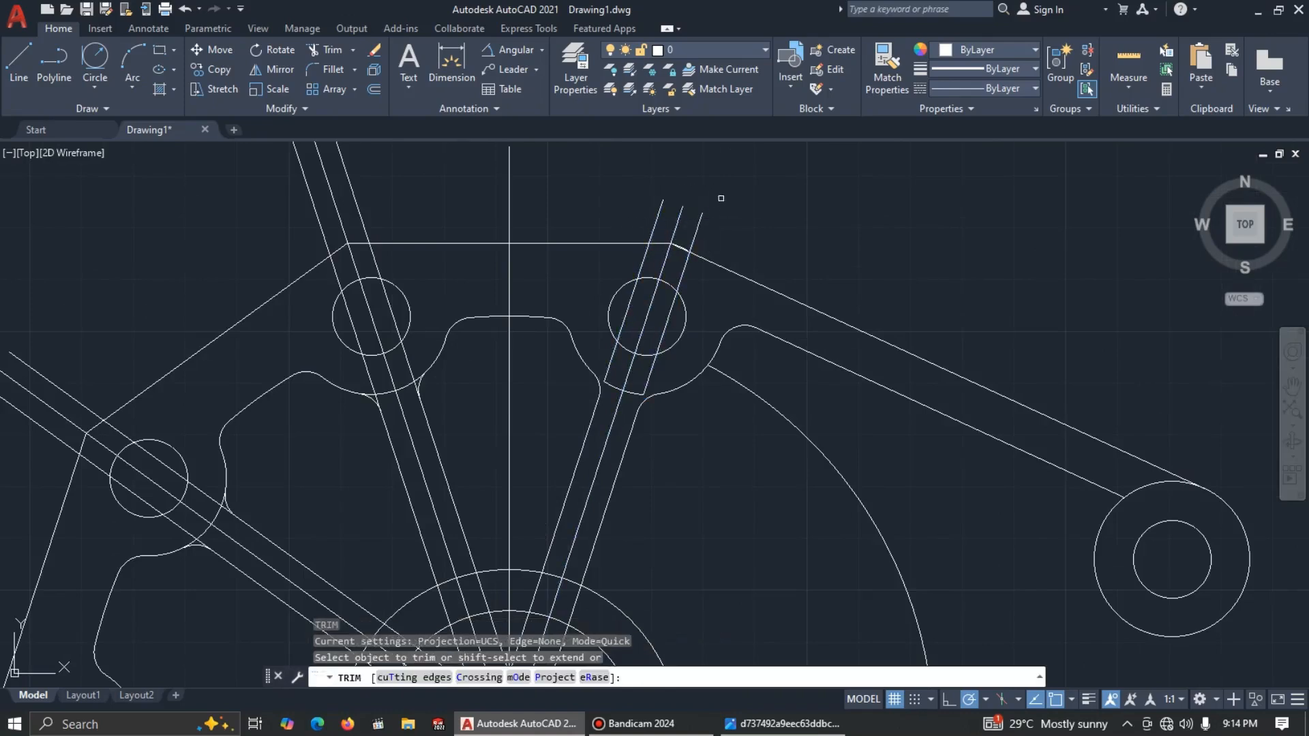
pyautogui.click(728, 191)
pyautogui.click(650, 218)
pyautogui.click(717, 227)
pyautogui.press('Return')
pyautogui.scroll(5, 683, 245)
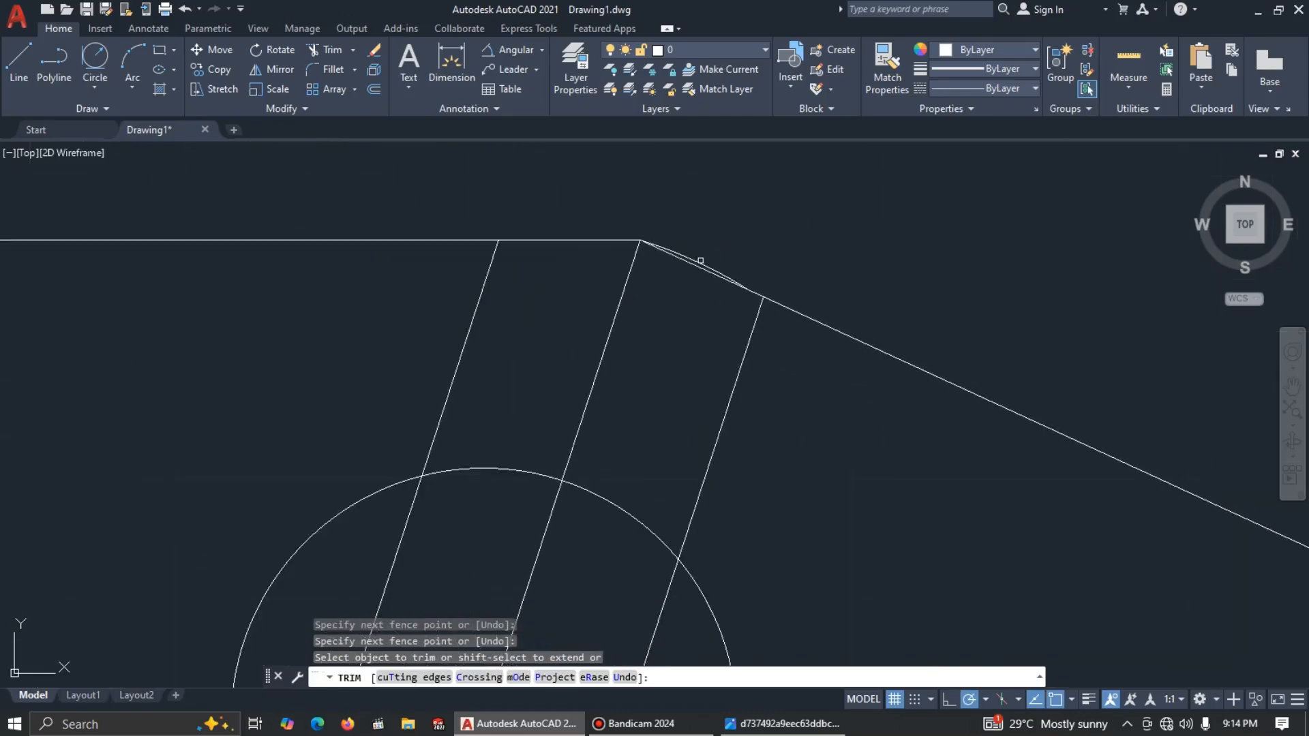
pyautogui.click(700, 260)
# Step: Try trimming the sloped outer edge beside the 72° rib lines, and undo that trim
pyautogui.scroll(-4, 700, 262)
pyautogui.scroll(-6, 720, 343)
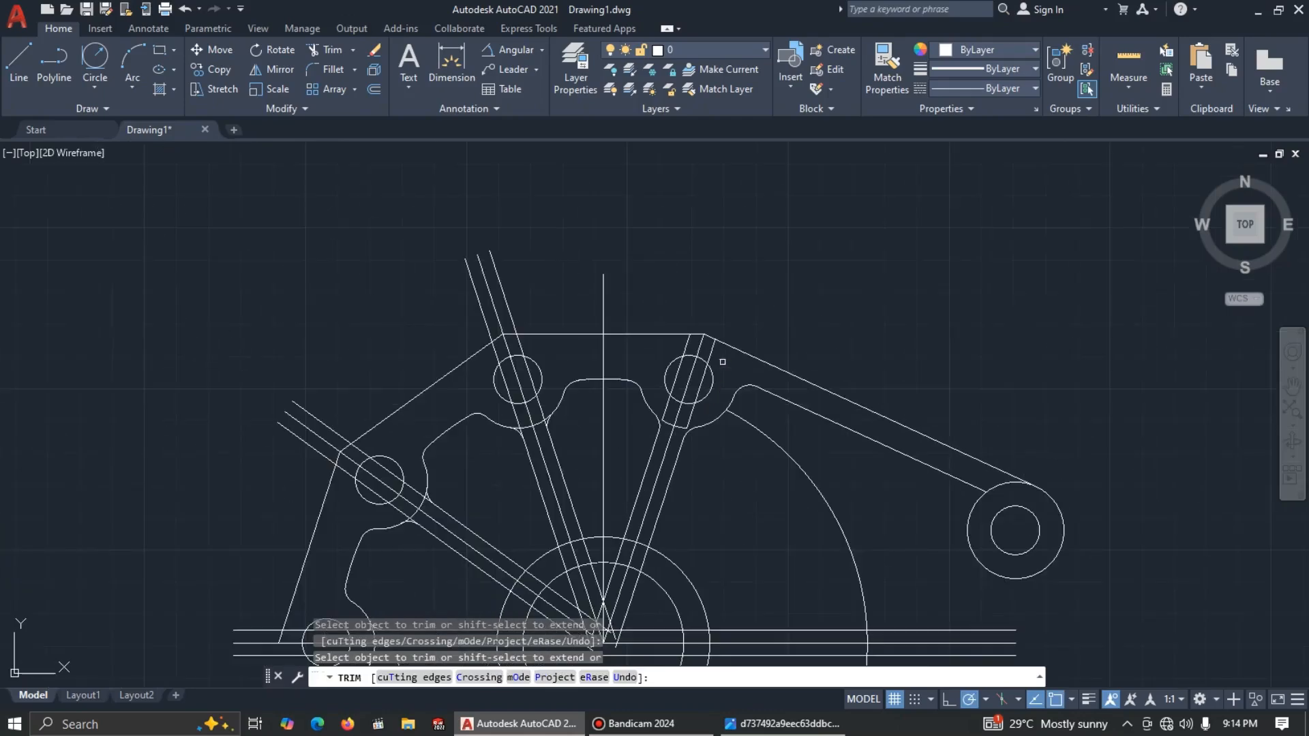
pyautogui.click(726, 346)
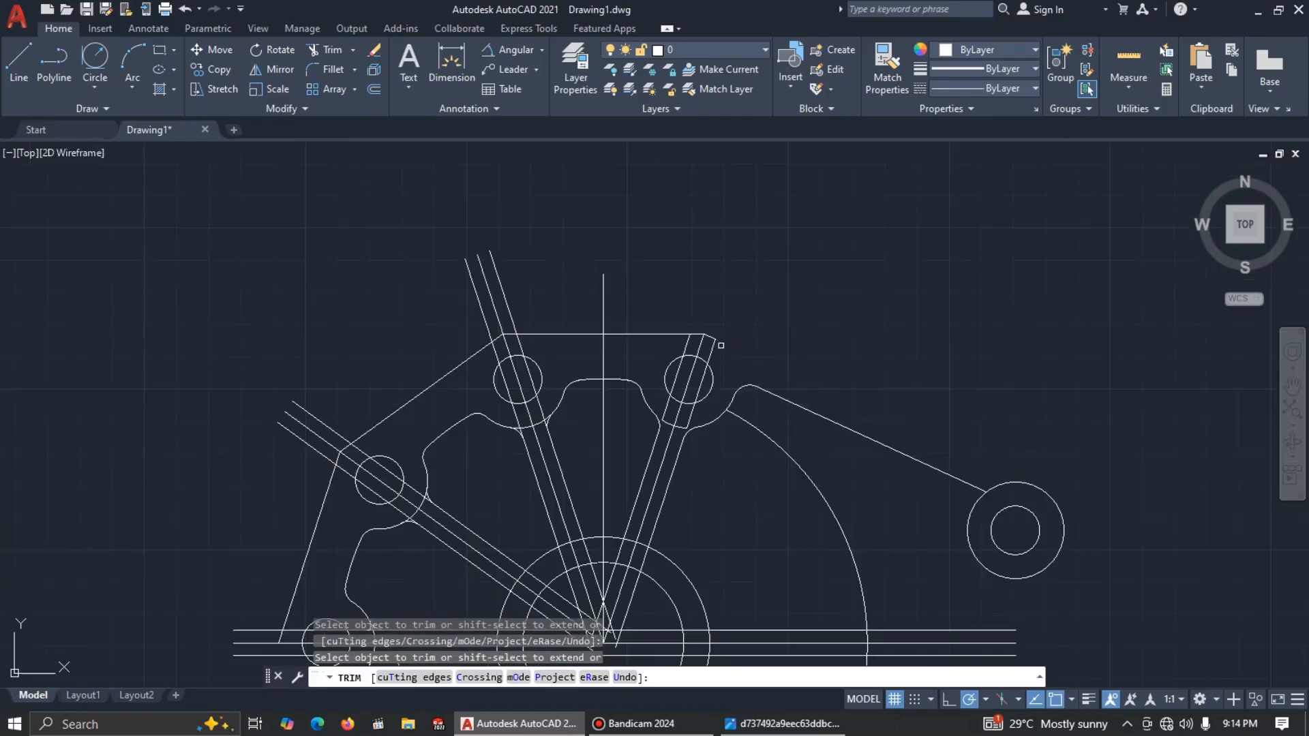
pyautogui.scroll(6, 724, 348)
pyautogui.hotkey('ctrl', 'z')
pyautogui.press('Escape')
# Step: Erase the two leftover rib edge segments through the 72° boss and the leftover boss arc between them
pyautogui.scroll(-4, 769, 345)
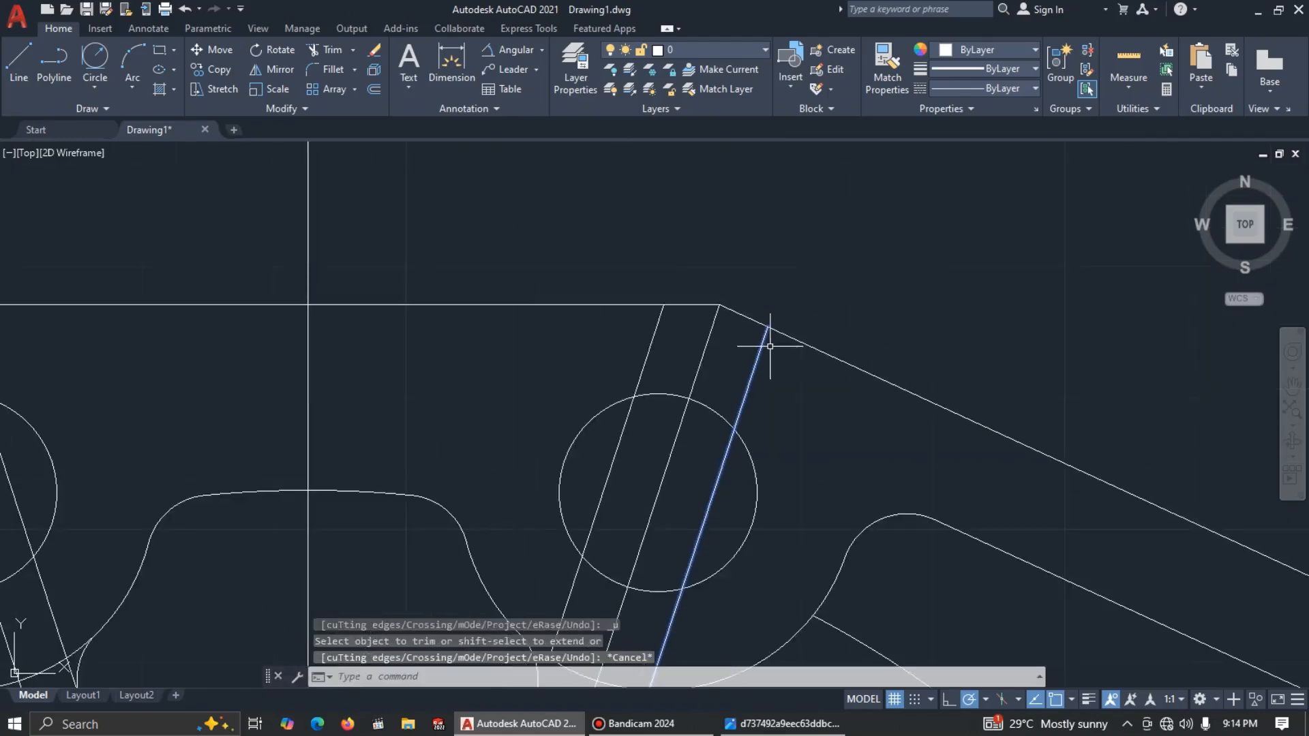
pyautogui.scroll(-3, 749, 406)
pyautogui.scroll(-2, 715, 416)
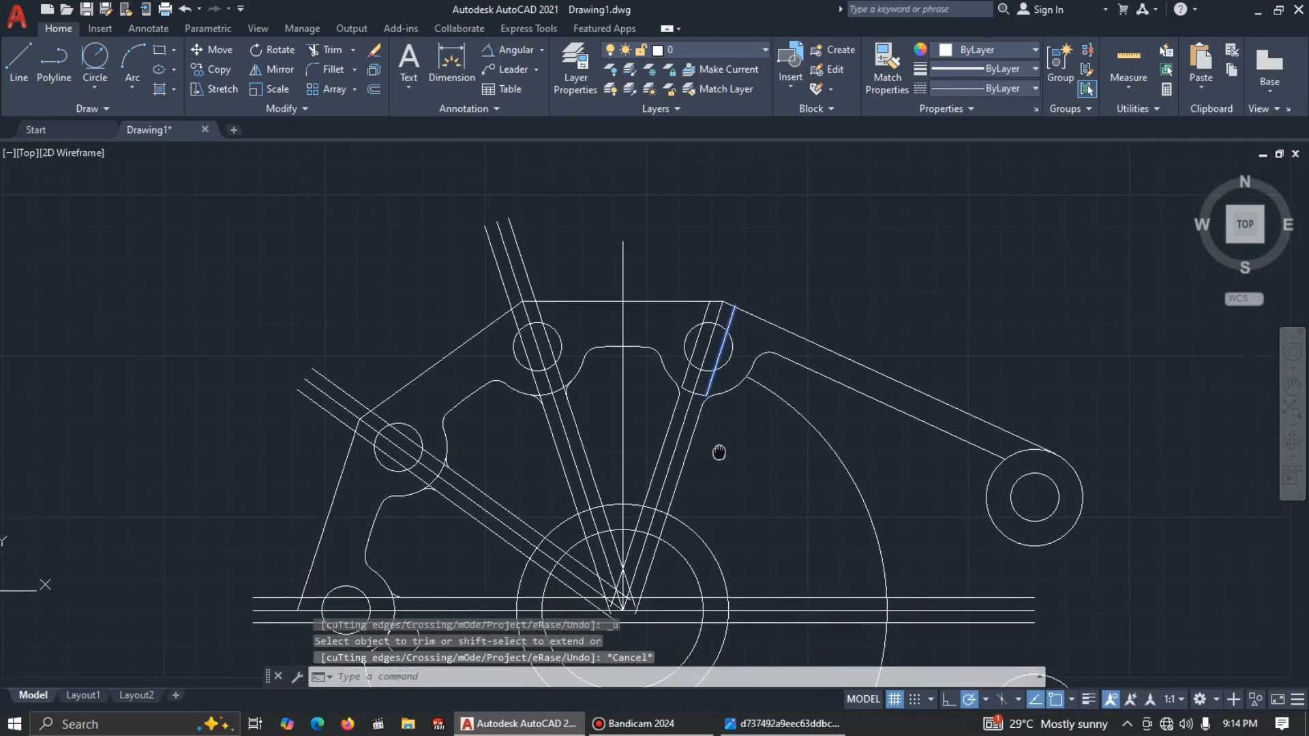
pyautogui.click(691, 361)
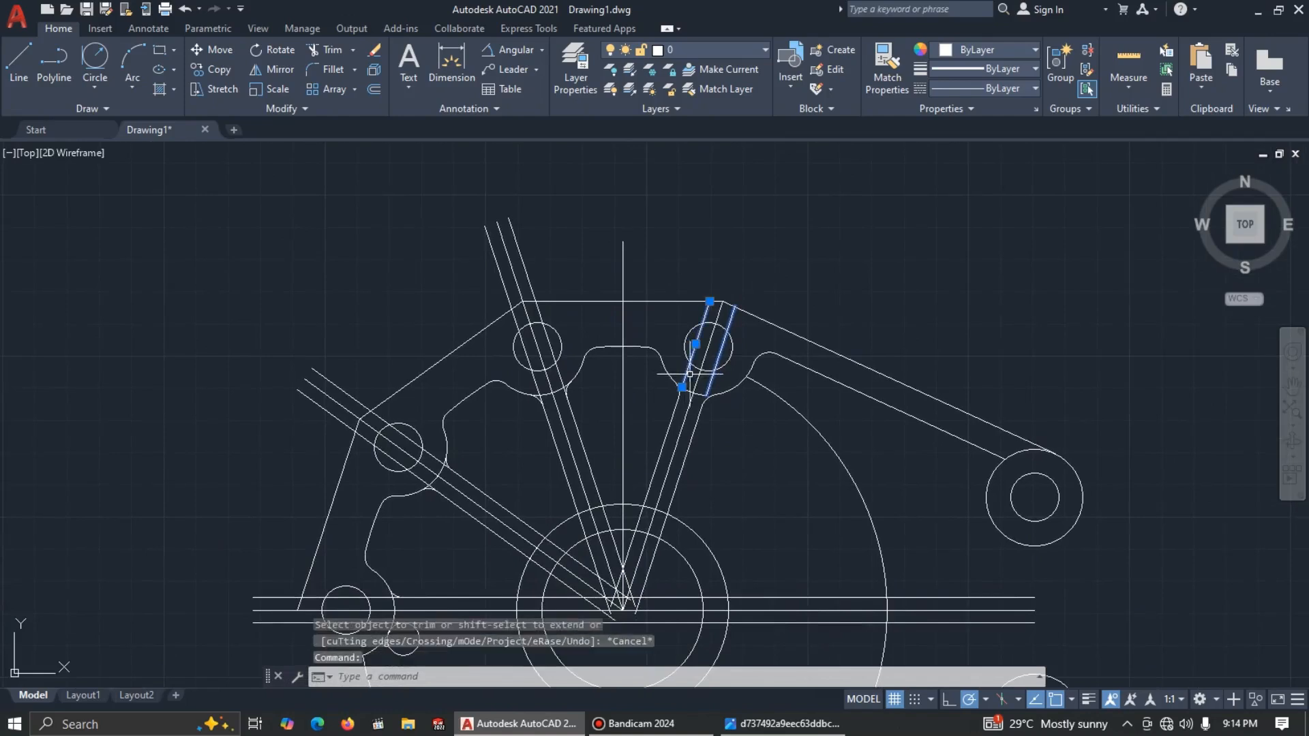
pyautogui.press('Delete')
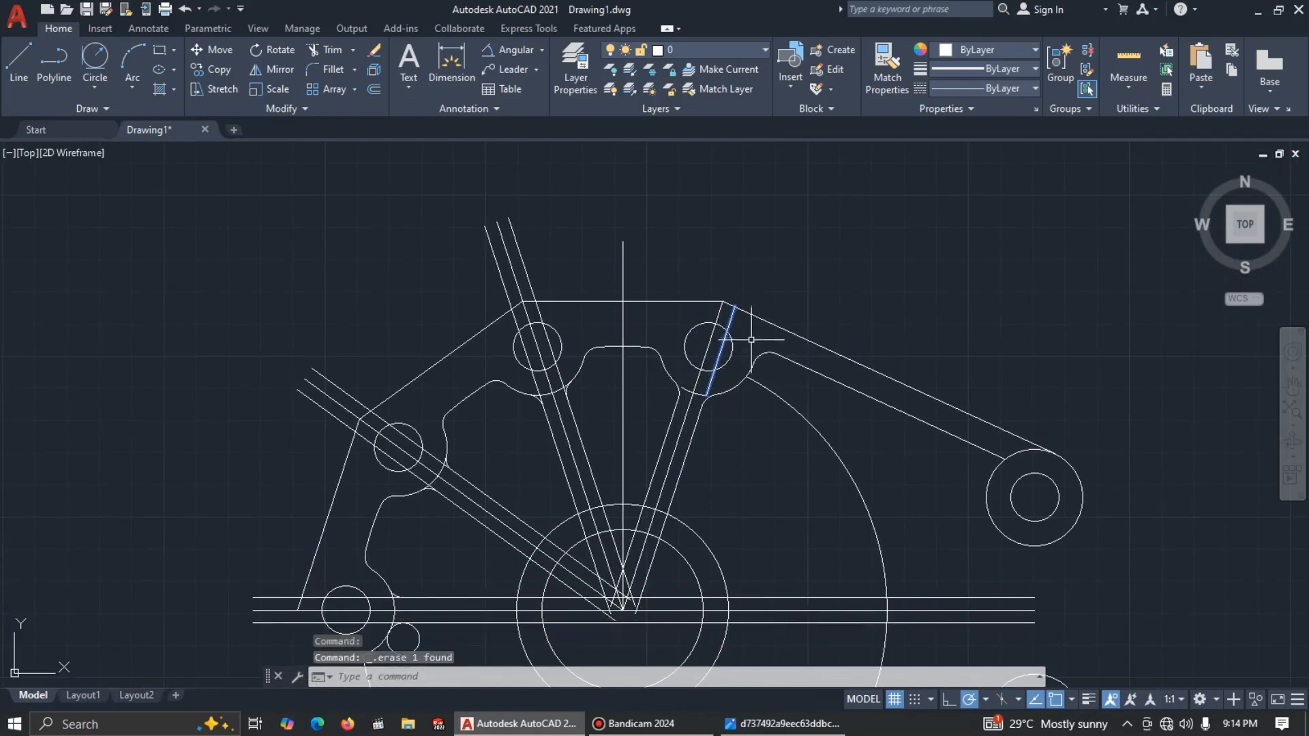
pyautogui.press('Escape')
pyautogui.press('Escape')
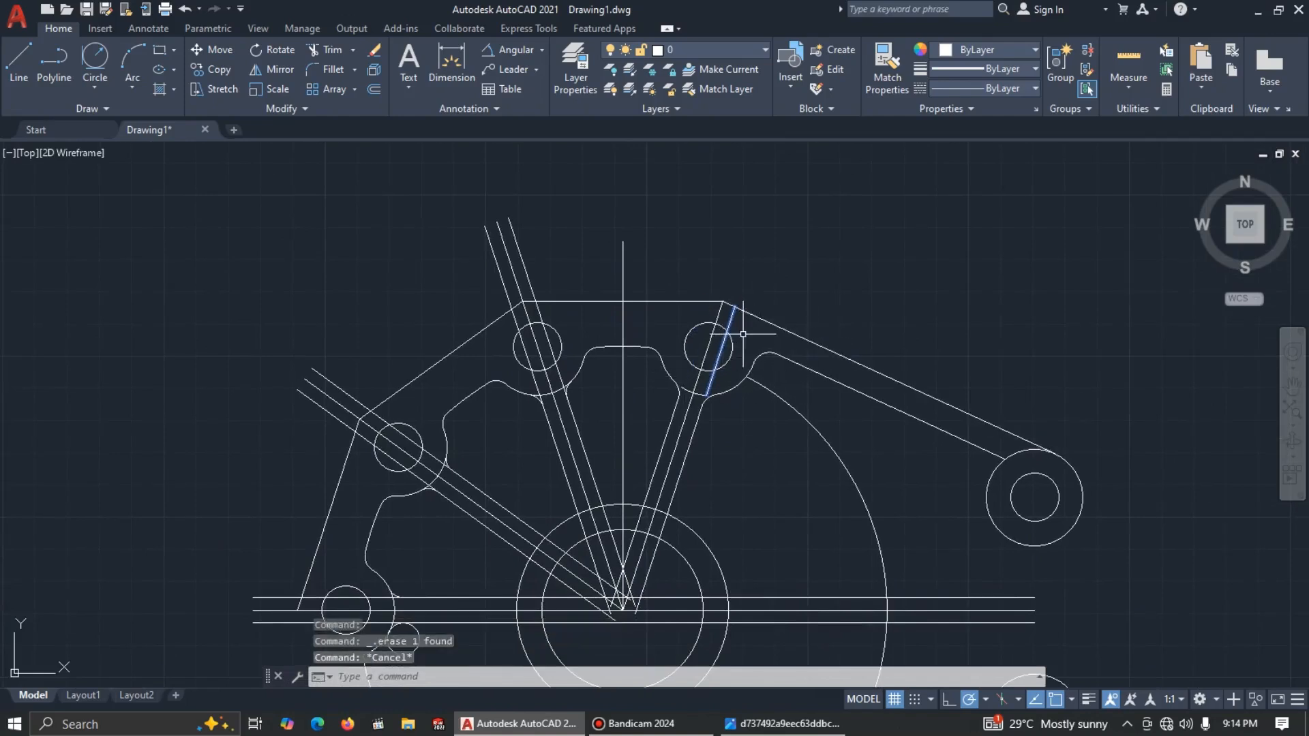
pyautogui.click(729, 319)
pyautogui.press('Delete')
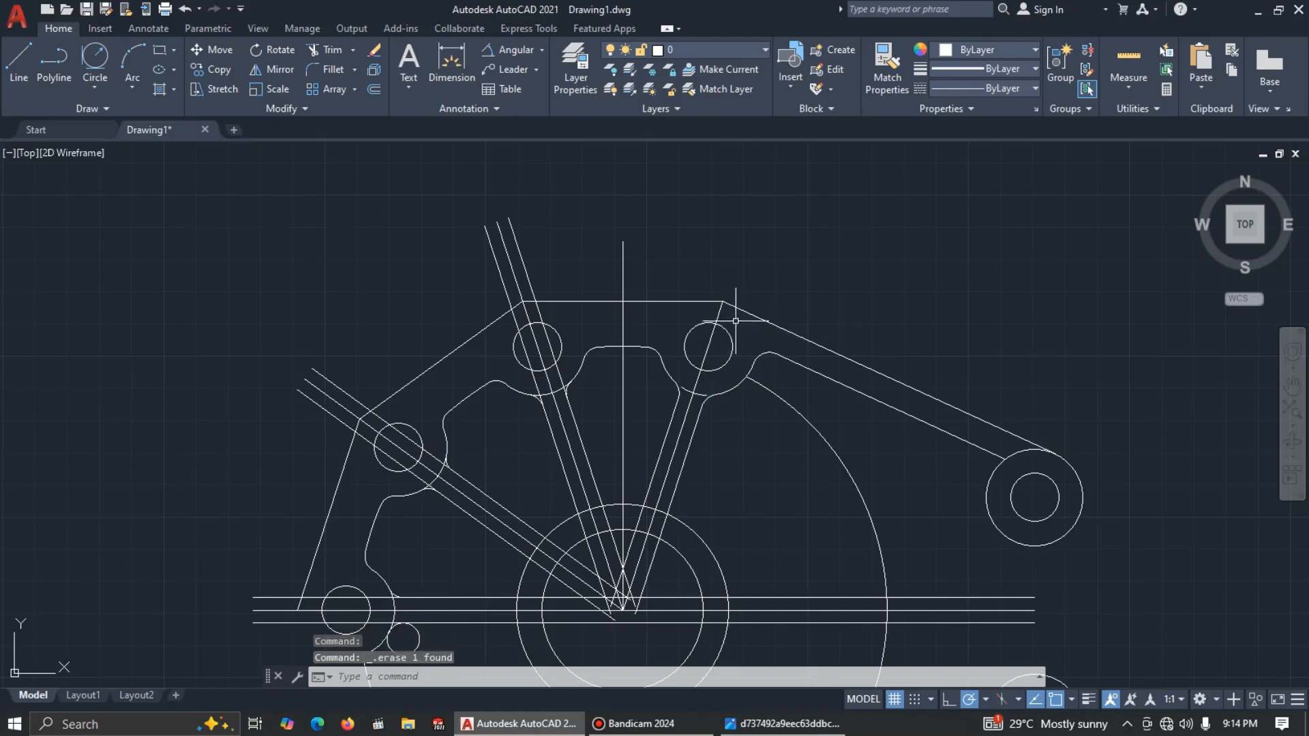
pyautogui.click(706, 395)
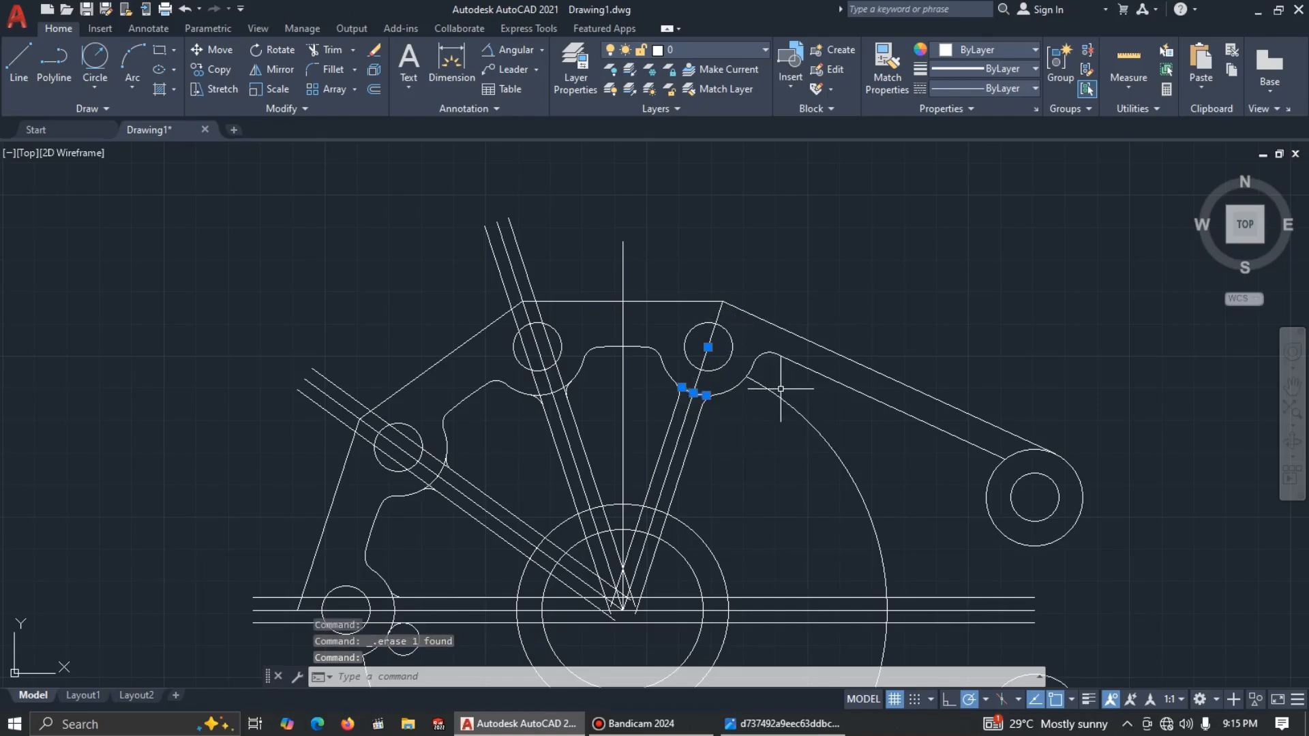
pyautogui.press('Delete')
# Step: Trim the excess 108° boss arc and rib edge lines back to the radius 5 fillets
pyautogui.scroll(2, 617, 417)
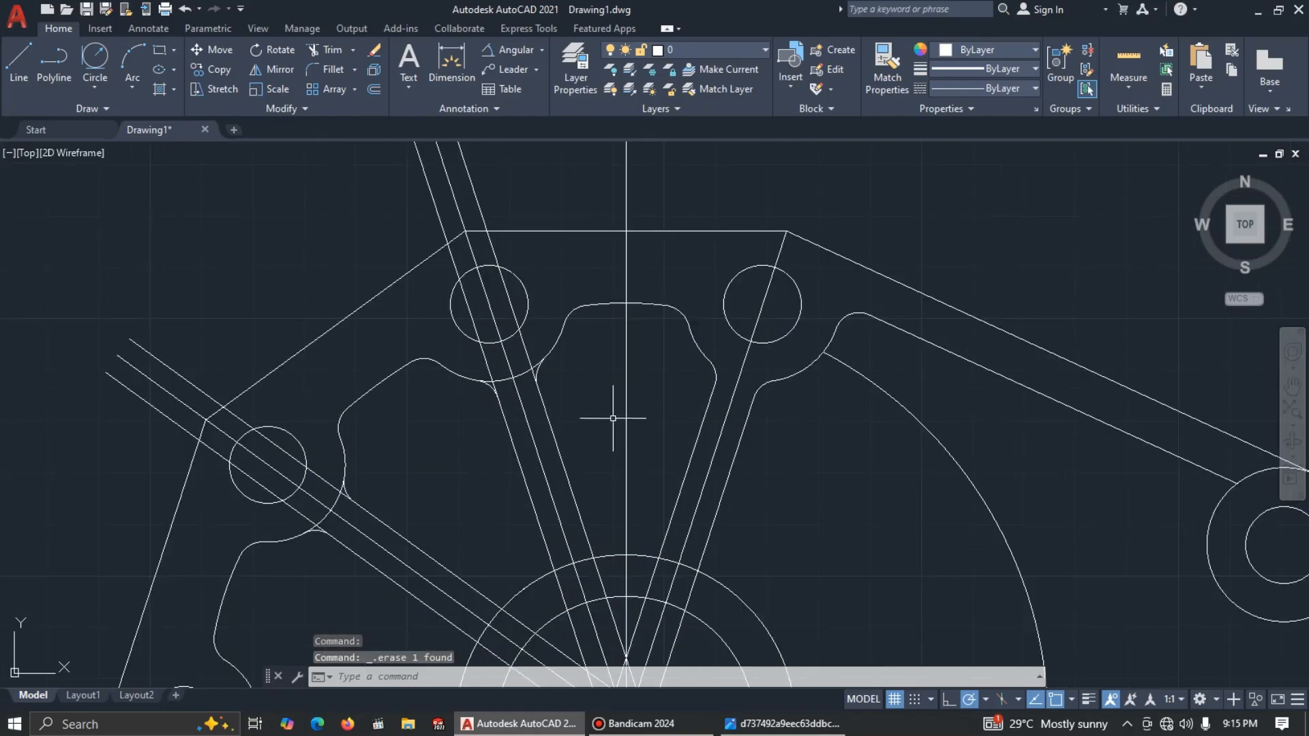
pyautogui.write('tr')
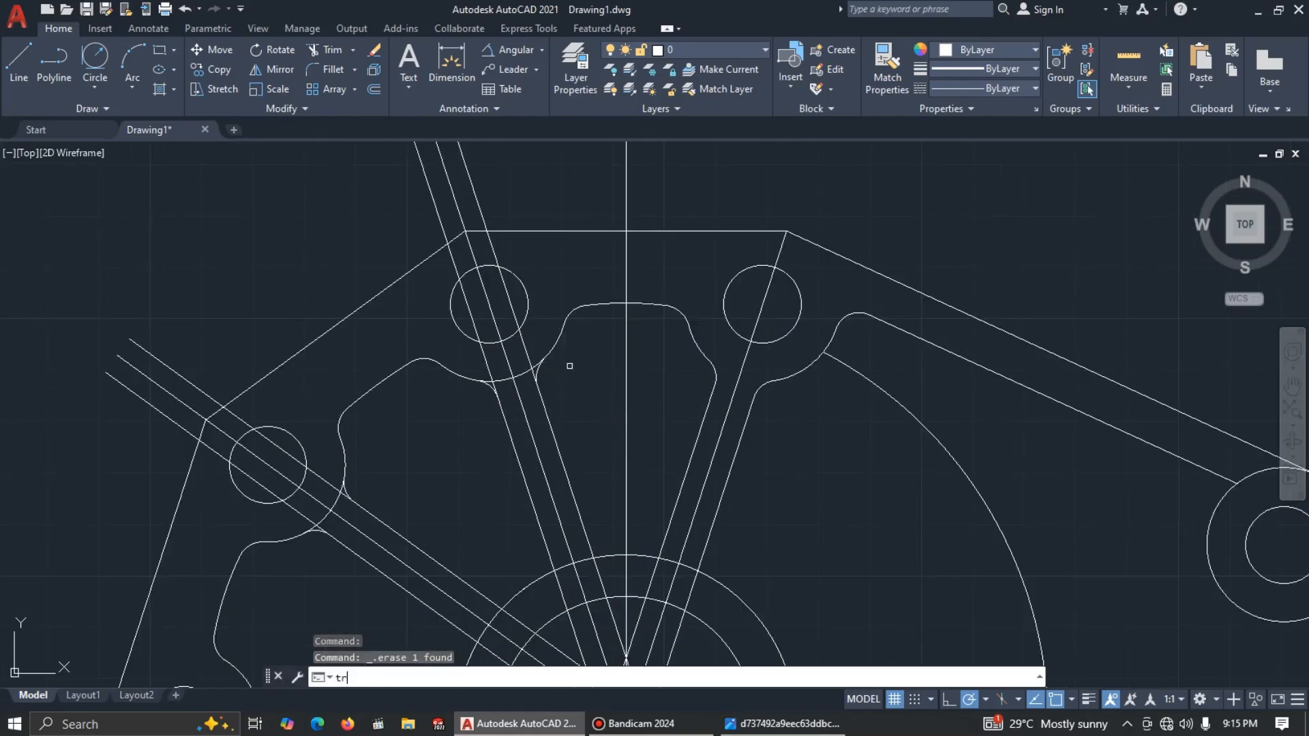
pyautogui.press('Return')
pyautogui.scroll(4, 512, 418)
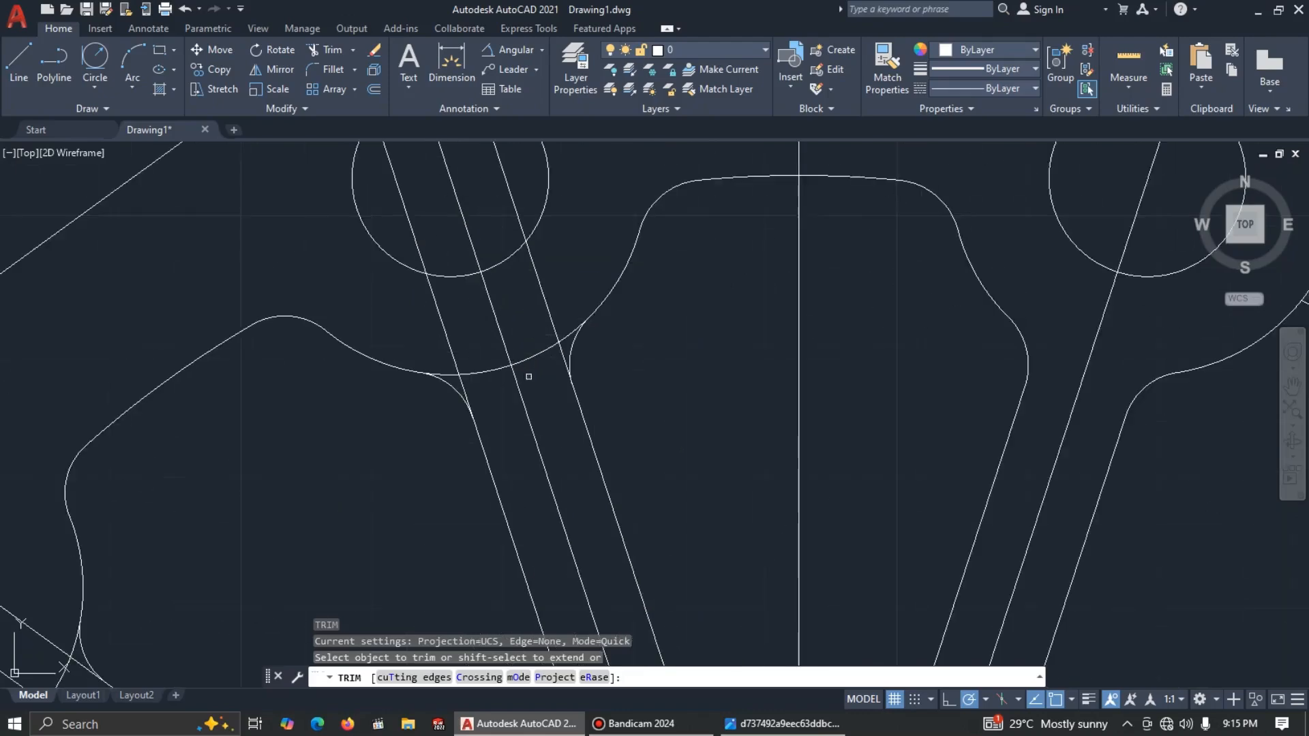
pyautogui.click(569, 332)
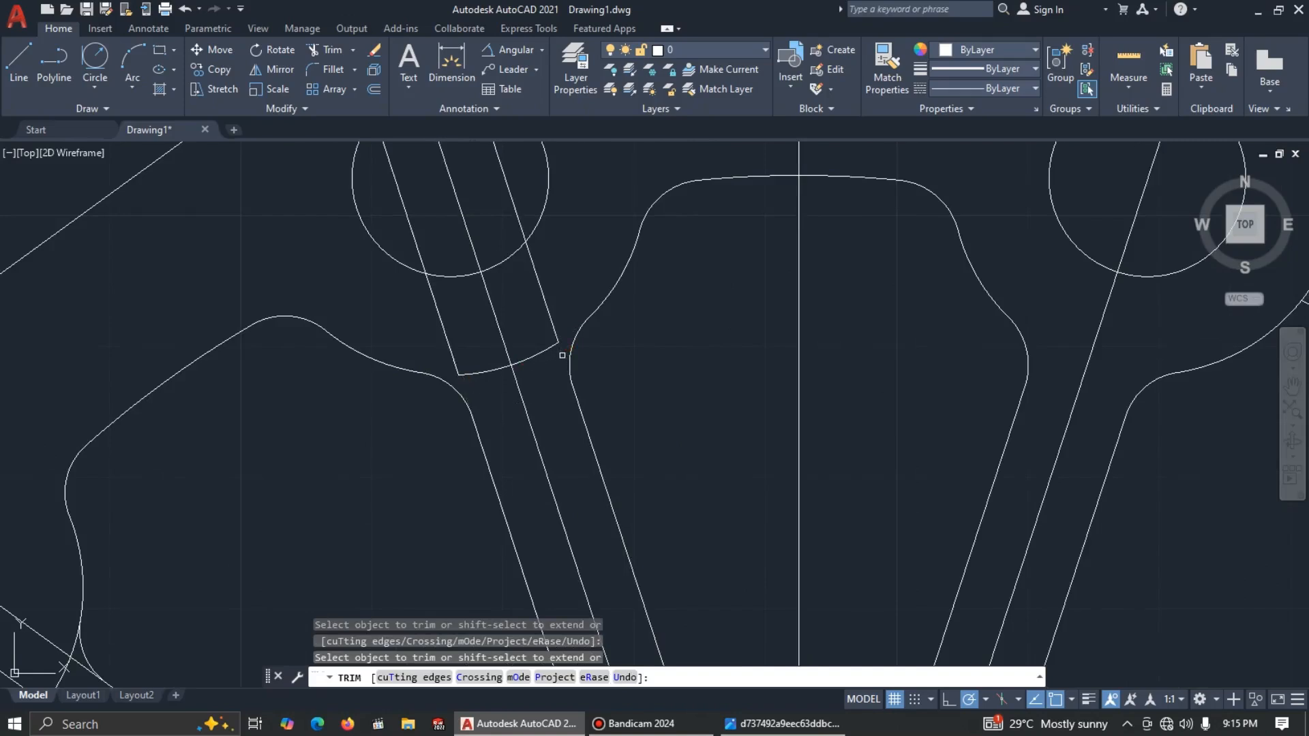
# Step: Erase the 108° rib's center line and the two leftover rib edge segments running through the 108° boss
pyautogui.press('Escape')
pyautogui.click(561, 282)
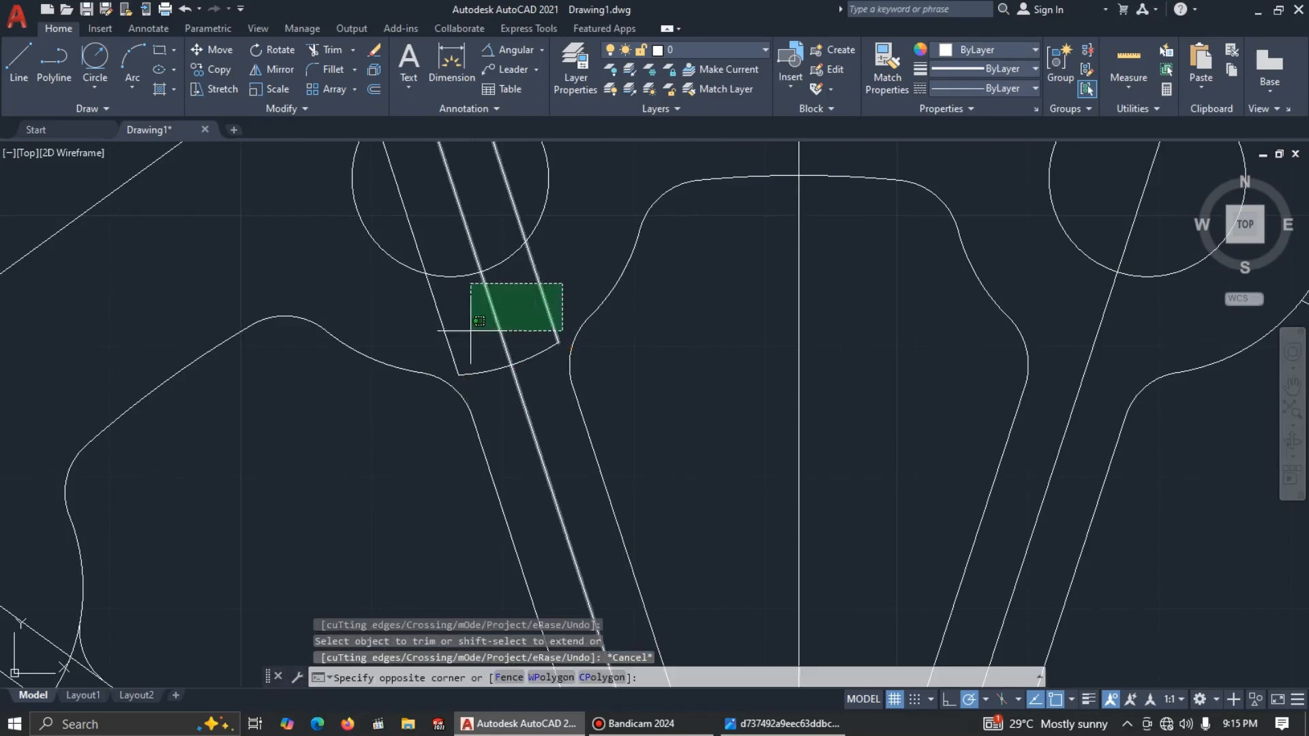
pyautogui.click(456, 337)
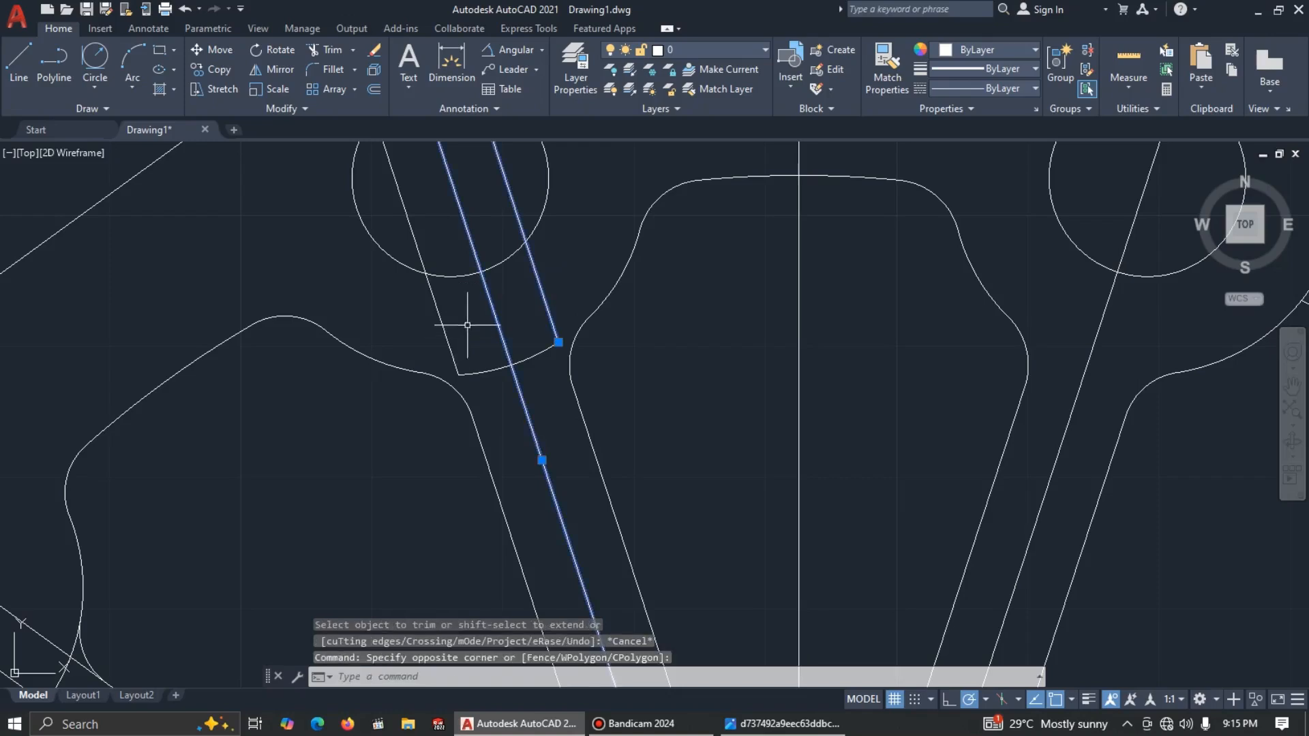
pyautogui.click(452, 334)
pyautogui.click(430, 332)
pyautogui.press('Delete')
# Step: Erase the leftover boss arc below the 108° hole, between the two rib fillets
pyautogui.click(491, 328)
pyautogui.click(501, 385)
pyautogui.click(487, 370)
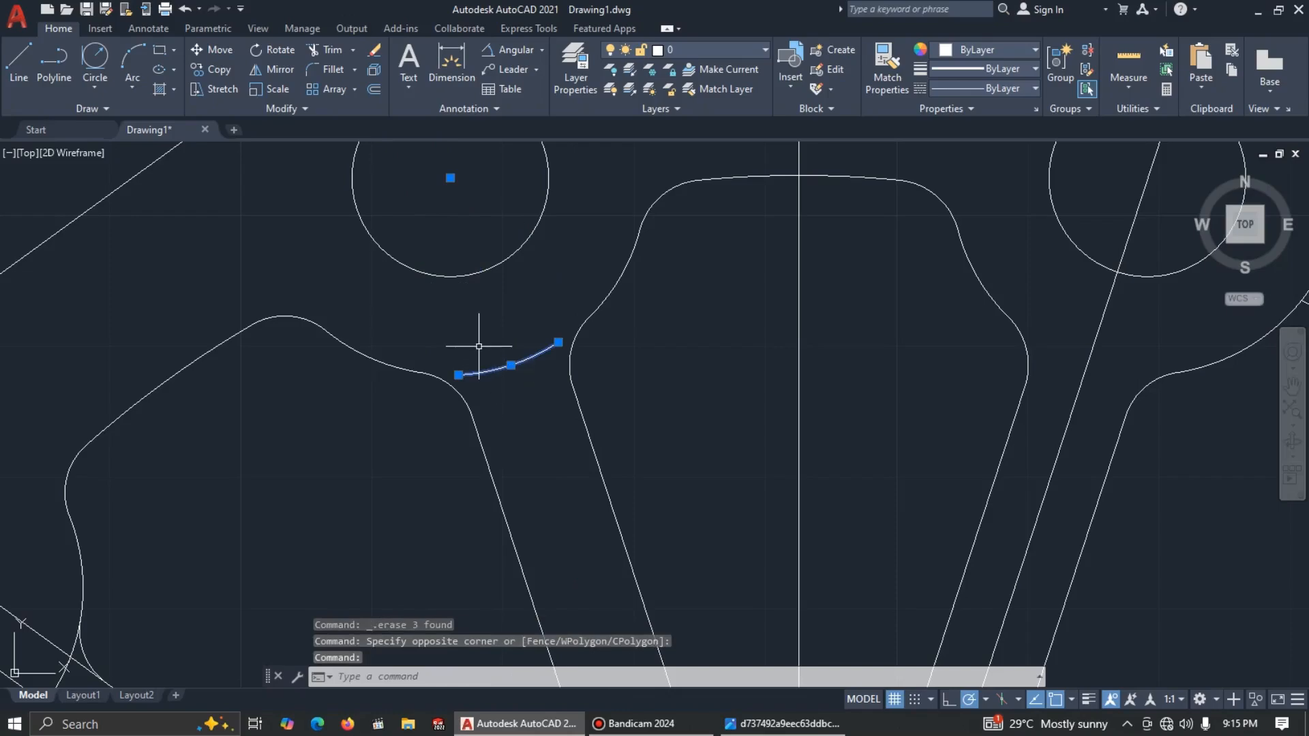
pyautogui.press('Delete')
# Step: Erase the center lines of the 72° rib and of the untrimmed upper-left rib
pyautogui.scroll(-4, 477, 345)
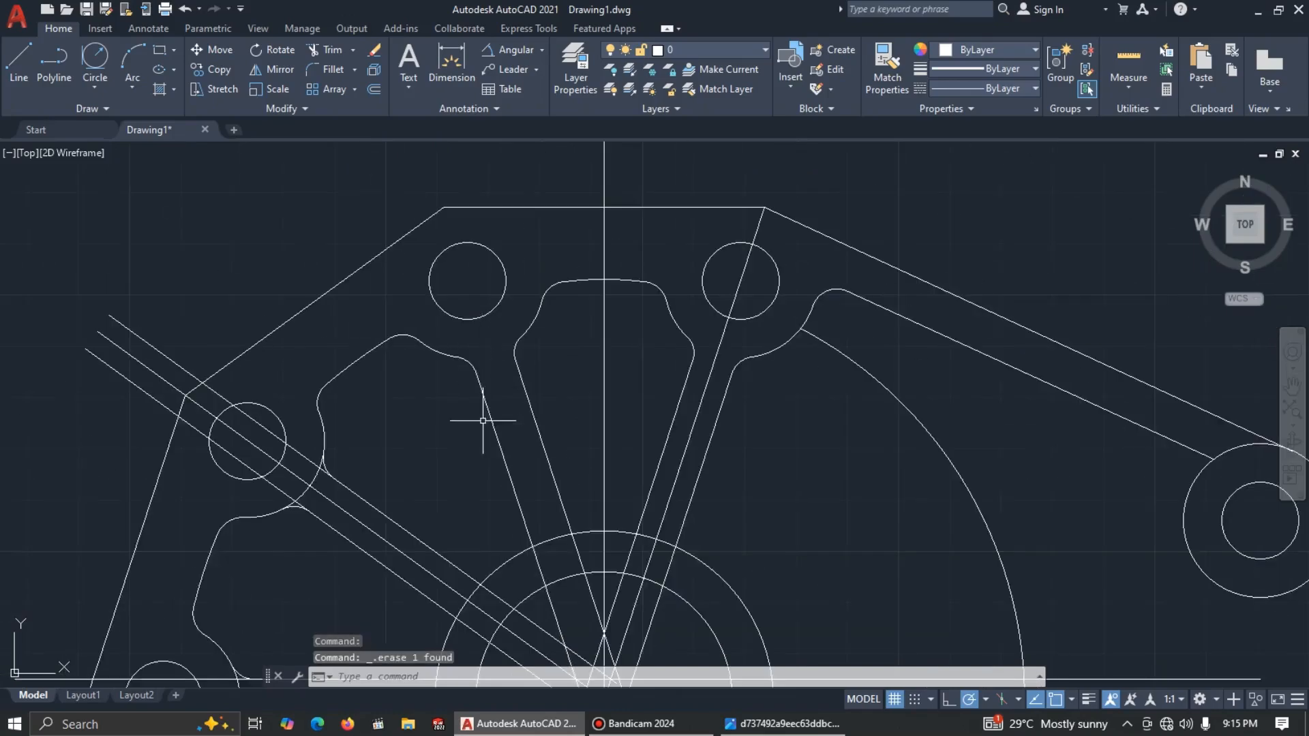
pyautogui.click(717, 340)
pyautogui.click(205, 409)
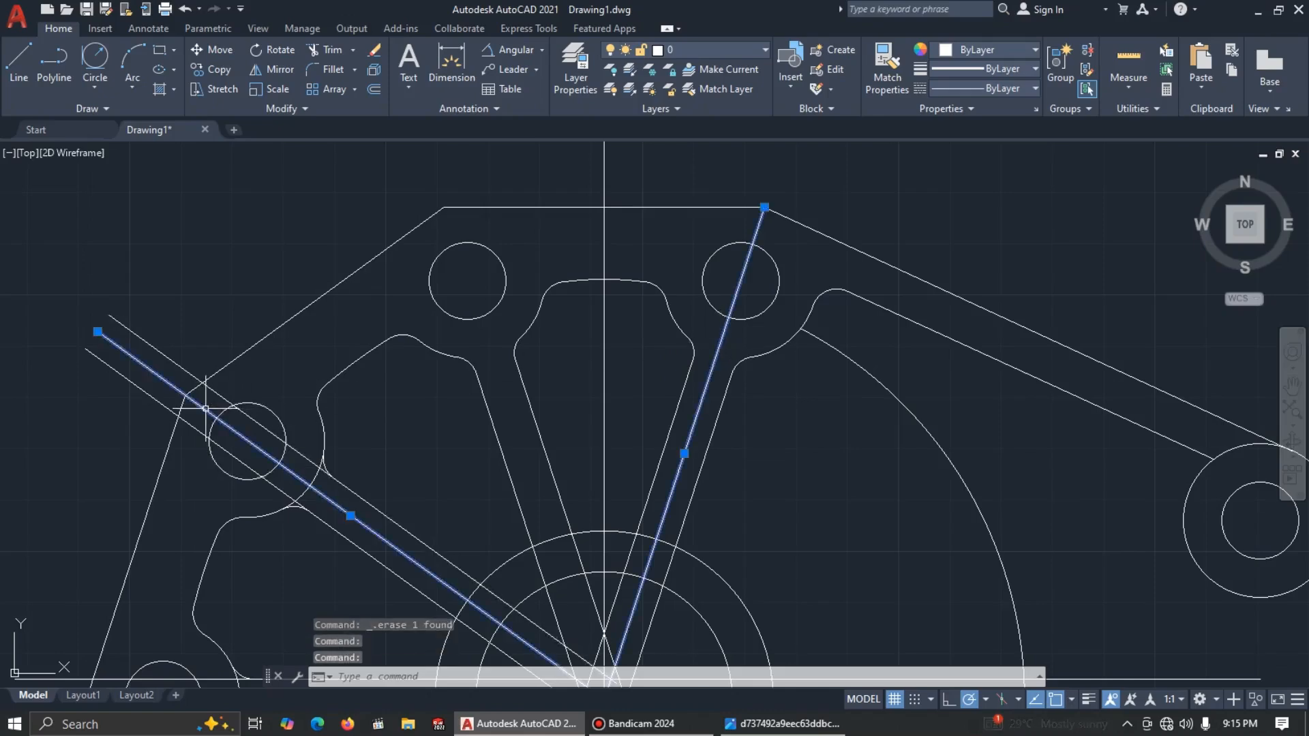
pyautogui.press('Delete')
pyautogui.scroll(-2, 234, 428)
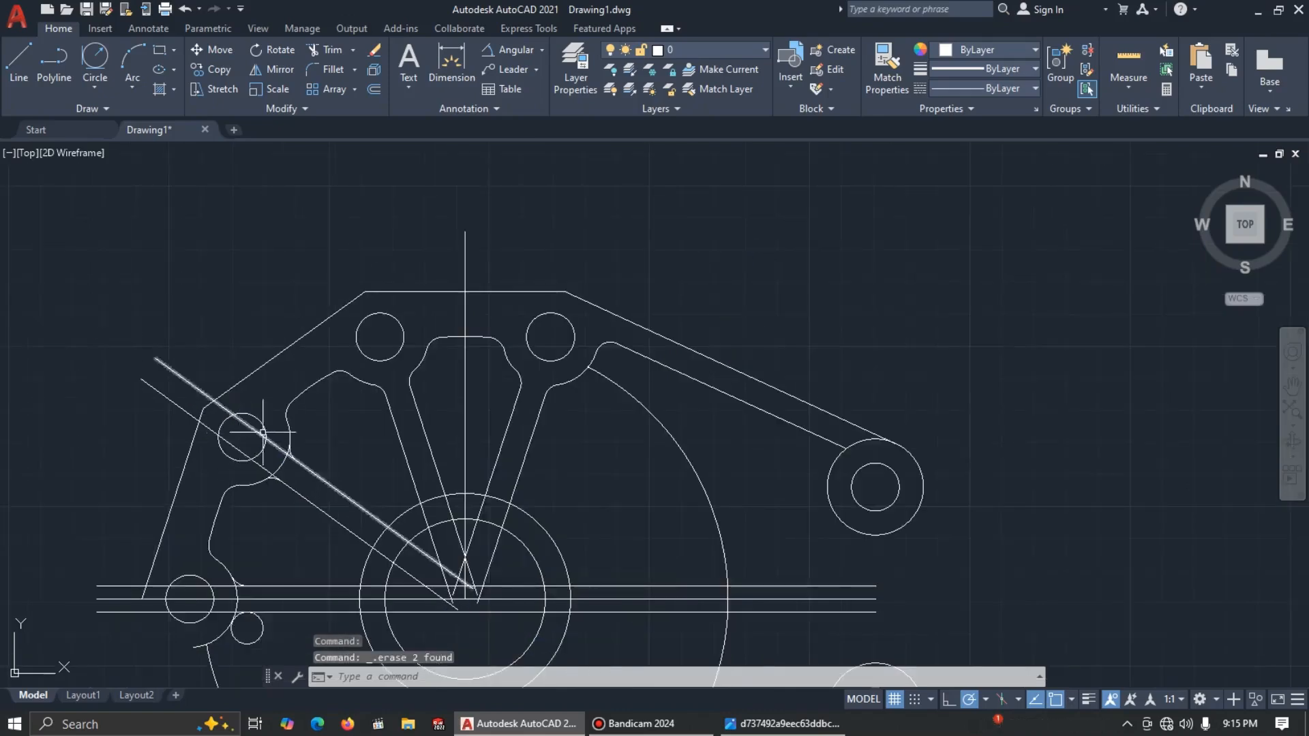
pyautogui.scroll(6, 276, 543)
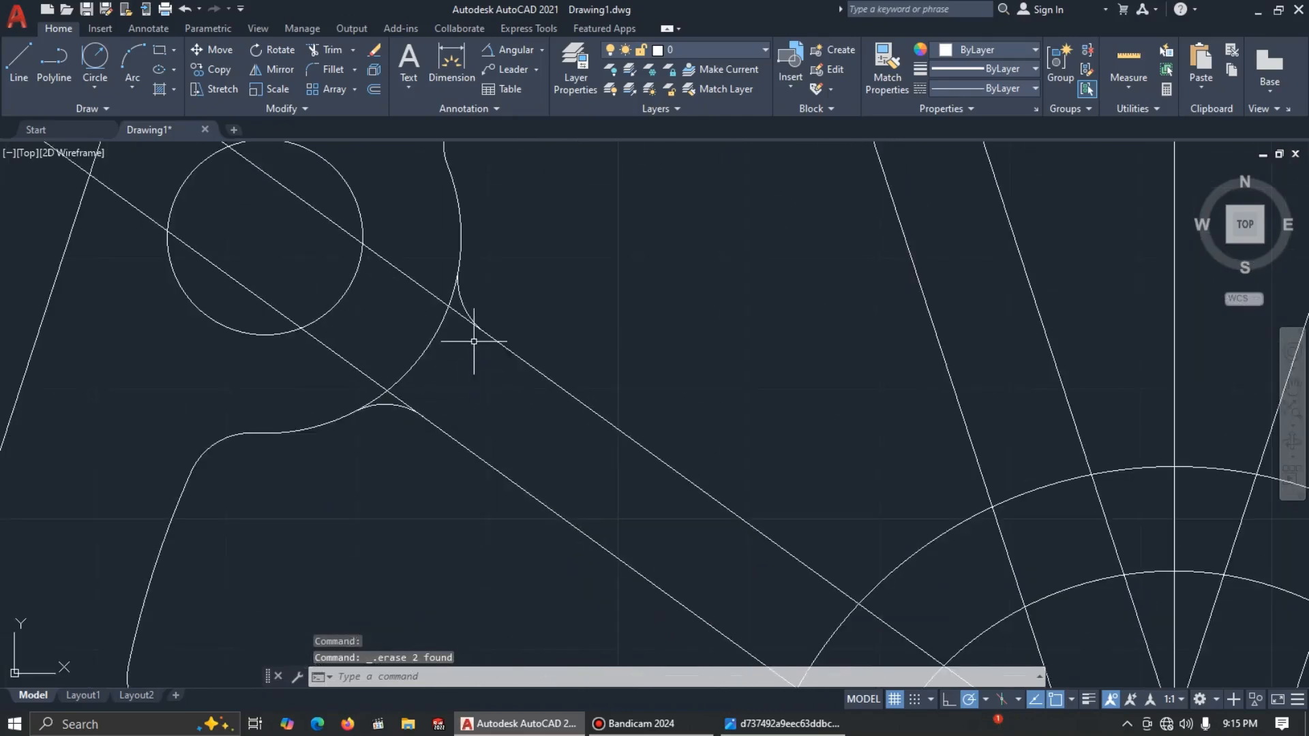
# Step: Trim the boss arc and spoke line segments between the fillets beside the upper-left hole
pyautogui.write('tr')
pyautogui.click(434, 280)
pyautogui.press('Return')
pyautogui.moveTo(407, 243); pyautogui.dragTo(314, 399)
pyautogui.click(367, 400)
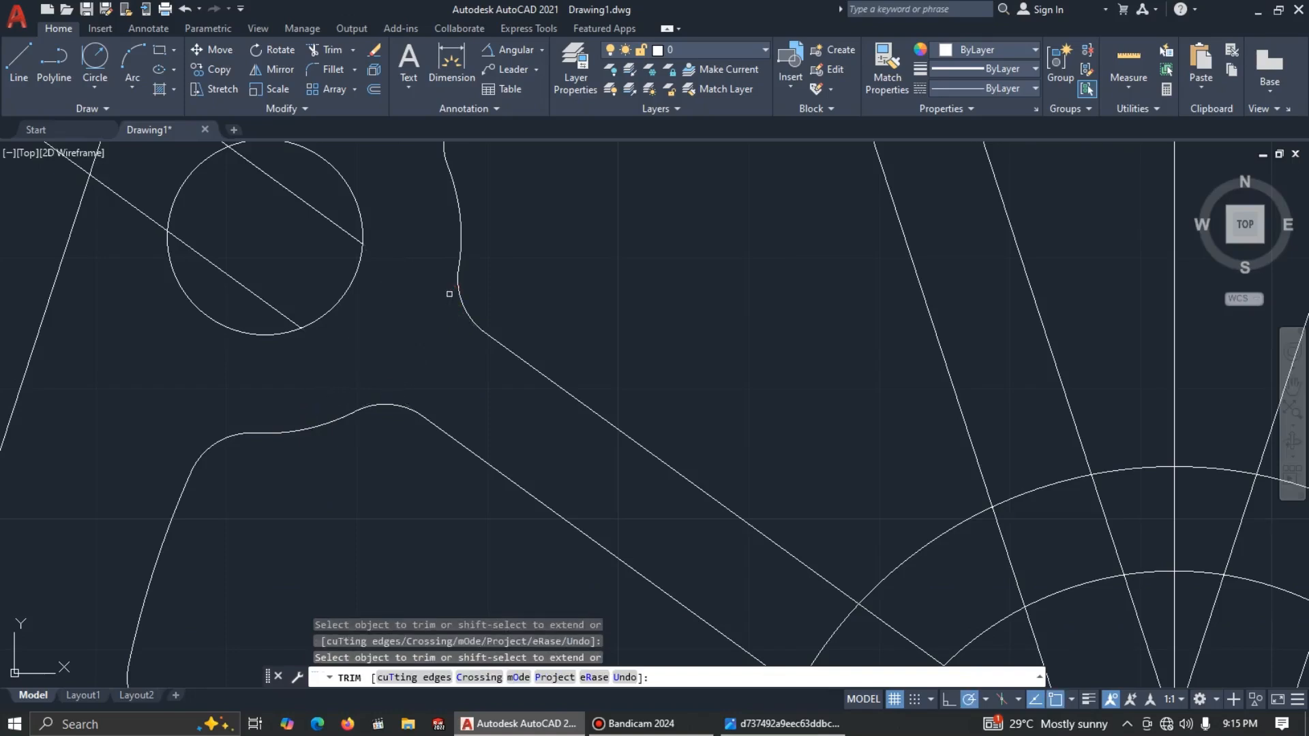
# Step: Trim the diagonal spoke line ends outside the outer outline and erase the two leftover segments crossing the upper-left hole
pyautogui.scroll(-4, 447, 300)
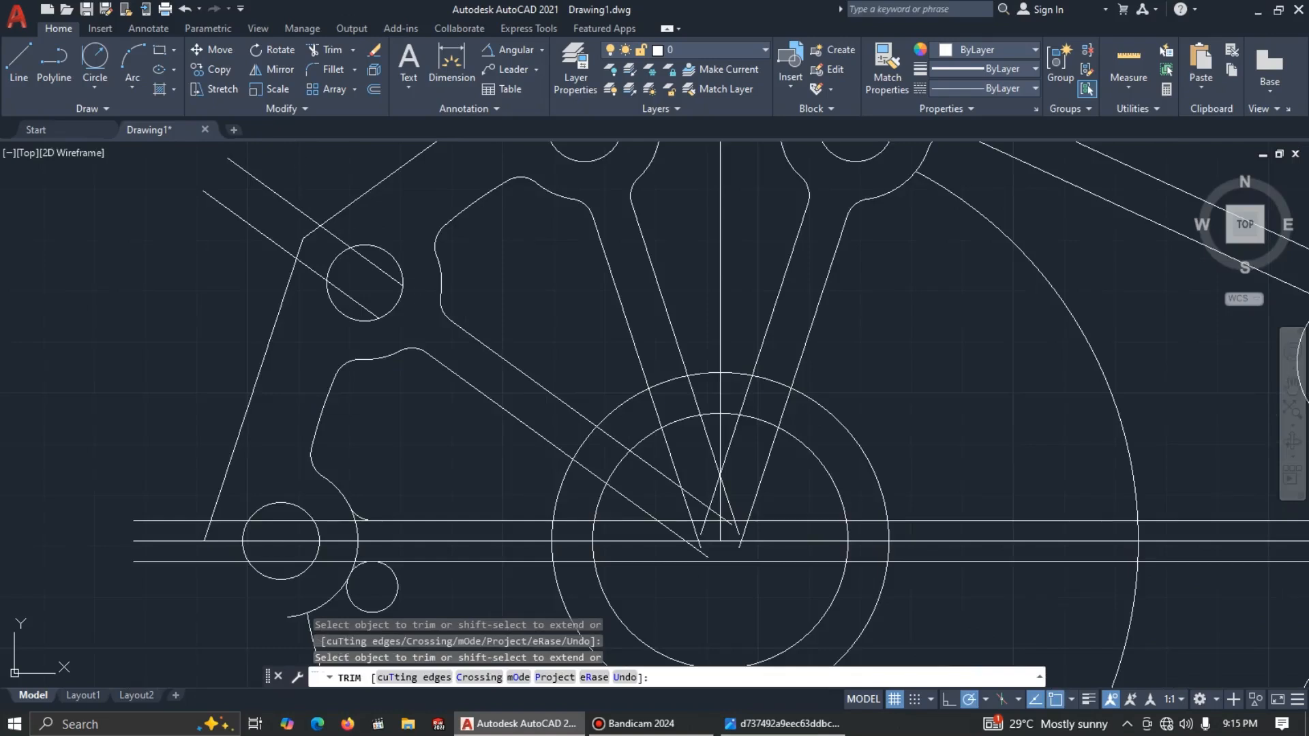
pyautogui.moveTo(302, 161); pyautogui.dragTo(238, 240)
pyautogui.press('Escape')
pyautogui.press('Escape')
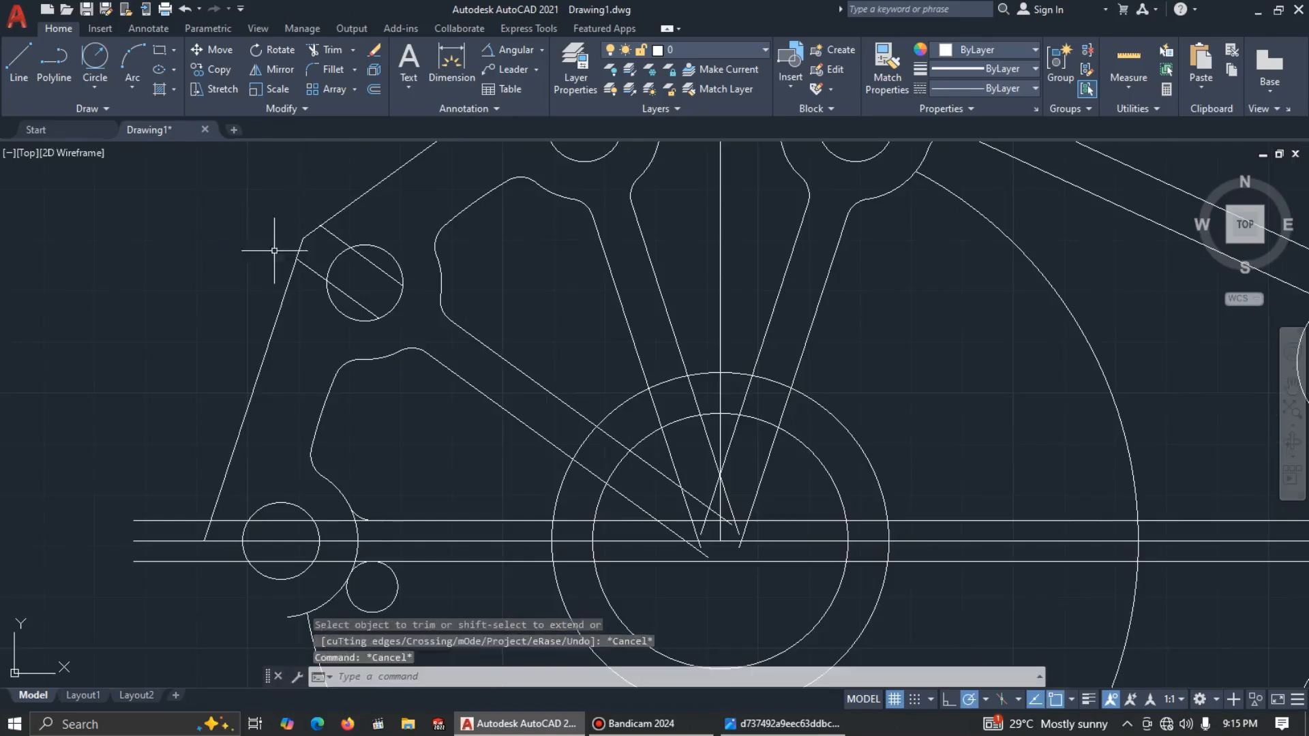
pyautogui.click(353, 220)
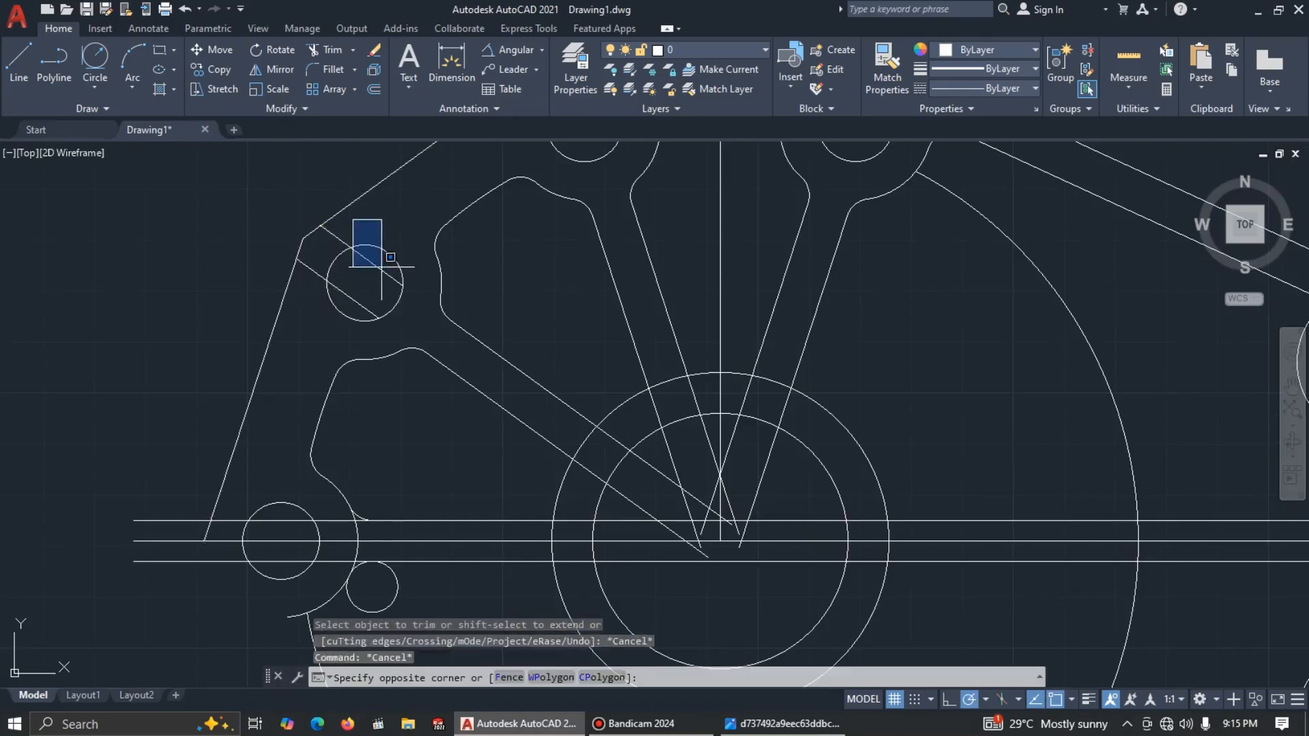
pyautogui.press('Escape')
pyautogui.click(359, 254)
pyautogui.click(356, 300)
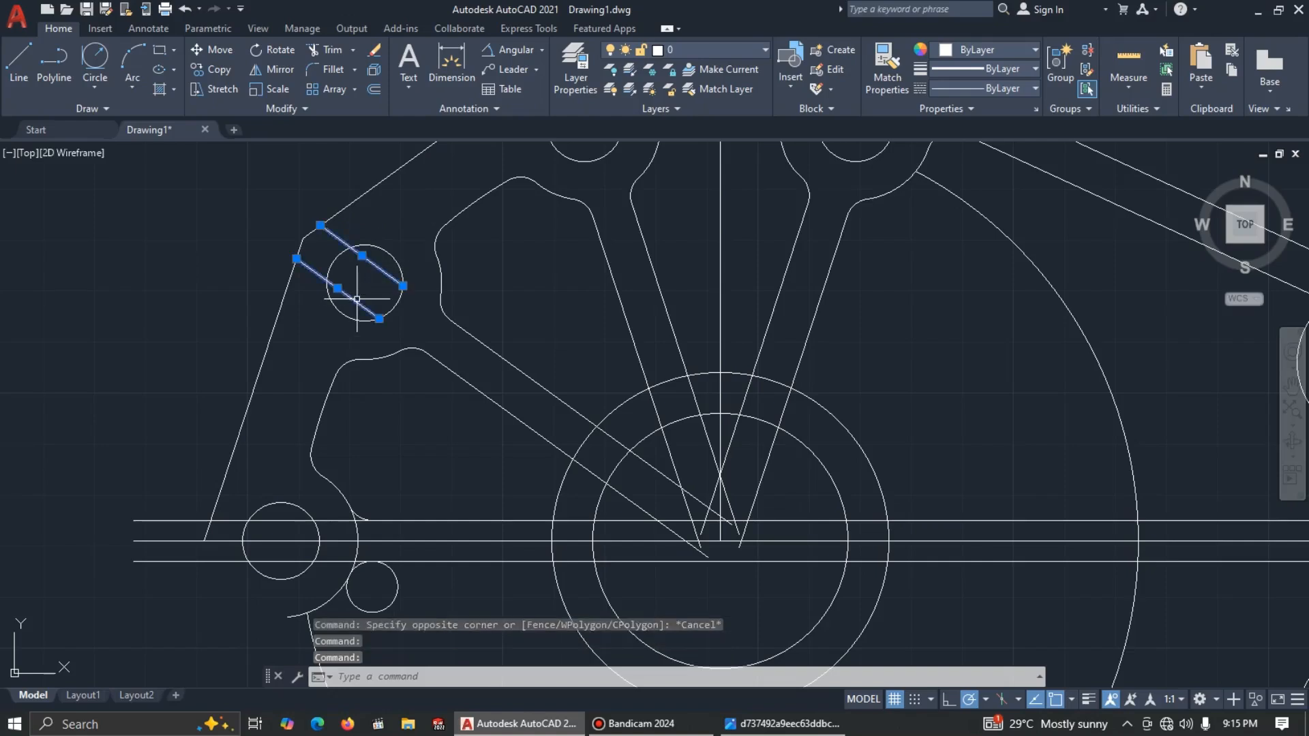
pyautogui.press('Delete')
pyautogui.scroll(-2, 380, 328)
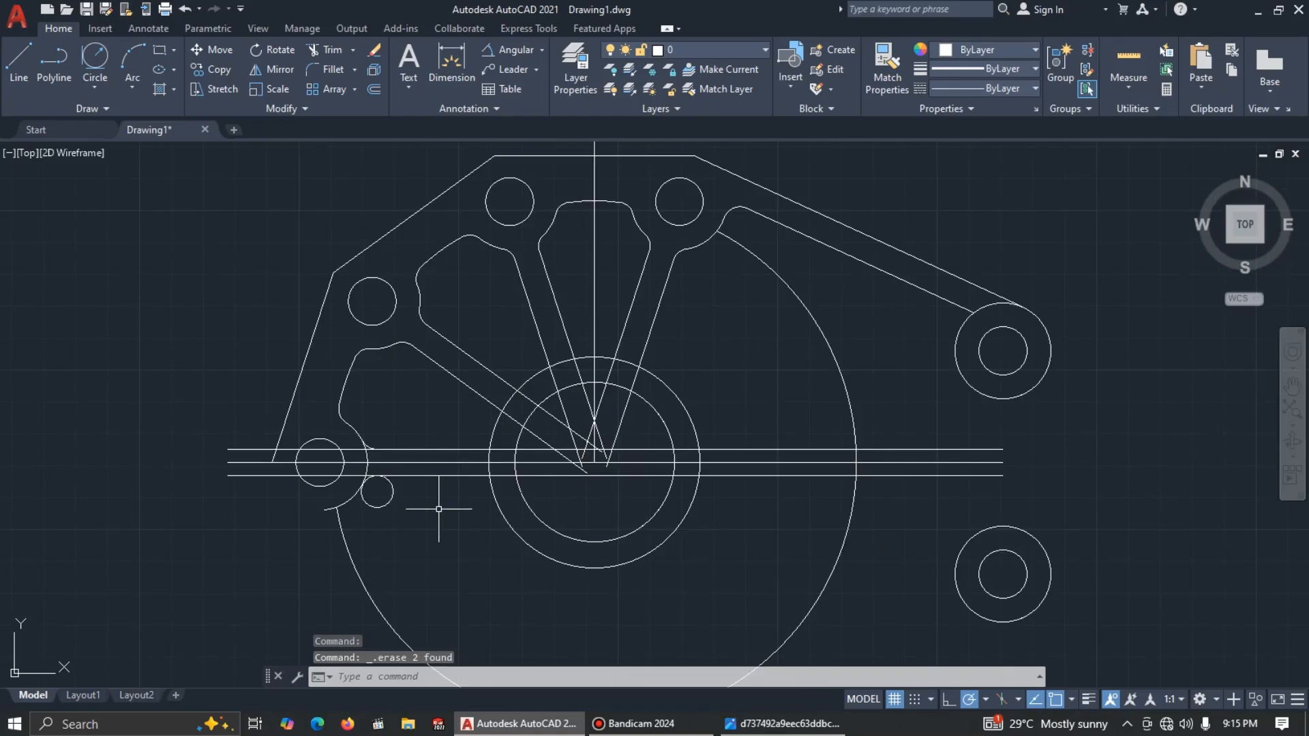
# Step: Trim the ends of the three horizontal lines that extend beyond the plate's leftmost outline corner
pyautogui.scroll(2, 438, 509)
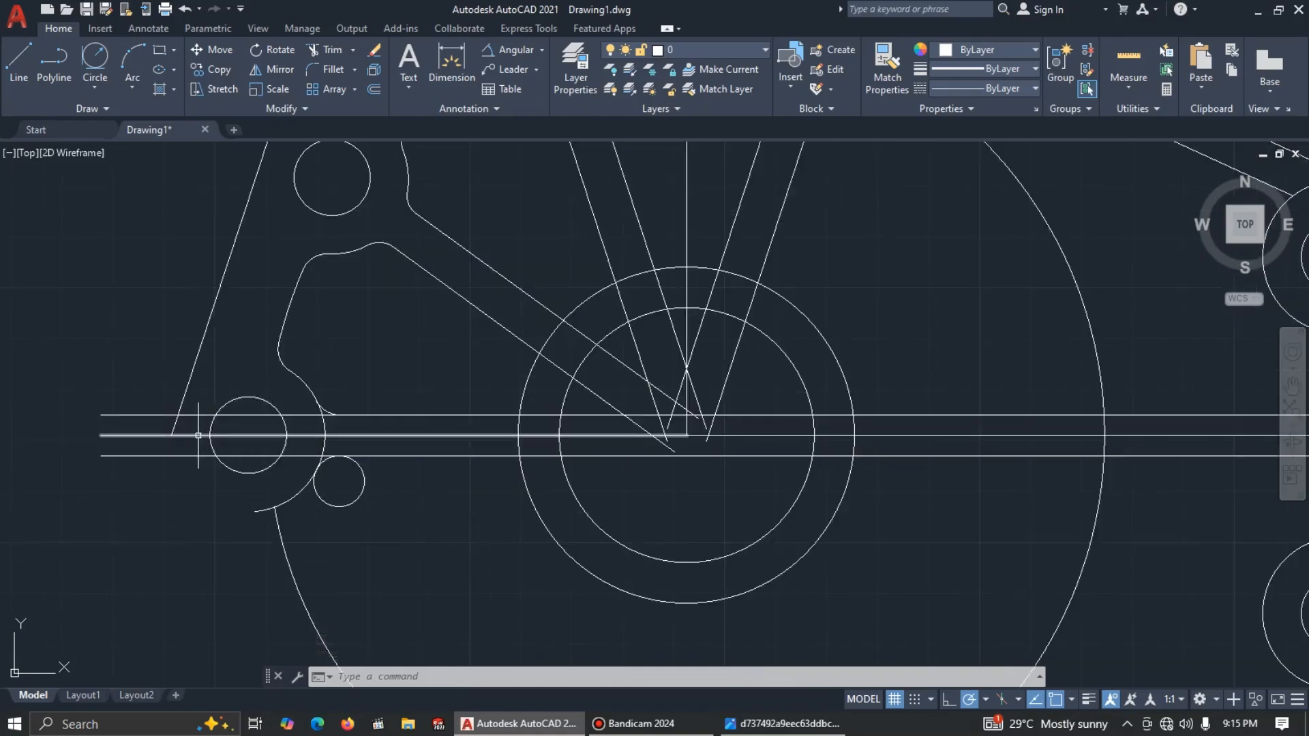
pyautogui.write('tr')
pyautogui.press('Return')
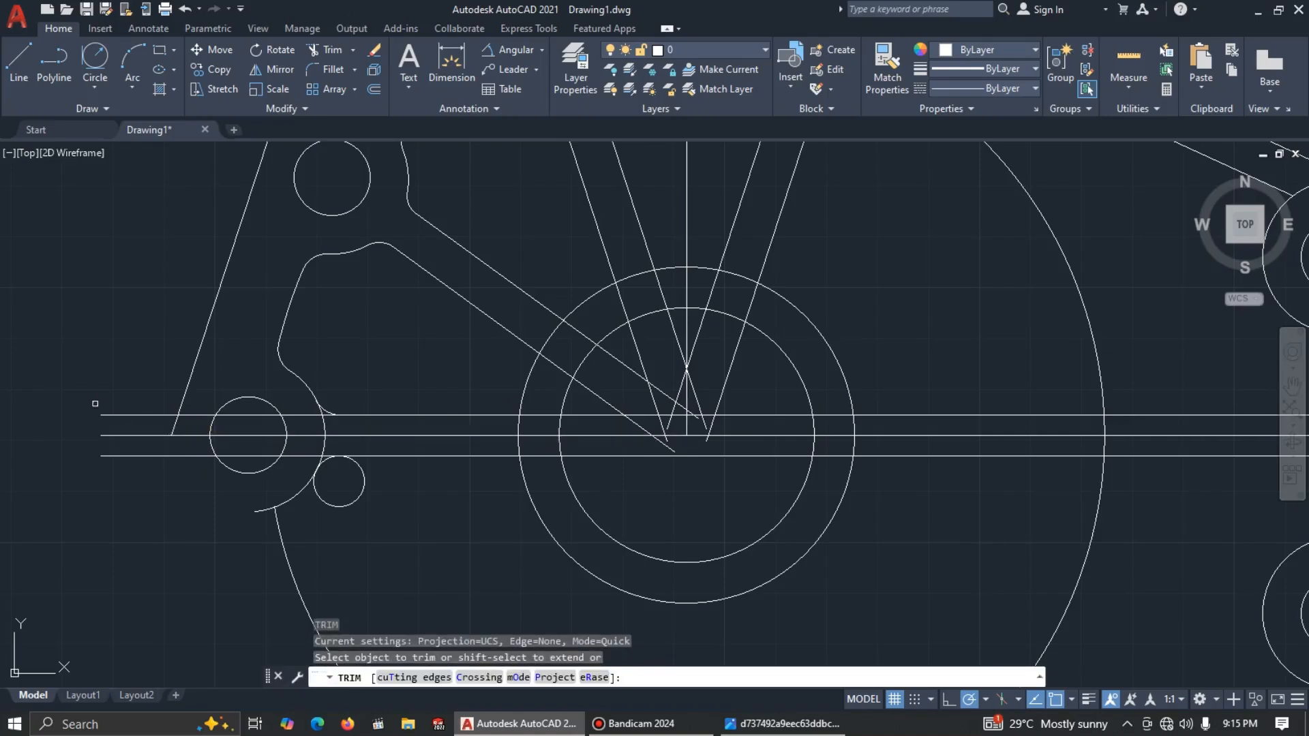
pyautogui.moveTo(145, 368)
pyautogui.mouseDown()
pyautogui.moveTo(113, 513)
pyautogui.moveTo(125, 520)
pyautogui.mouseUp()
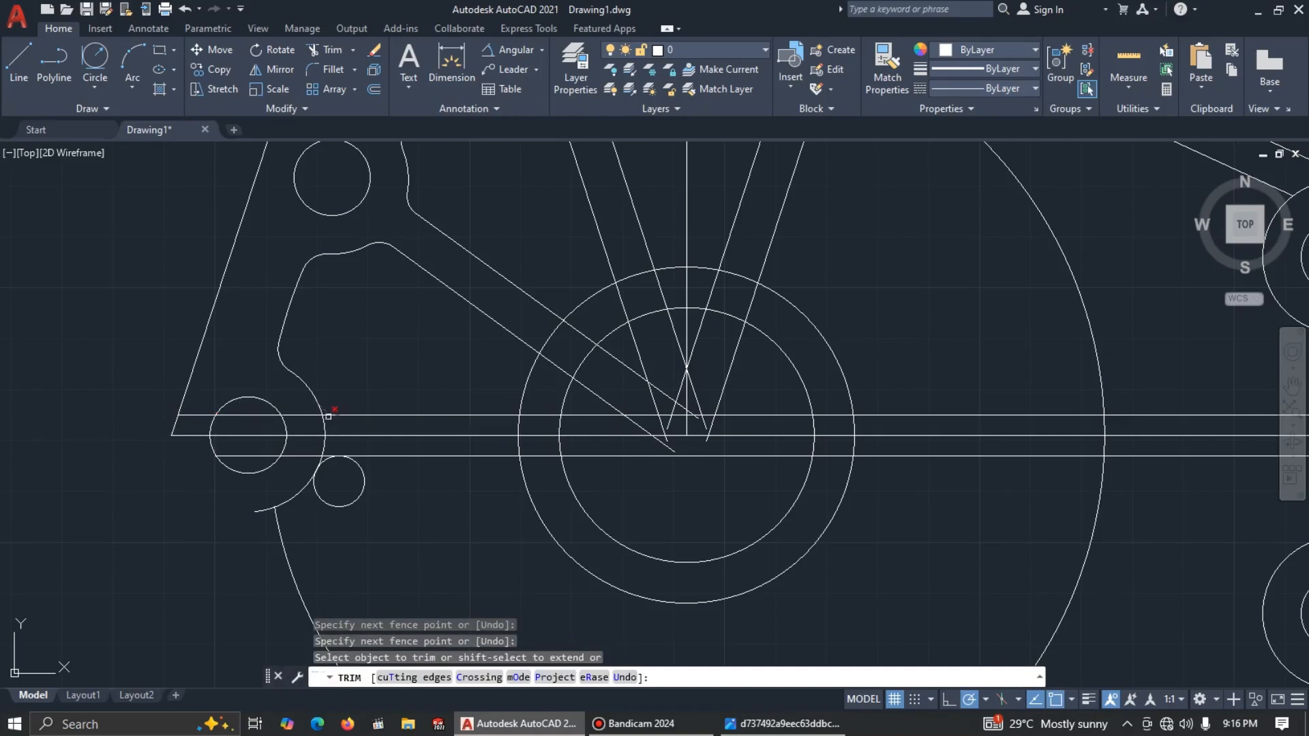
# Step: Trim the lower tangent circle to a fillet and remove the arc and horizontal line segments between the leftmost hole and the spoke
pyautogui.scroll(4, 330, 429)
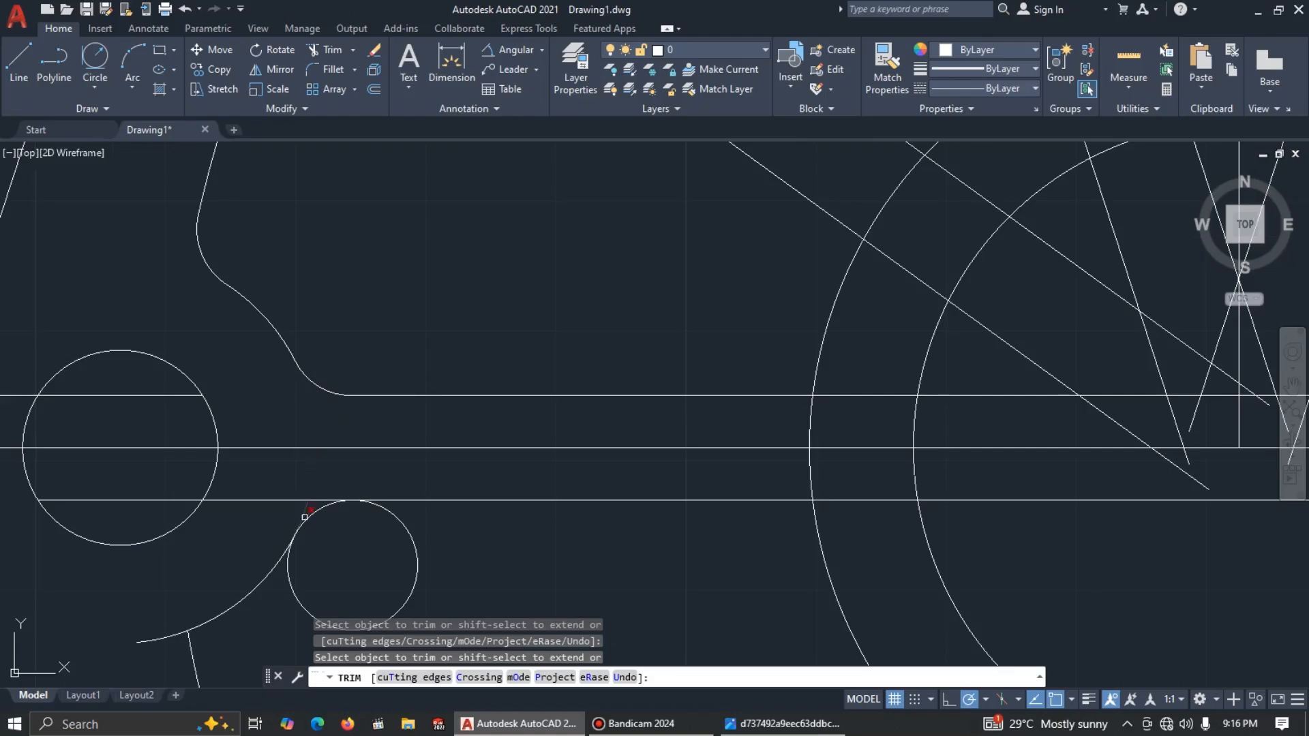
pyautogui.moveTo(436, 543); pyautogui.dragTo(363, 553)
pyautogui.moveTo(287, 432); pyautogui.dragTo(262, 519)
pyautogui.press('Escape')
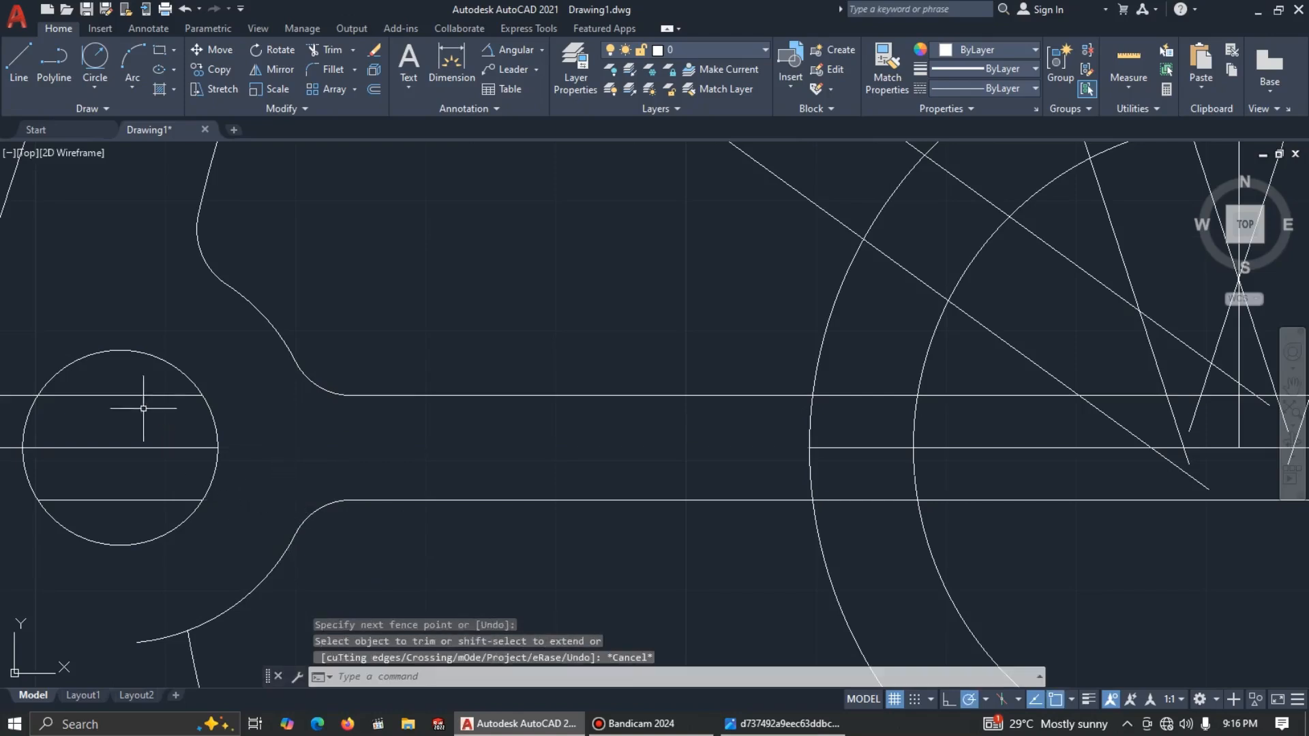
# Step: Erase the three leftover horizontal segments passing through the leftmost hole
pyautogui.click(143, 381)
pyautogui.click(117, 516)
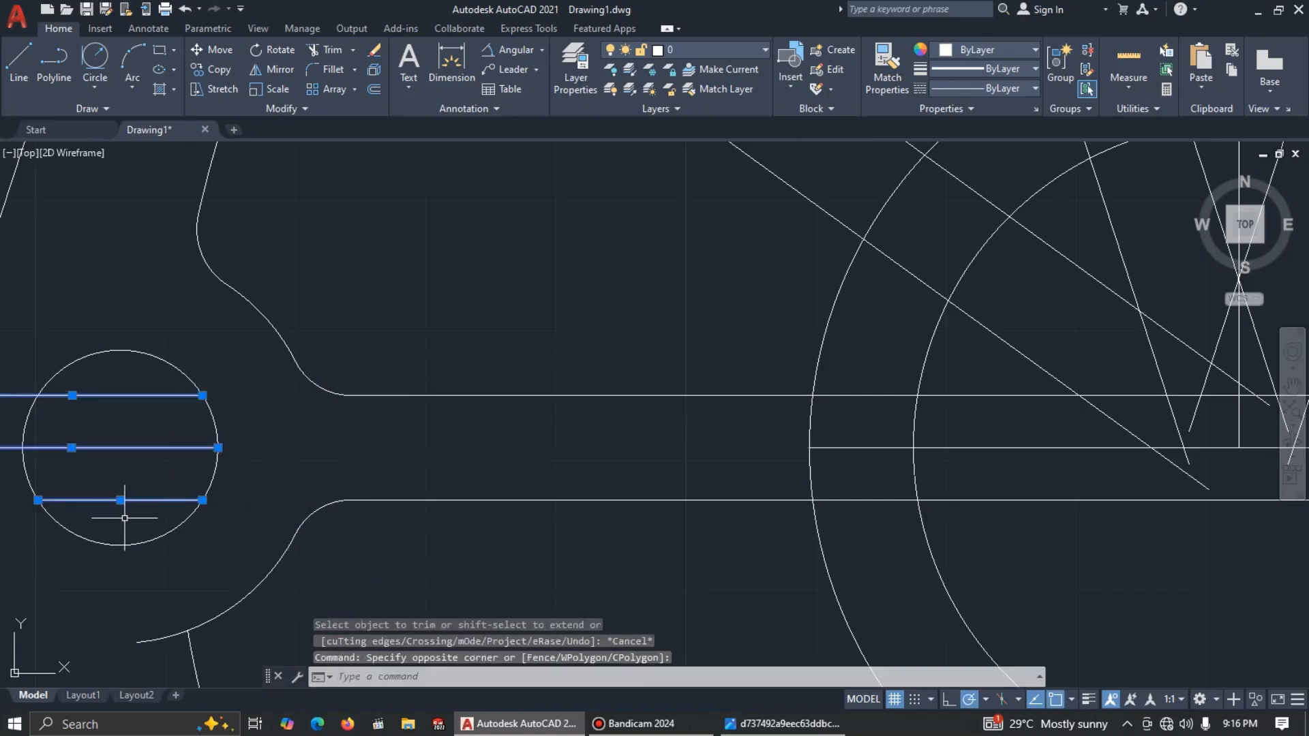
pyautogui.press('Delete')
pyautogui.scroll(-4, 129, 519)
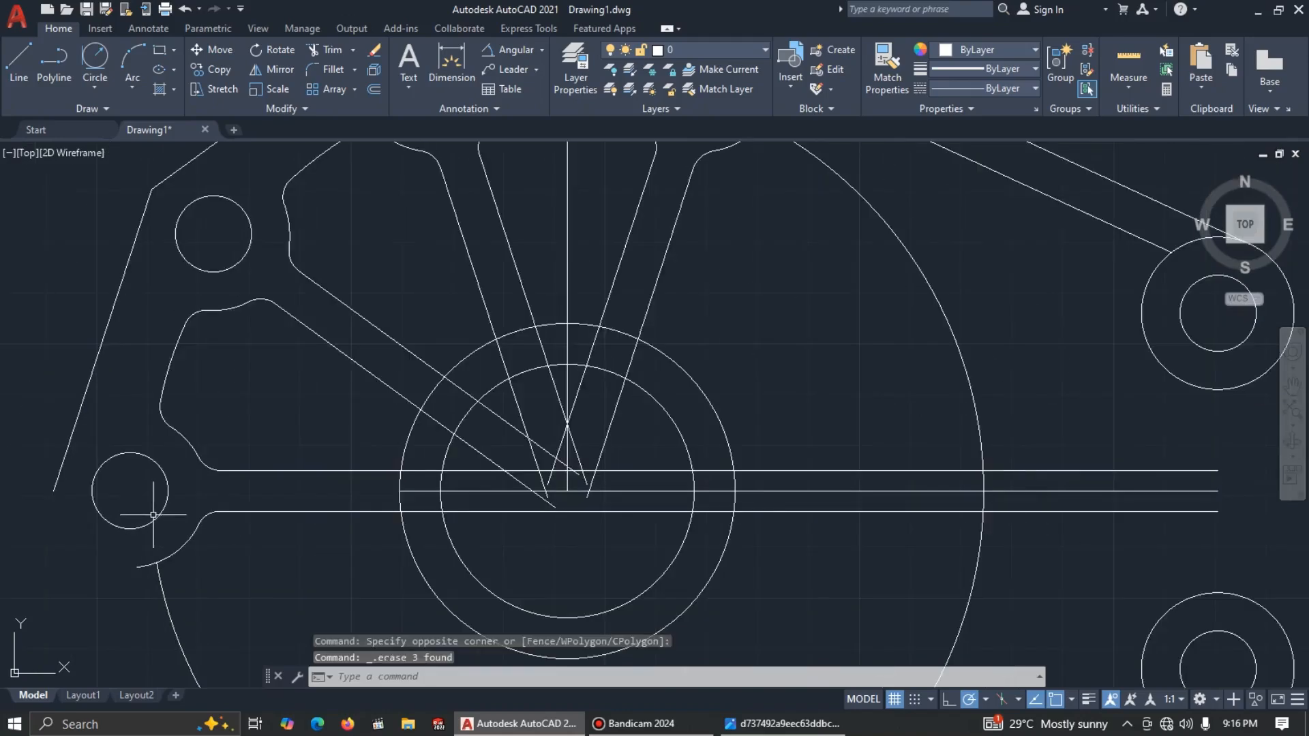
pyautogui.scroll(-2, 172, 516)
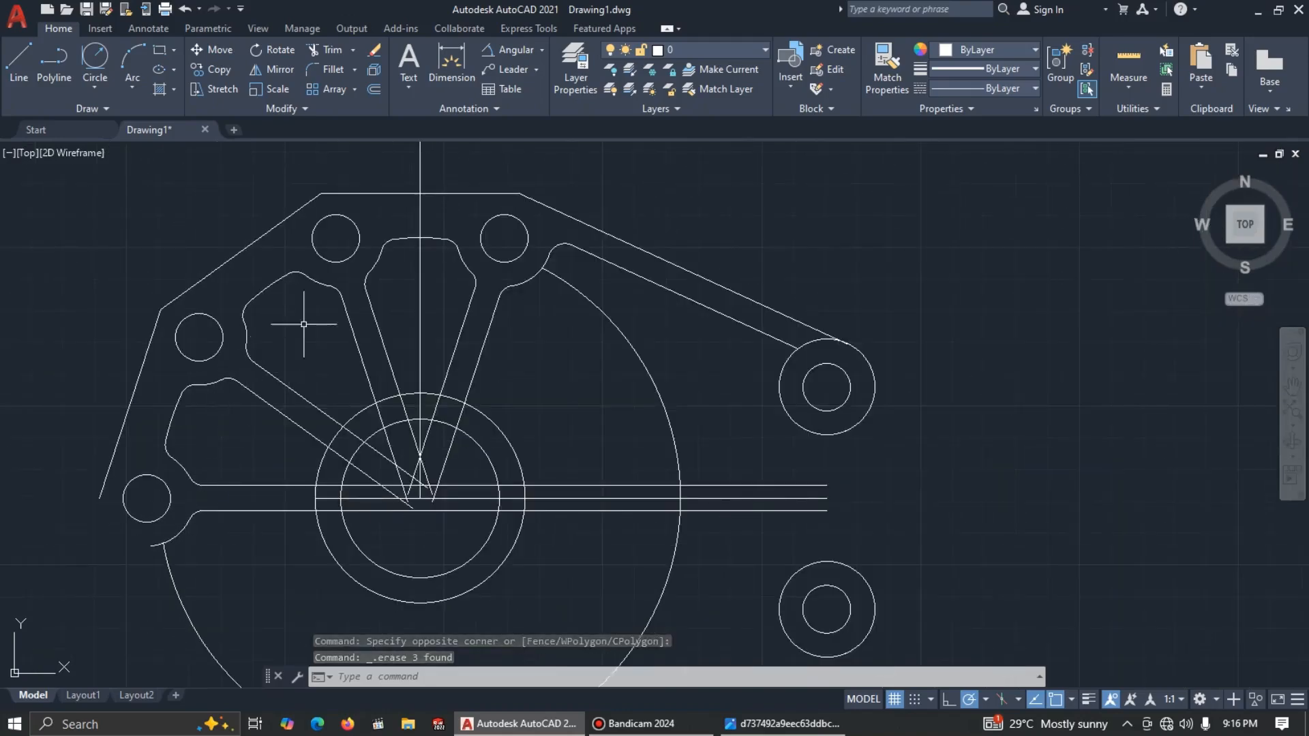
# Step: Check the hub fillets in the reference image and draw a radius 5 circle tangent to the upper-right spoke's outer line and the outer hub circle
pyautogui.hotkey('alt', 'Tab')
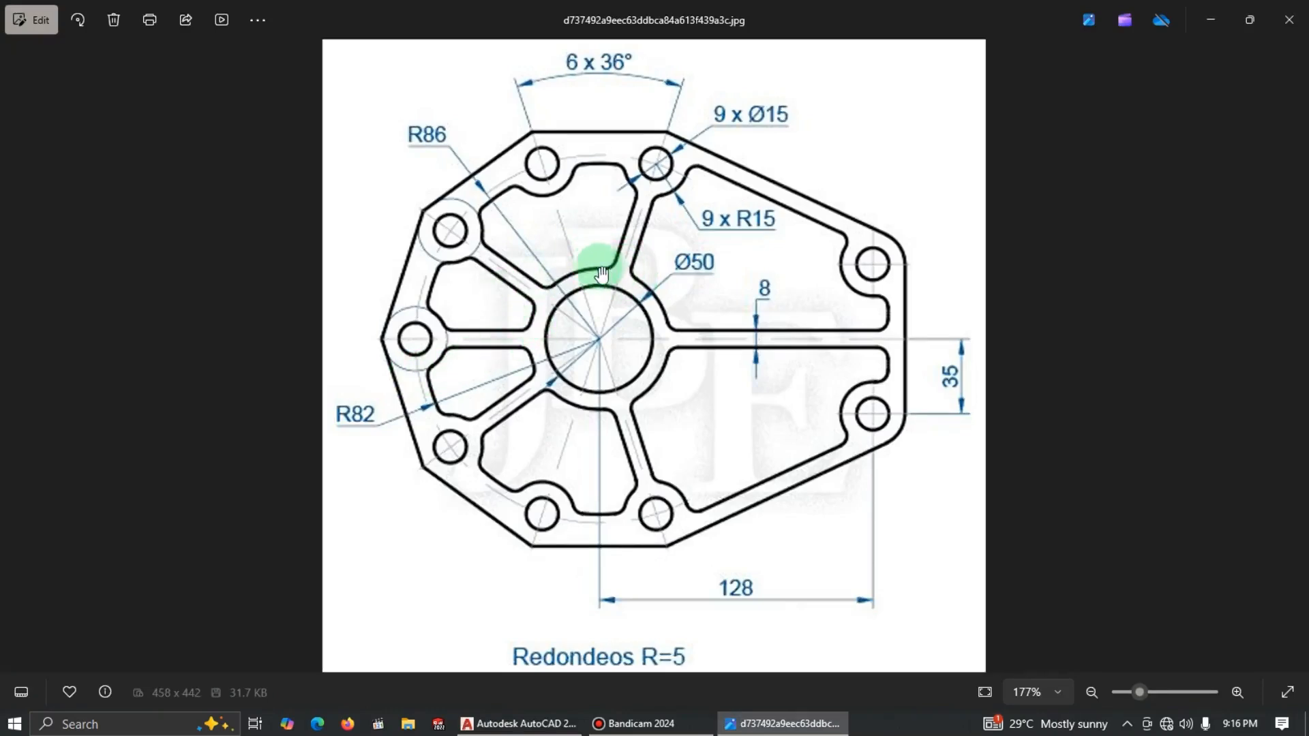
pyautogui.hotkey('alt', 'Tab')
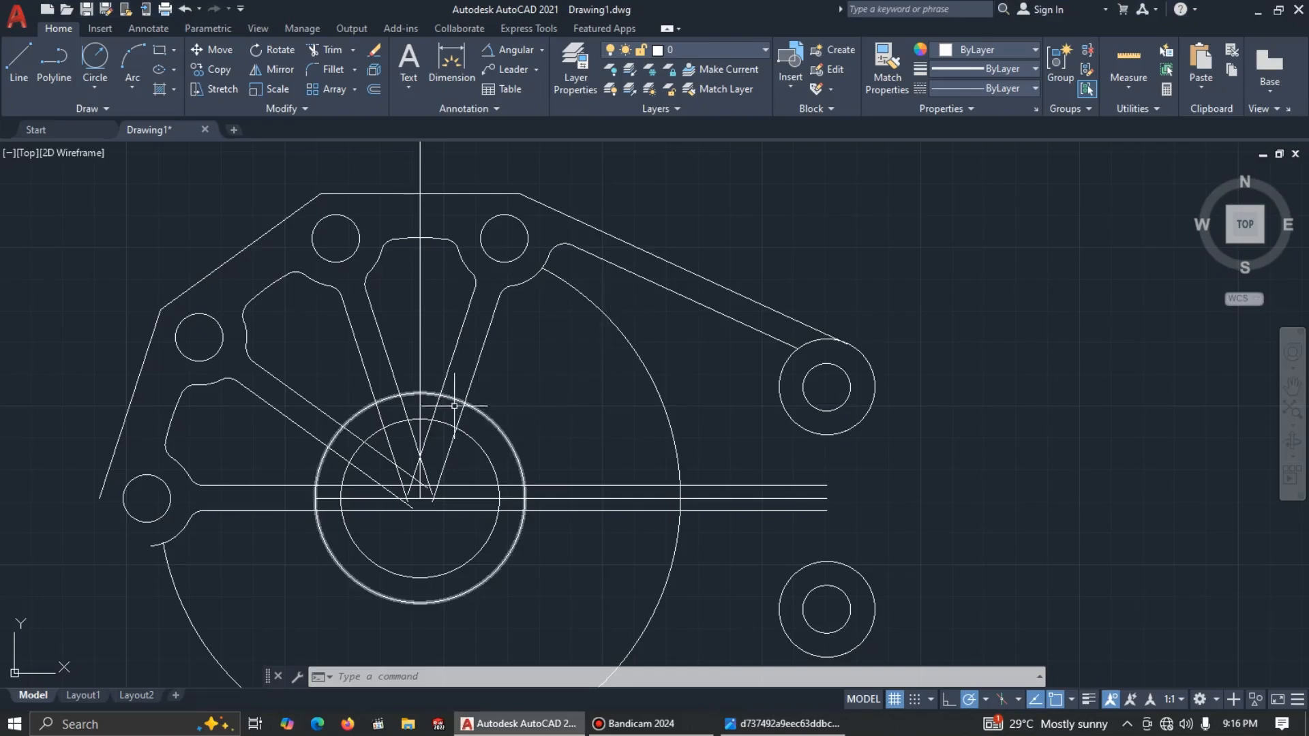
pyautogui.scroll(3, 464, 402)
pyautogui.scroll(2, 475, 377)
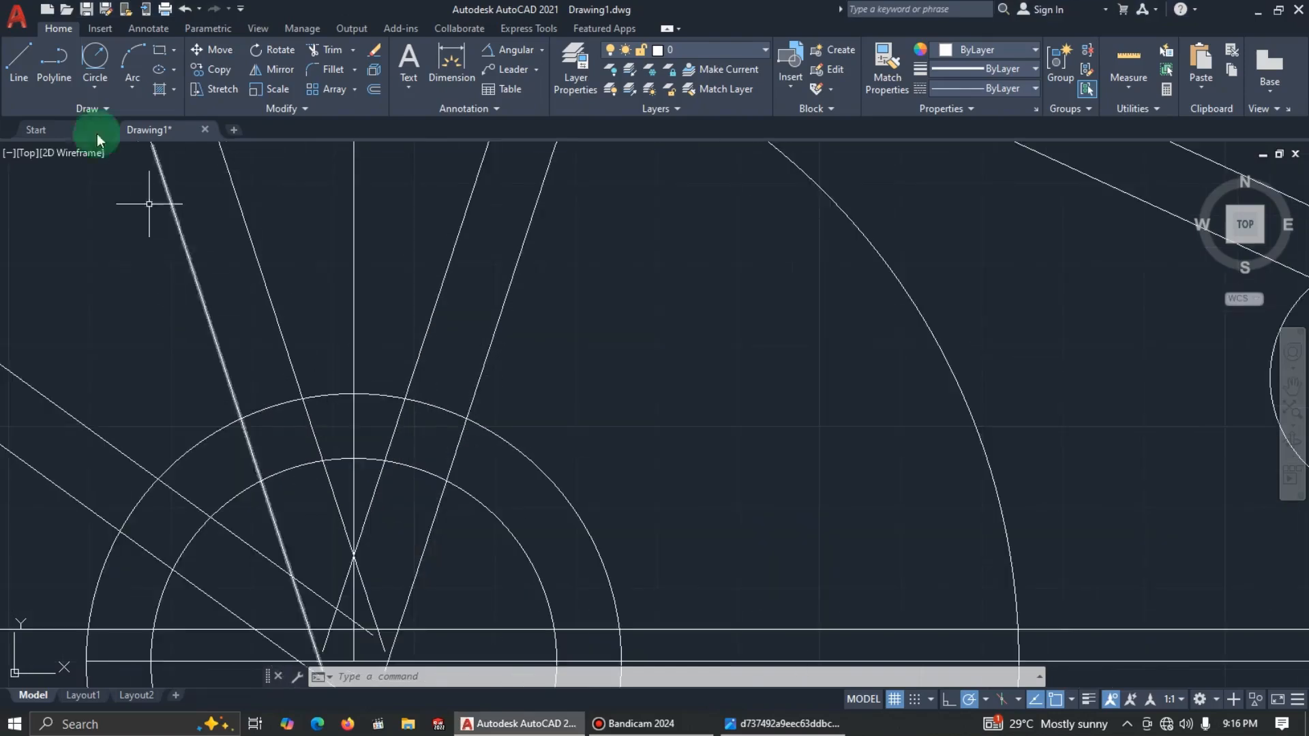
pyautogui.click(100, 65)
pyautogui.click(477, 371)
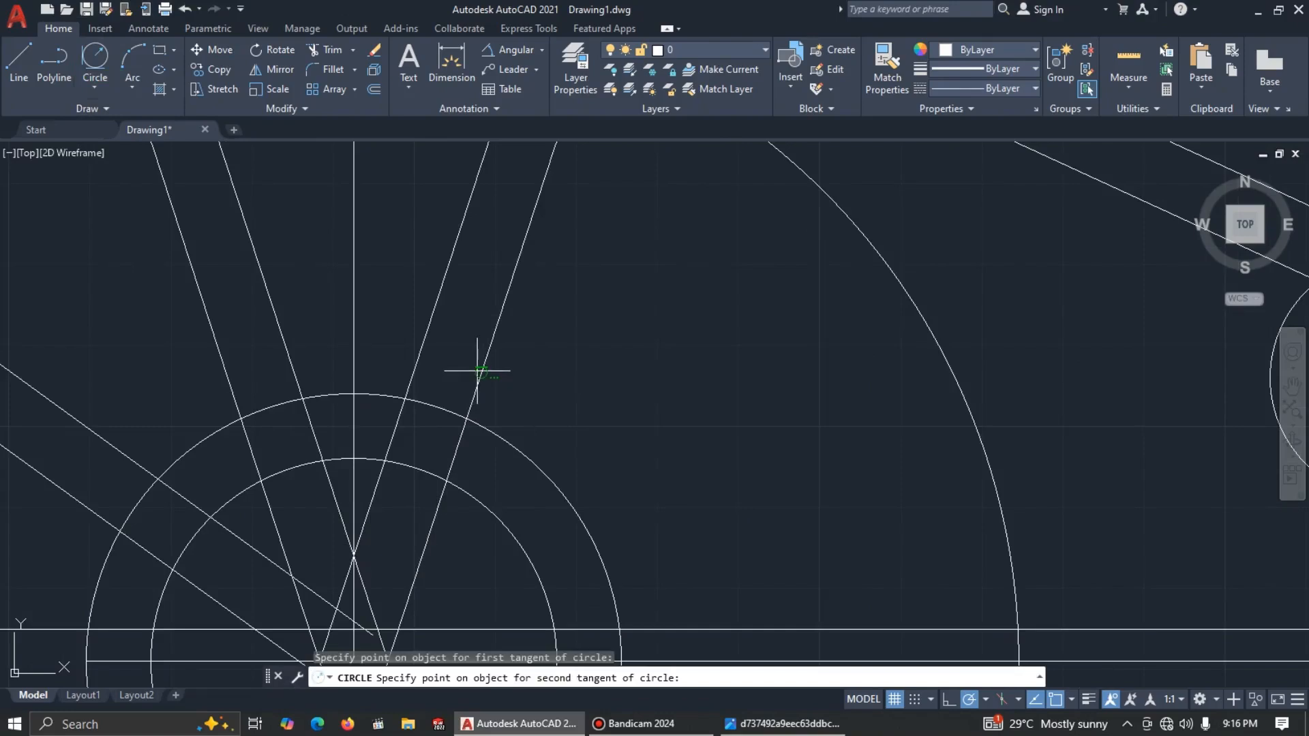
pyautogui.click(492, 435)
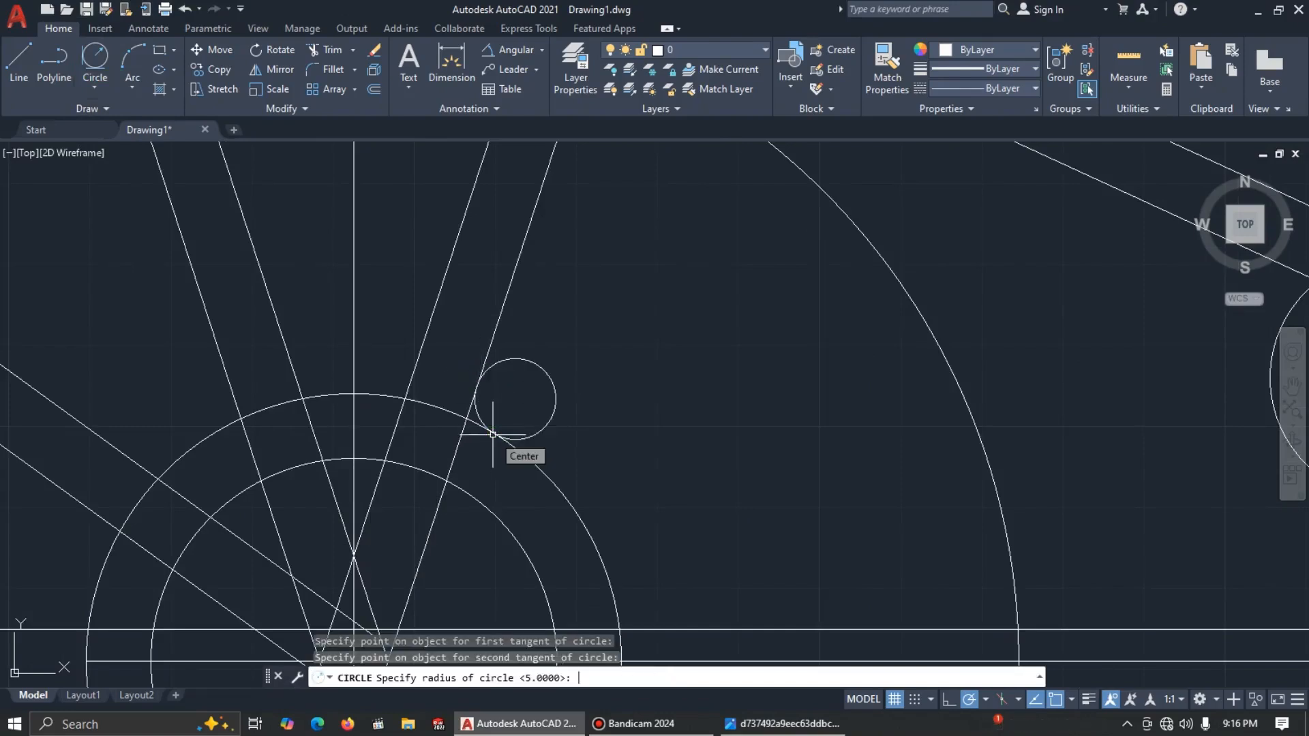
pyautogui.press('Return')
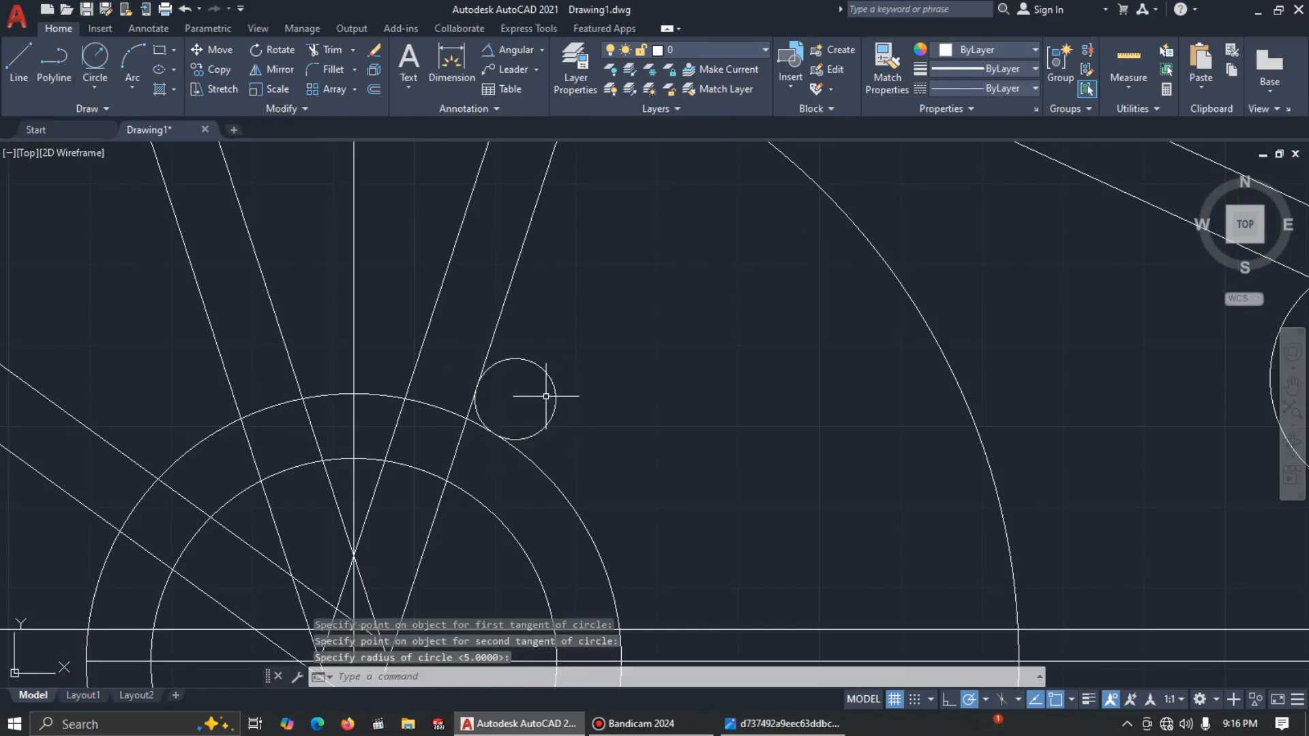
# Step: Draw two radius 5 circles in the top opening, each tangent to one inner spoke line and the outer hub circle
pyautogui.click(94, 58)
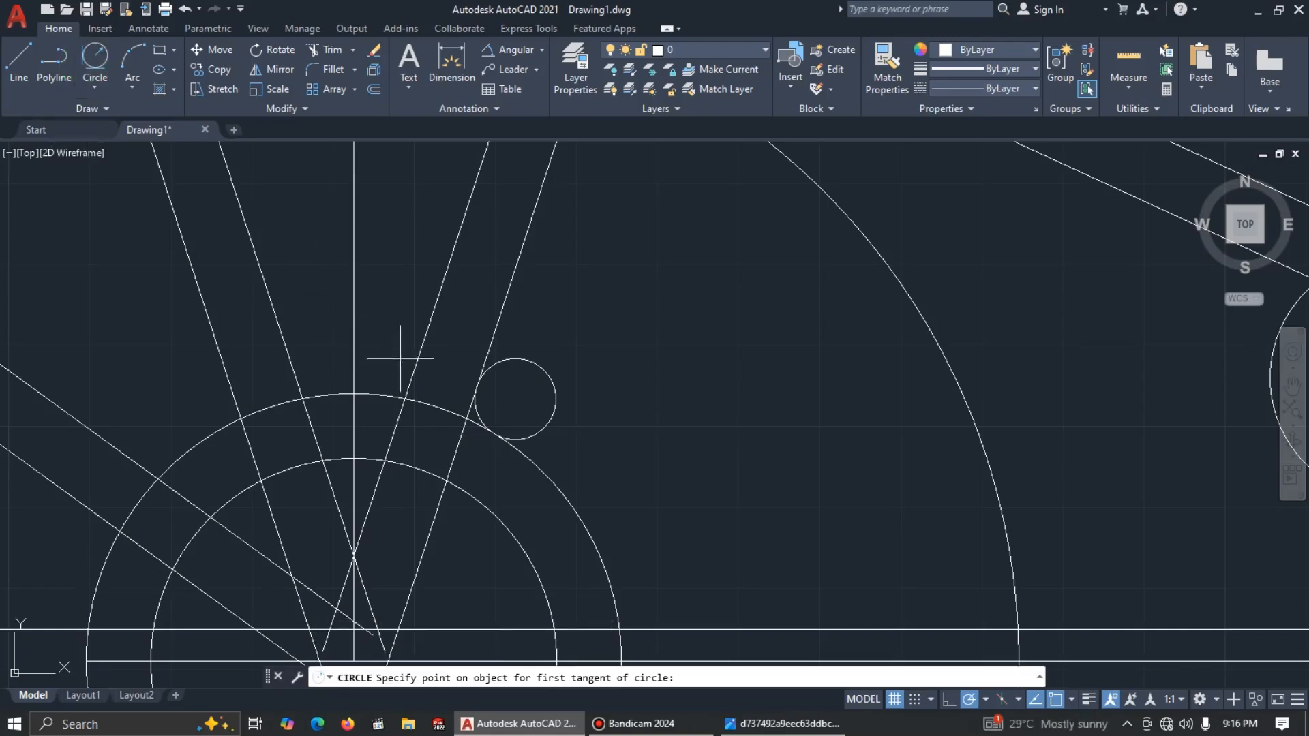
pyautogui.click(422, 351)
pyautogui.click(383, 394)
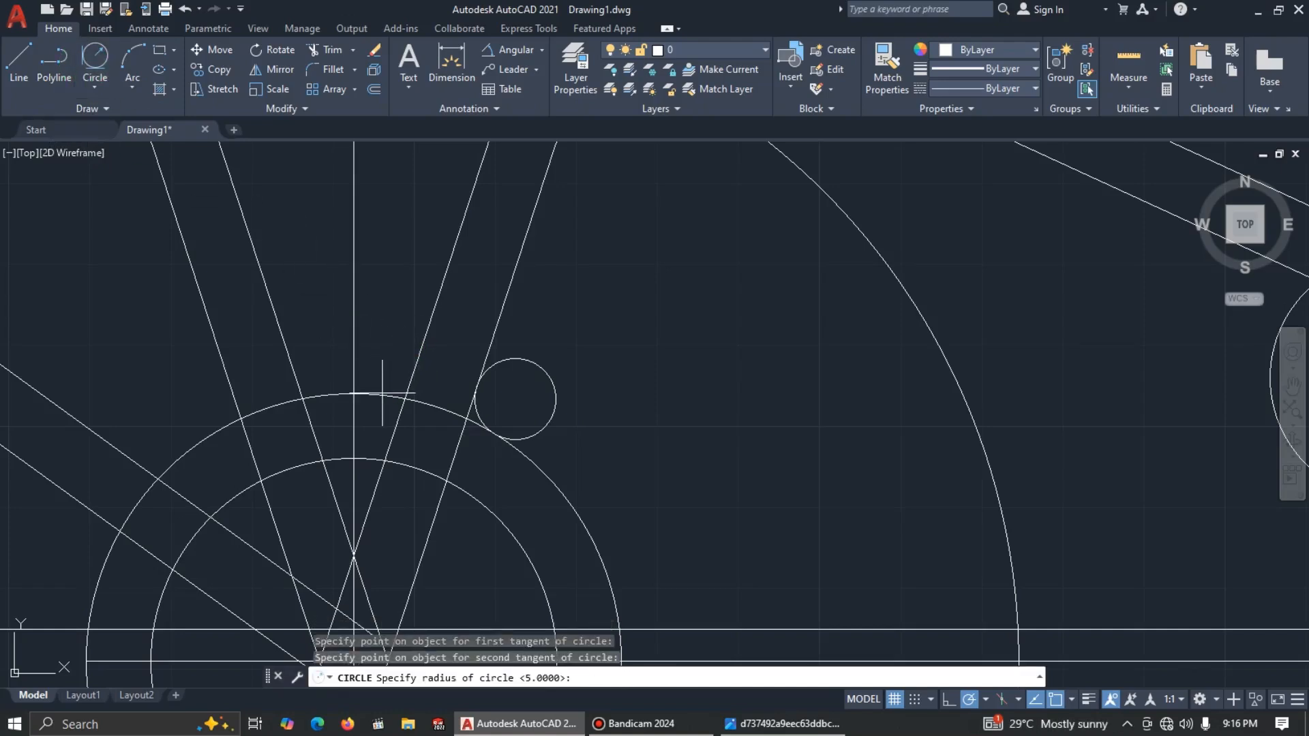
pyautogui.press('Return')
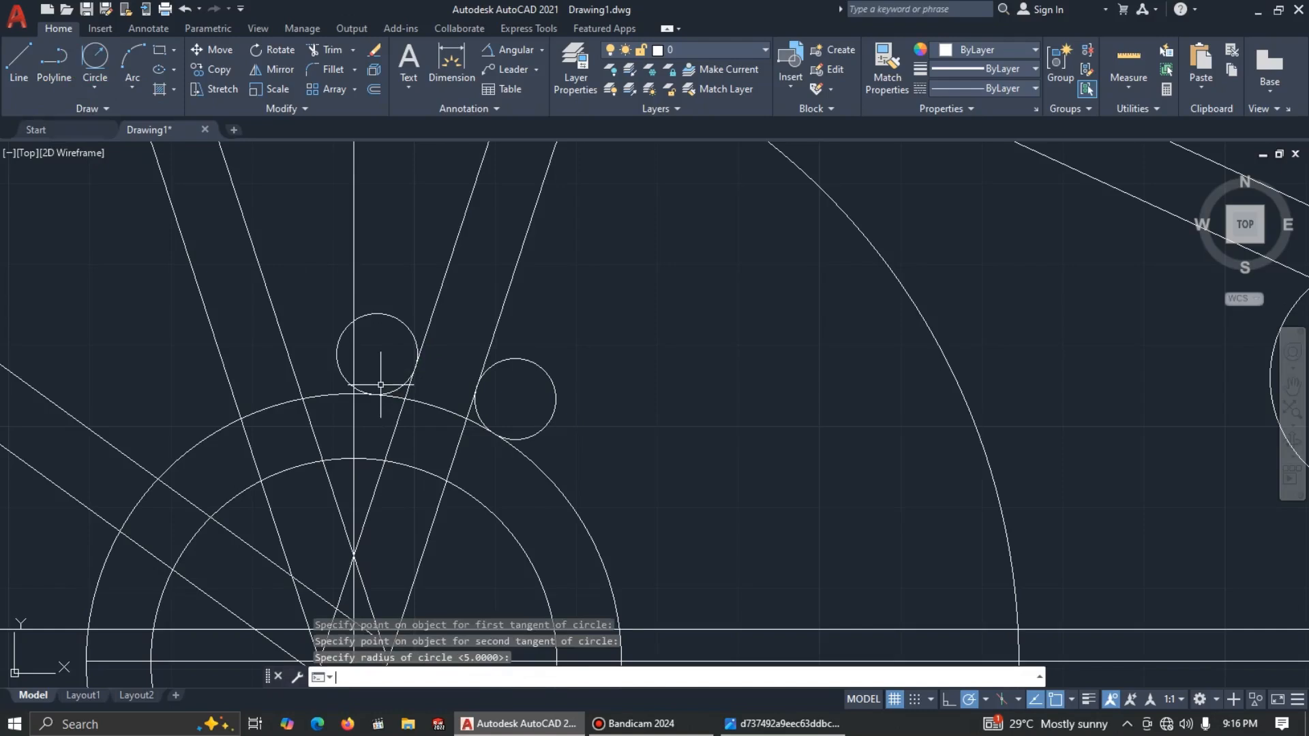
pyautogui.click(94, 58)
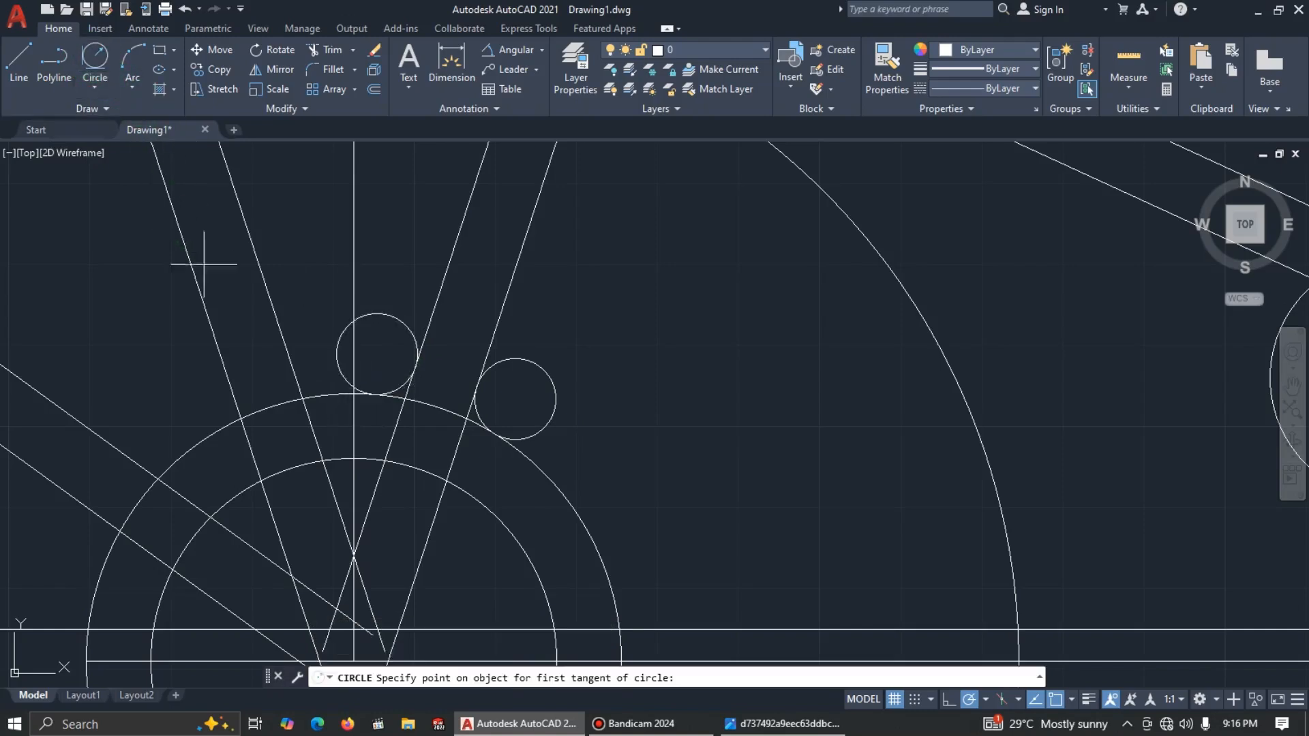
pyautogui.click(290, 352)
pyautogui.click(326, 392)
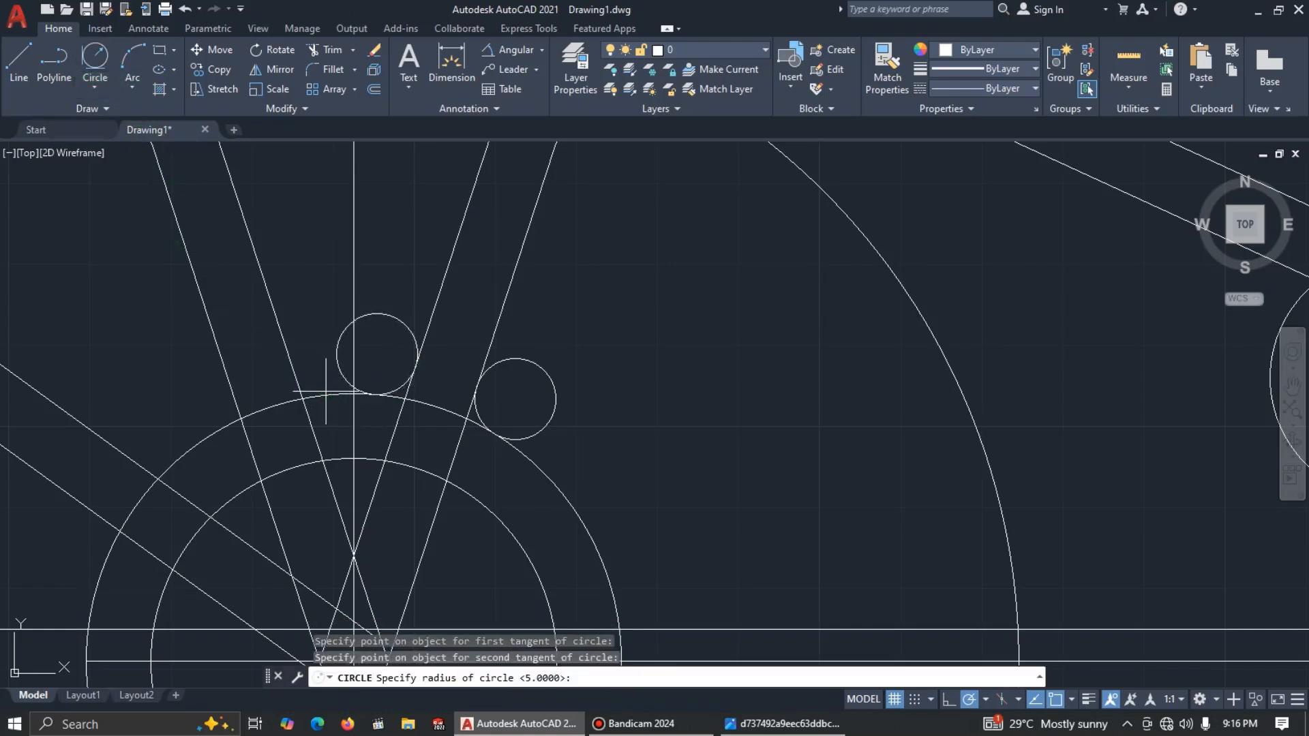
pyautogui.press('Return')
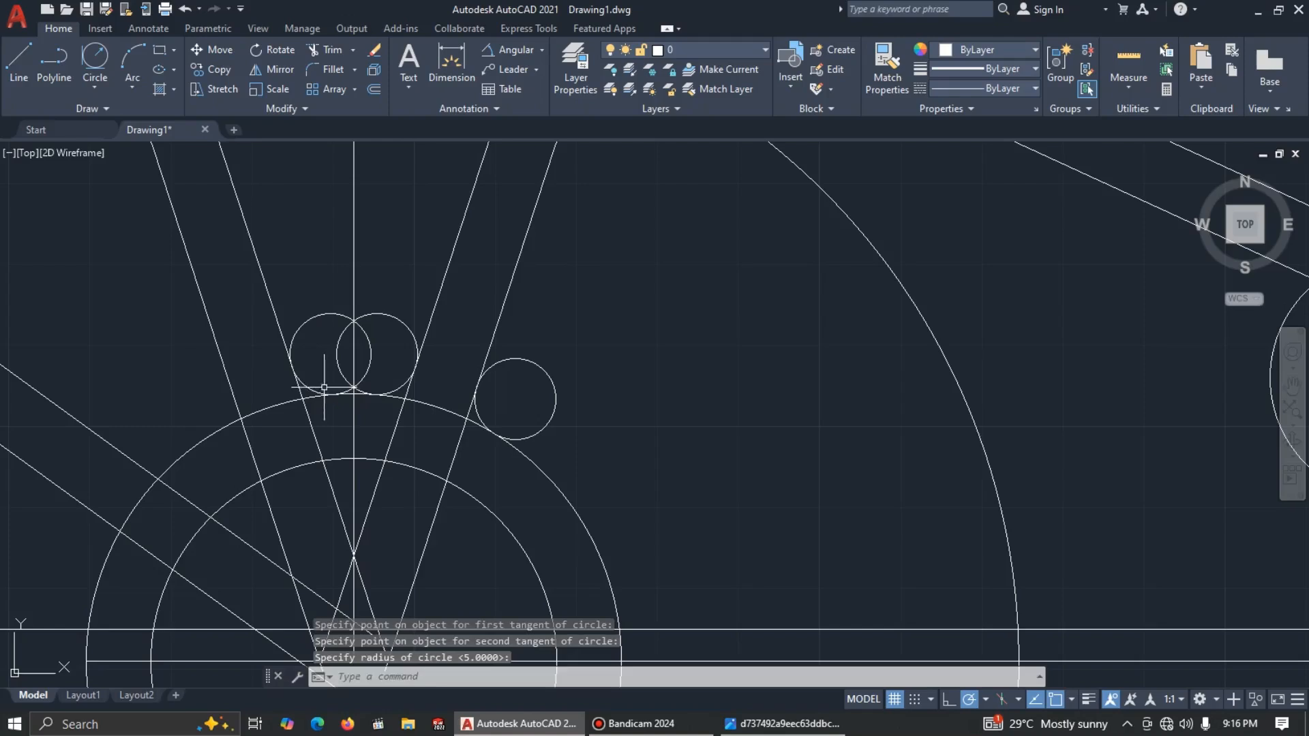
# Step: Draw two radius 5 circles in the upper-left opening, each tangent to one bounding spoke line and the outer hub circle
pyautogui.click(108, 60)
pyautogui.click(221, 372)
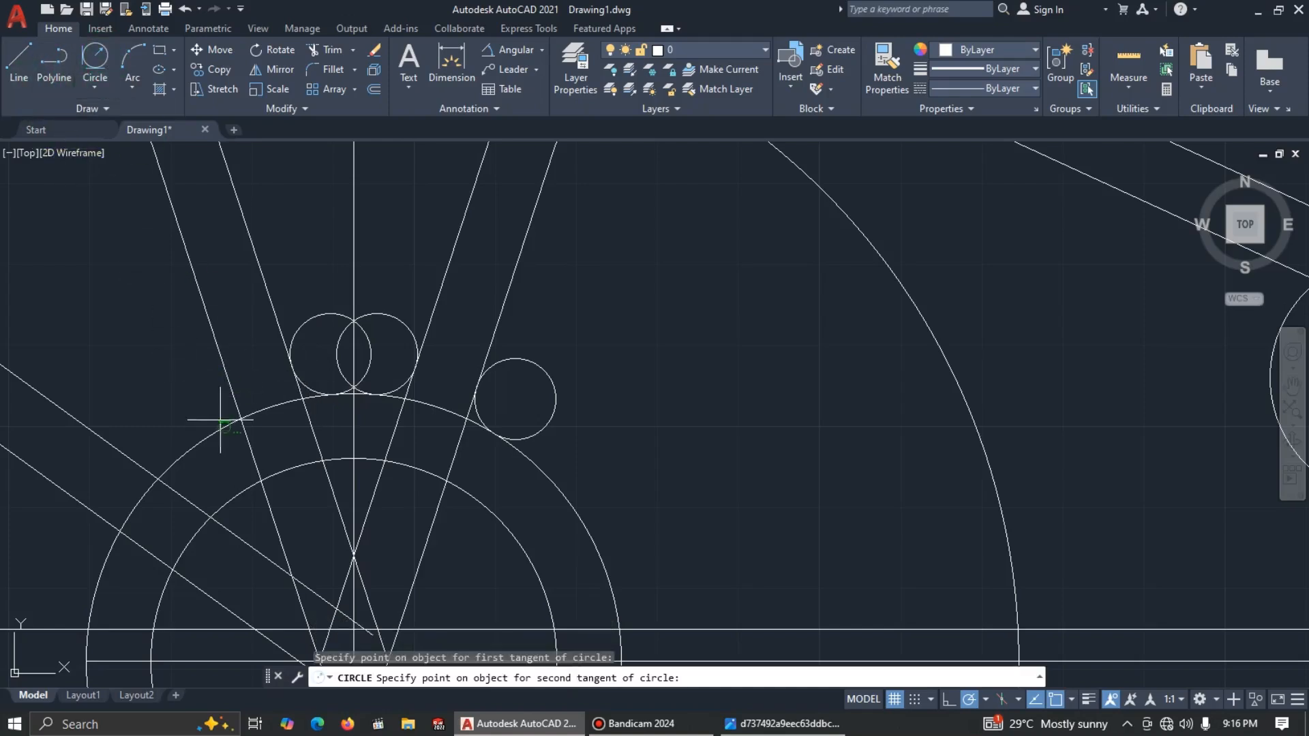
pyautogui.click(219, 424)
pyautogui.press('Return')
pyautogui.scroll(-4, 225, 423)
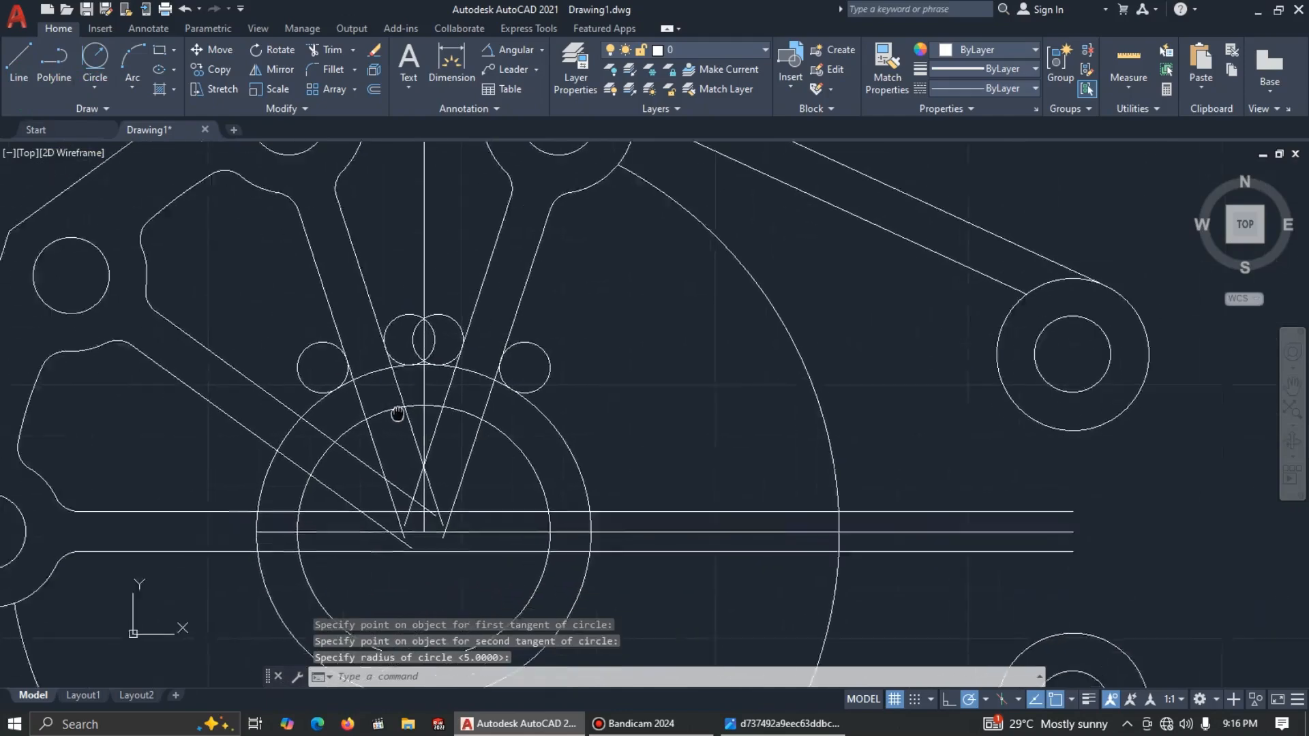
pyautogui.click(96, 60)
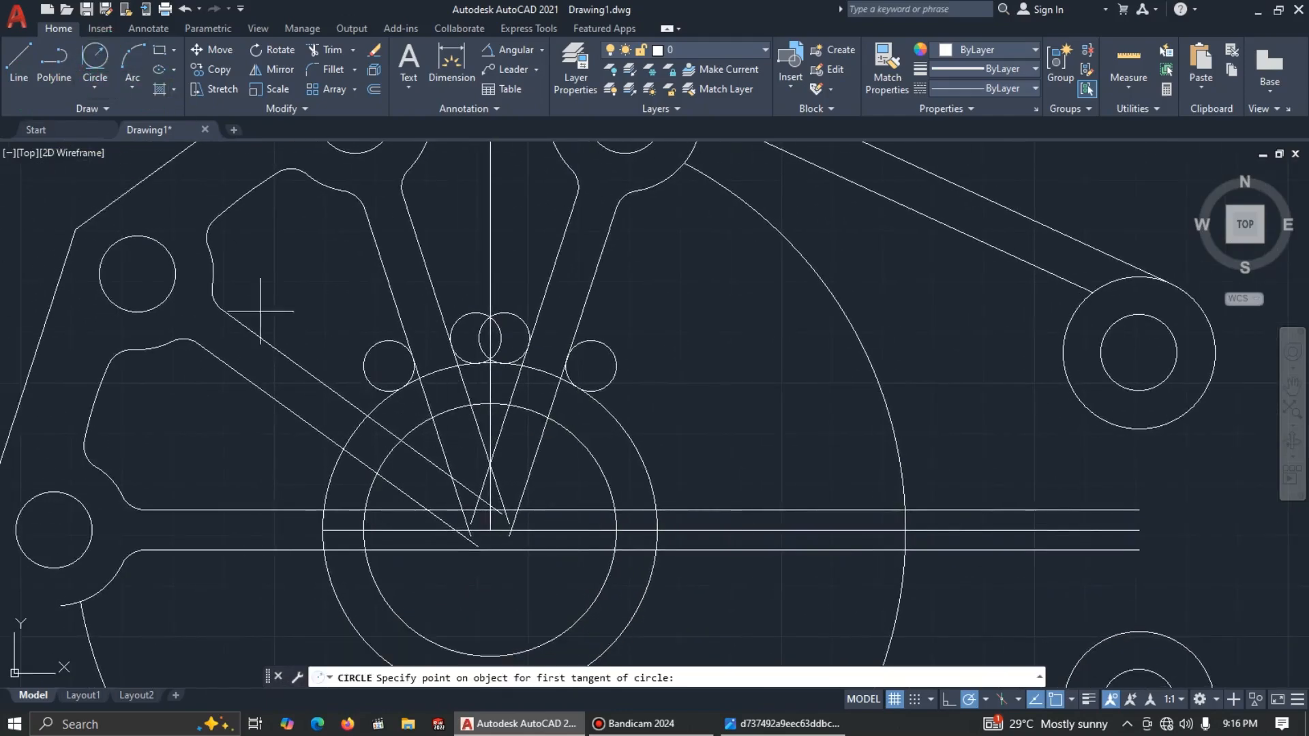
pyautogui.scroll(2, 358, 412)
pyautogui.click(337, 388)
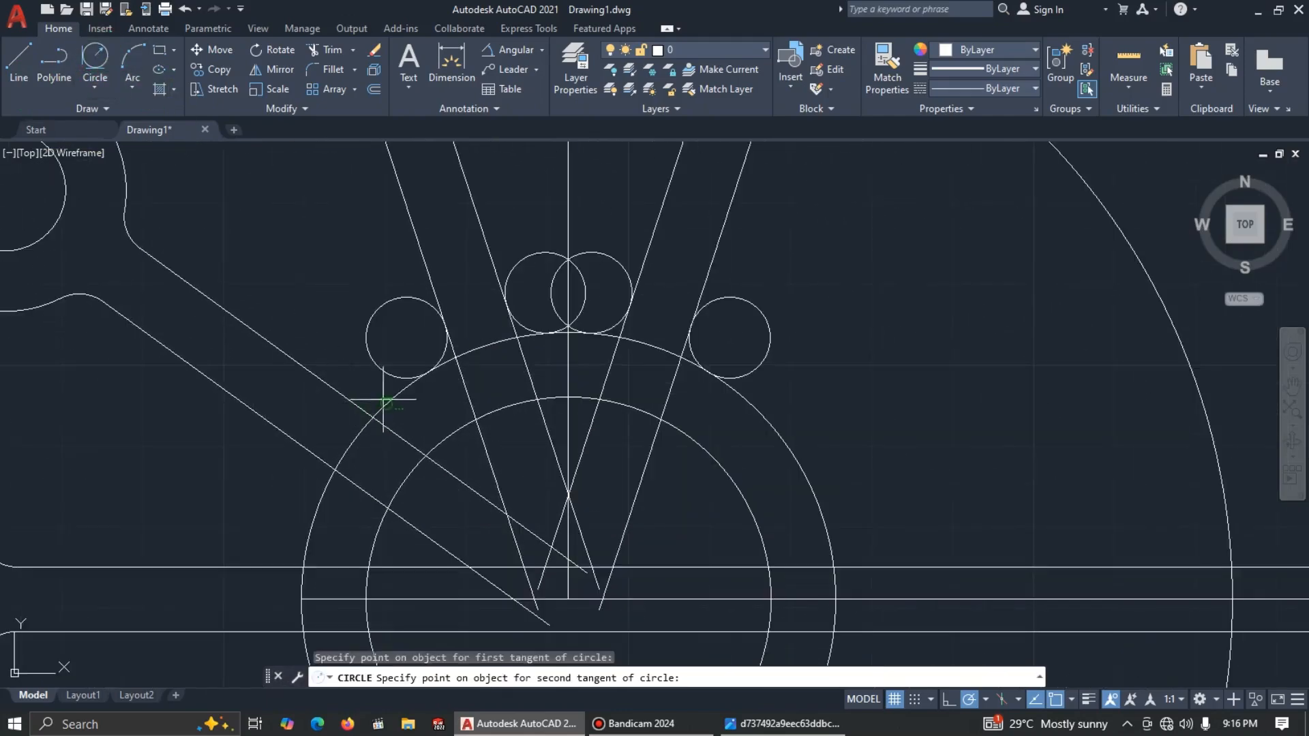
pyautogui.click(382, 398)
pyautogui.press('Return')
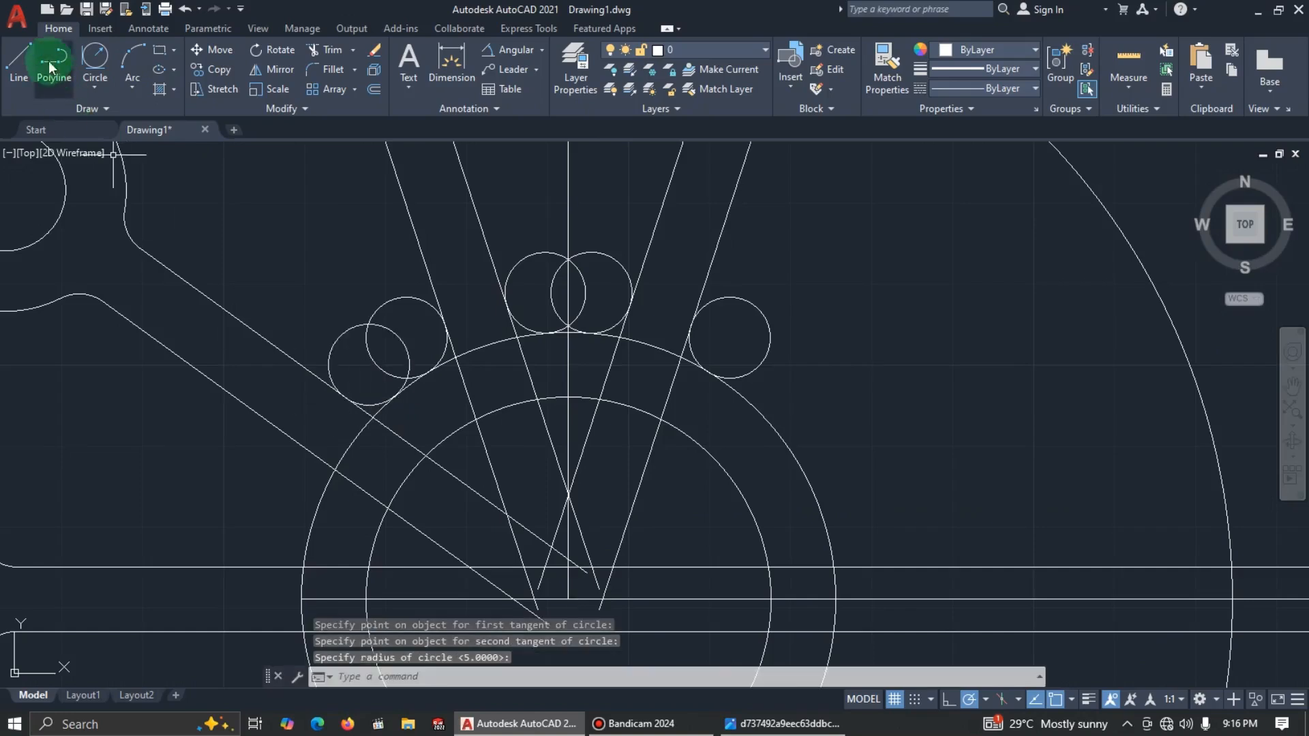
pyautogui.click(96, 60)
pyautogui.click(265, 437)
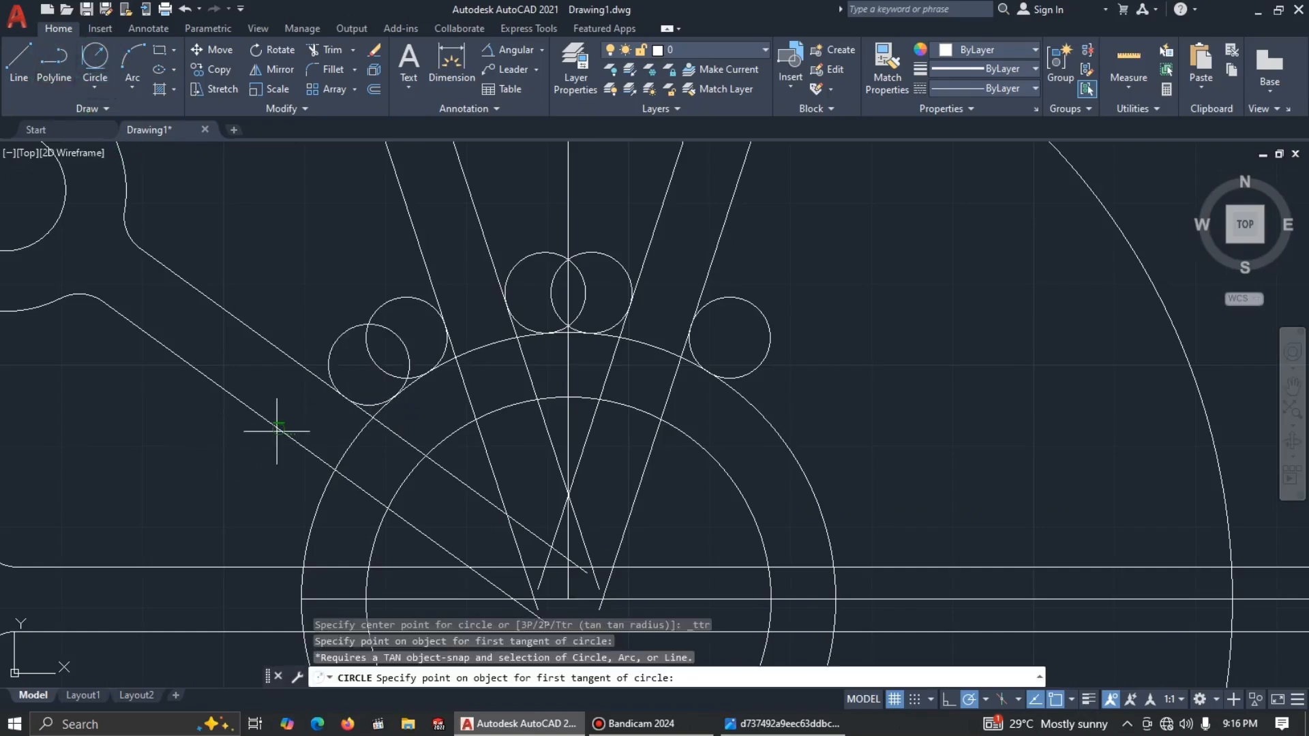
pyautogui.click(310, 454)
pyautogui.click(308, 459)
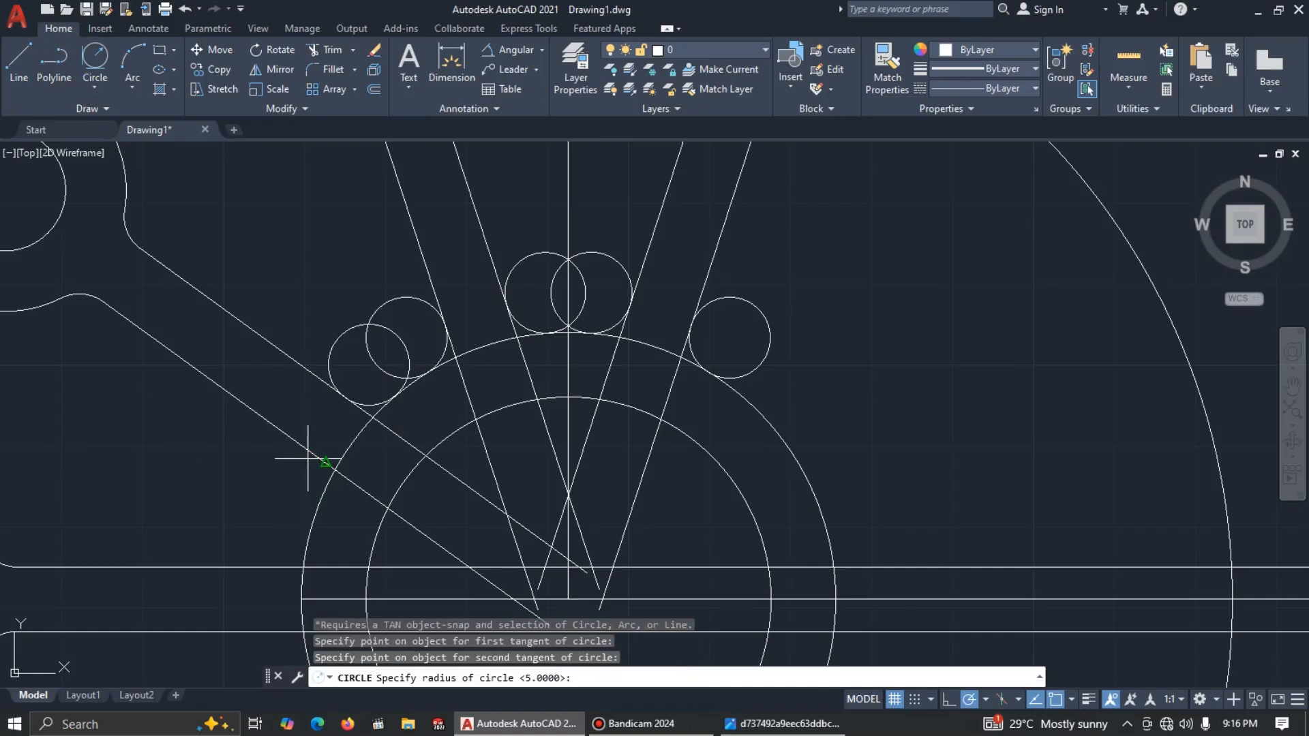
# Step: Draw a radius 5 circle tangent to the diagonal left spoke's lower line and the outer hub circle
pyautogui.click(95, 60)
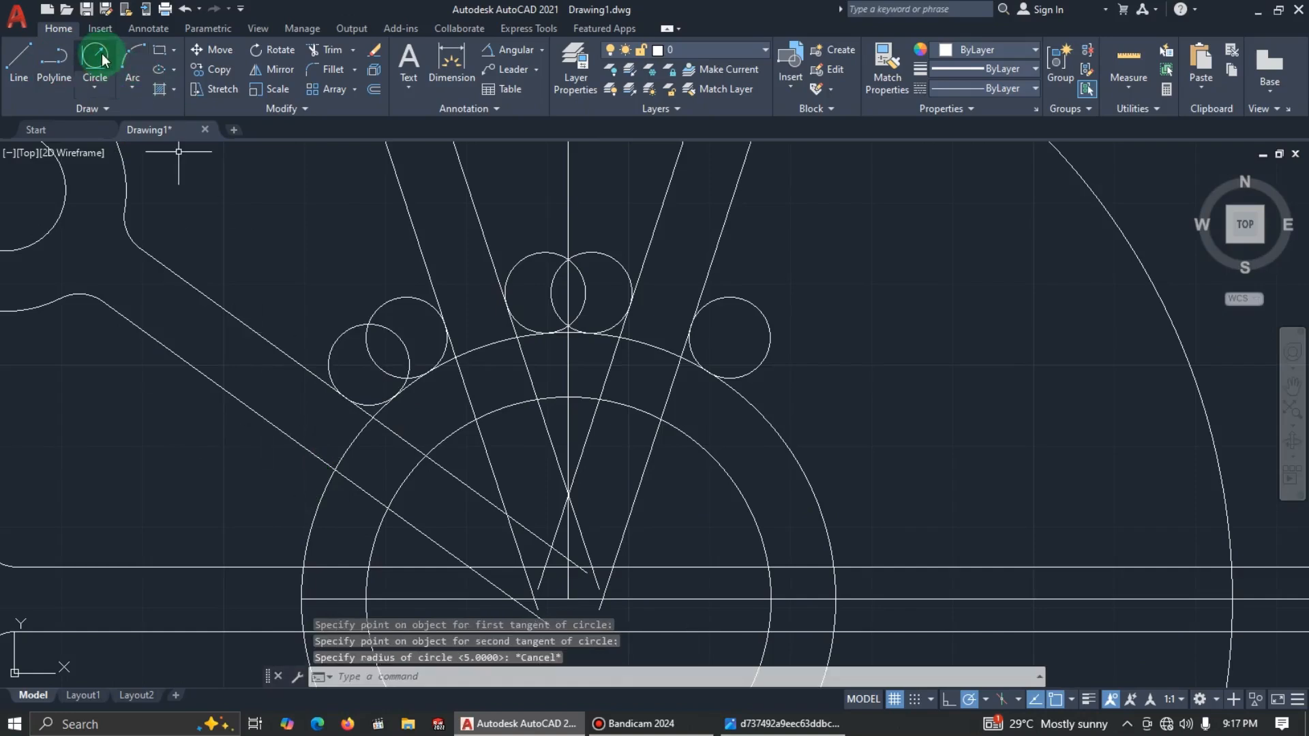
pyautogui.click(284, 437)
pyautogui.click(310, 508)
pyautogui.press('Return')
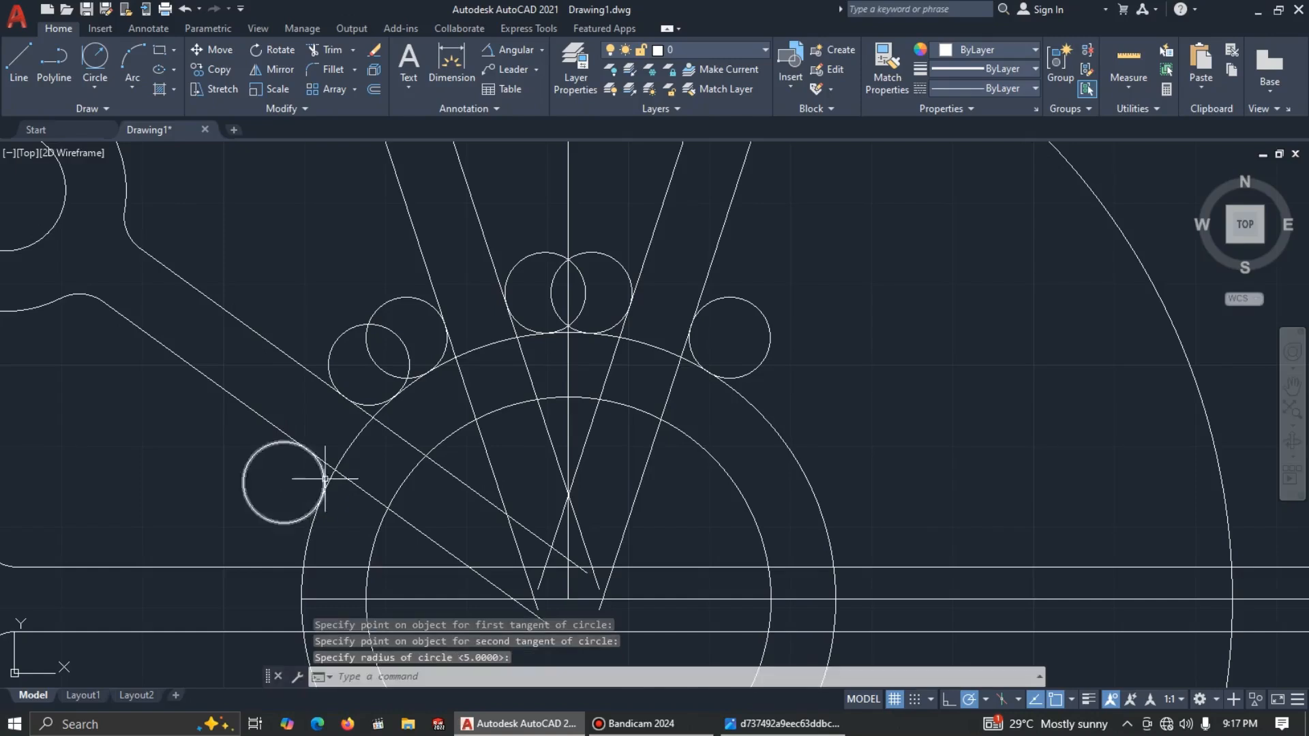
# Step: Trim the radius 5 circle at the upper-right spoke into a hub fillet and cut the spoke's outer line at the hub
pyautogui.write('tr')
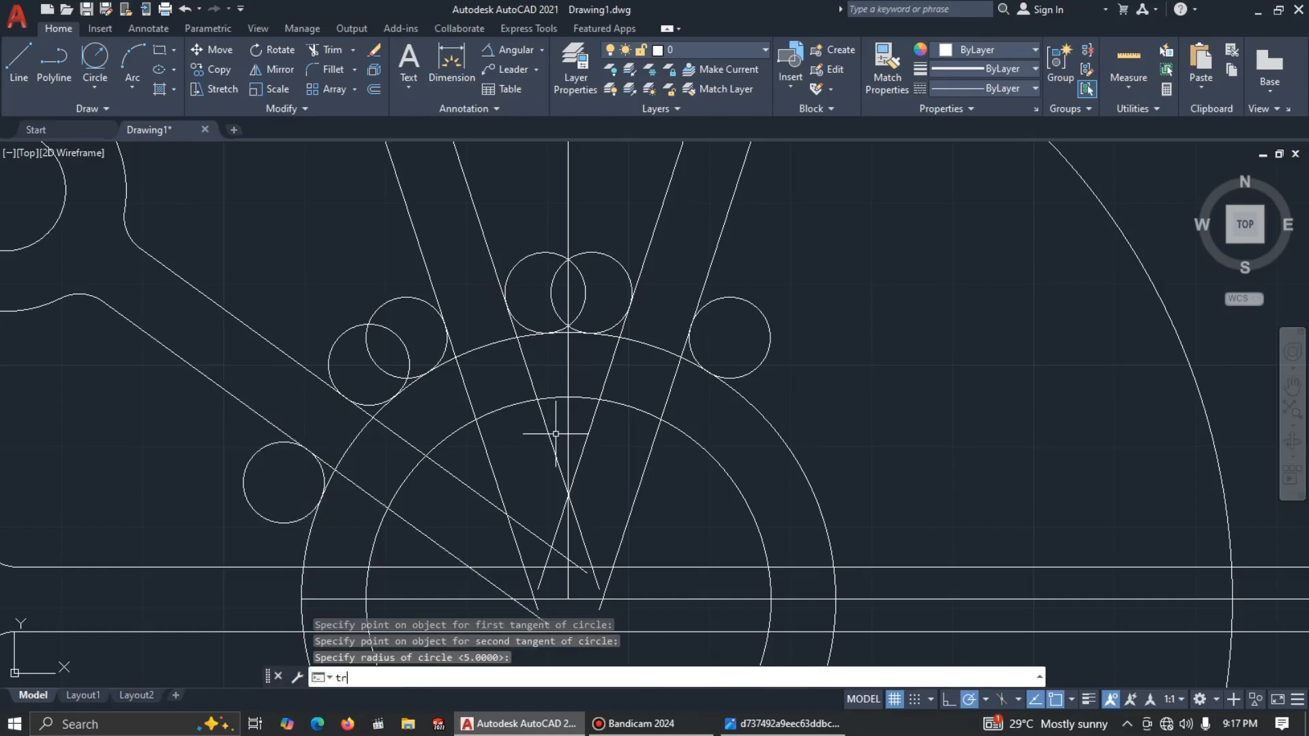
pyautogui.press('Return')
pyautogui.click(794, 270)
pyautogui.click(753, 331)
pyautogui.press('Return')
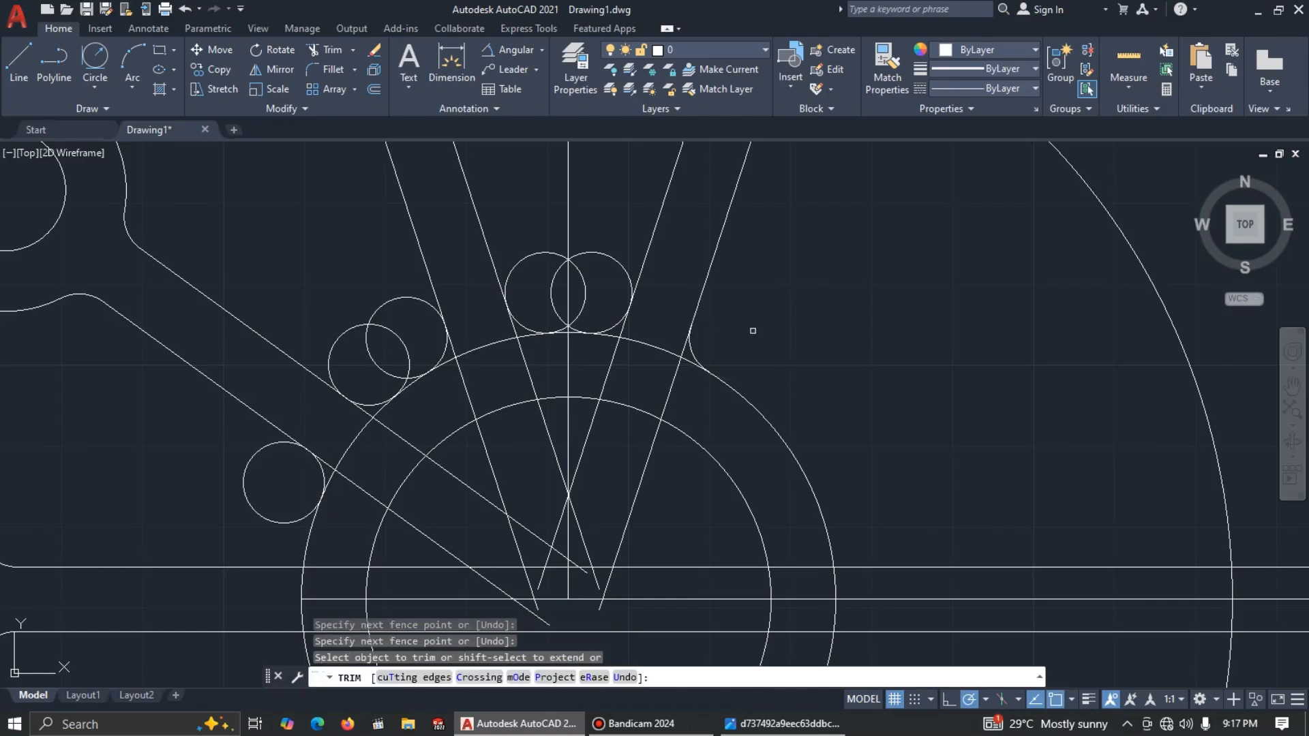
pyautogui.click(682, 351)
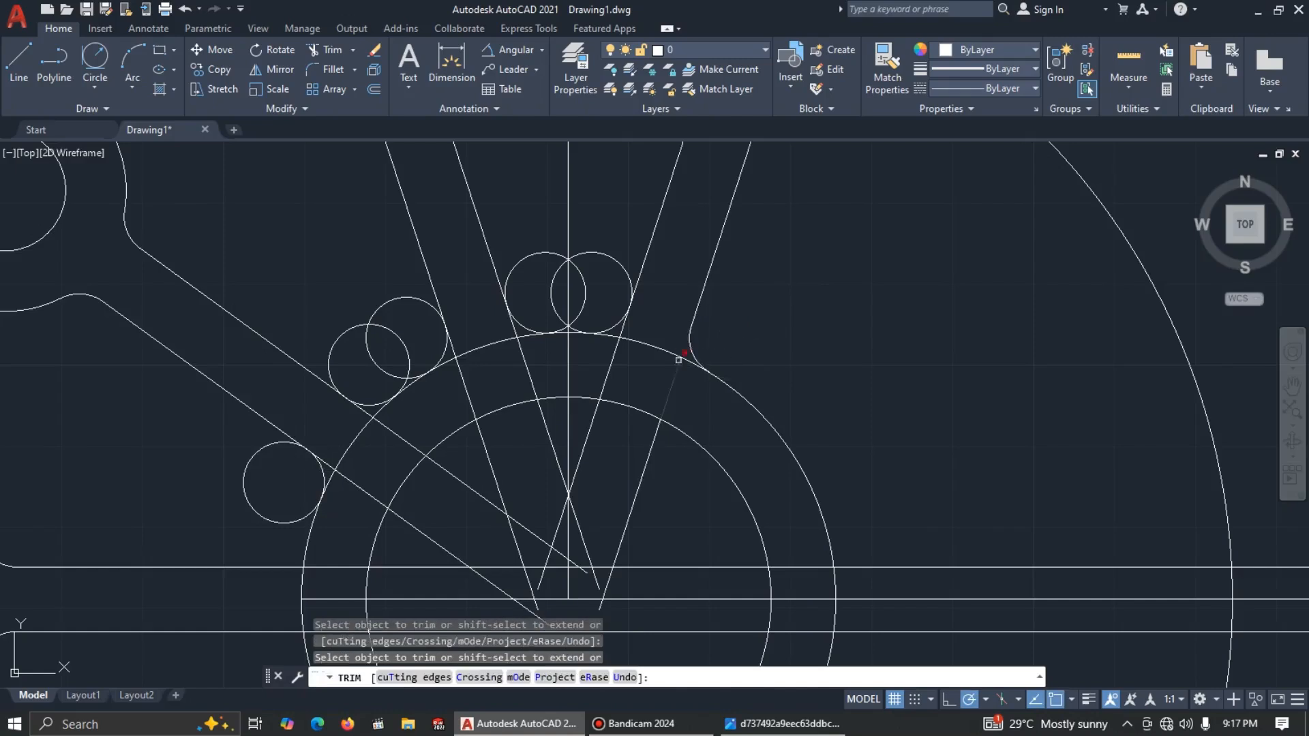
# Step: Trim the two radius 5 circles in the top opening down to fillet arcs, including their leftover pieces at the vertical centre line
pyautogui.click(615, 256)
pyautogui.click(601, 267)
pyautogui.press('Return')
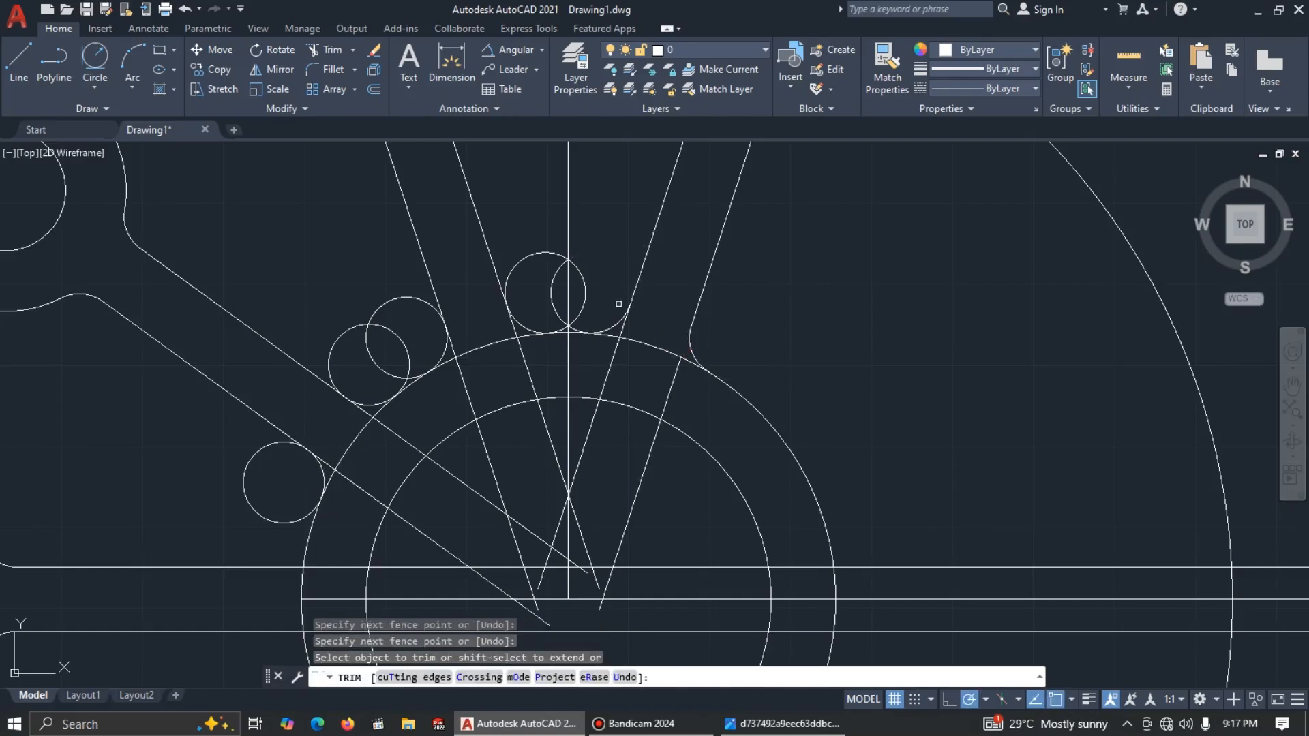
pyautogui.click(552, 278)
pyautogui.click(521, 255)
pyautogui.click(528, 270)
pyautogui.click(589, 274)
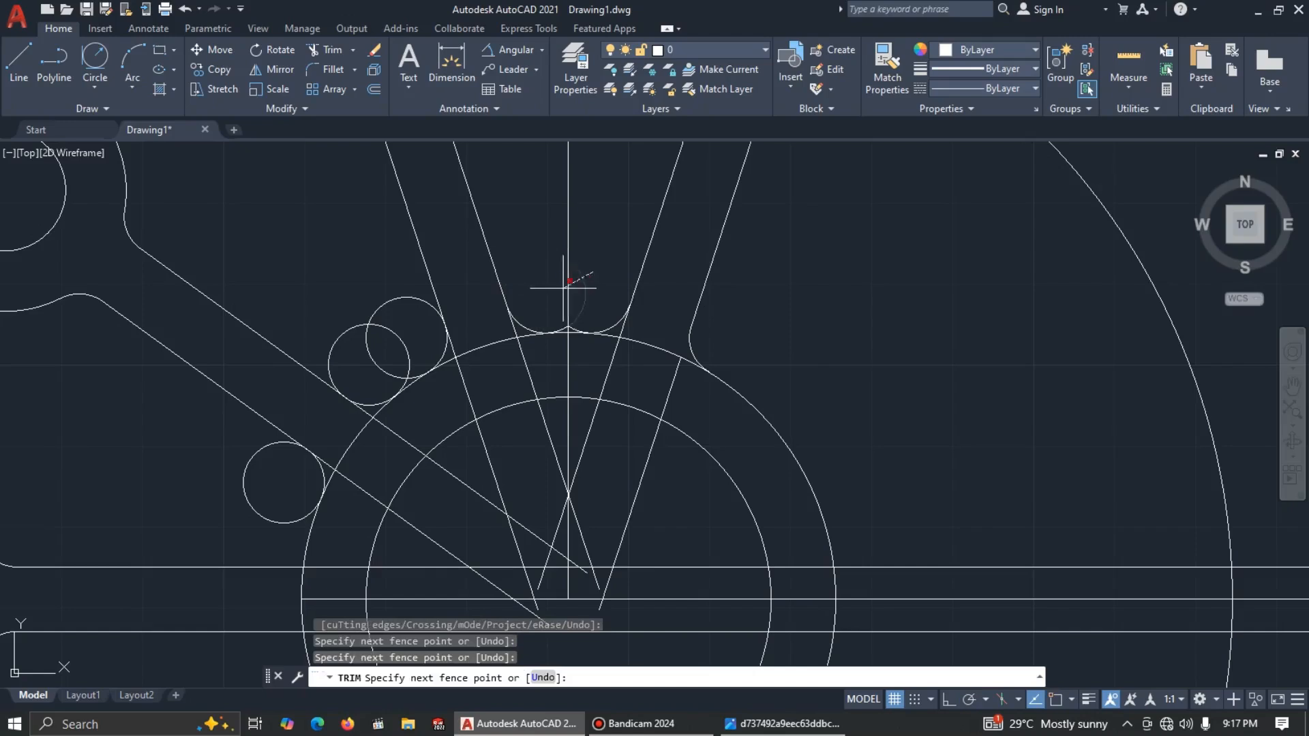
pyautogui.click(559, 289)
pyautogui.press('Return')
pyautogui.click(563, 328)
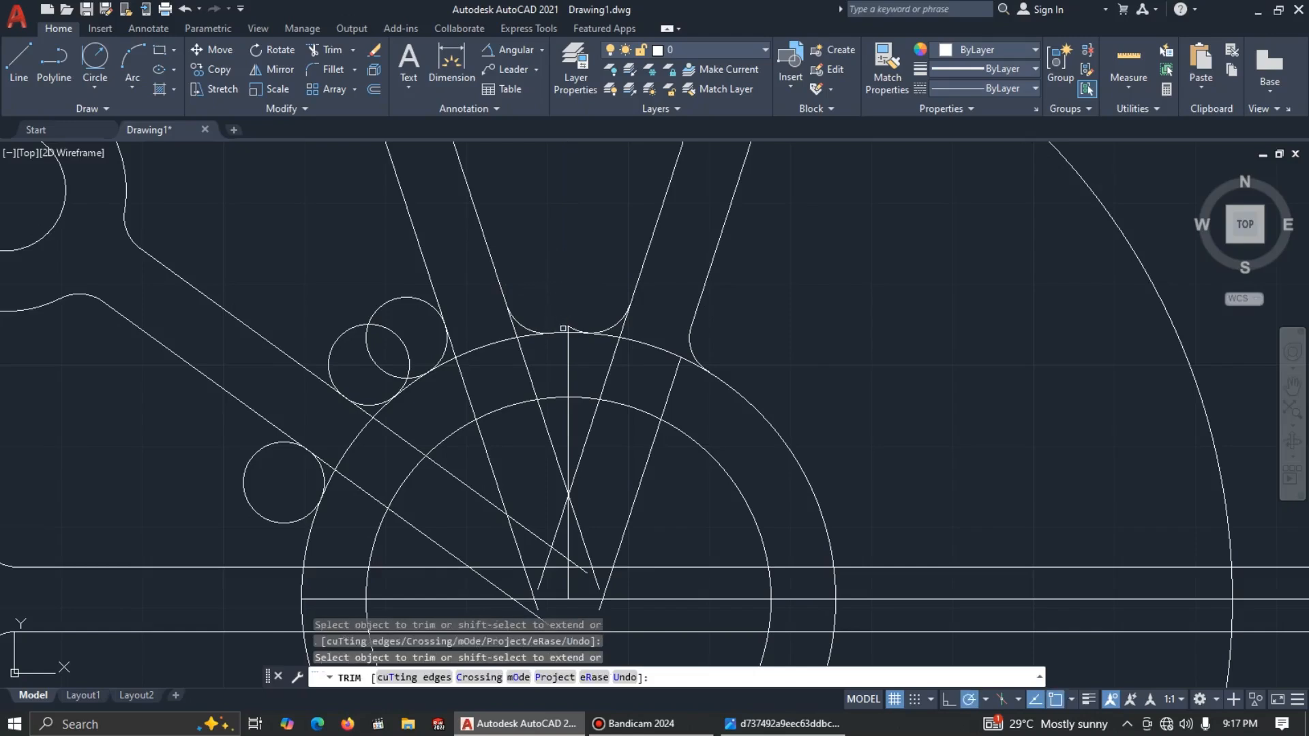
# Step: Trim both lines of the upper-left spoke between the outer and inner hub circles
pyautogui.click(527, 351)
pyautogui.click(459, 393)
pyautogui.press('Return')
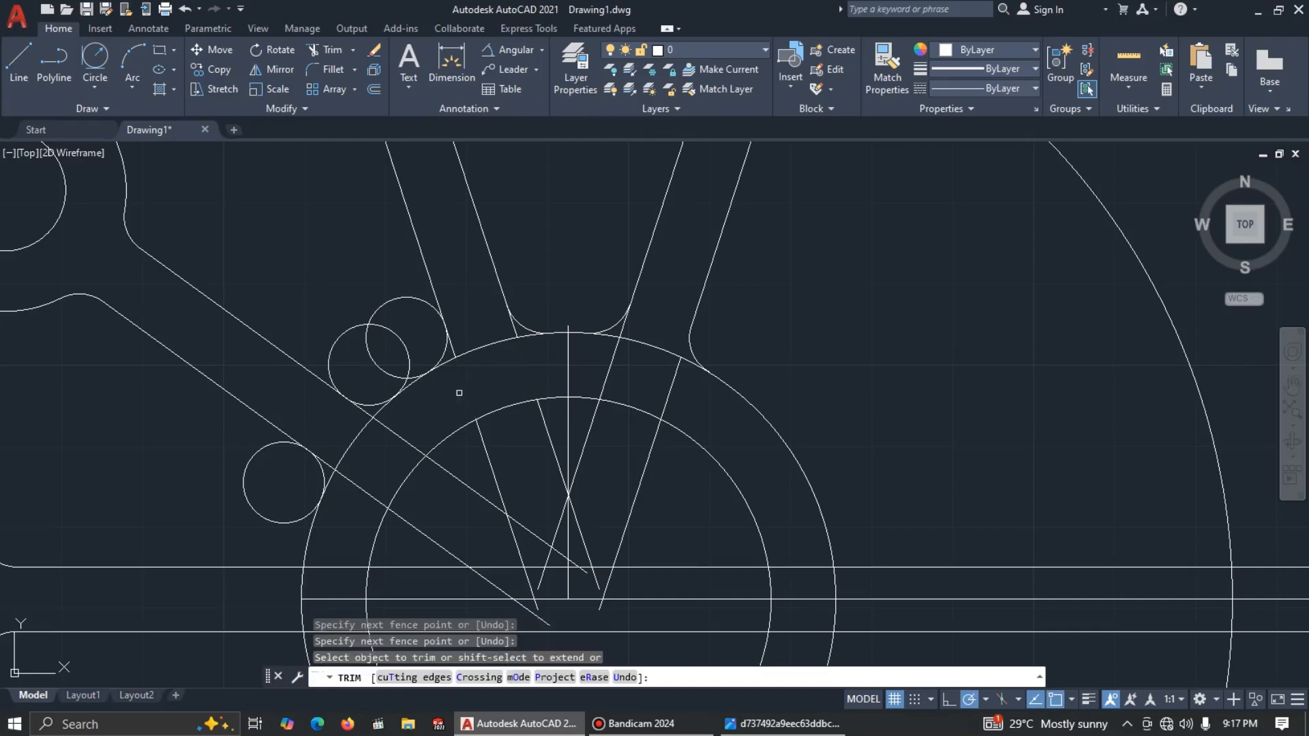
# Step: Trim the two overlapping radius 5 circles in the upper-left opening down to fillet arcs and remove the leftover tips
pyautogui.click(410, 289)
pyautogui.click(335, 353)
pyautogui.press('Return')
pyautogui.click(364, 282)
pyautogui.click(375, 357)
pyautogui.press('Return')
pyautogui.click(379, 319)
pyautogui.click(368, 366)
pyautogui.press('Return')
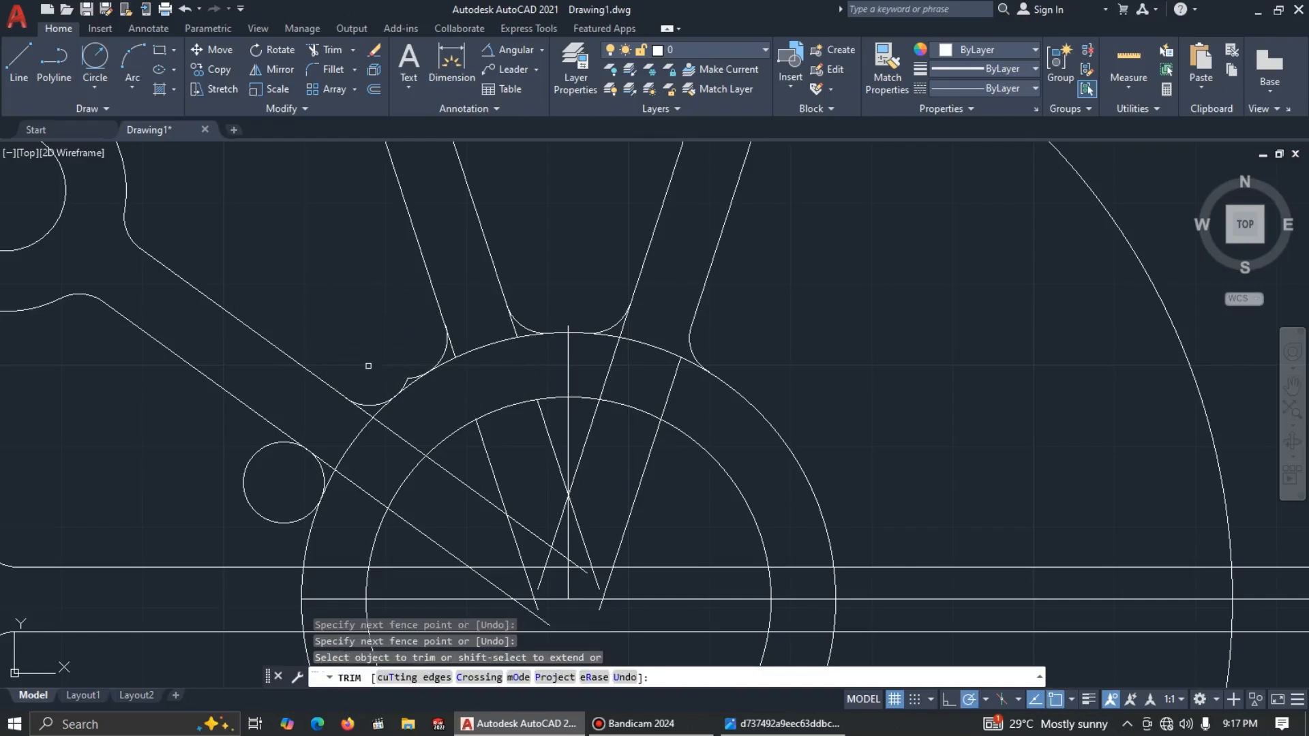
pyautogui.click(407, 378)
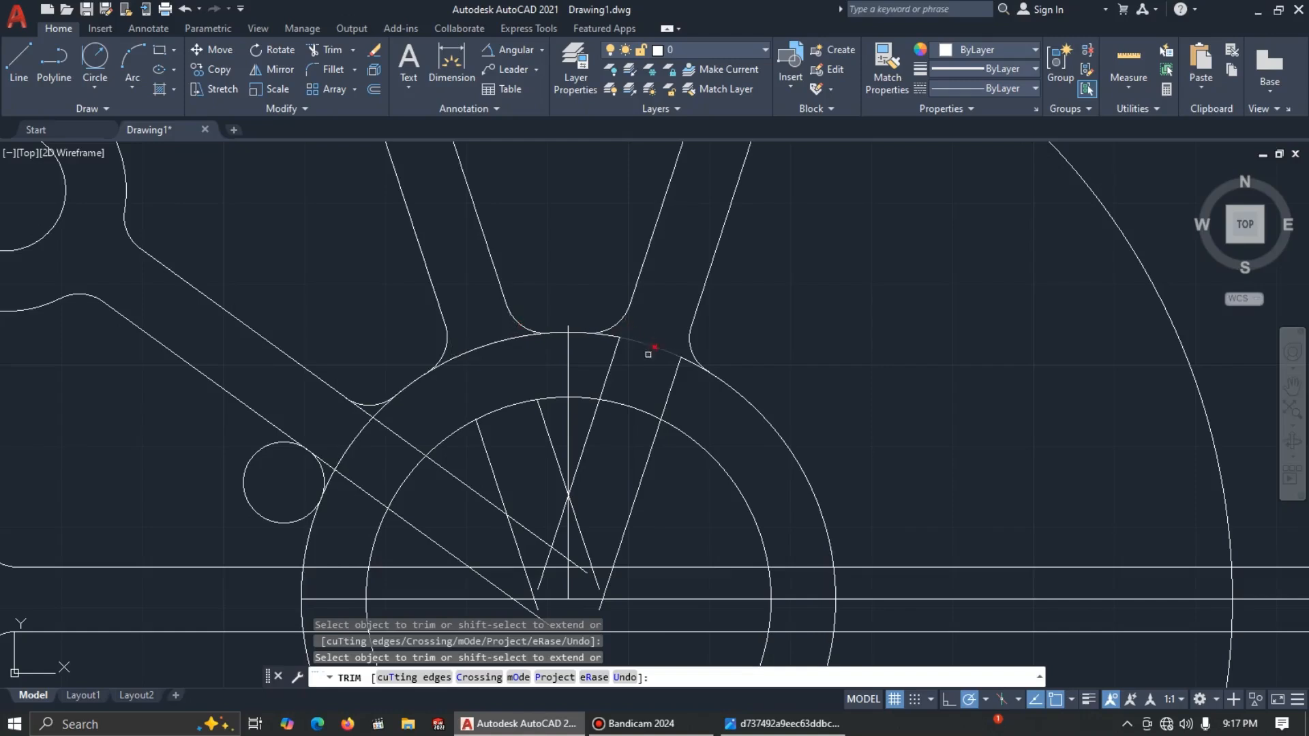
# Step: Trim the diagonal left spoke's lower radius 5 circle into a fillet and cut both spoke lines between the two hub circles
pyautogui.scroll(2, 349, 457)
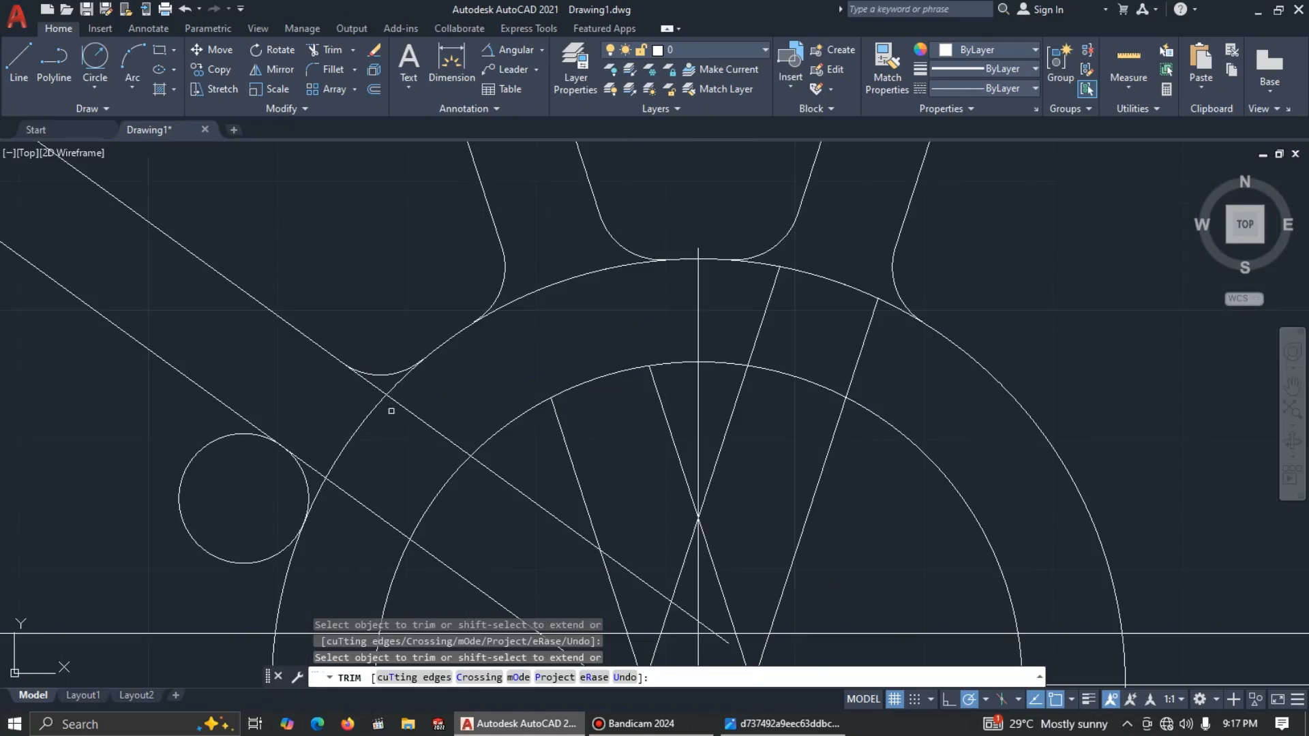
pyautogui.click(172, 438)
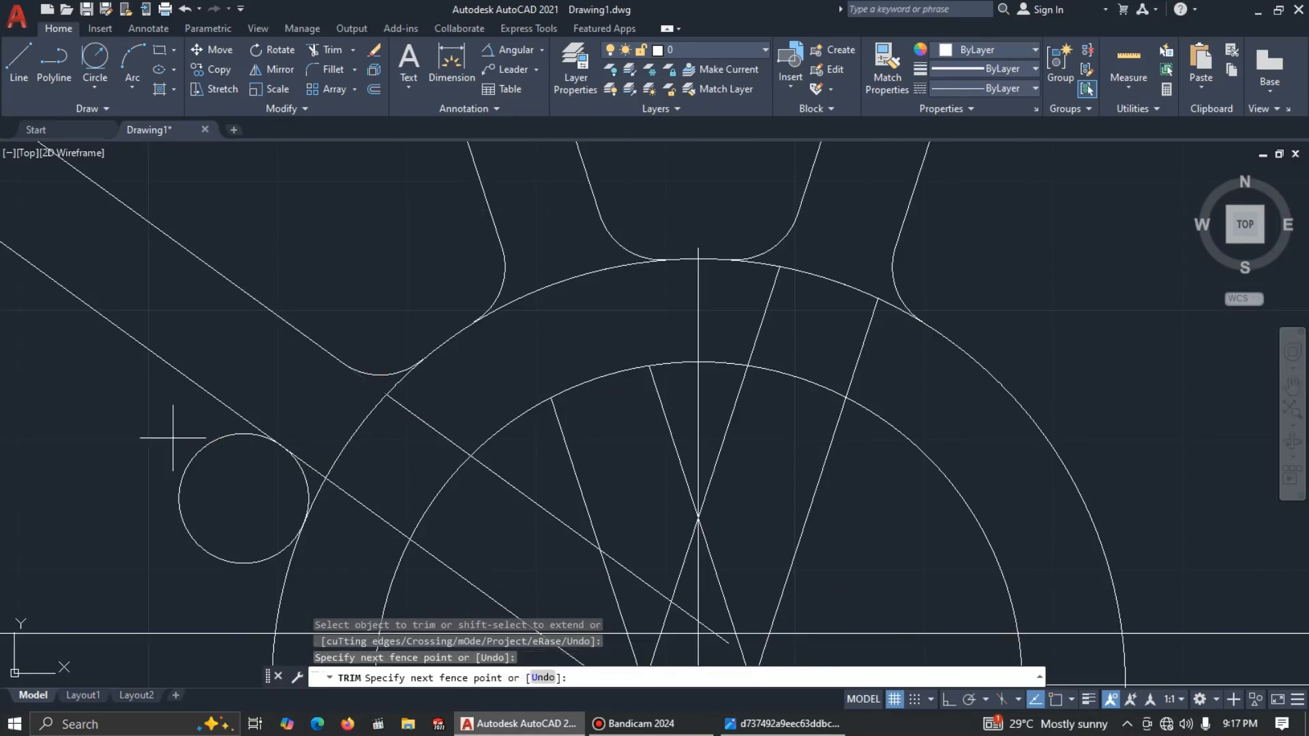
pyautogui.click(223, 474)
pyautogui.click(315, 471)
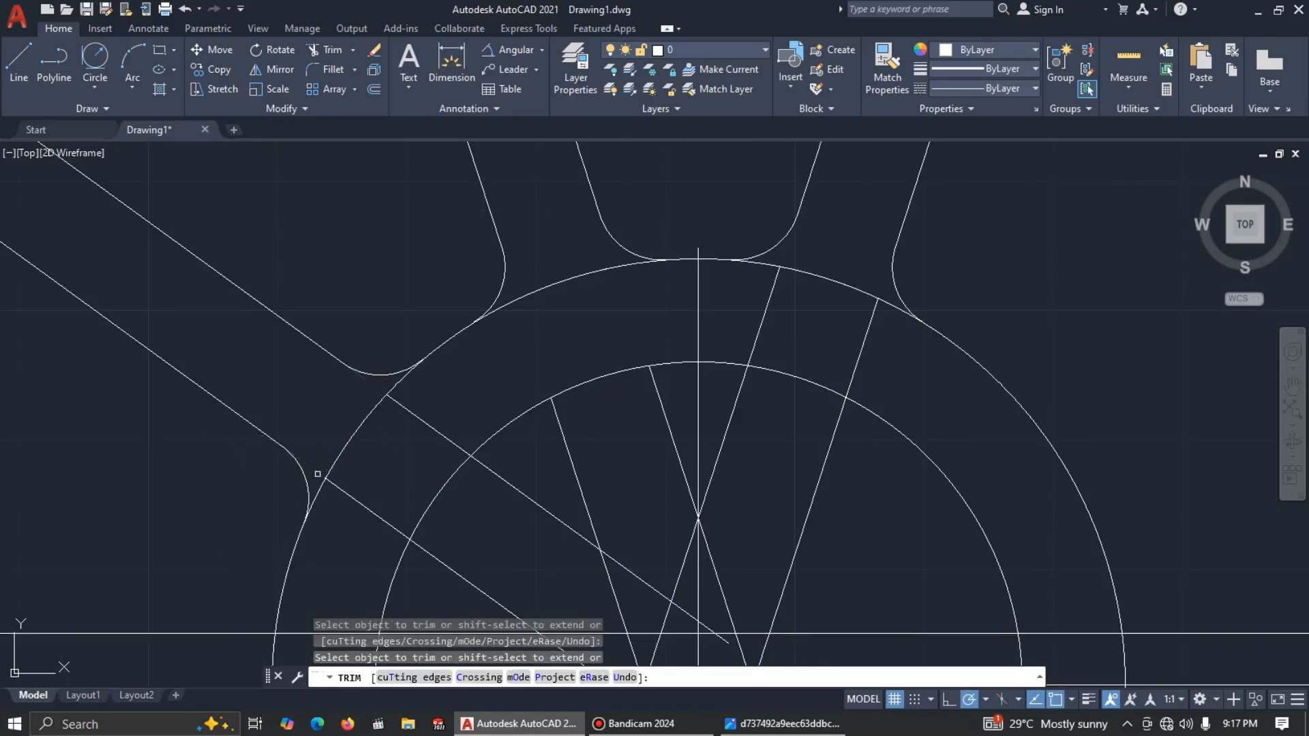
pyautogui.click(440, 422)
pyautogui.click(359, 515)
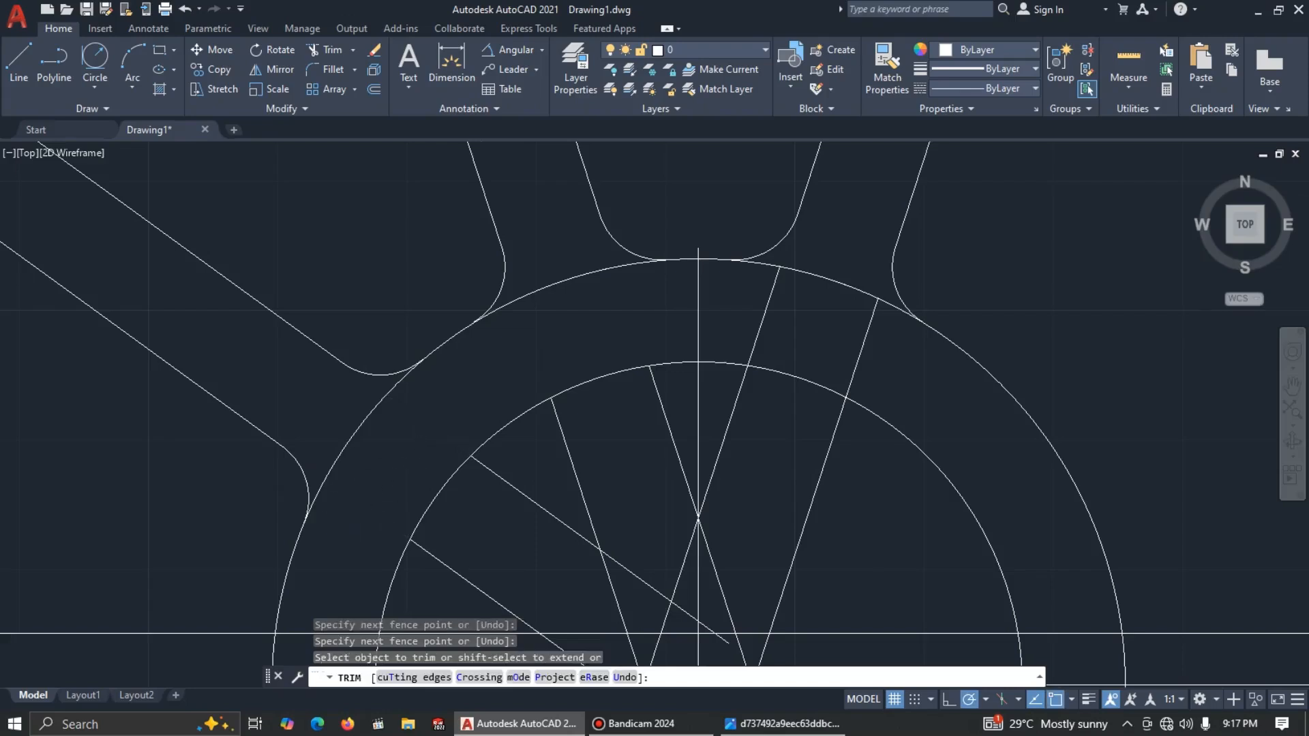
pyautogui.scroll(-3, 421, 441)
pyautogui.press('Escape')
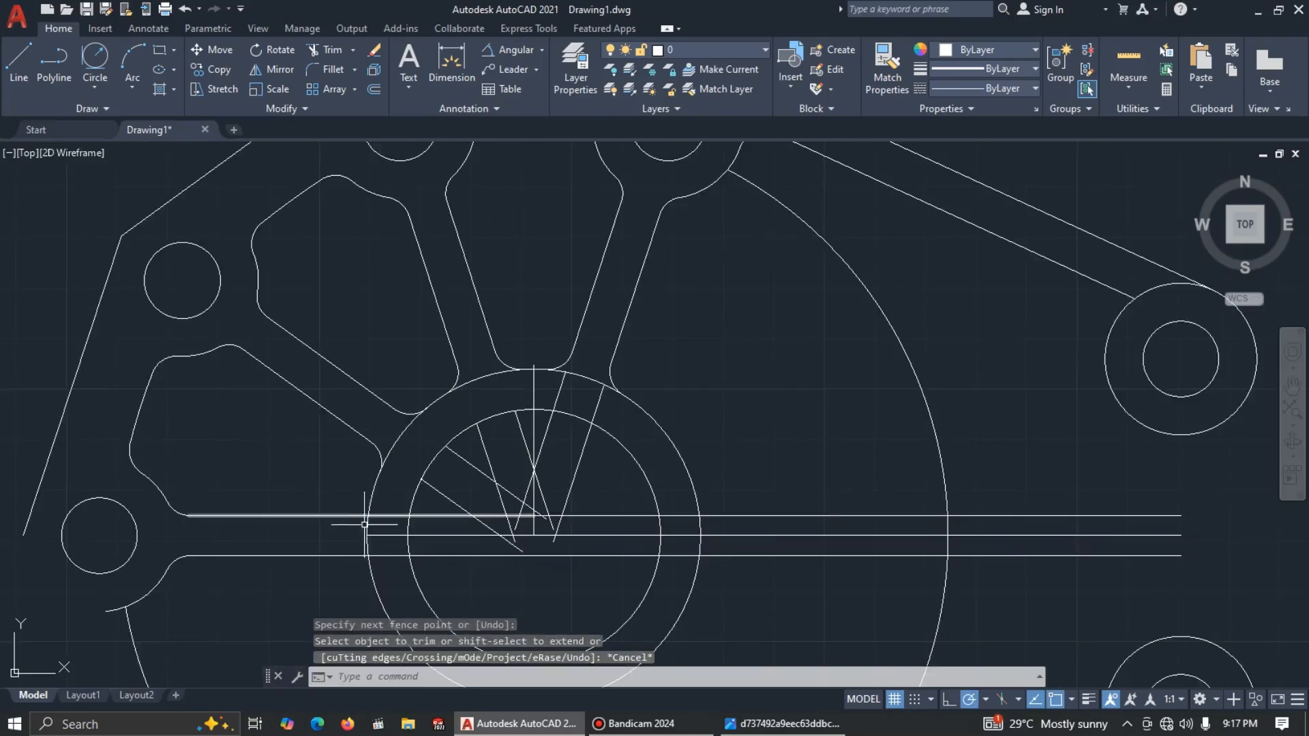
# Step: Draw two radius 5 circles, each tangent to one line of the left horizontal spoke and the outer hub circle
pyautogui.click(96, 60)
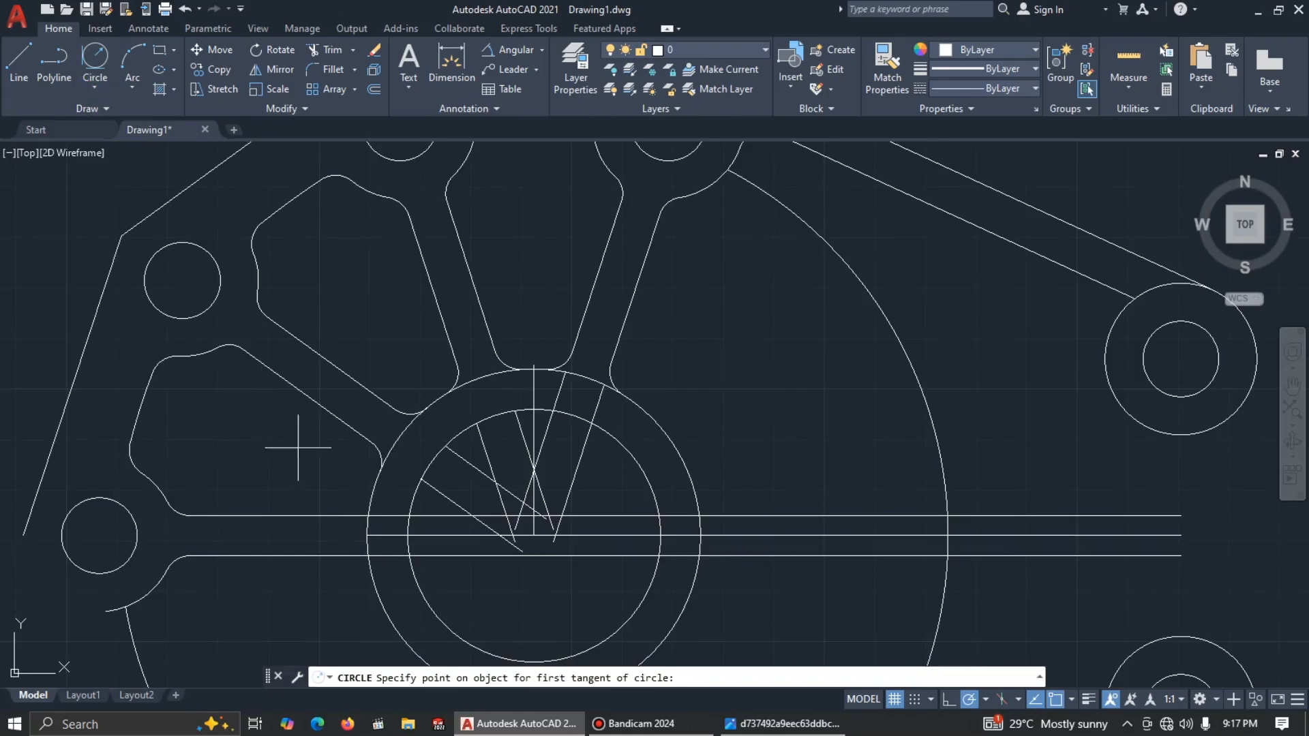
pyautogui.click(310, 513)
pyautogui.click(371, 481)
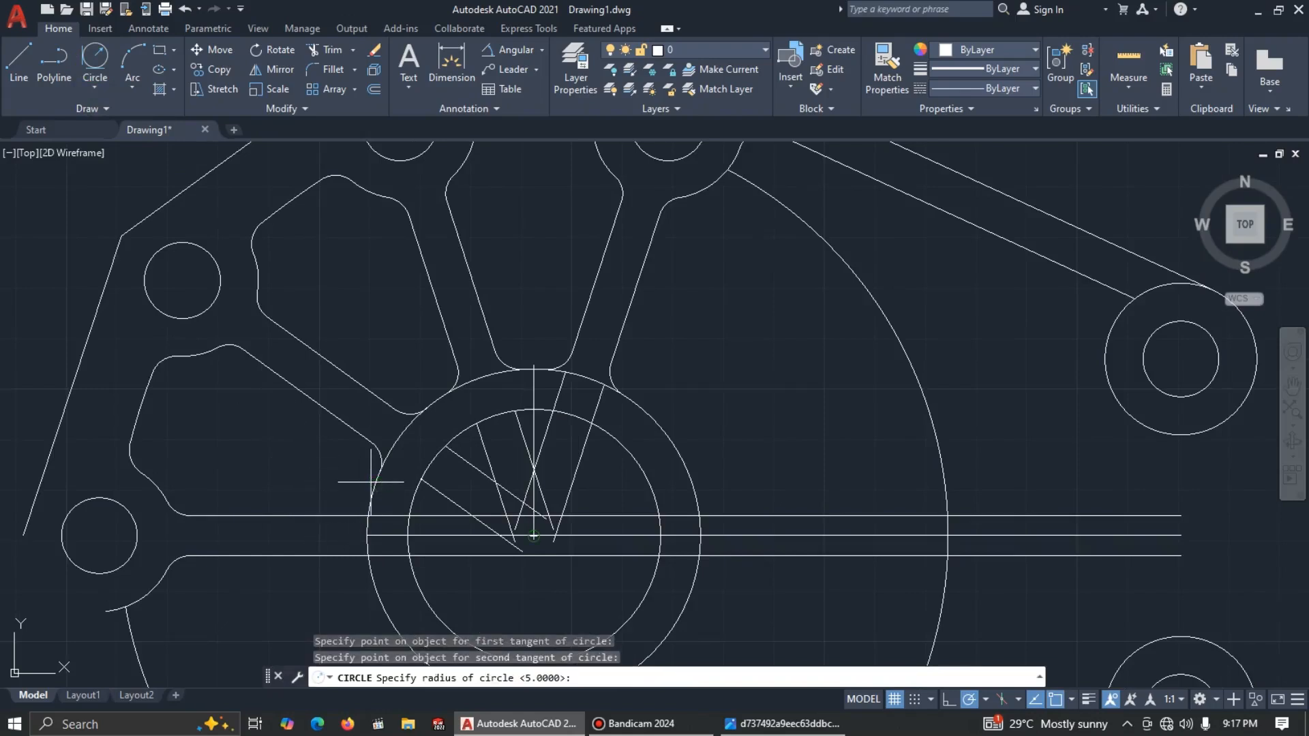
pyautogui.press('Return')
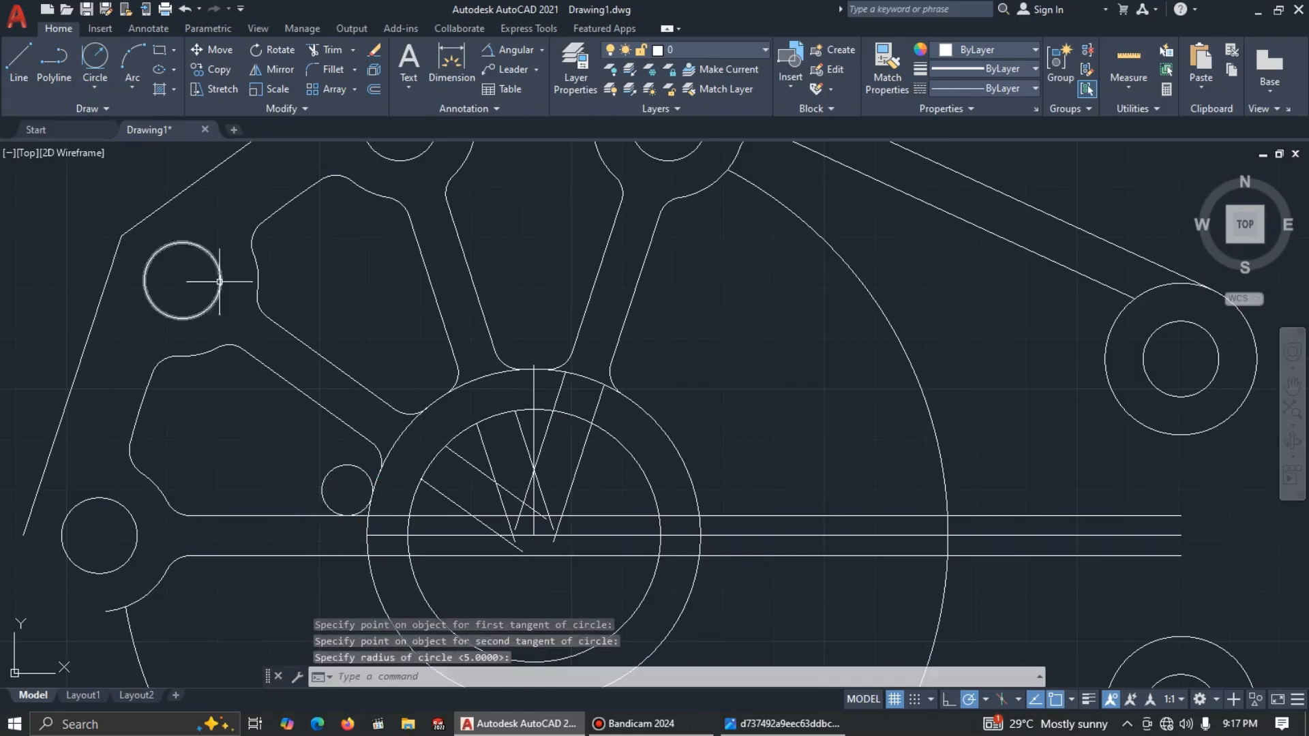
pyautogui.click(95, 60)
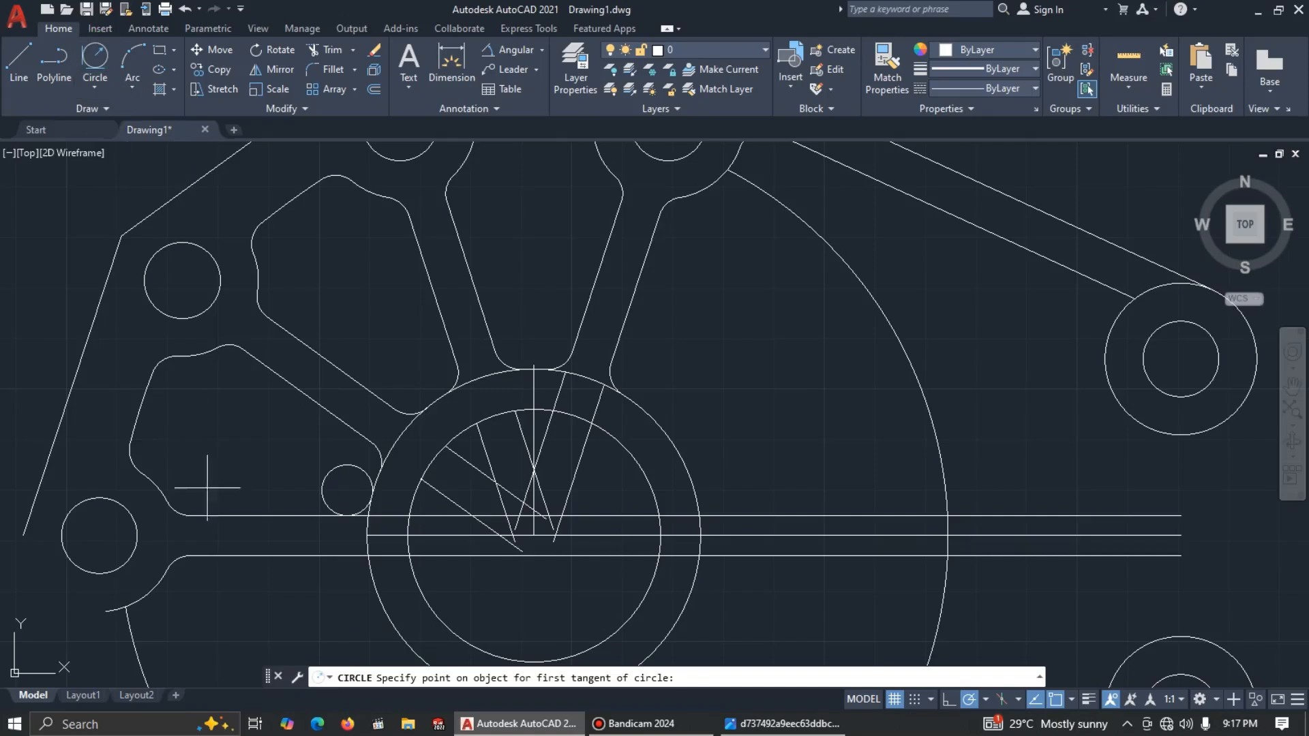
pyautogui.click(345, 555)
pyautogui.click(368, 588)
pyautogui.press('Return')
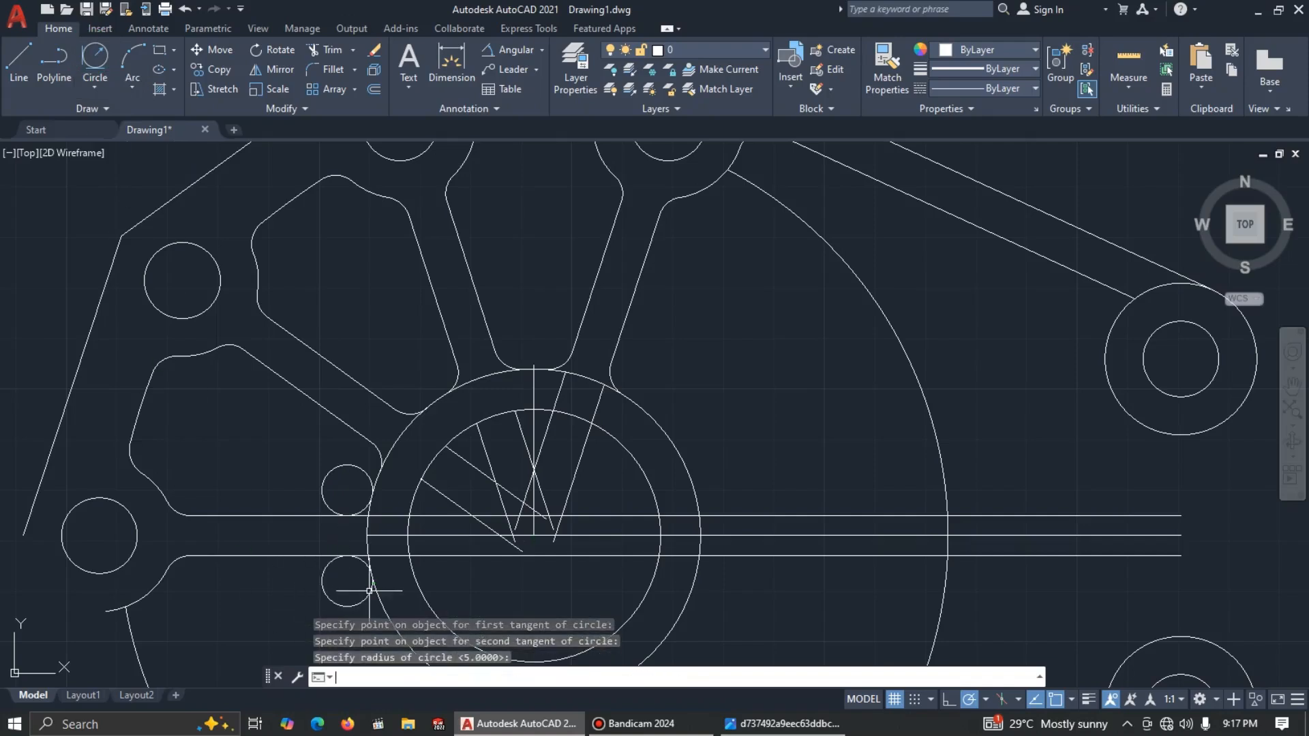
# Step: Trim both circles at the left horizontal spoke into fillet arcs and cut the spoke lines between the arcs and the hub
pyautogui.scroll(4, 317, 616)
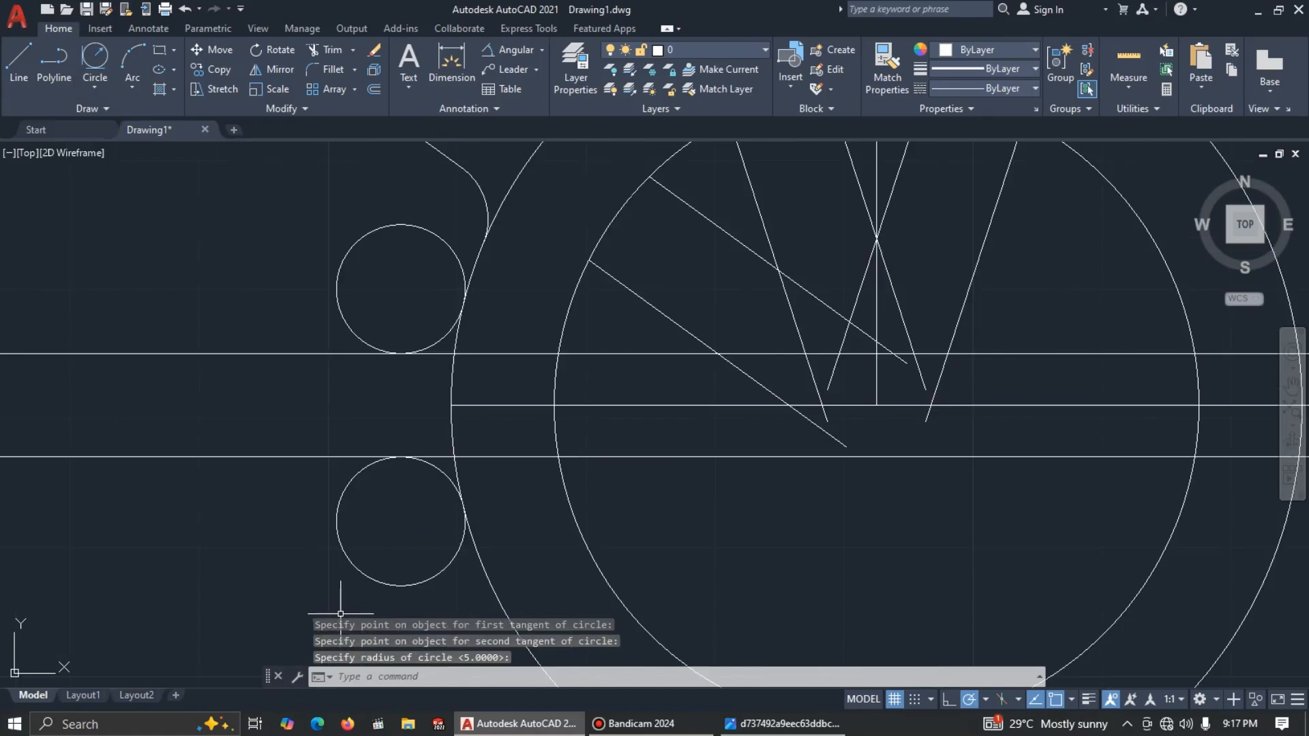
pyautogui.write('tr')
pyautogui.press('Return')
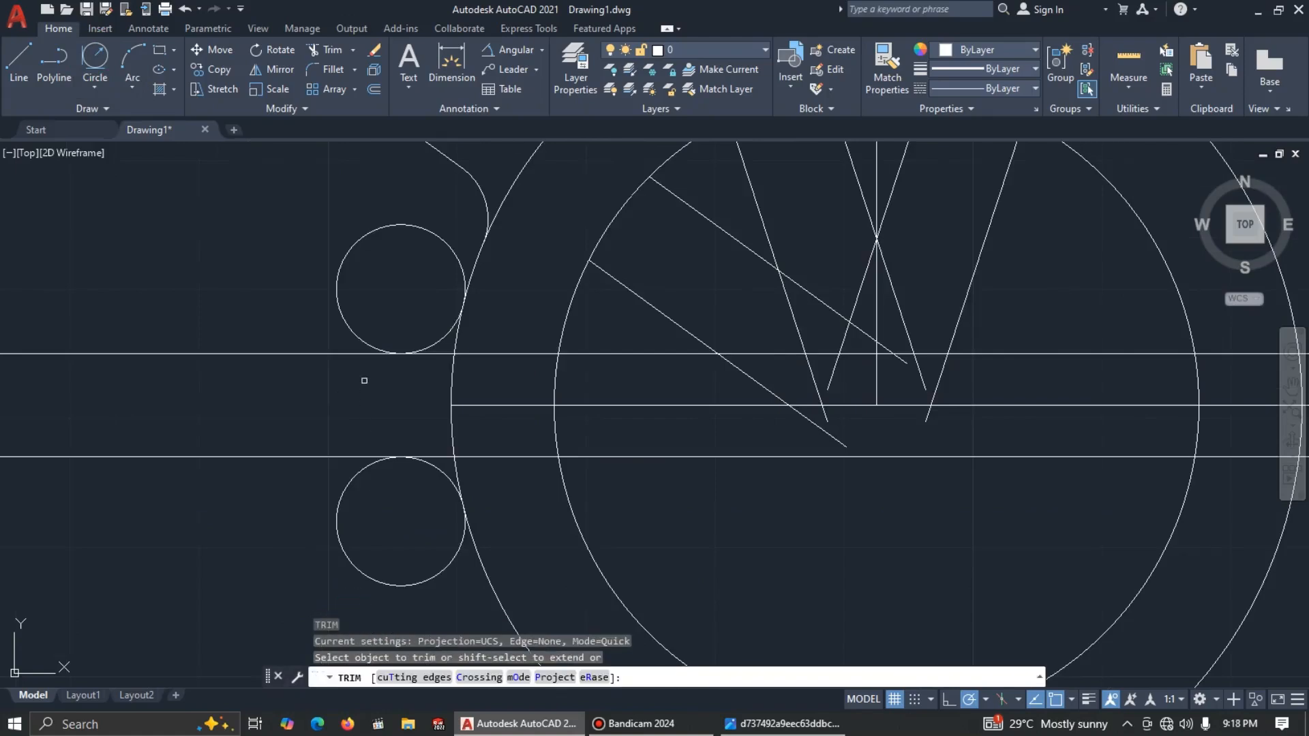
pyautogui.moveTo(341, 219); pyautogui.dragTo(374, 269)
pyautogui.moveTo(440, 562)
pyautogui.mouseDown()
pyautogui.moveTo(366, 541)
pyautogui.moveTo(313, 568)
pyautogui.mouseUp()
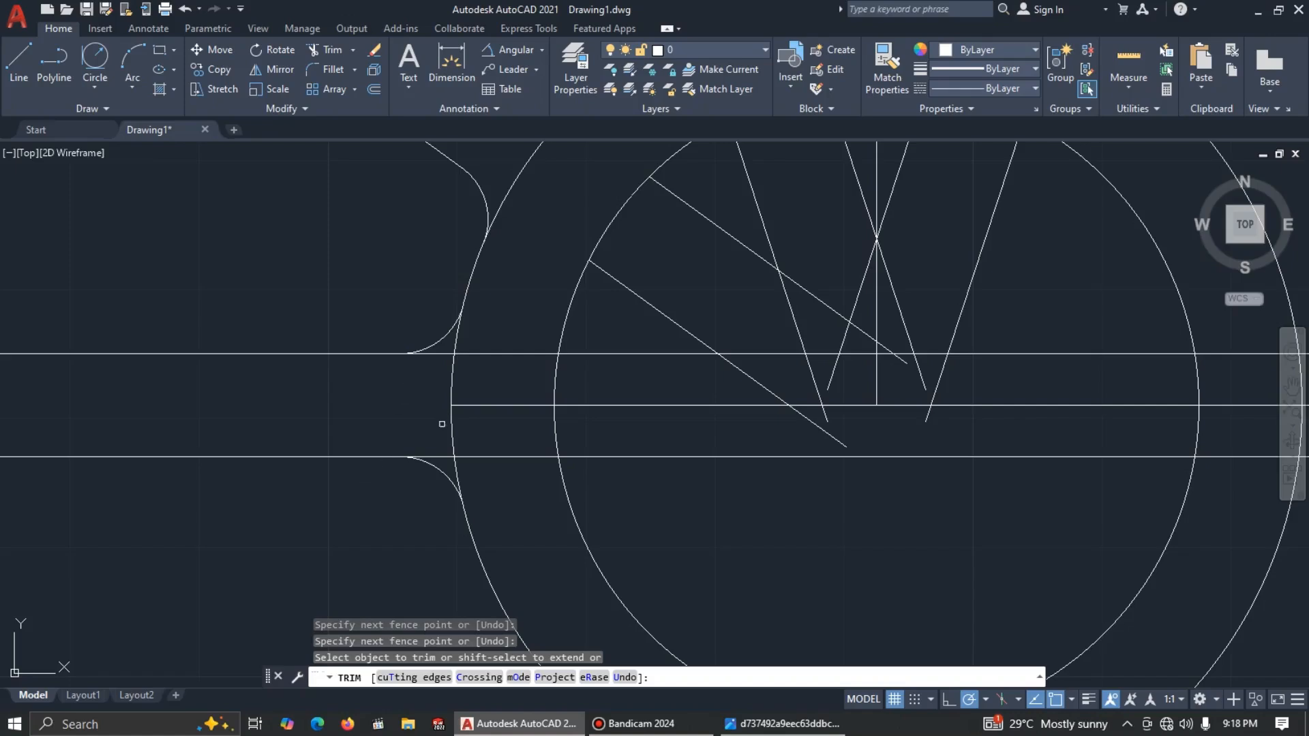
pyautogui.click(441, 456)
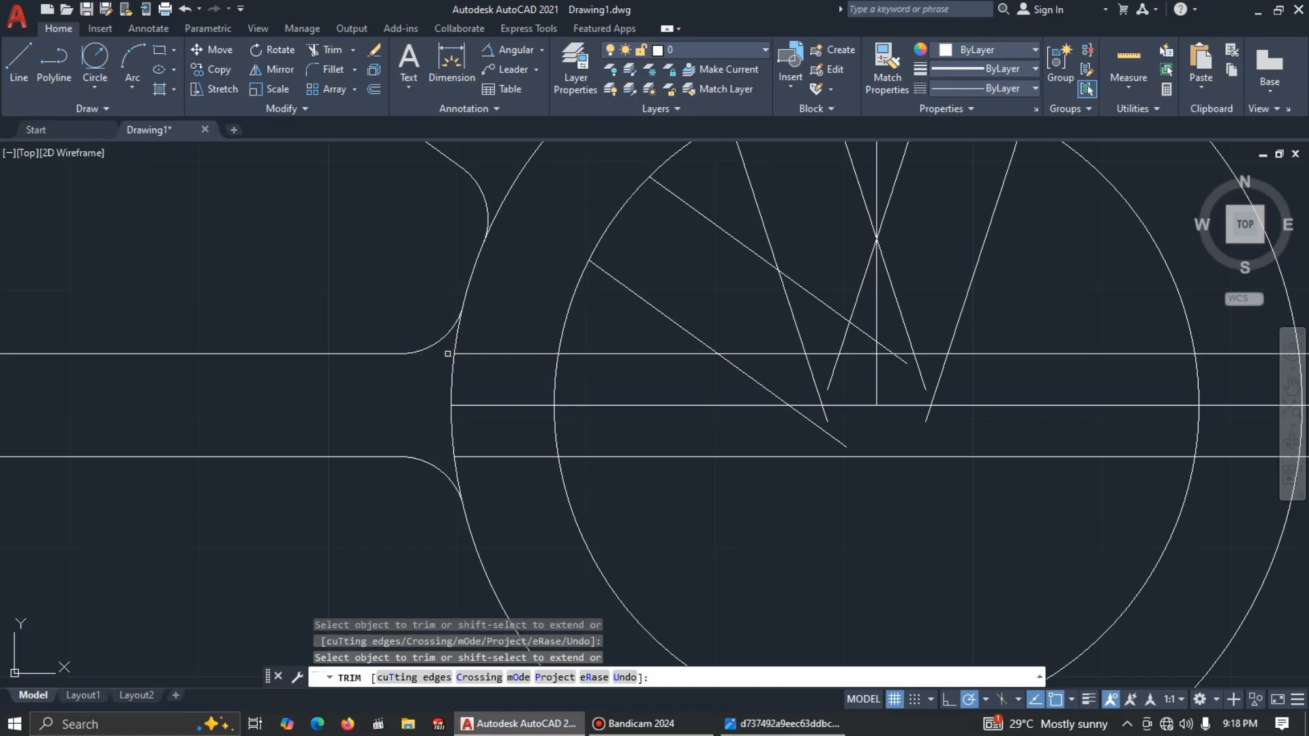
# Step: Delete the three leftover horizontal lines in the left half of the hub
pyautogui.press('Escape')
pyautogui.click(498, 315)
pyautogui.click(518, 471)
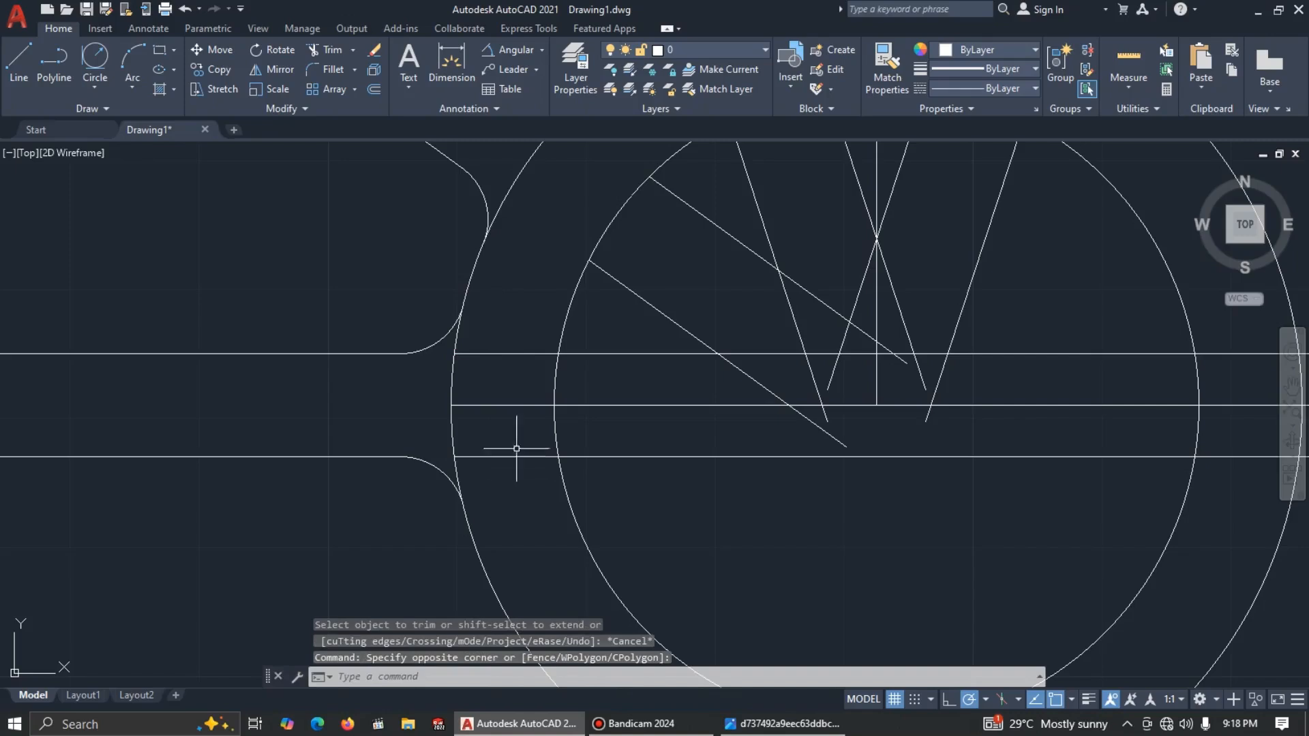
pyautogui.click(523, 317)
pyautogui.click(489, 465)
pyautogui.press('Delete')
# Step: Delete the leftover diagonal spoke lines and the vertical centre line inside the inner hub circle
pyautogui.click(1020, 278)
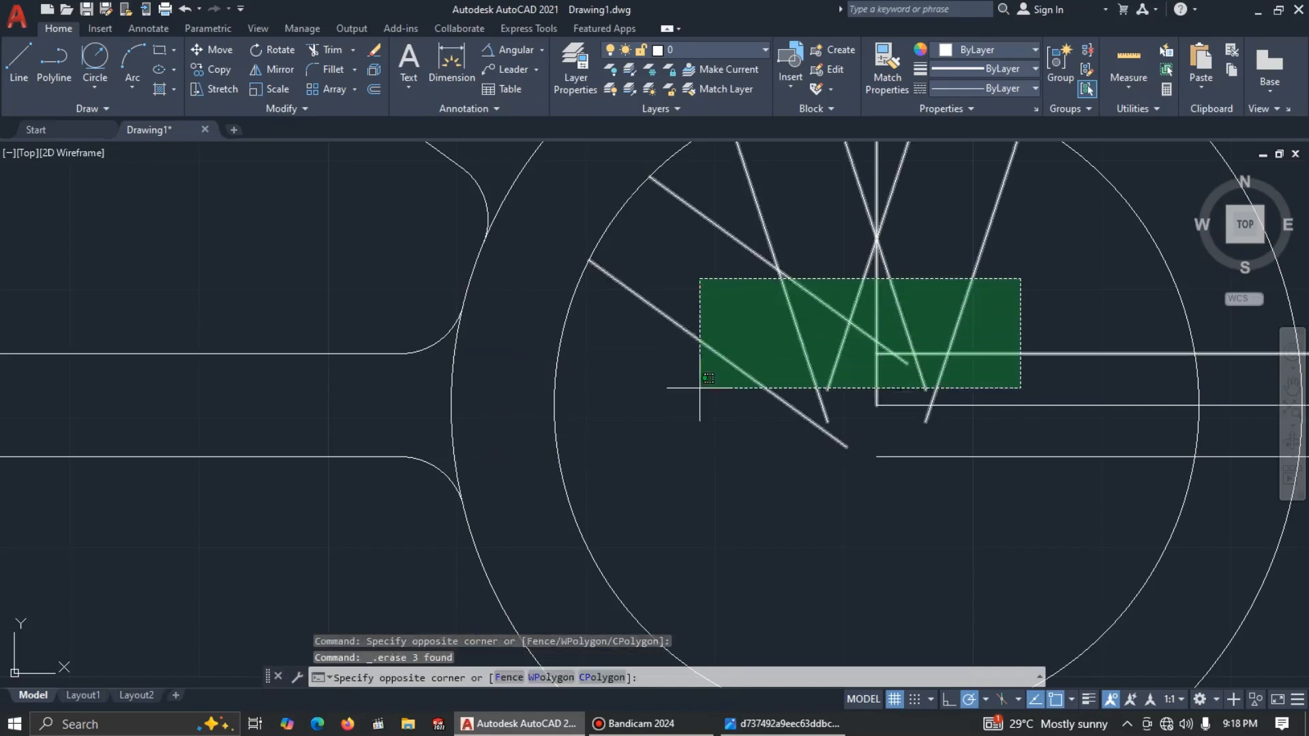
pyautogui.press('Escape')
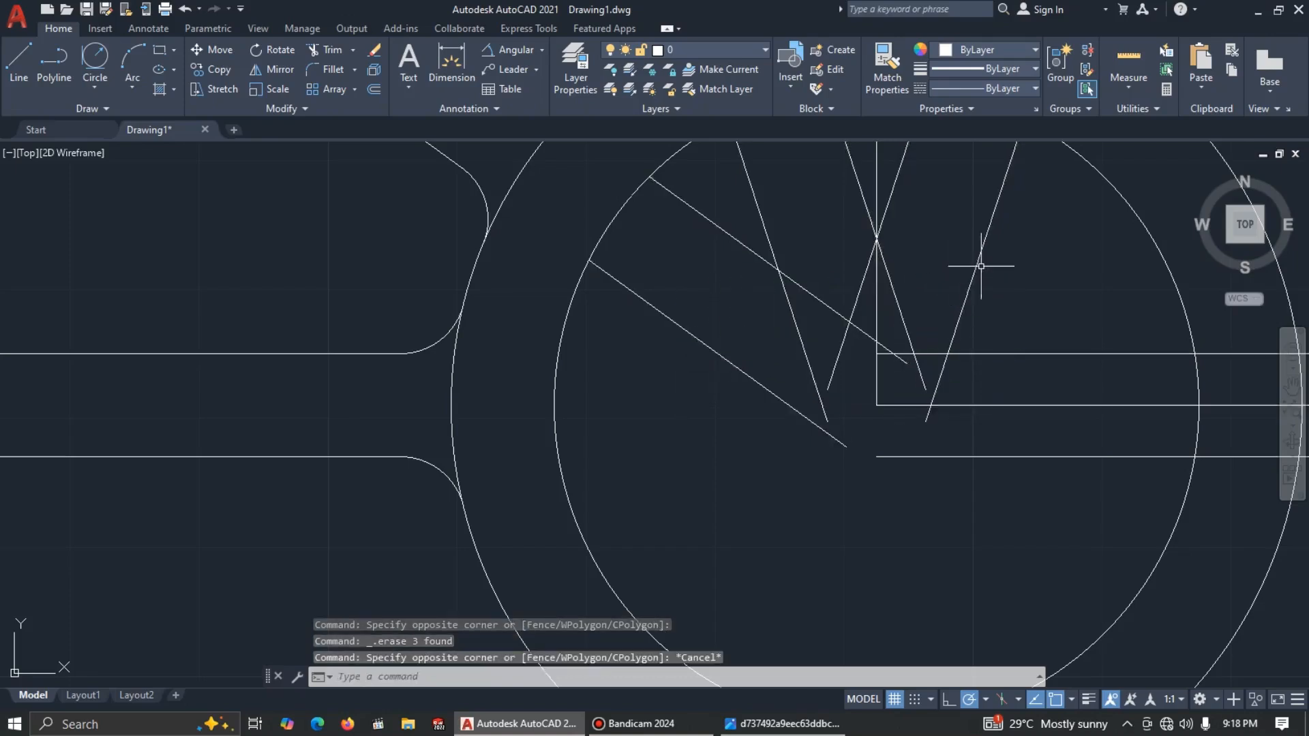
pyautogui.click(1022, 263)
pyautogui.click(668, 326)
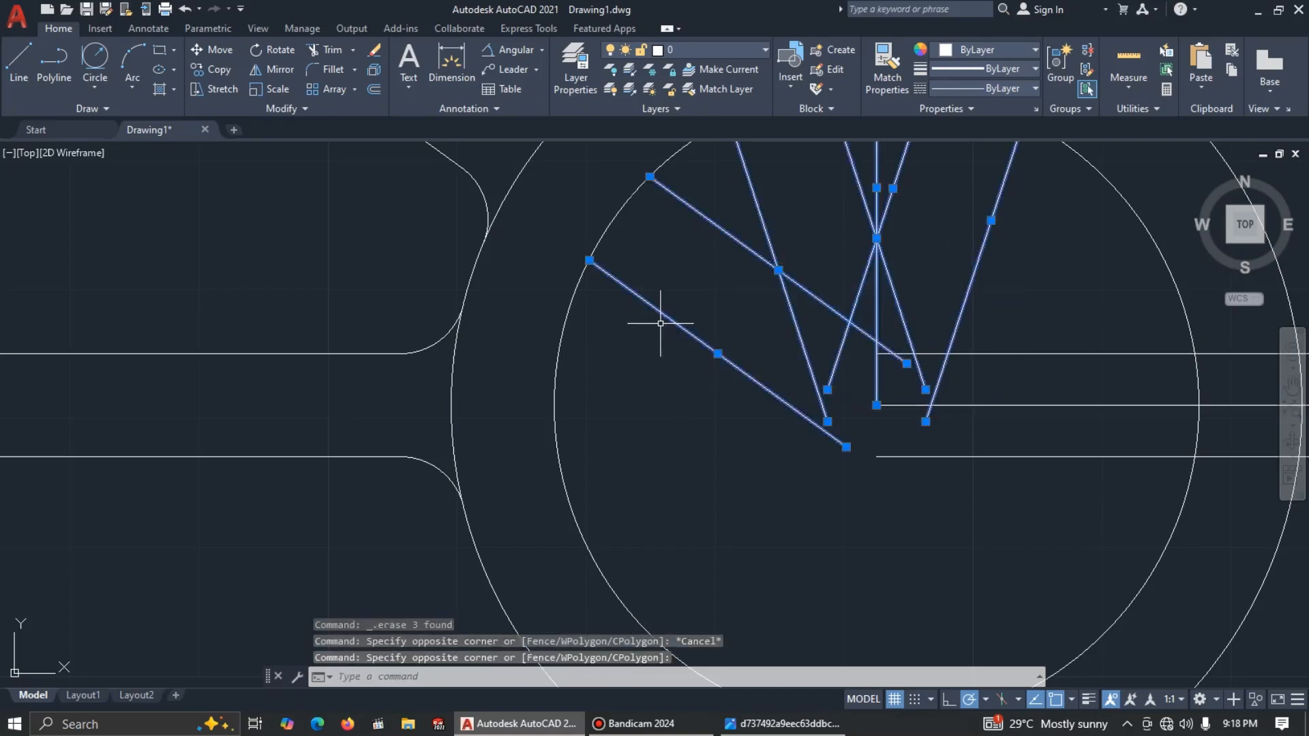
pyautogui.press('Delete')
pyautogui.scroll(-4, 743, 327)
pyautogui.scroll(-2, 747, 327)
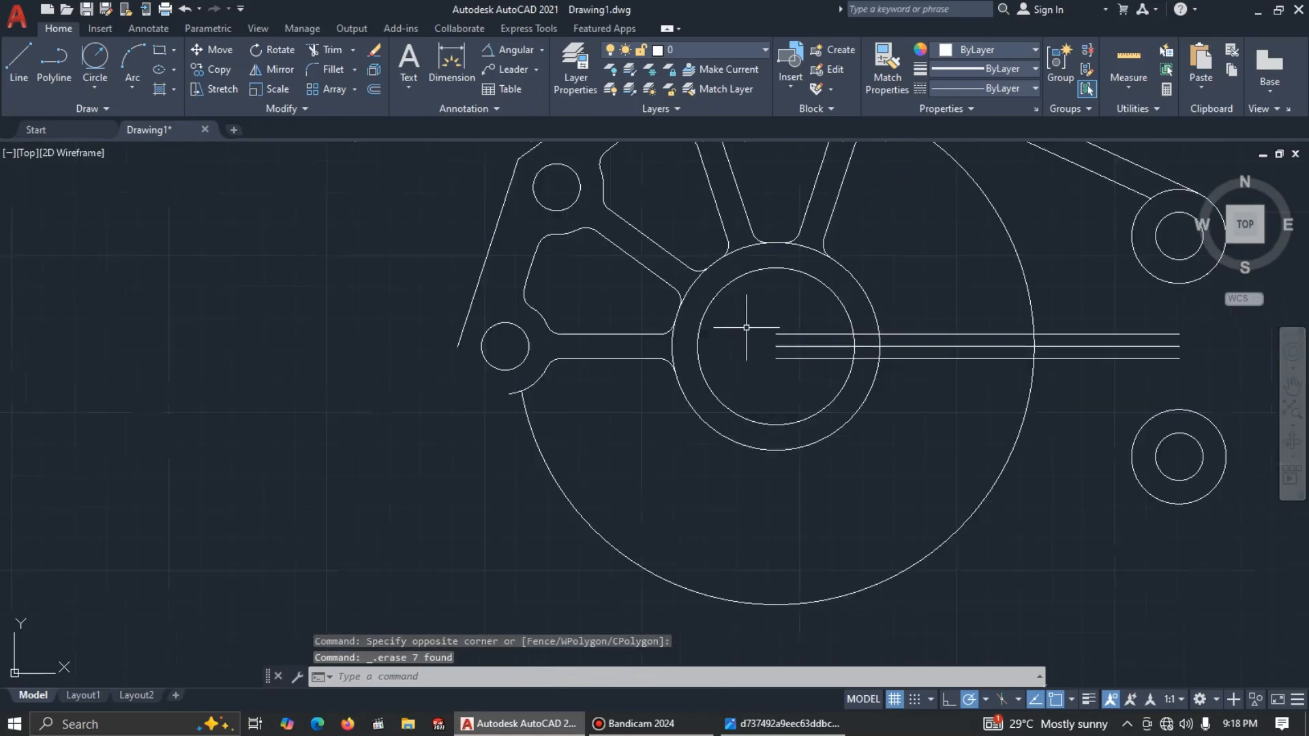
# Step: Check the hub in the reference image and trim the outer hub circle where the upper and left spokes meet it
pyautogui.scroll(2, 732, 287)
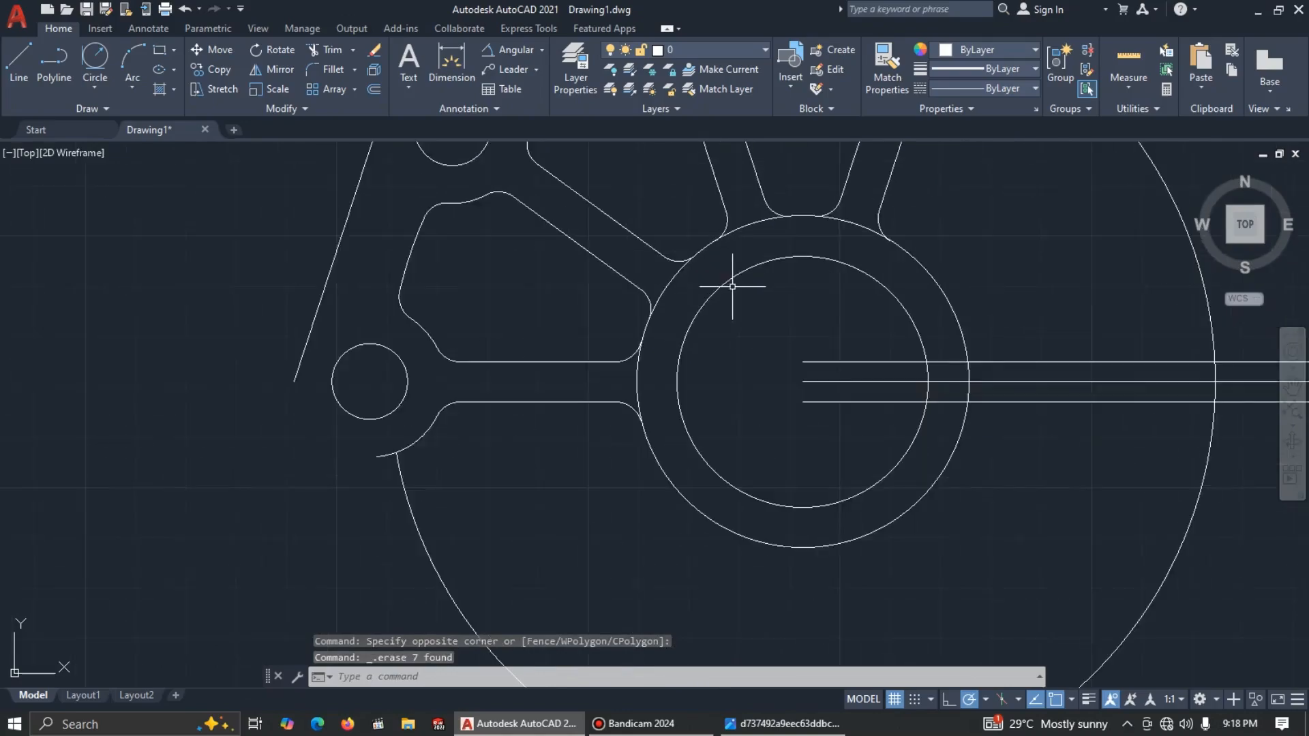
pyautogui.hotkey('alt', 'Tab')
pyautogui.hotkey('alt', 'Tab')
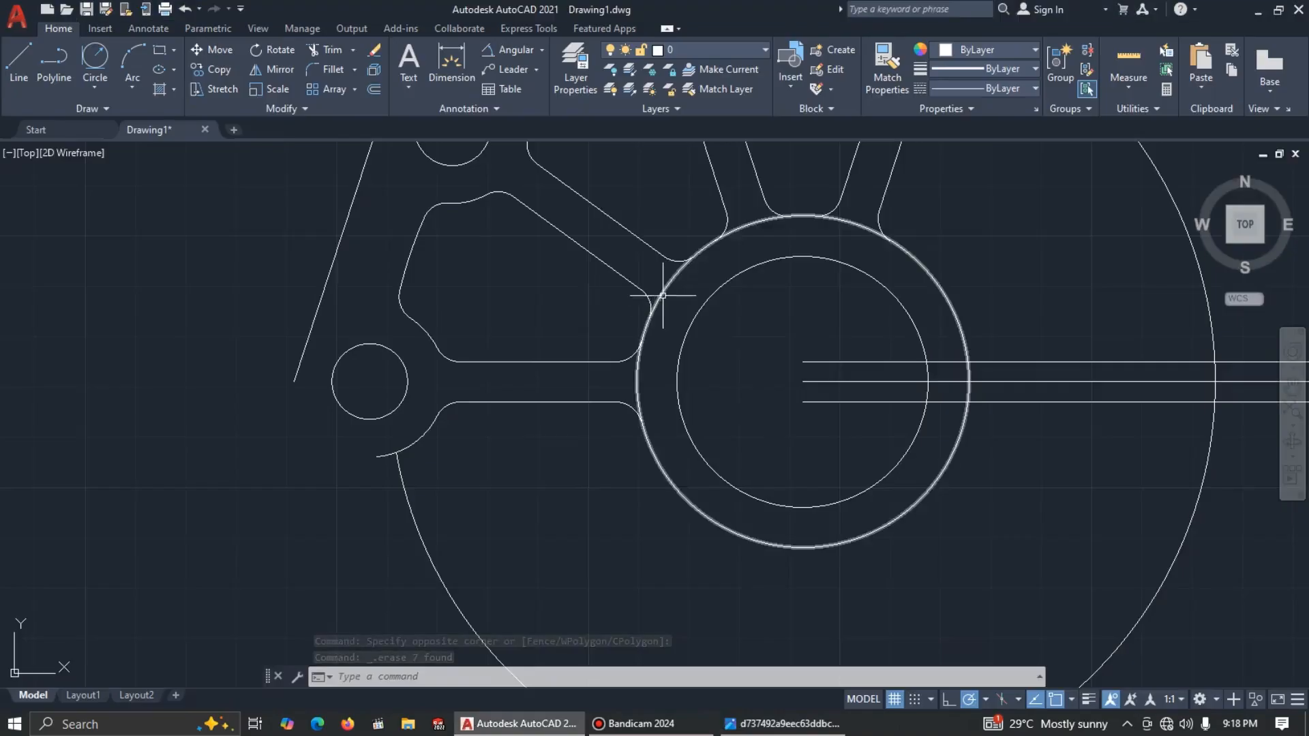
pyautogui.write('tr')
pyautogui.press('Return')
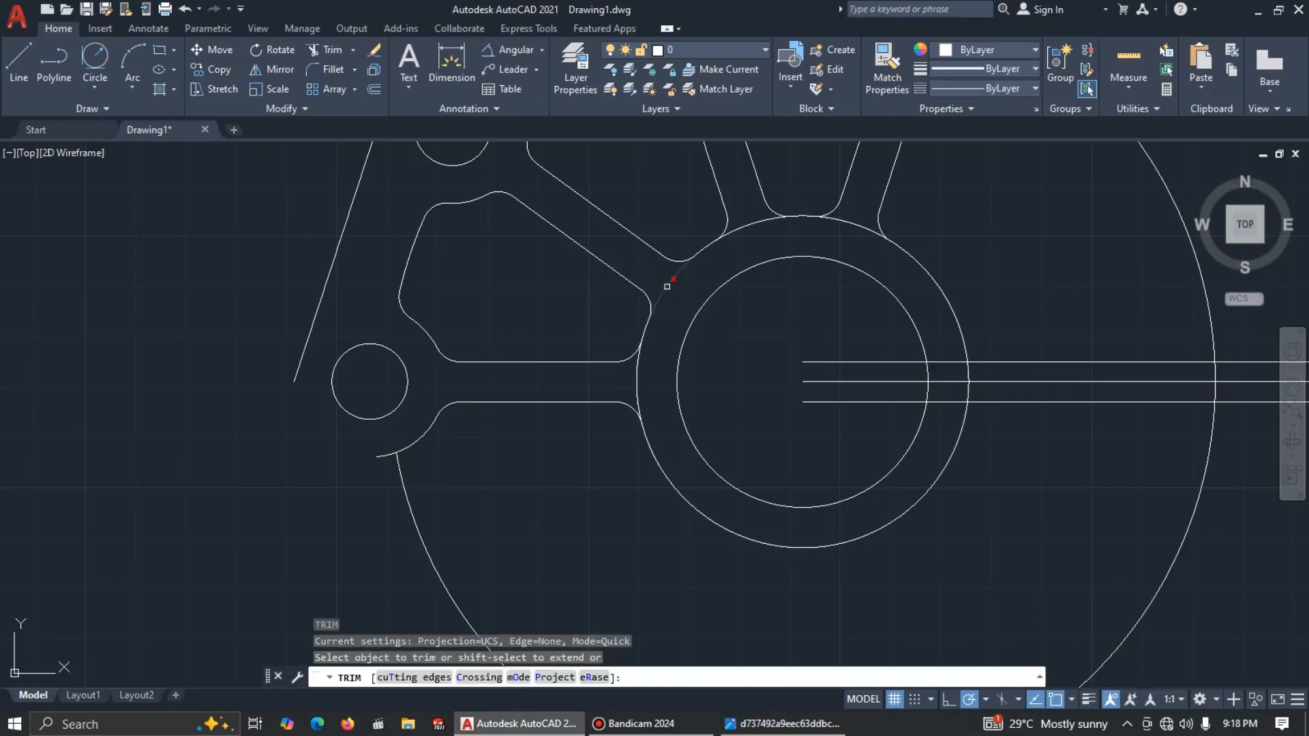
pyautogui.click(667, 285)
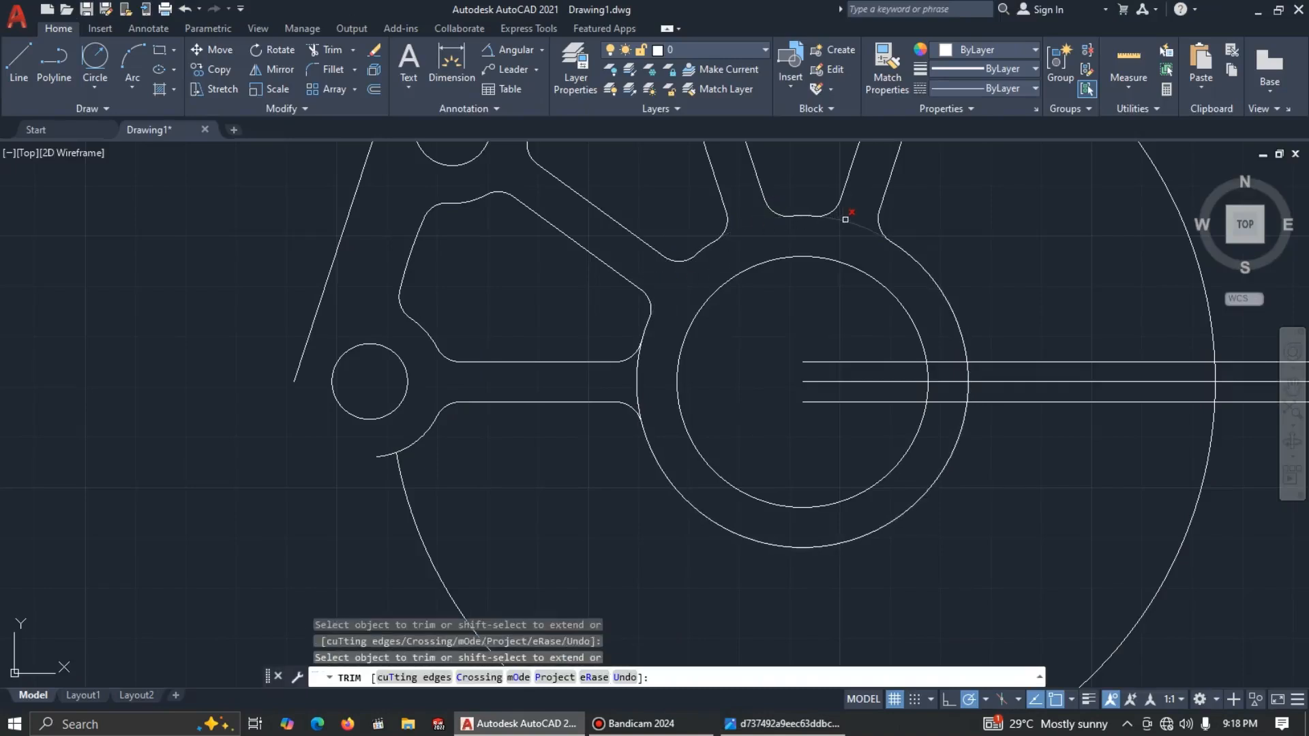
pyautogui.click(639, 384)
# Step: Trim the three right-hand horizontal lines inside the inner hub circle and check the horizontal spoke in the reference image
pyautogui.scroll(-2, 662, 386)
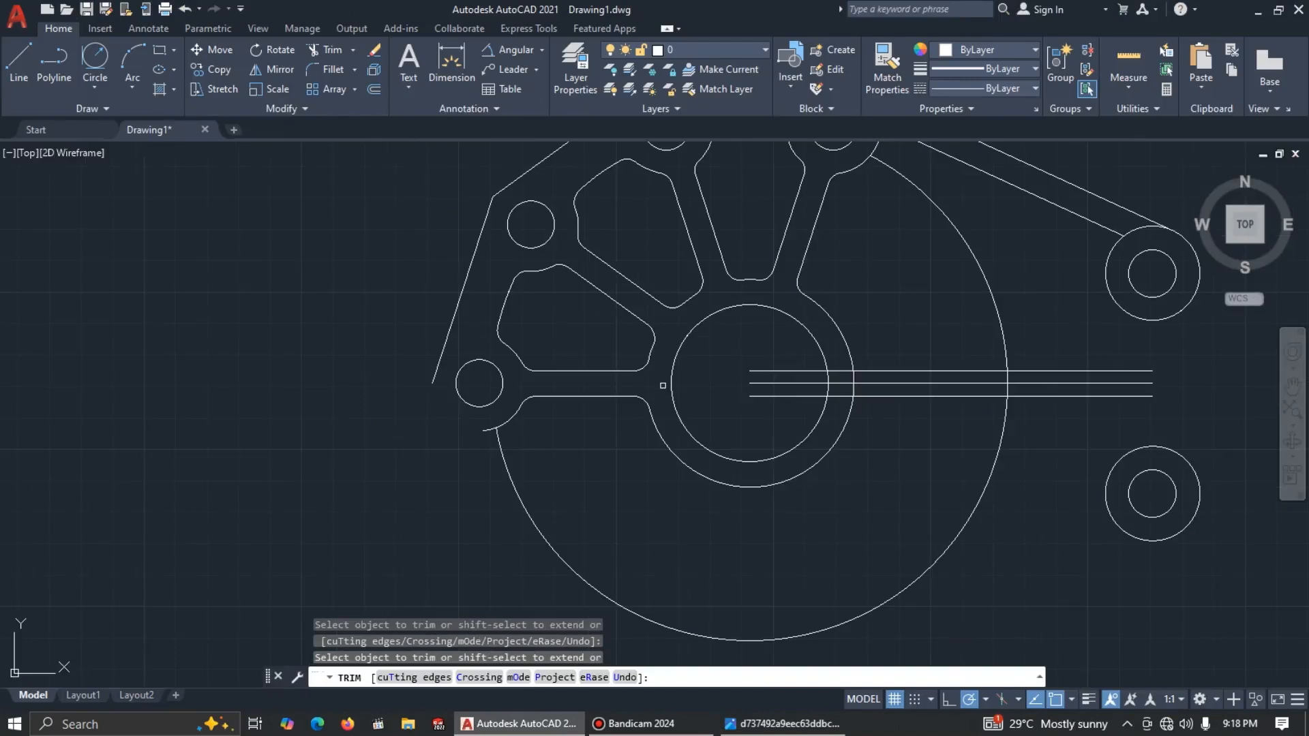
pyautogui.click(768, 350)
pyautogui.click(772, 421)
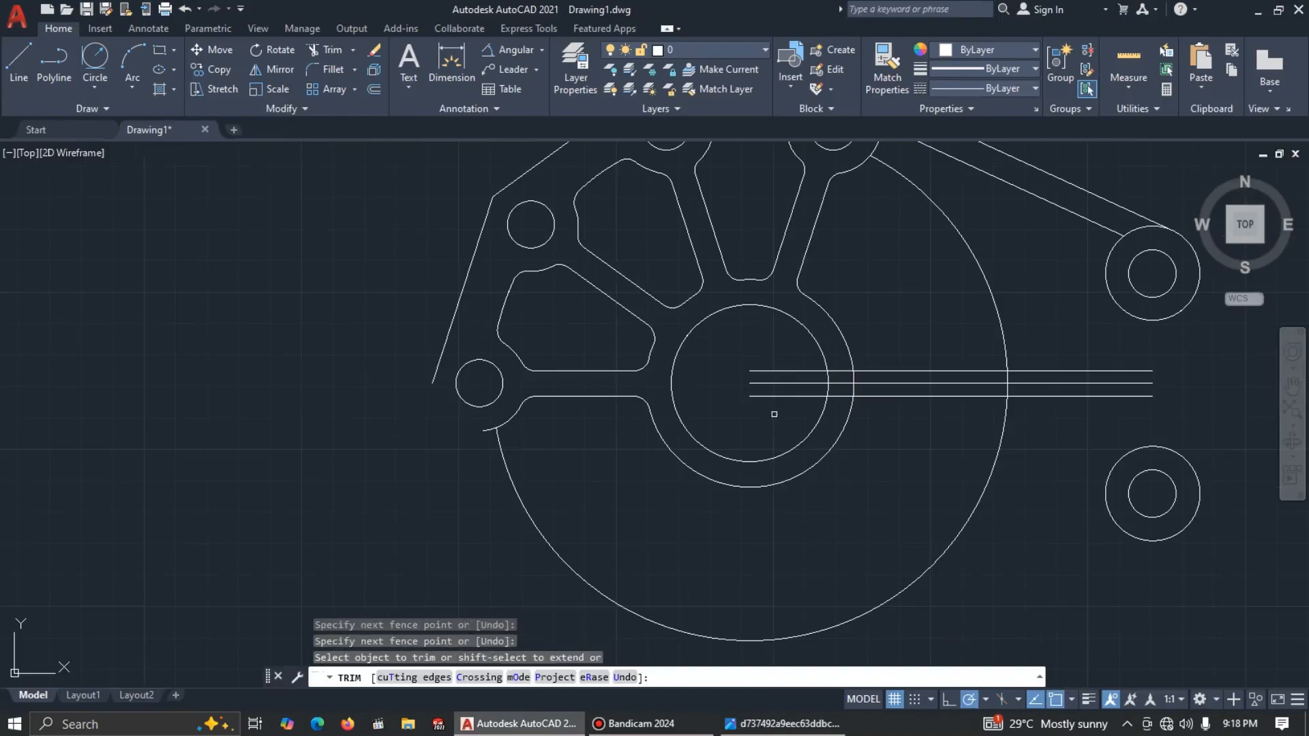
pyautogui.click(786, 358)
pyautogui.click(753, 417)
pyautogui.hotkey('alt', 'Tab')
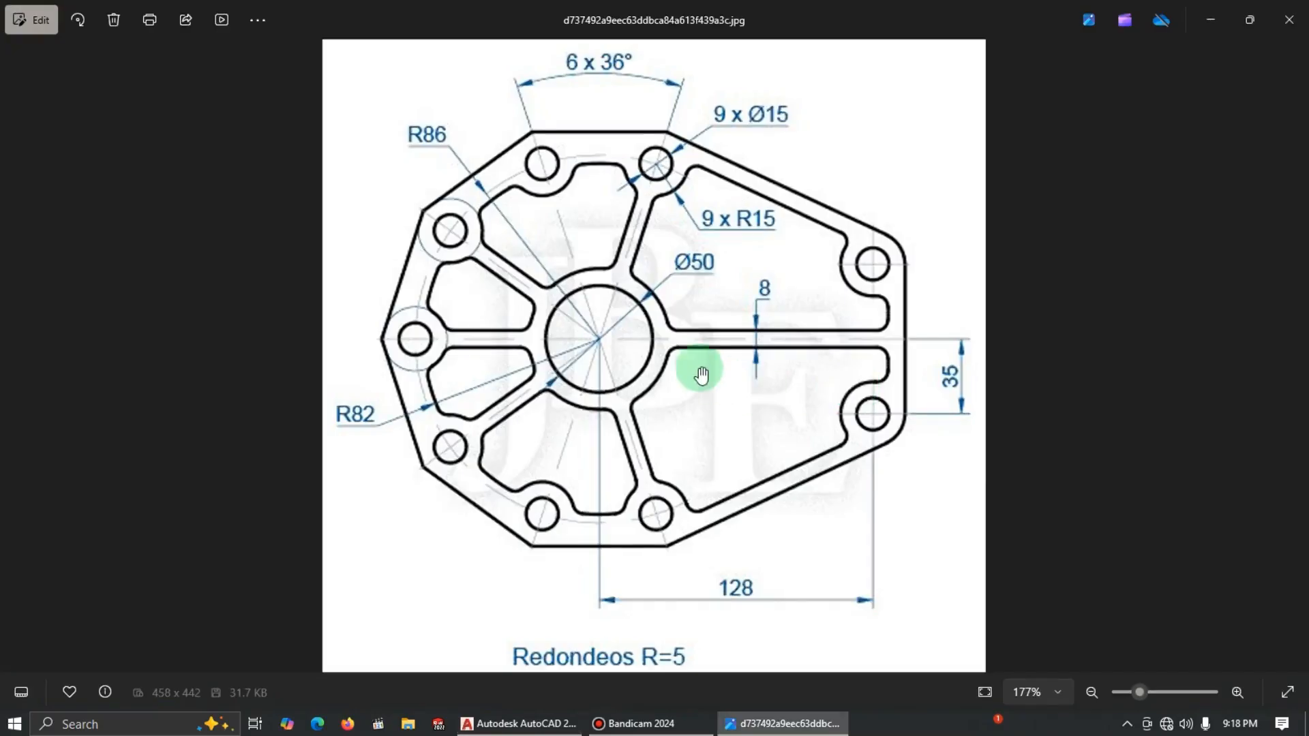
# Step: Delete the centre line of the horizontal spoke on the hub's right side
pyautogui.hotkey('alt', 'Tab')
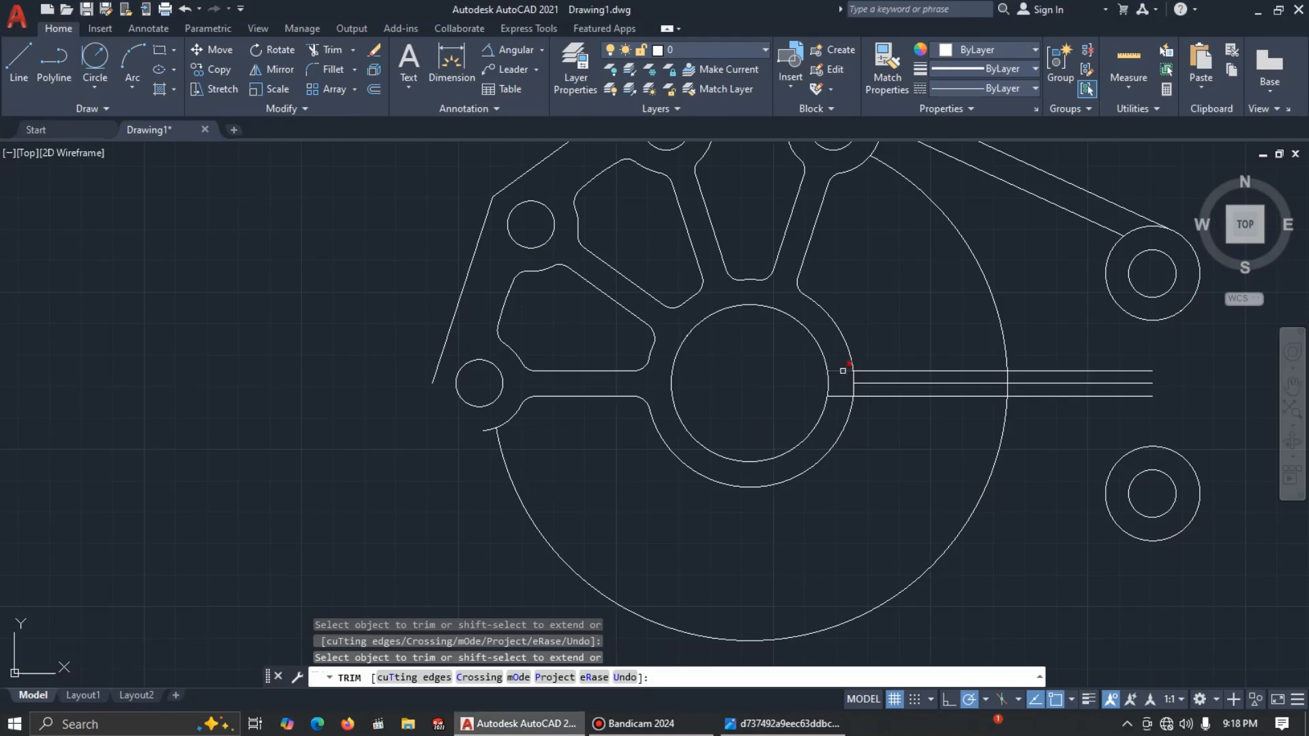
pyautogui.click(878, 383)
pyautogui.press('Escape')
pyautogui.click(878, 383)
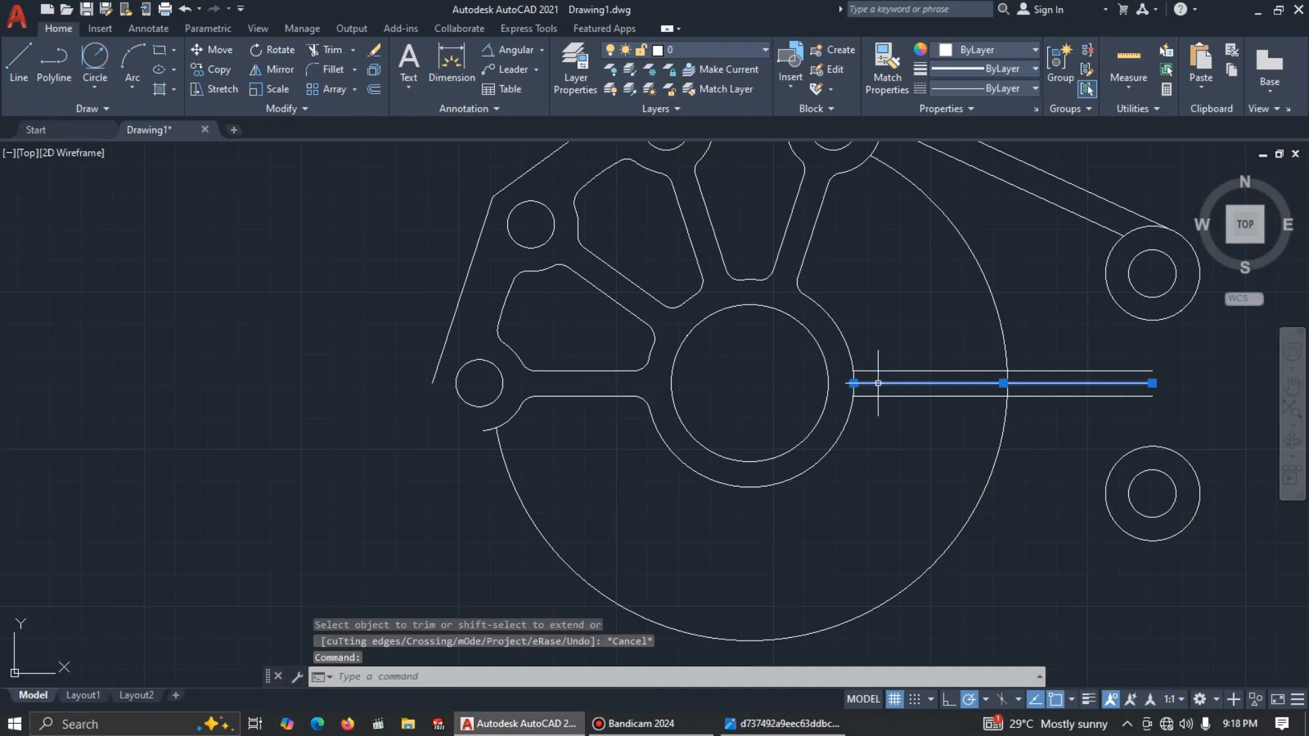
pyautogui.press('Delete')
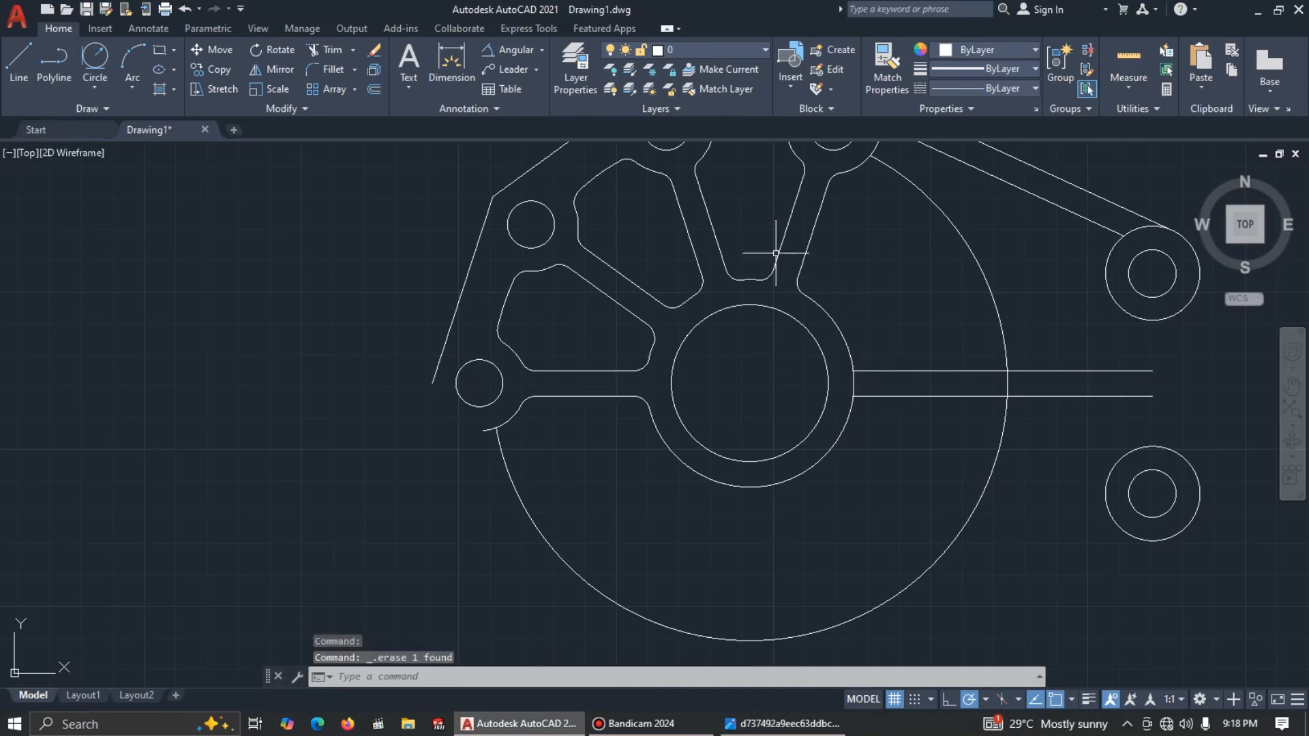
# Step: Draw two circles of radius 5 tangent to the outer hub circle and the right horizontal spoke's upper and lower edges
pyautogui.click(104, 72)
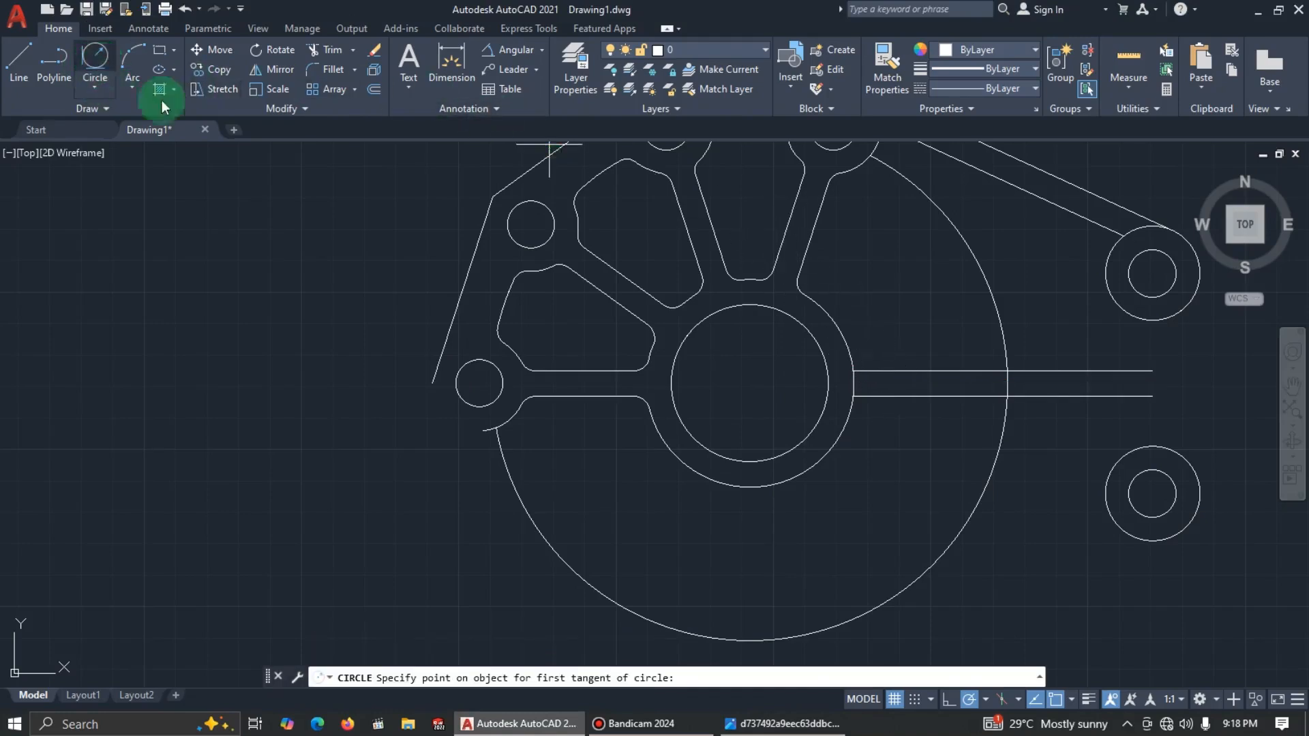
pyautogui.click(847, 347)
pyautogui.click(875, 366)
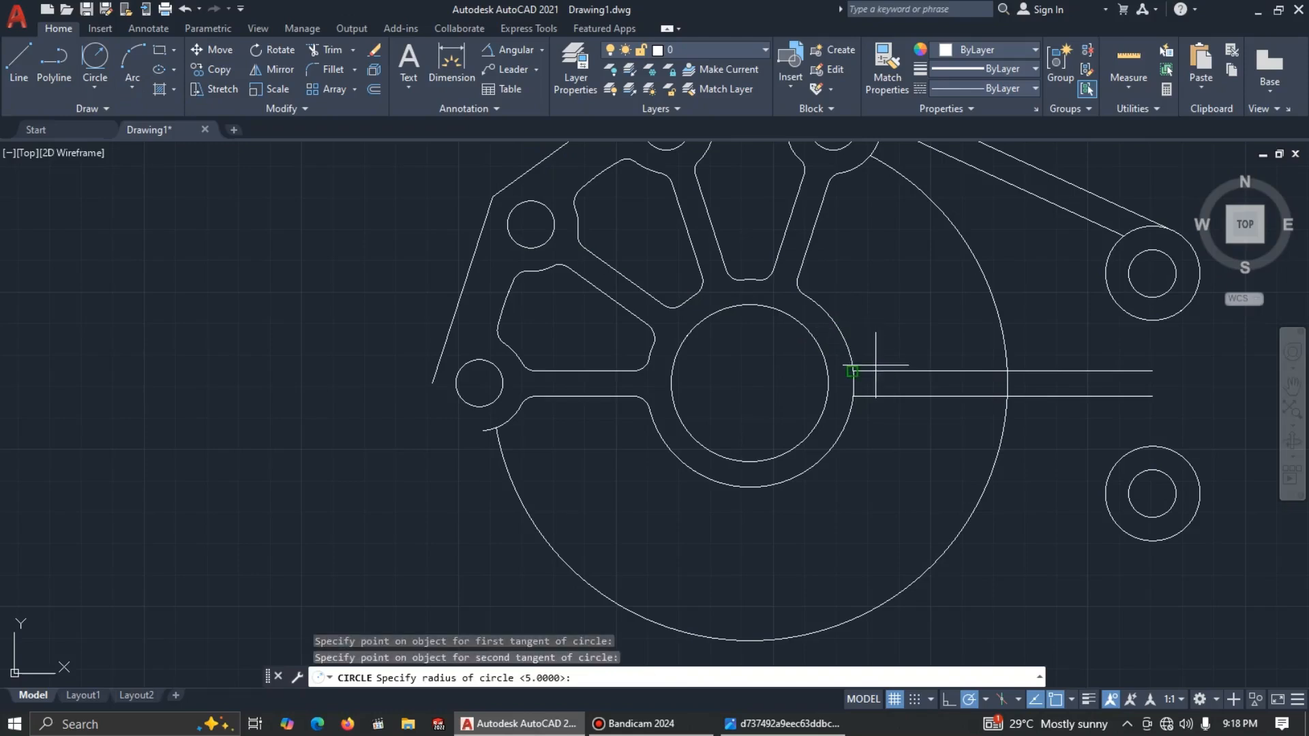
pyautogui.press('Return')
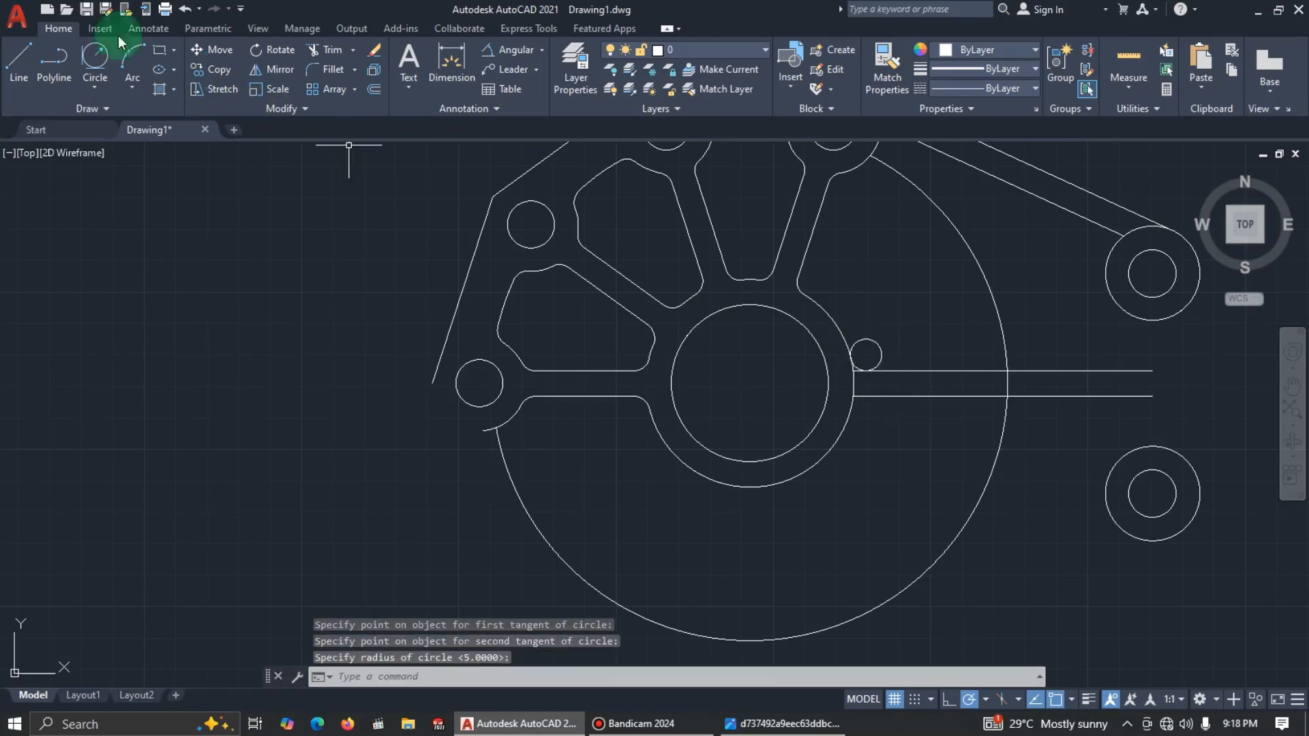
pyautogui.click(93, 73)
pyautogui.click(860, 403)
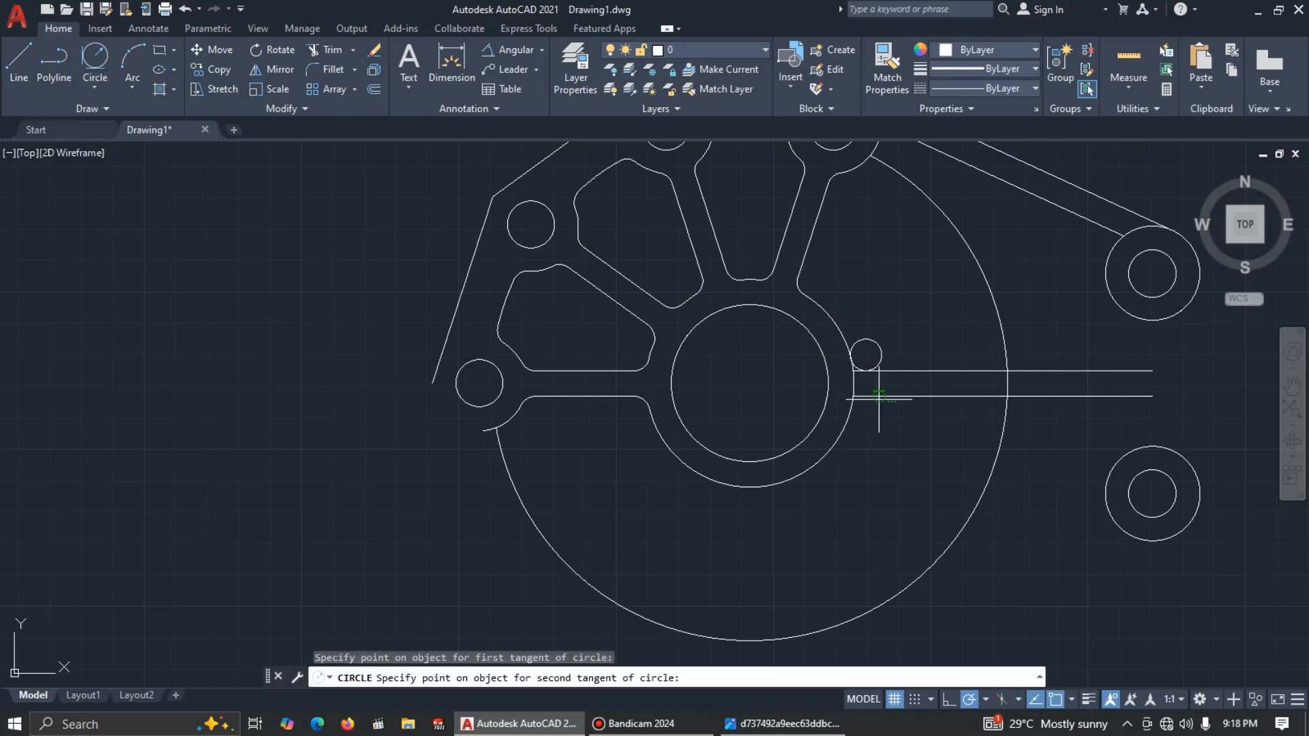
pyautogui.click(850, 428)
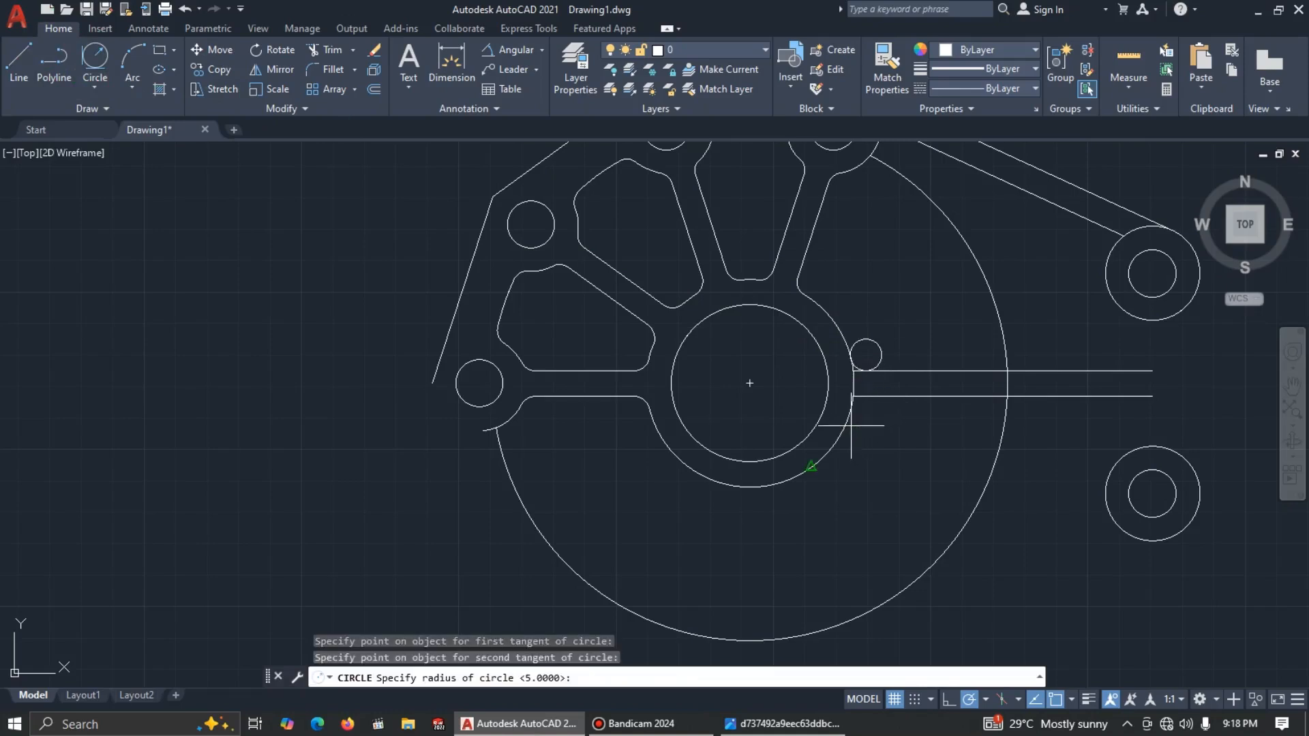
pyautogui.press('Return')
# Step: Trim the two tangent circles, the hub circle and the spoke line ends into fillets where the right horizontal spoke meets the hub
pyautogui.write('t')
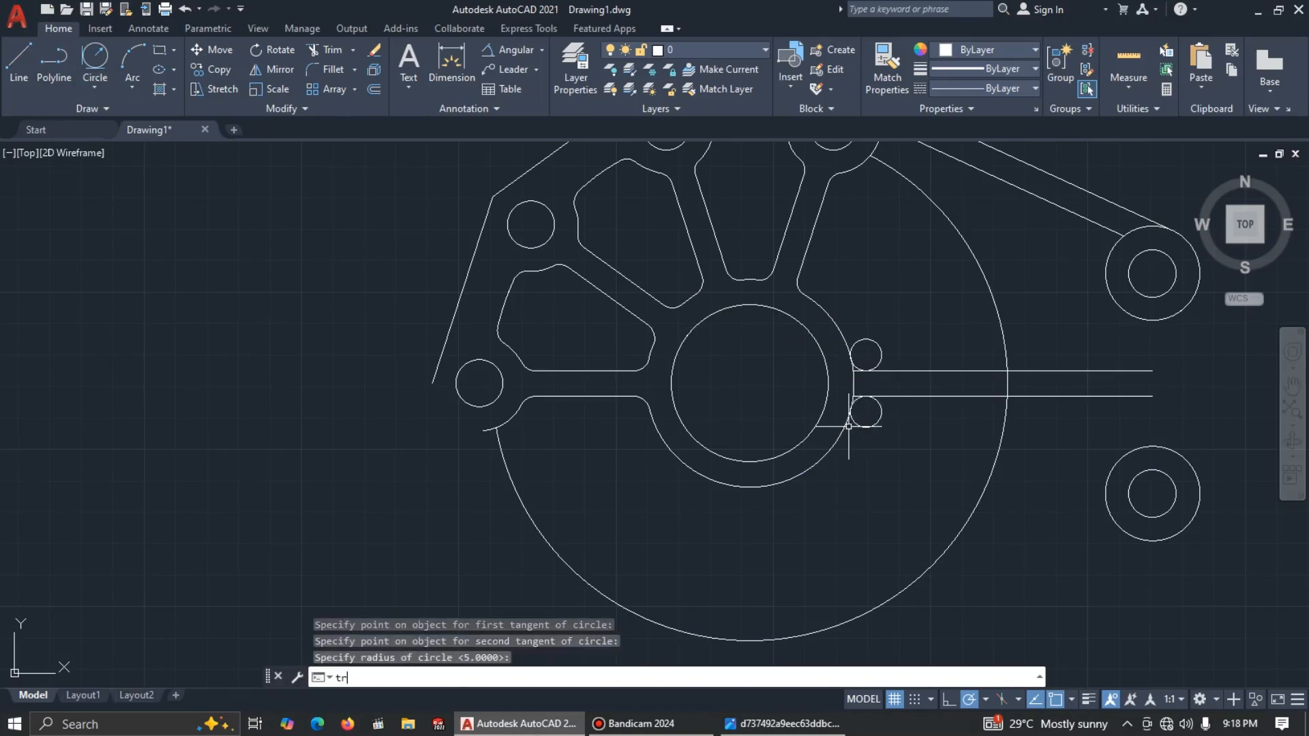
pyautogui.write('r')
pyautogui.press('Return')
pyautogui.scroll(4, 907, 441)
pyautogui.moveTo(906, 444)
pyautogui.mouseDown()
pyautogui.moveTo(847, 371)
pyautogui.moveTo(829, 375)
pyautogui.mouseUp()
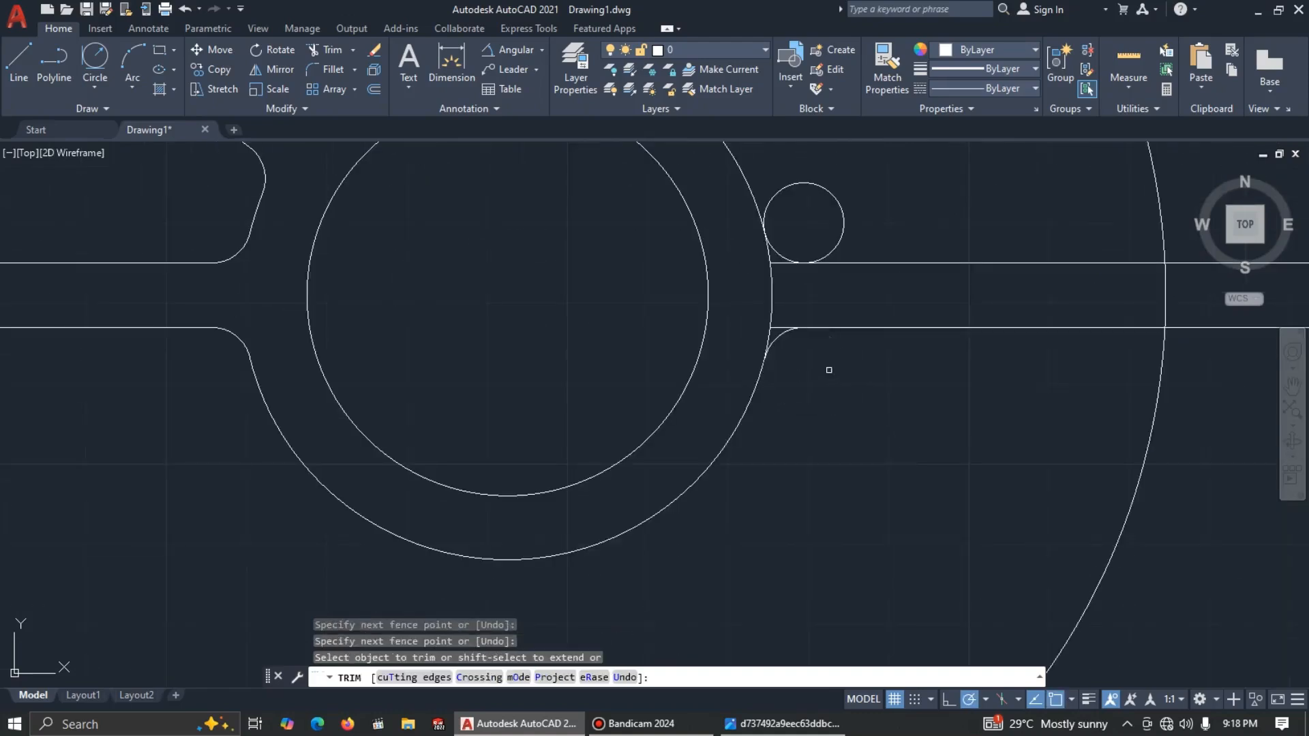
pyautogui.moveTo(865, 185)
pyautogui.mouseDown()
pyautogui.moveTo(836, 199)
pyautogui.moveTo(784, 273)
pyautogui.mouseUp()
pyautogui.click(766, 331)
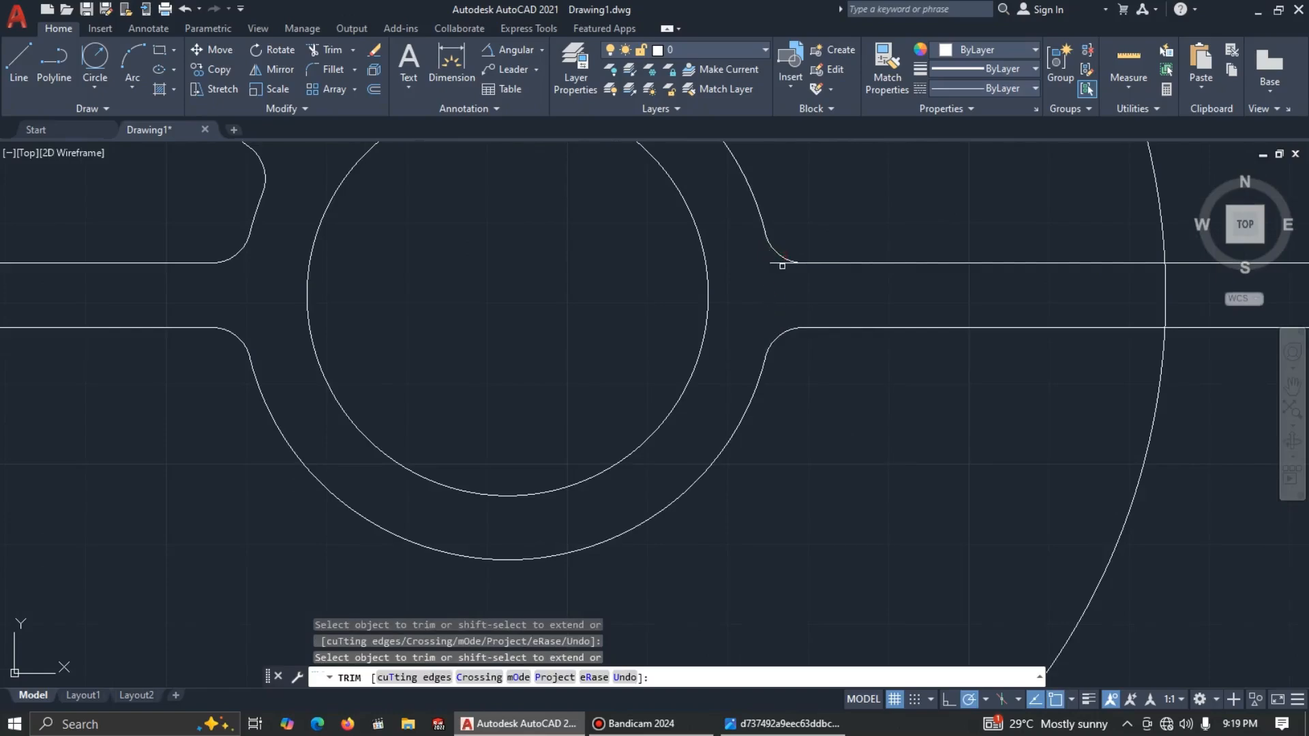
pyautogui.scroll(-4, 809, 293)
pyautogui.scroll(-2, 843, 309)
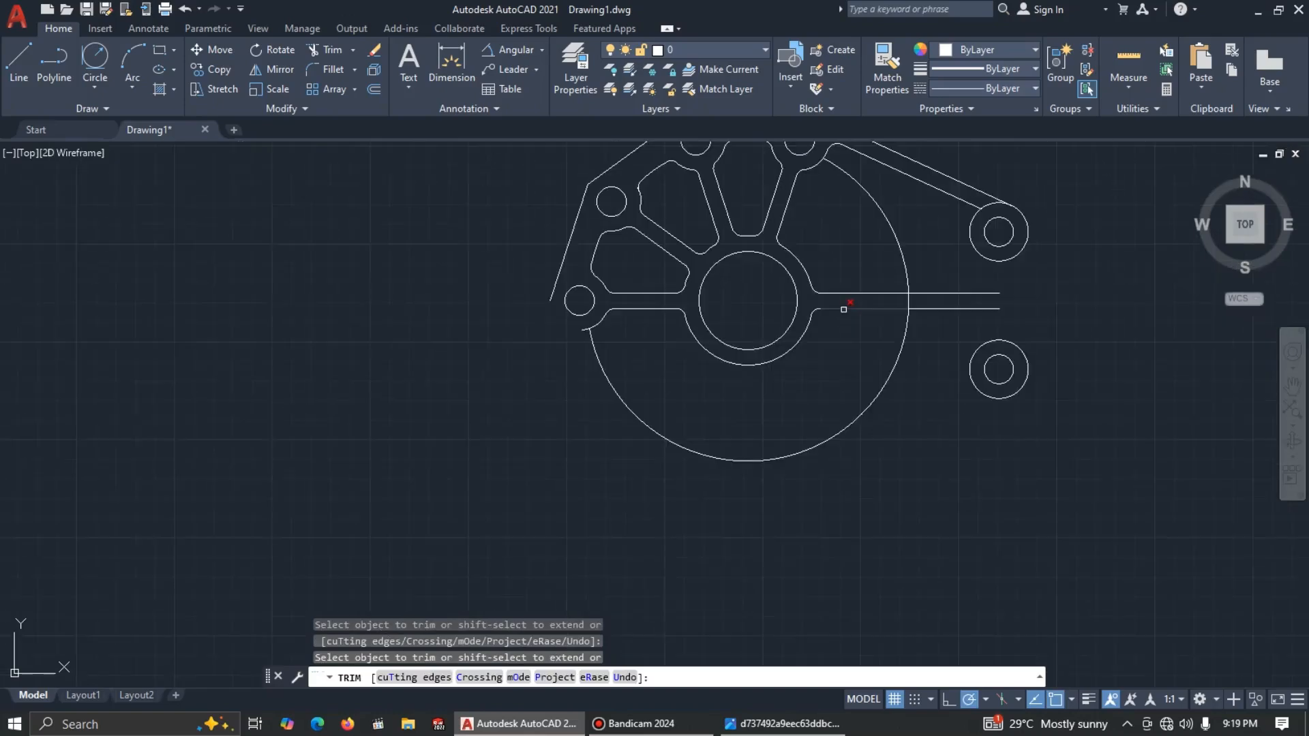
# Step: Compare the spokes with the reference image and delete both edge lines of the surplus upper-left spoke
pyautogui.hotkey('alt', 'Tab')
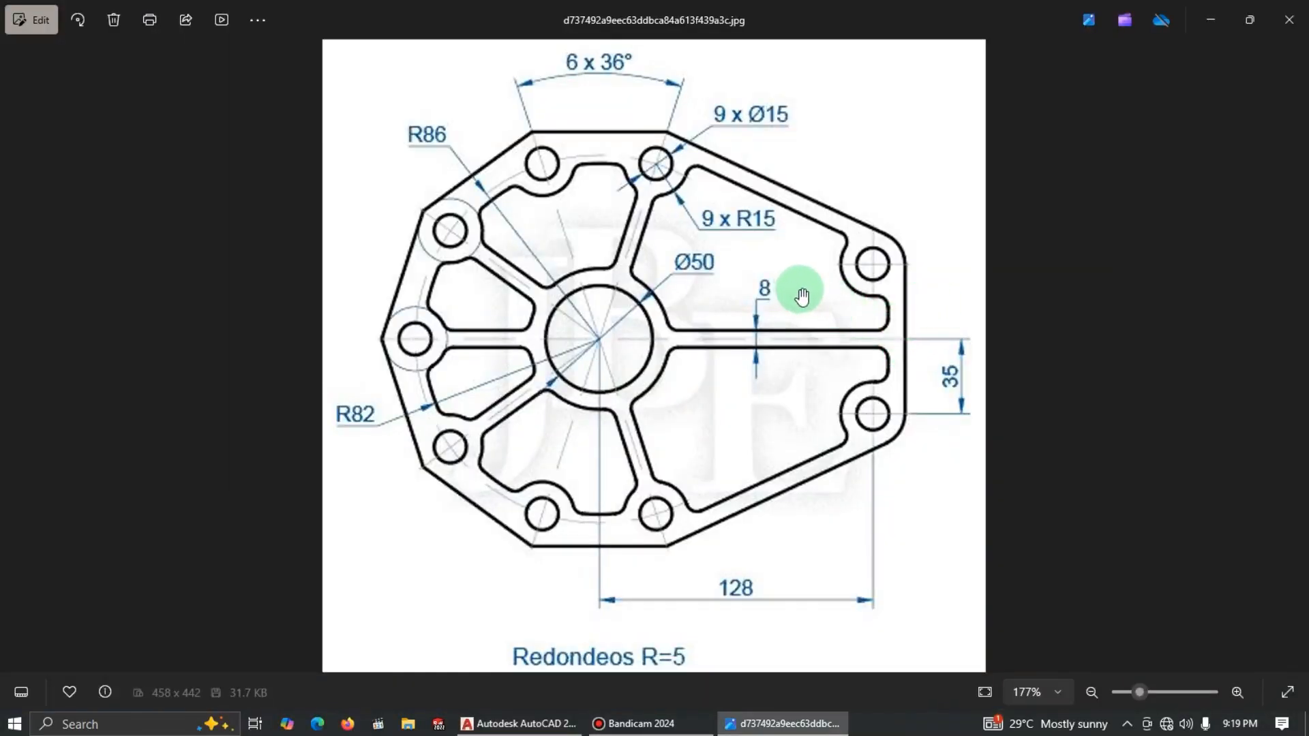
pyautogui.hotkey('alt', 'Tab')
pyautogui.scroll(-2, 738, 202)
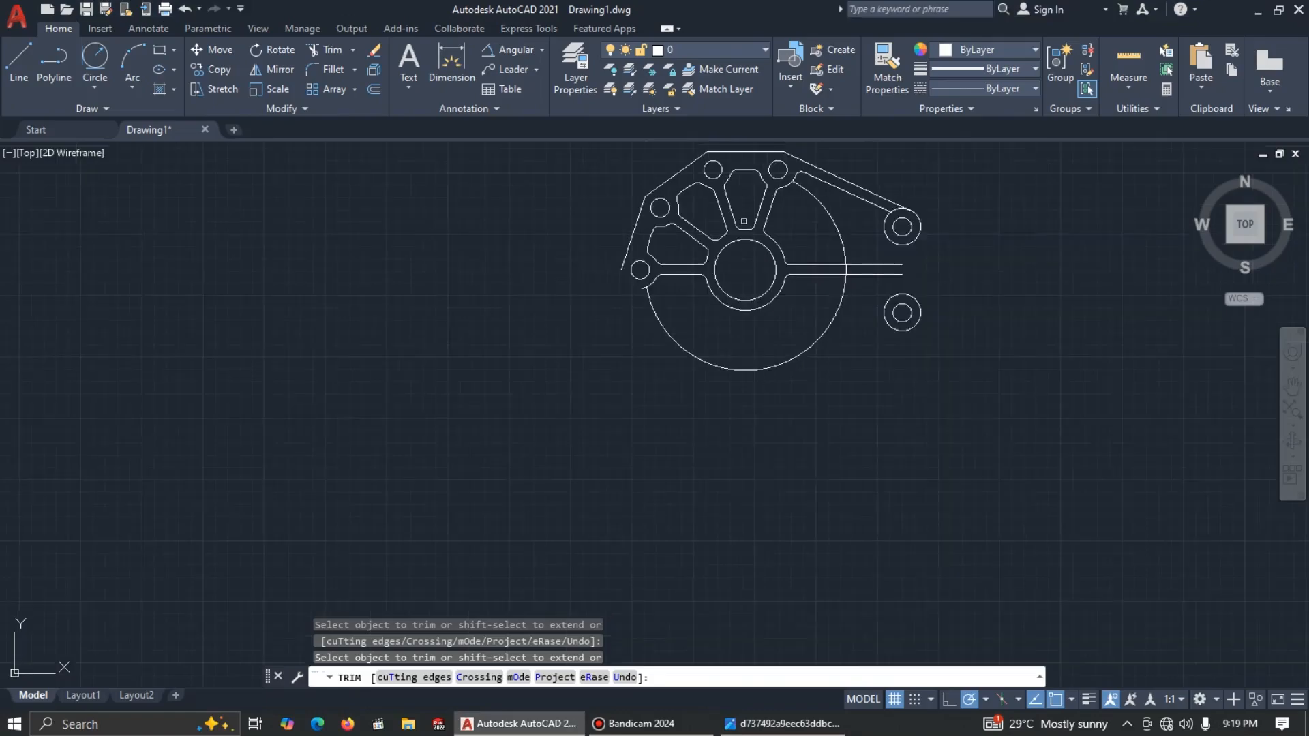
pyautogui.hotkey('alt', 'Tab')
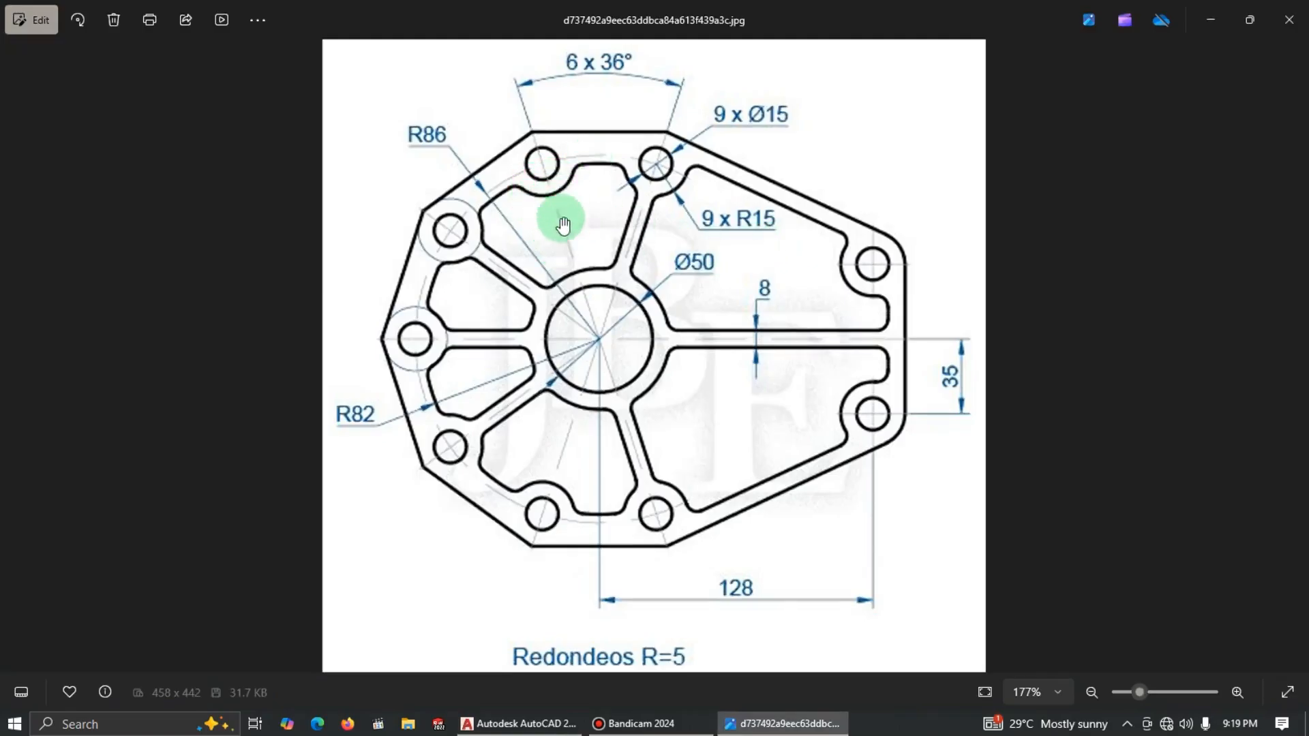
pyautogui.hotkey('alt', 'Tab')
pyautogui.scroll(2, 741, 172)
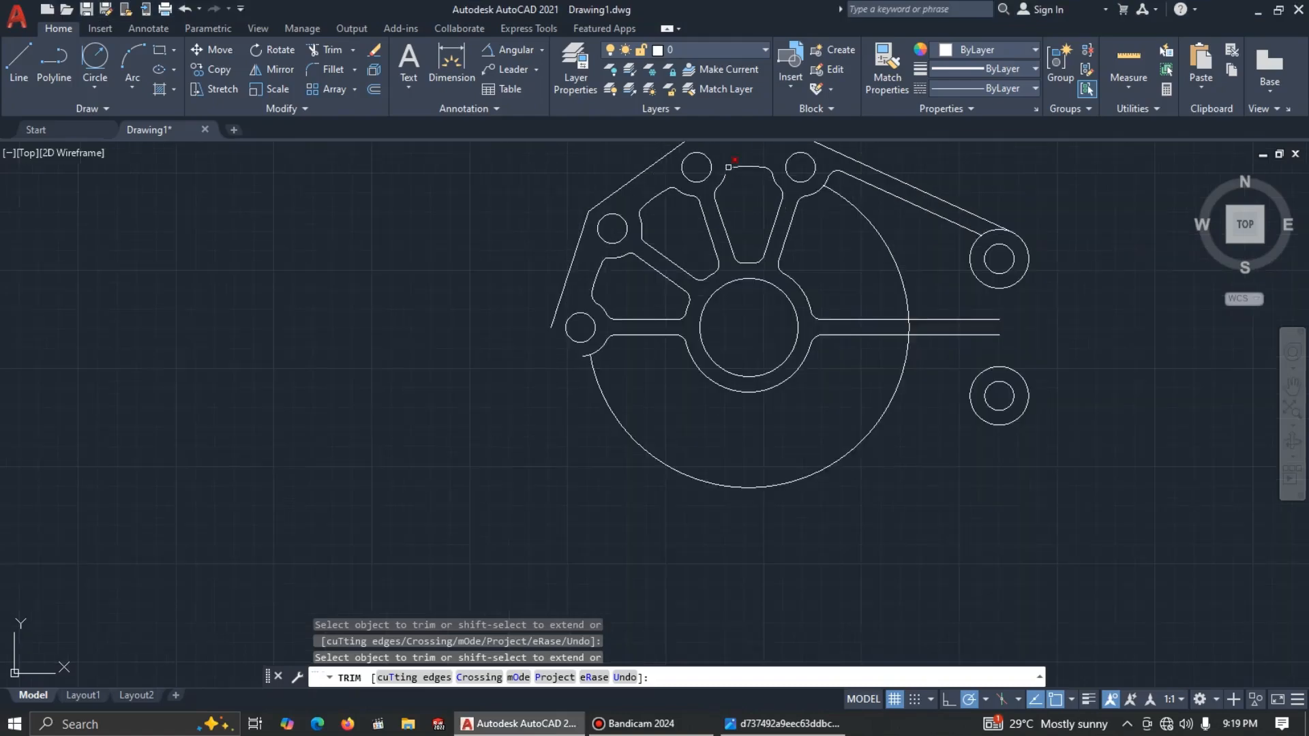
pyautogui.scroll(2, 711, 217)
pyautogui.press('Escape')
pyautogui.click(739, 205)
pyautogui.click(701, 244)
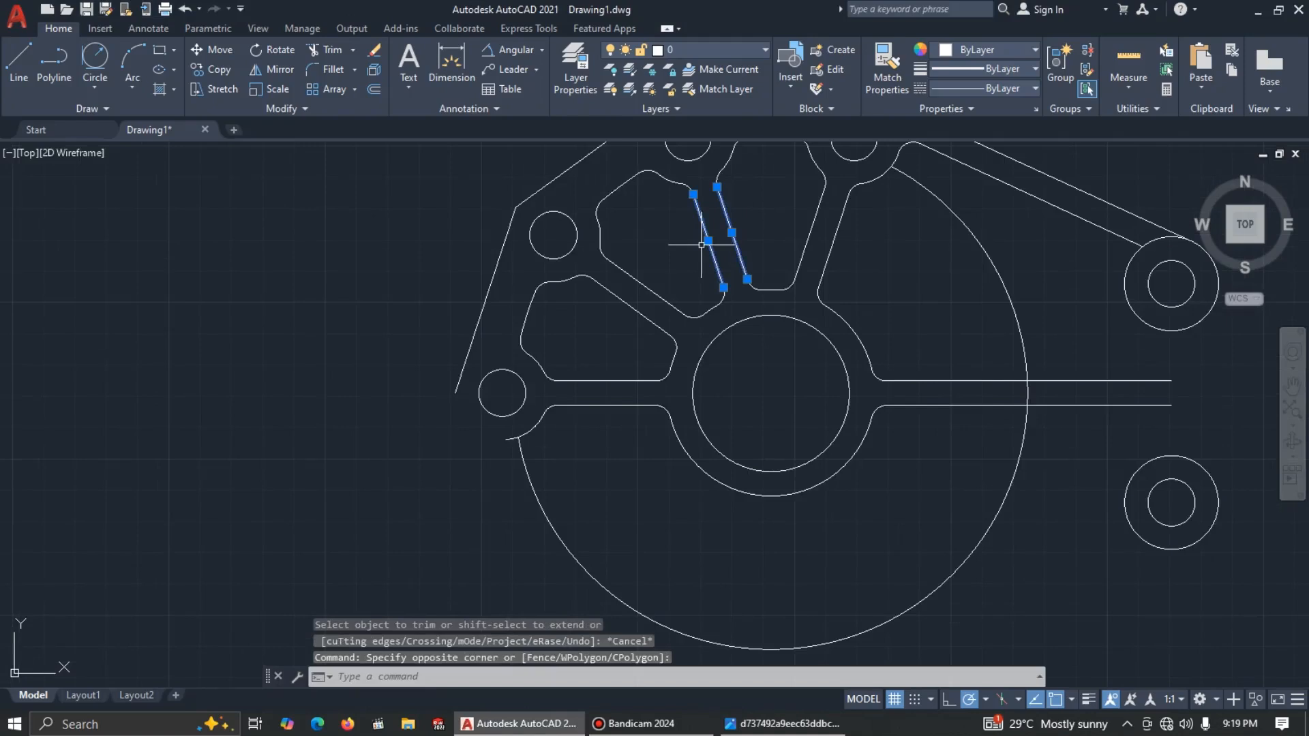
pyautogui.press('Delete')
# Step: Delete the leftover fillet arcs at the outer and hub ends of the removed upper-left spoke
pyautogui.scroll(2, 695, 187)
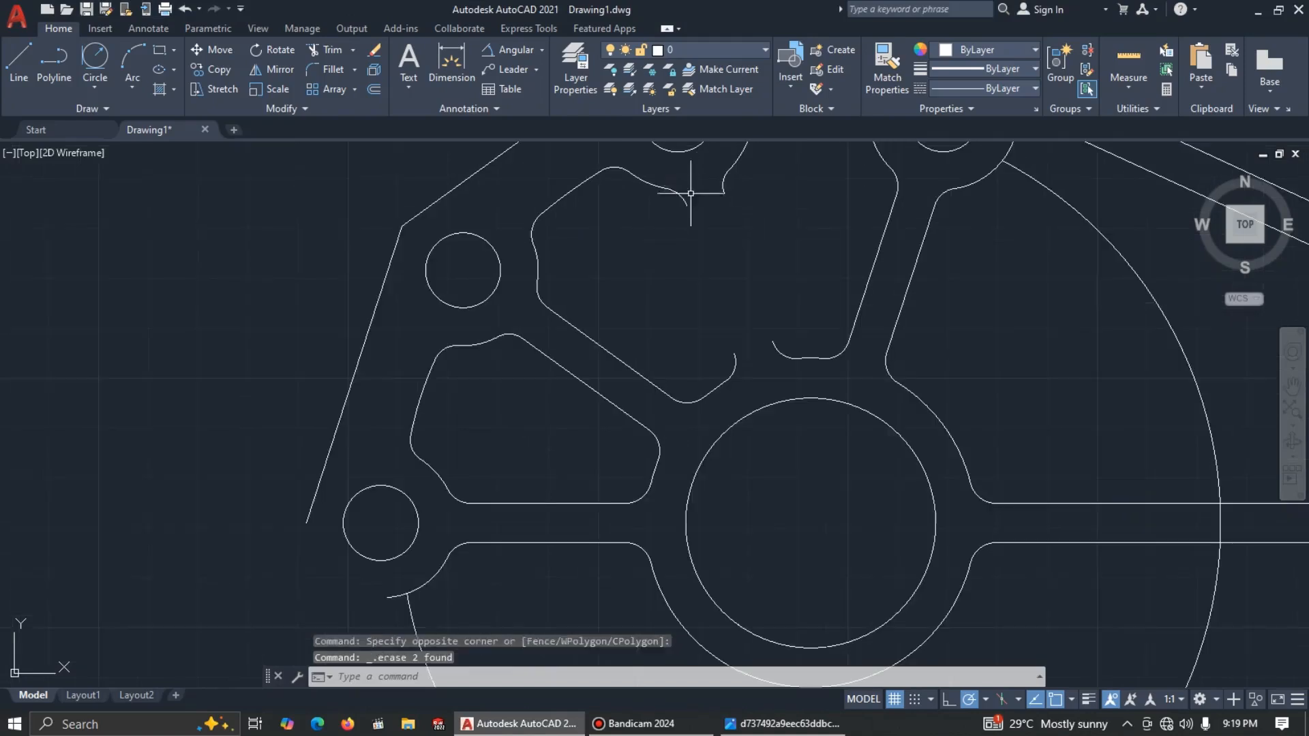
pyautogui.click(687, 198)
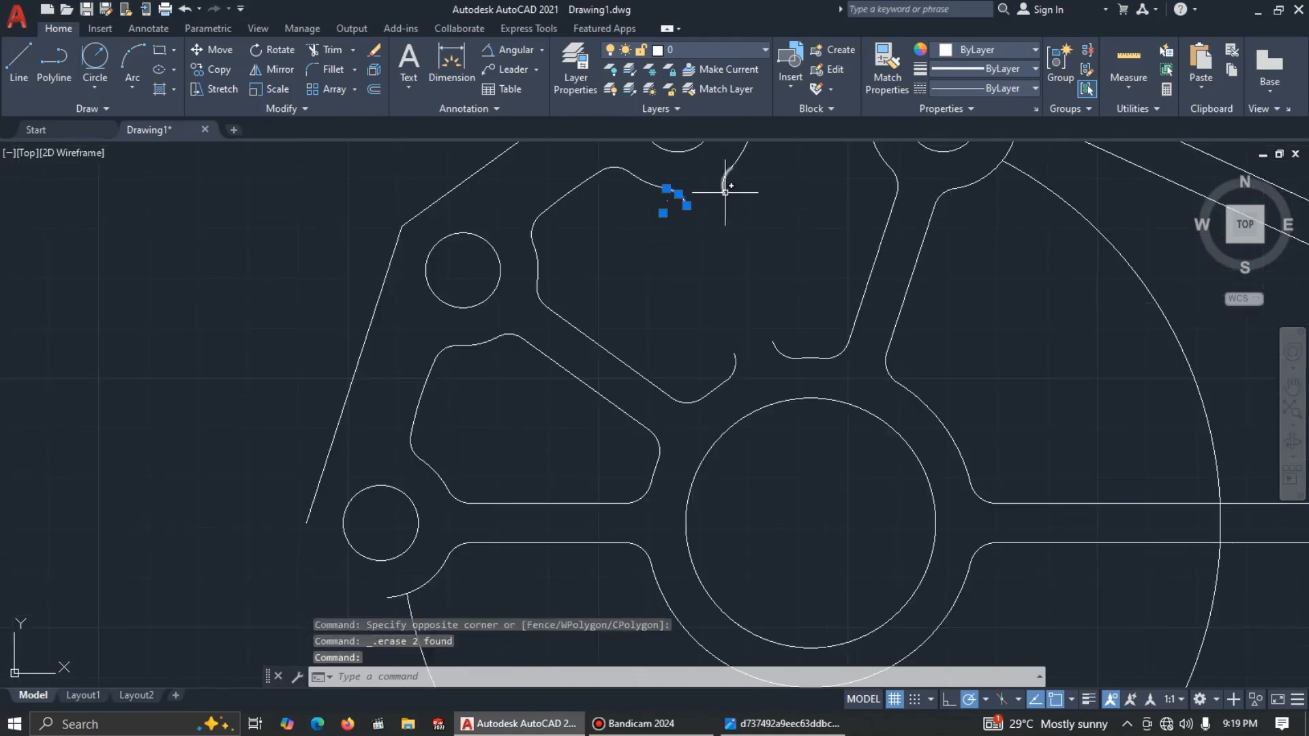
pyautogui.press('Delete')
pyautogui.scroll(-5, 749, 223)
pyautogui.scroll(5, 701, 248)
pyautogui.click(648, 344)
pyautogui.click(693, 322)
pyautogui.press('Delete')
pyautogui.scroll(-3, 687, 289)
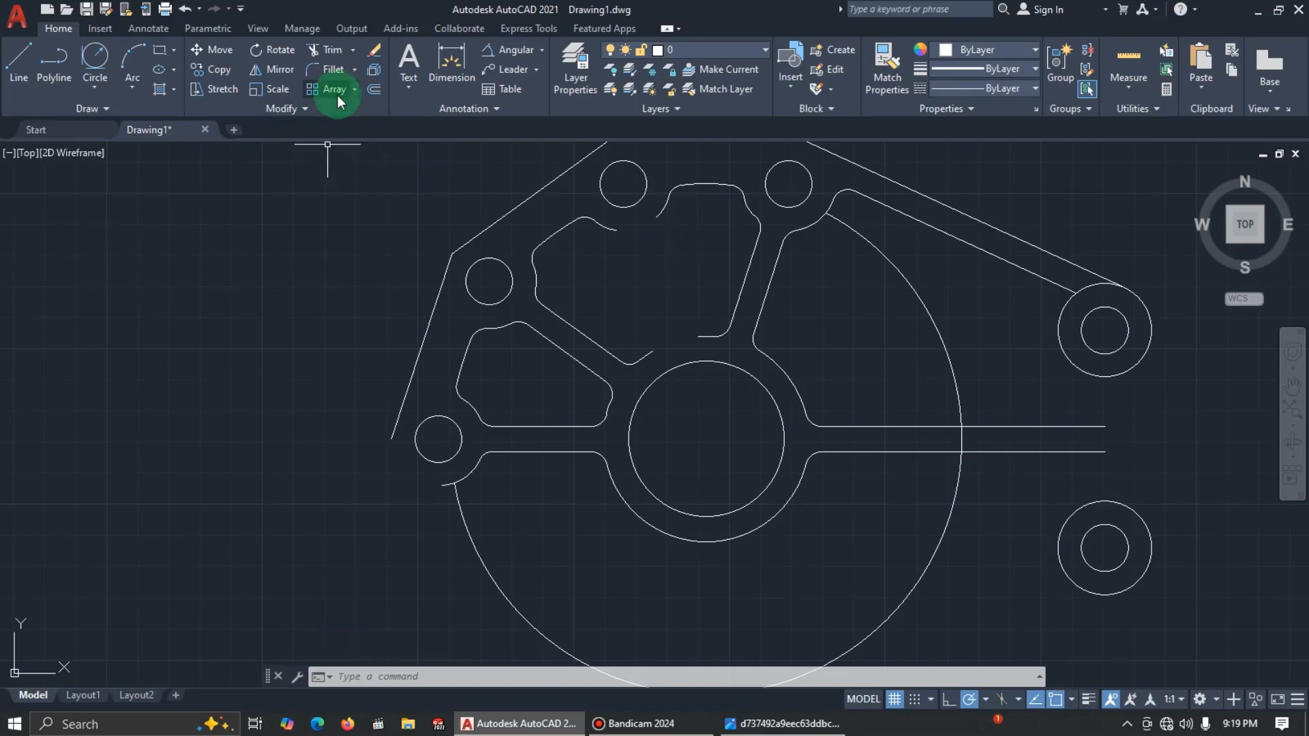
# Step: Extend the arc around the upper-left hole and the outer hub arc to close the gaps left by the removed spoke
pyautogui.click(354, 50)
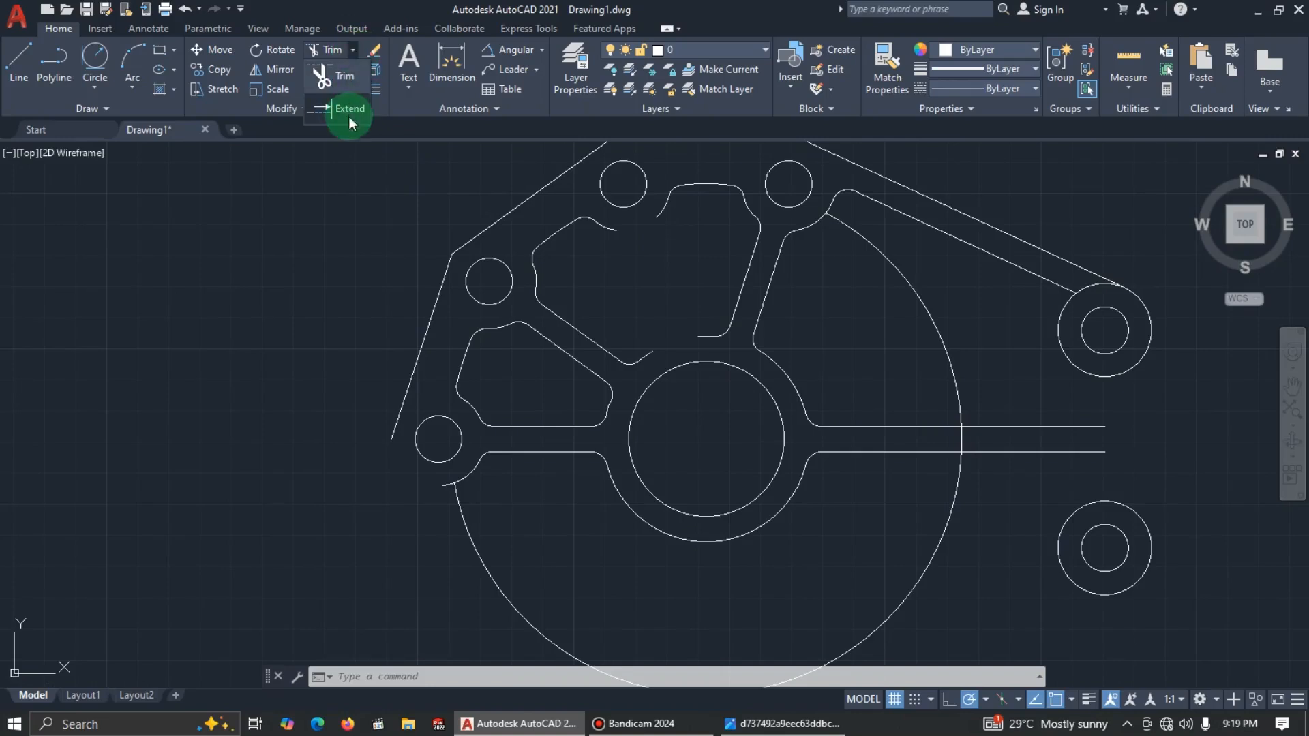
pyautogui.click(339, 205)
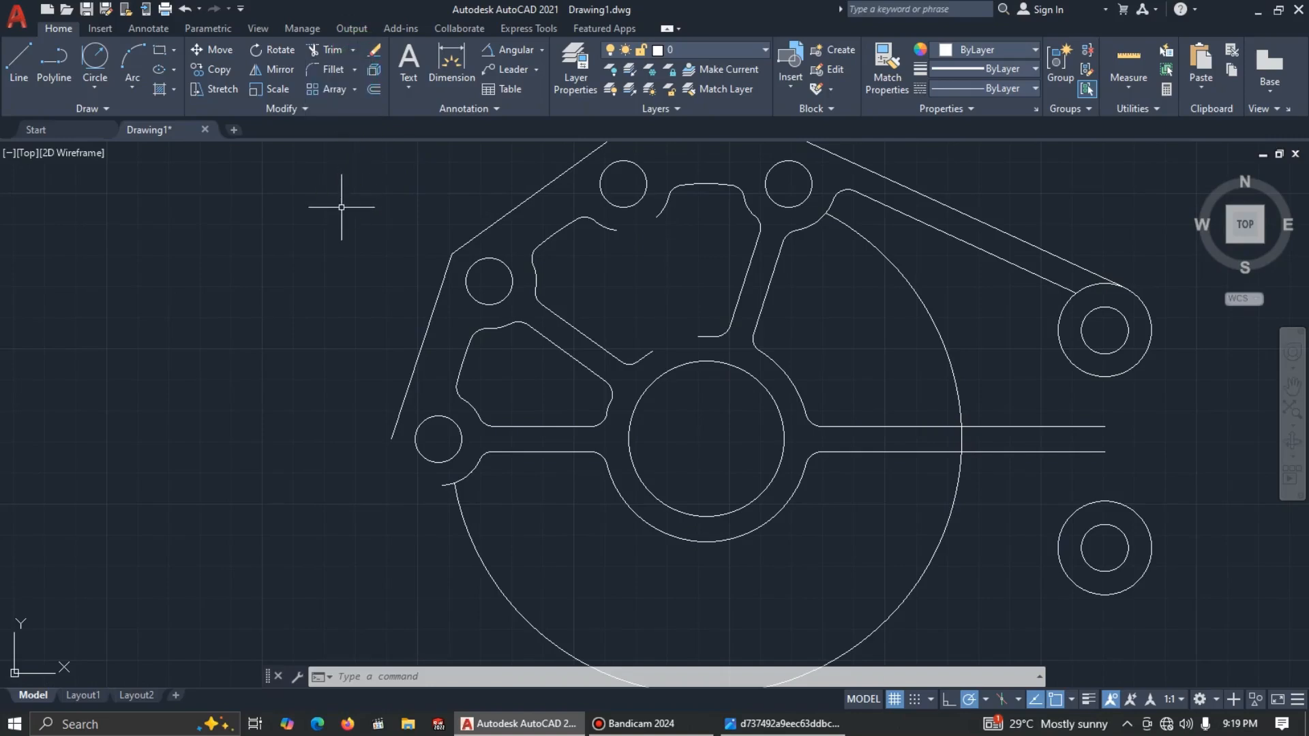
pyautogui.write('ex')
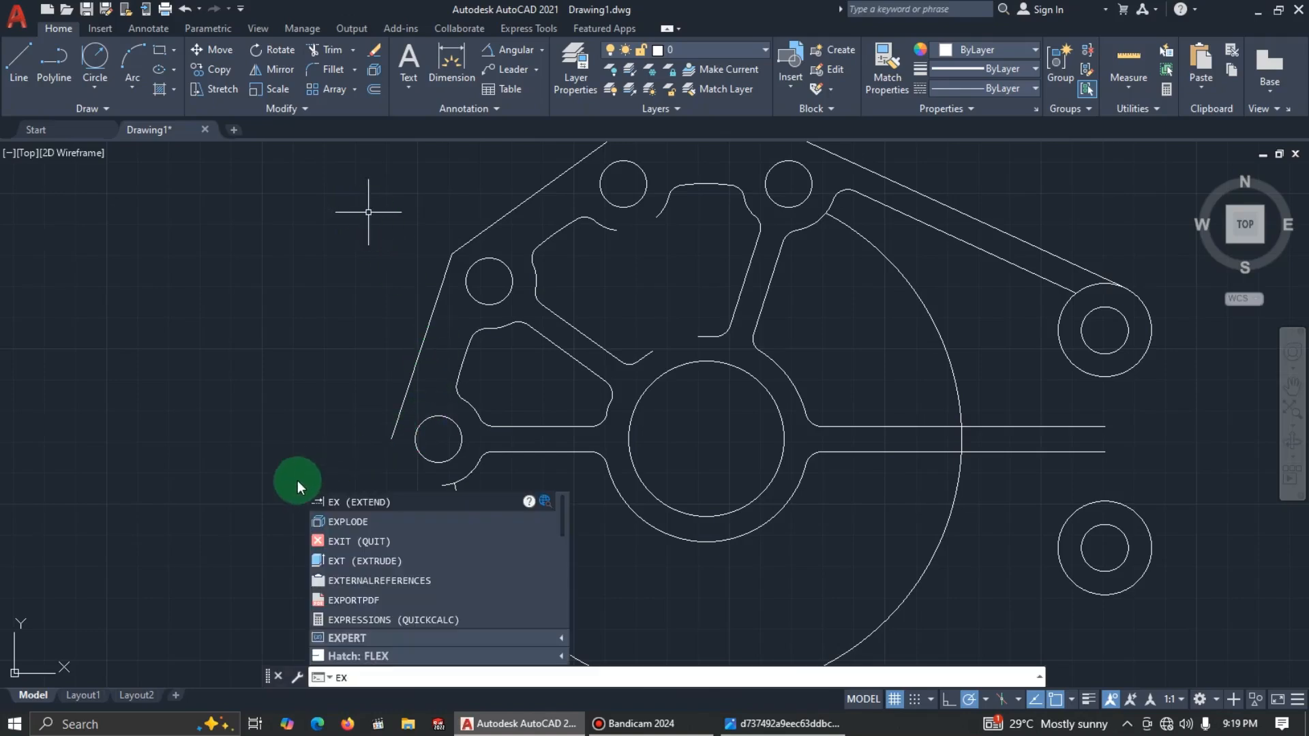
pyautogui.press('Return')
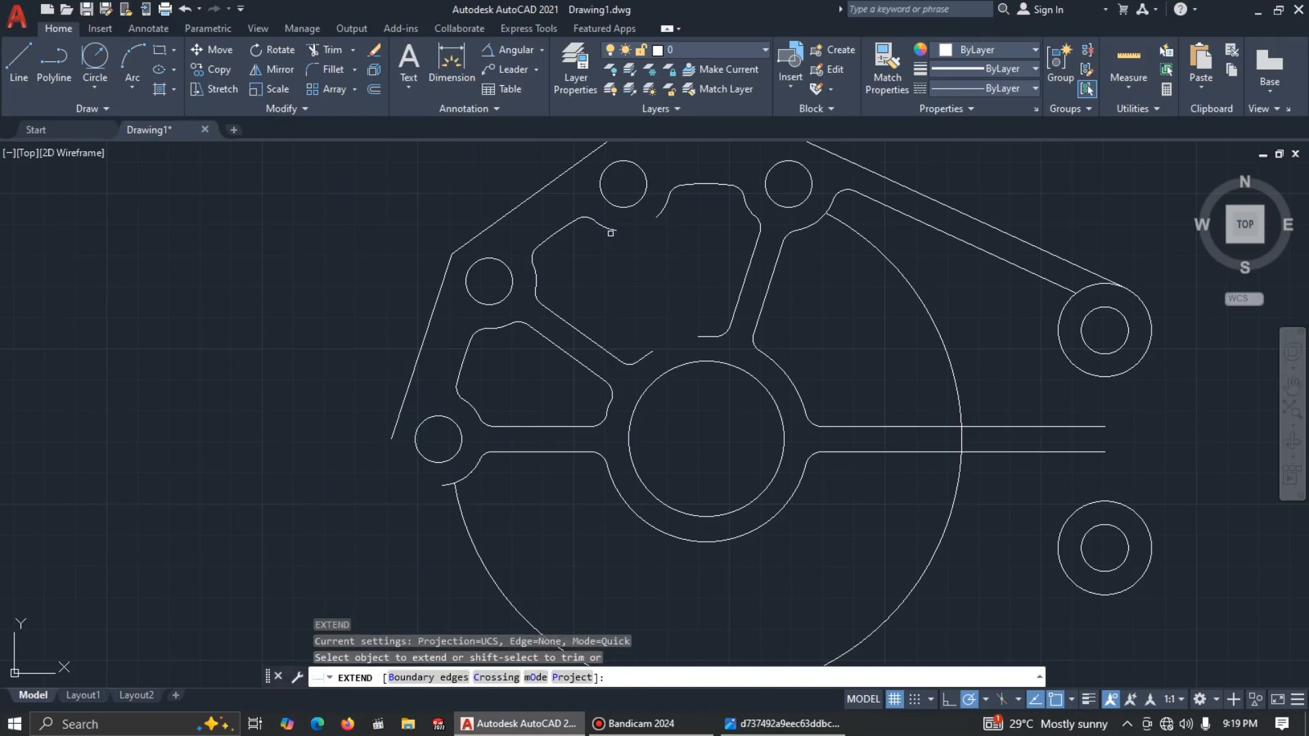
pyautogui.click(612, 229)
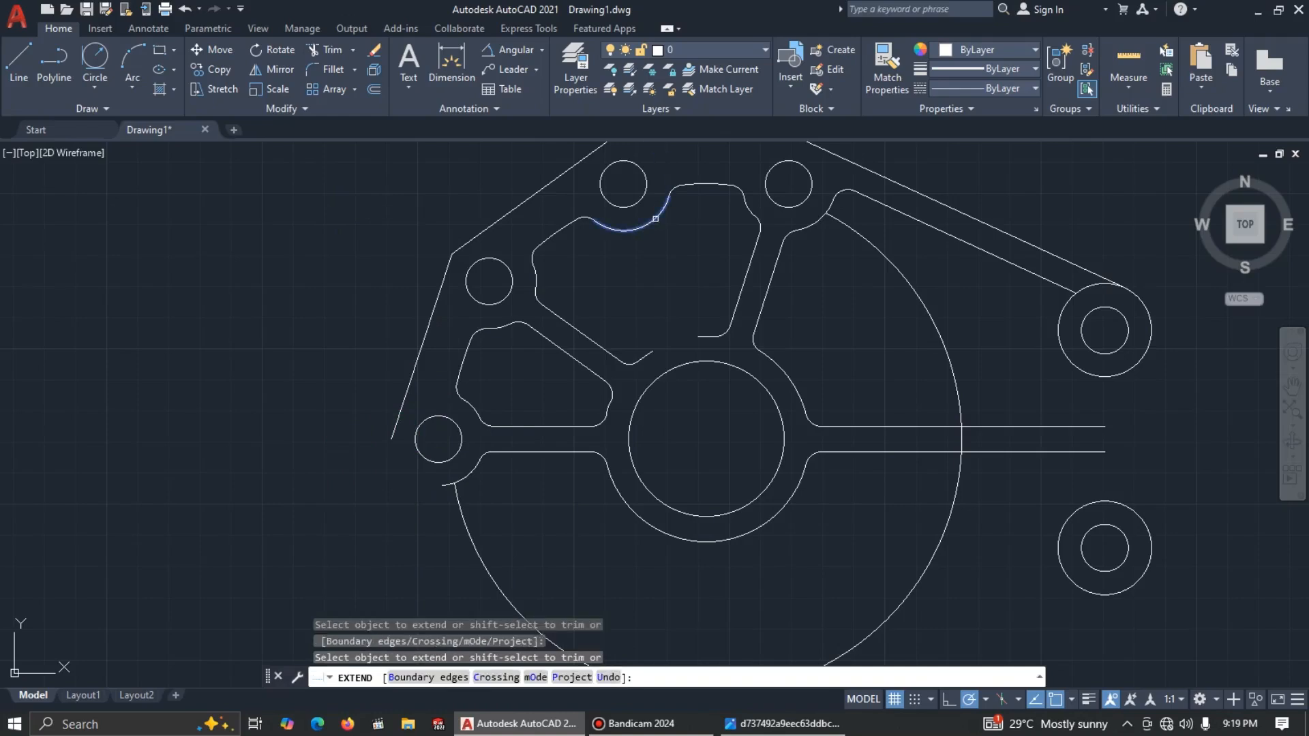
pyautogui.click(655, 372)
pyautogui.click(647, 354)
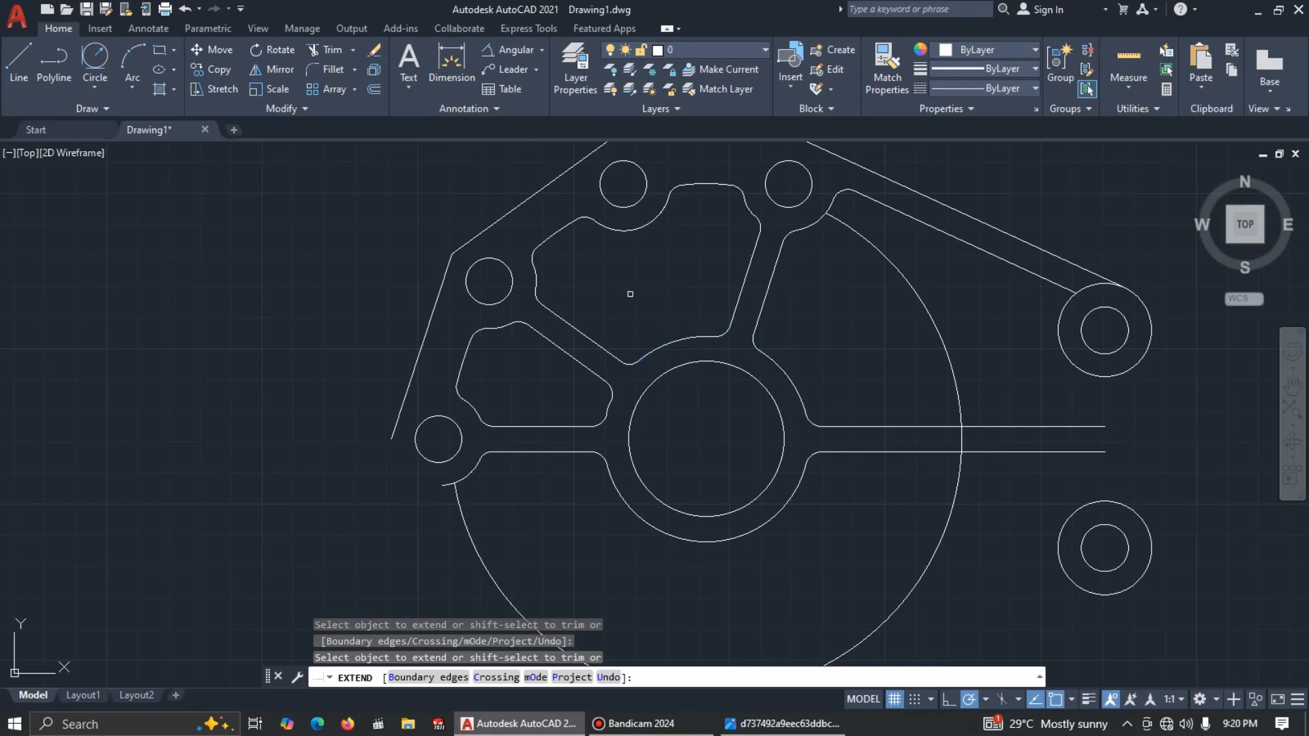
pyautogui.press('Escape')
# Step: Check the reference image and draw a vertical line joining the right quadrants of the two right-hand outer boss circles
pyautogui.scroll(-2, 629, 304)
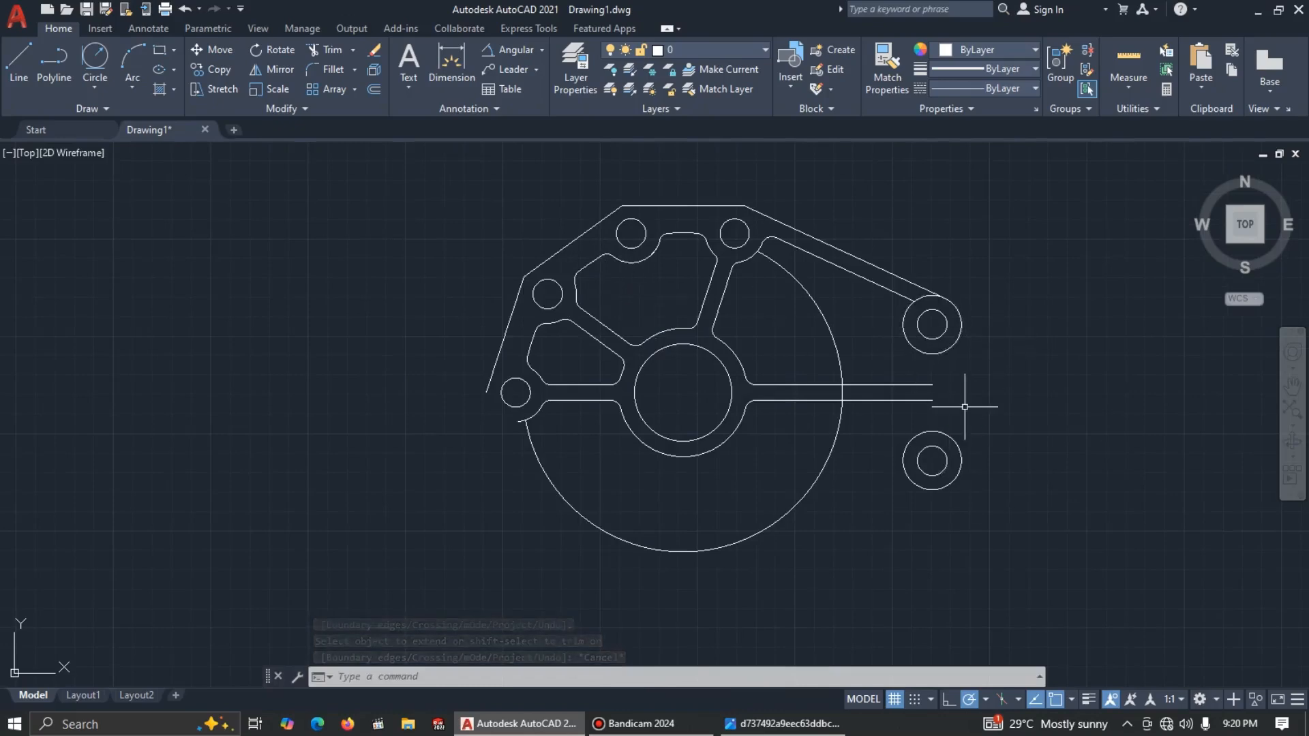
pyautogui.hotkey('alt', 'Tab')
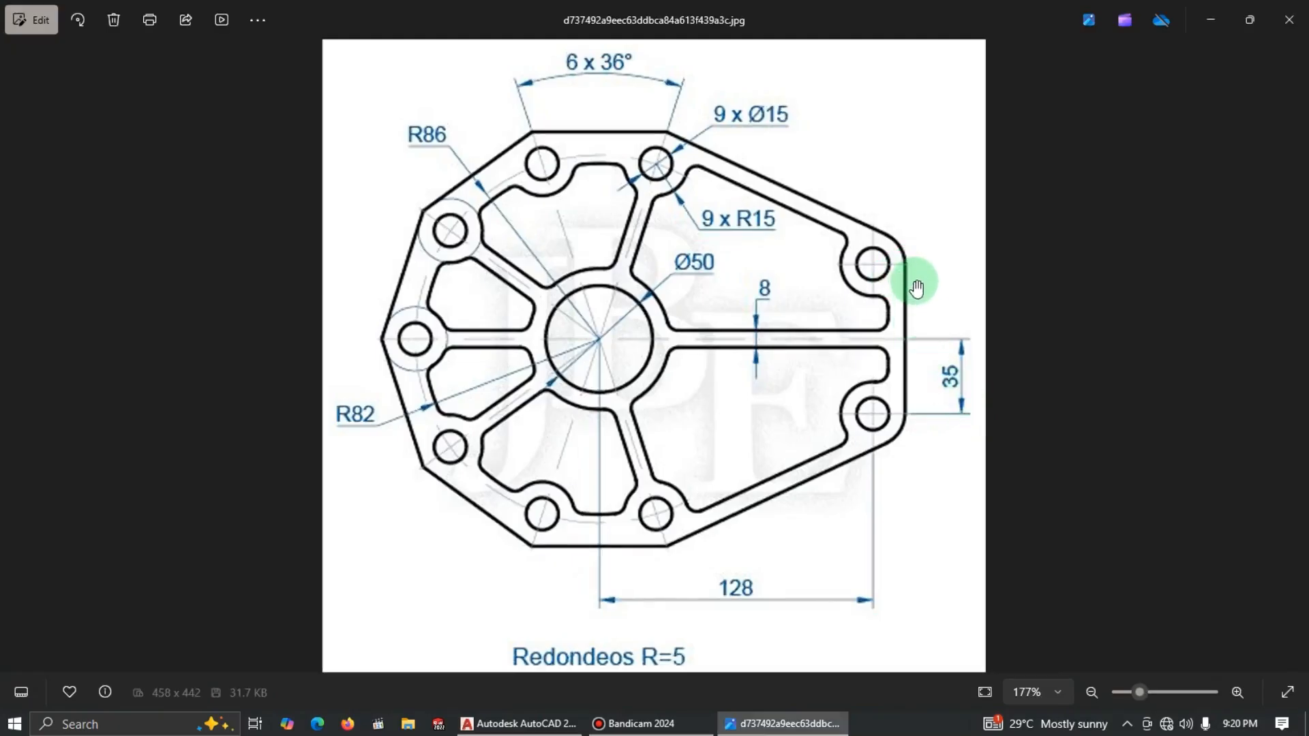
pyautogui.hotkey('alt', 'Tab')
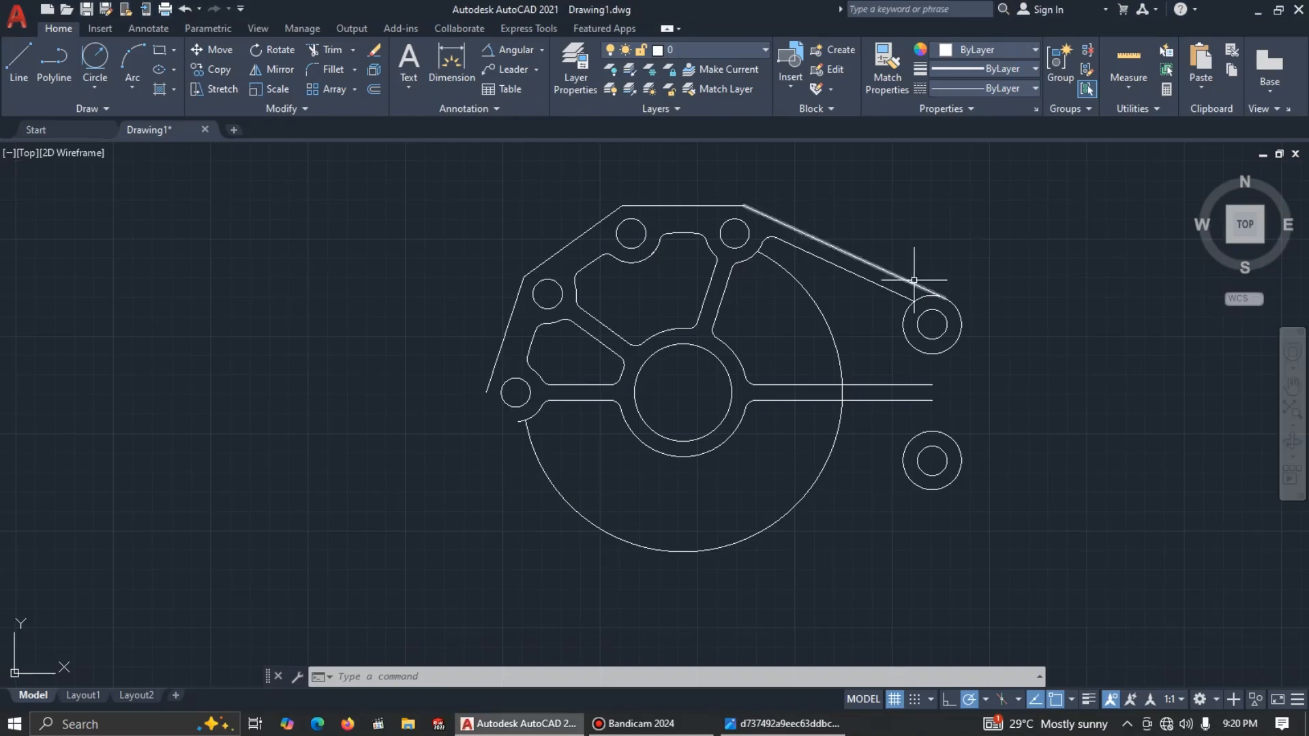
pyautogui.click(28, 63)
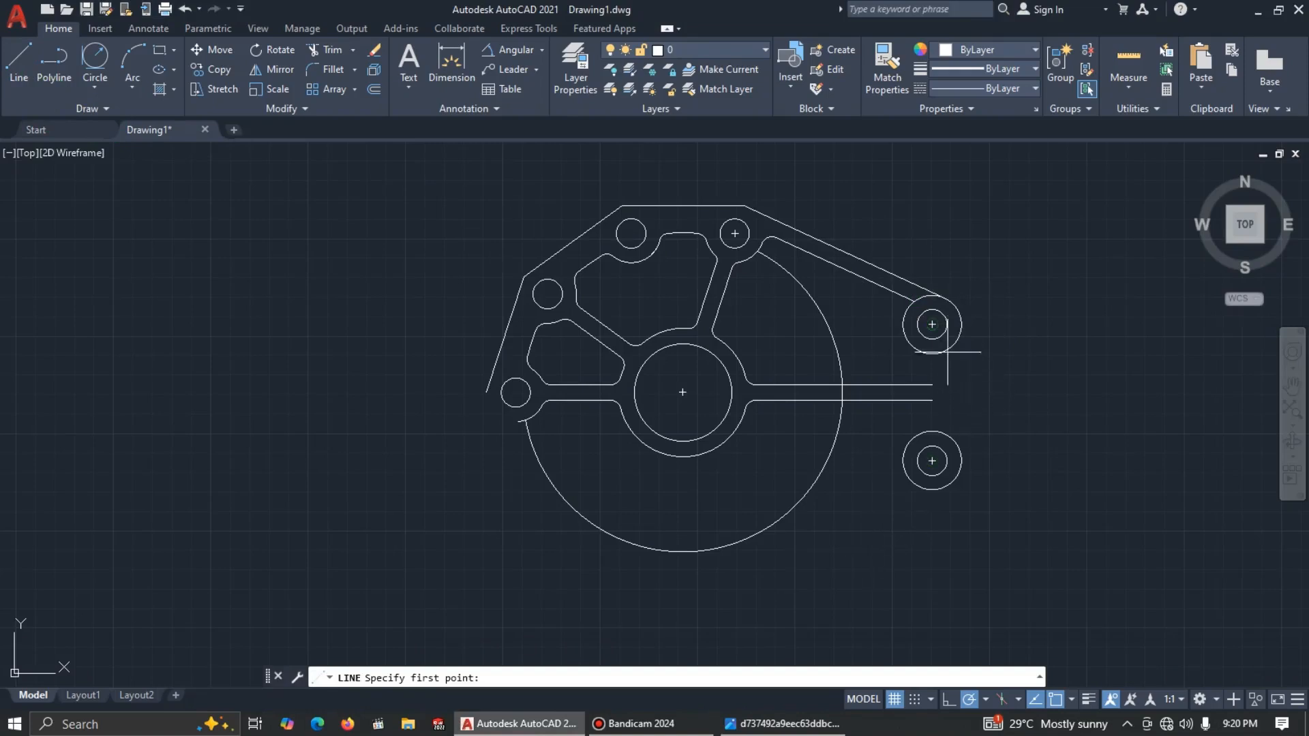
pyautogui.click(961, 459)
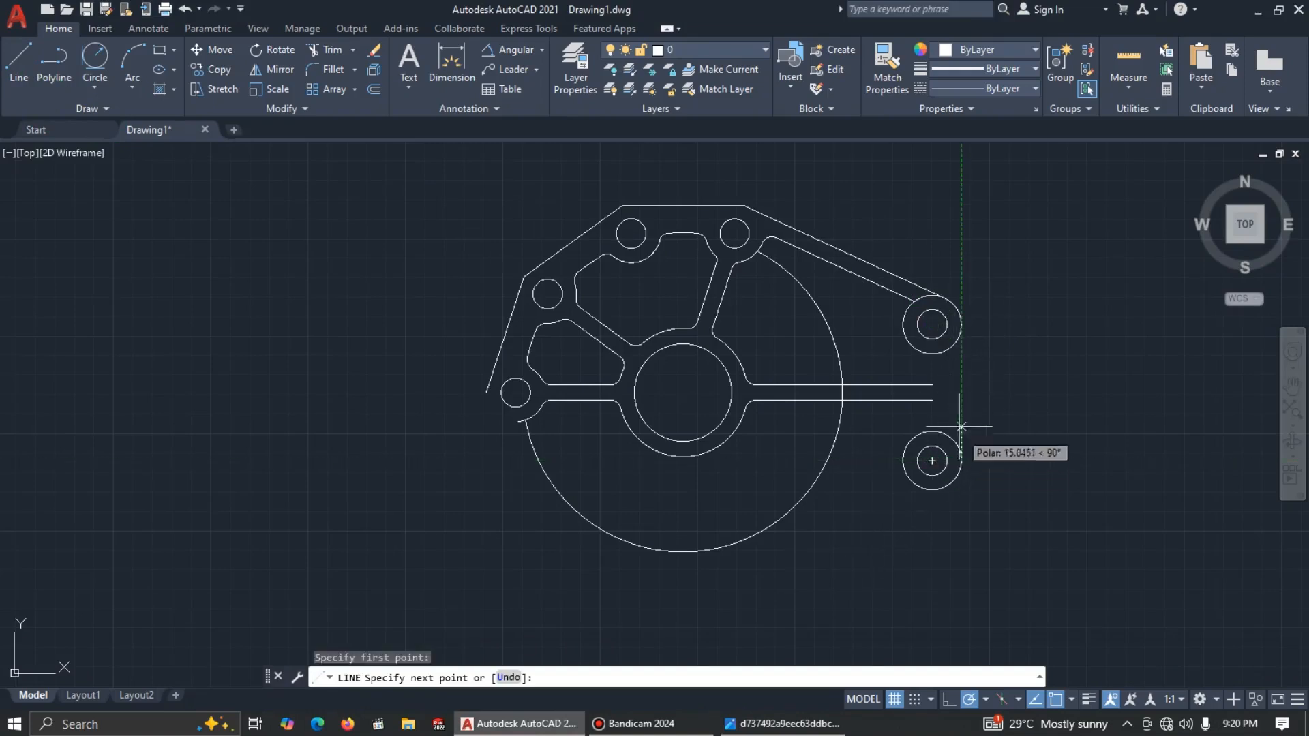
pyautogui.click(961, 324)
pyautogui.press('Escape')
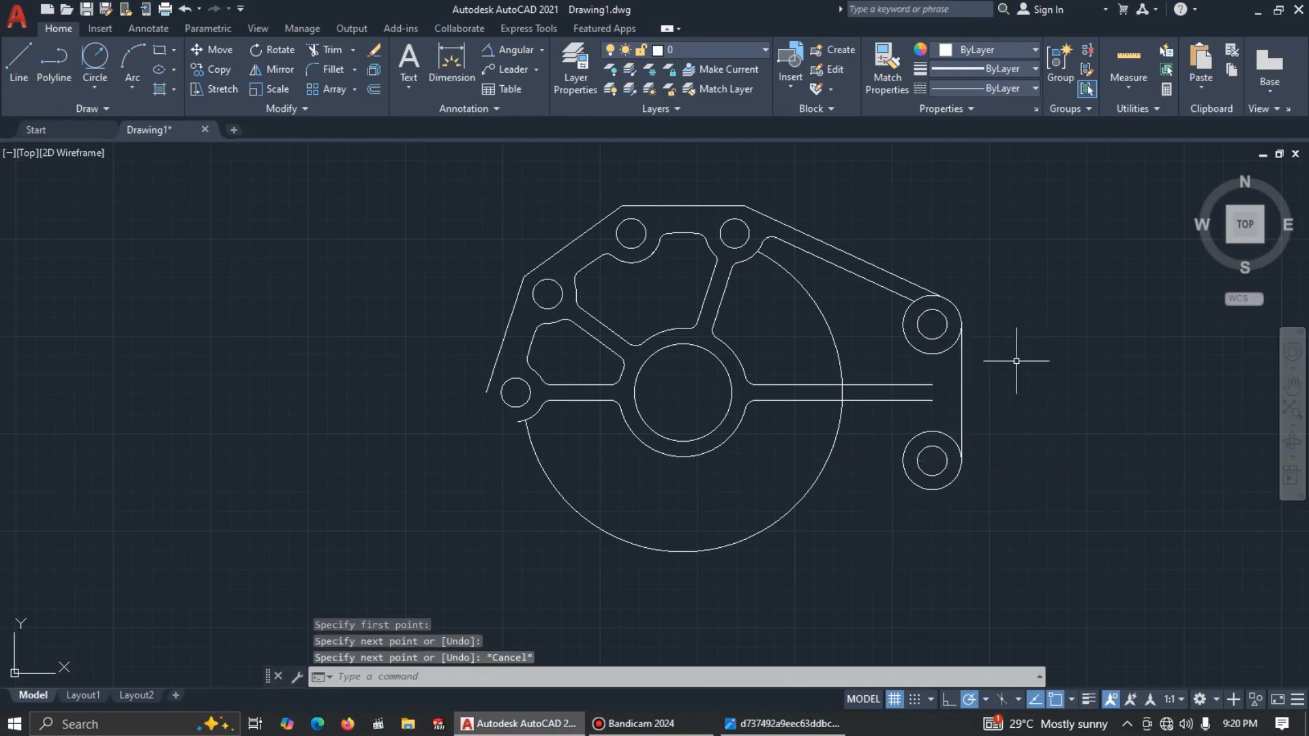
# Step: Check the reference image and offset the vertical edge line beside the right-hand bosses inward by 8
pyautogui.hotkey('alt', 'Tab')
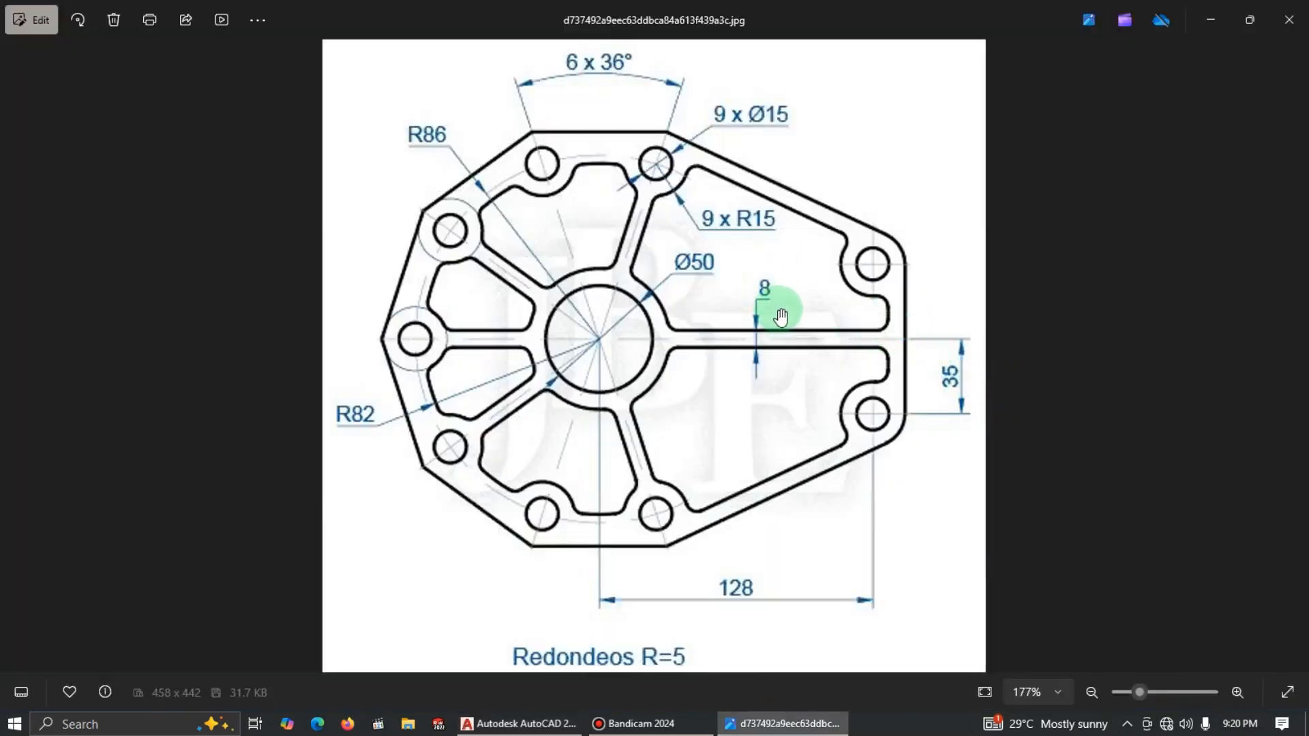
pyautogui.hotkey('alt', 'Tab')
pyautogui.click(993, 375)
pyautogui.click(958, 374)
pyautogui.click(374, 90)
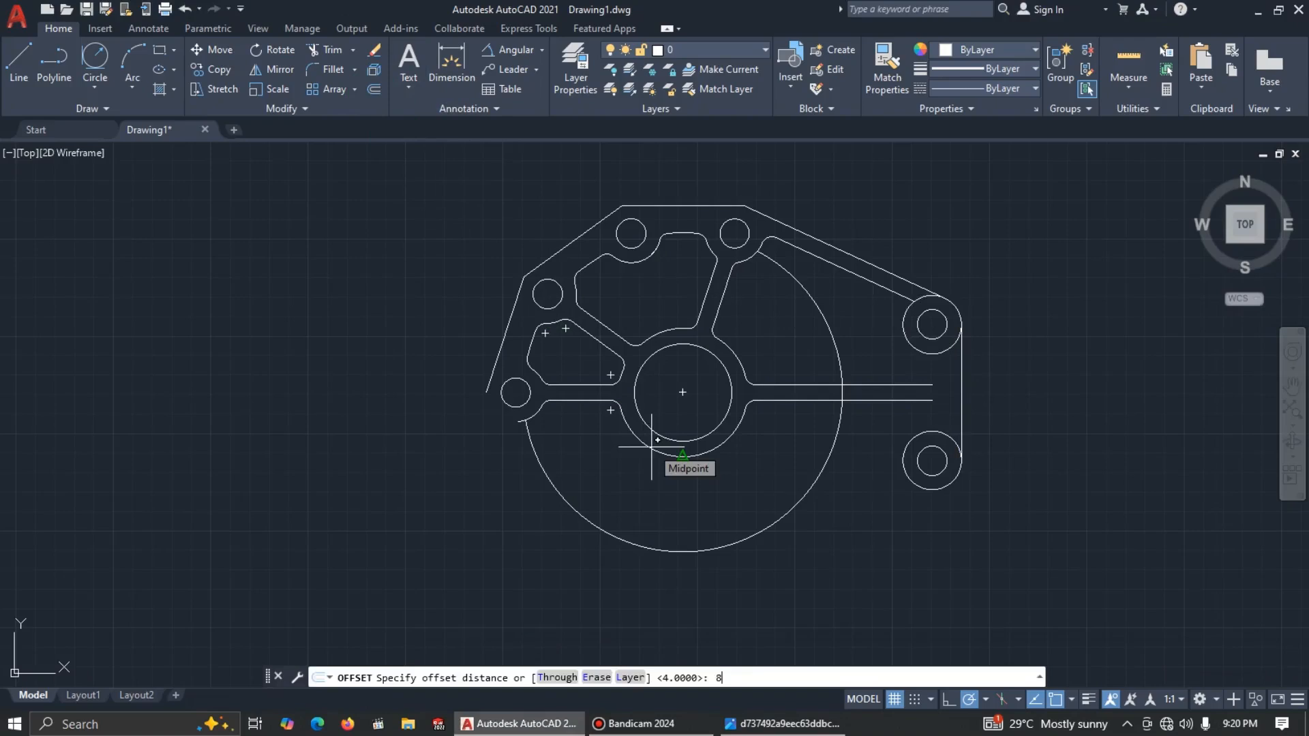
pyautogui.write('8')
pyautogui.press('Return')
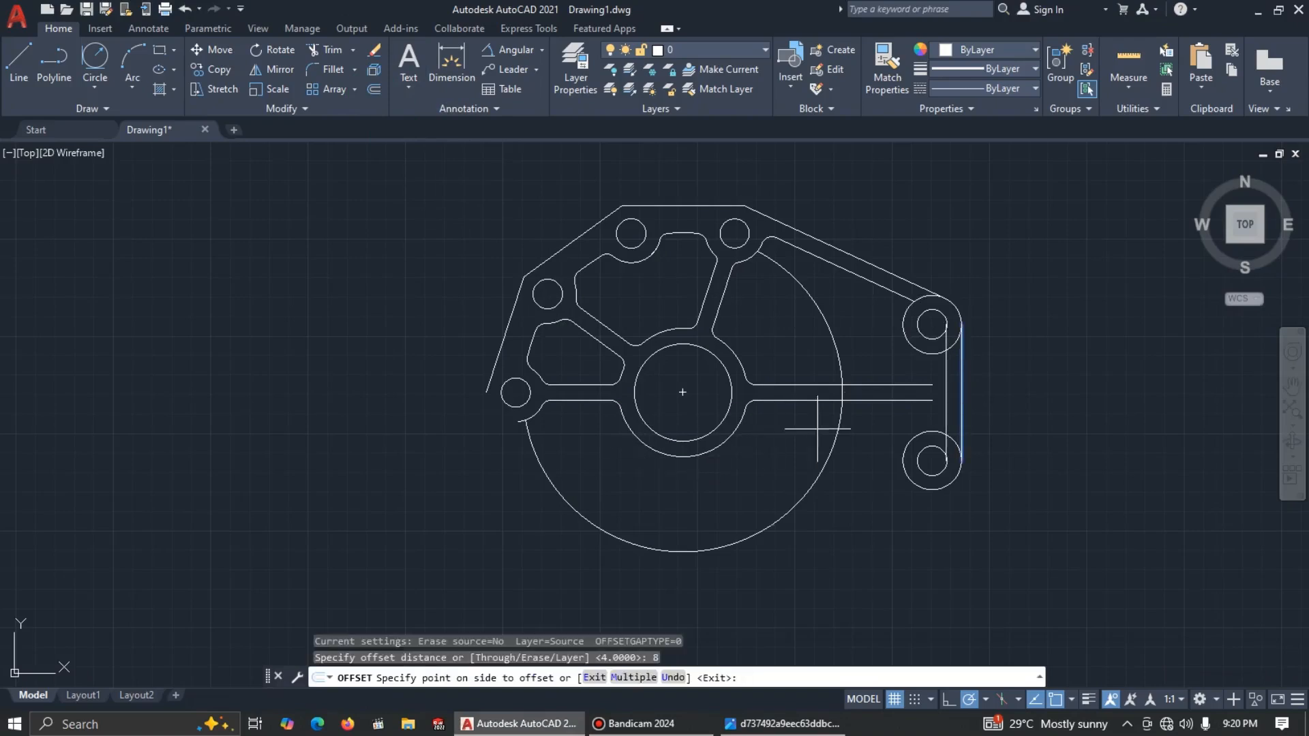
pyautogui.click(860, 419)
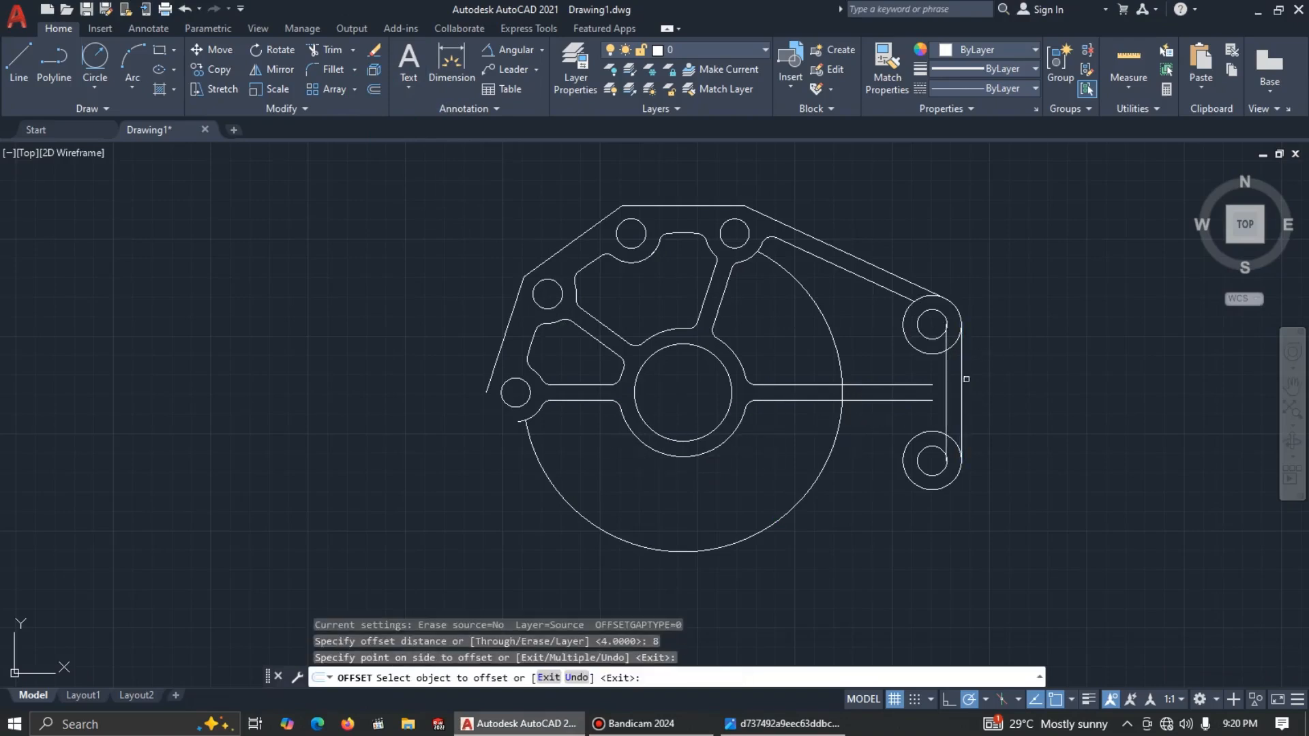
pyautogui.hotkey('alt', 'Tab')
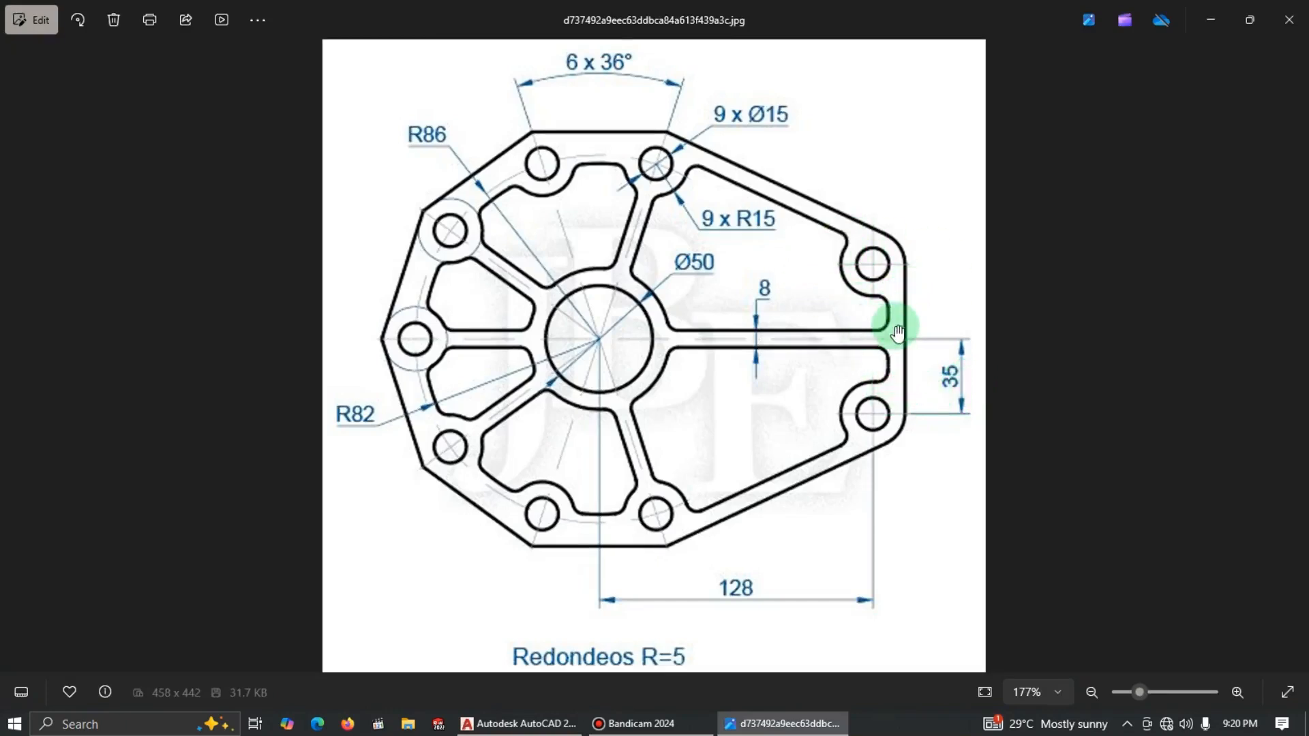
pyautogui.hotkey('alt', 'Tab')
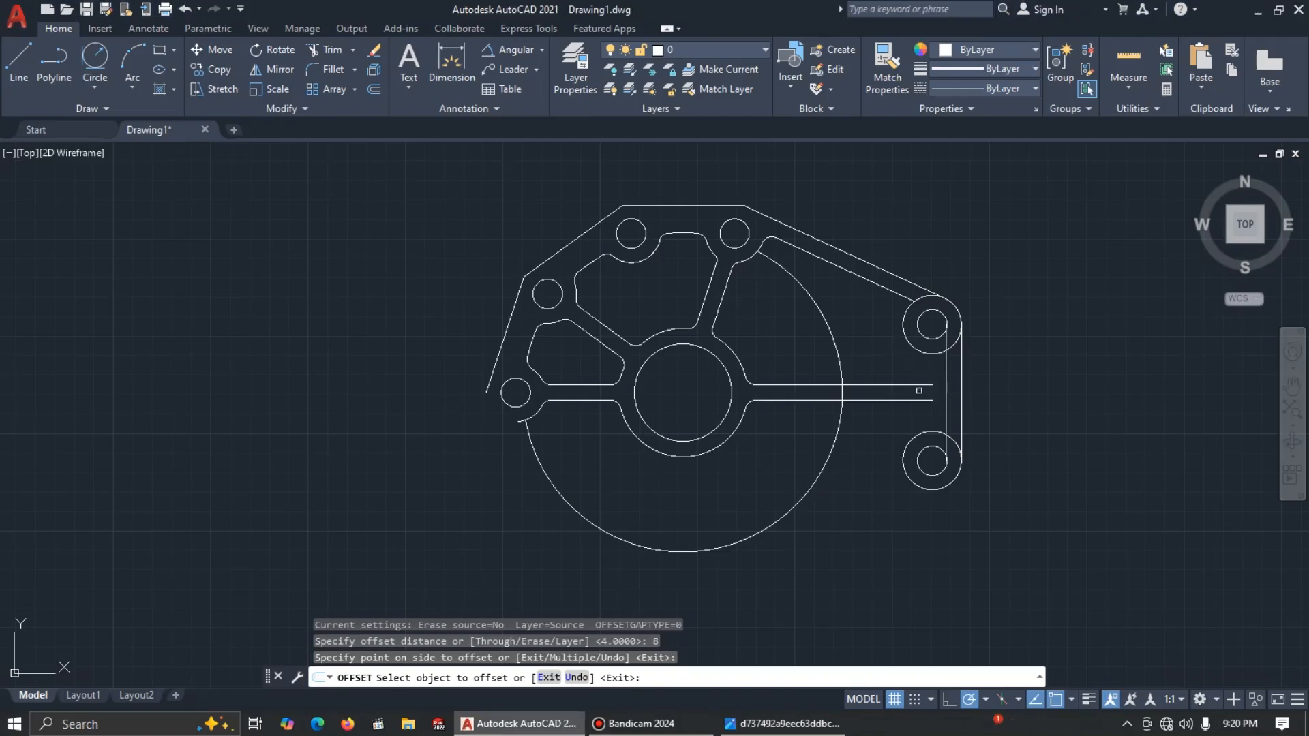
pyautogui.press('Escape')
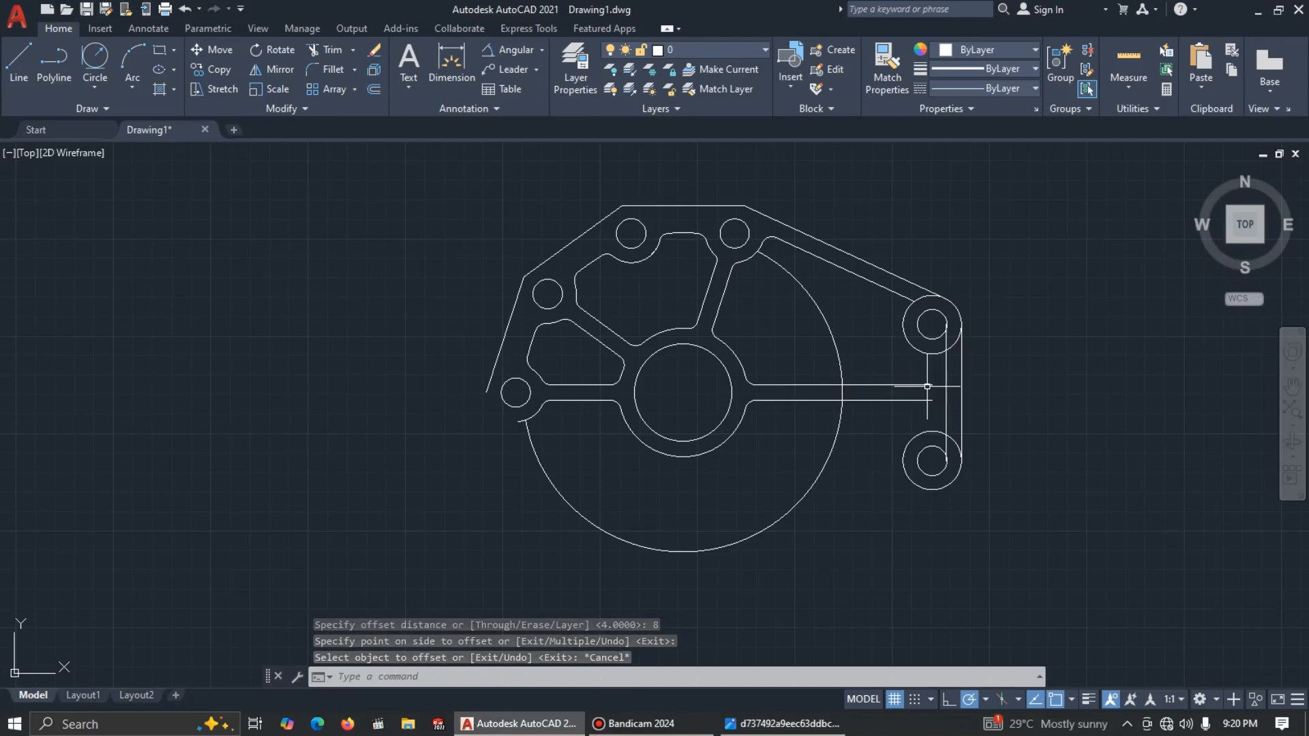
# Step: Stretch the outer ends of both horizontal spoke lines on the right to meet the inner vertical line
pyautogui.click(910, 386)
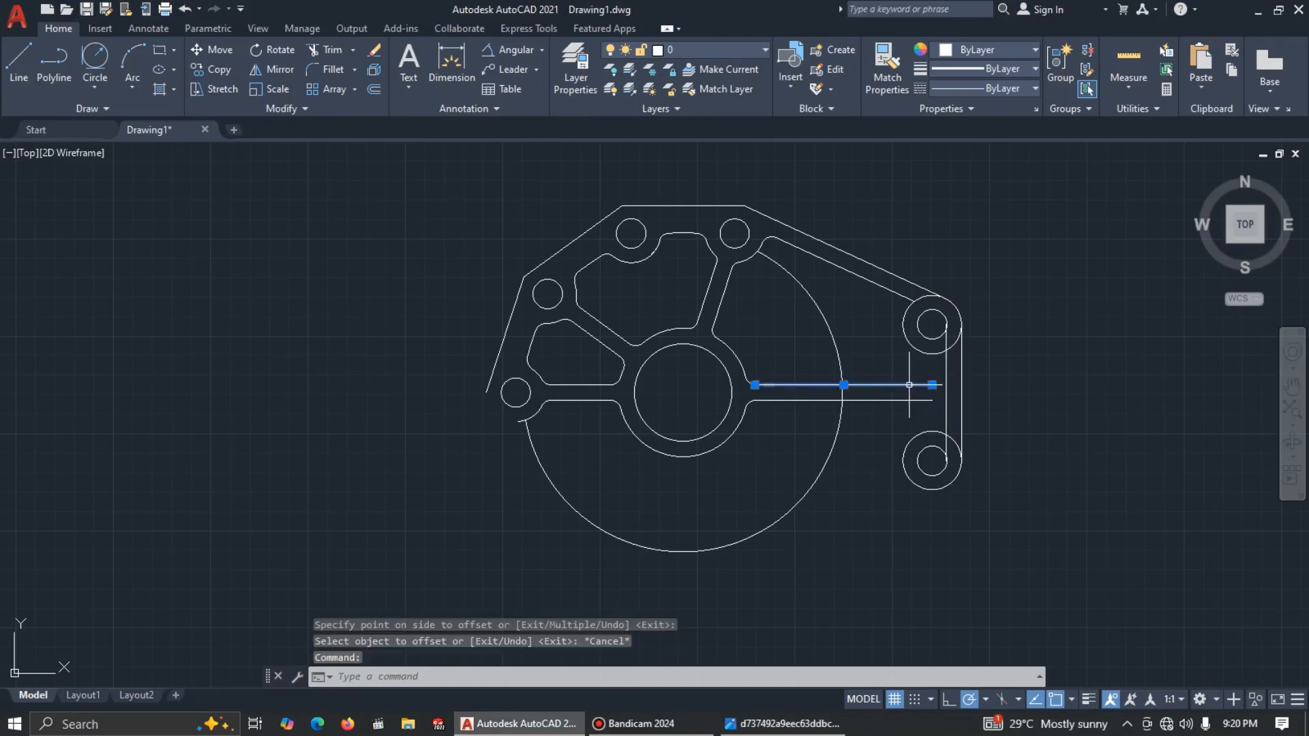
pyautogui.scroll(3, 938, 384)
pyautogui.click(912, 387)
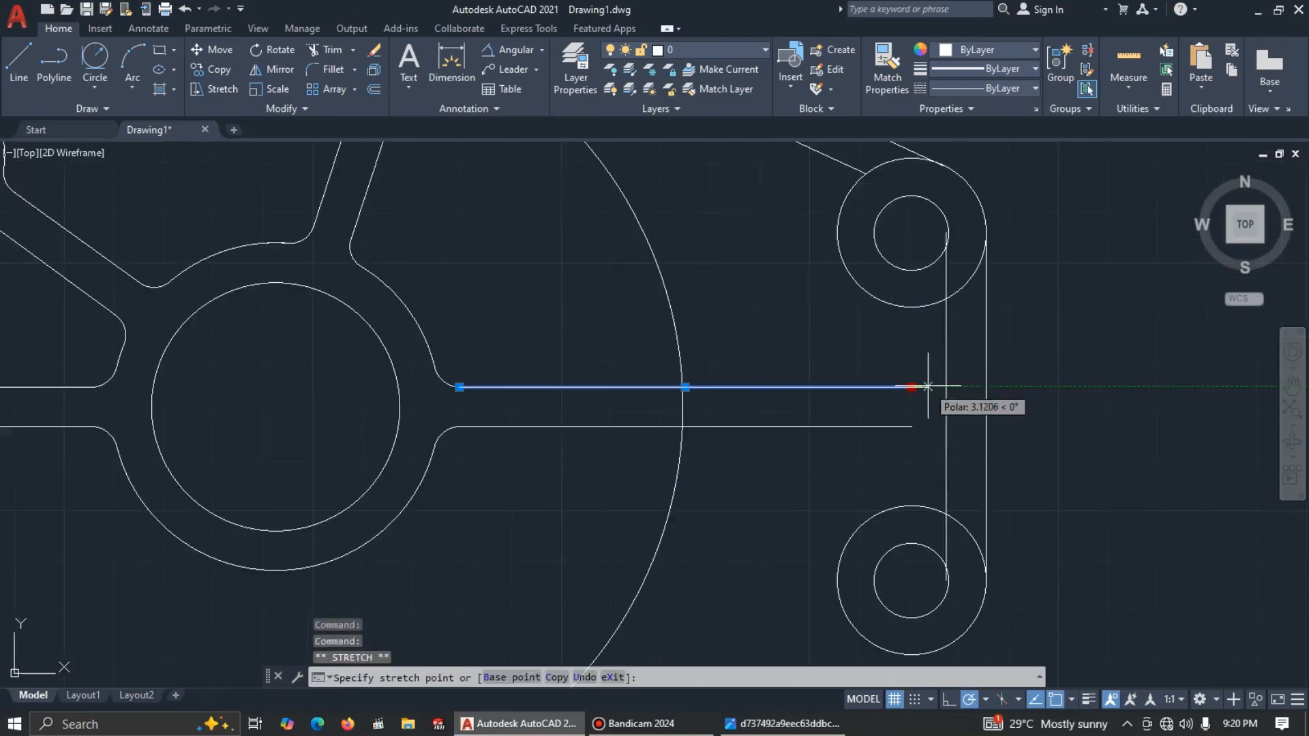
pyautogui.click(946, 387)
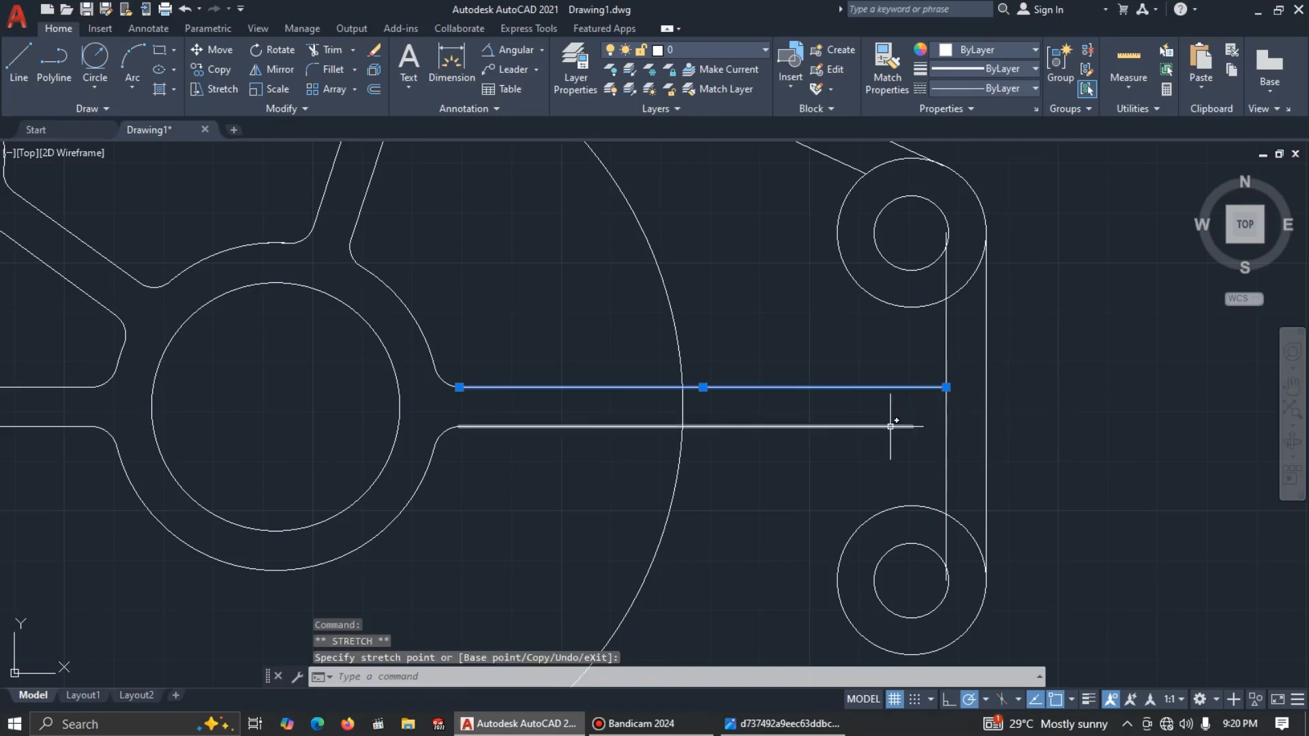
pyautogui.click(912, 427)
pyautogui.click(912, 427)
pyautogui.click(946, 426)
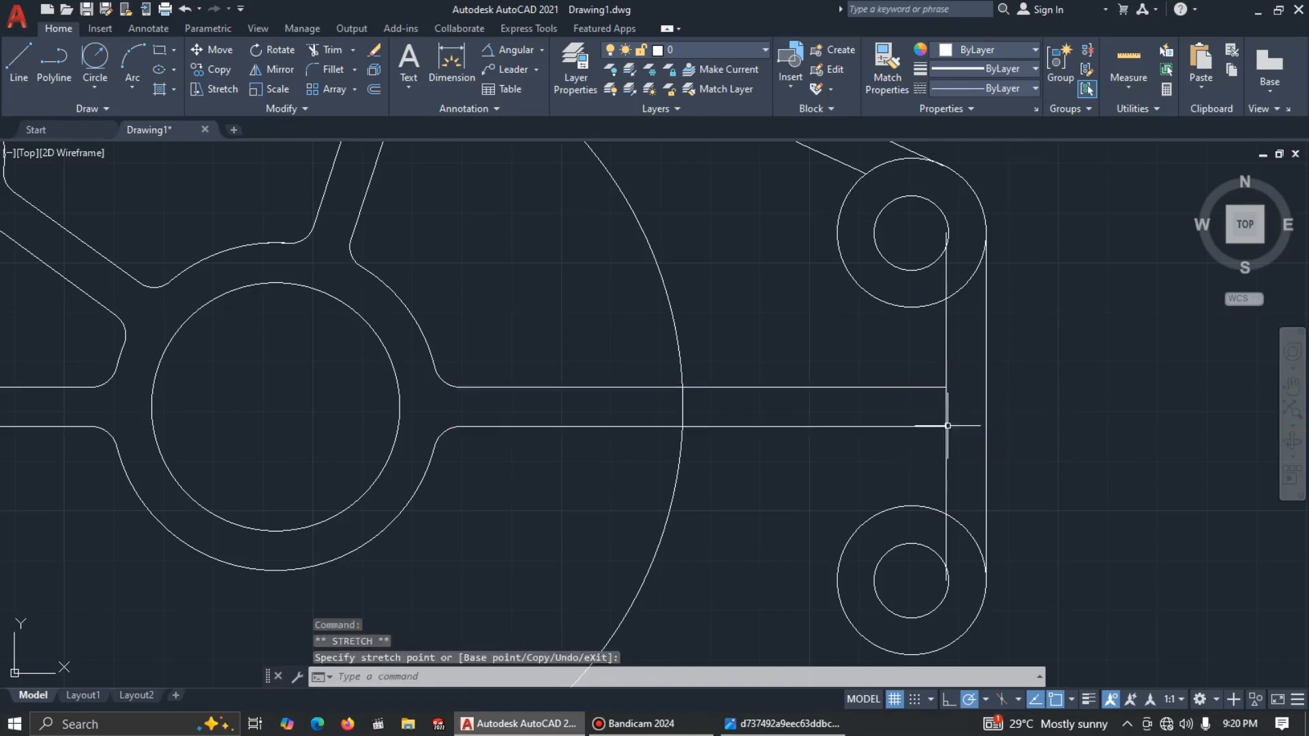
pyautogui.press('Escape')
# Step: Check the reference image and draw two radius 5 circles, each tangent to a right-hand horizontal spoke line and the inner vertical line
pyautogui.hotkey('alt', 'Tab')
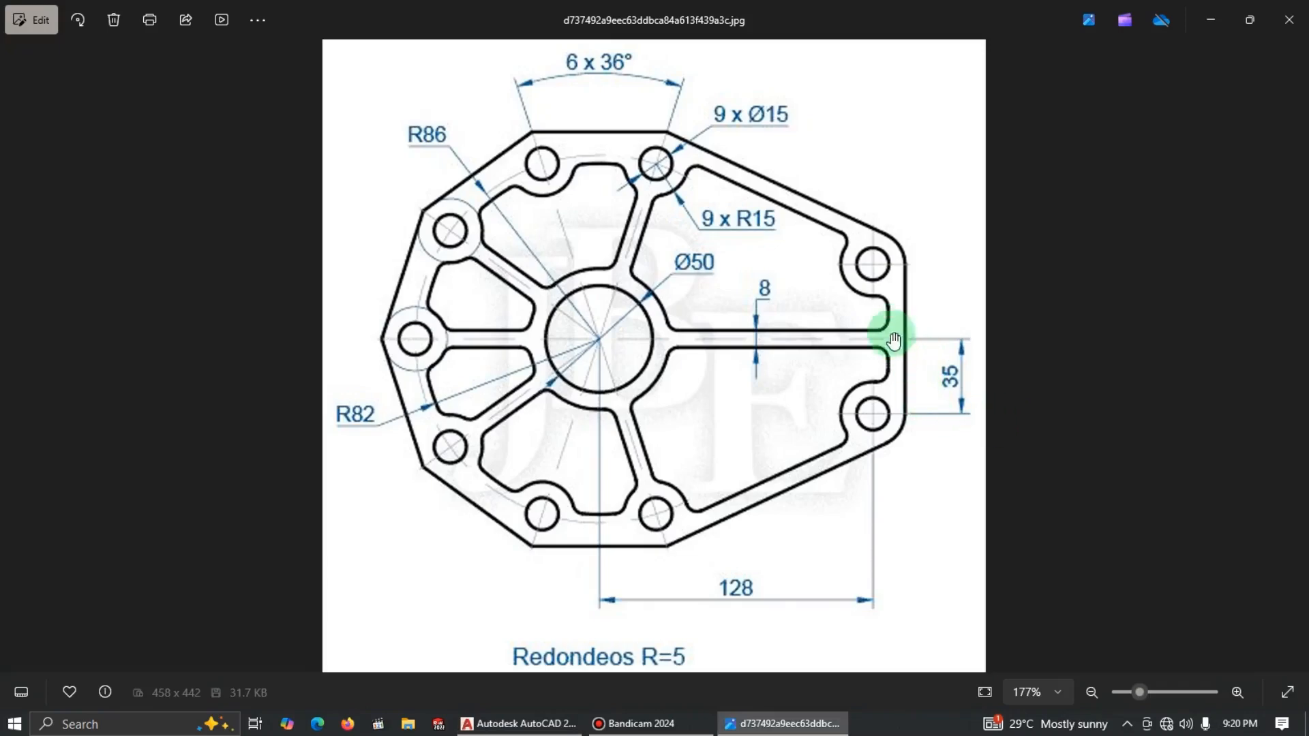
pyautogui.hotkey('alt', 'Tab')
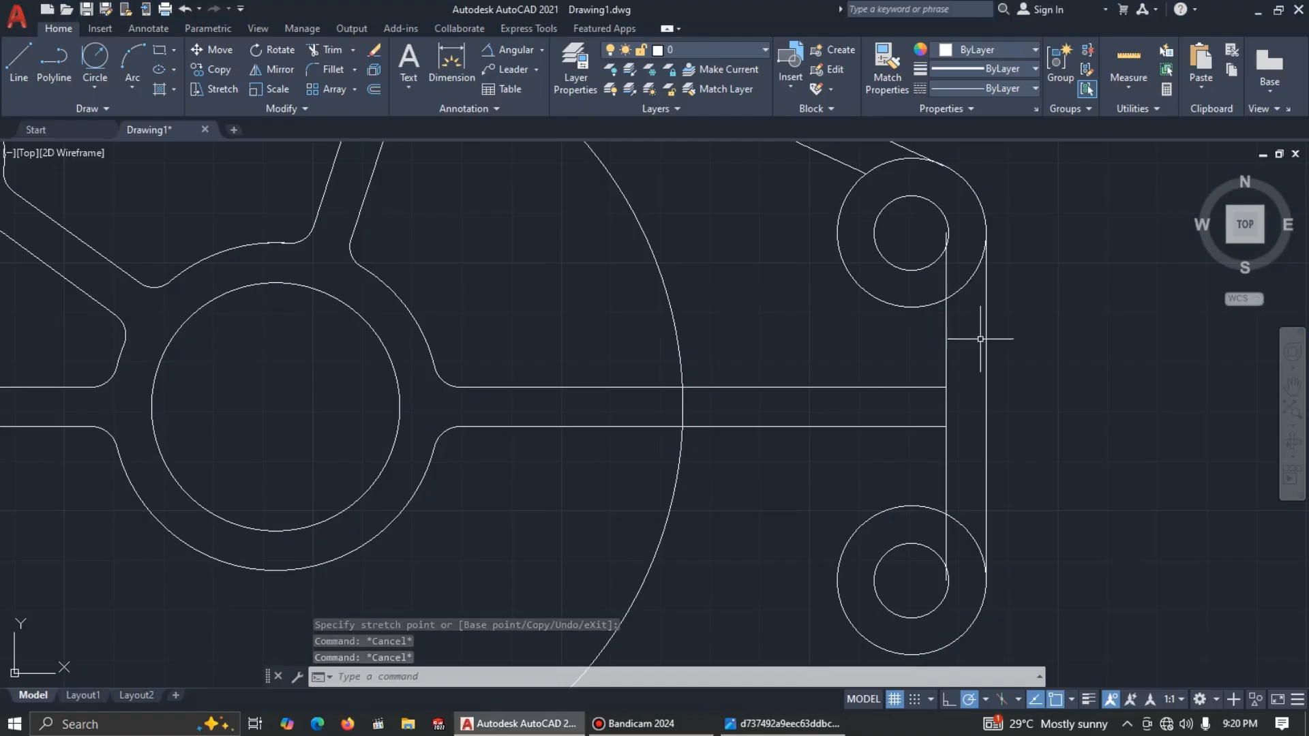
pyautogui.click(94, 60)
pyautogui.click(886, 384)
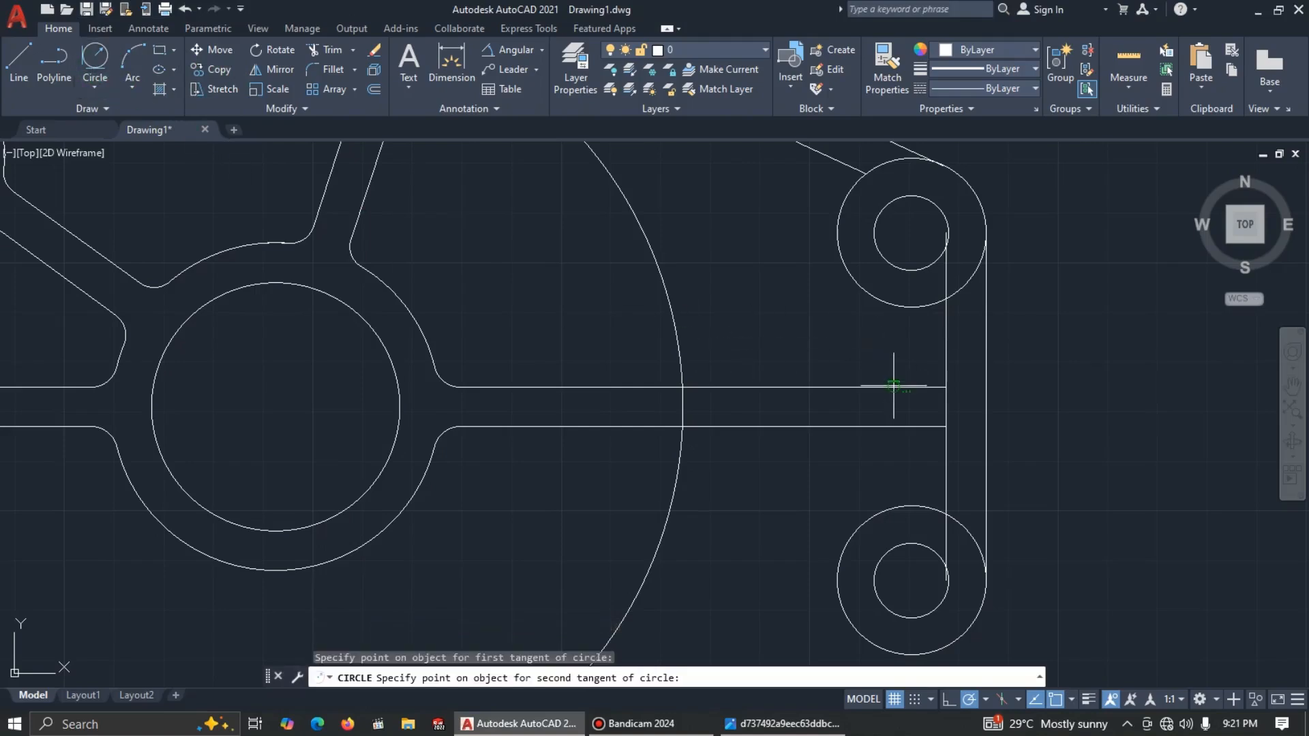
pyautogui.click(944, 341)
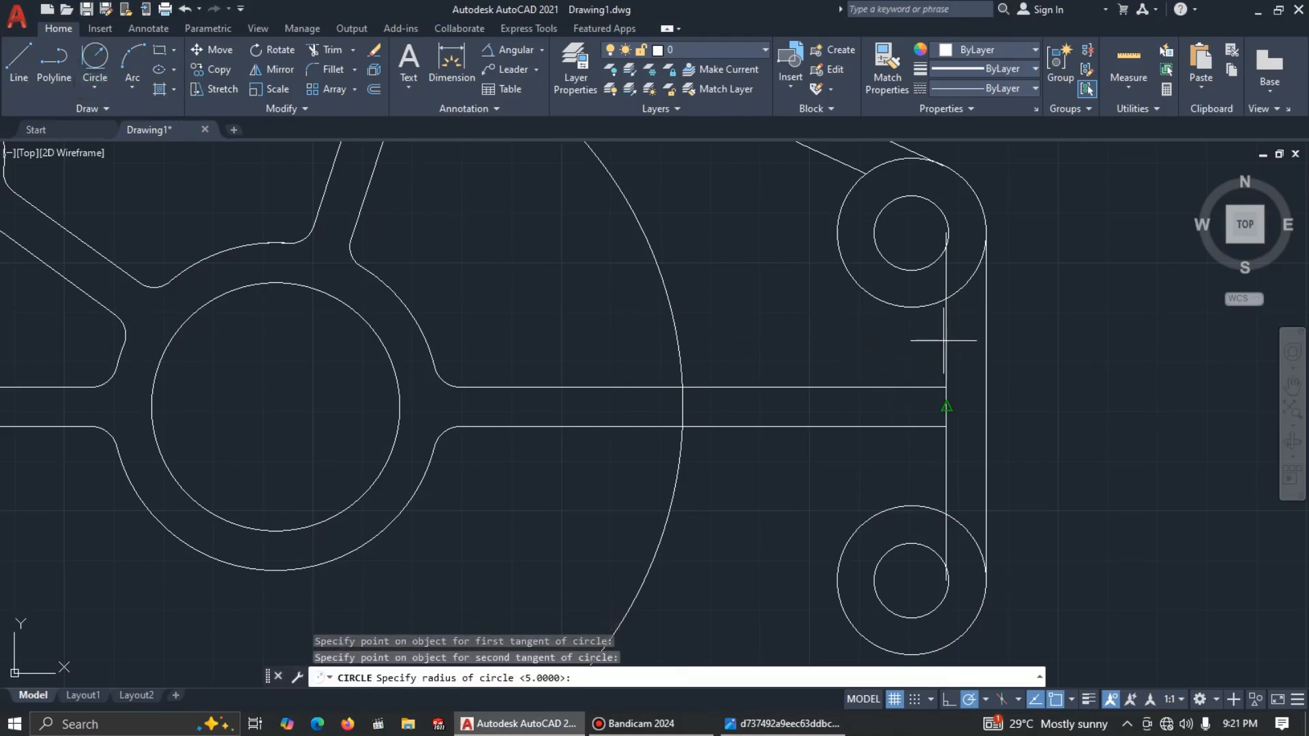
pyautogui.press('Return')
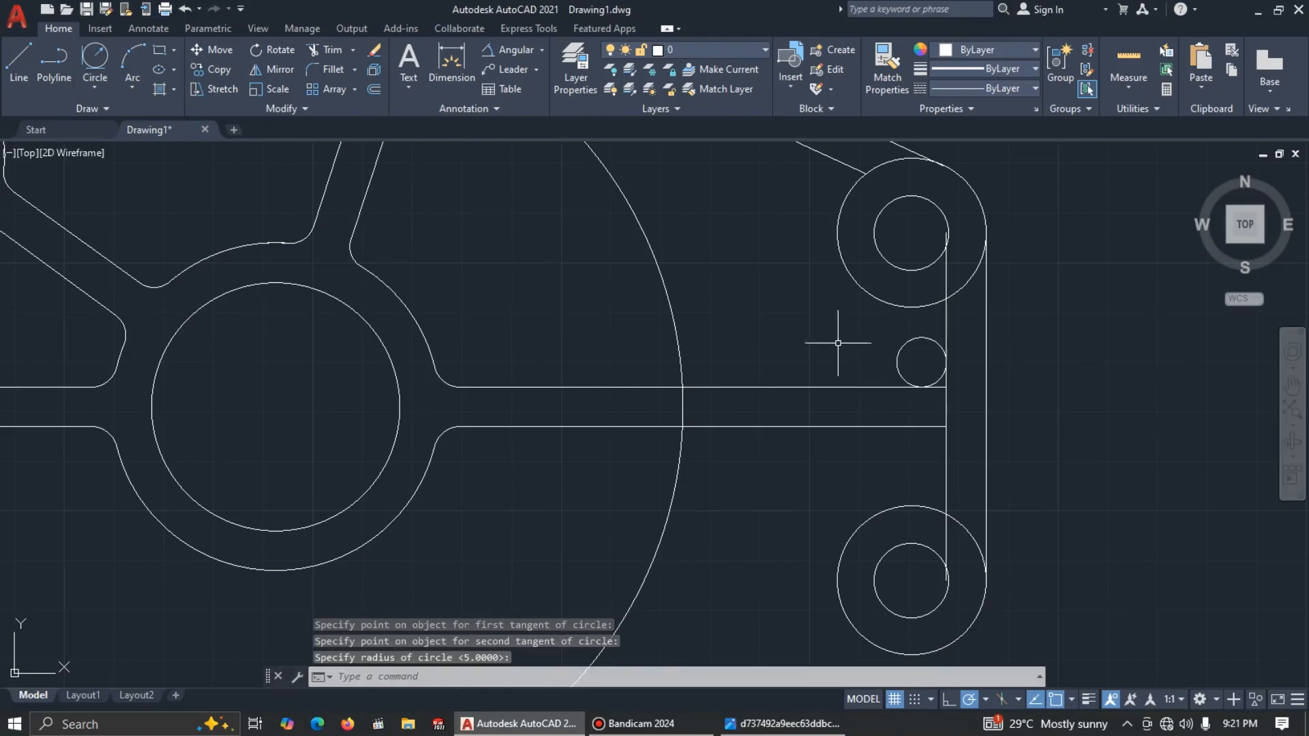
pyautogui.click(102, 58)
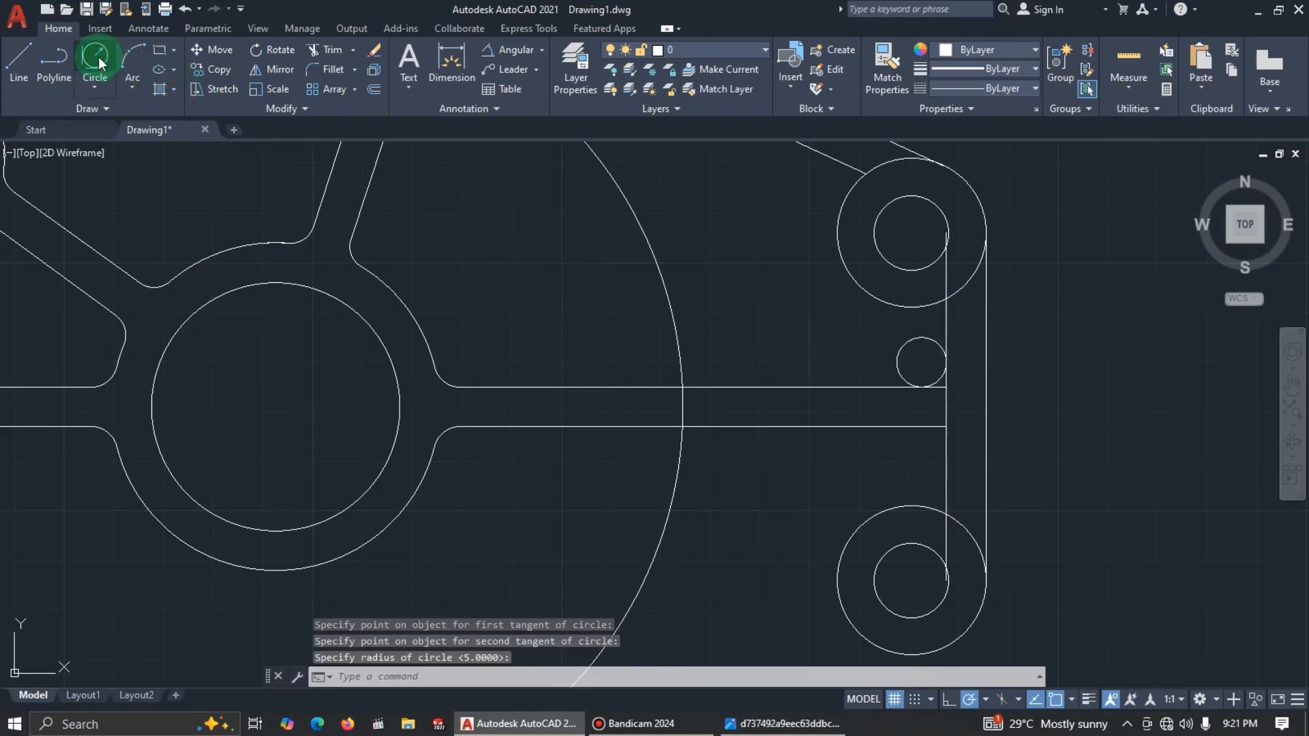
pyautogui.click(907, 427)
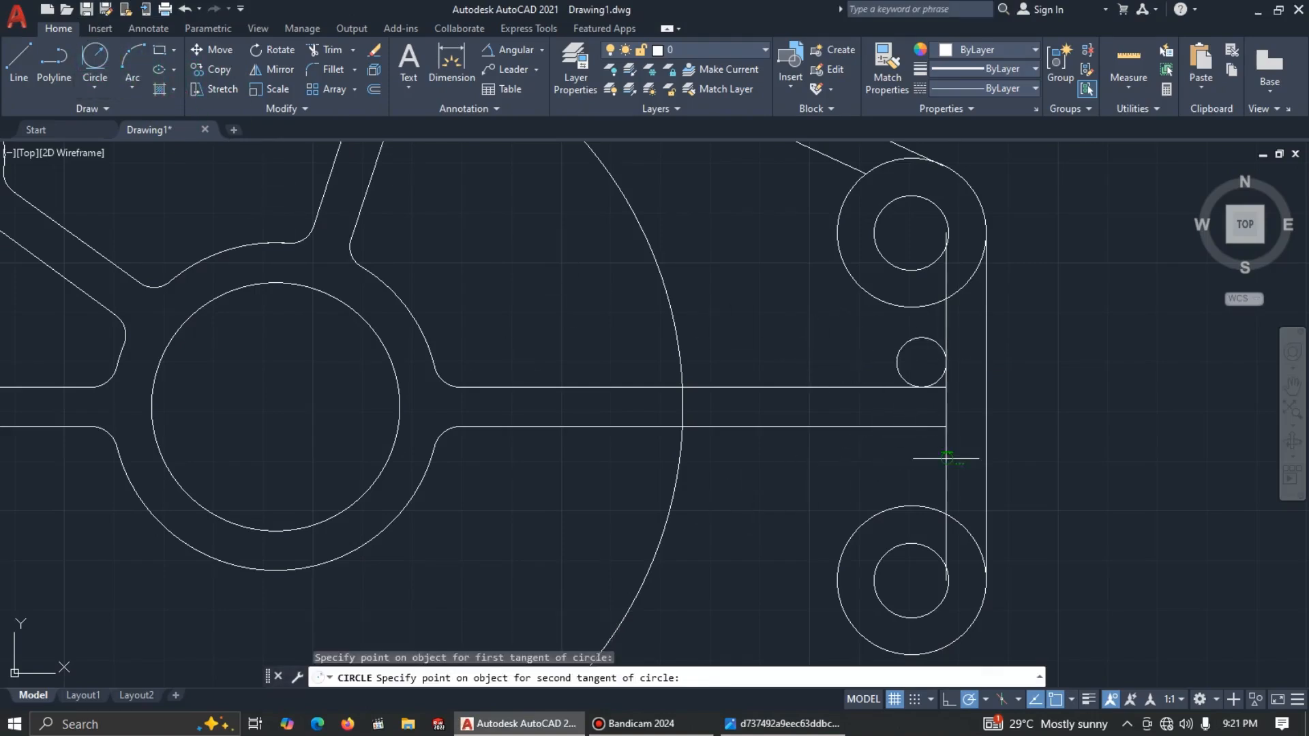
pyautogui.click(946, 458)
pyautogui.press('Return')
# Step: Trim both tangent circles to corner fillets and remove the surplus line ends where the horizontal spoke meets the inner vertical line
pyautogui.write('tr')
pyautogui.press('Return')
pyautogui.moveTo(884, 440)
pyautogui.mouseDown()
pyautogui.moveTo(926, 452)
pyautogui.moveTo(862, 472)
pyautogui.mouseUp()
pyautogui.moveTo(893, 332); pyautogui.dragTo(916, 357)
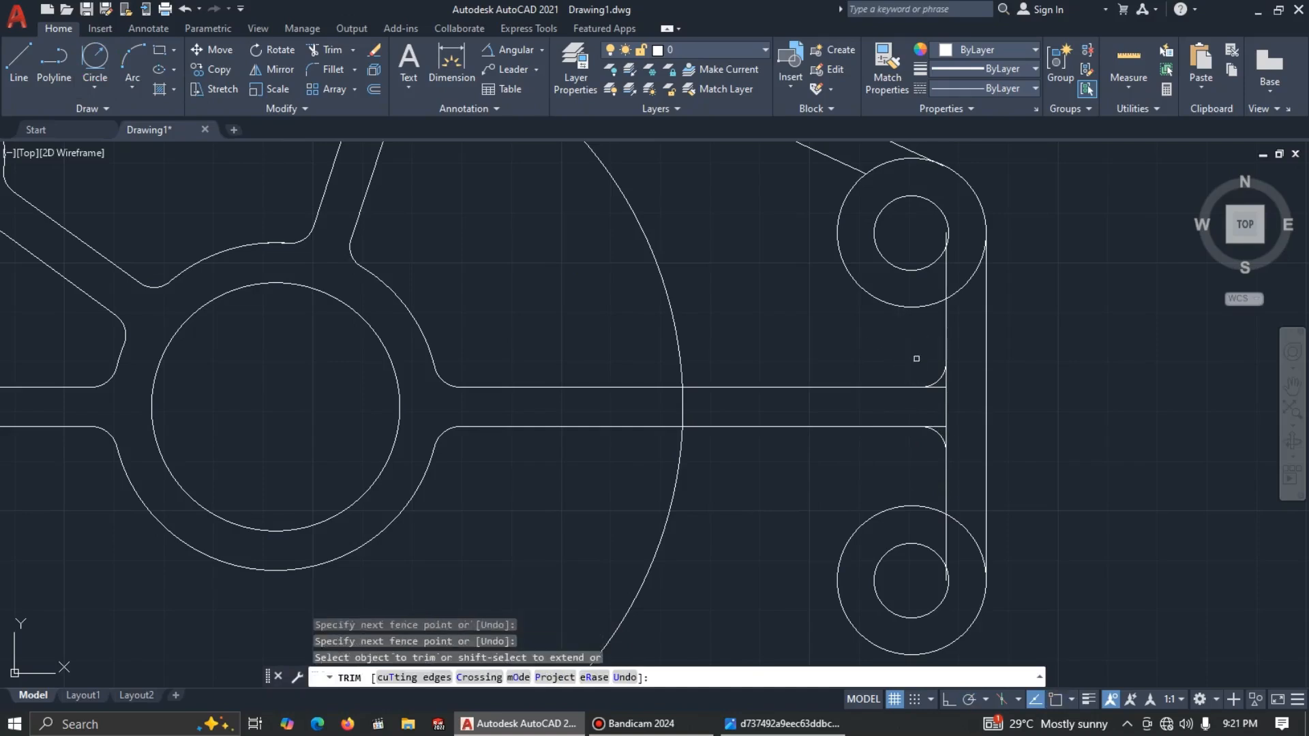
pyautogui.moveTo(930, 404)
pyautogui.mouseDown()
pyautogui.moveTo(940, 377)
pyautogui.moveTo(947, 395)
pyautogui.mouseUp()
pyautogui.click(941, 425)
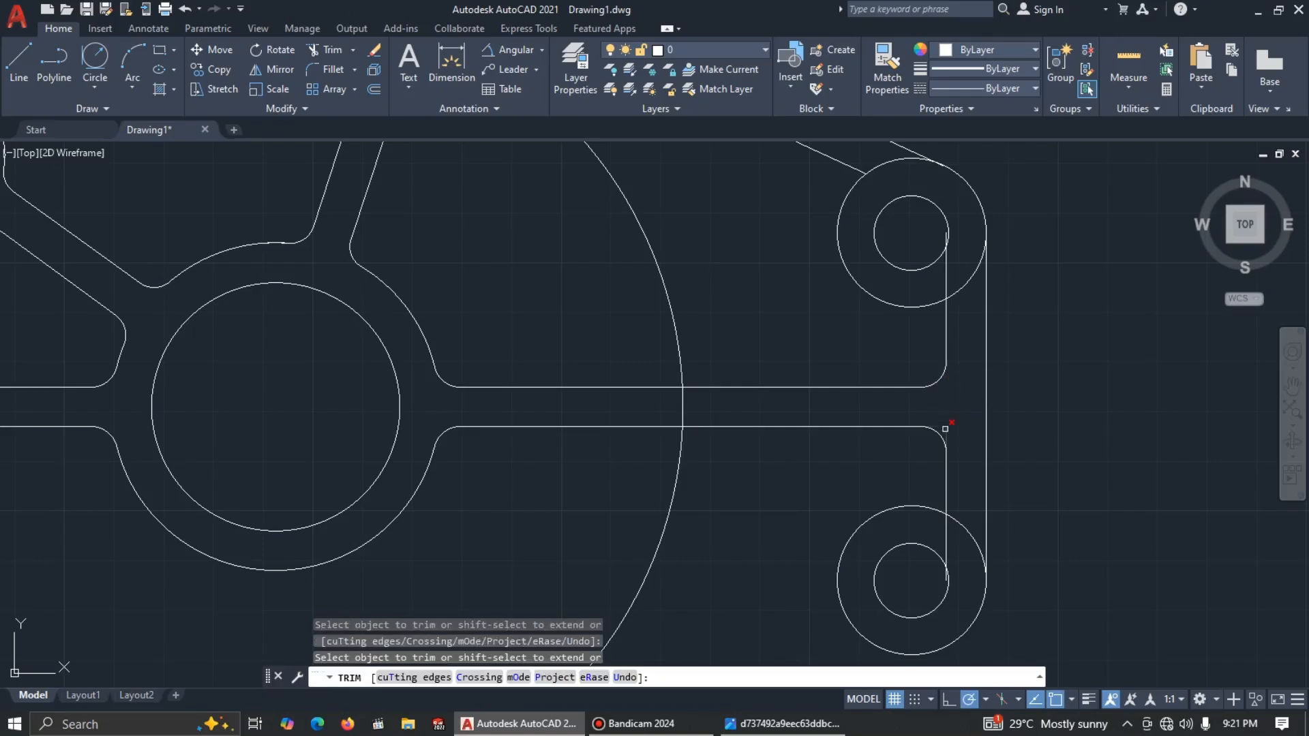
pyautogui.scroll(-2, 965, 415)
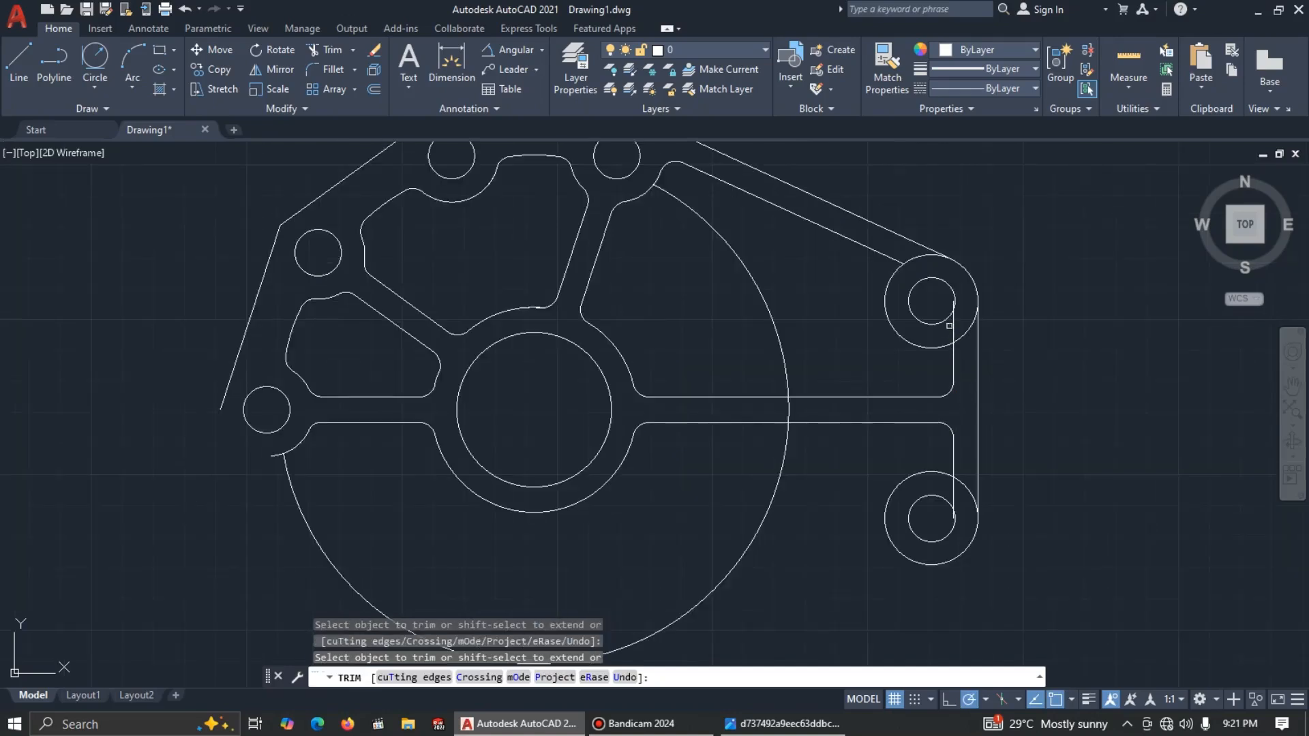
pyautogui.press('Escape')
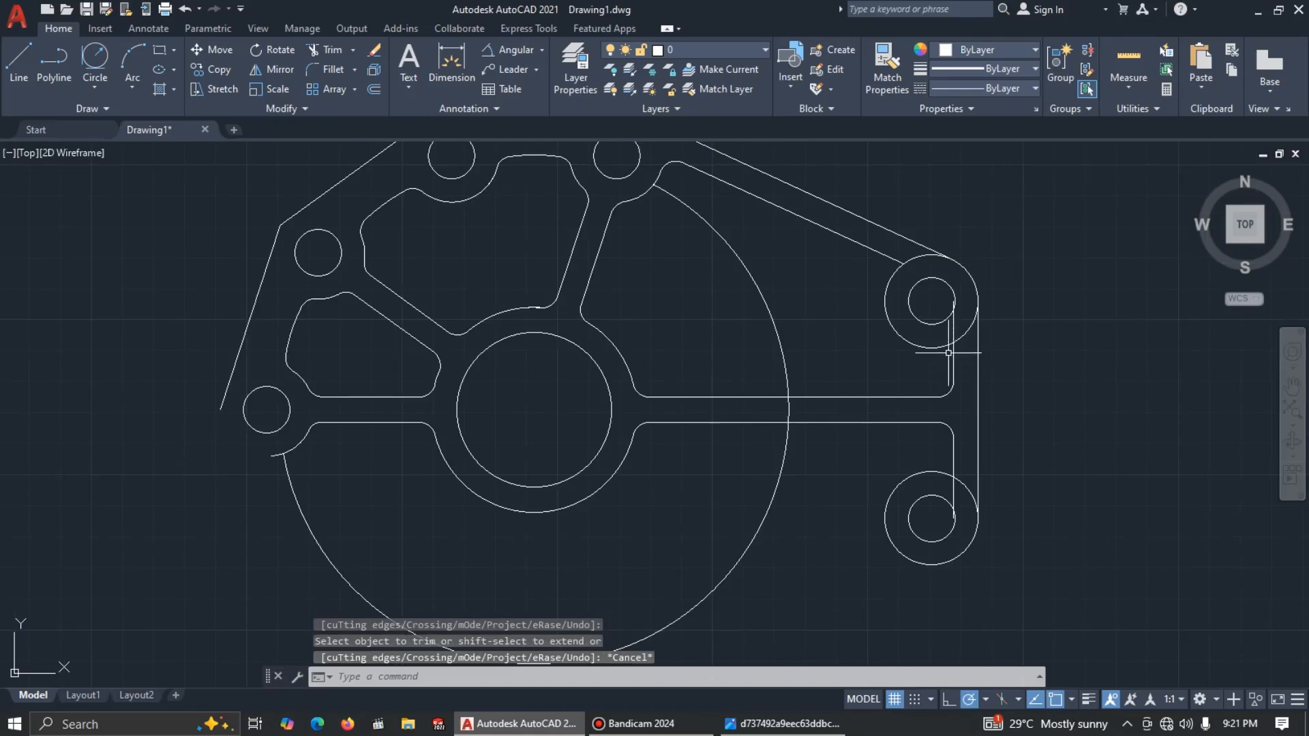
# Step: Draw two radius 5 circles, each tangent to a right-hand boss's outer circle and the inner vertical line
pyautogui.scroll(3, 951, 348)
pyautogui.click(110, 71)
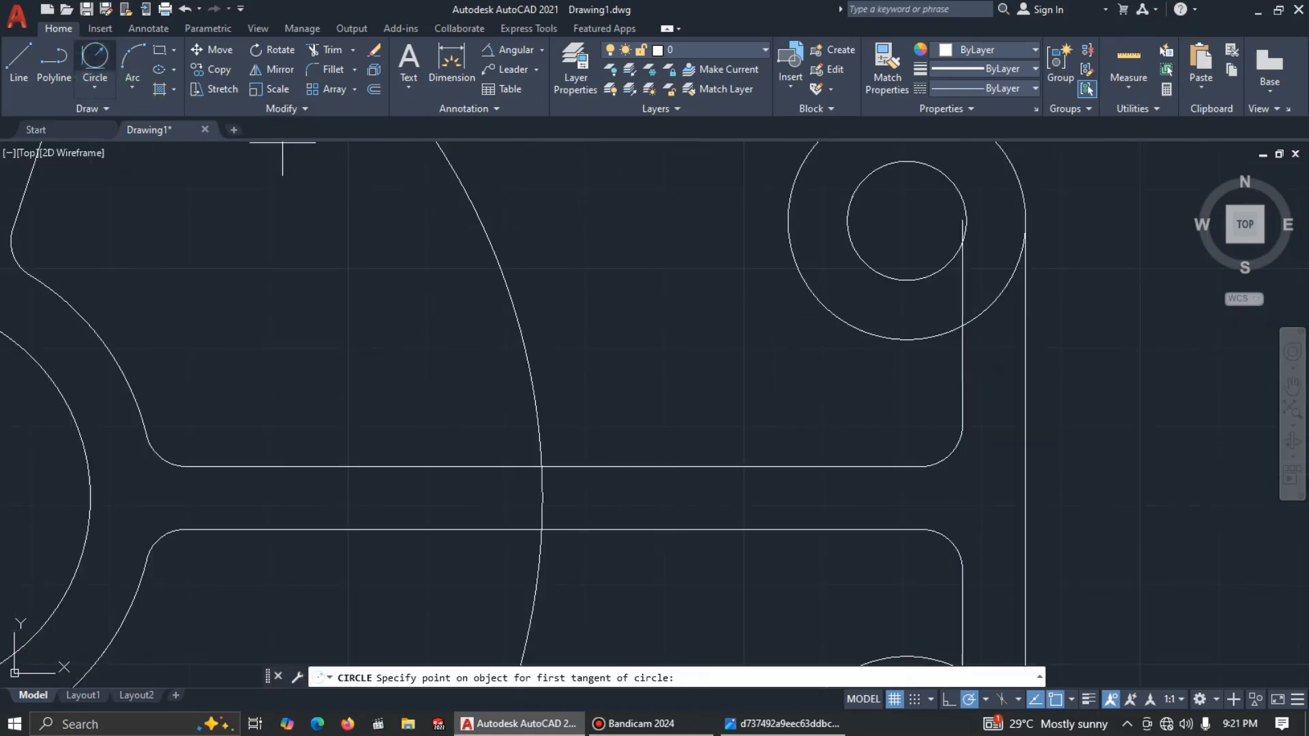
pyautogui.click(928, 339)
pyautogui.click(963, 360)
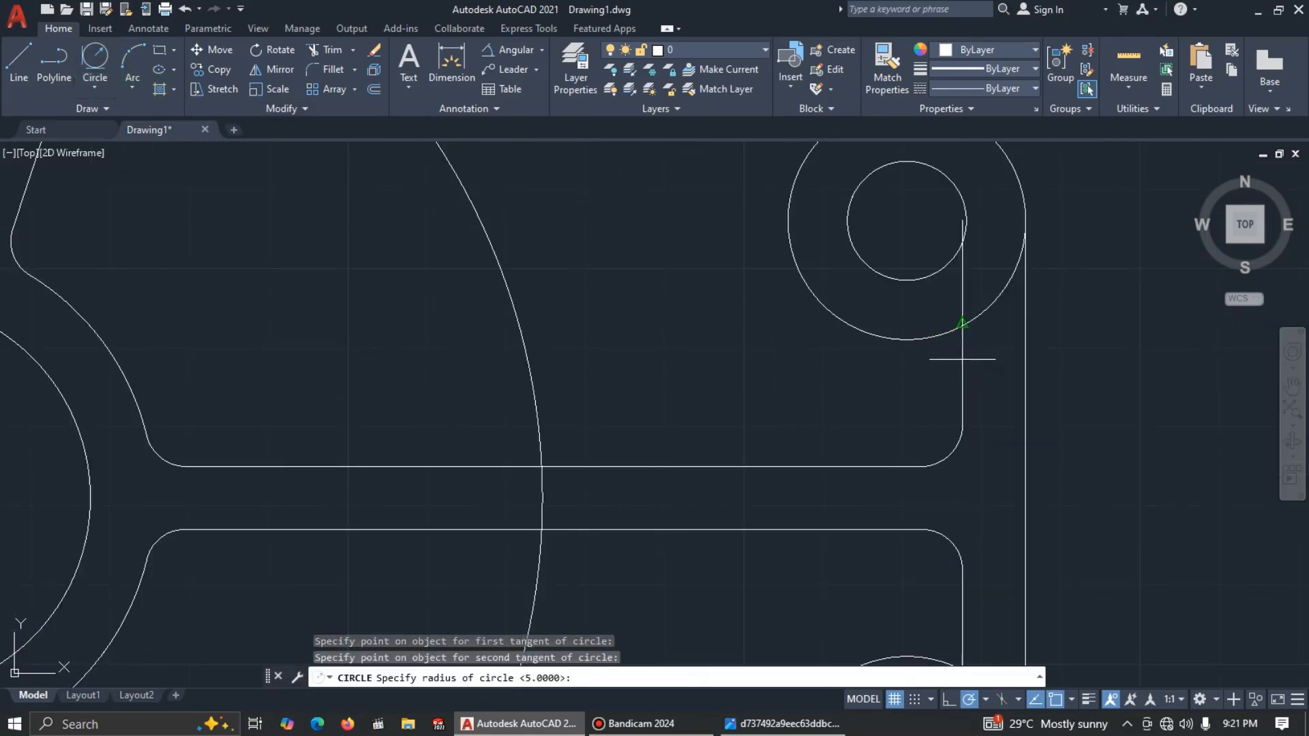
pyautogui.press('Return')
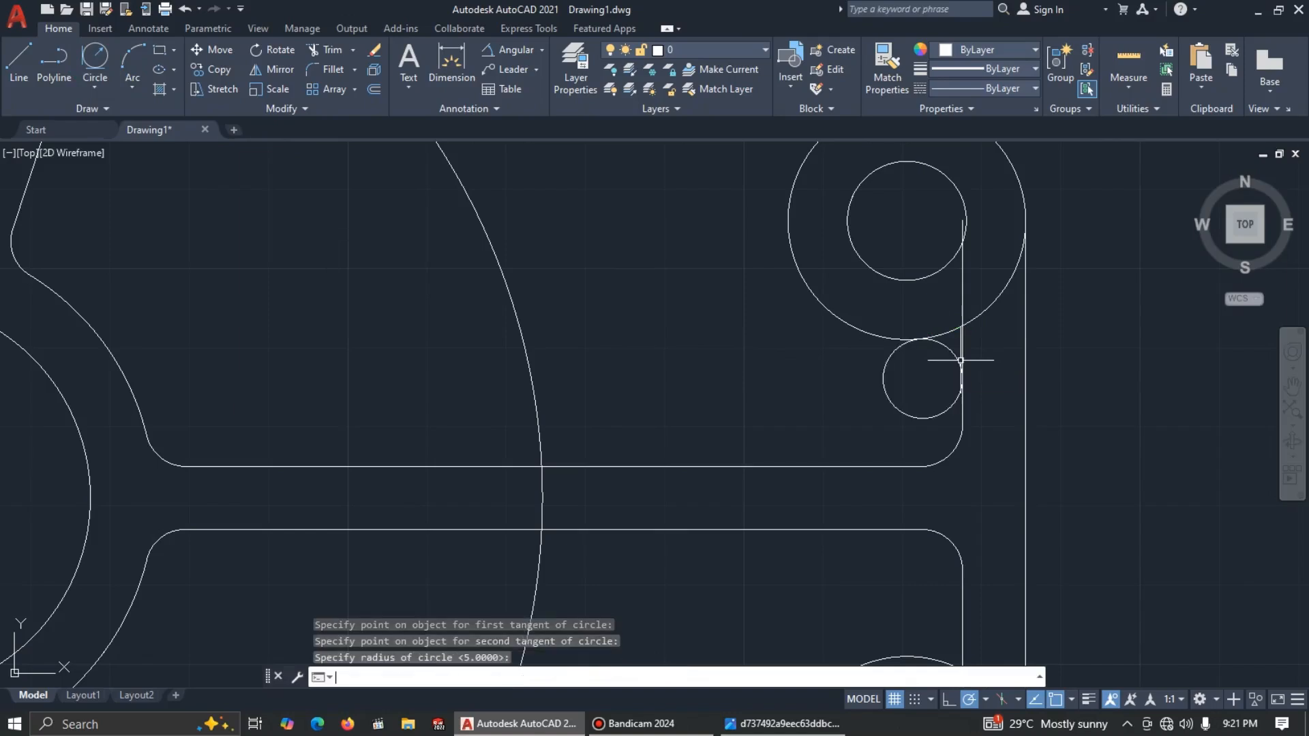
pyautogui.scroll(-2, 962, 360)
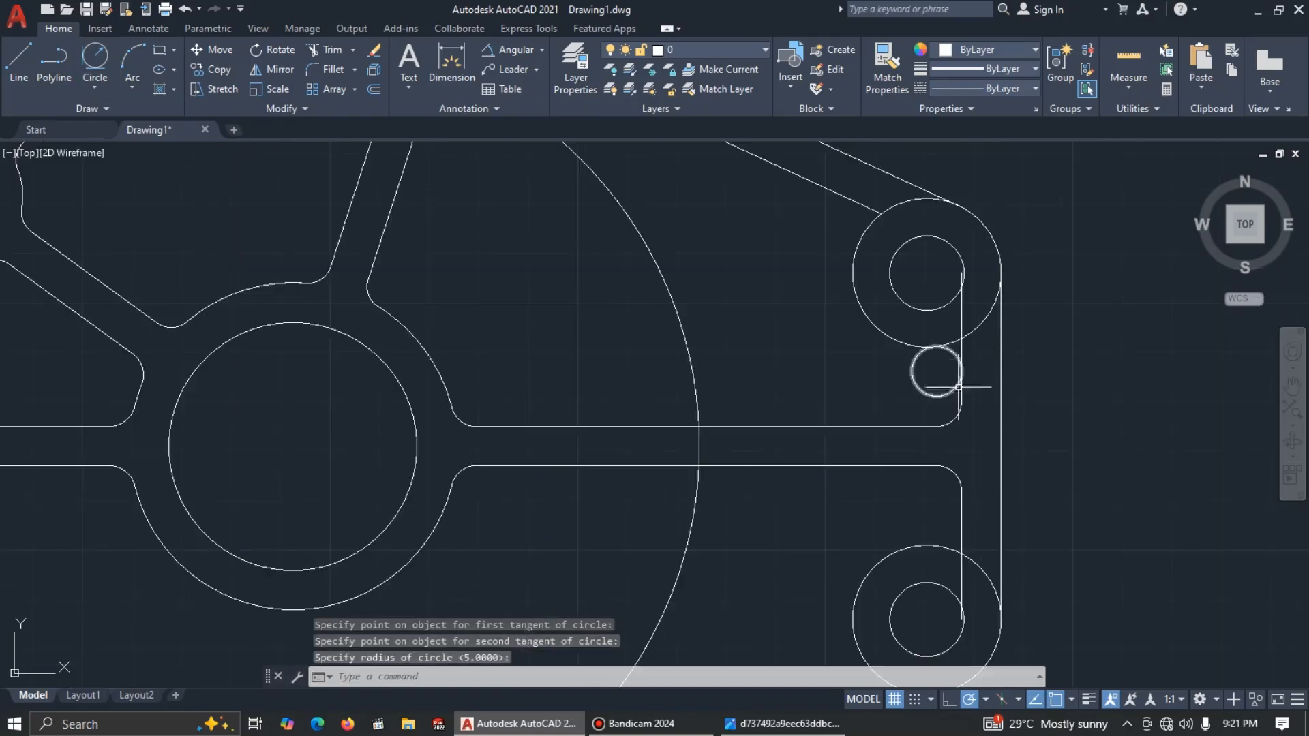
pyautogui.click(95, 55)
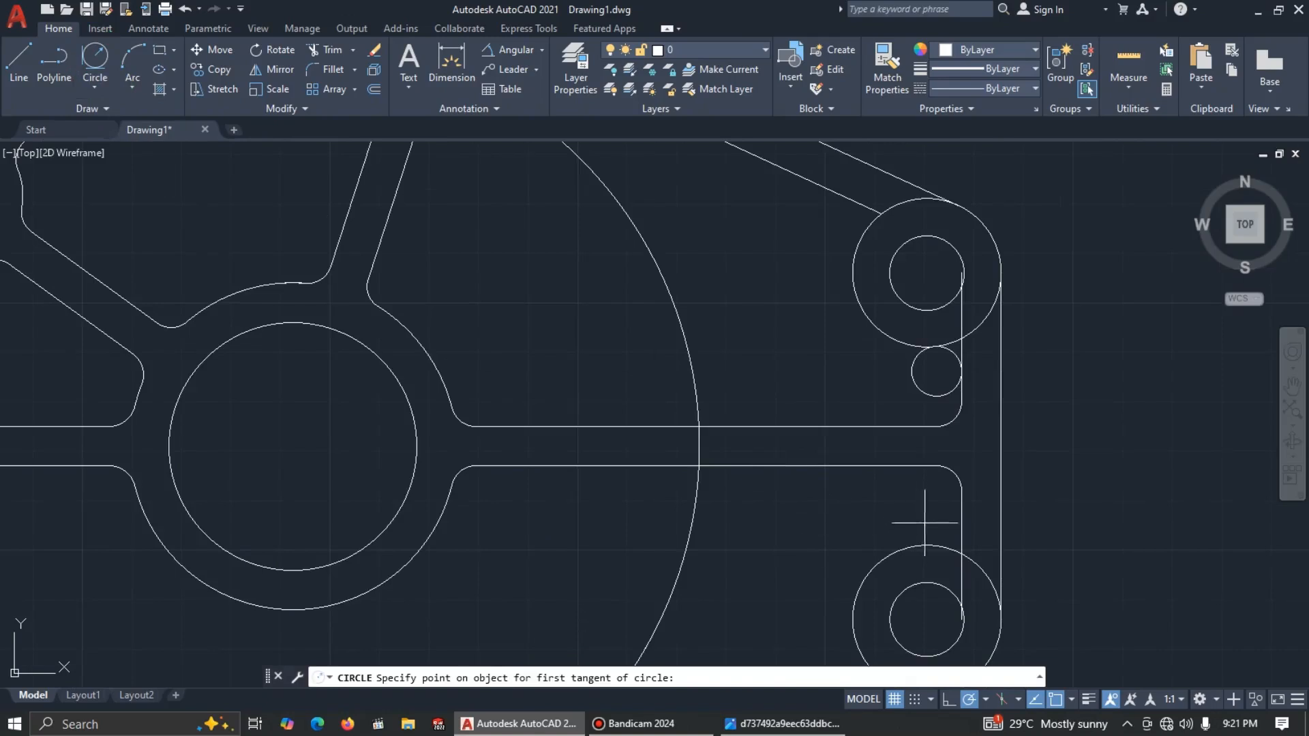
pyautogui.click(939, 544)
pyautogui.click(953, 520)
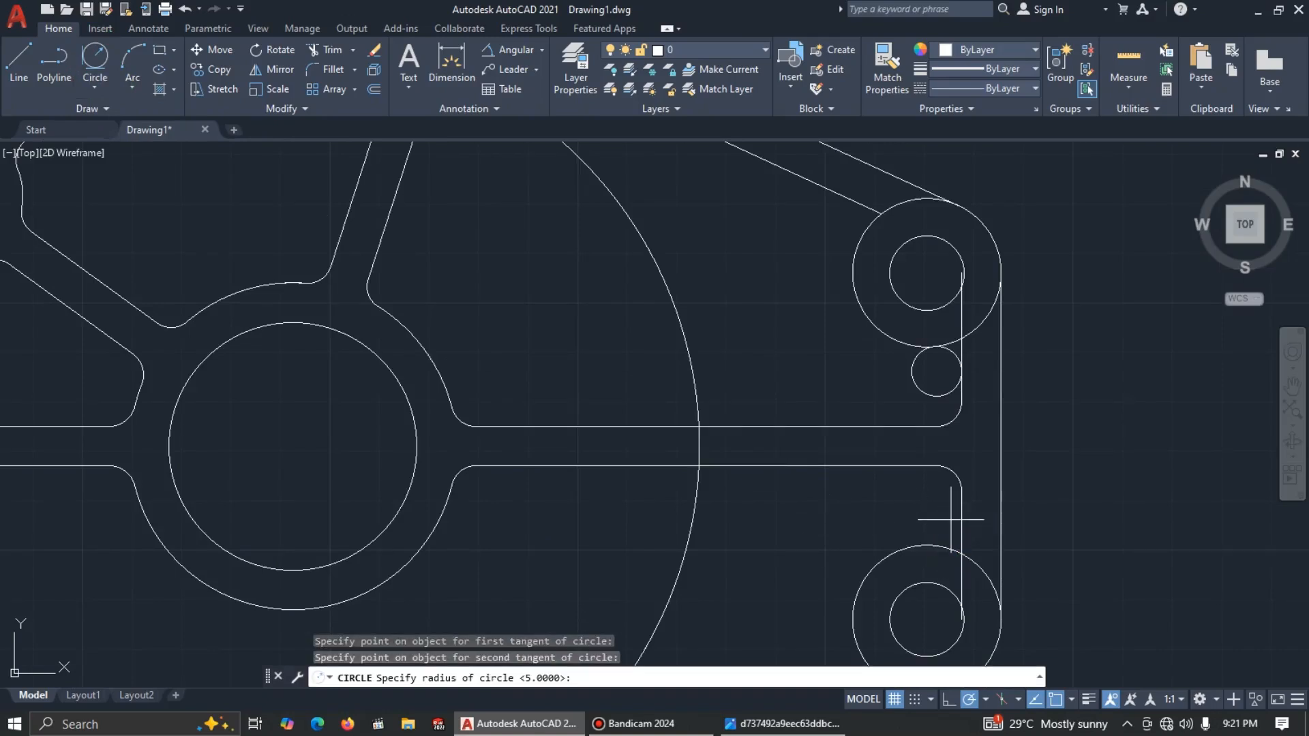
pyautogui.press('Return')
# Step: Trim the two tangent circles to fillet arcs between the right-hand bosses and the inner vertical line
pyautogui.write('tr')
pyautogui.press('Return')
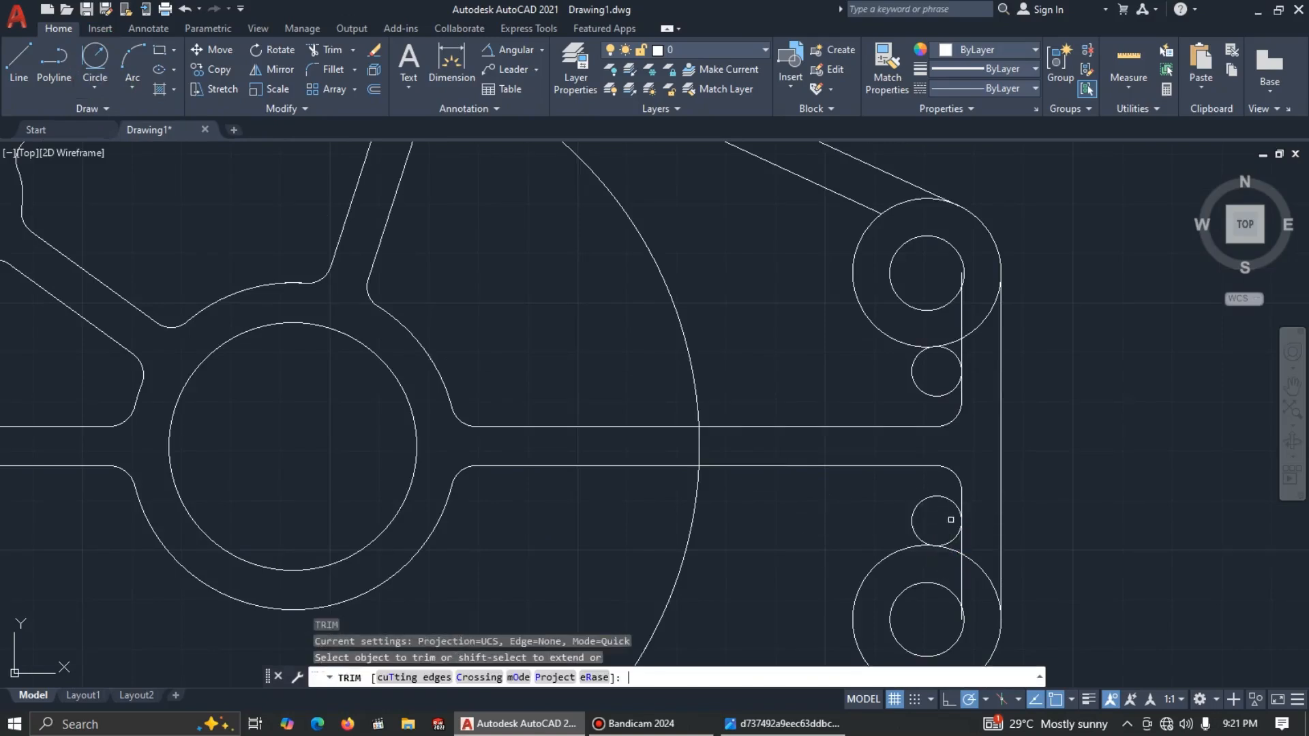
pyautogui.moveTo(913, 503); pyautogui.dragTo(945, 514)
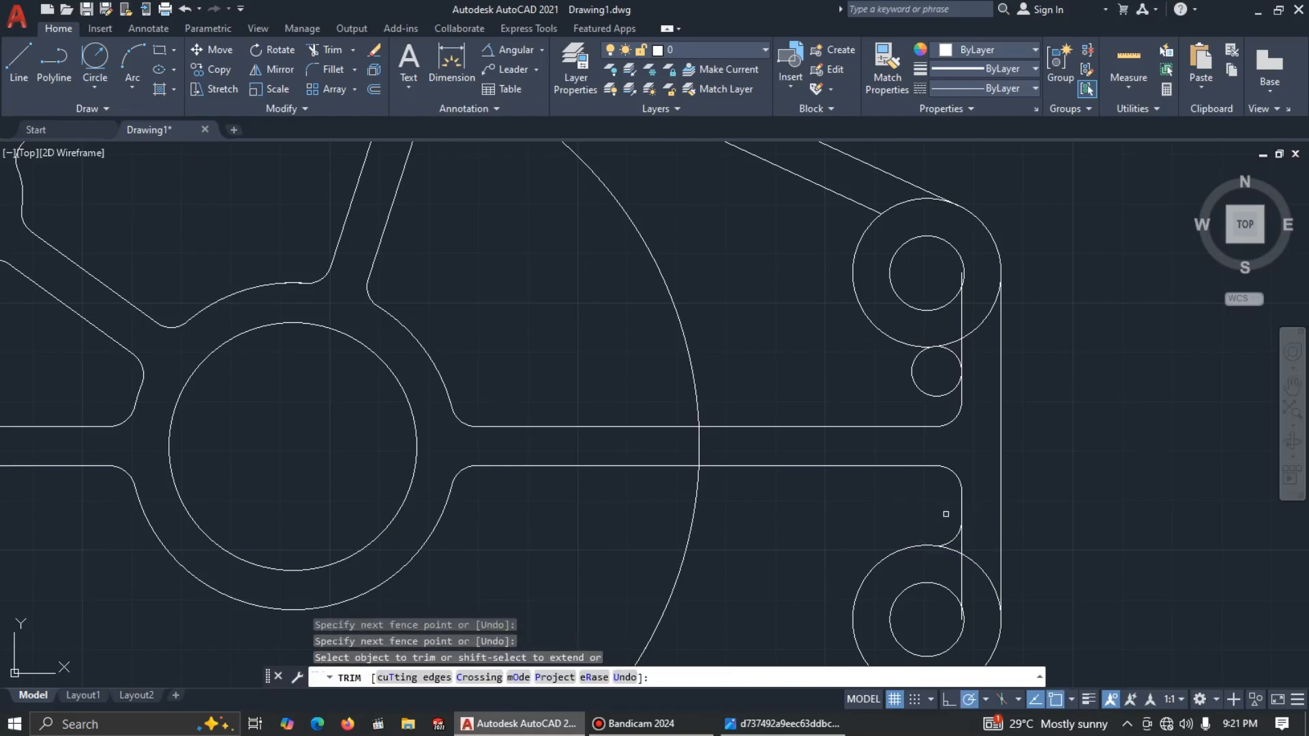
pyautogui.moveTo(966, 373); pyautogui.dragTo(900, 379)
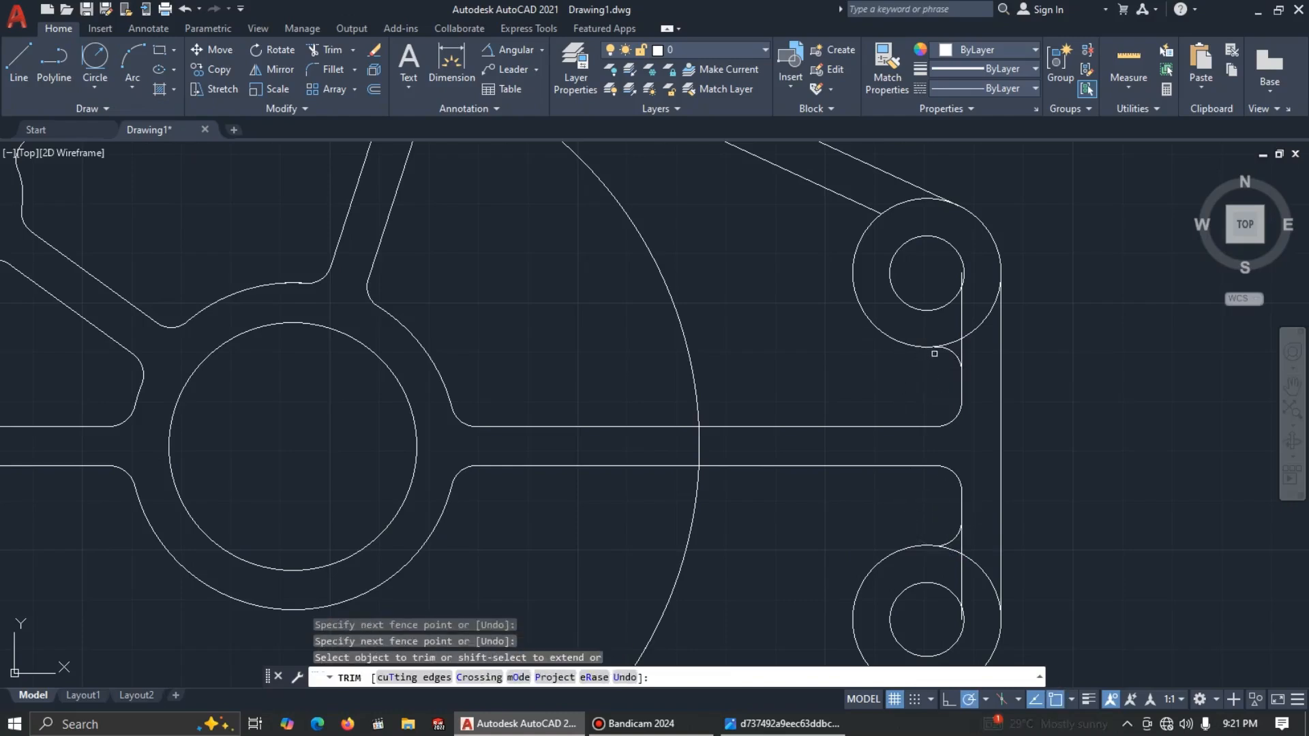
# Step: Trim away the surplus outer-circle arcs of both right-hand bosses between their fillets and the outer vertical edge
pyautogui.scroll(2, 935, 353)
pyautogui.click(976, 346)
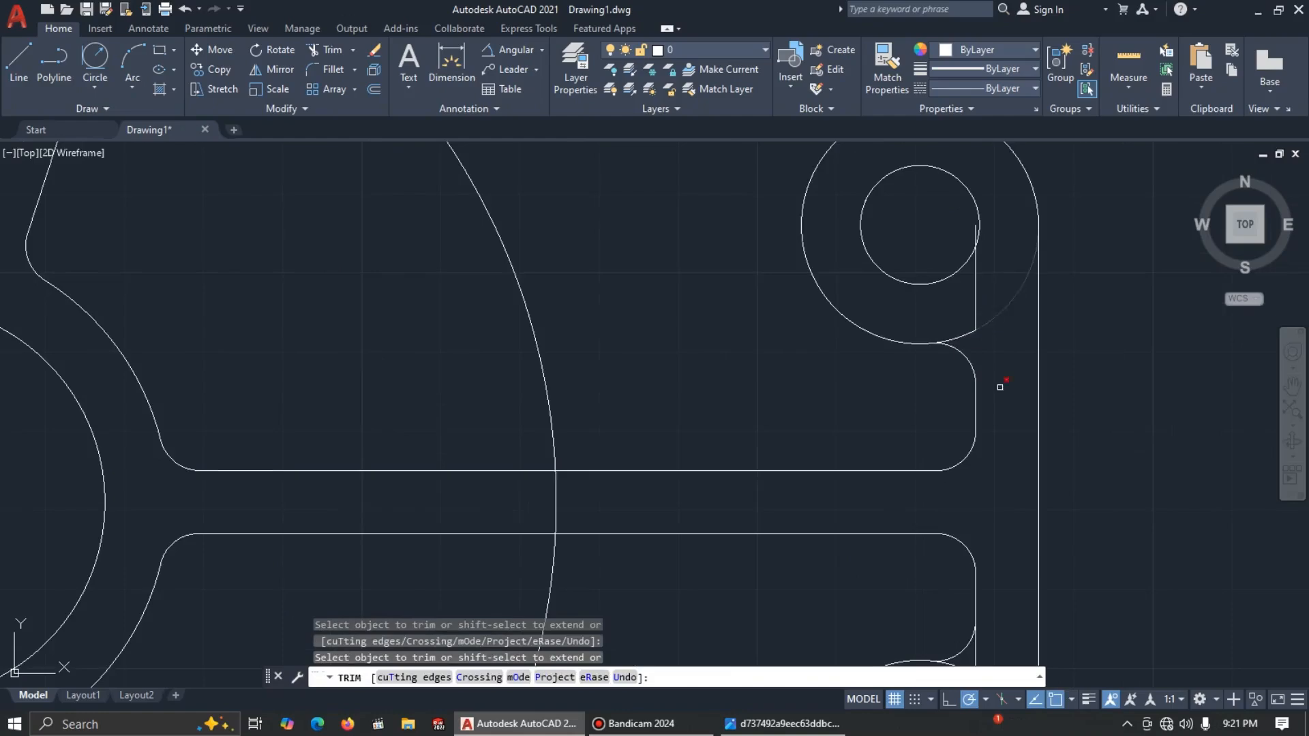
pyautogui.scroll(-2, 991, 469)
pyautogui.hotkey('alt', 'Tab')
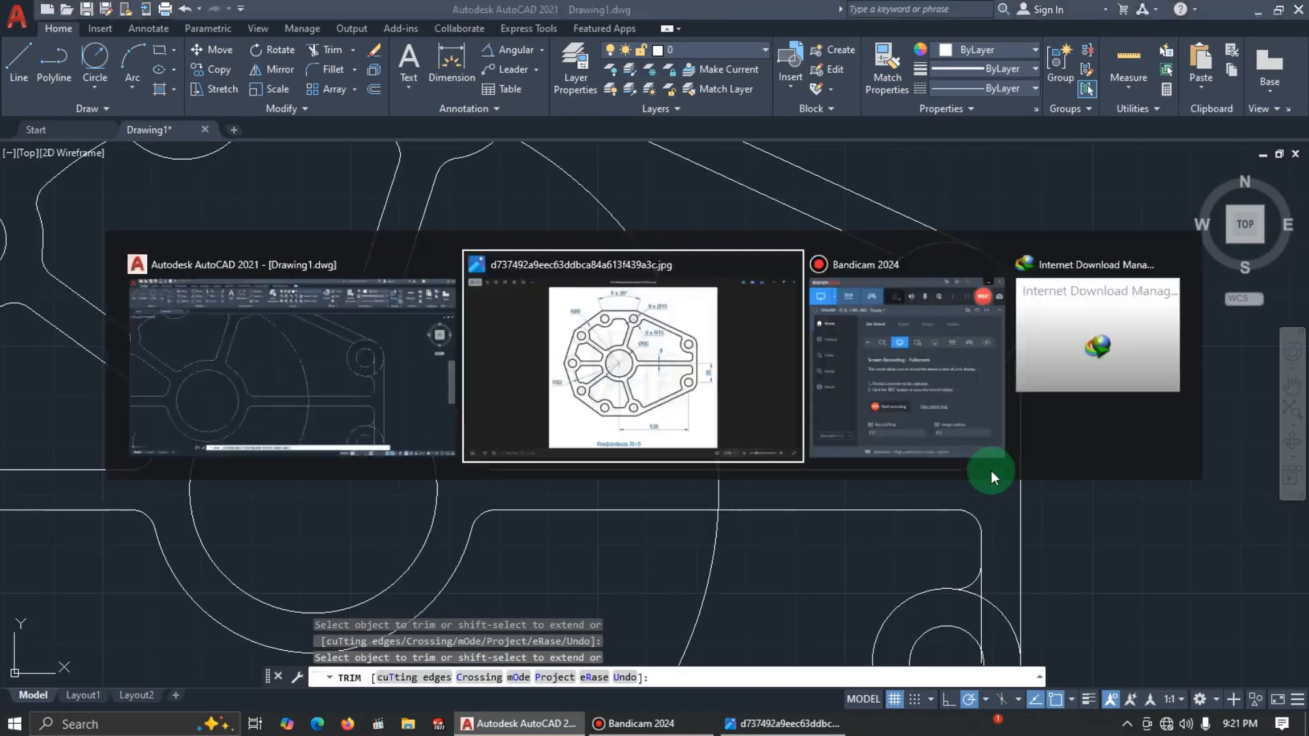
pyautogui.hotkey('alt', 'Tab')
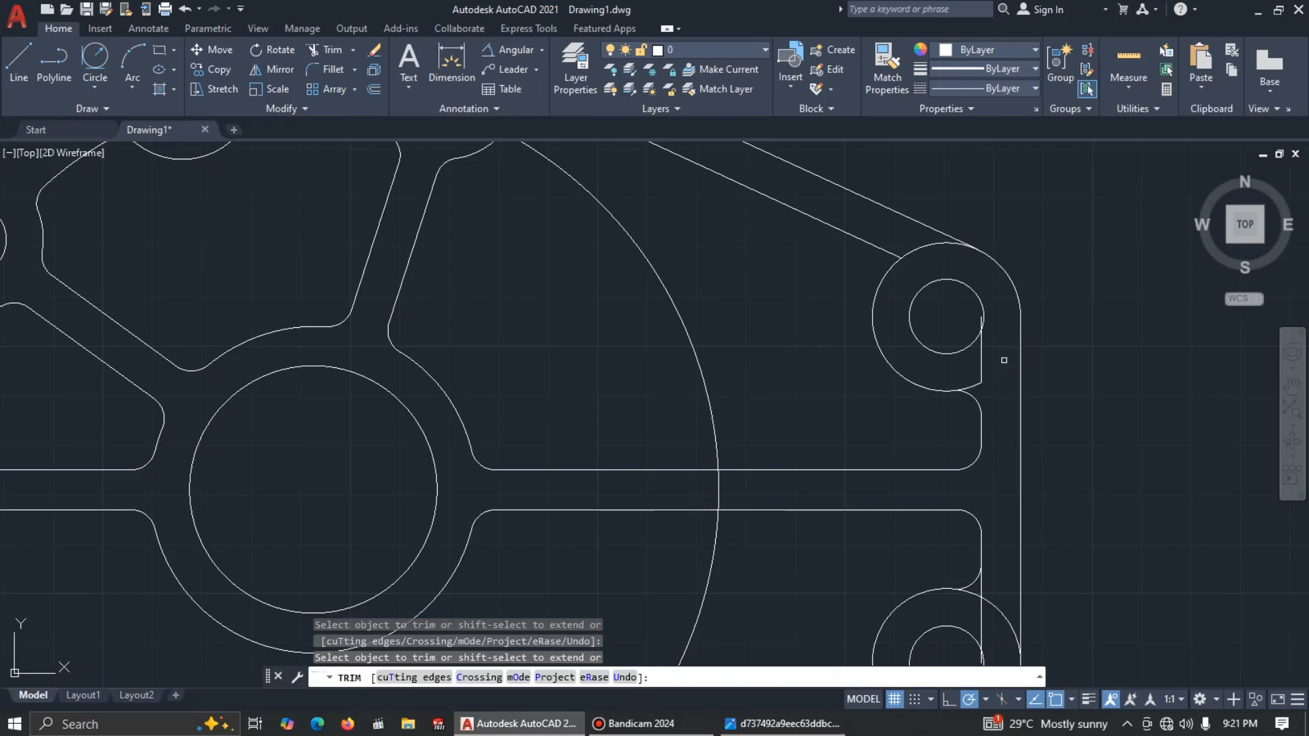
pyautogui.scroll(-2, 981, 392)
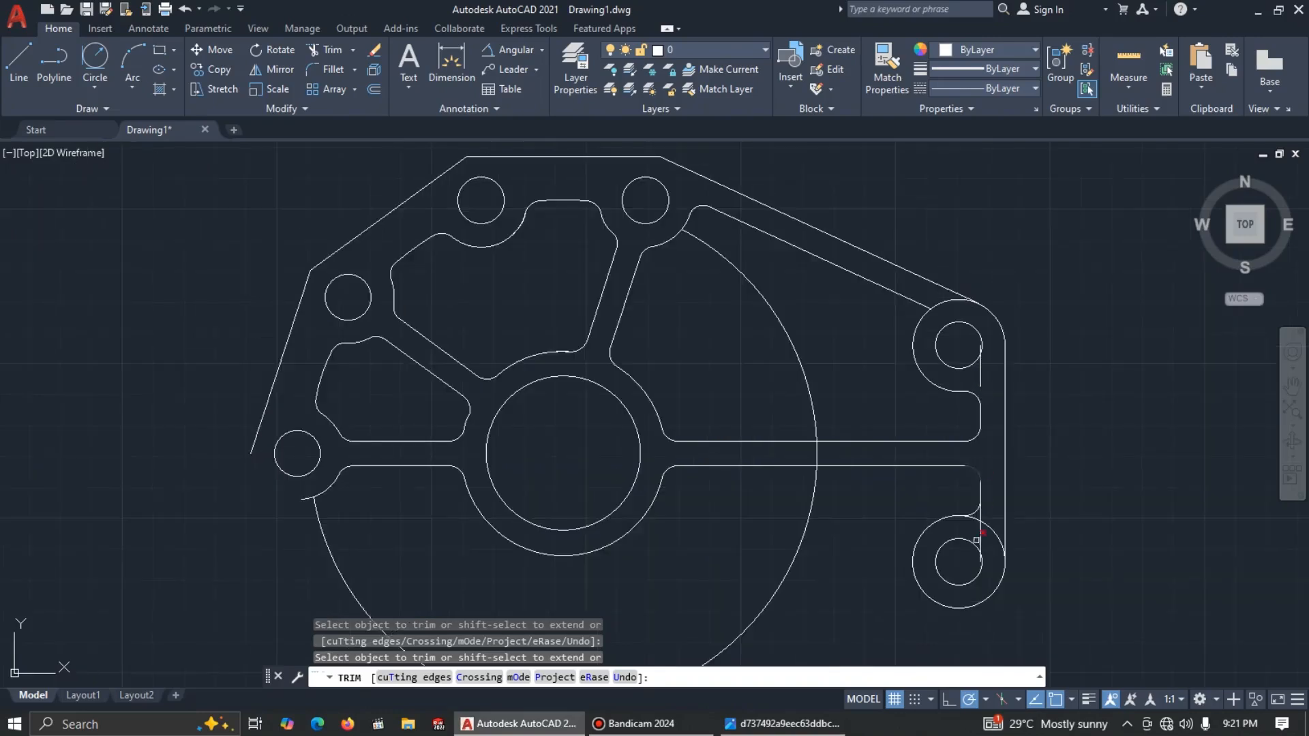
pyautogui.click(979, 525)
pyautogui.scroll(2, 977, 532)
pyautogui.click(989, 517)
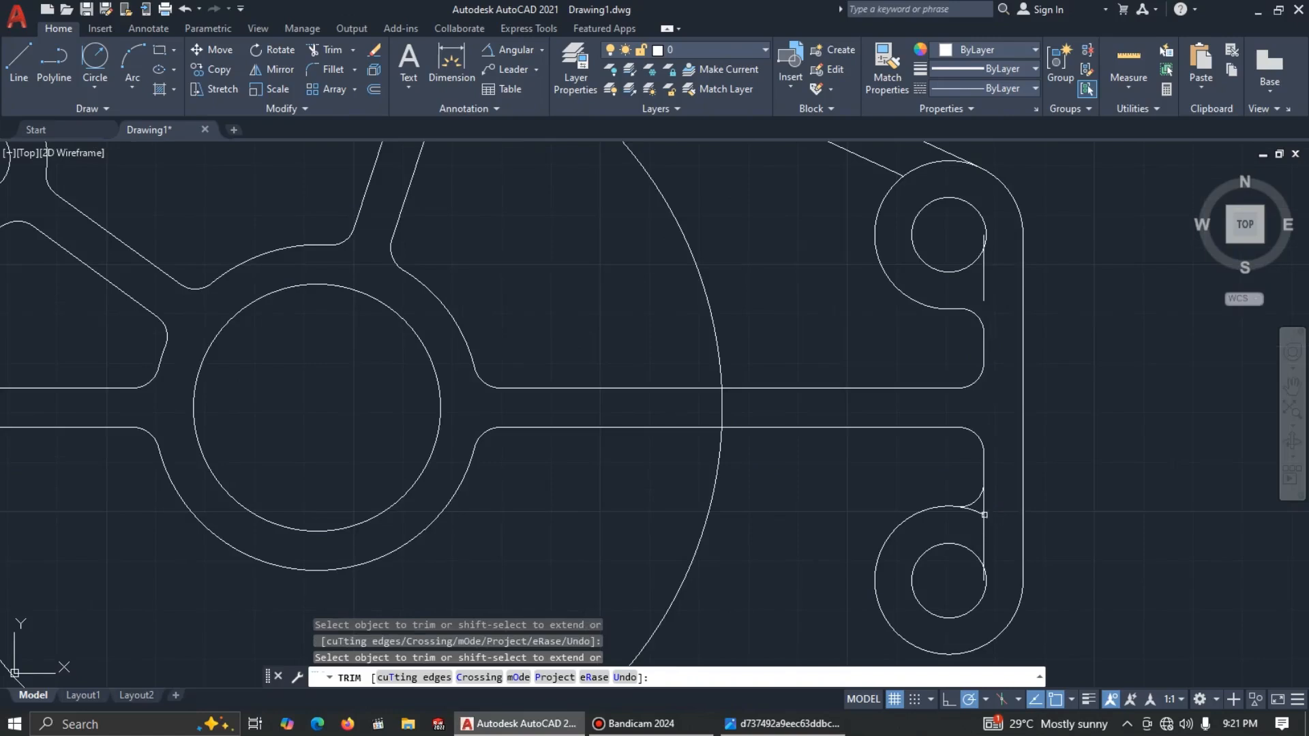
# Step: Erase the leftover pieces of the inner vertical line at the two right-hand bosses
pyautogui.press('Escape')
pyautogui.click(995, 523)
pyautogui.click(975, 529)
pyautogui.press('Delete')
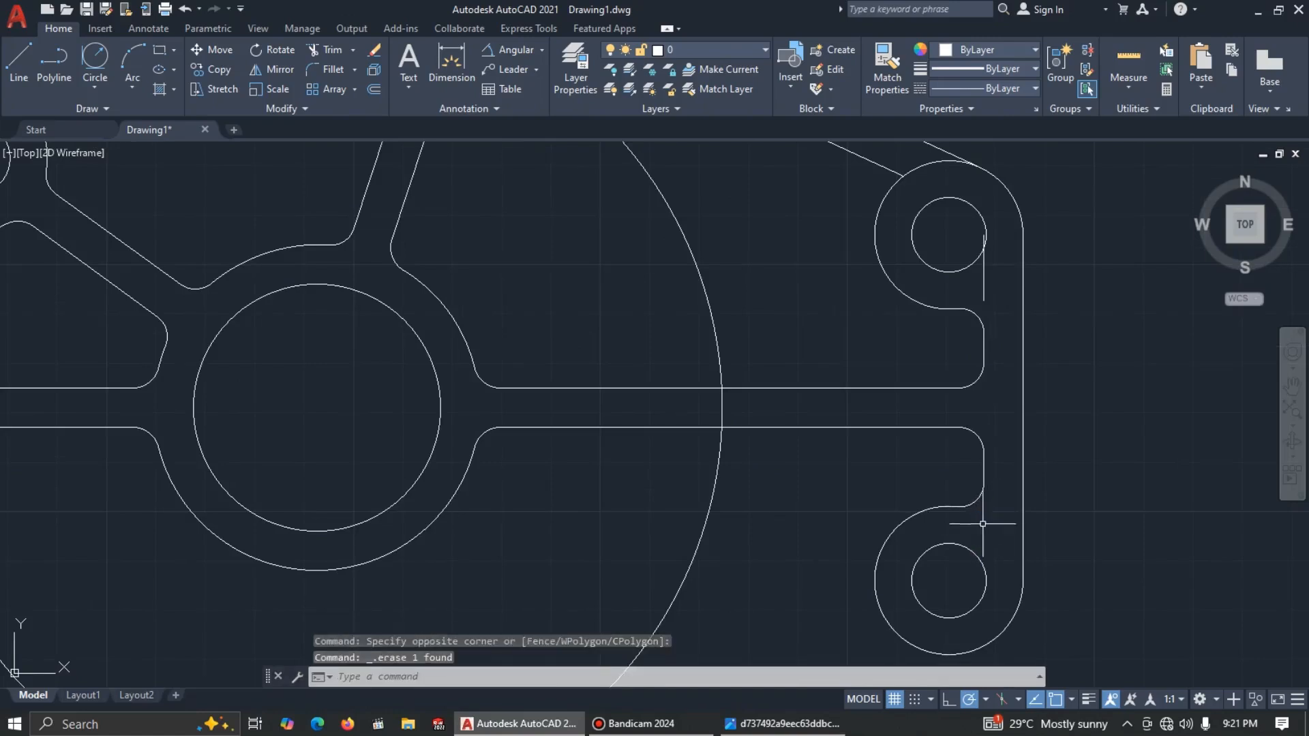
pyautogui.click(996, 264)
pyautogui.click(970, 286)
pyautogui.press('Delete')
pyautogui.scroll(-2, 1001, 377)
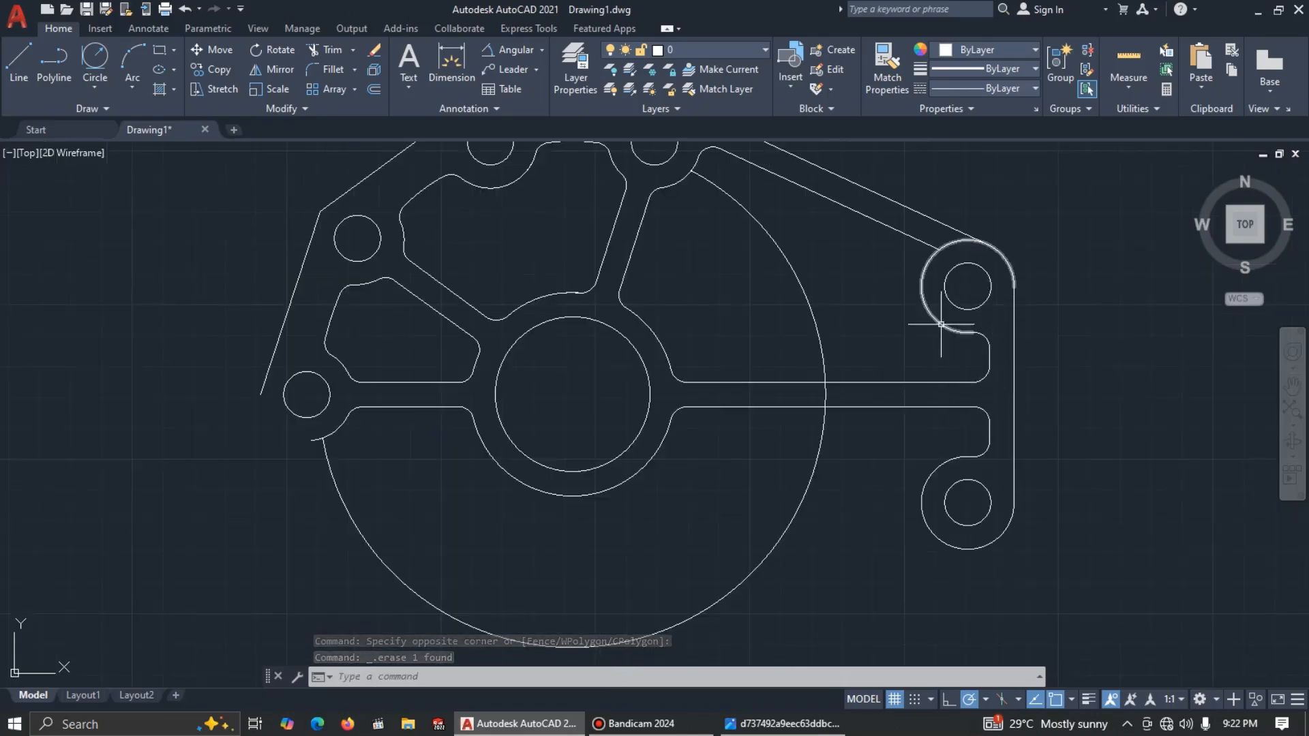
# Step: Check the reference image and draw a radius 5 circle tangent to the inner sloped line and the upper right-hand boss's outer circle
pyautogui.hotkey('alt', 'Tab')
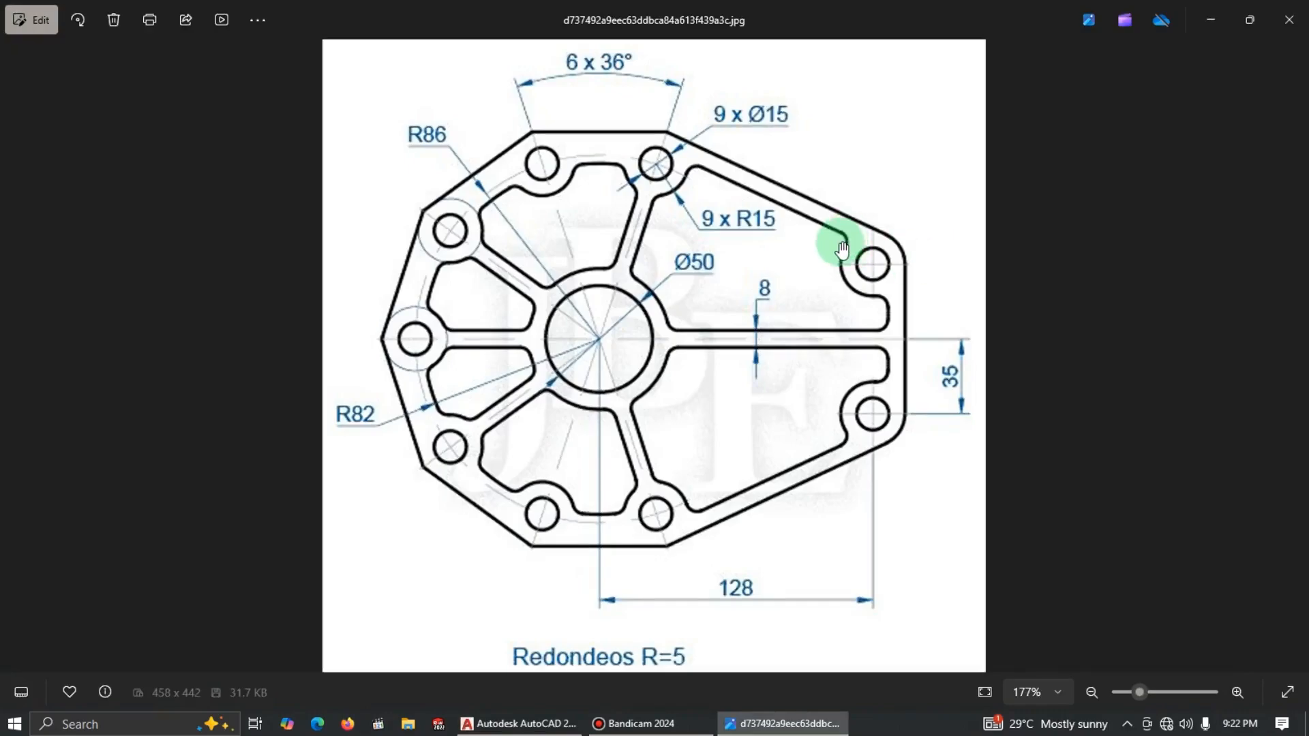
pyautogui.hotkey('alt', 'Tab')
pyautogui.click(91, 58)
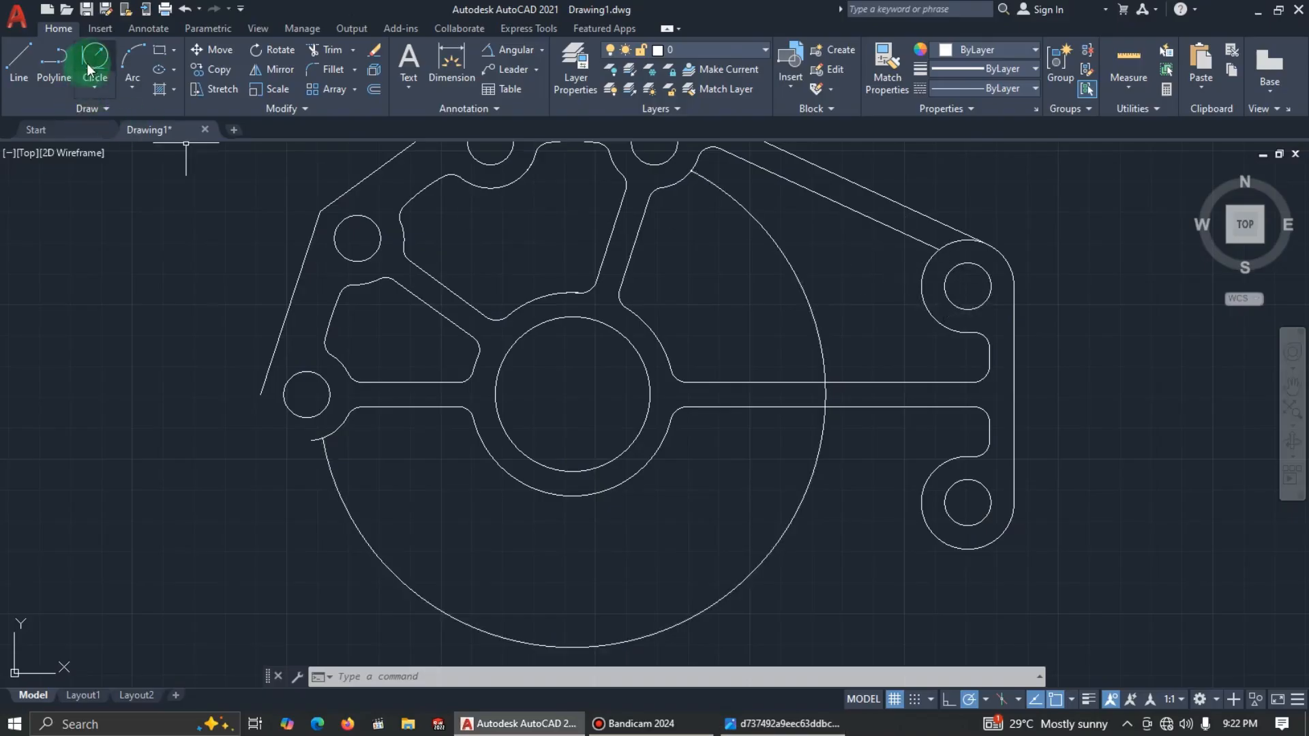
pyautogui.click(917, 236)
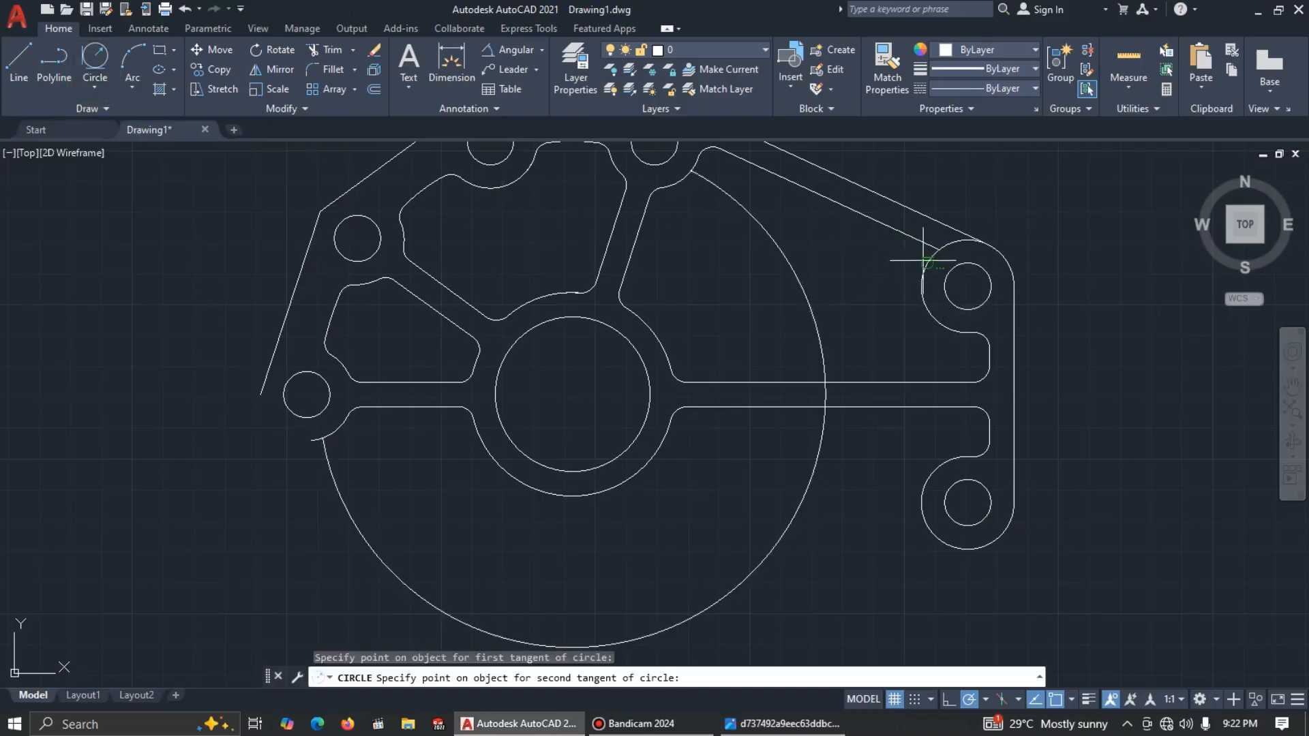
pyautogui.click(921, 266)
pyautogui.press('Return')
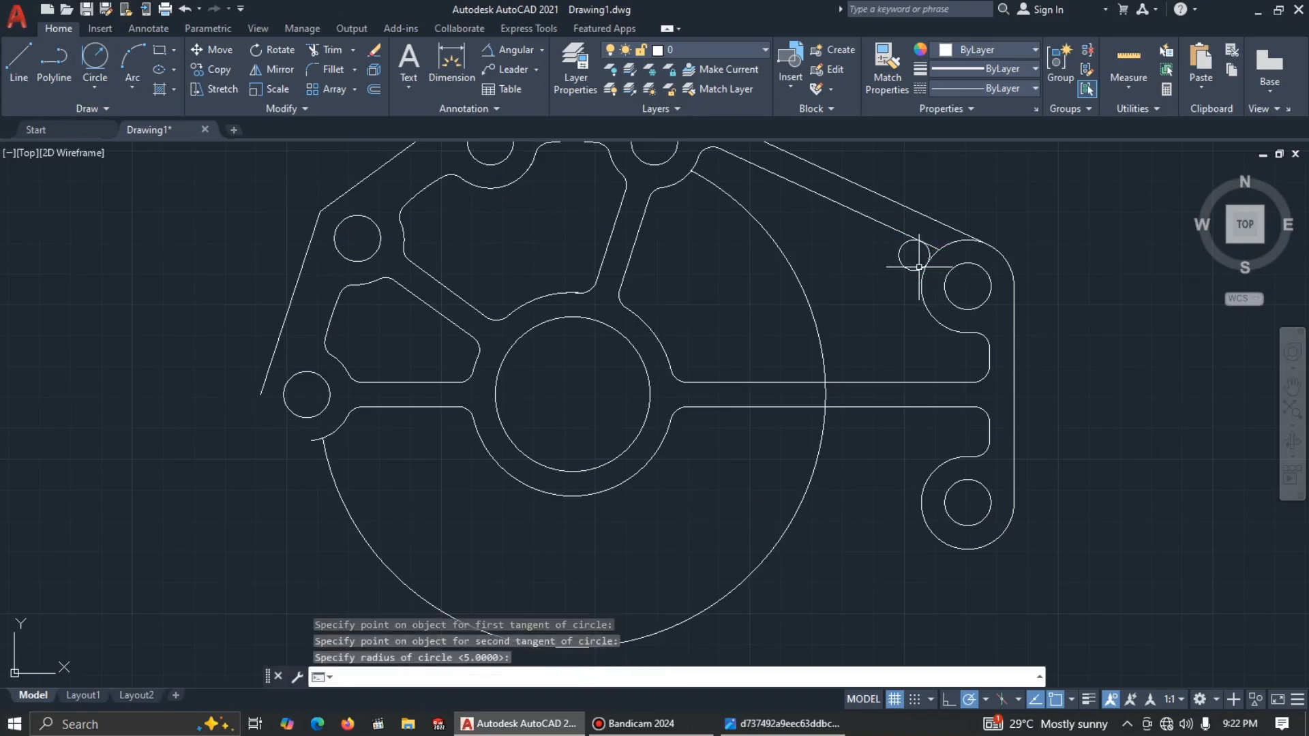
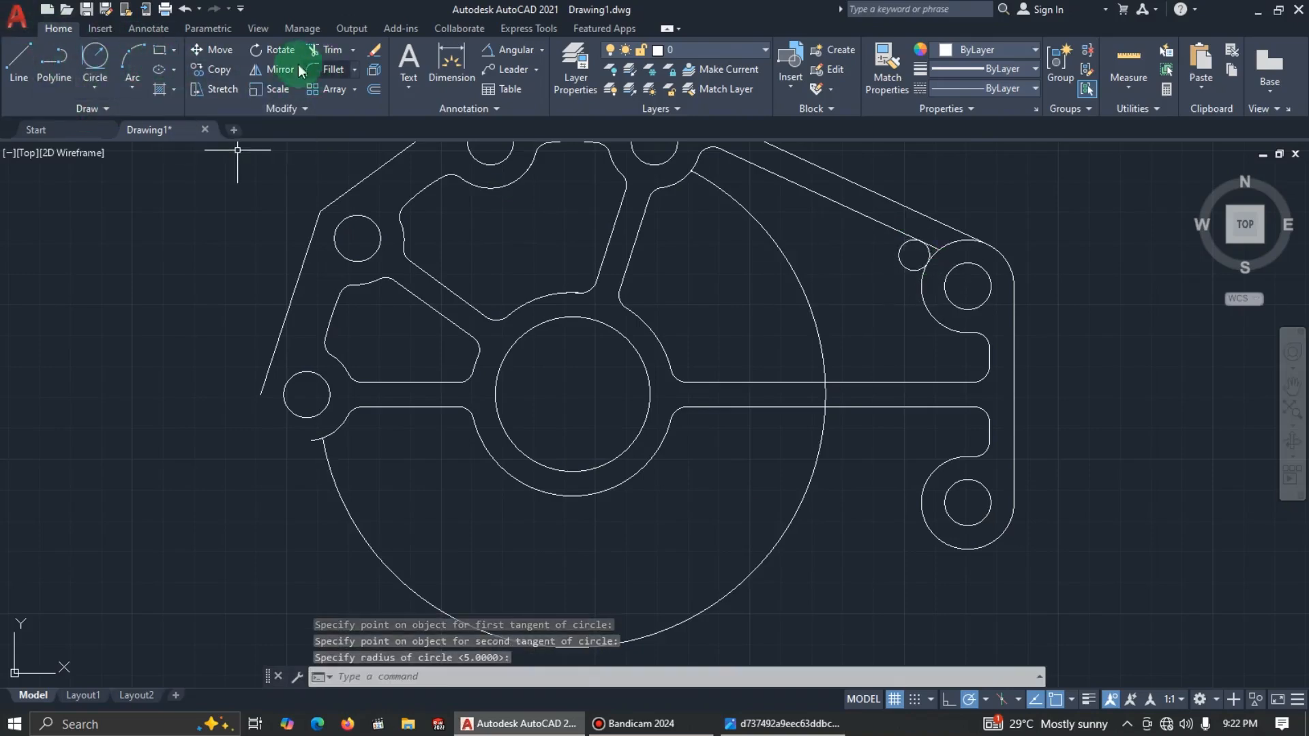
# Step: Trim the tangent circle to a fillet arc and remove the surplus sloped line end and boss arc at the upper right-hand boss
pyautogui.click(322, 50)
pyautogui.click(876, 264)
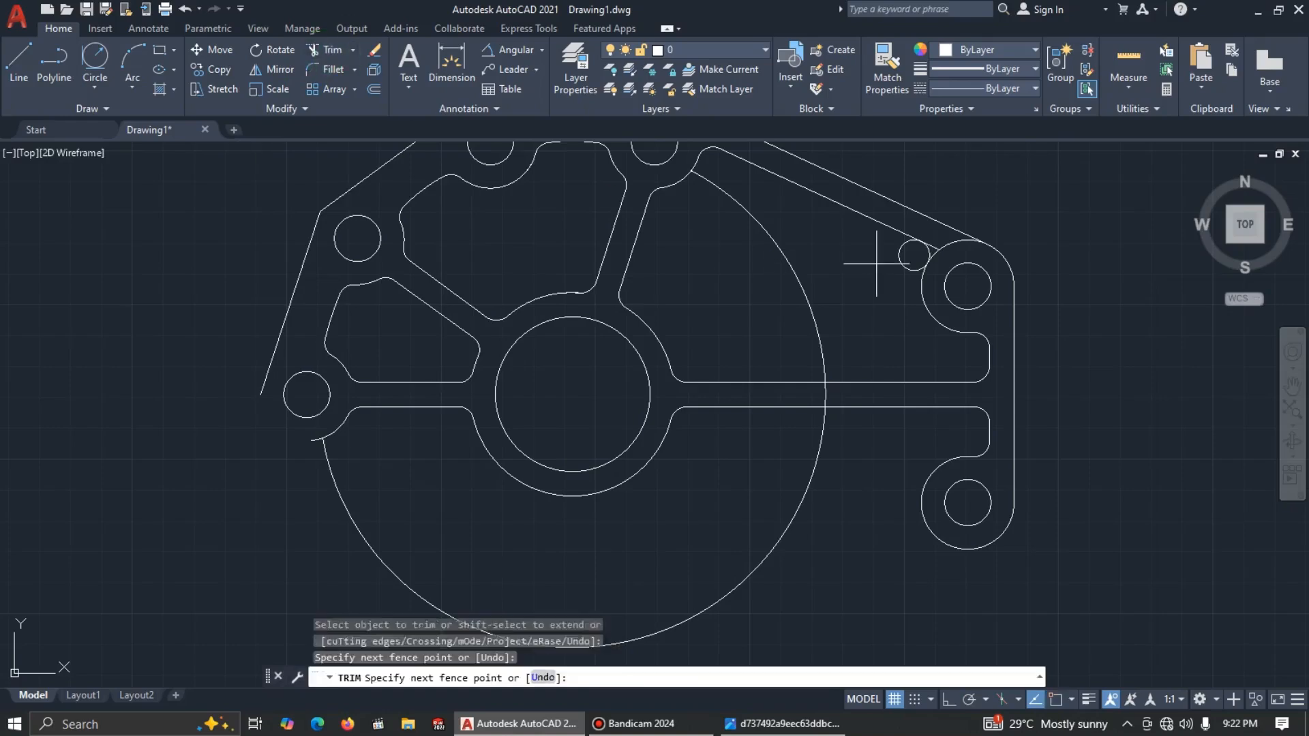
pyautogui.click(907, 254)
pyautogui.press('Return')
pyautogui.scroll(4, 923, 245)
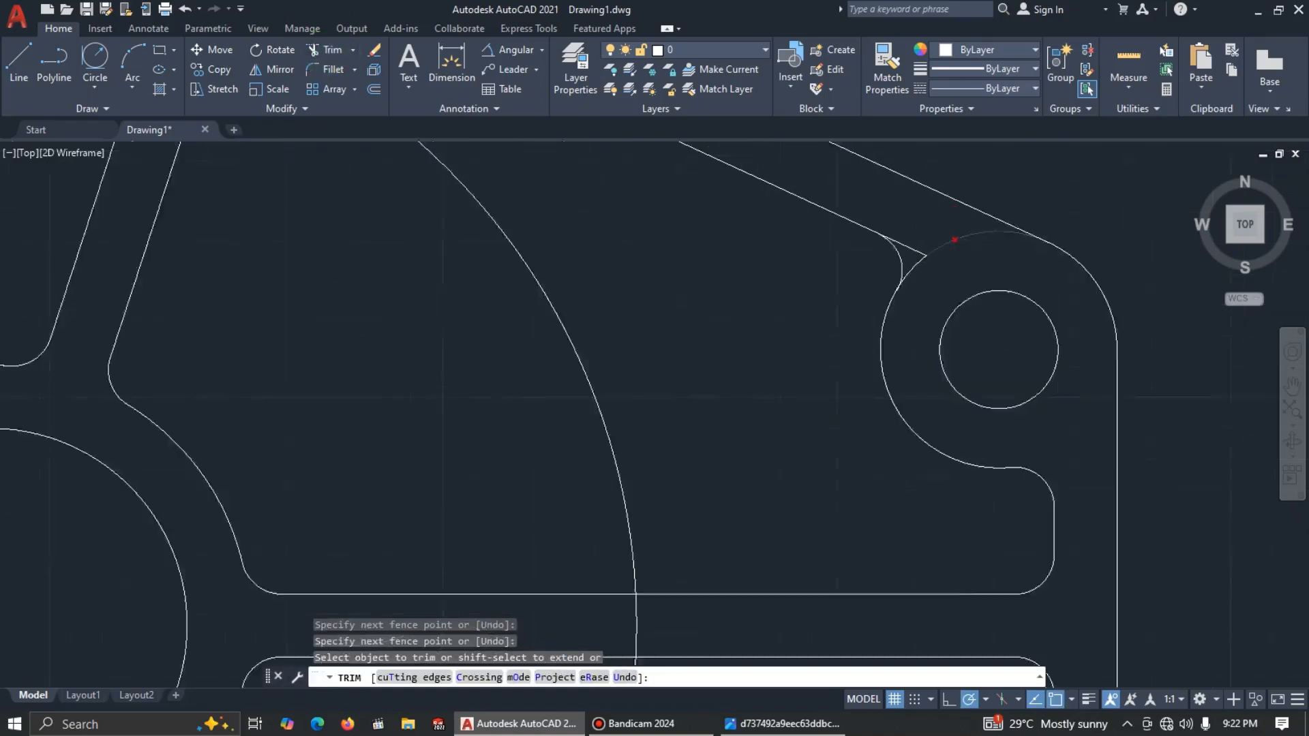
pyautogui.click(885, 247)
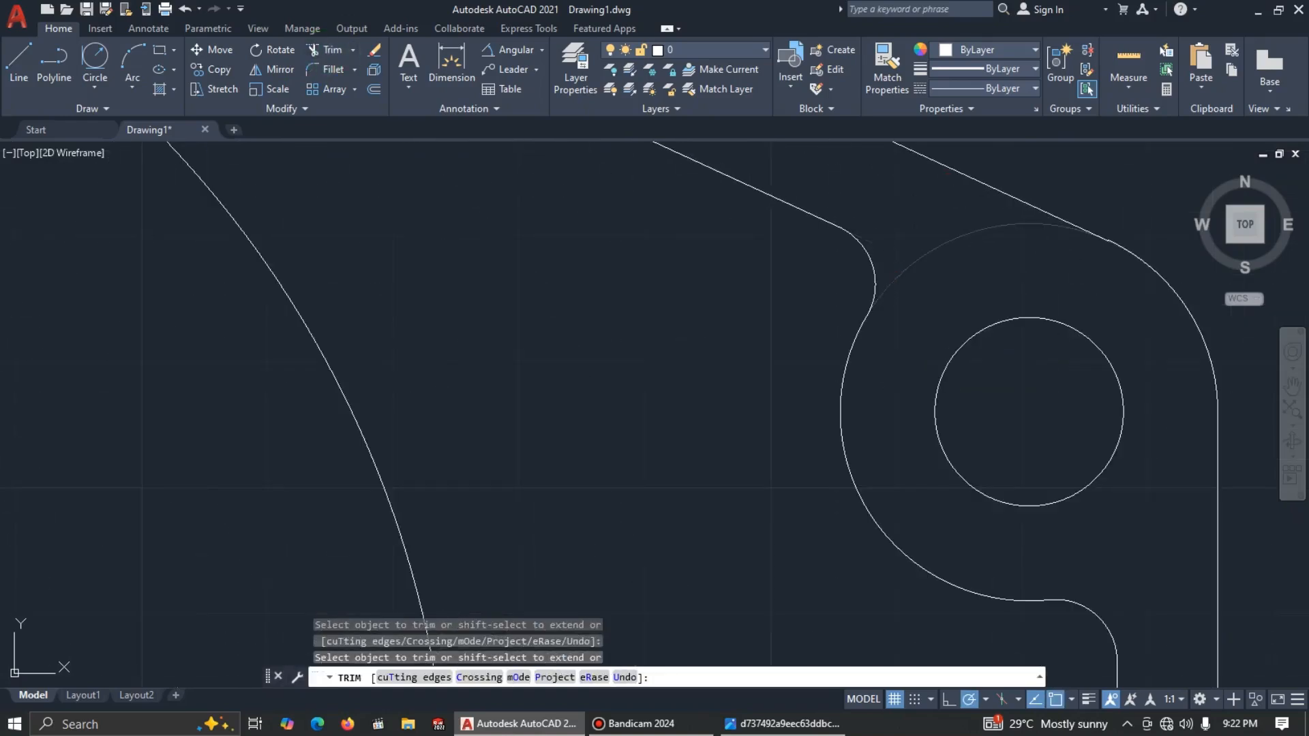
pyautogui.hotkey('alt', 'Tab')
pyautogui.hotkey('alt', 'Tab')
pyautogui.scroll(-5, 1123, 248)
pyautogui.press('Escape')
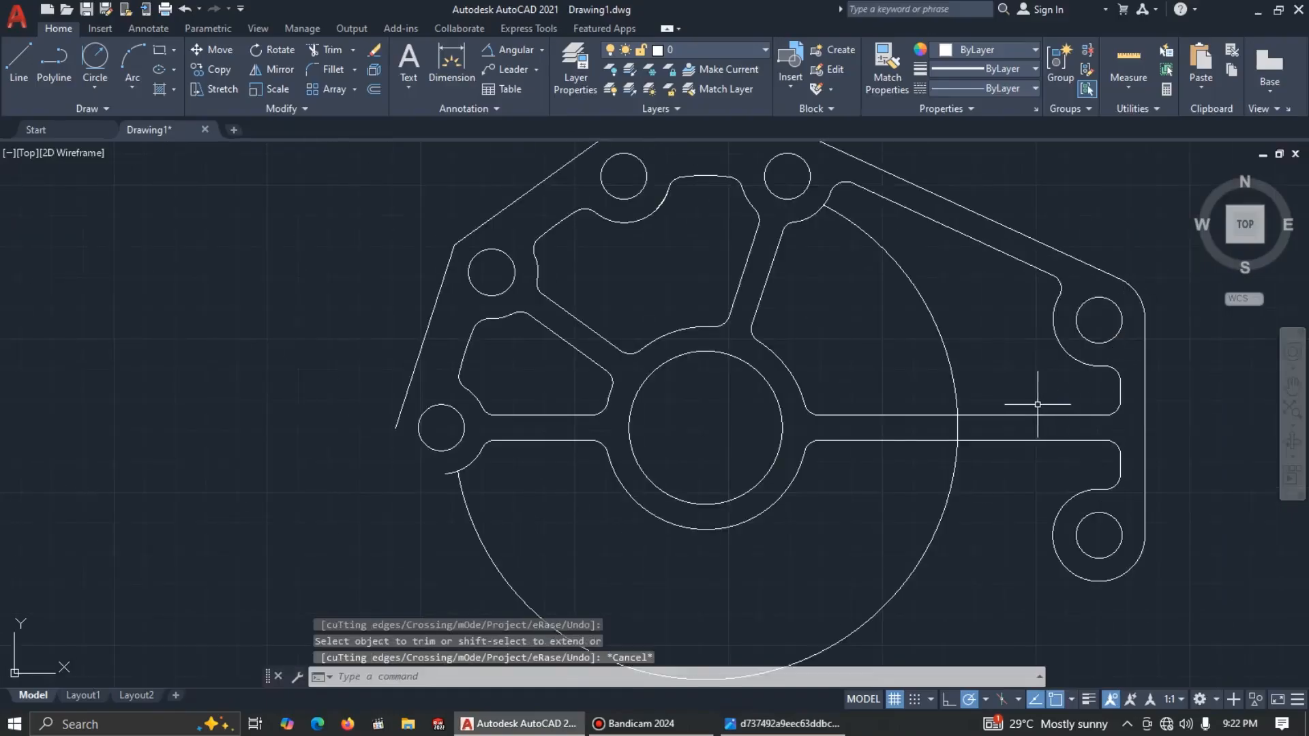
# Step: Check the reference image and select the outer and inner sloped edges with the inner edge's end fillets for mirroring
pyautogui.scroll(-2, 1031, 406)
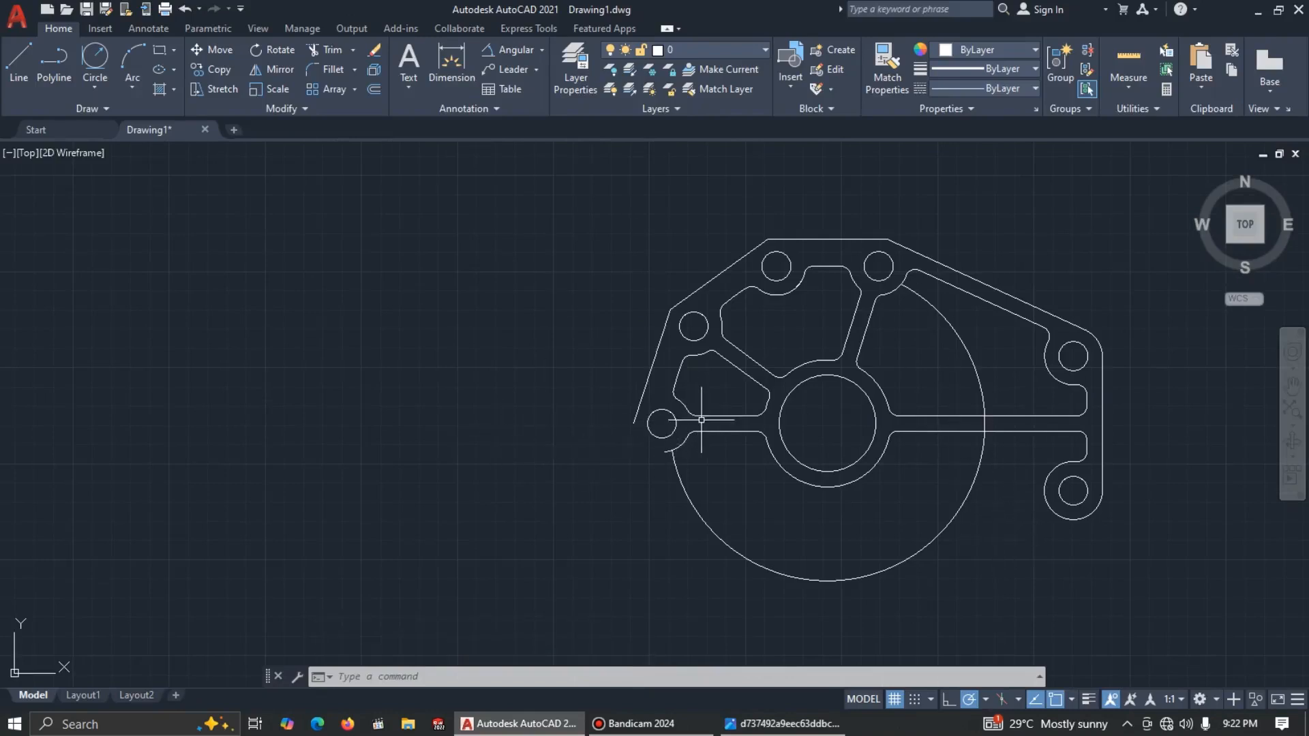
pyautogui.hotkey('alt', 'Tab')
pyautogui.click(892, 517)
pyautogui.hotkey('alt', 'Tab')
pyautogui.click(1065, 248)
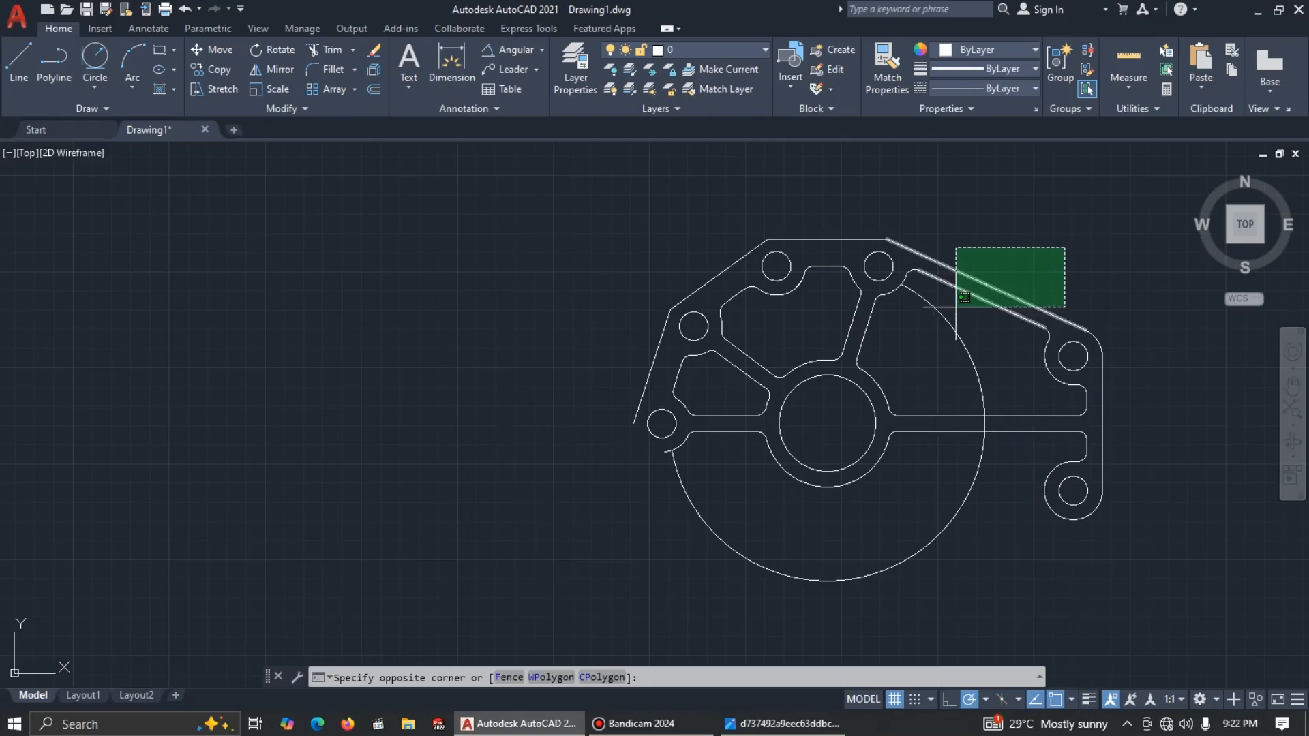
pyautogui.click(955, 327)
pyautogui.scroll(4, 900, 270)
pyautogui.scroll(-4, 930, 269)
pyautogui.scroll(4, 1087, 313)
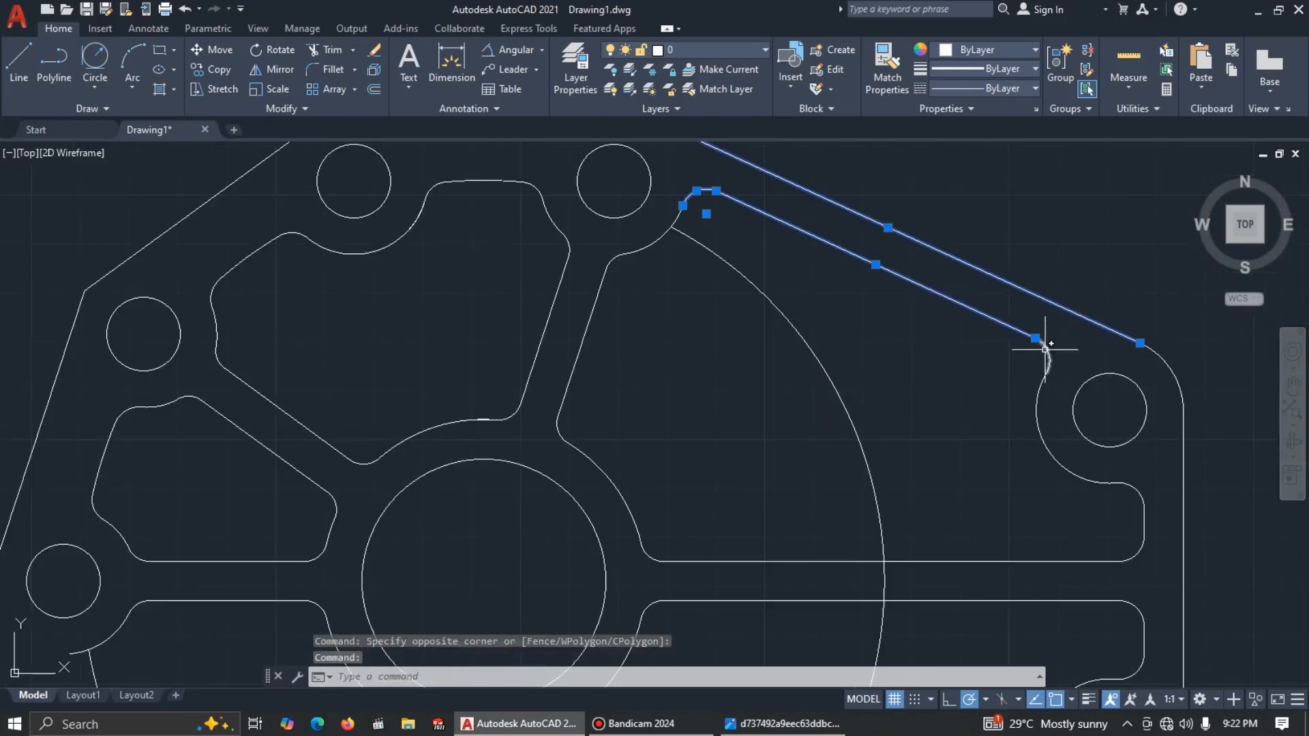
pyautogui.scroll(-4, 1040, 349)
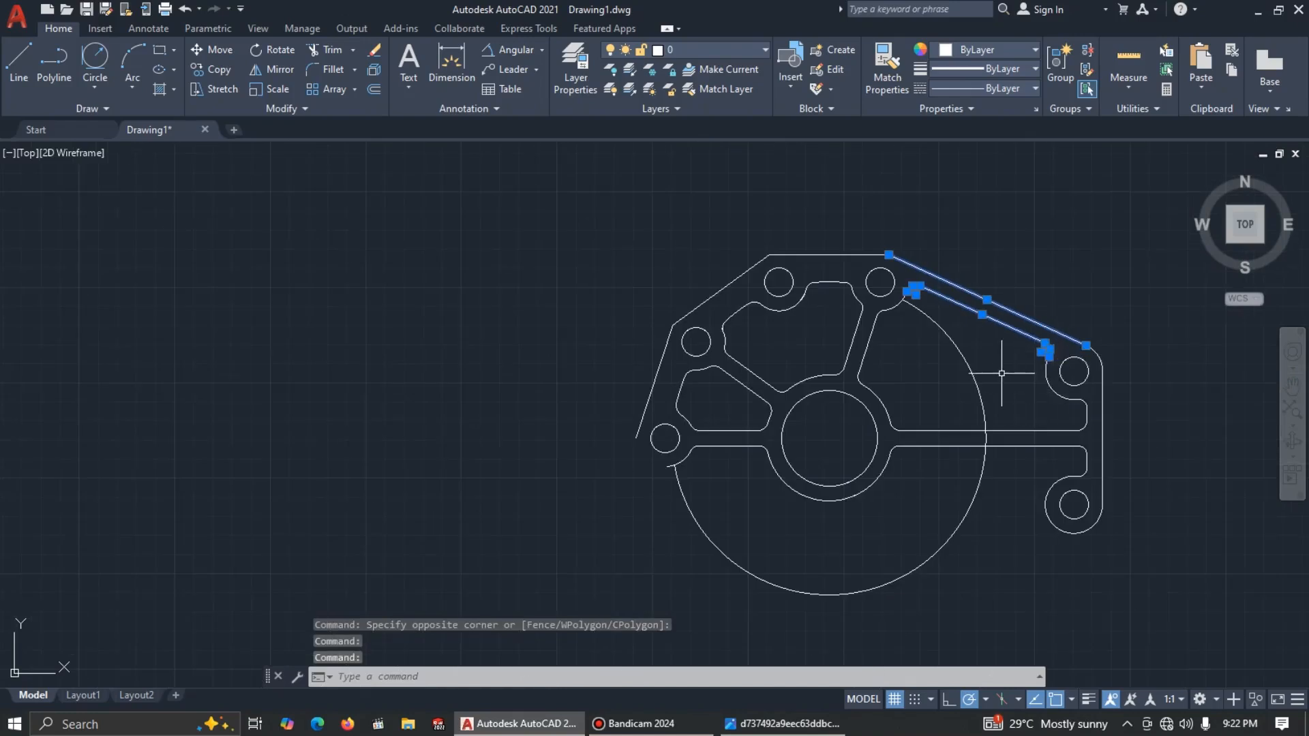
# Step: Add the upper-left outline, the three upper holes with their pocket edges, and the steep upper rib's lines to the selection
pyautogui.click(841, 228)
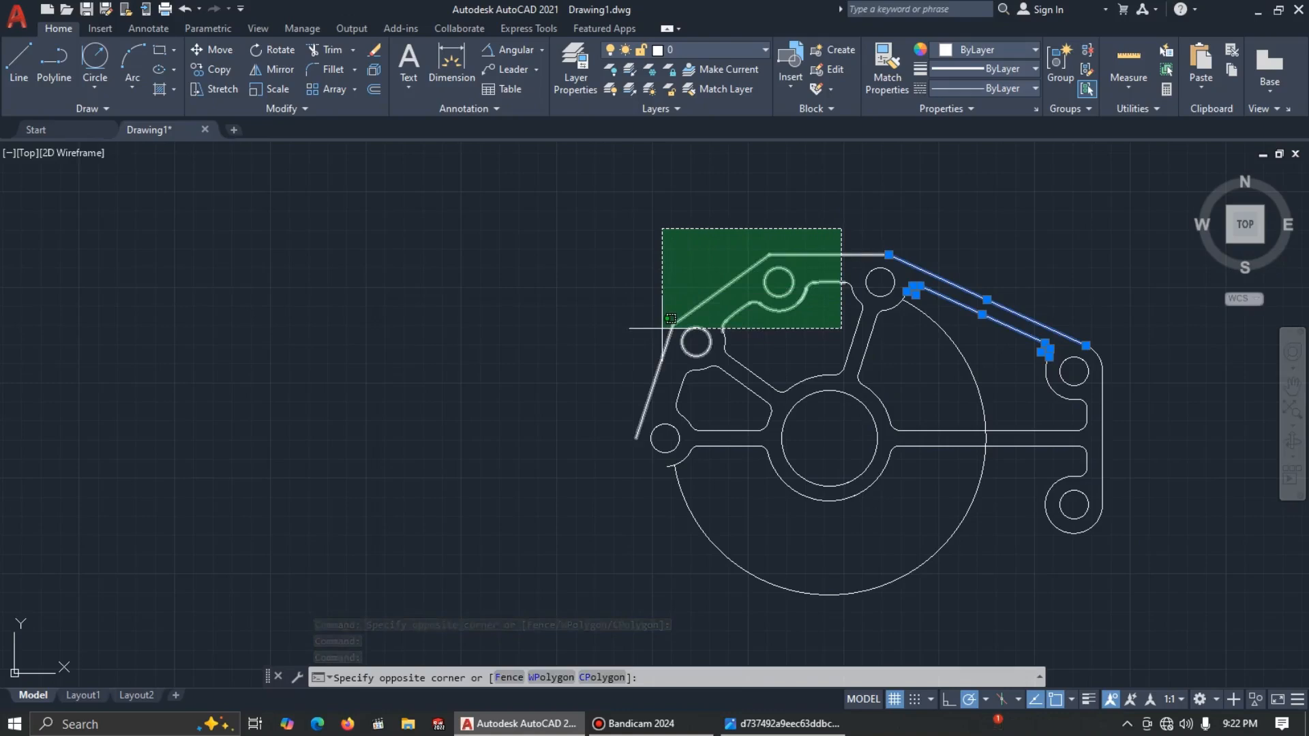
pyautogui.click(641, 367)
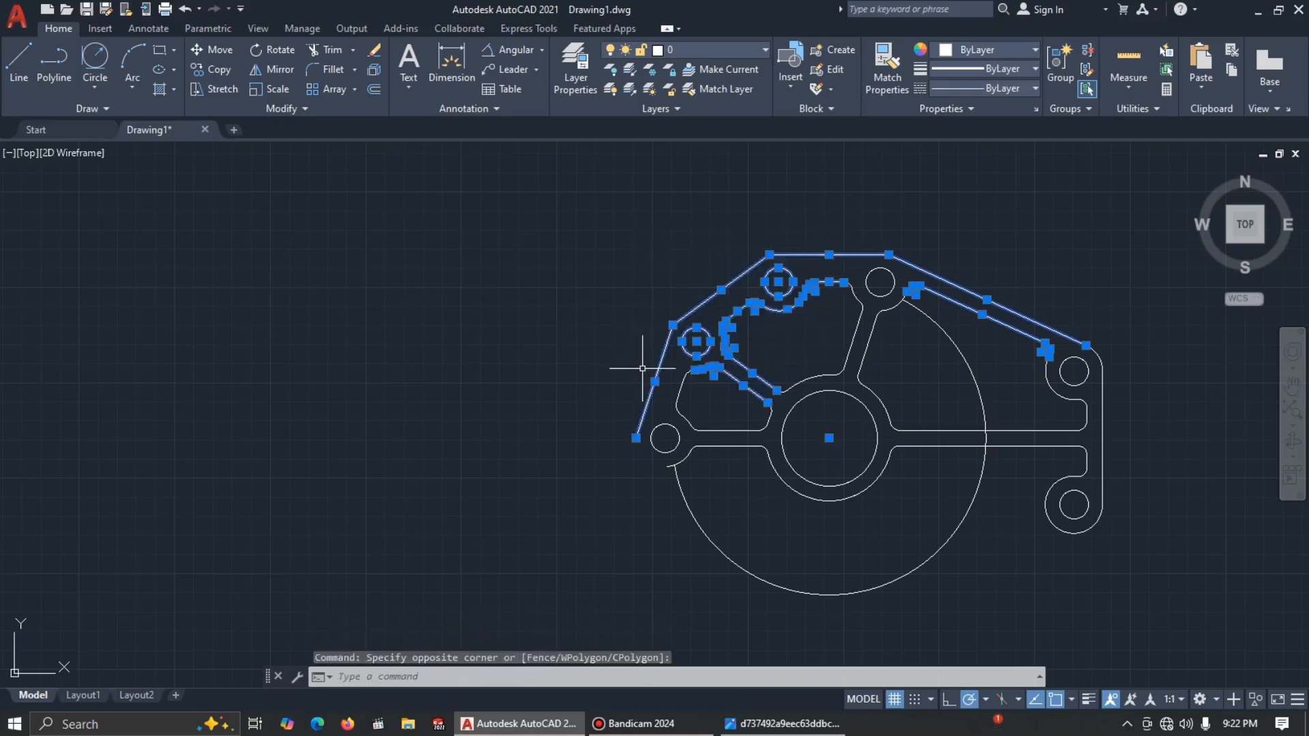
pyautogui.click(913, 327)
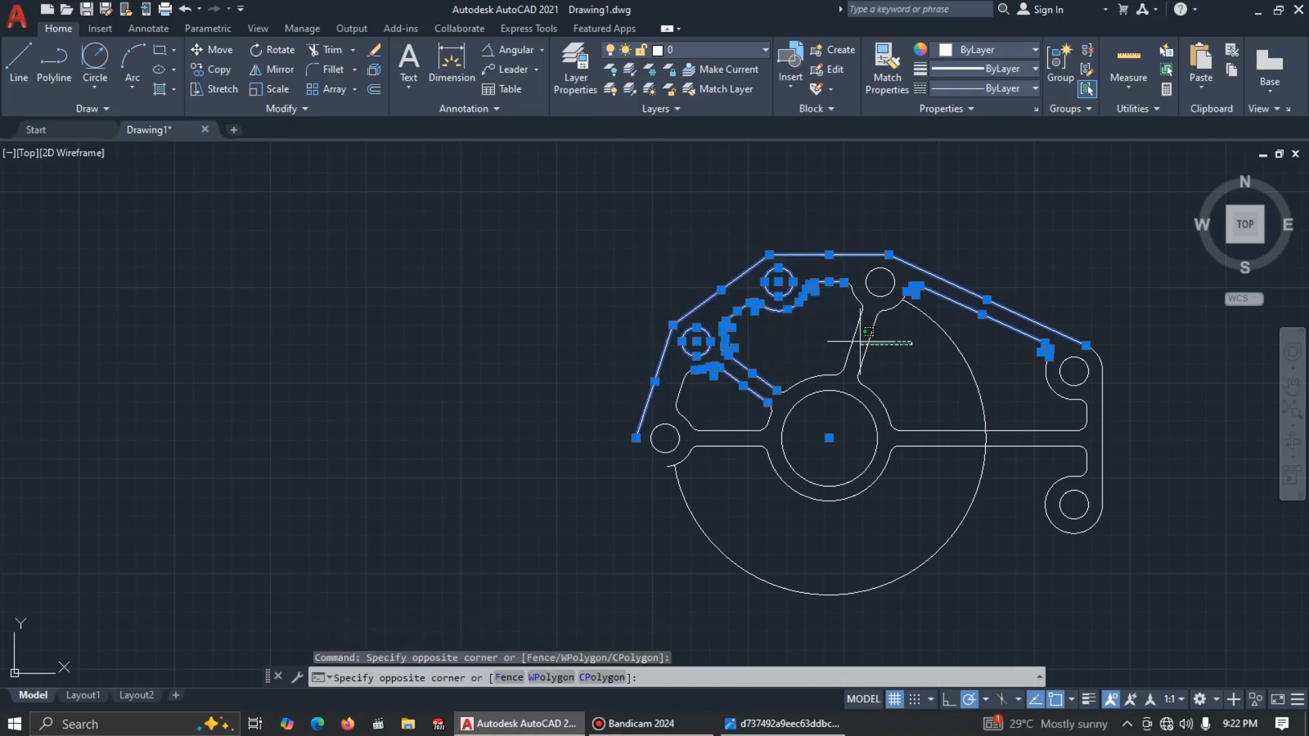
pyautogui.click(810, 334)
pyautogui.click(907, 320)
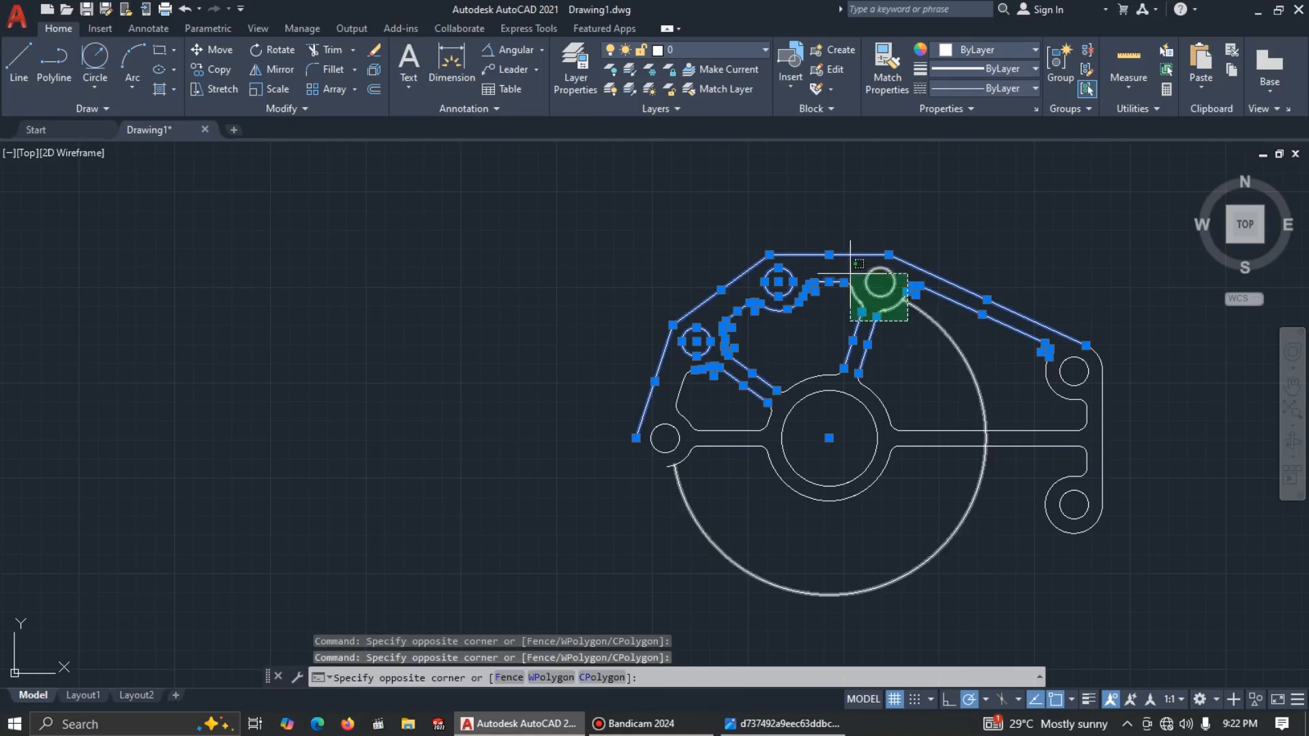
pyautogui.click(841, 260)
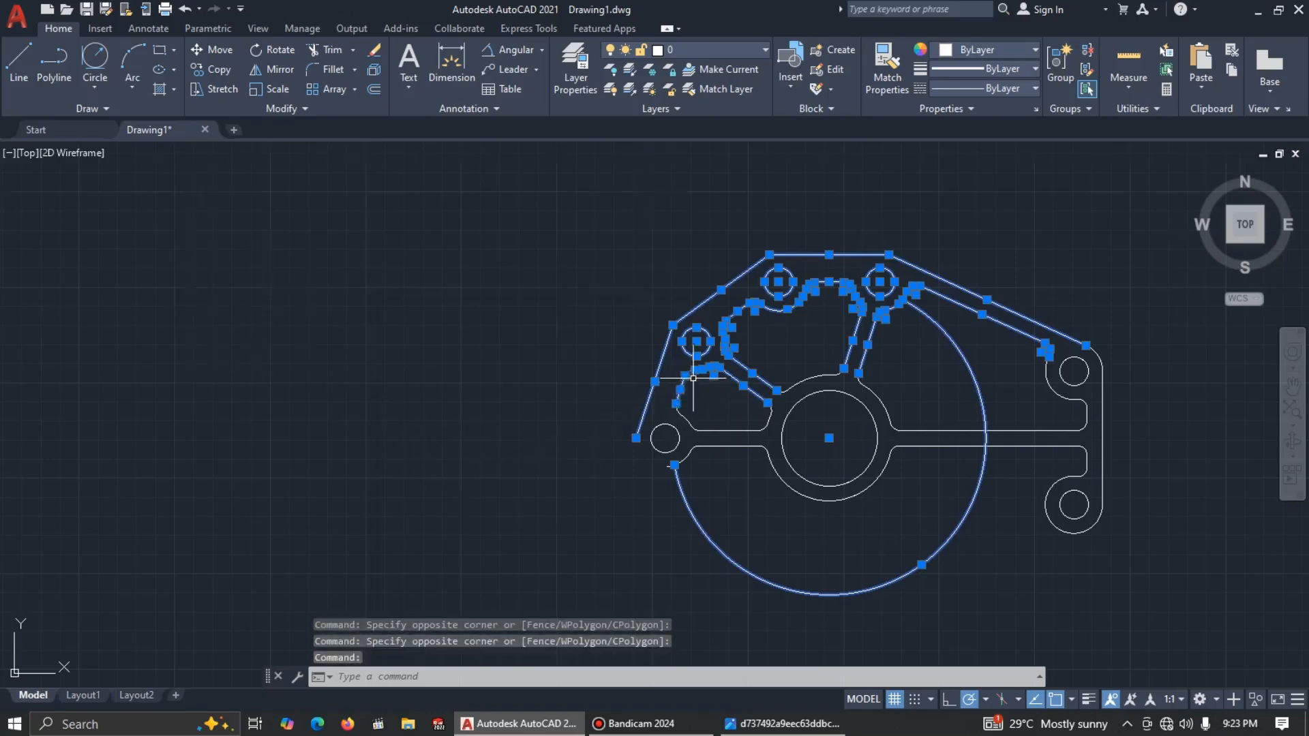
# Step: Add the small left pocket's left and hub-side fillets and the upper-left rib's other hub fillet to the selection
pyautogui.scroll(5, 690, 379)
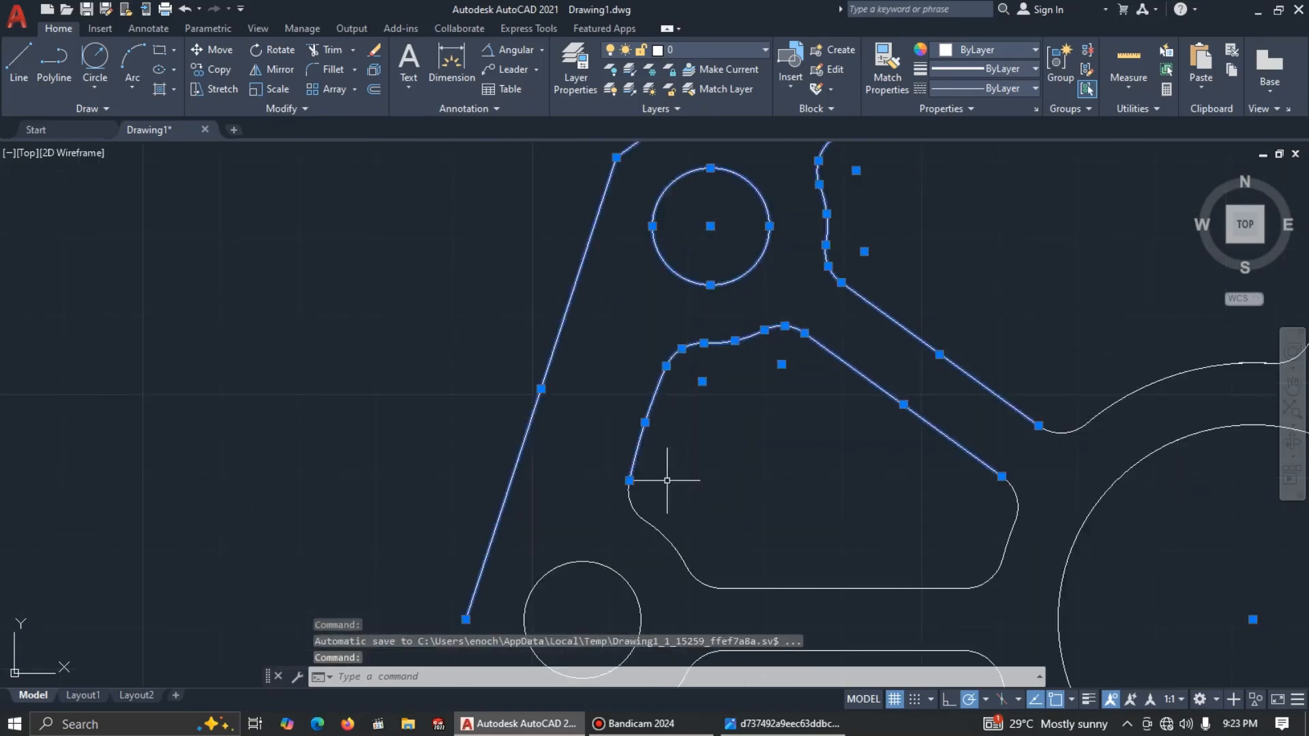
pyautogui.click(631, 498)
pyautogui.scroll(-2, 686, 482)
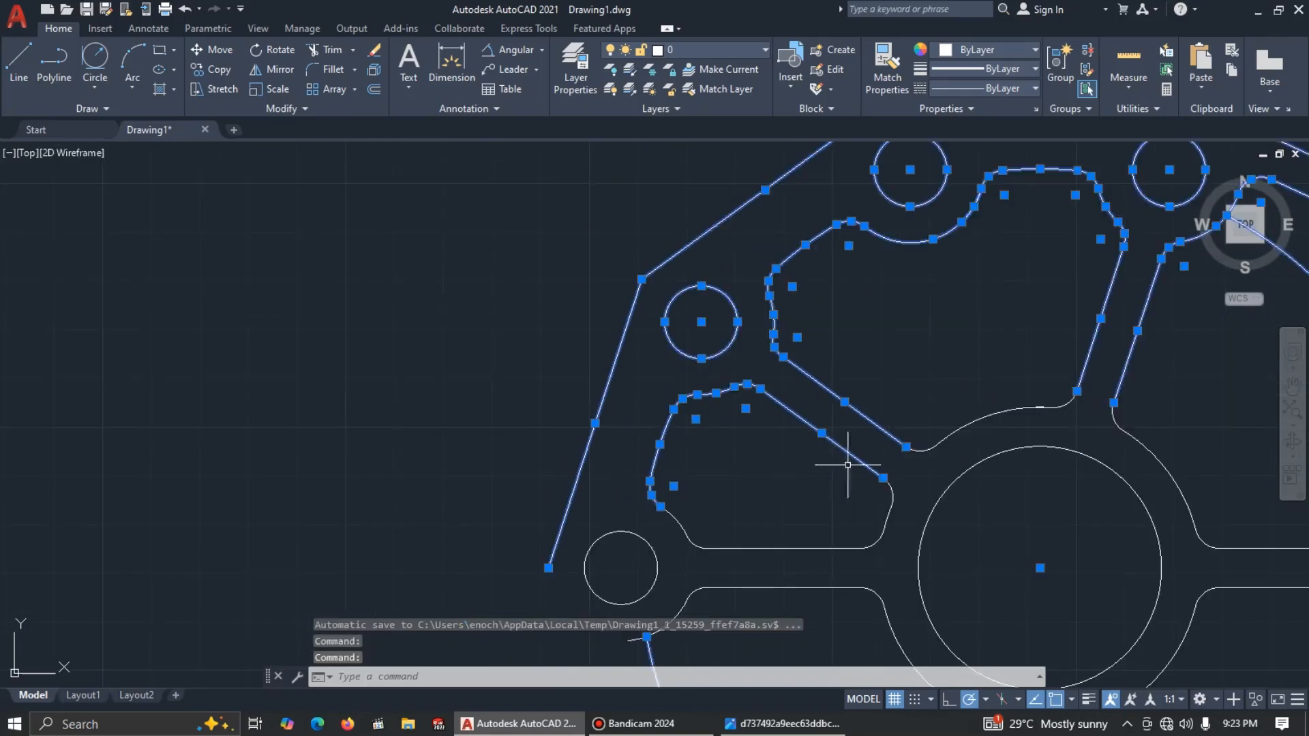
pyautogui.scroll(-2, 903, 468)
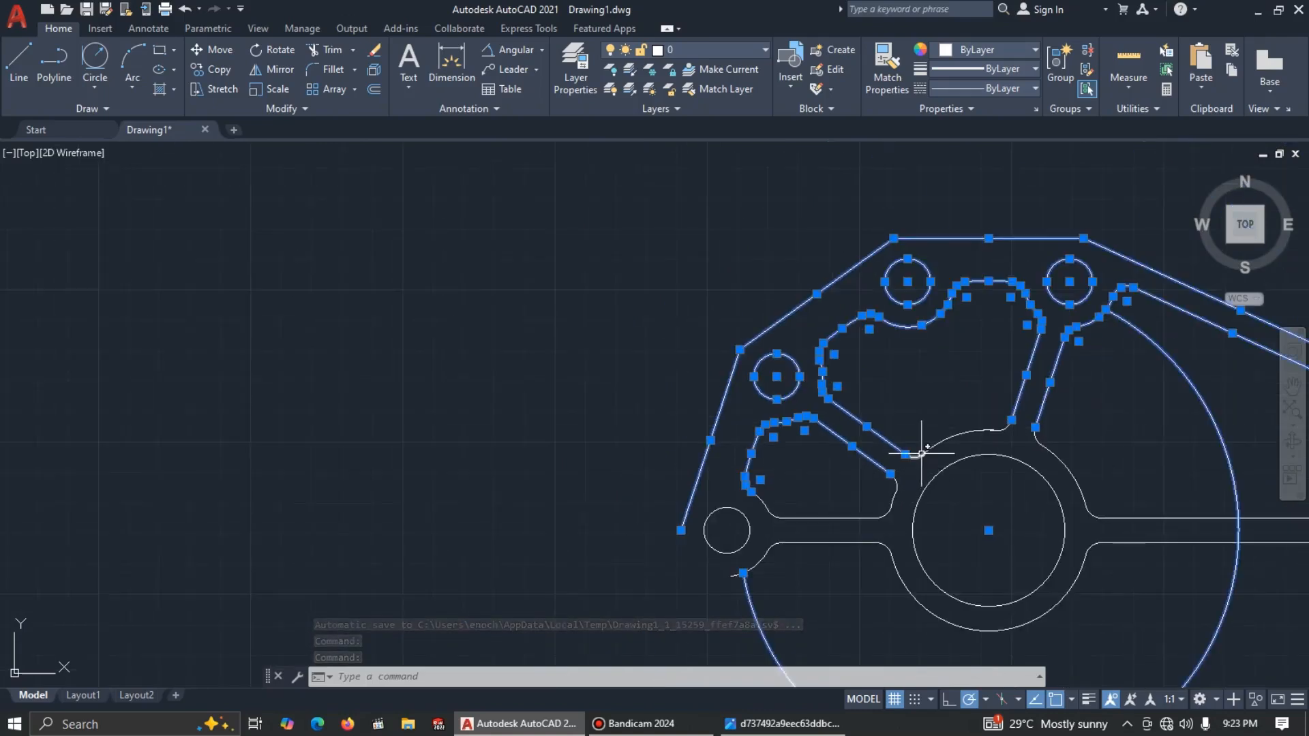
pyautogui.scroll(5, 913, 464)
pyautogui.click(917, 451)
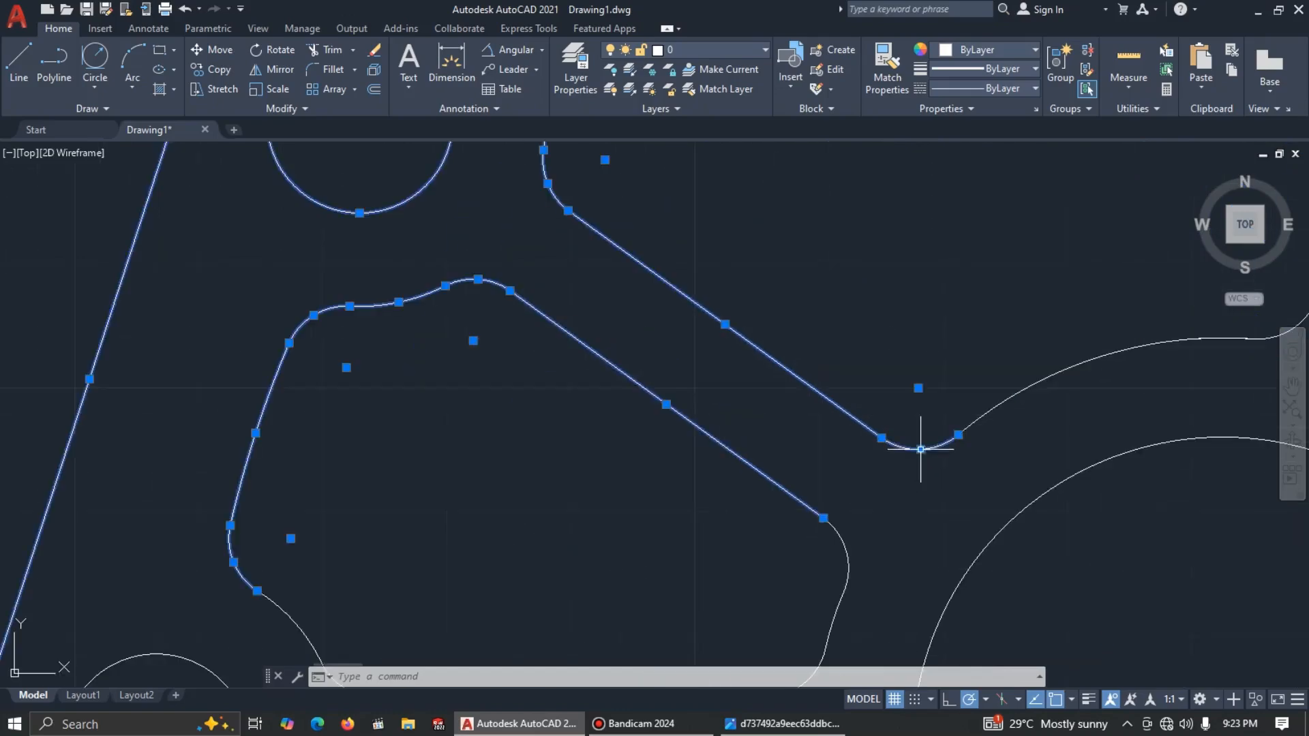
pyautogui.click(841, 539)
pyautogui.scroll(-3, 842, 540)
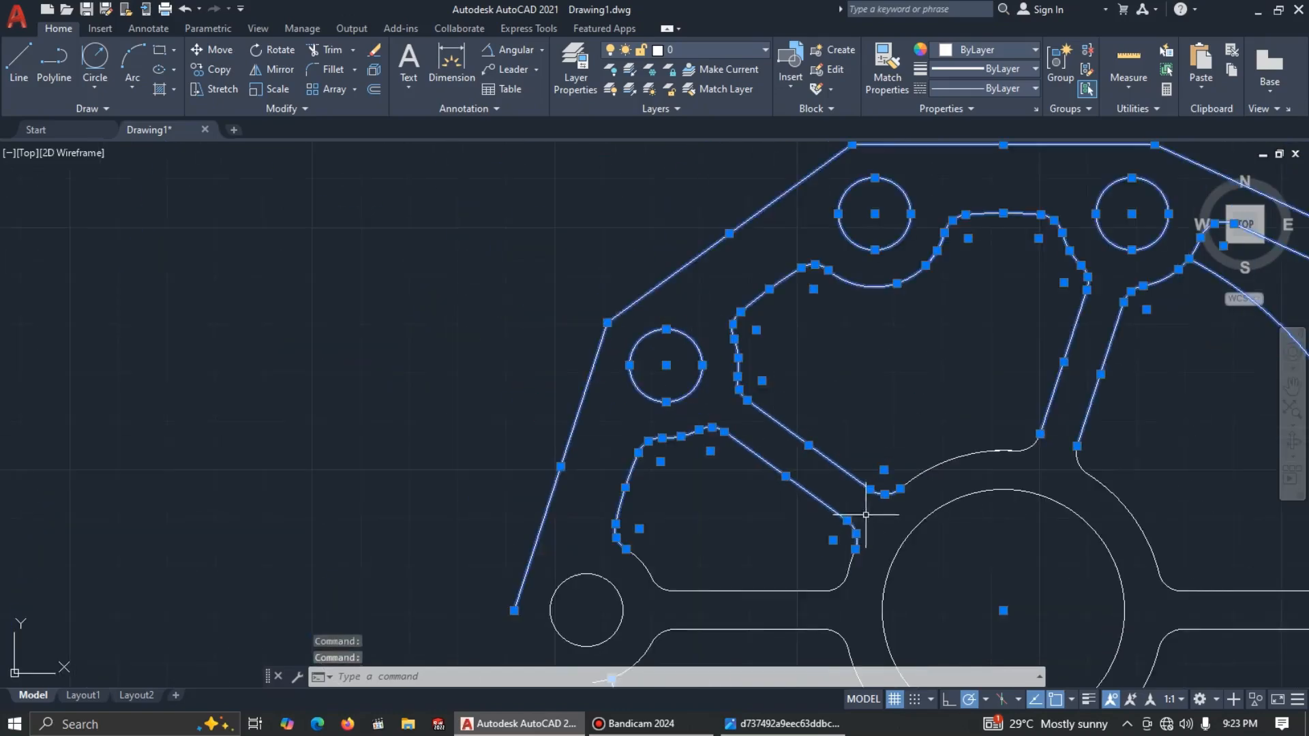
# Step: Add the steep upper rib's two hub fillets to the objects selected for mirroring
pyautogui.click(1031, 446)
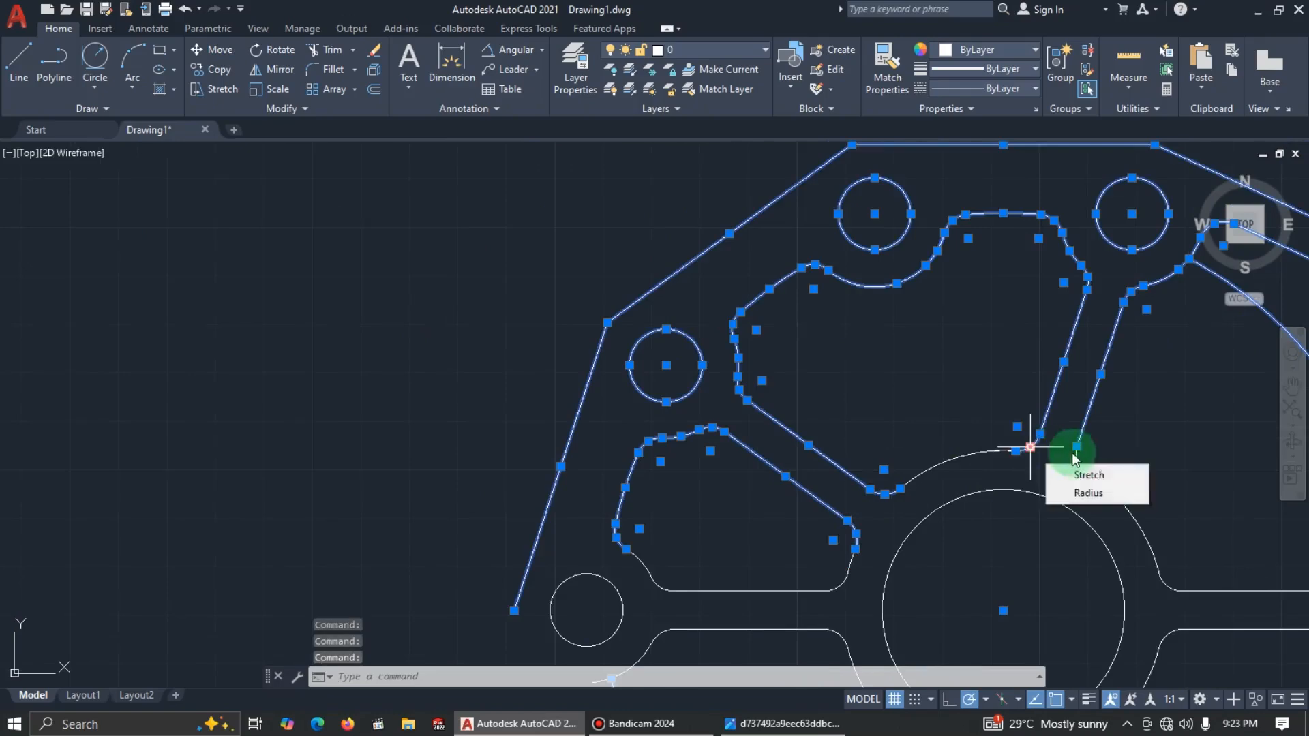
pyautogui.click(1103, 474)
pyautogui.scroll(-4, 1028, 443)
pyautogui.scroll(6, 1070, 438)
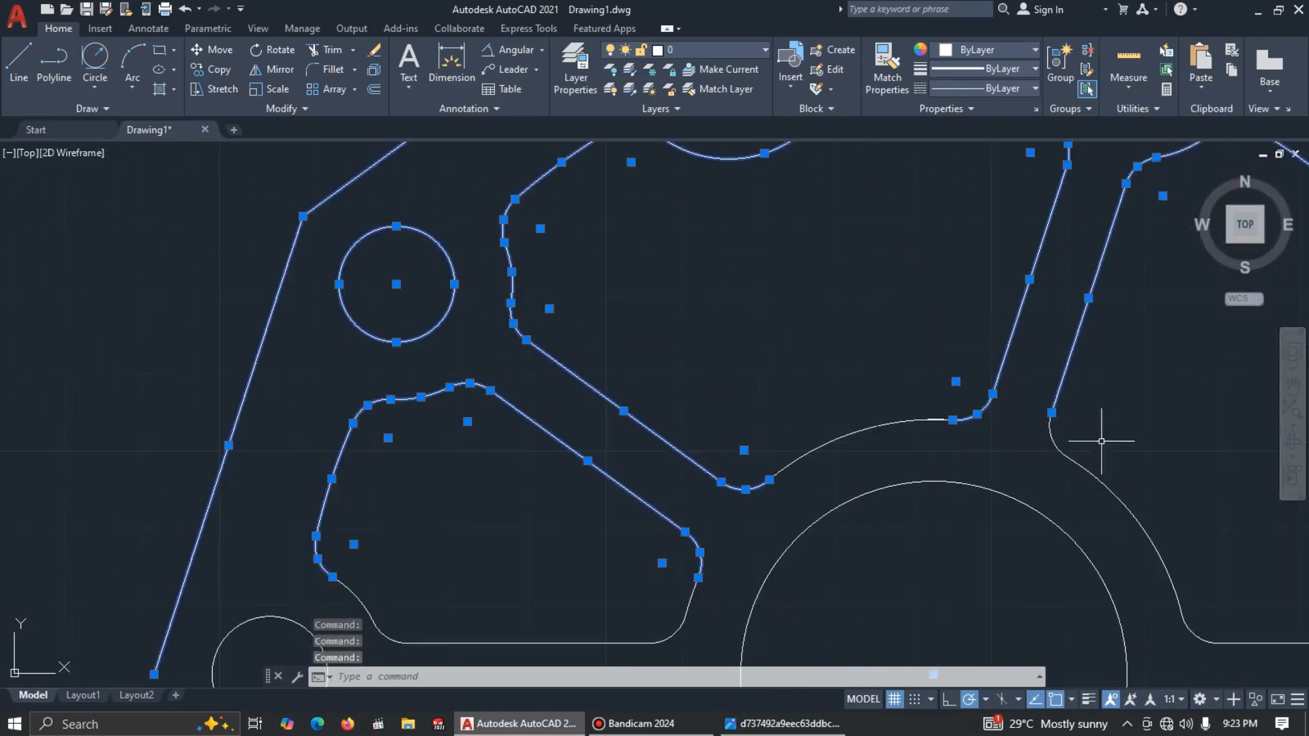
pyautogui.click(1056, 440)
pyautogui.scroll(-4, 1061, 453)
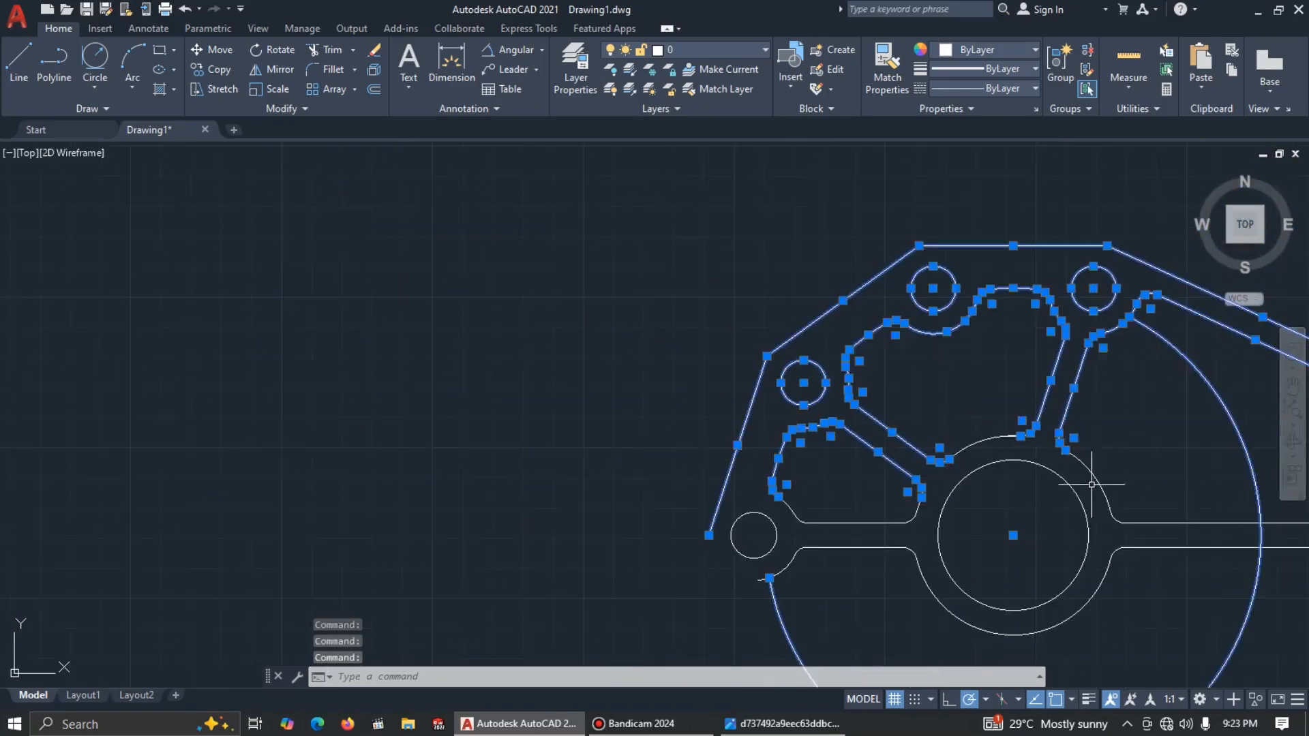
# Step: Mirror the selected upper-half geometry about the horizontal line through the hub centre and the leftmost hole's centre, keeping the source objects
pyautogui.scroll(2, 1068, 502)
pyautogui.scroll(-2, 1069, 502)
pyautogui.moveTo(1069, 502); pyautogui.dragTo(804, 413, button='middle')
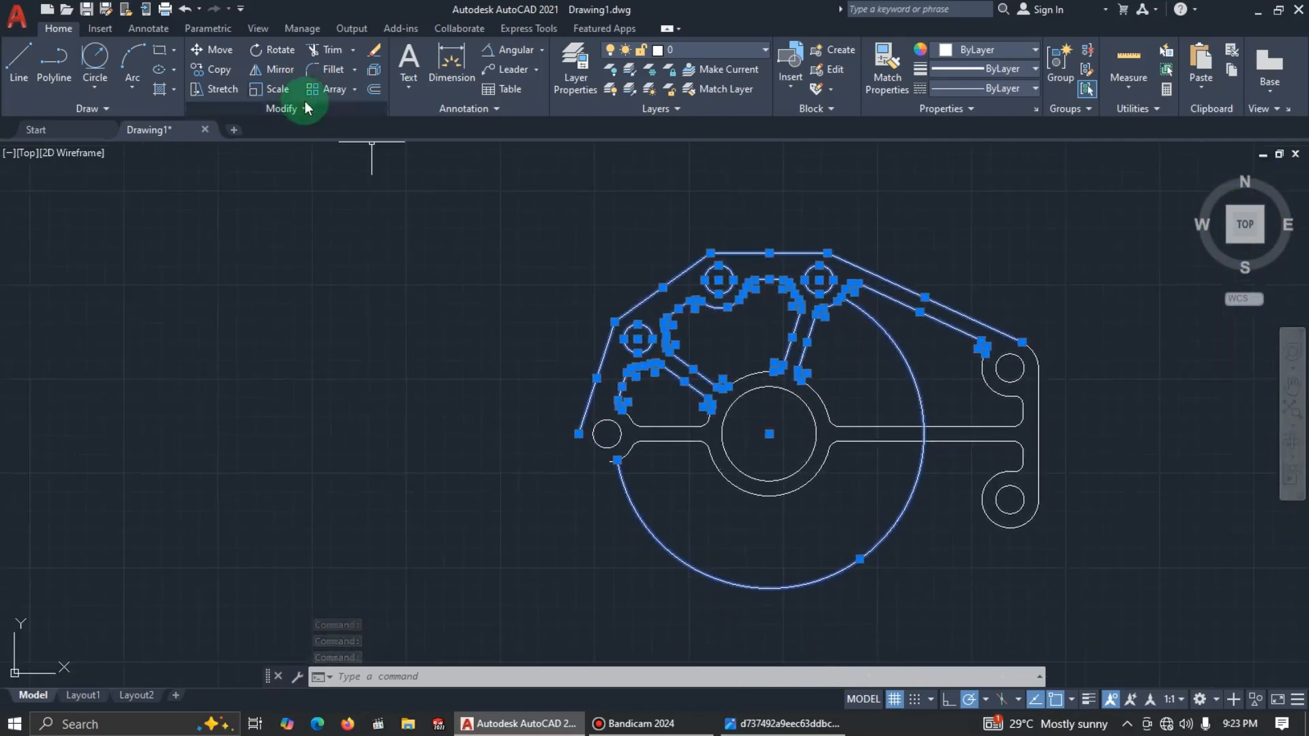
pyautogui.click(278, 70)
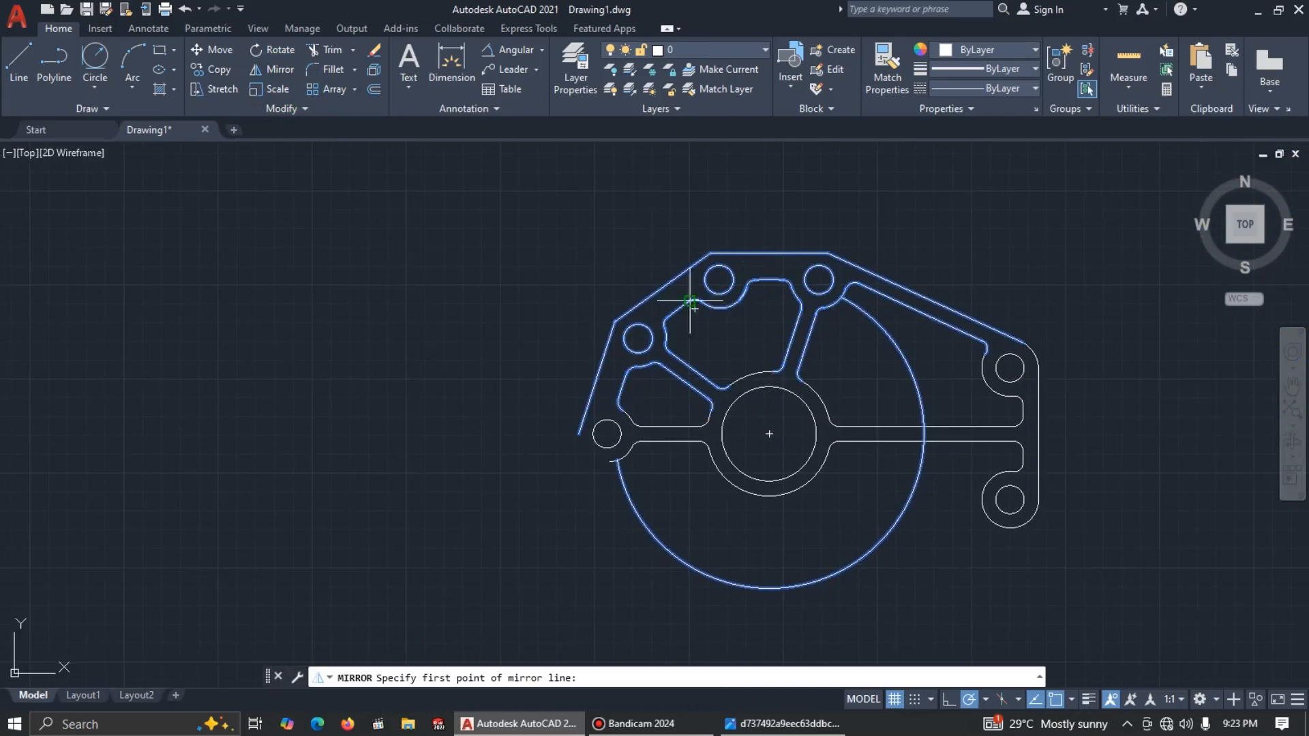
pyautogui.click(769, 434)
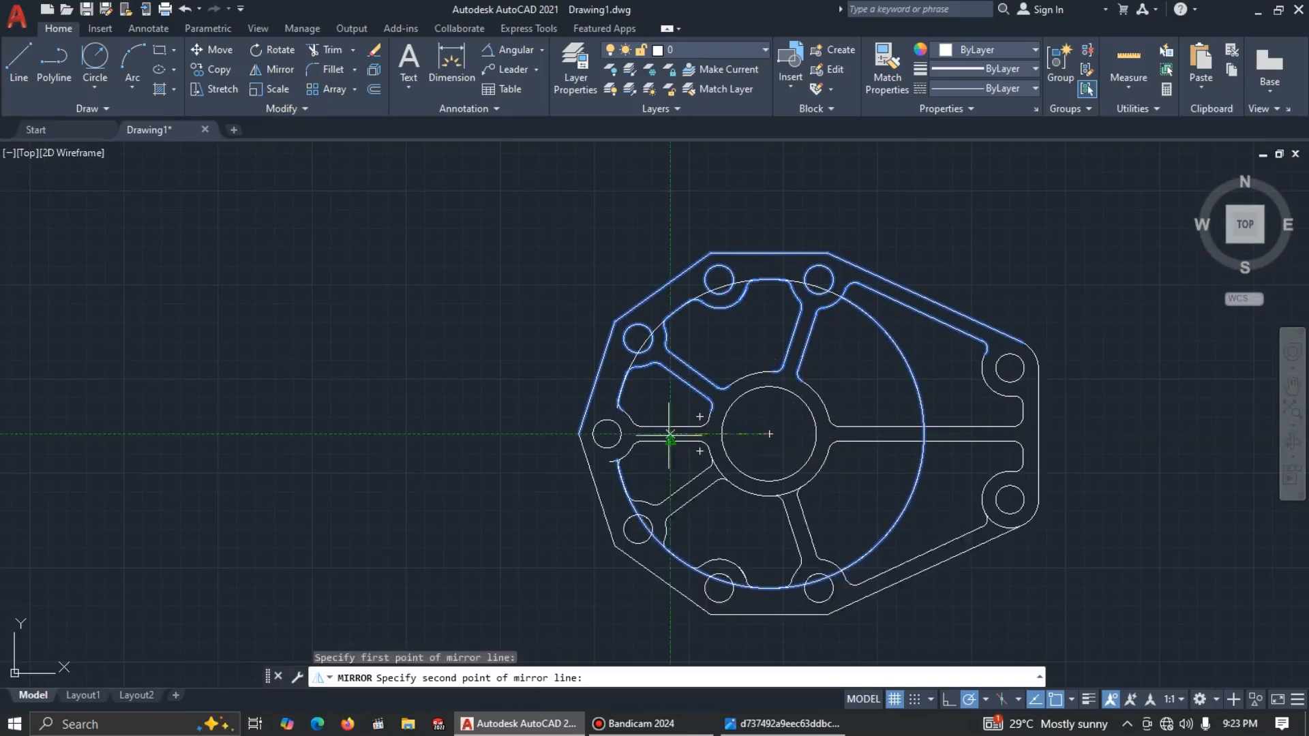
pyautogui.click(607, 434)
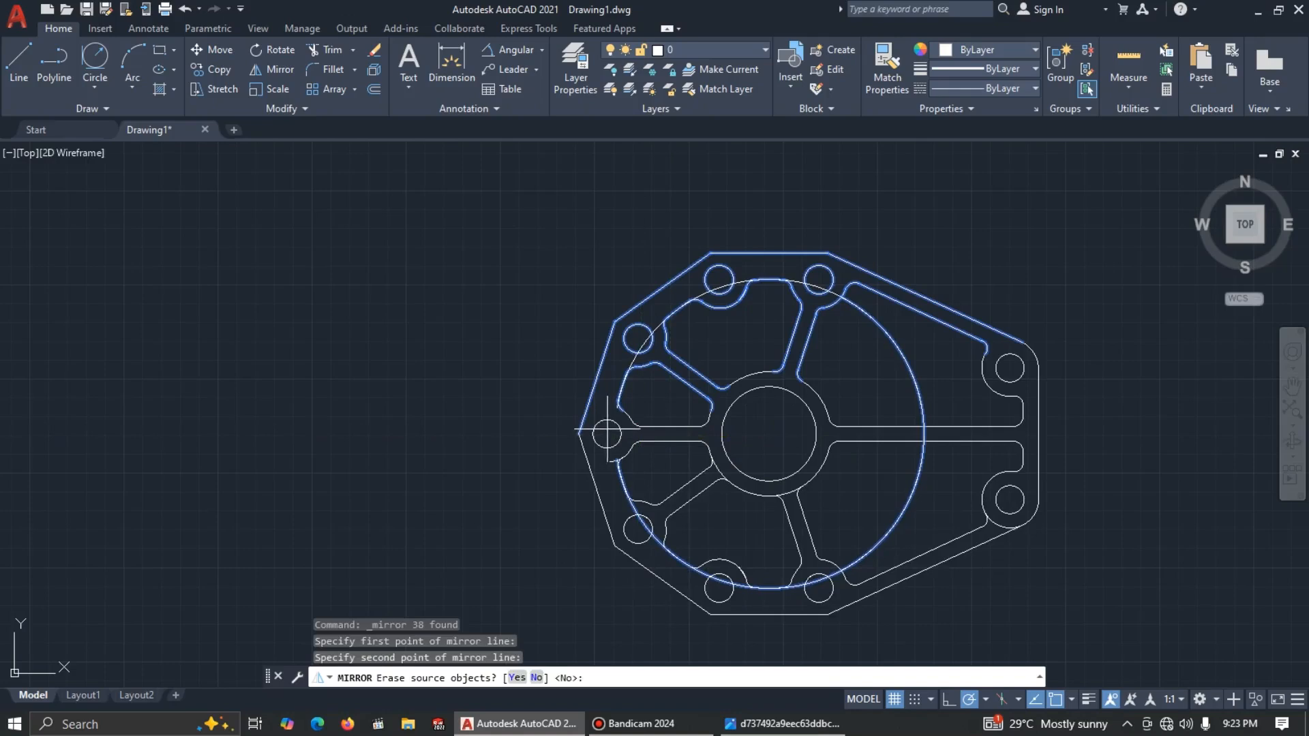
pyautogui.click(536, 677)
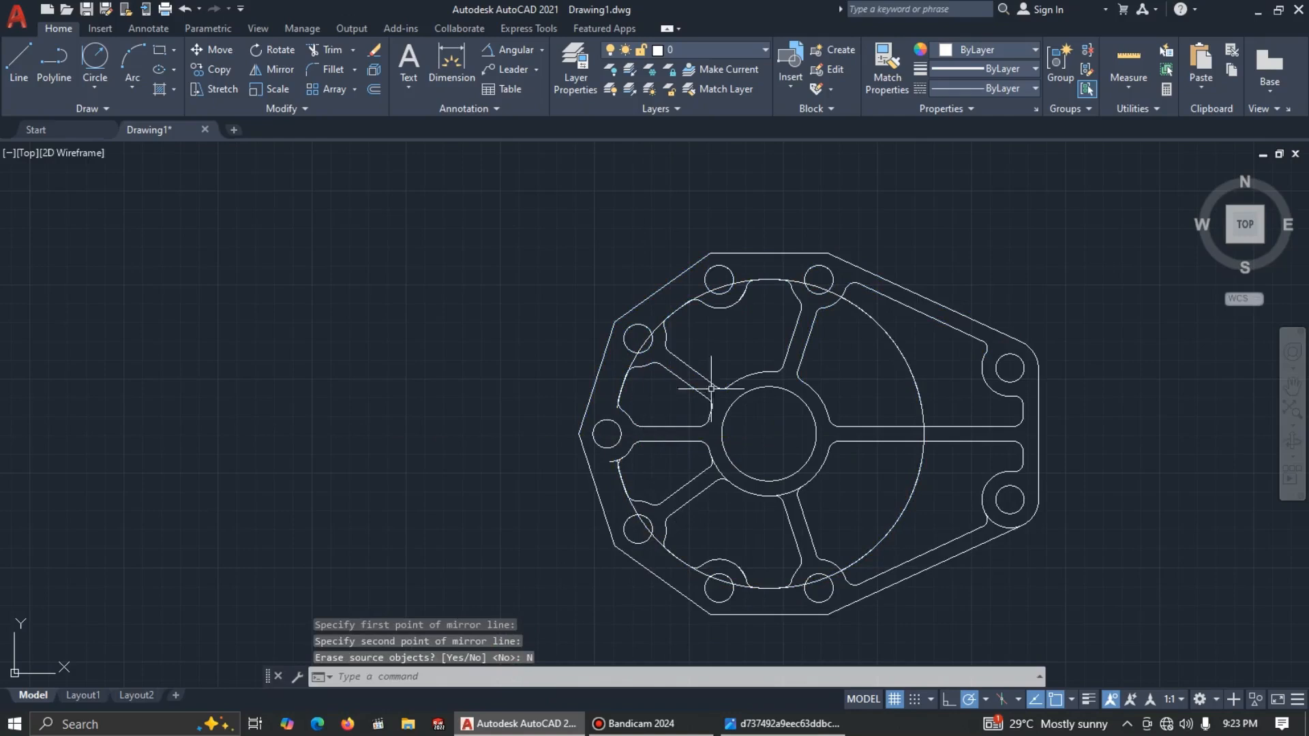
# Step: Delete the two large overlapping arcs running around the hub through the right-hand pockets
pyautogui.click(882, 326)
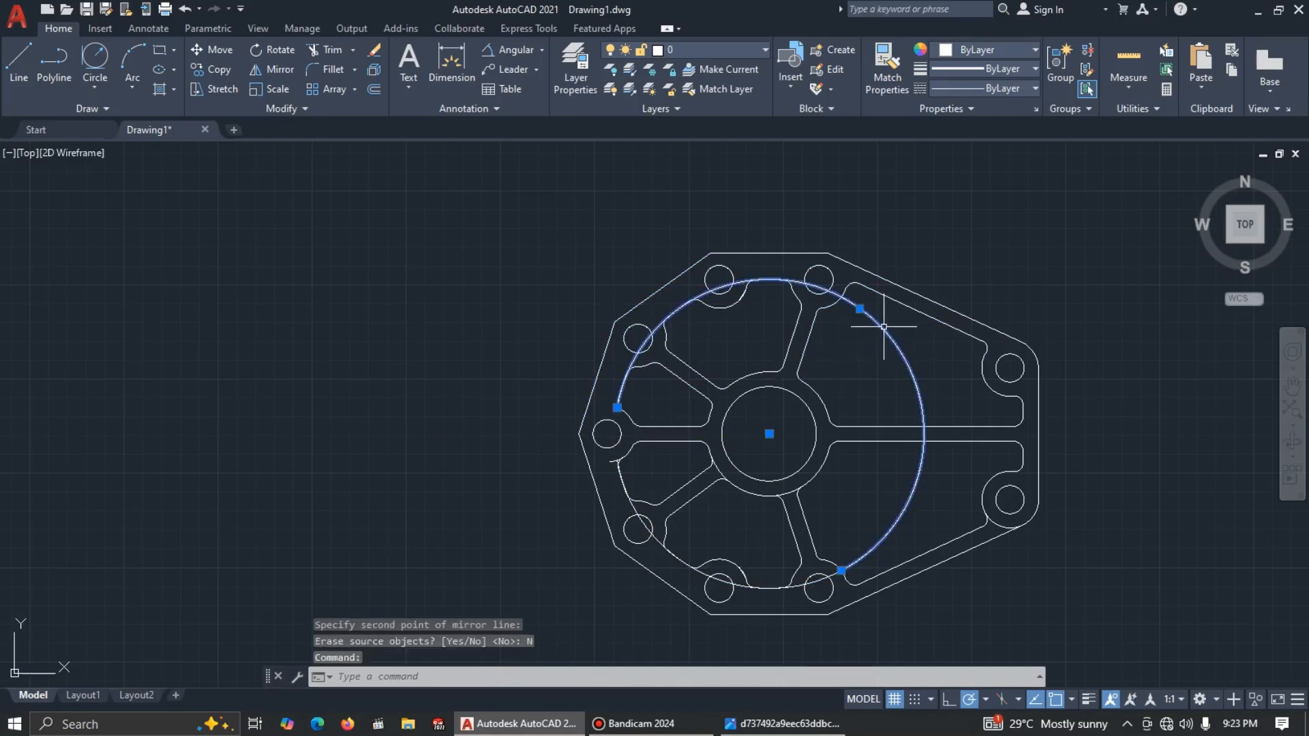
pyautogui.press('Delete')
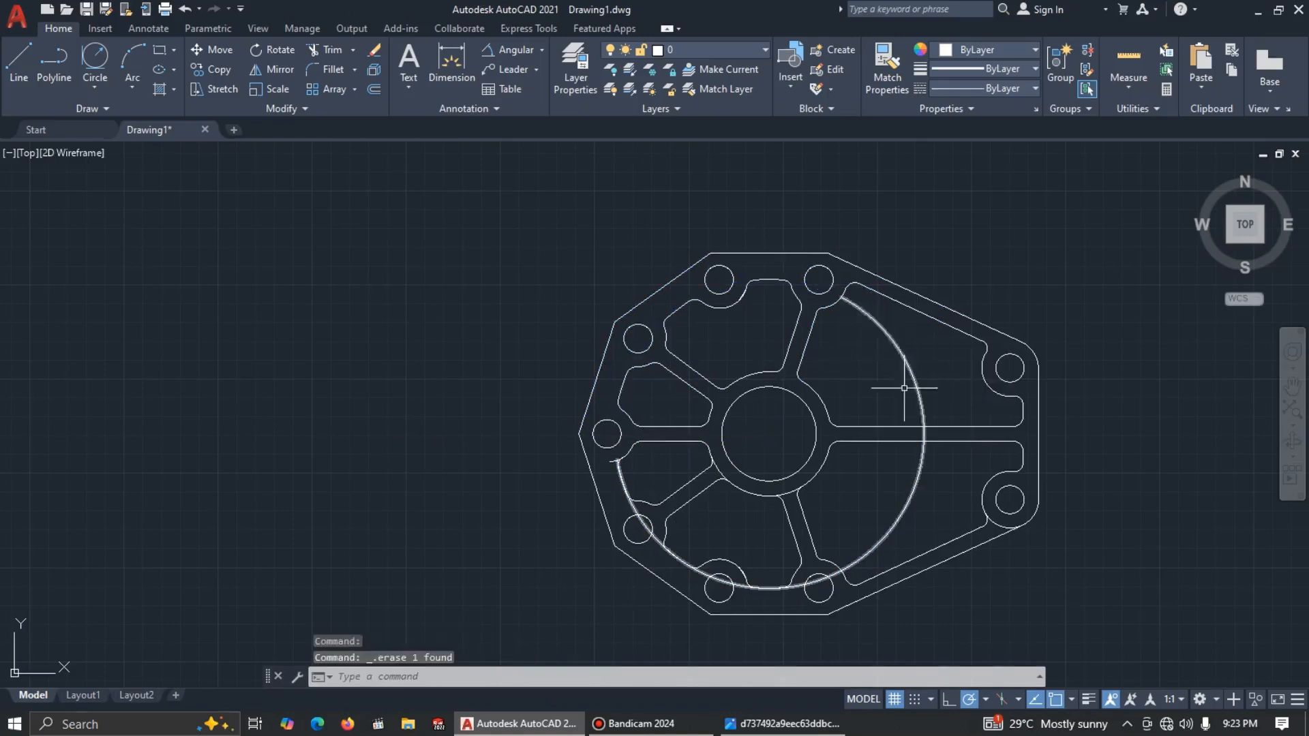
pyautogui.click(897, 520)
pyautogui.press('Delete')
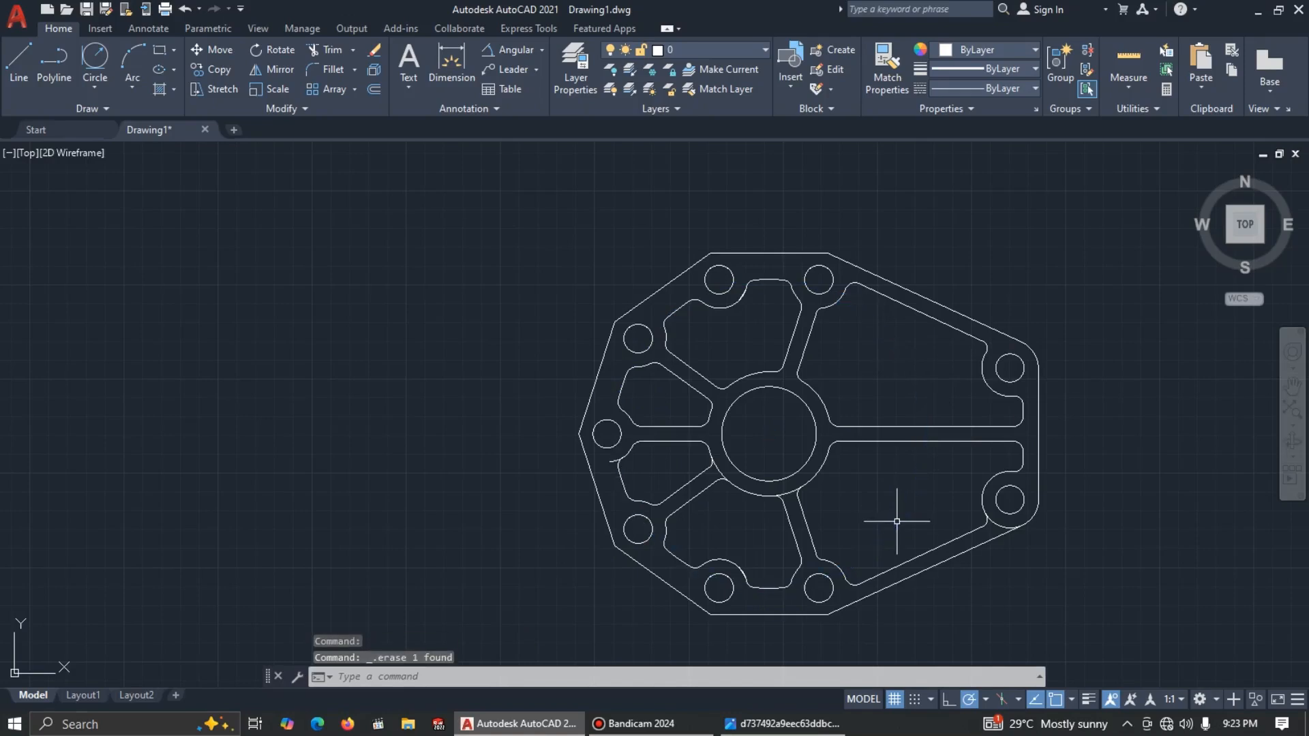
# Step: Trim the stray arc end below the leftmost hole, outside the lower small pocket
pyautogui.scroll(2, 634, 474)
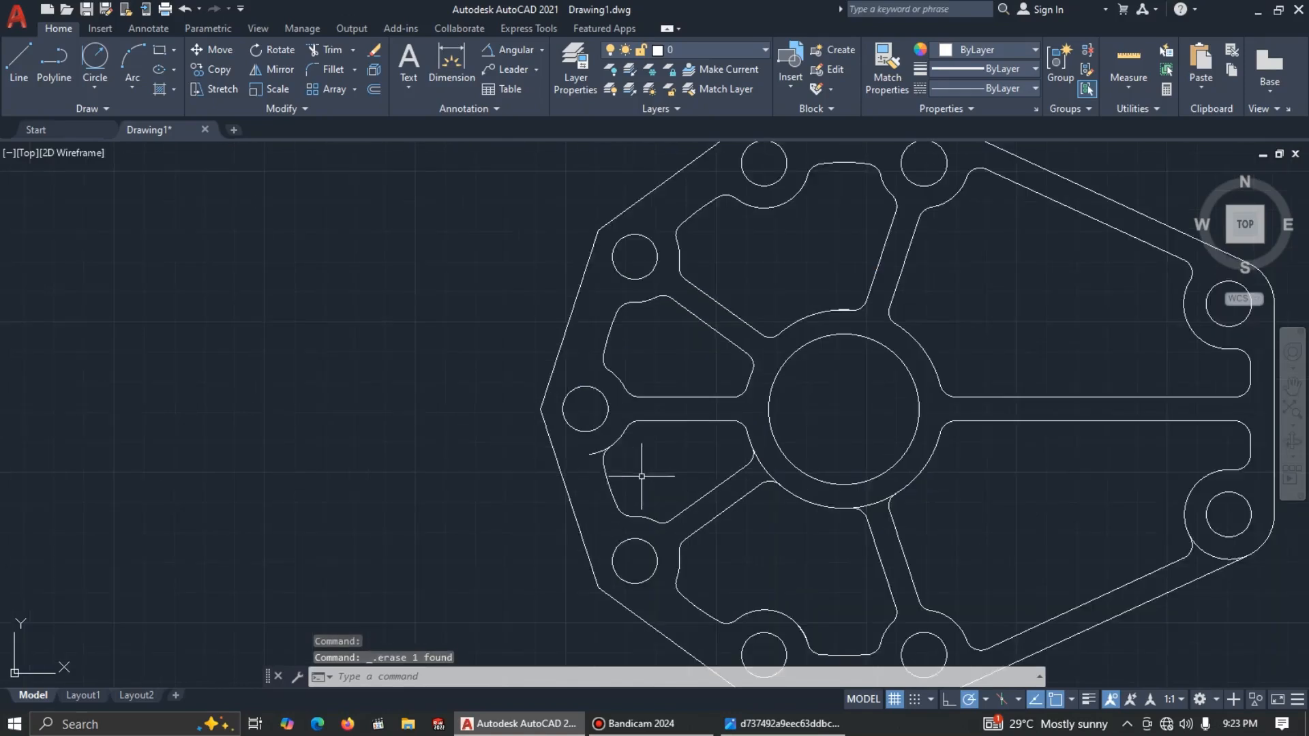
pyautogui.write('tr')
pyautogui.press('Return')
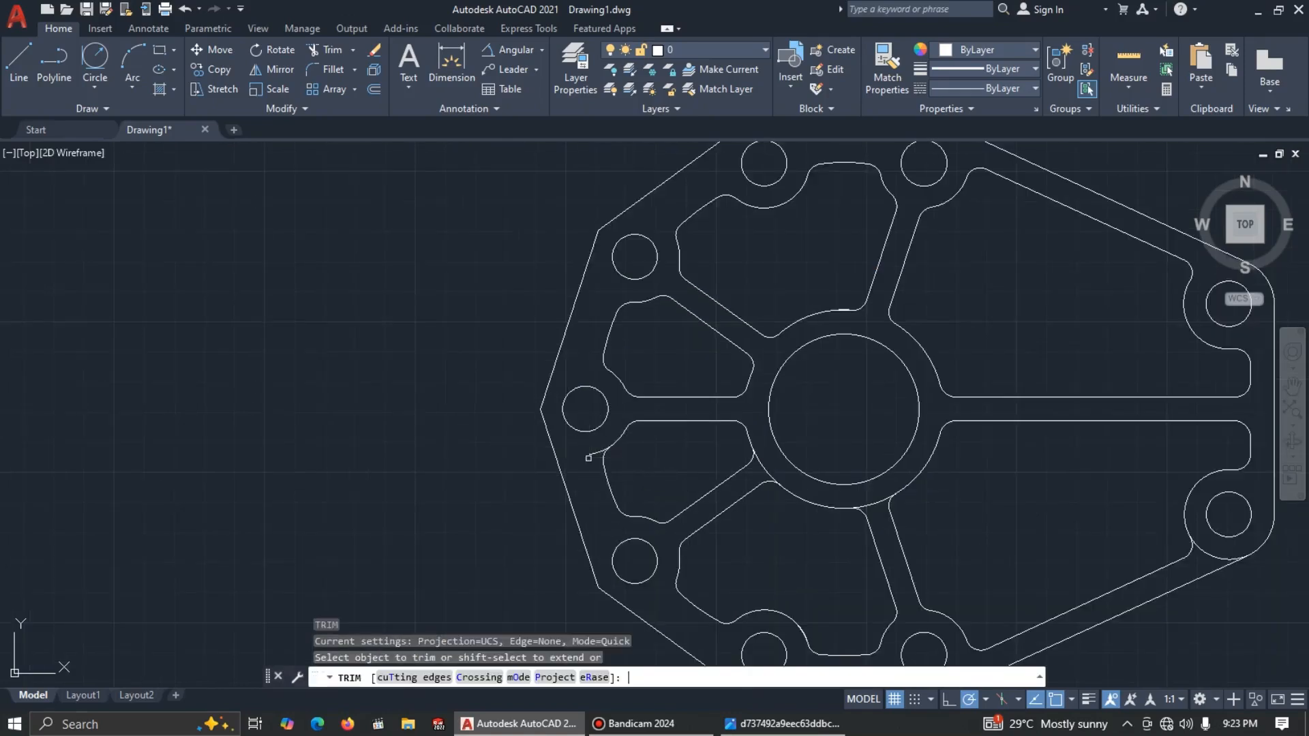
pyautogui.click(596, 453)
pyautogui.scroll(-2, 596, 452)
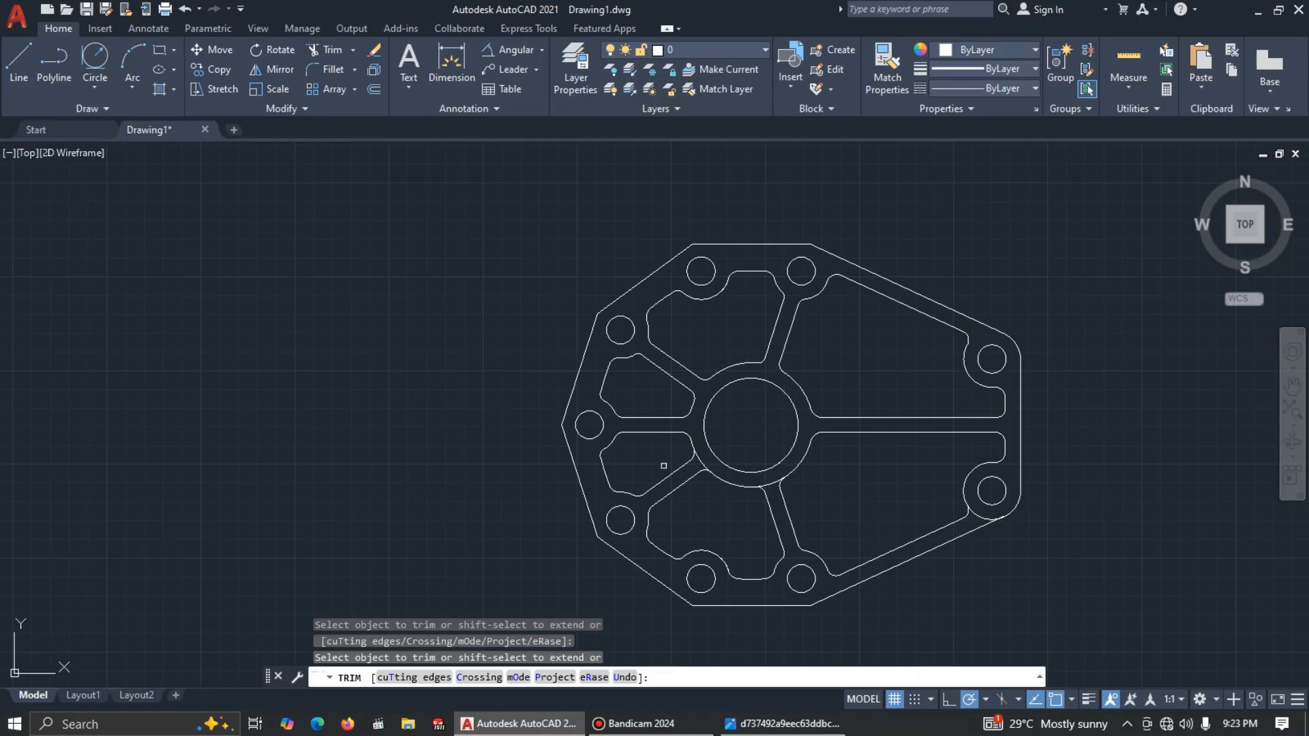
# Step: Trim the surplus boss arc around the lower right-hand hole between the inner fillet and the outer sloped edge
pyautogui.scroll(8, 941, 432)
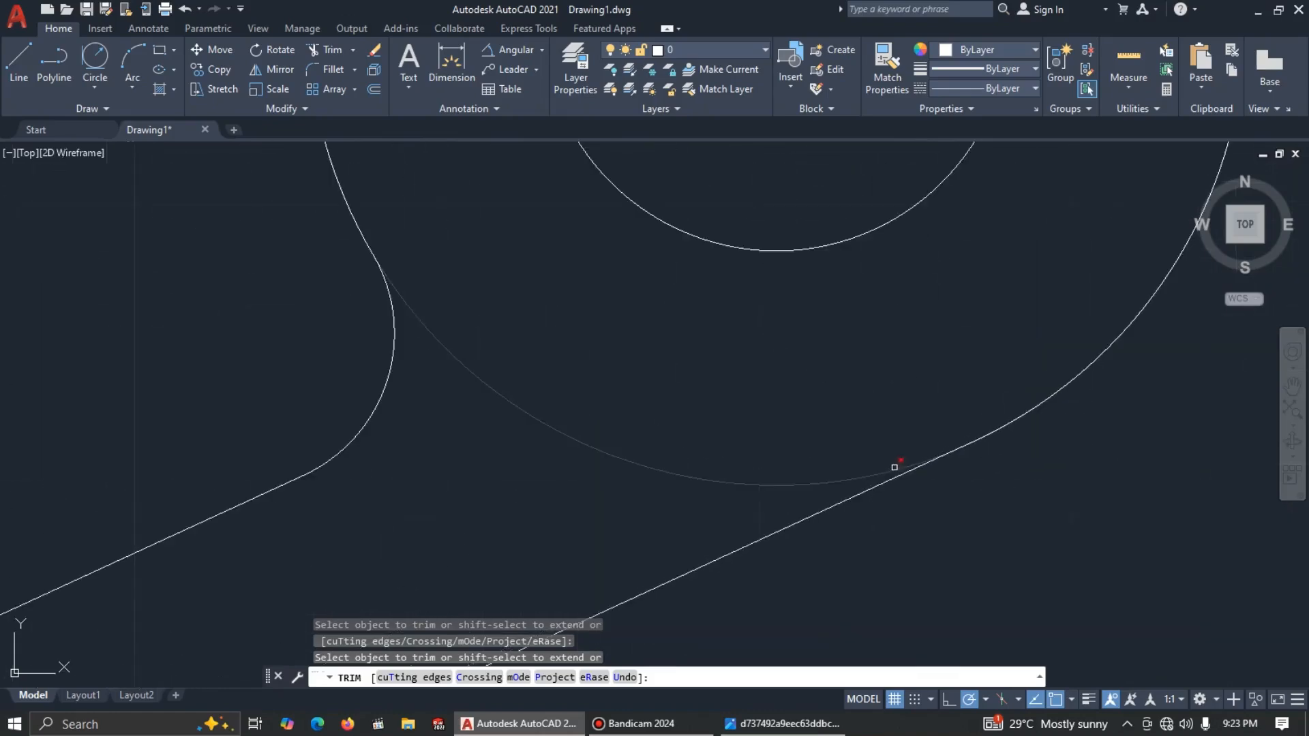
pyautogui.click(877, 467)
pyautogui.scroll(-6, 875, 471)
pyautogui.press('Return')
pyautogui.scroll(-6, 800, 476)
# Step: Trim the surplus hub arcs crossing the ends of the lower ribs
pyautogui.moveTo(730, 453)
pyautogui.mouseDown(button='middle')
pyautogui.moveTo(858, 423)
pyautogui.moveTo(768, 427)
pyautogui.mouseUp(button='middle')
pyautogui.scroll(2, 654, 412)
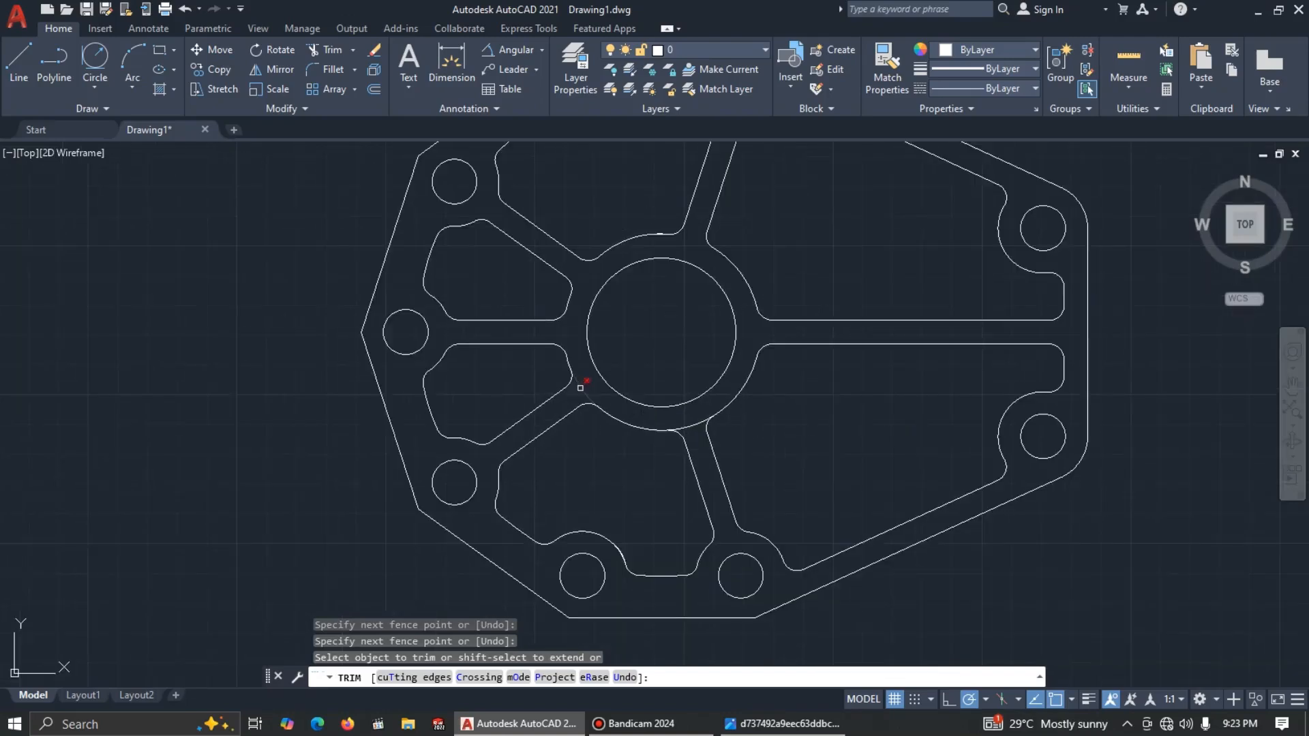
pyautogui.click(580, 388)
pyautogui.scroll(-2, 705, 416)
pyautogui.moveTo(760, 407); pyautogui.dragTo(734, 427, button='middle')
# Step: Trim away the overlapping upper hub arc and rebuild it by extending the short arc at the steep upper rib's fillet
pyautogui.scroll(4, 666, 324)
pyautogui.scroll(4, 667, 324)
pyautogui.scroll(5, 593, 307)
pyautogui.scroll(-5, 552, 279)
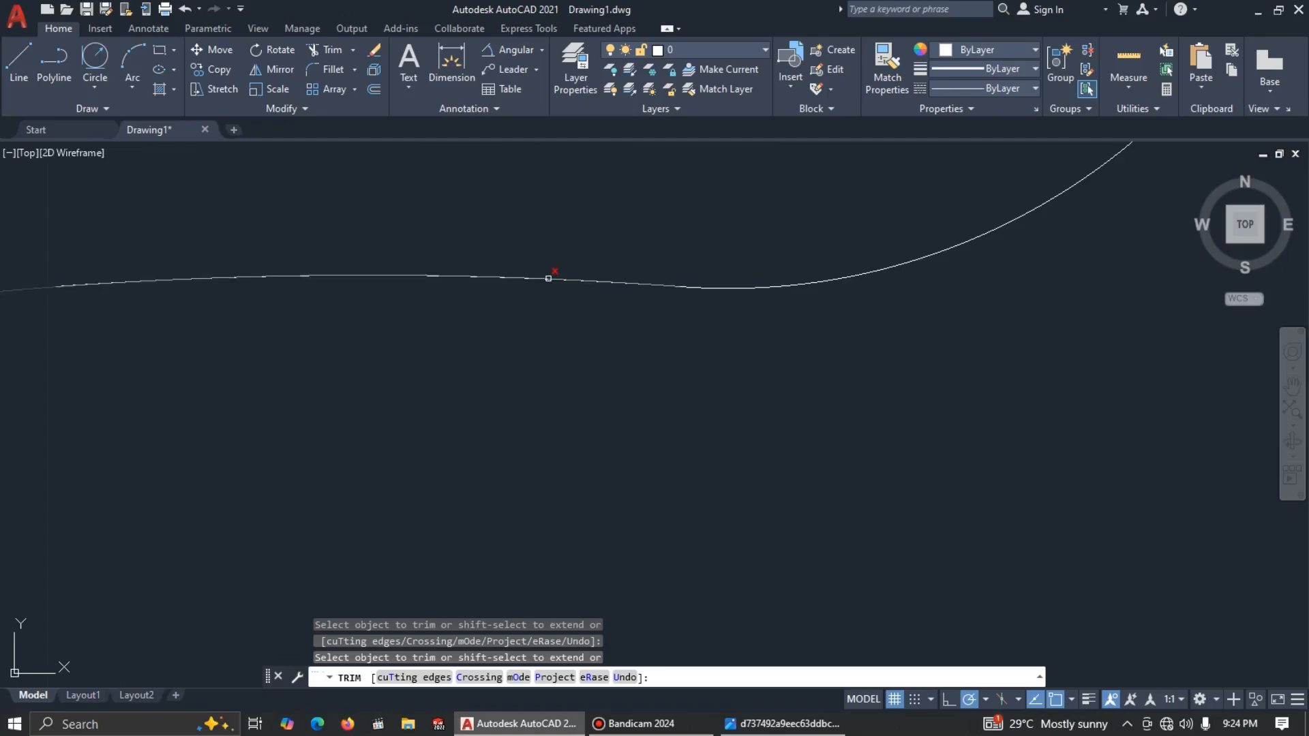
pyautogui.scroll(-2, 696, 363)
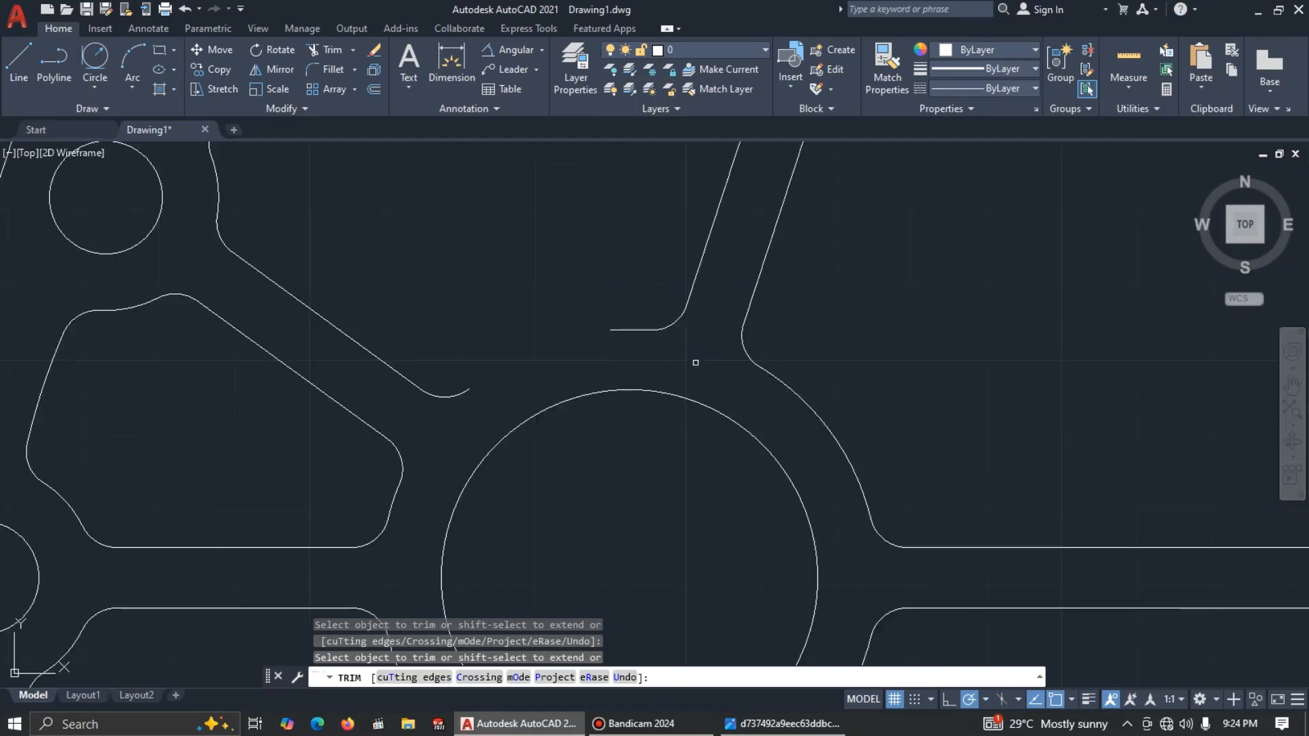
pyautogui.press('Escape')
pyautogui.write('ex')
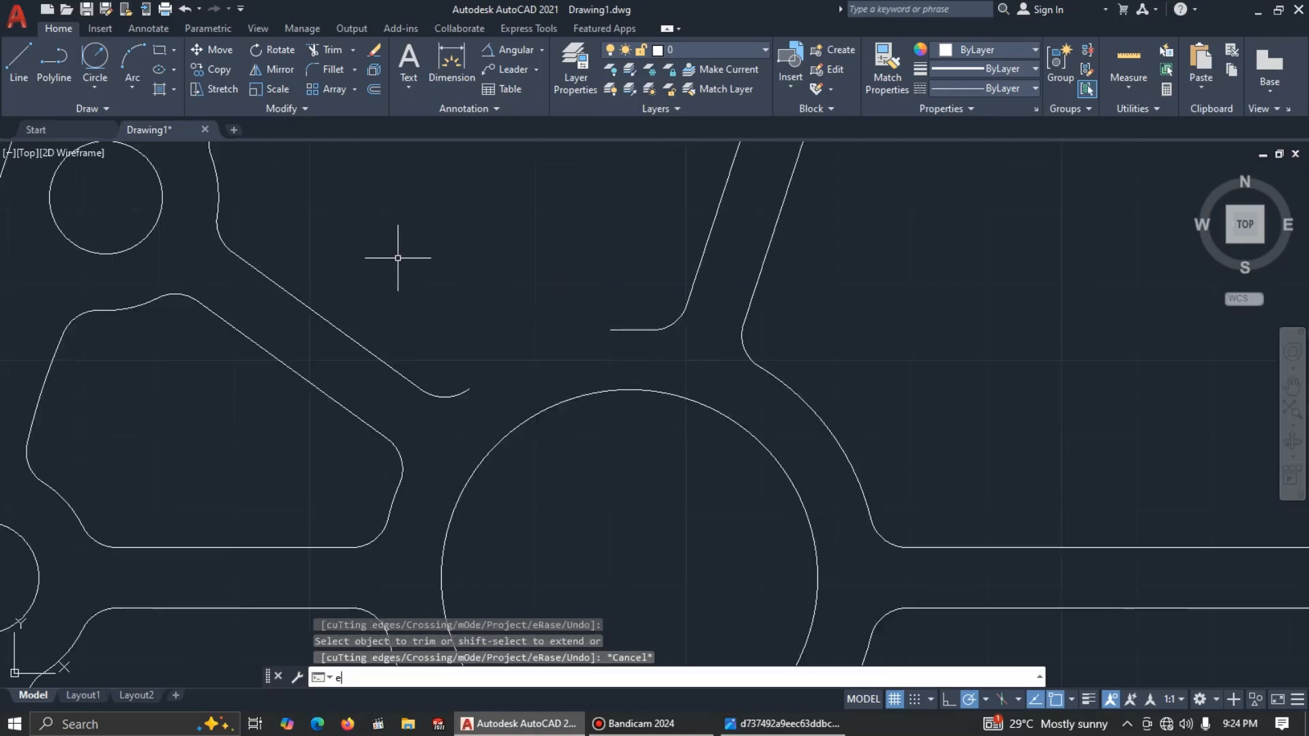
pyautogui.press('Return')
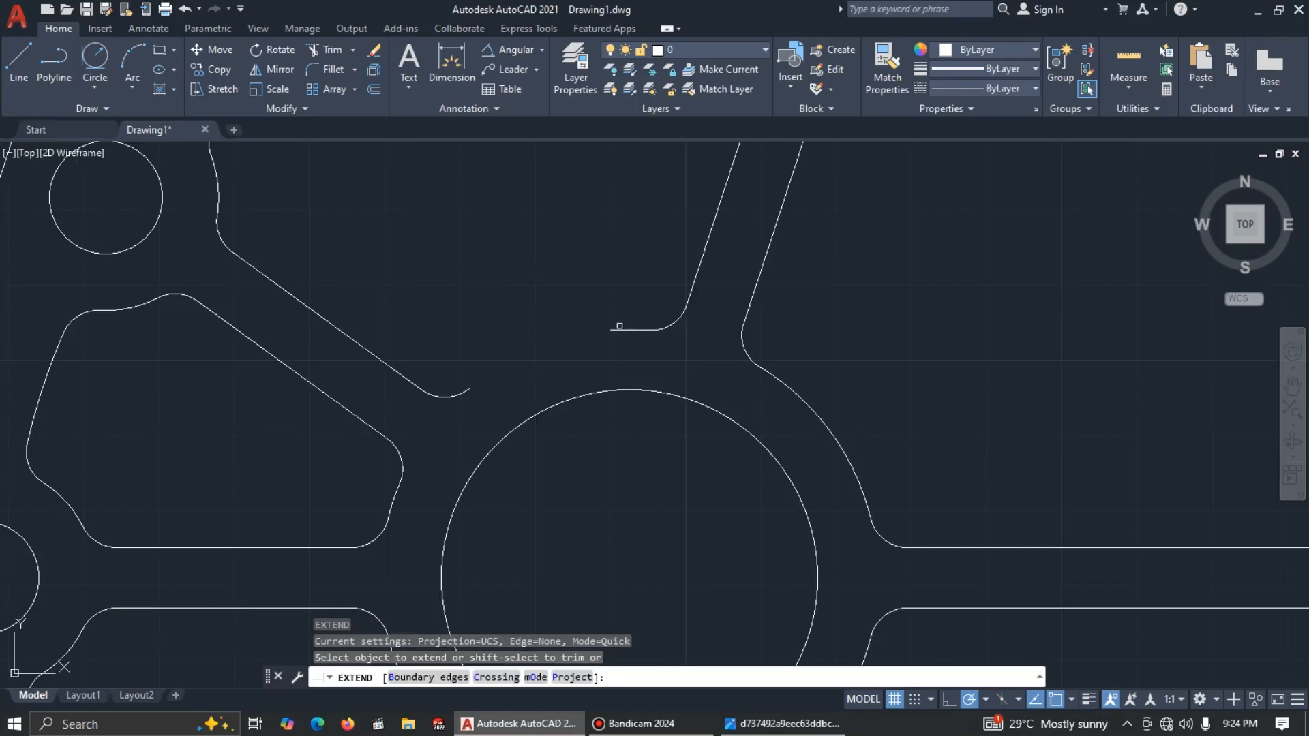
pyautogui.click(619, 330)
pyautogui.press('Escape')
# Step: Trim the extended hub arc across the end of the upper-left rib
pyautogui.write('tr')
pyautogui.press('Return')
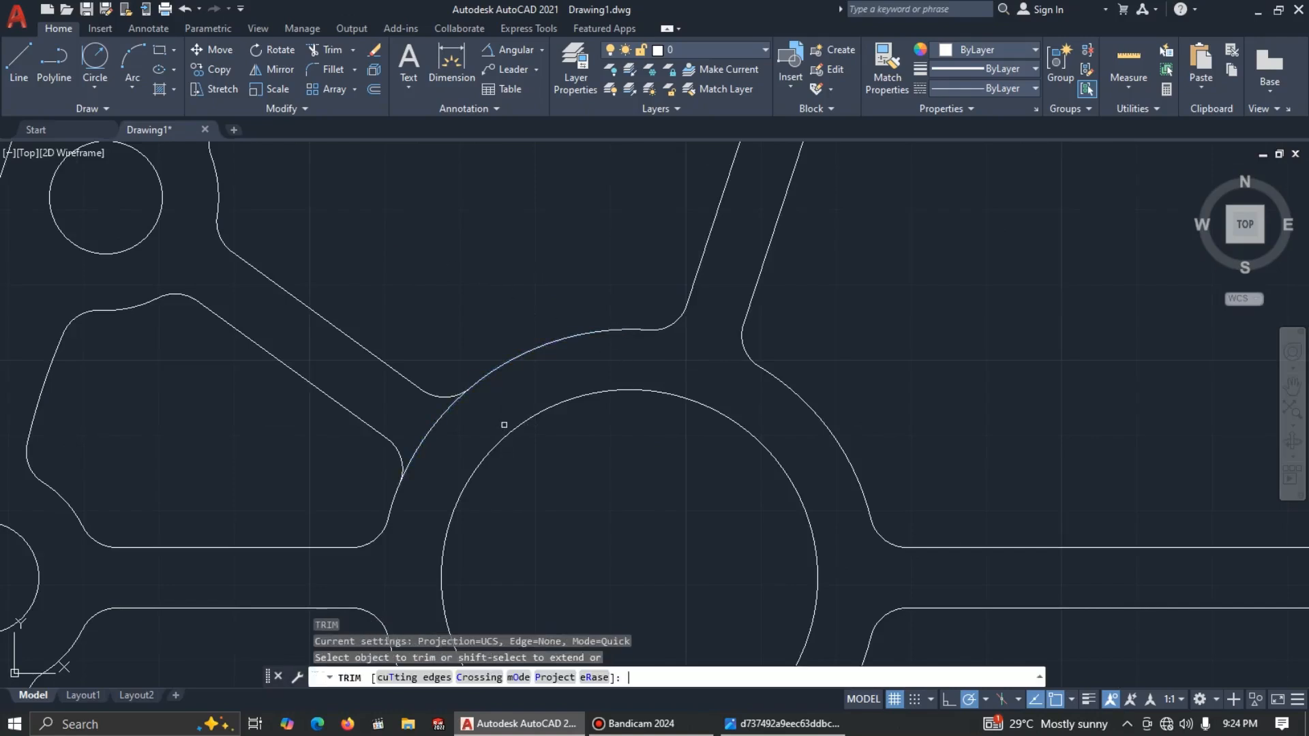
pyautogui.click(438, 424)
pyautogui.scroll(-6, 447, 423)
pyautogui.moveTo(595, 331)
pyautogui.mouseDown(button='middle')
pyautogui.moveTo(680, 318)
pyautogui.moveTo(739, 328)
pyautogui.mouseUp(button='middle')
# Step: Compare the plate with the reference image and turn on lineweight display in the drawing
pyautogui.hotkey('alt', 'Tab')
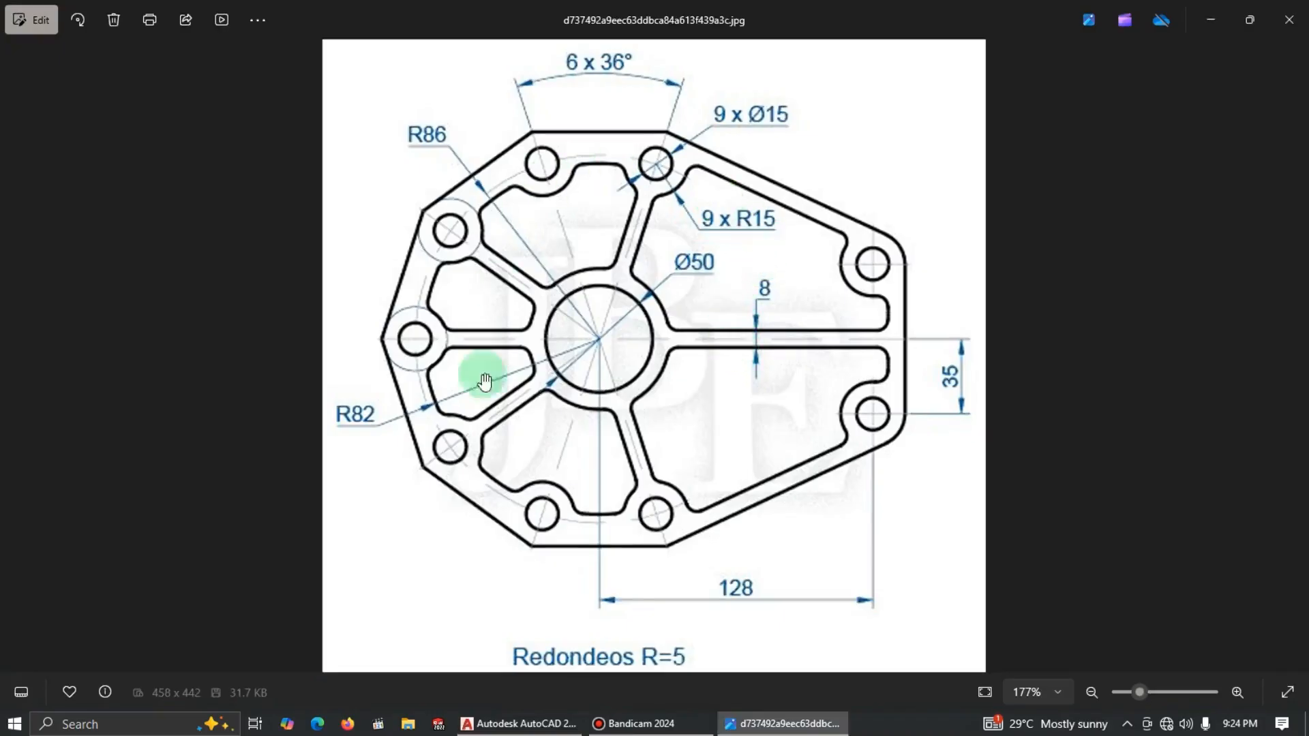
pyautogui.hotkey('alt', 'Tab')
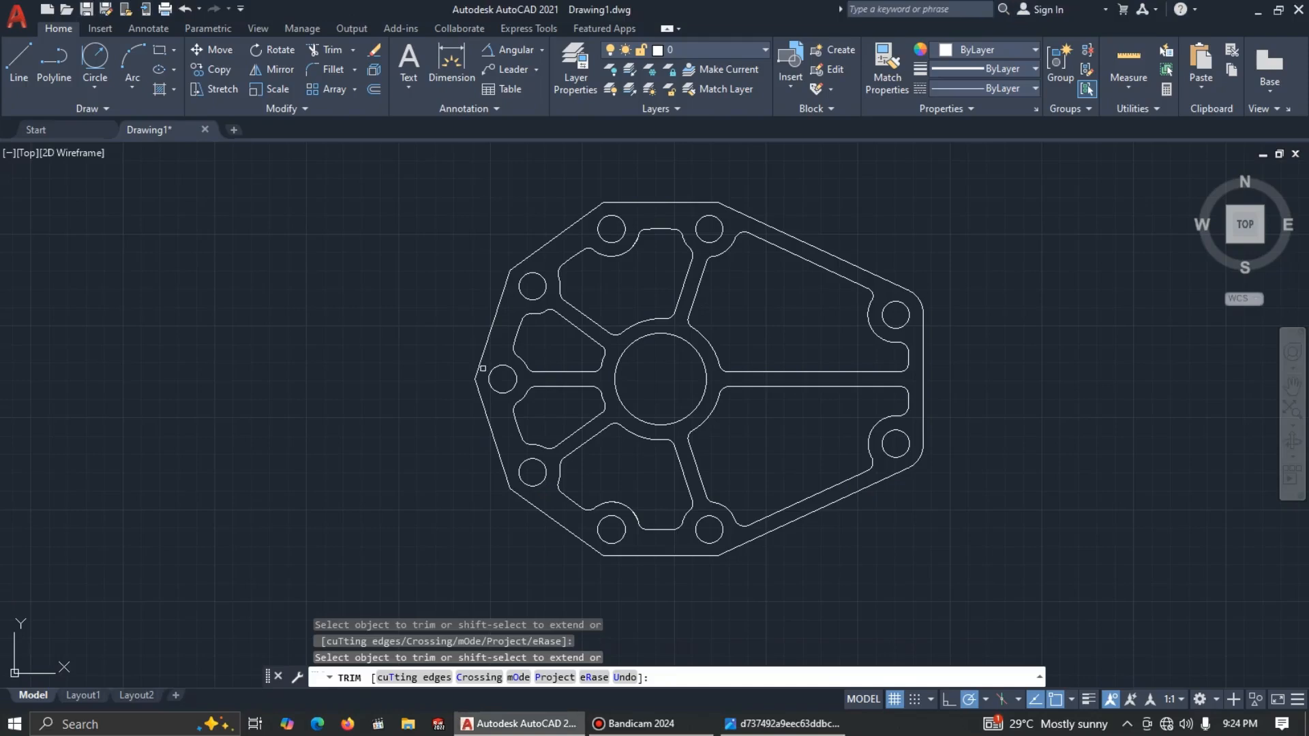
pyautogui.press('Escape')
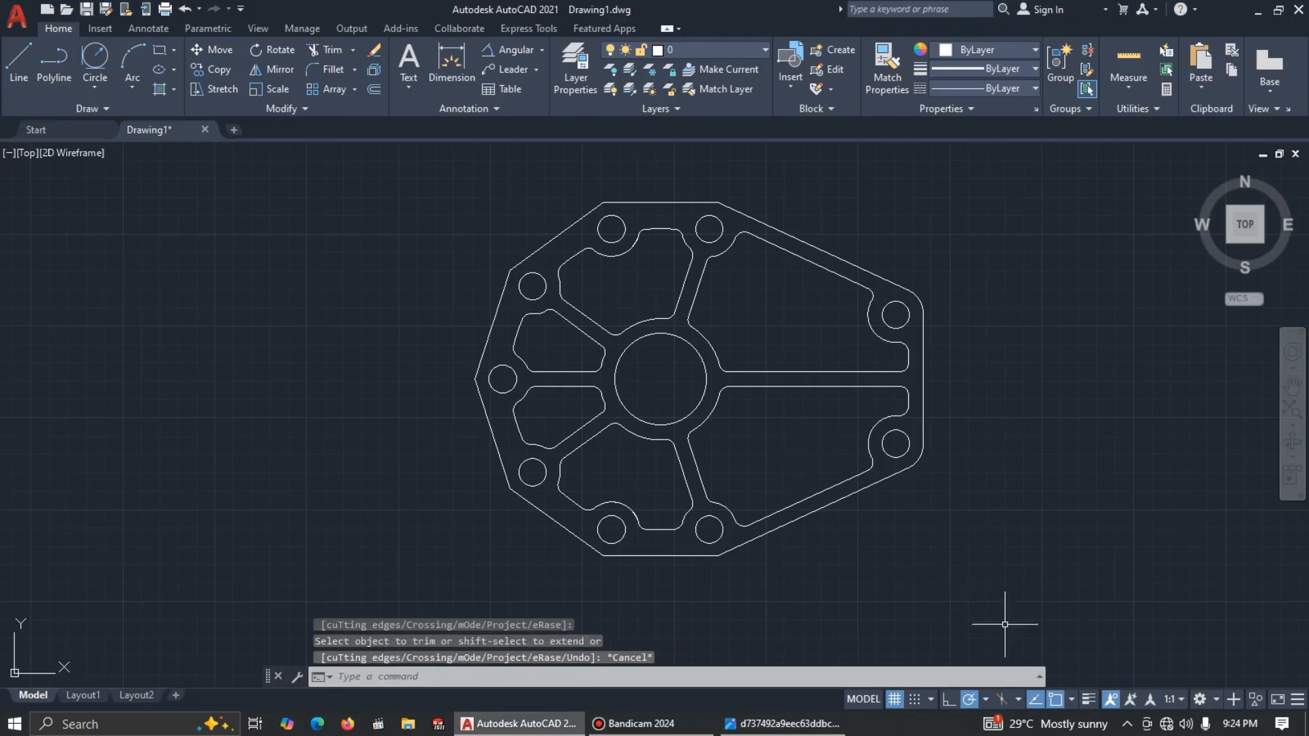
pyautogui.click(1089, 699)
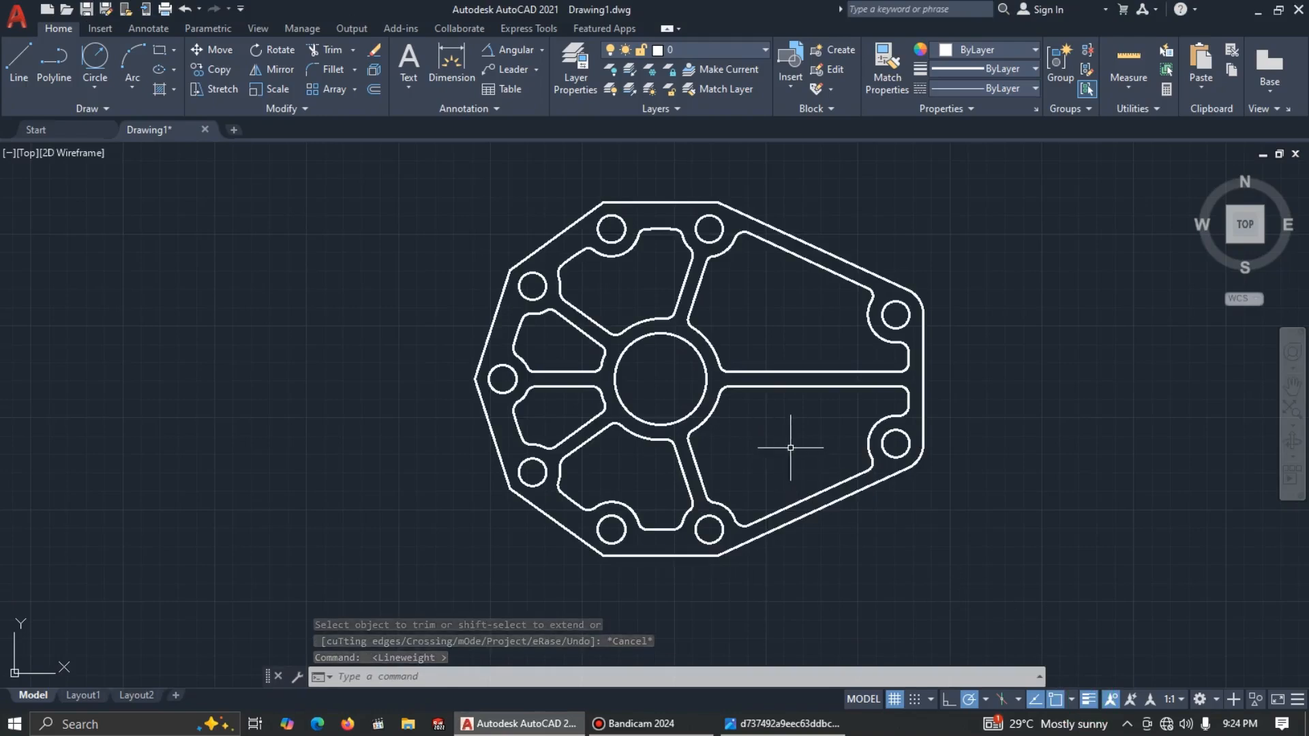
pyautogui.moveTo(763, 326); pyautogui.dragTo(709, 337, button='middle')
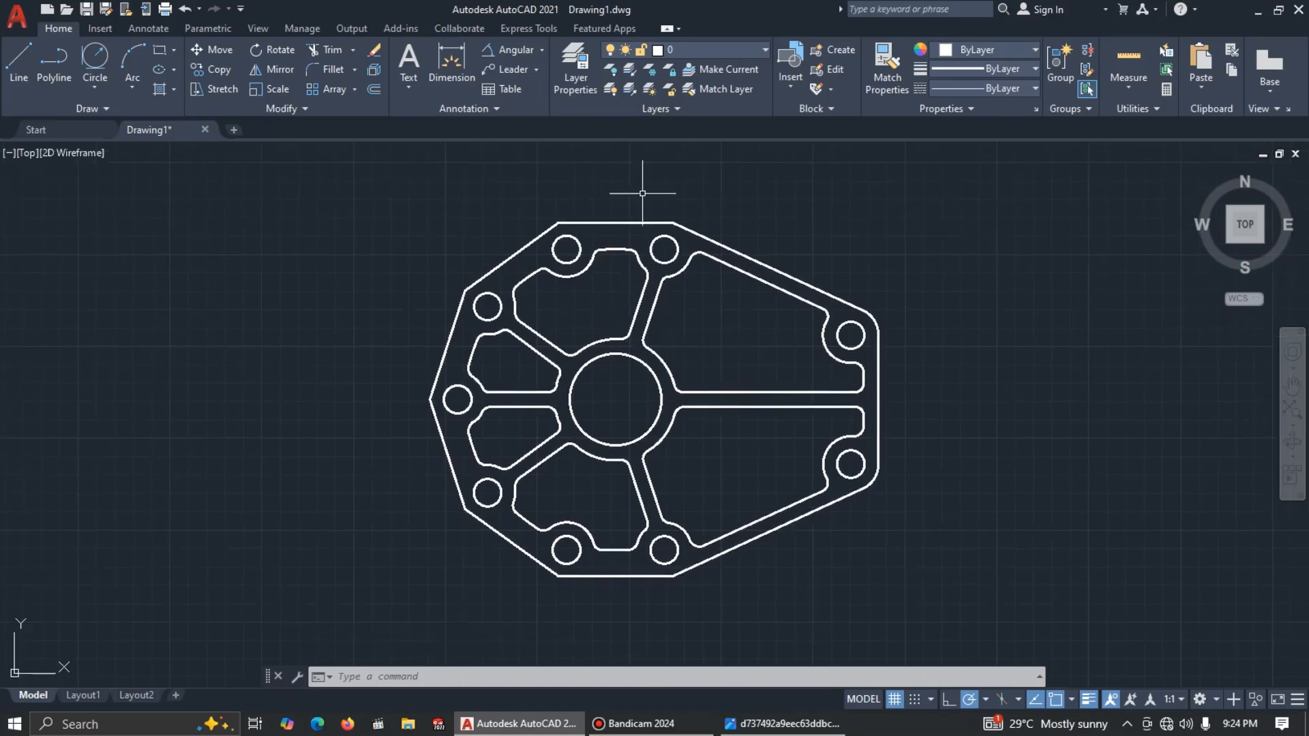
# Step: Create a new layer named DIM in the layer properties manager
pyautogui.click(577, 69)
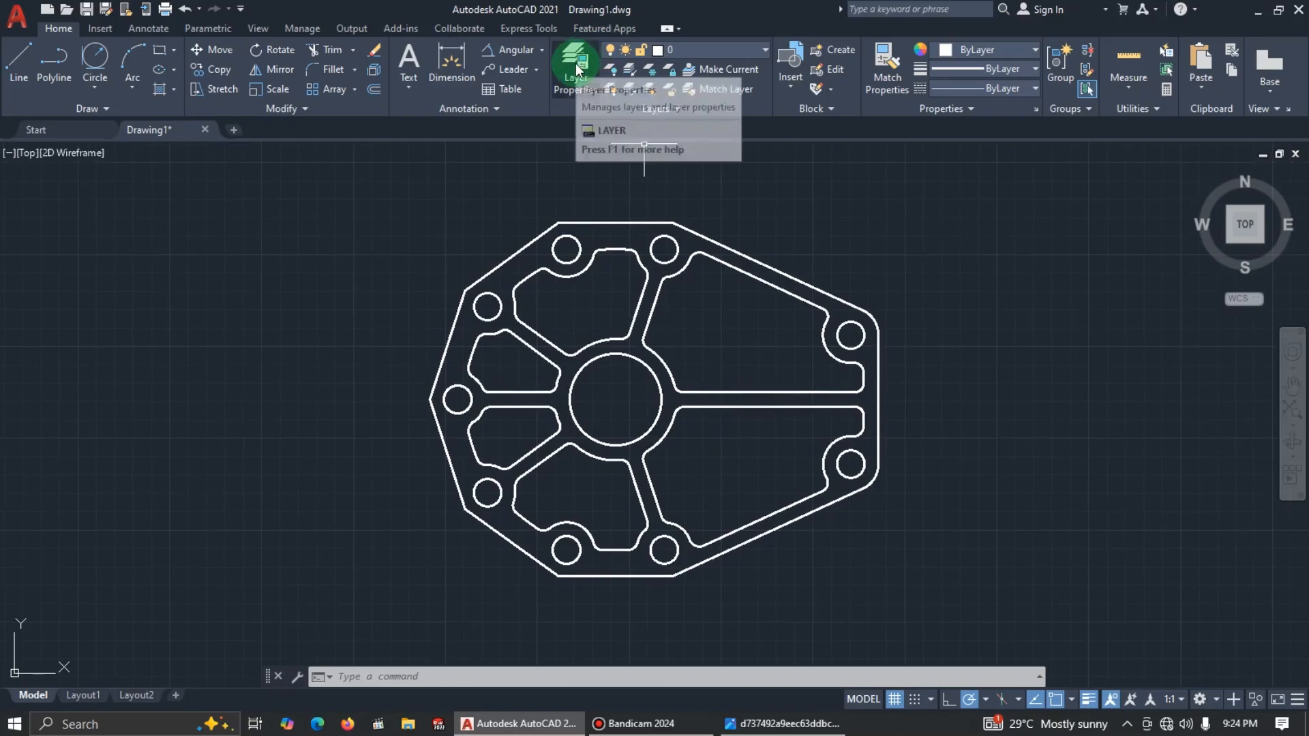
pyautogui.click(581, 72)
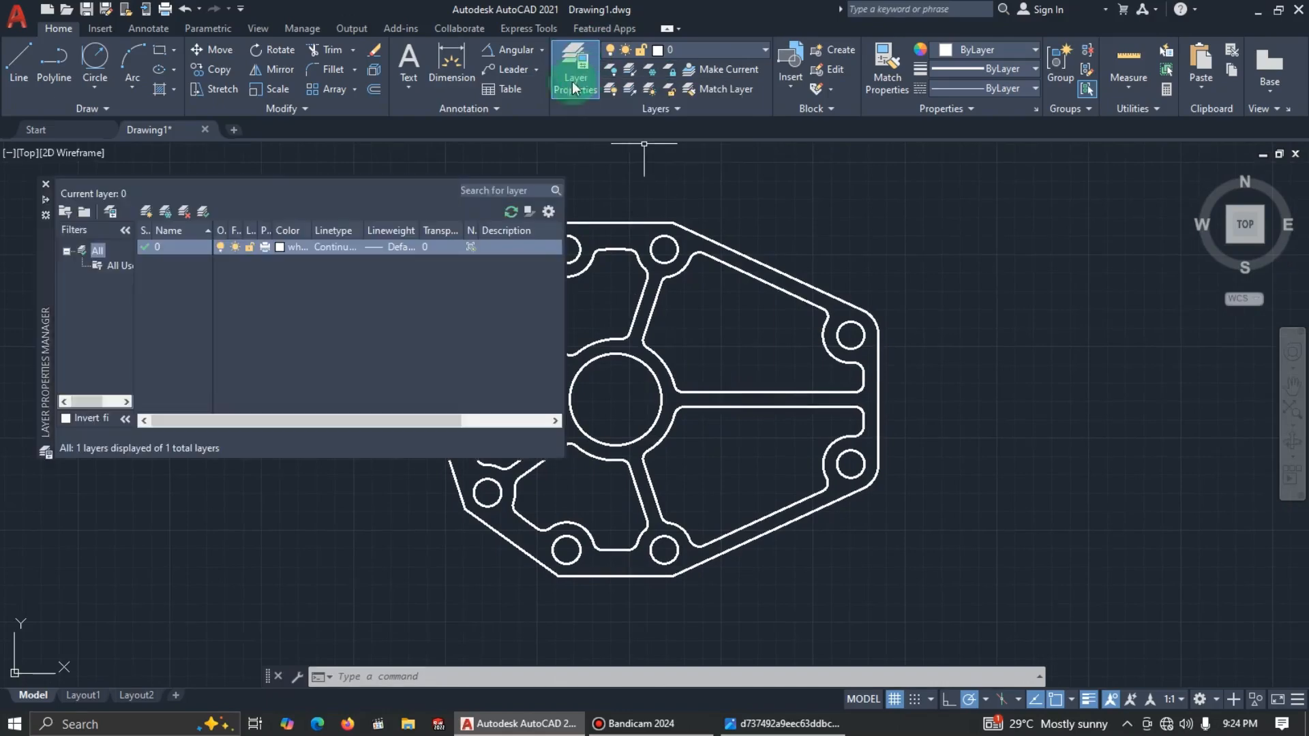
pyautogui.click(146, 212)
pyautogui.write('d')
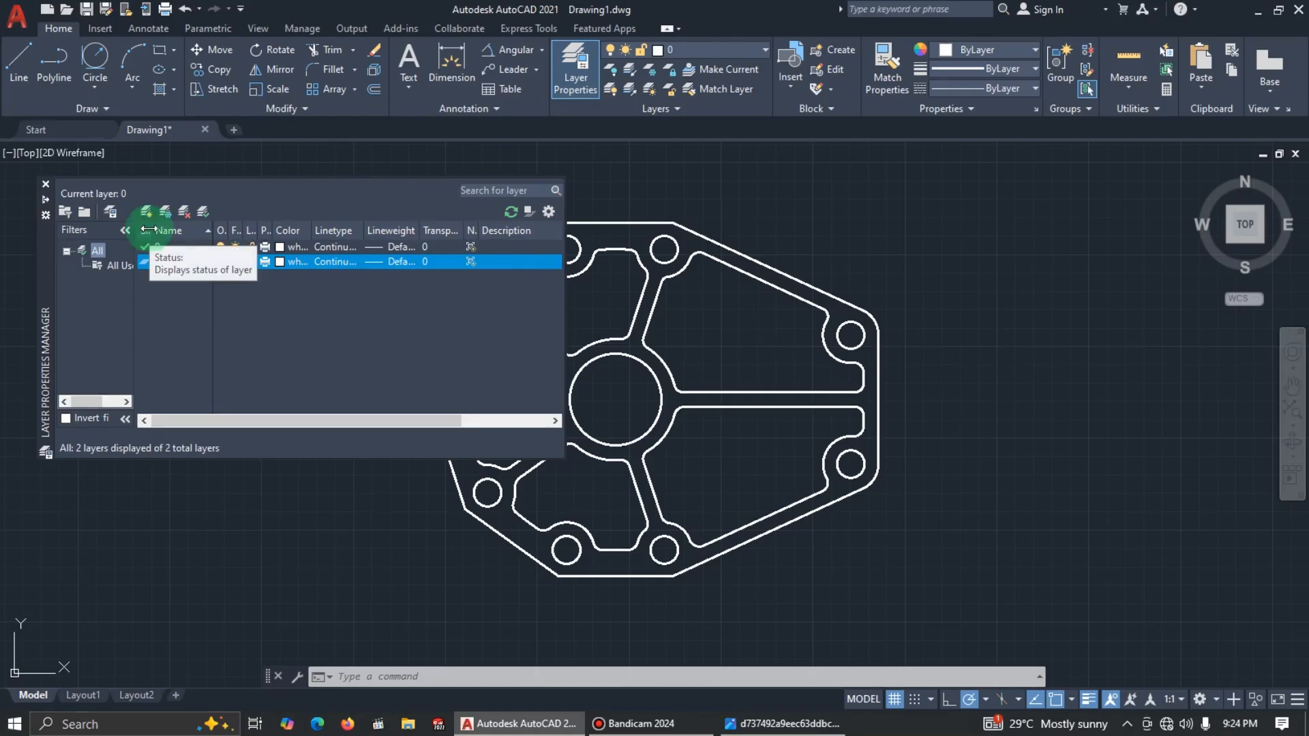
pyautogui.click(167, 298)
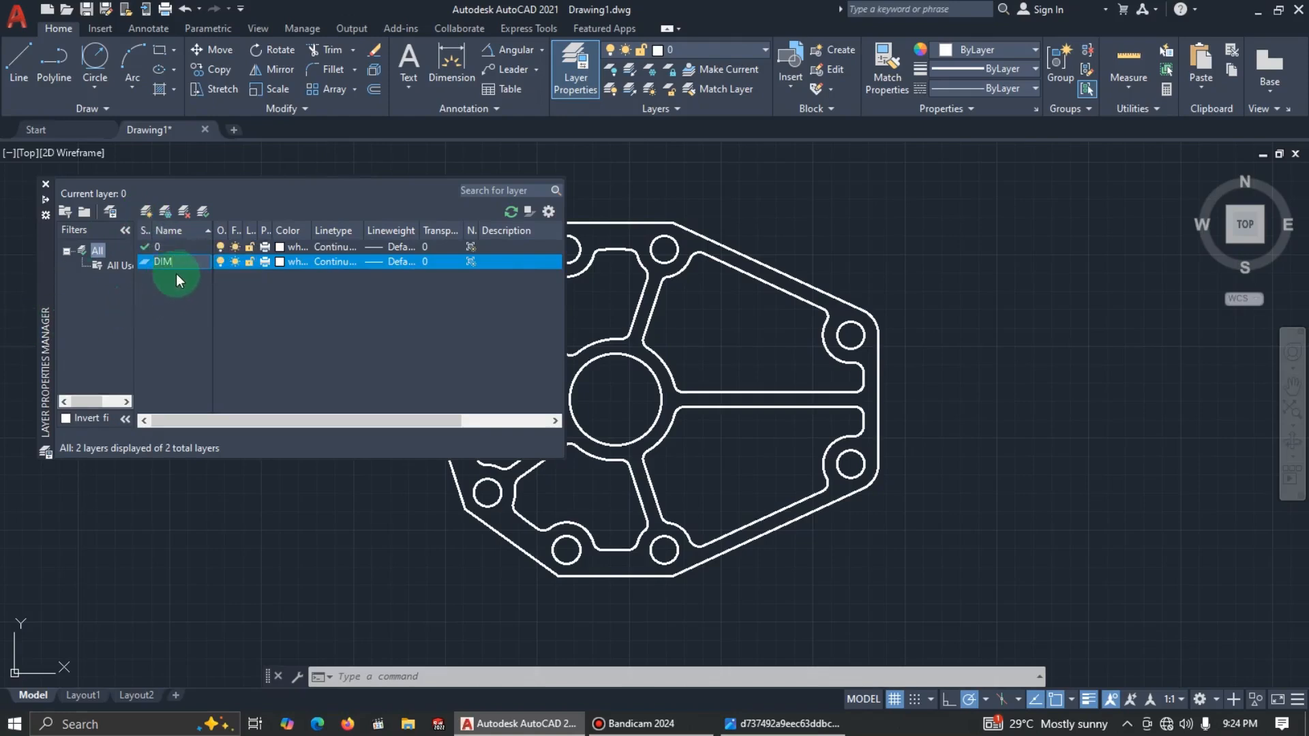
# Step: Set the DIM layer's colour to index colour 210
pyautogui.click(279, 261)
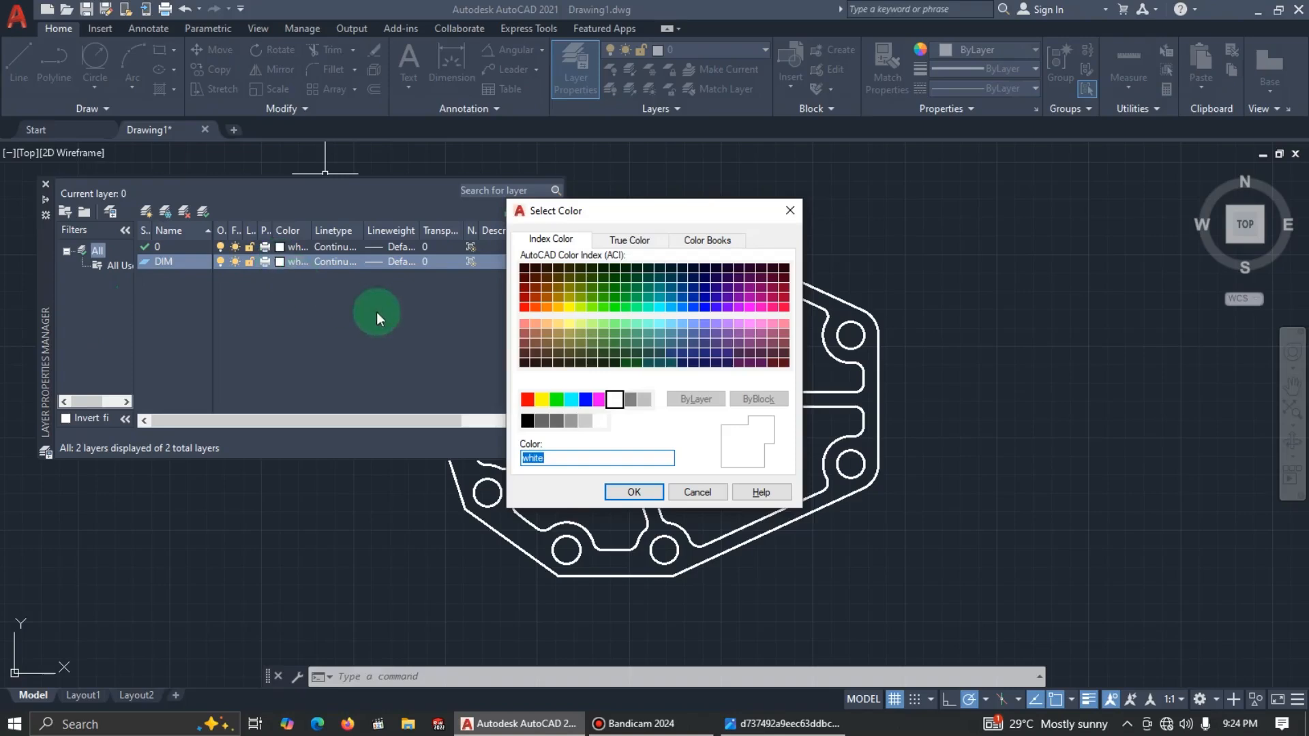
pyautogui.click(753, 308)
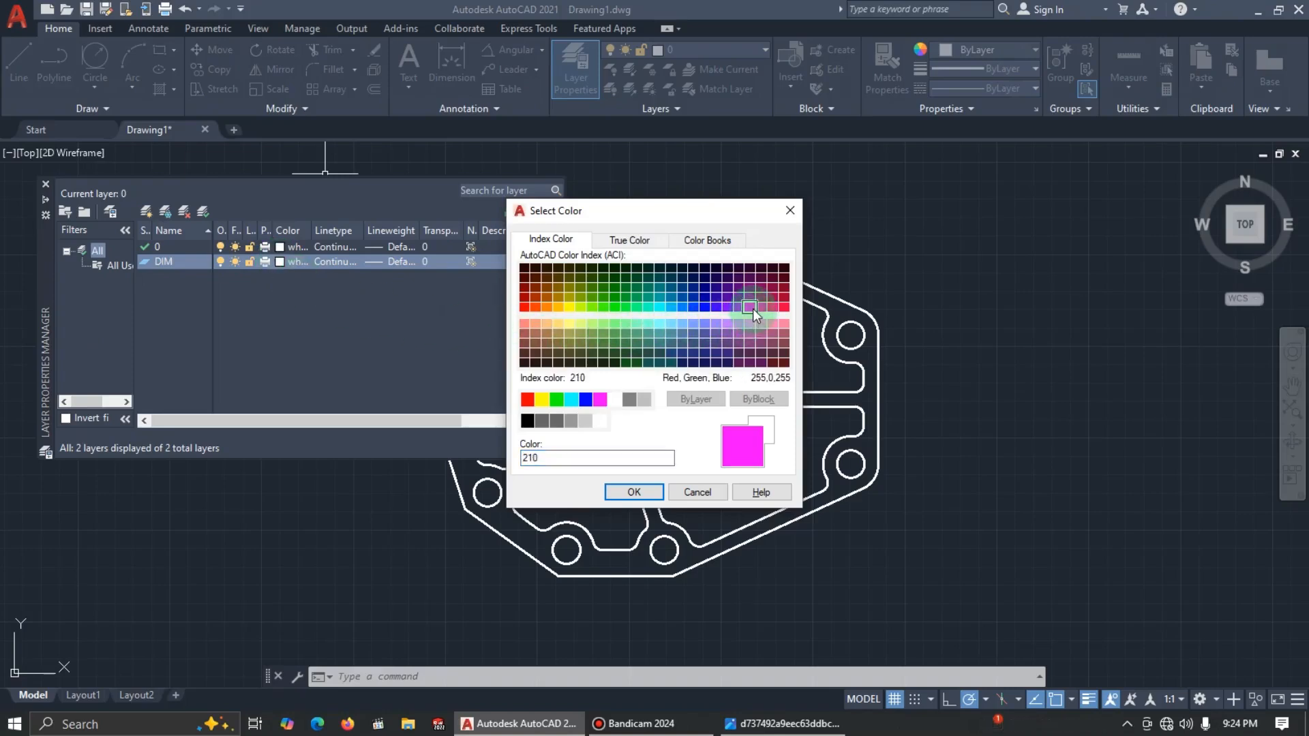
pyautogui.click(634, 492)
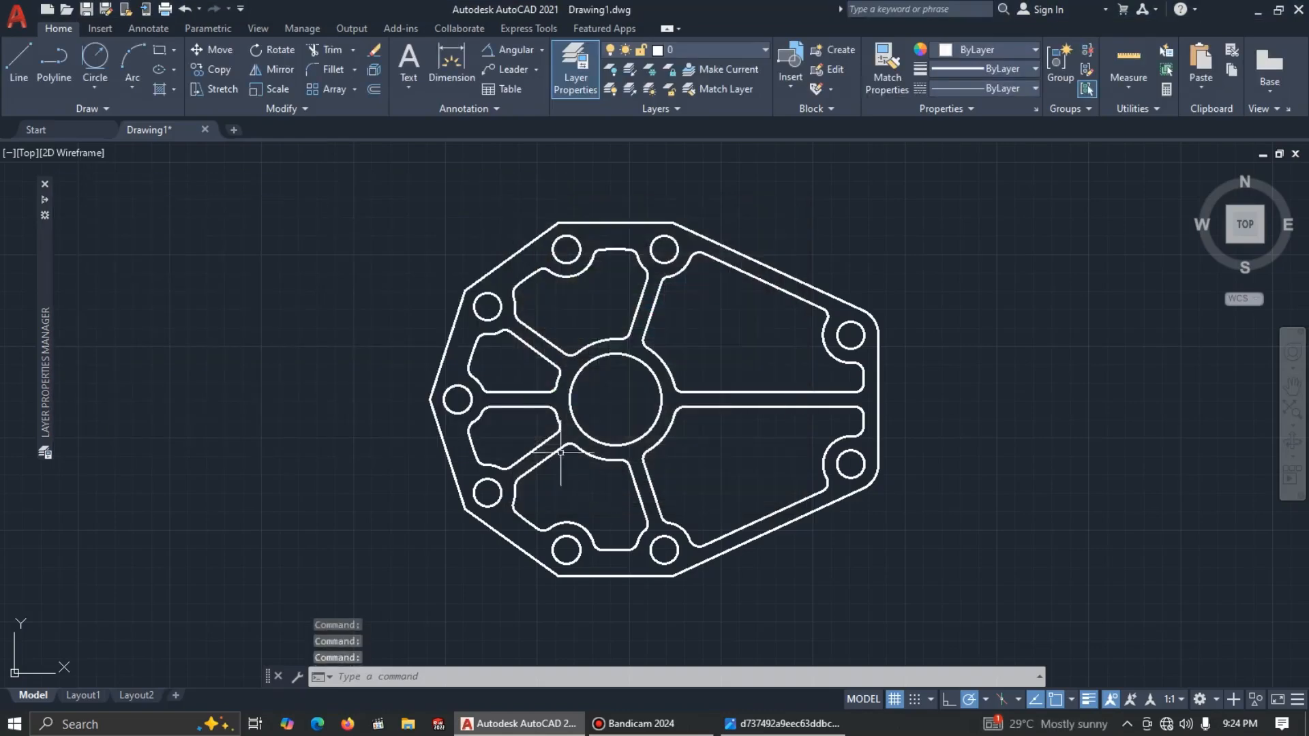
# Step: Set the DIM layer's lineweight to 0.25 mm in the layer properties manager, keeping its continuous linetype
pyautogui.click(576, 60)
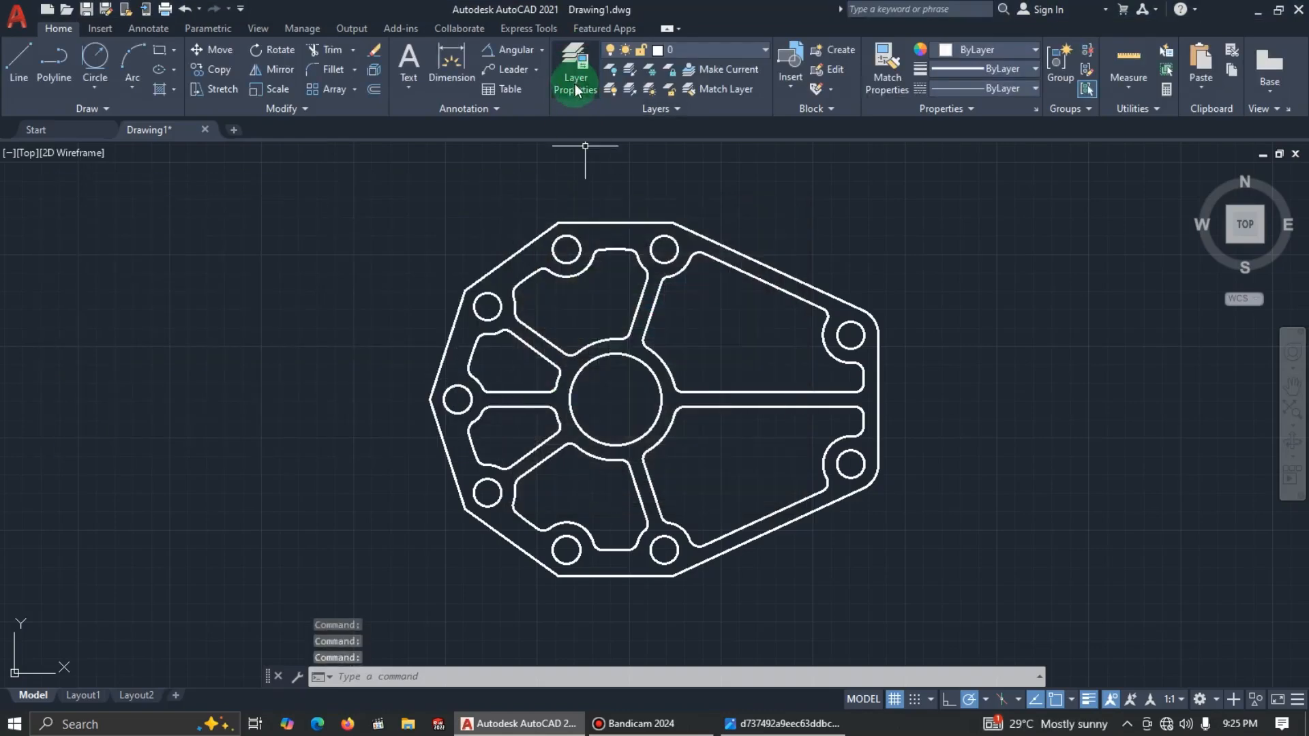
pyautogui.click(582, 65)
pyautogui.click(308, 270)
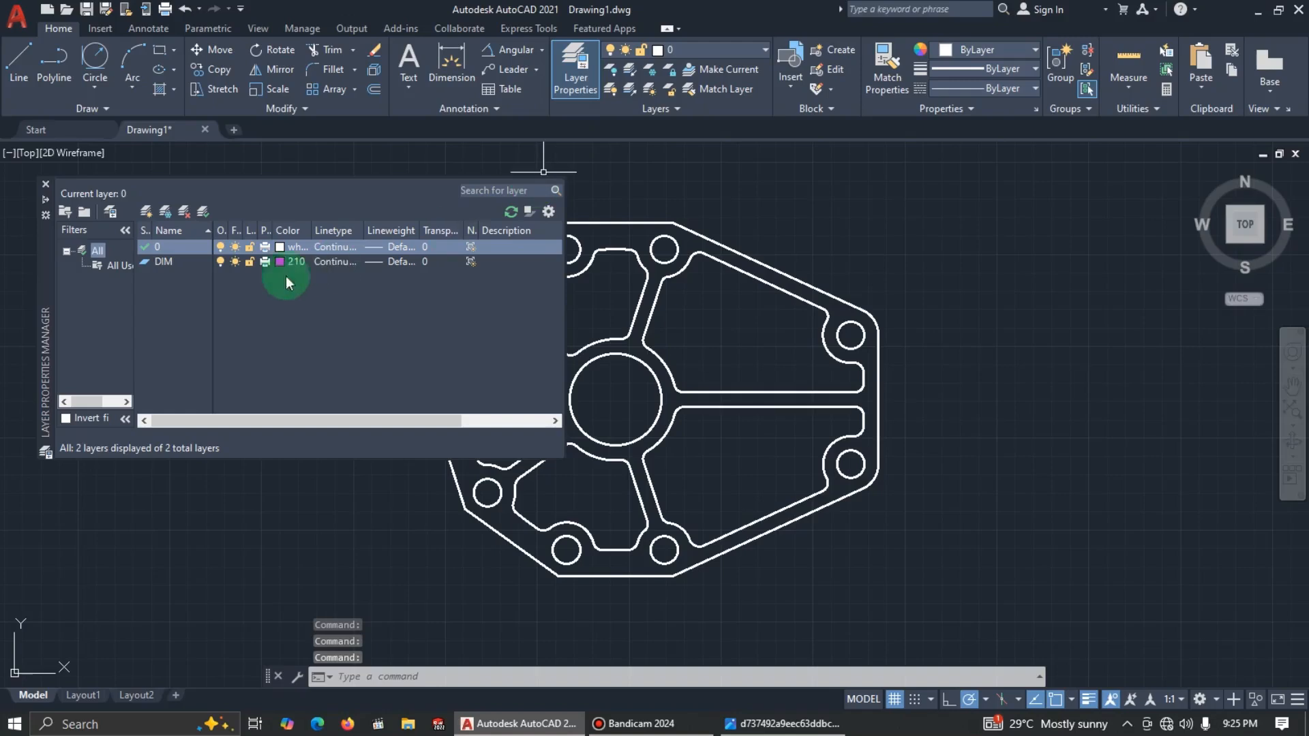
pyautogui.click(325, 261)
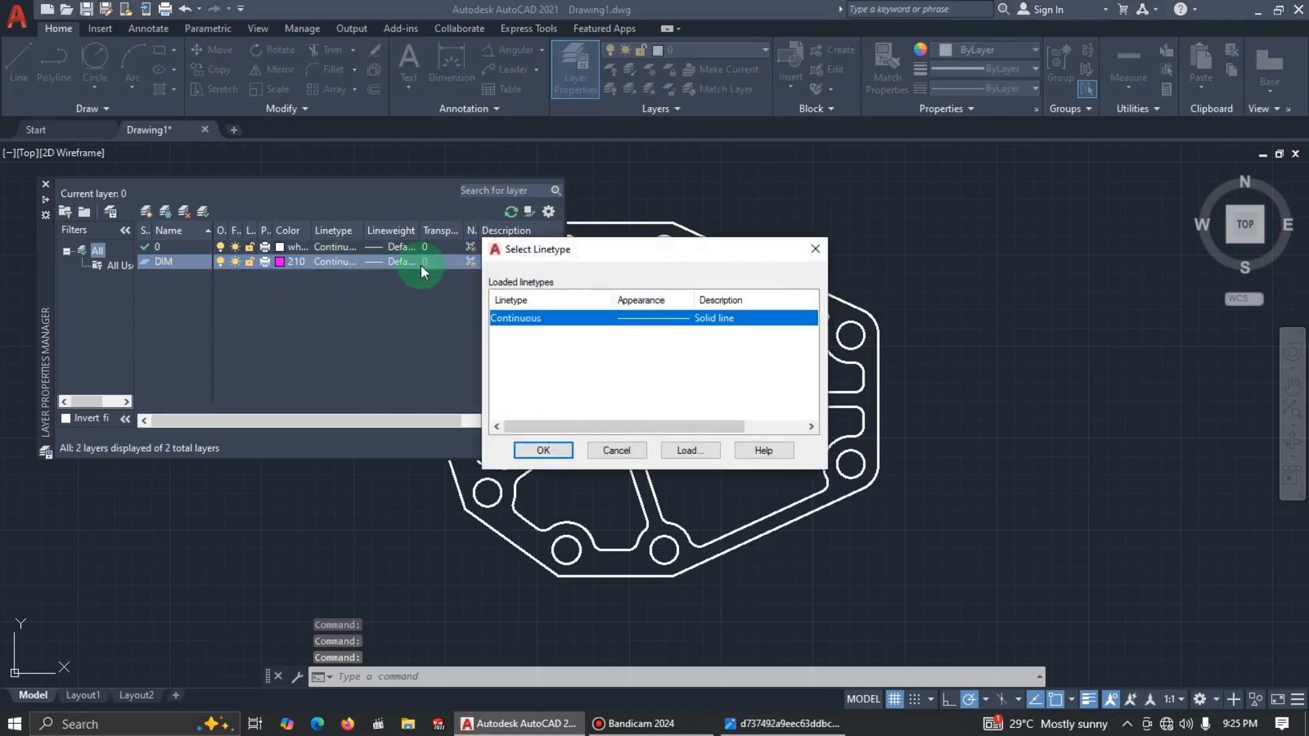
pyautogui.click(815, 249)
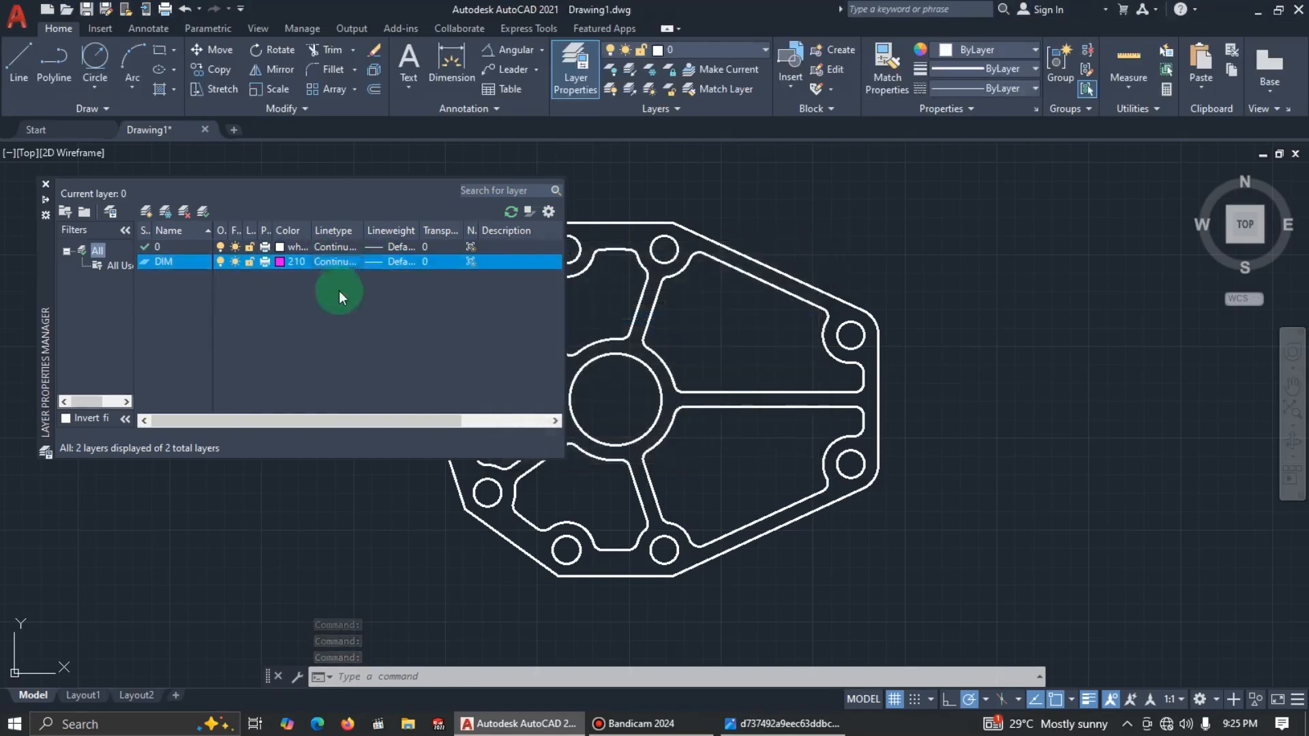
pyautogui.click(377, 263)
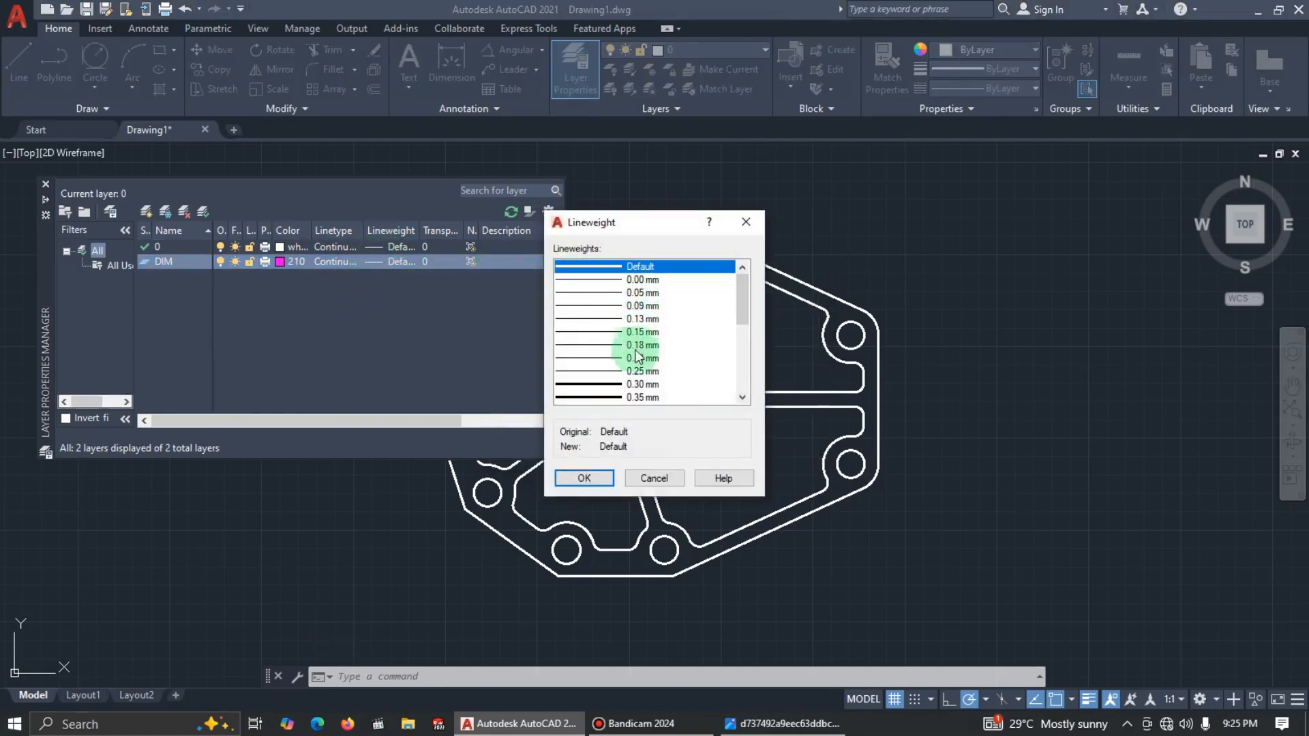
pyautogui.click(606, 371)
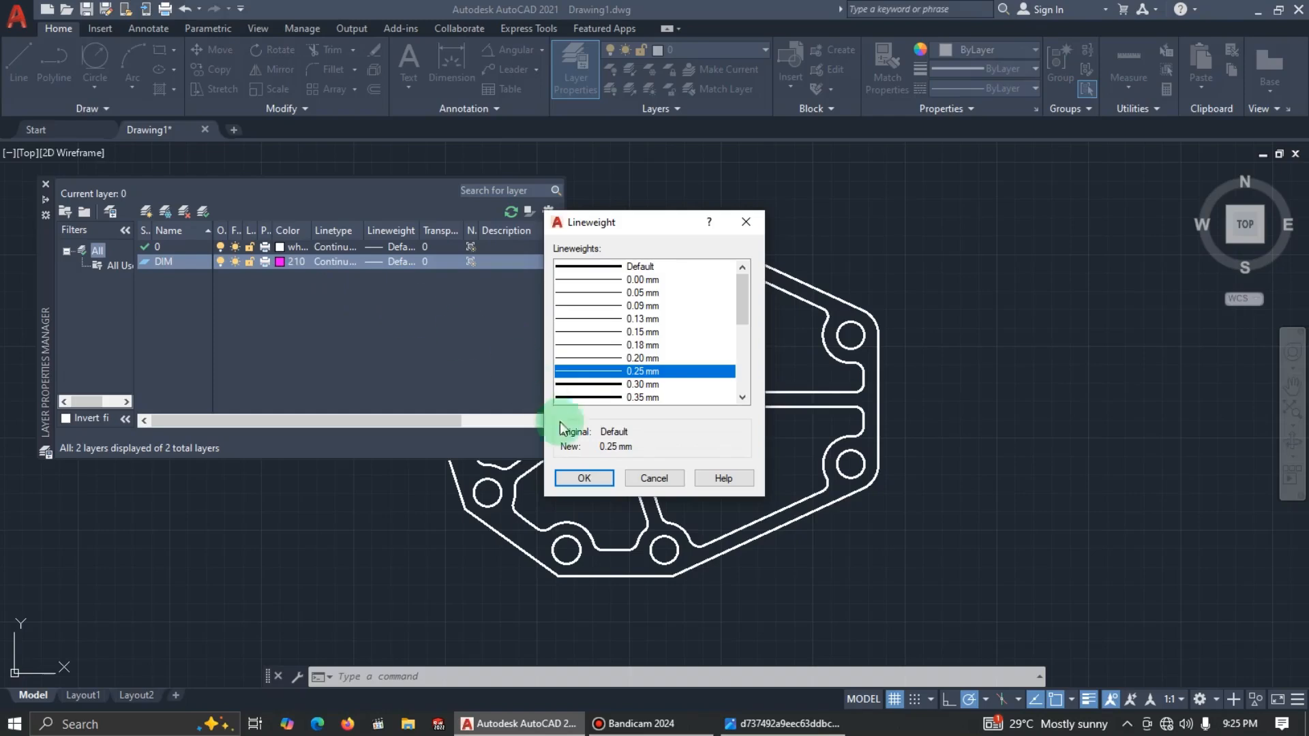
pyautogui.click(585, 478)
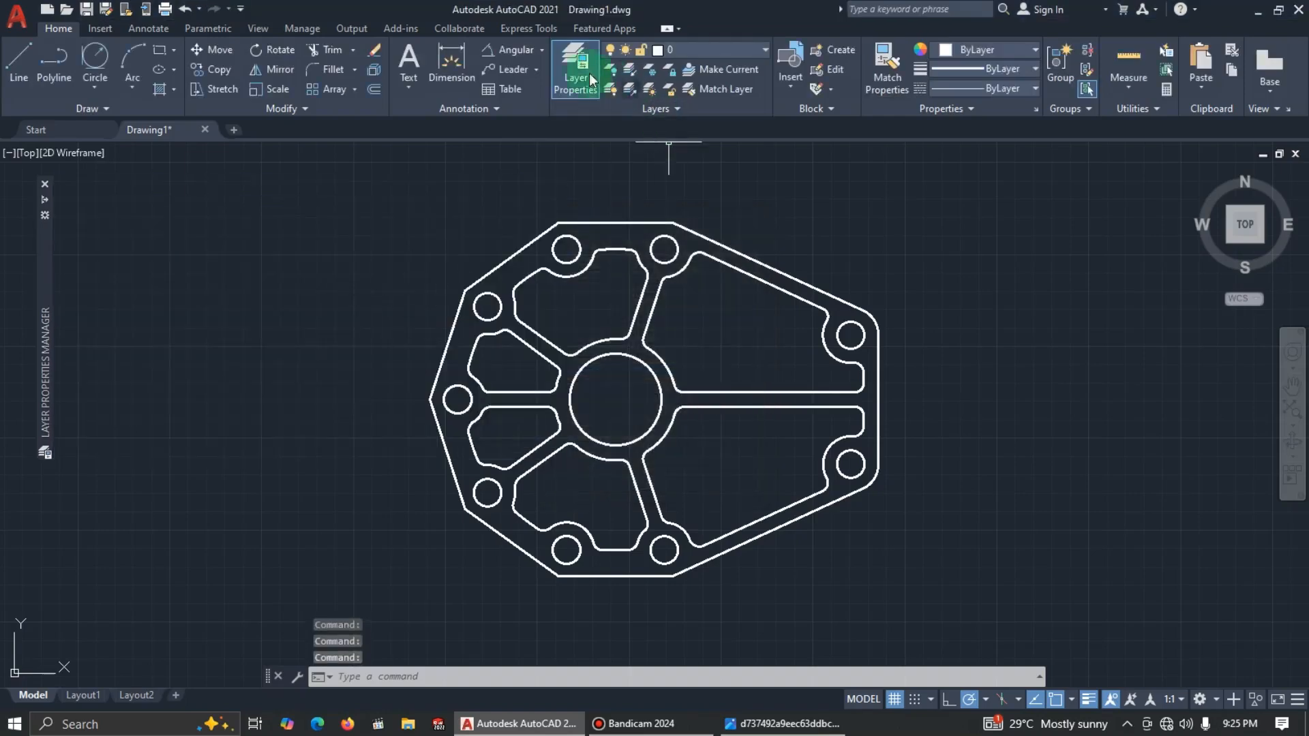
# Step: Check the DIM layer's settings, close the layer properties manager and make DIM the current layer
pyautogui.click(566, 64)
pyautogui.click(567, 63)
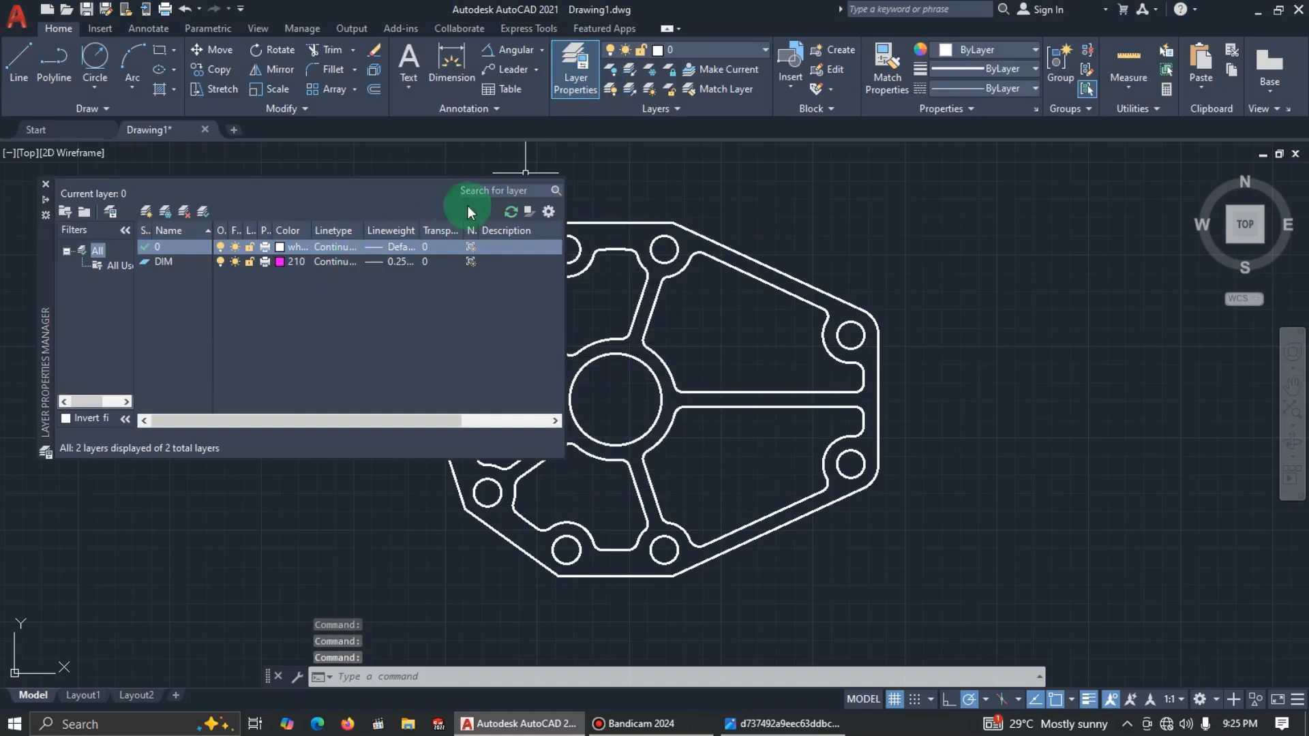
pyautogui.click(46, 184)
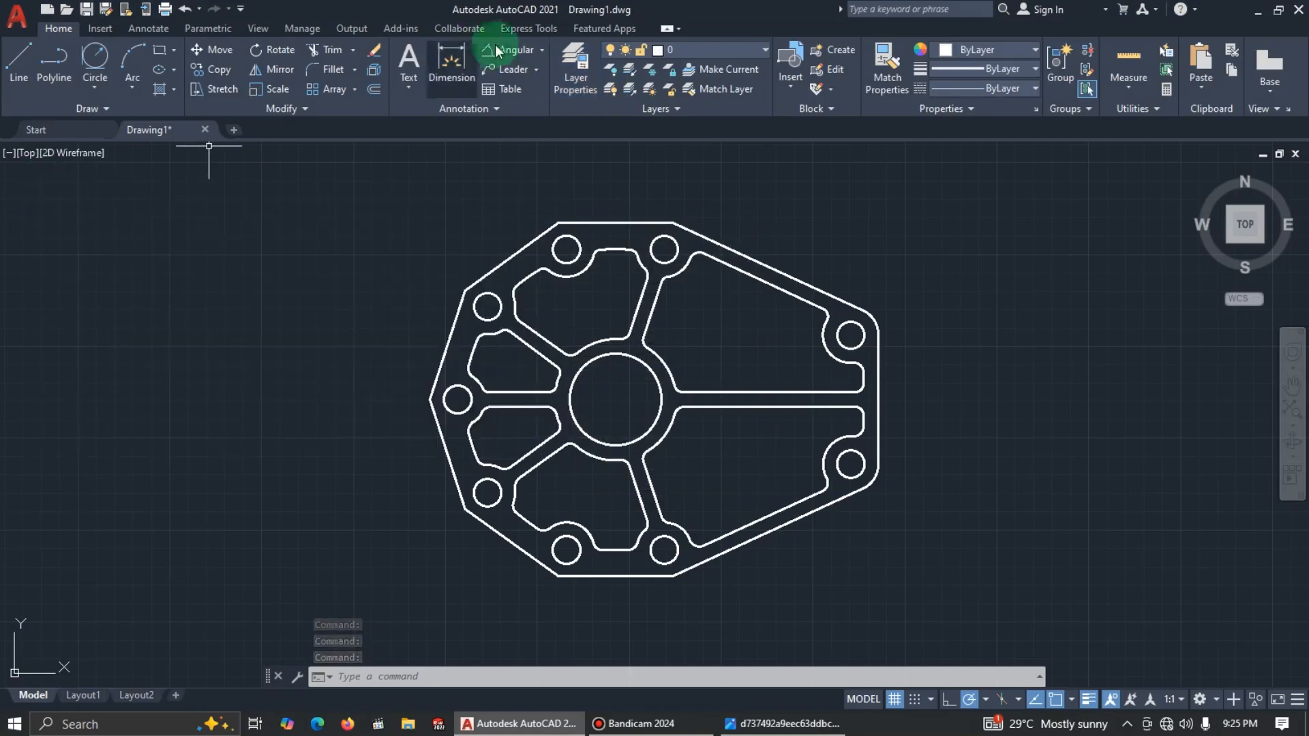
pyautogui.click(766, 54)
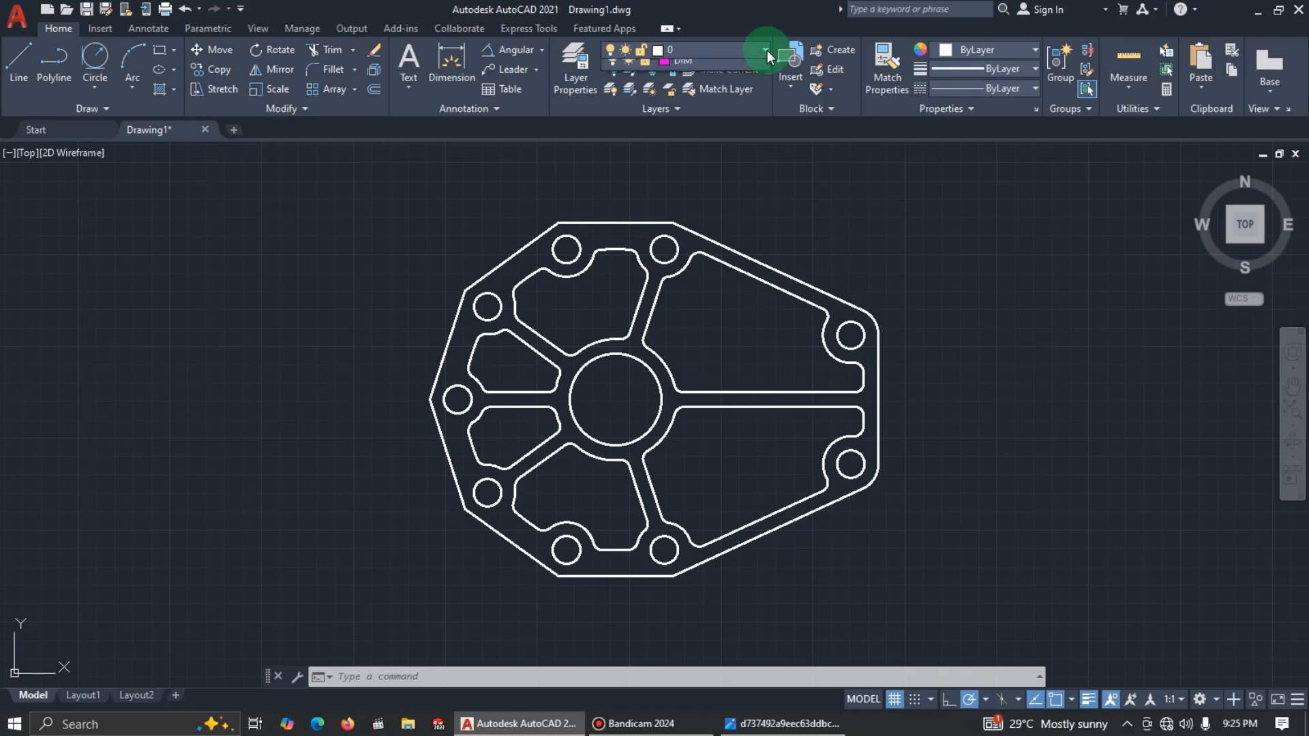
pyautogui.click(726, 87)
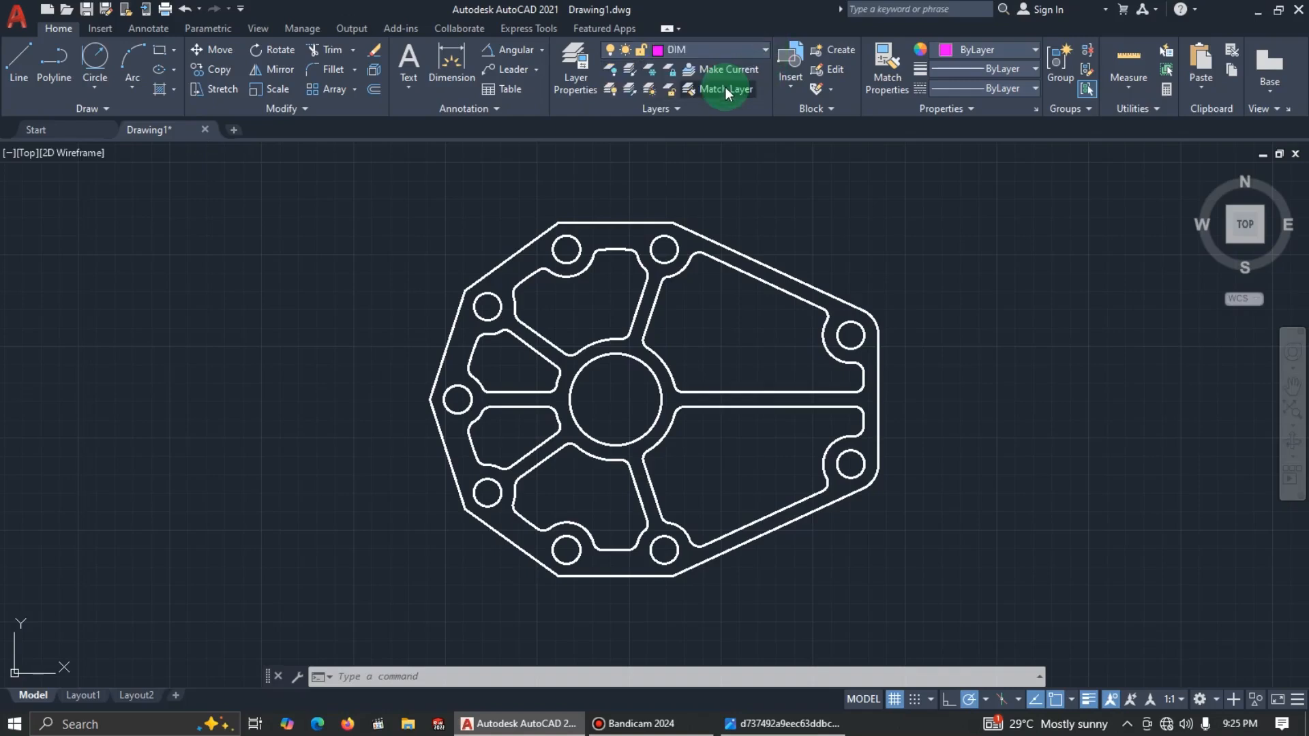
# Step: Consult the reference image and add a horizontal linear dimension below the plate from the hub centre to the lower-right hole's centre
pyautogui.scroll(-2, 712, 212)
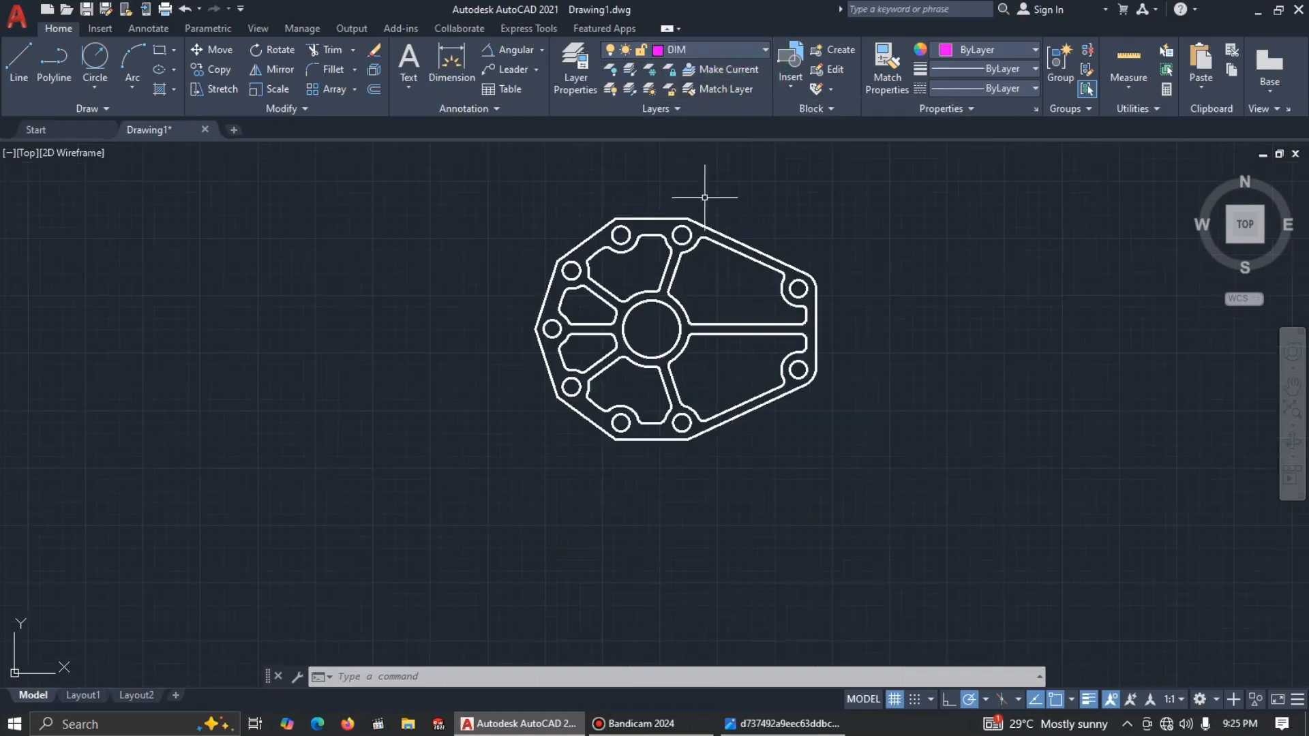
pyautogui.moveTo(691, 191); pyautogui.dragTo(693, 272, button='middle')
pyautogui.scroll(2, 730, 291)
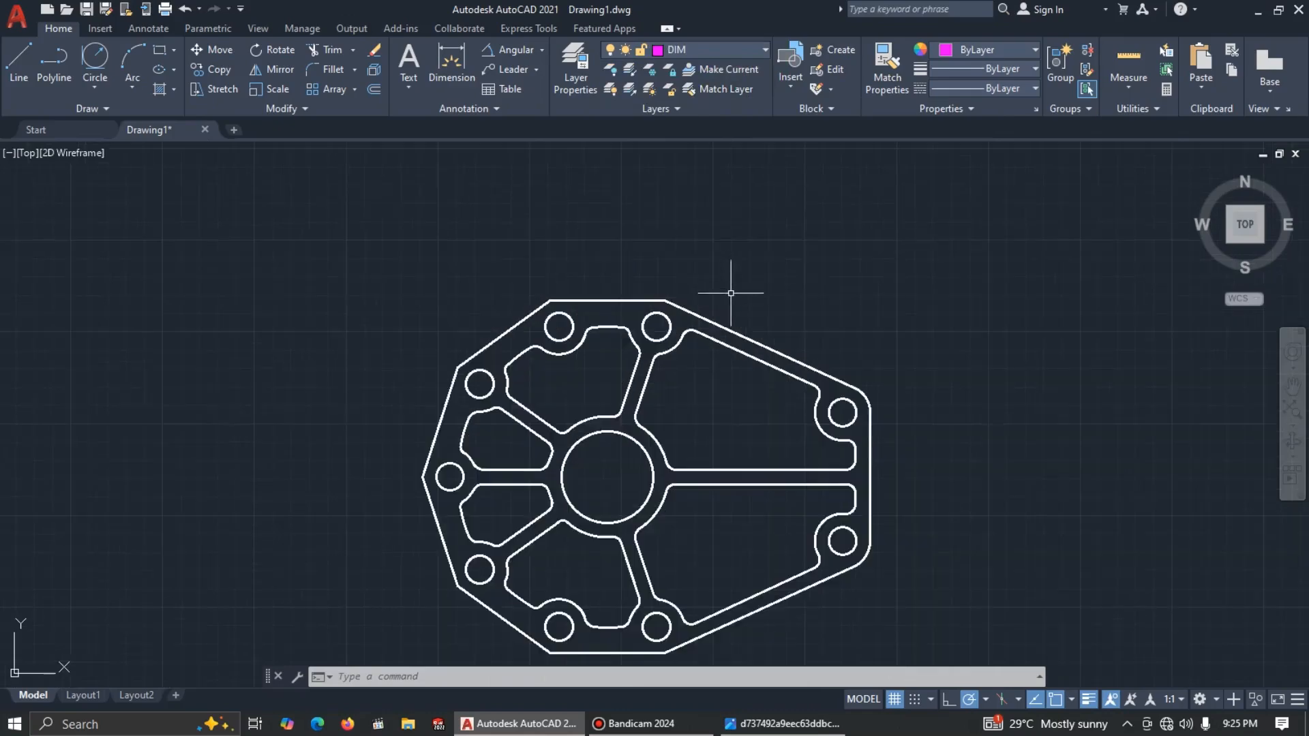
pyautogui.hotkey('alt', 'Tab')
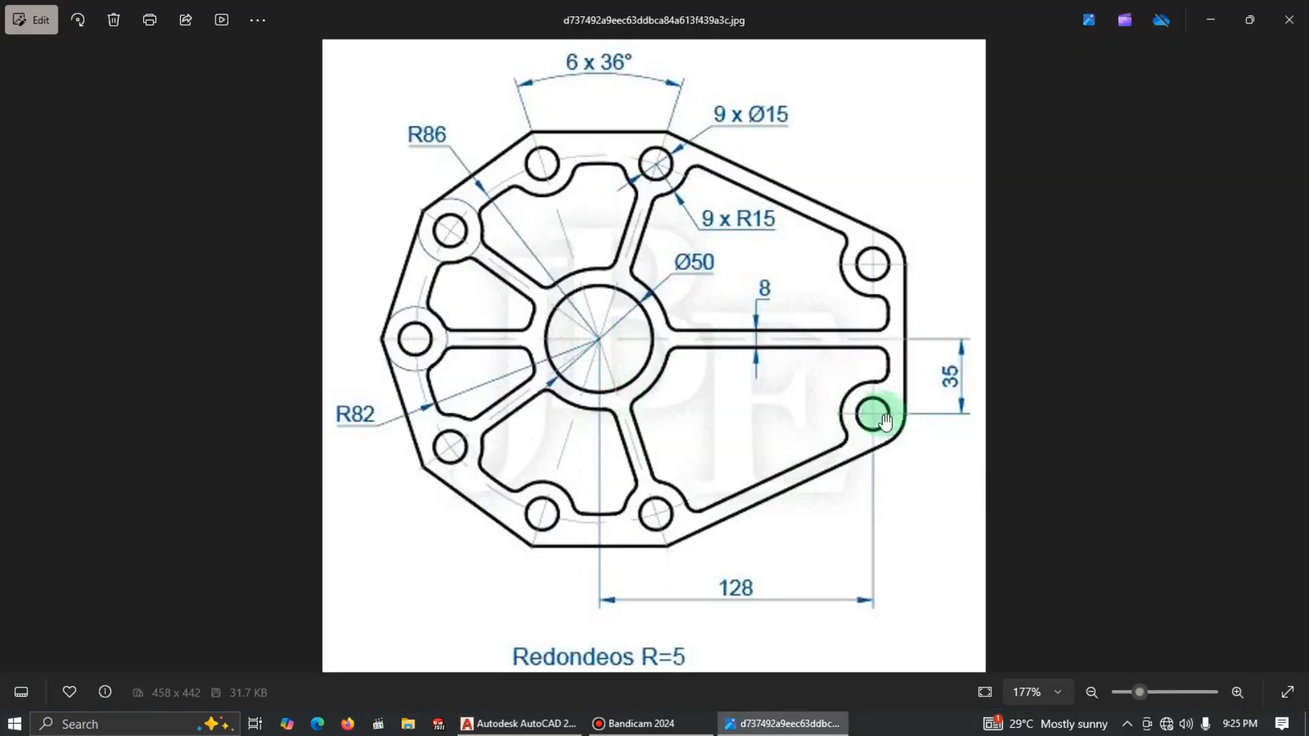
pyautogui.hotkey('alt', 'Tab')
pyautogui.moveTo(743, 520); pyautogui.dragTo(714, 446, button='middle')
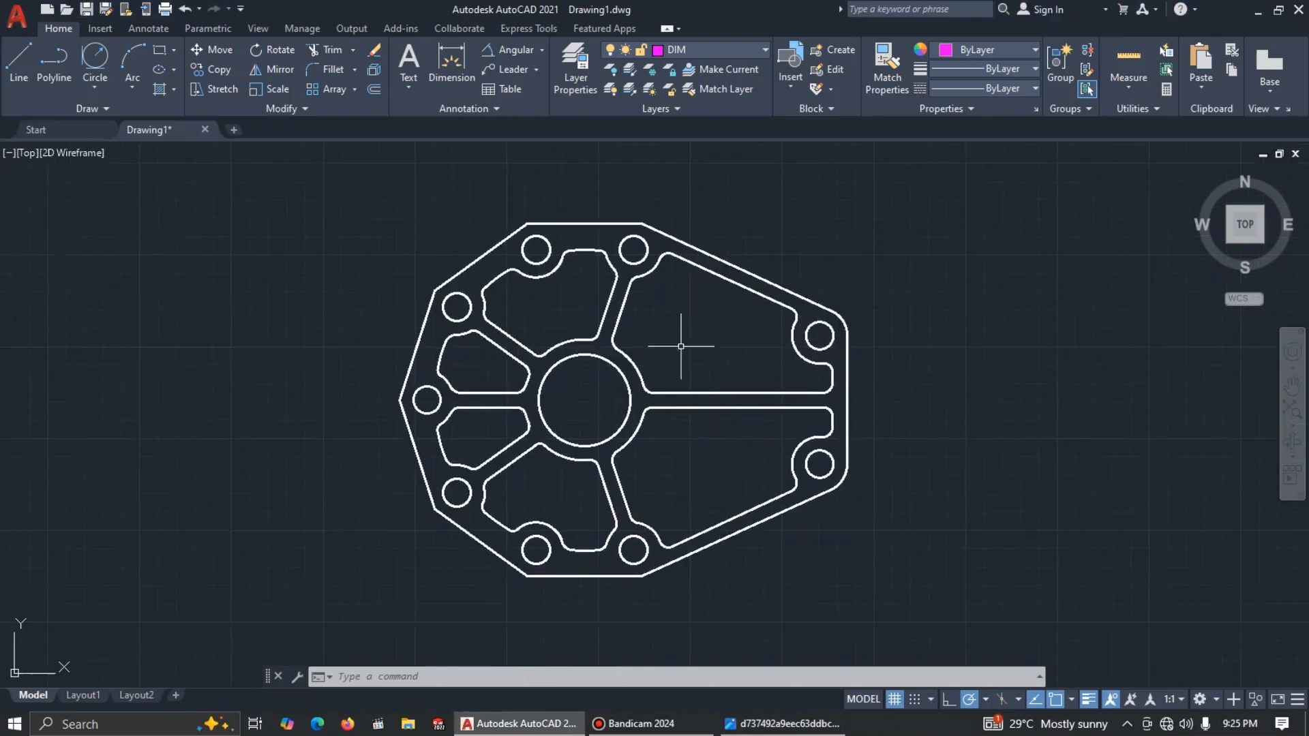
pyautogui.click(543, 50)
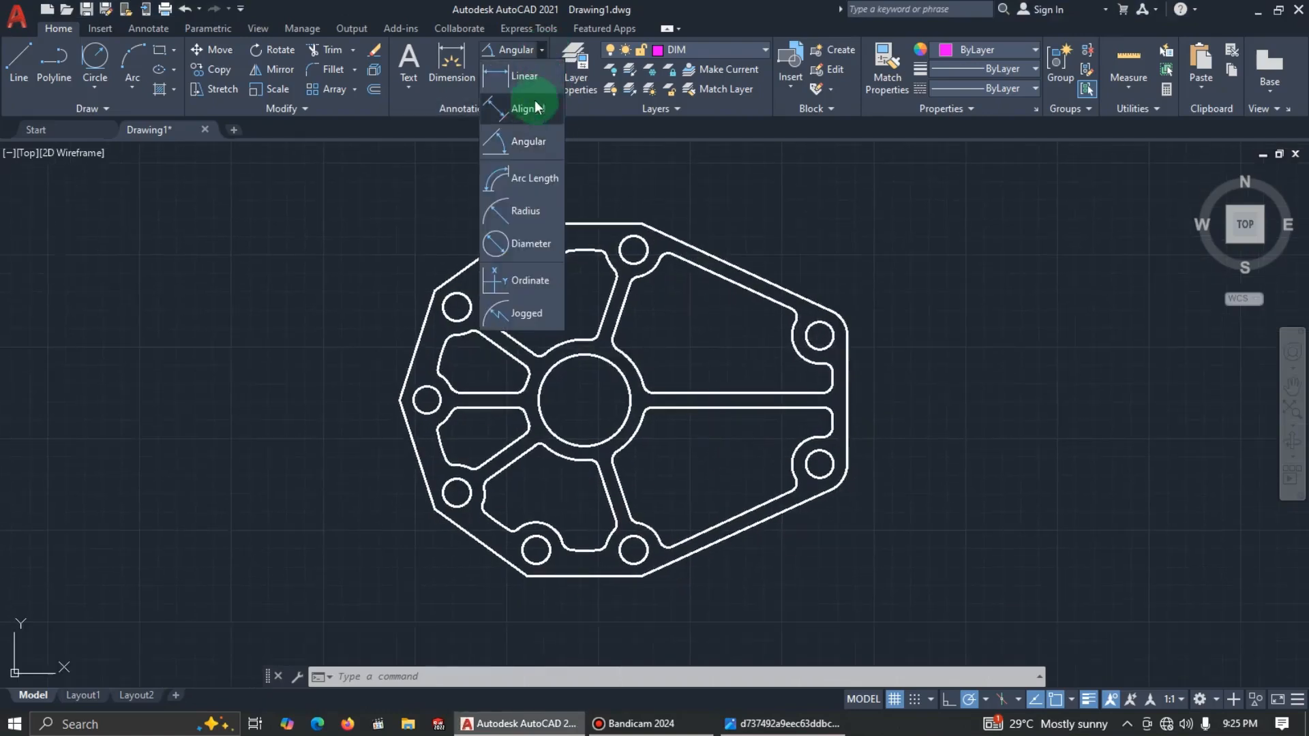
pyautogui.click(518, 79)
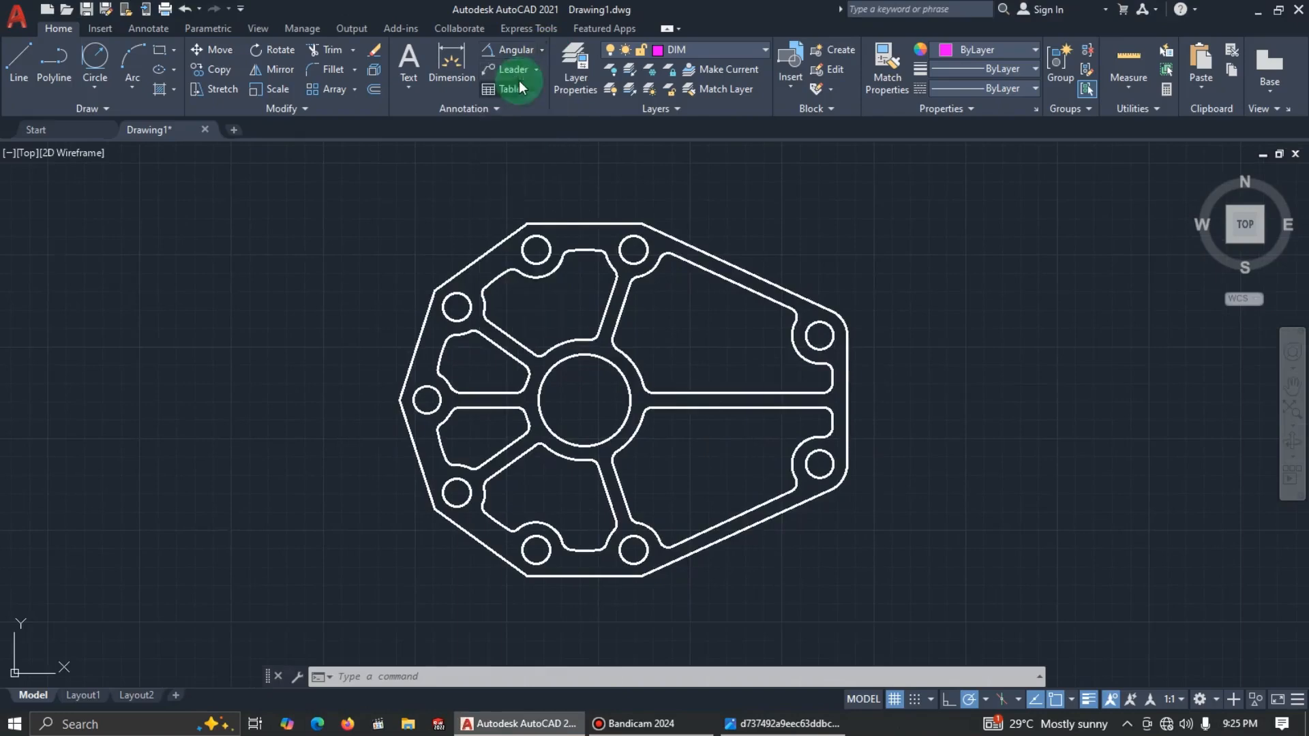
pyautogui.click(589, 407)
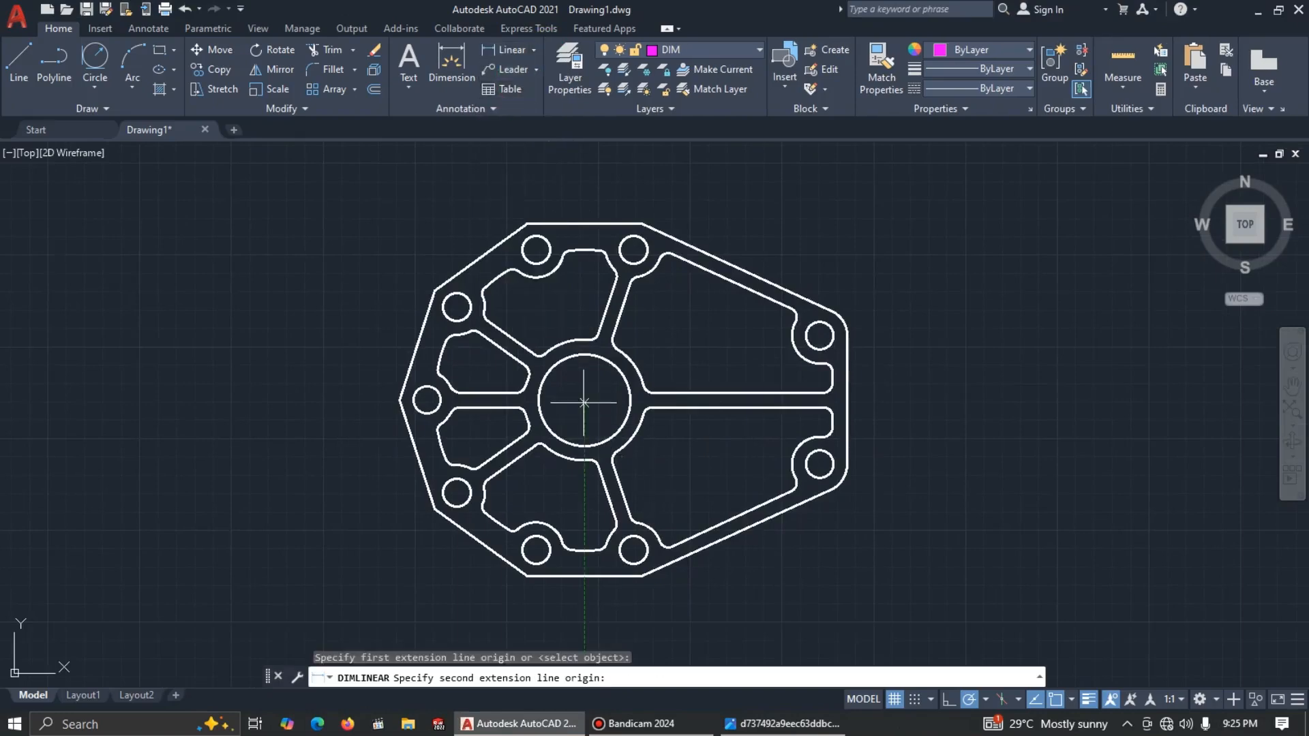
pyautogui.click(820, 464)
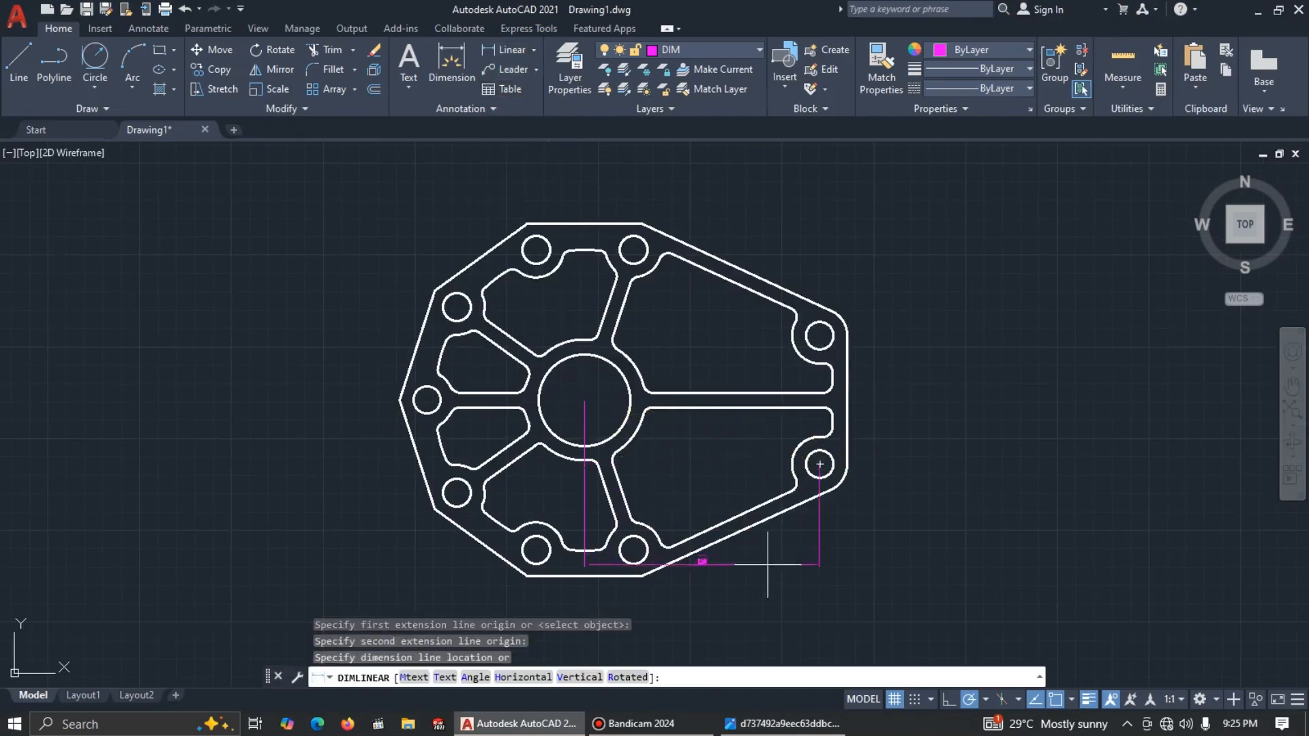
pyautogui.click(715, 609)
pyautogui.scroll(2, 732, 623)
pyautogui.scroll(-2, 732, 623)
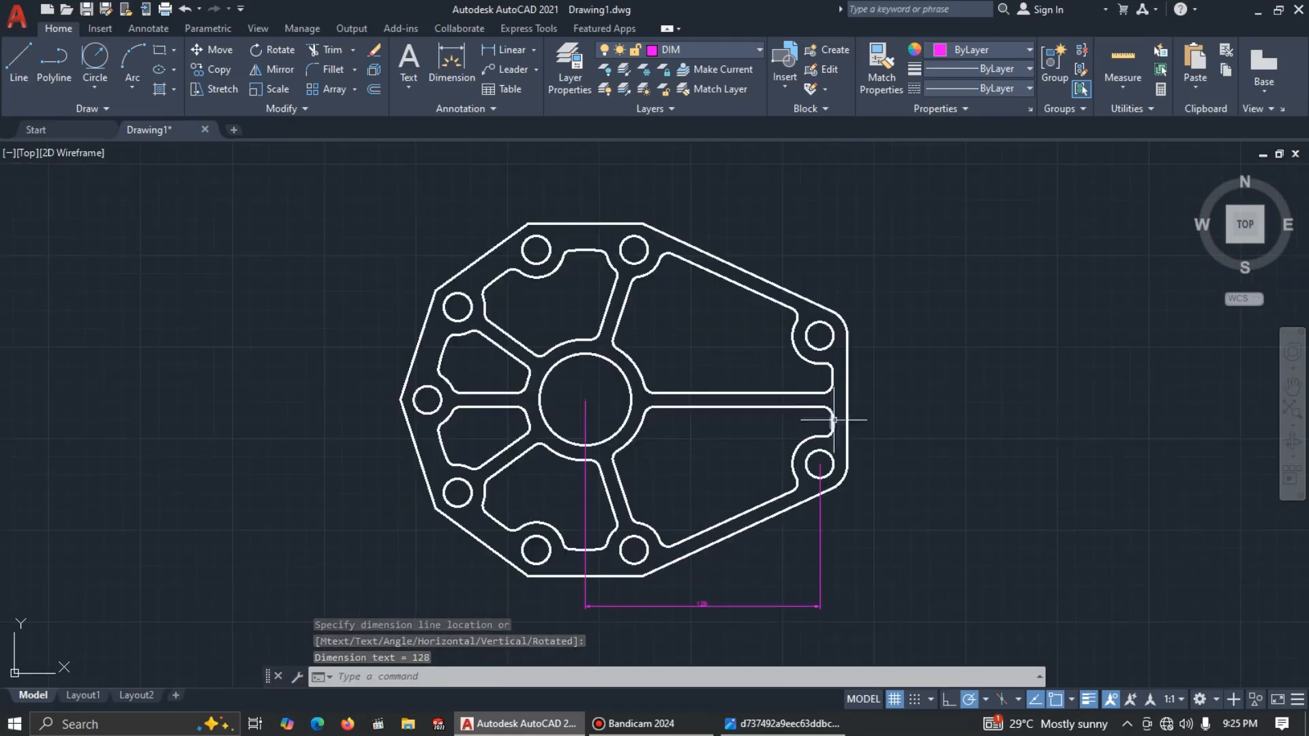
# Step: Add a vertical linear dimension beside the plate's right edge from the lower-right hole's centre to the hub's horizontal centreline
pyautogui.click(506, 49)
pyautogui.hotkey('alt', 'Tab')
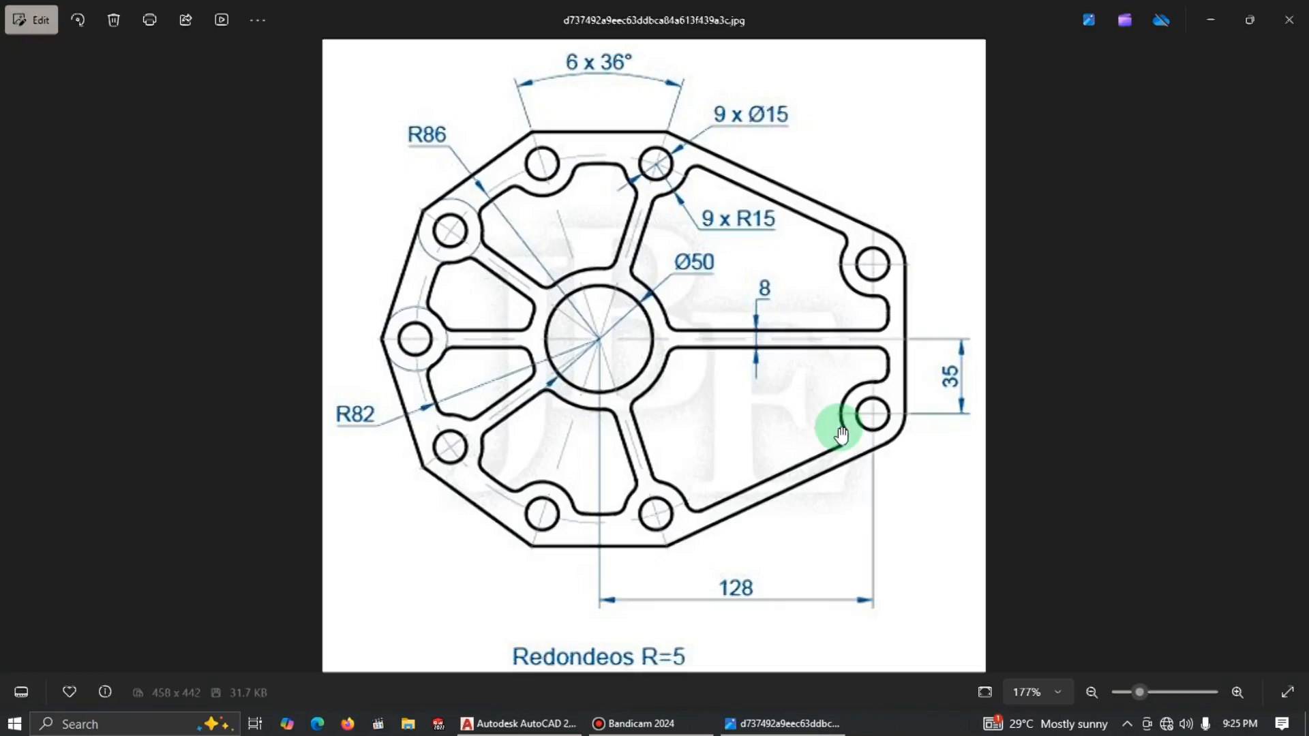
pyautogui.hotkey('alt', 'Tab')
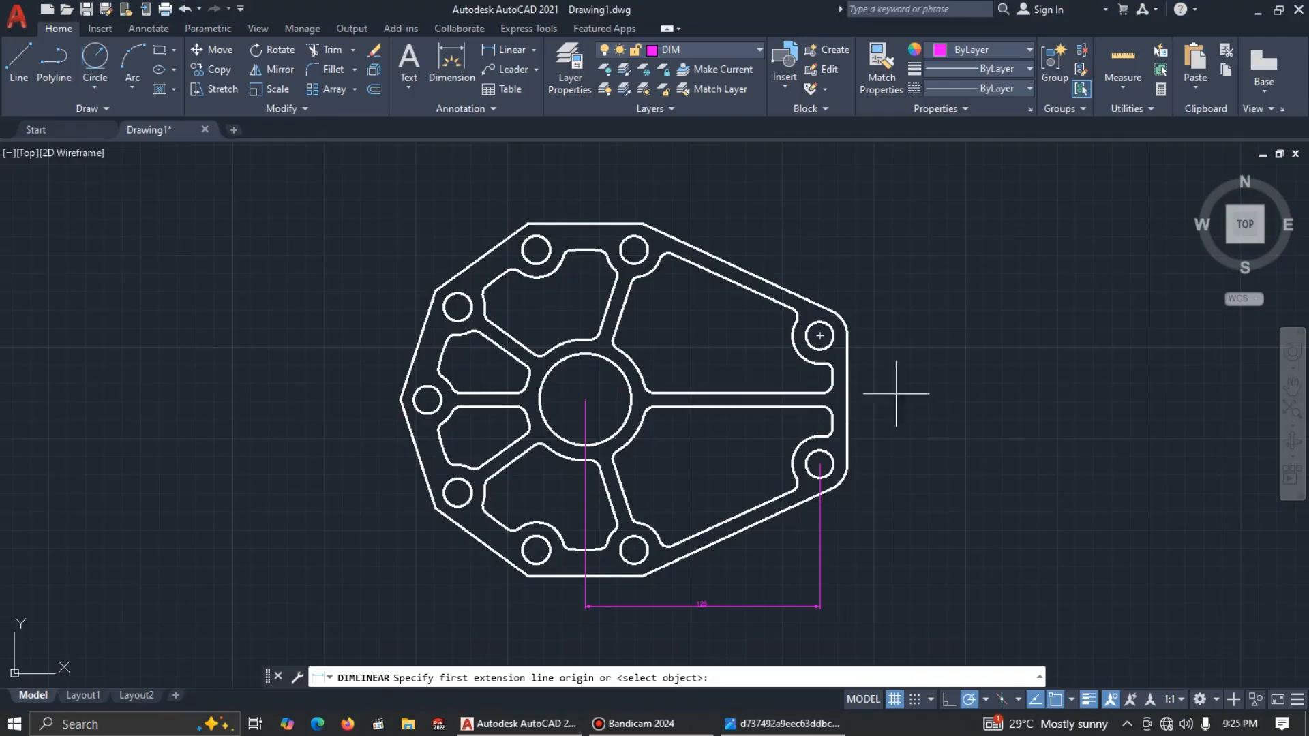
pyautogui.click(821, 464)
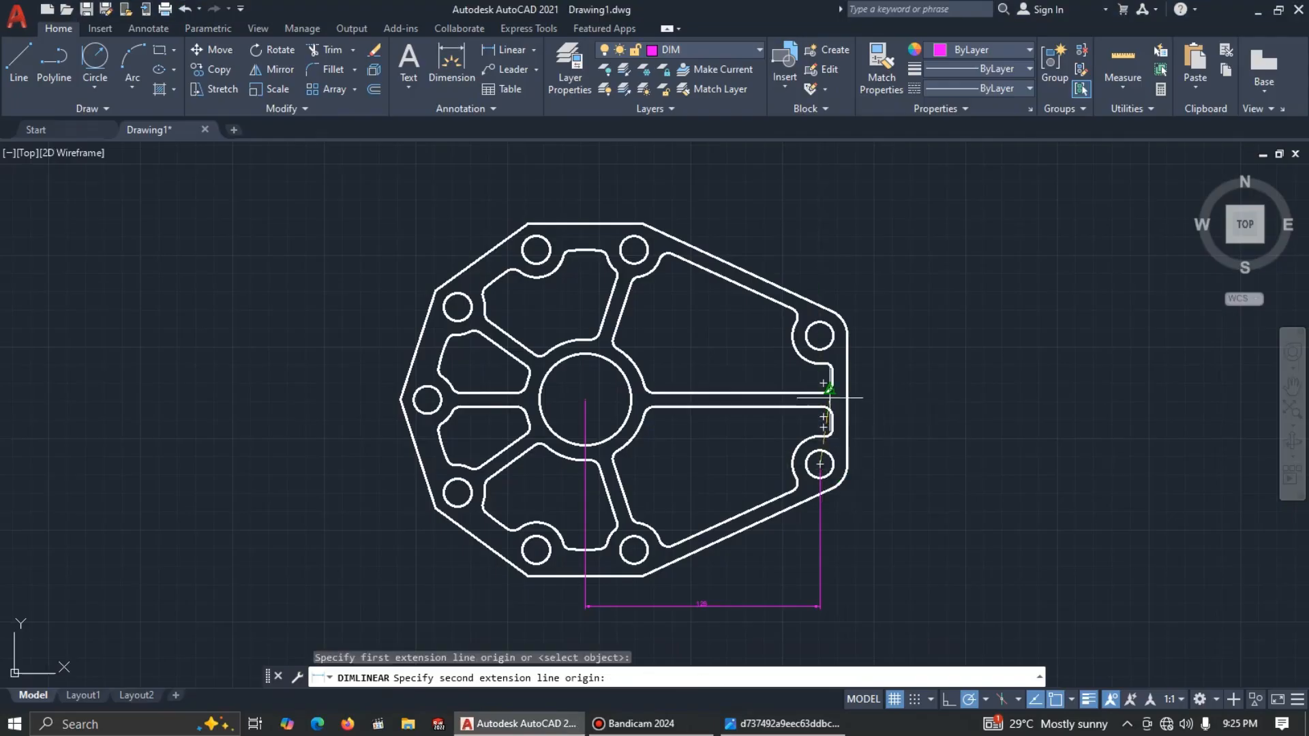
pyautogui.scroll(2, 829, 397)
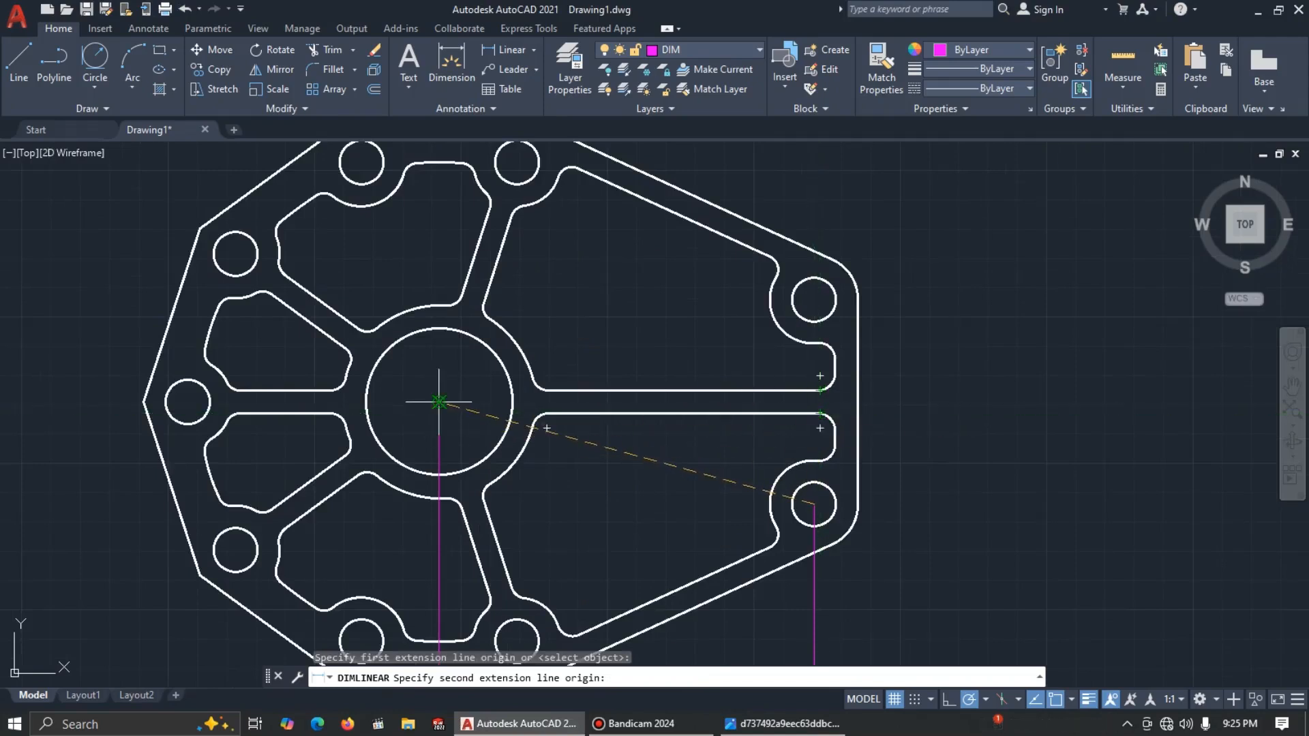
pyautogui.click(815, 402)
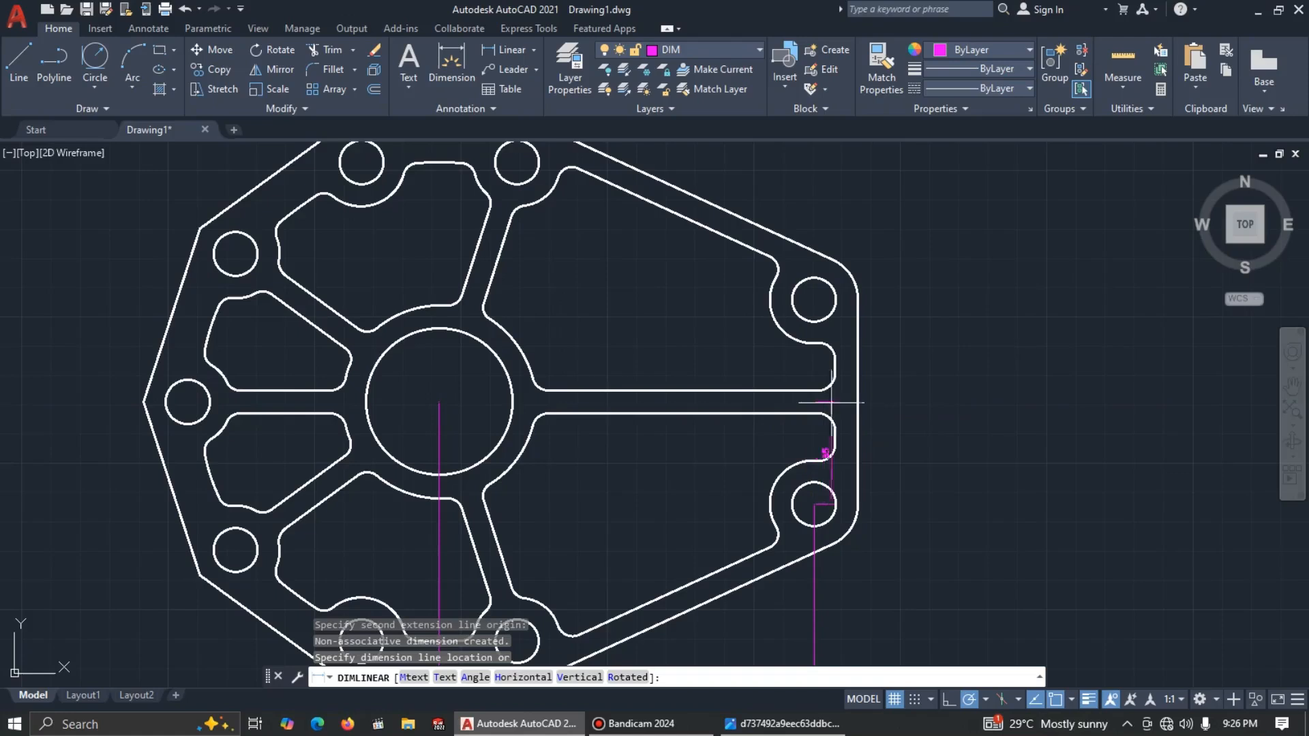
pyautogui.click(926, 426)
pyautogui.scroll(-2, 925, 432)
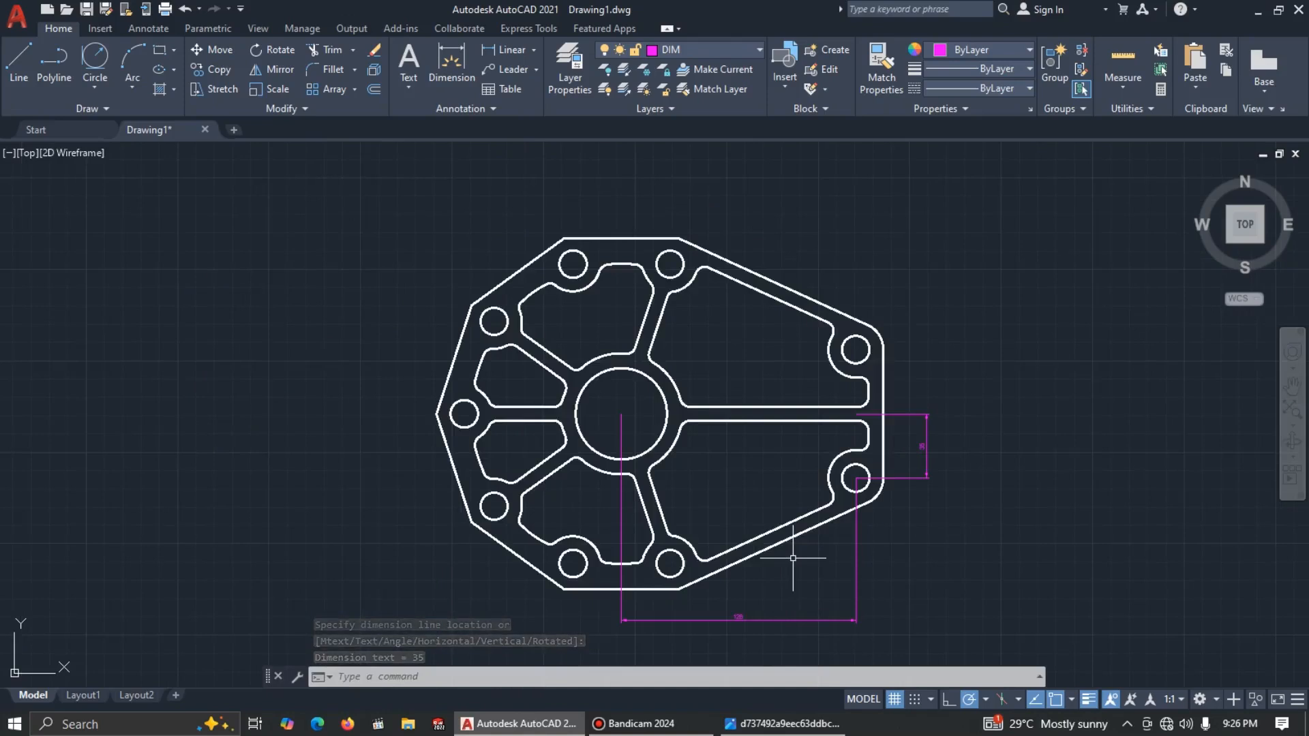
# Step: Modify the ISO-25 dimension style with an arrow size of 4 and a text height of 4
pyautogui.write('D')
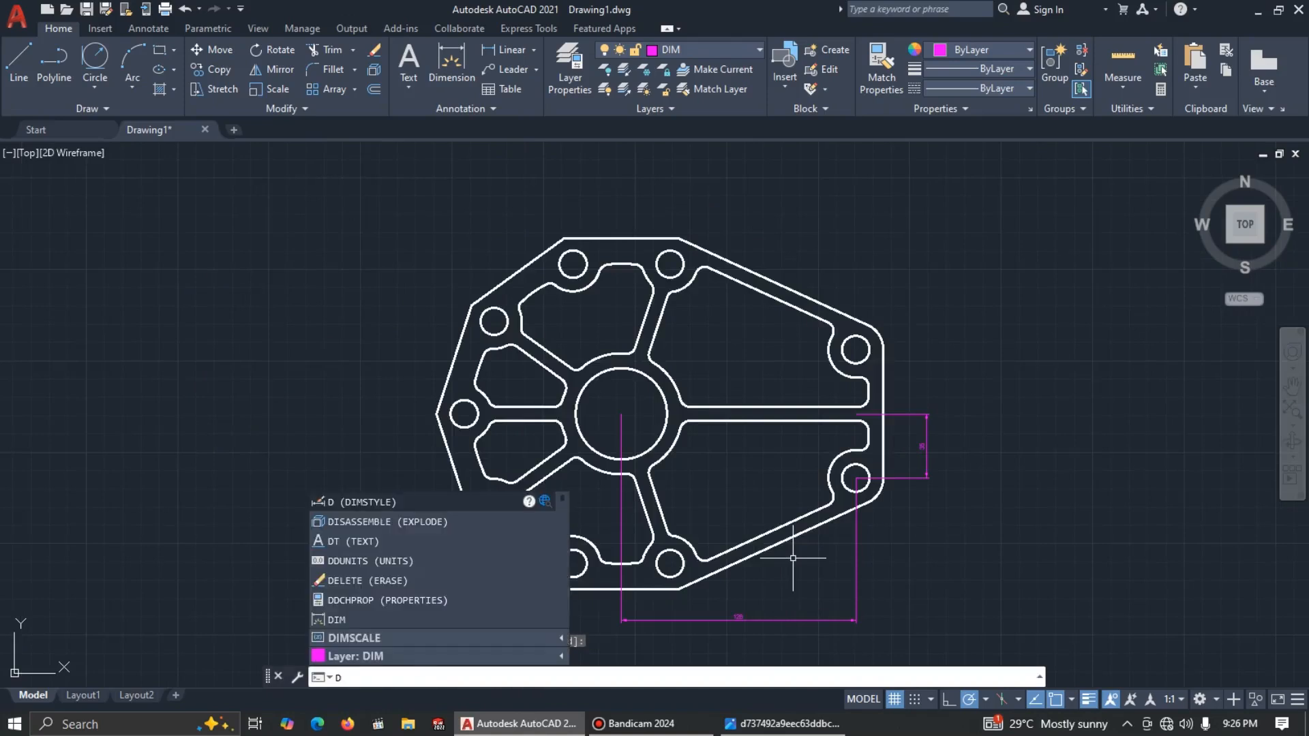
pyautogui.press('Return')
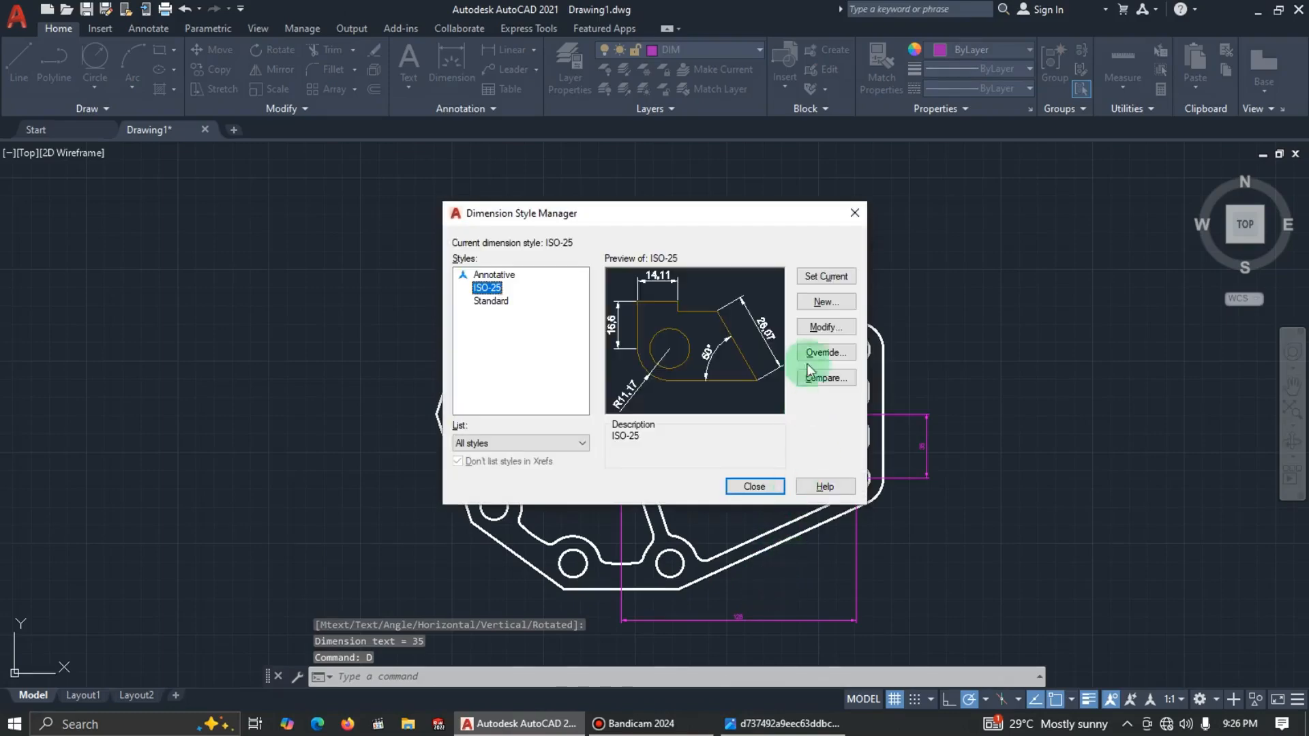
pyautogui.click(825, 327)
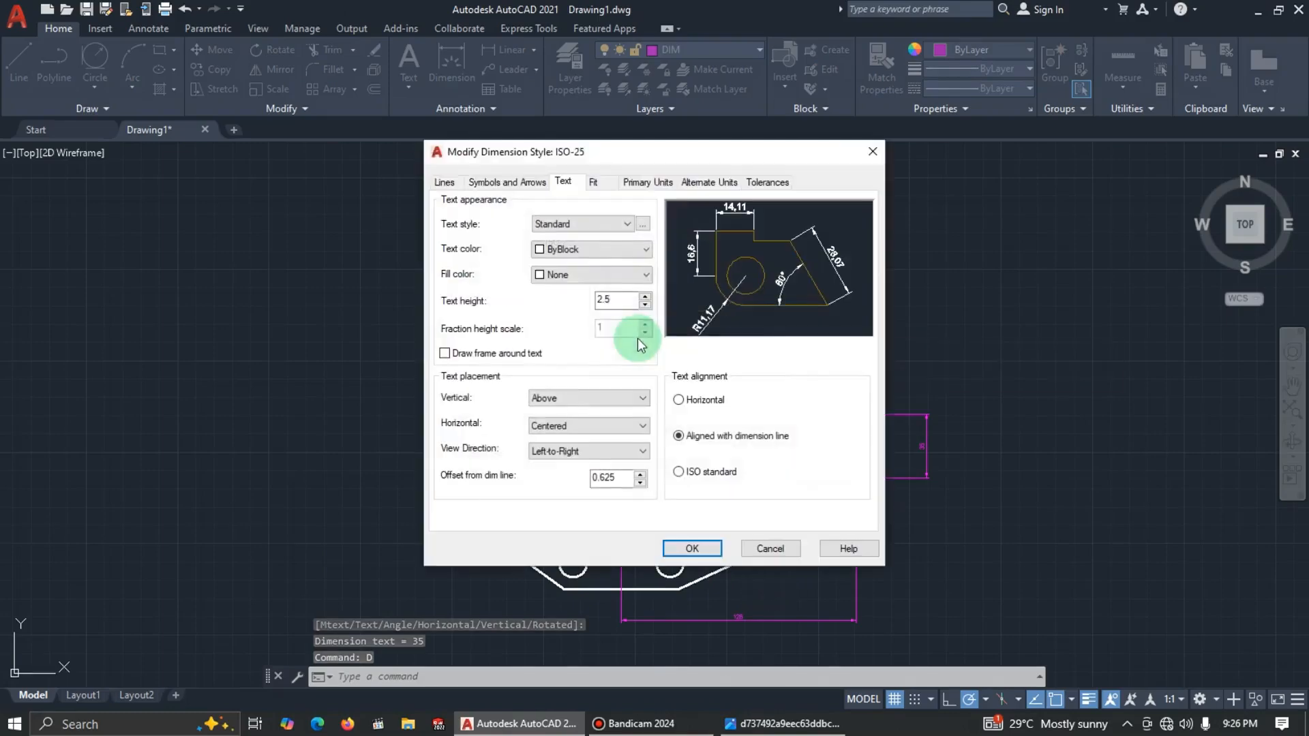
pyautogui.click(497, 181)
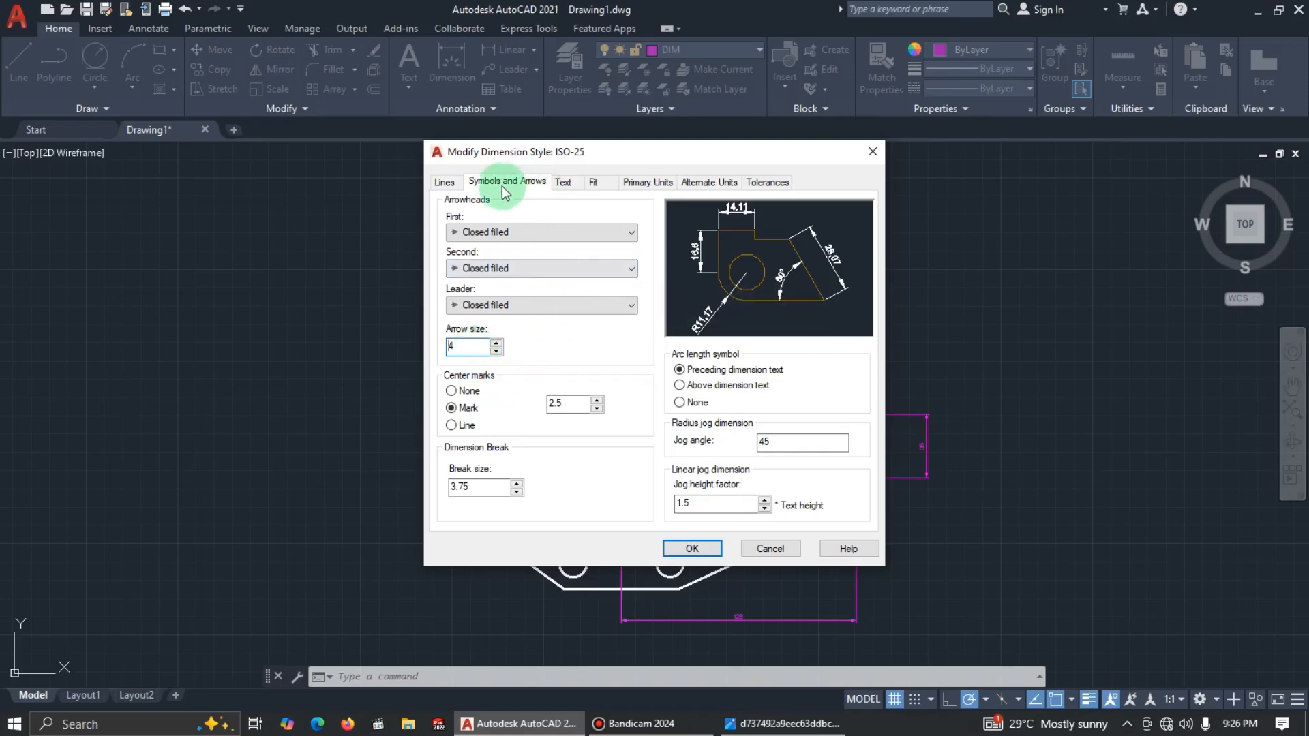
pyautogui.click(563, 181)
pyautogui.doubleClick(620, 304)
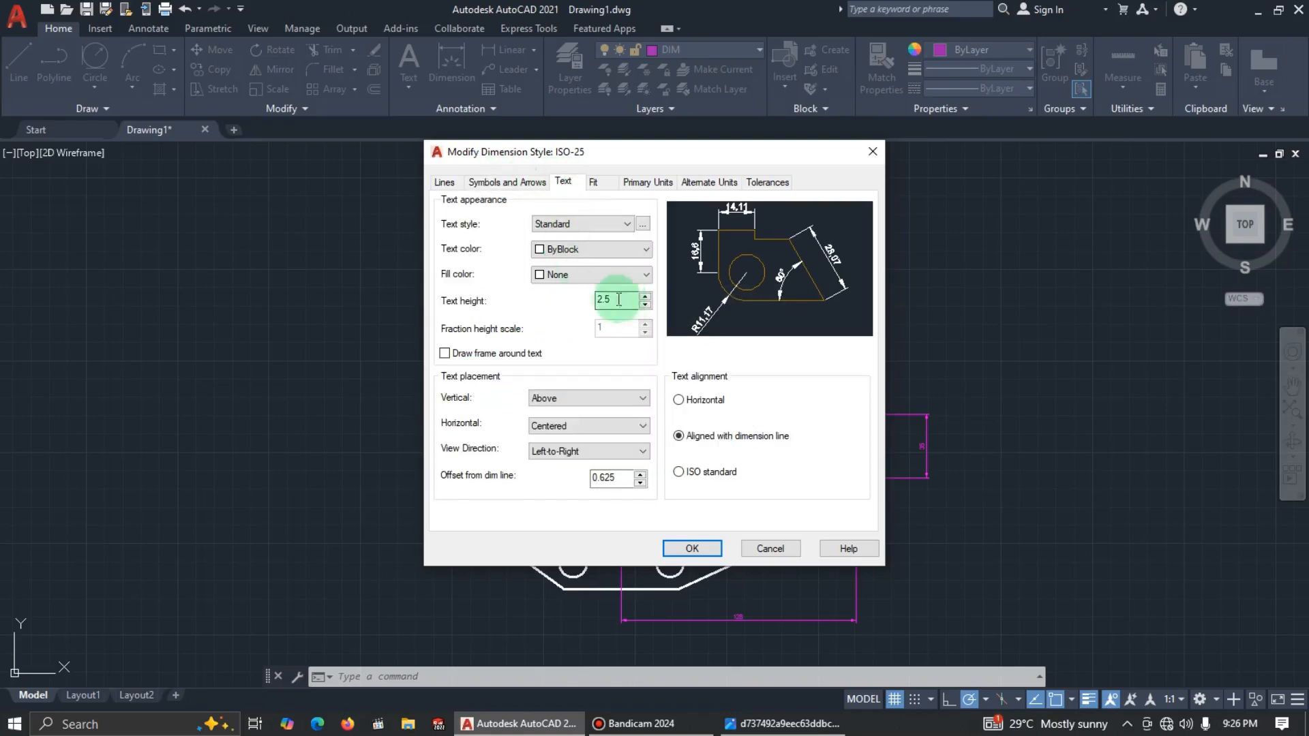
pyautogui.write('4')
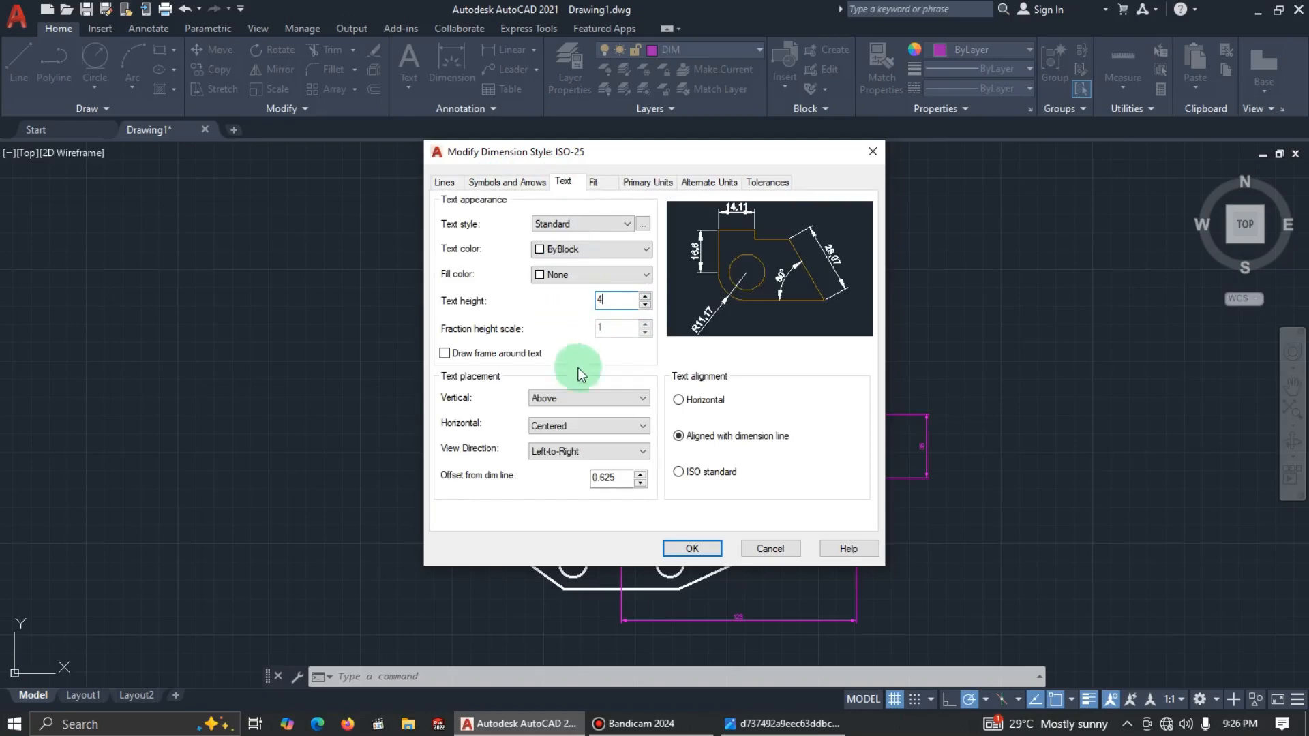
pyautogui.click(690, 547)
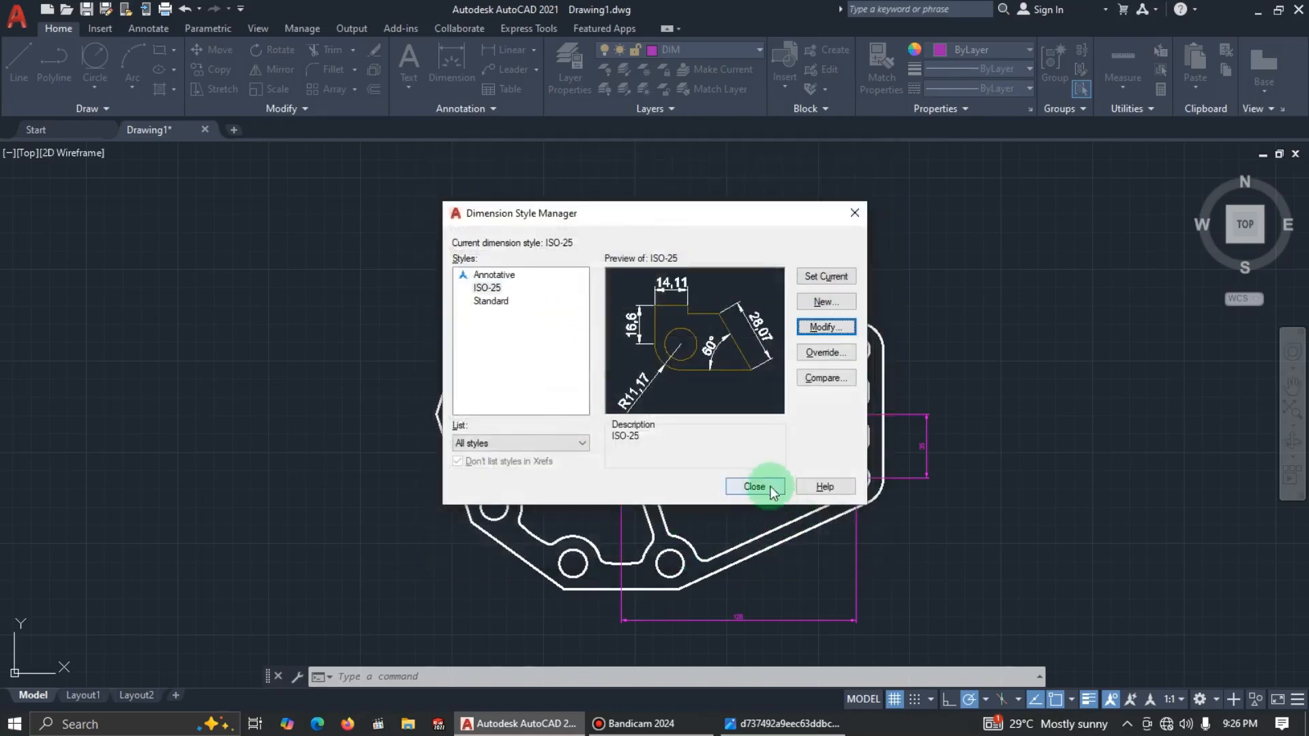
pyautogui.click(755, 487)
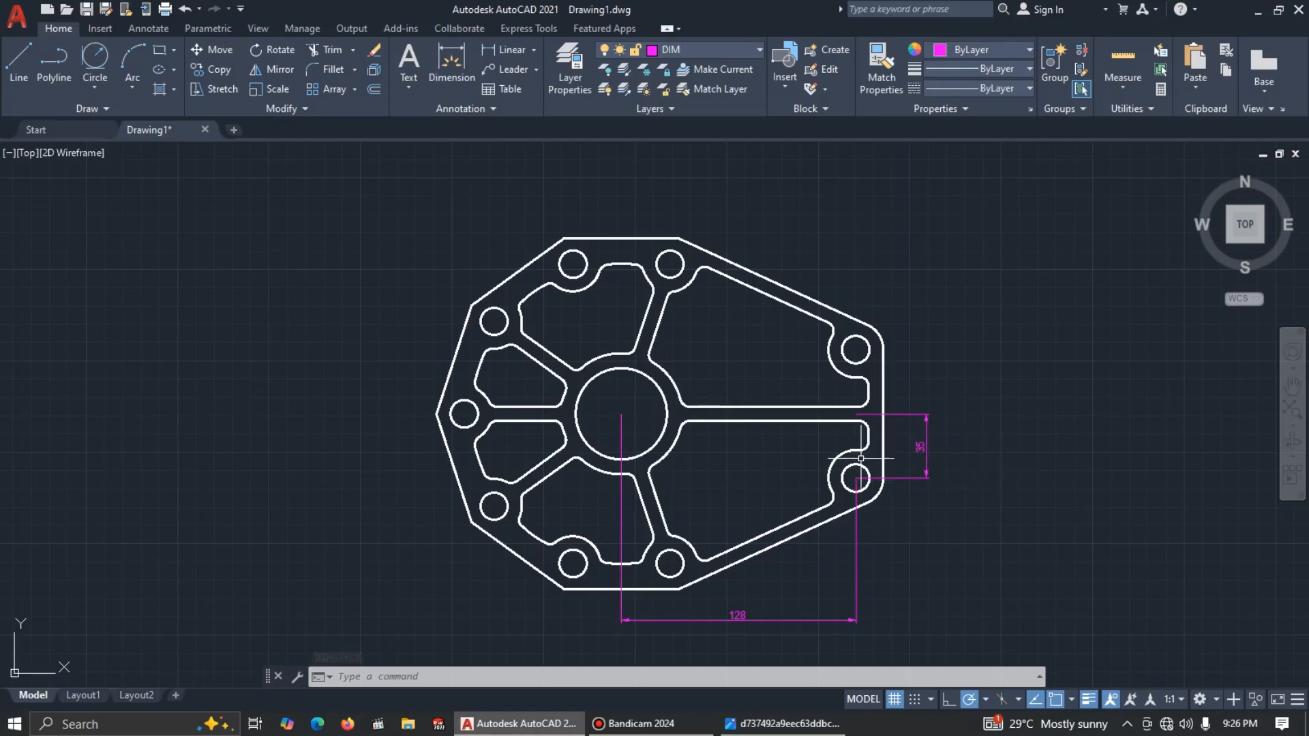
# Step: Modify the ISO-25 dimension style with an arrow size of 5 and a text height of 5
pyautogui.write('p')
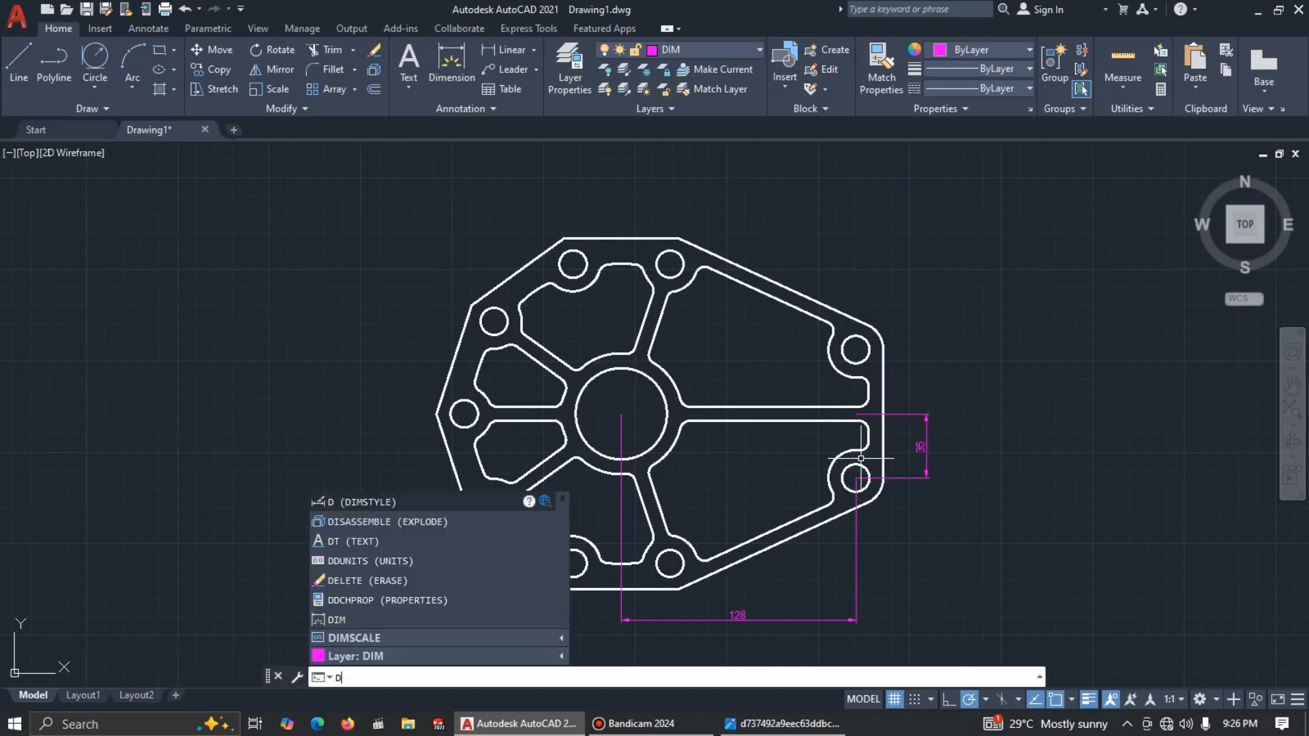
pyautogui.press('Return')
pyautogui.click(827, 328)
pyautogui.click(482, 185)
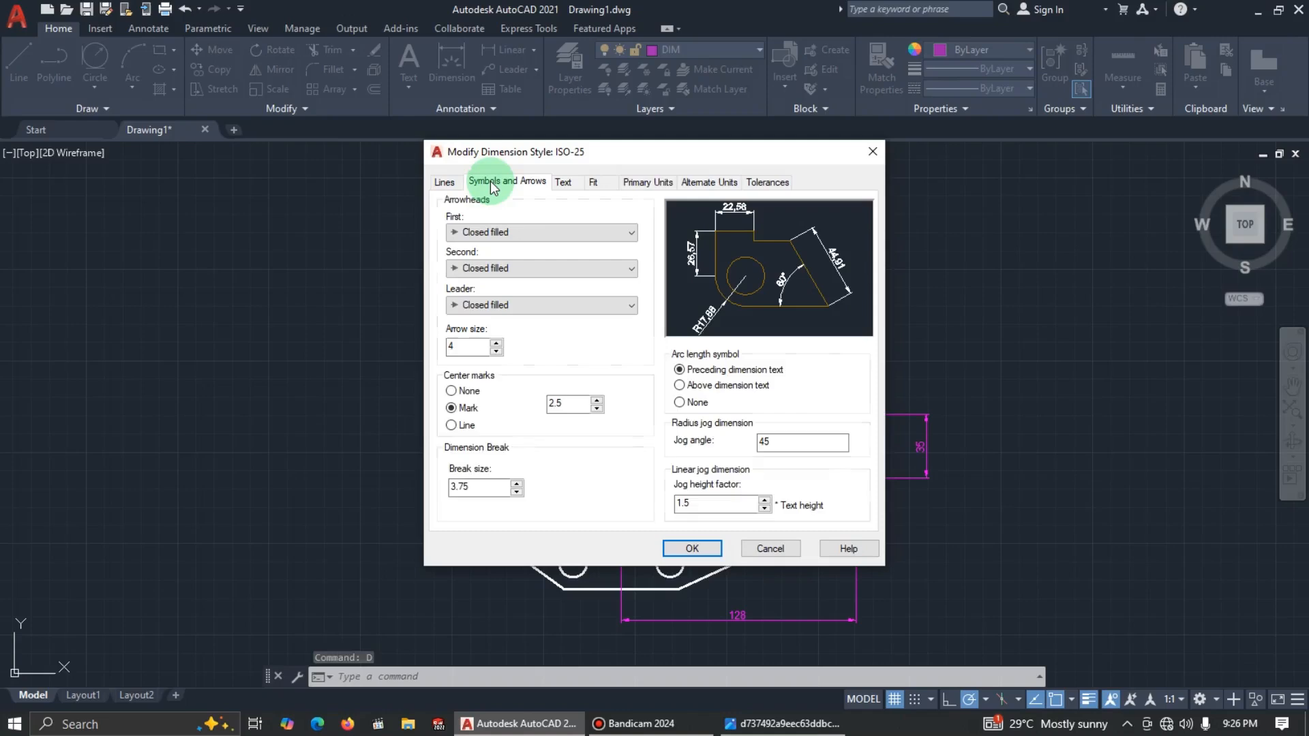
pyautogui.click(457, 346)
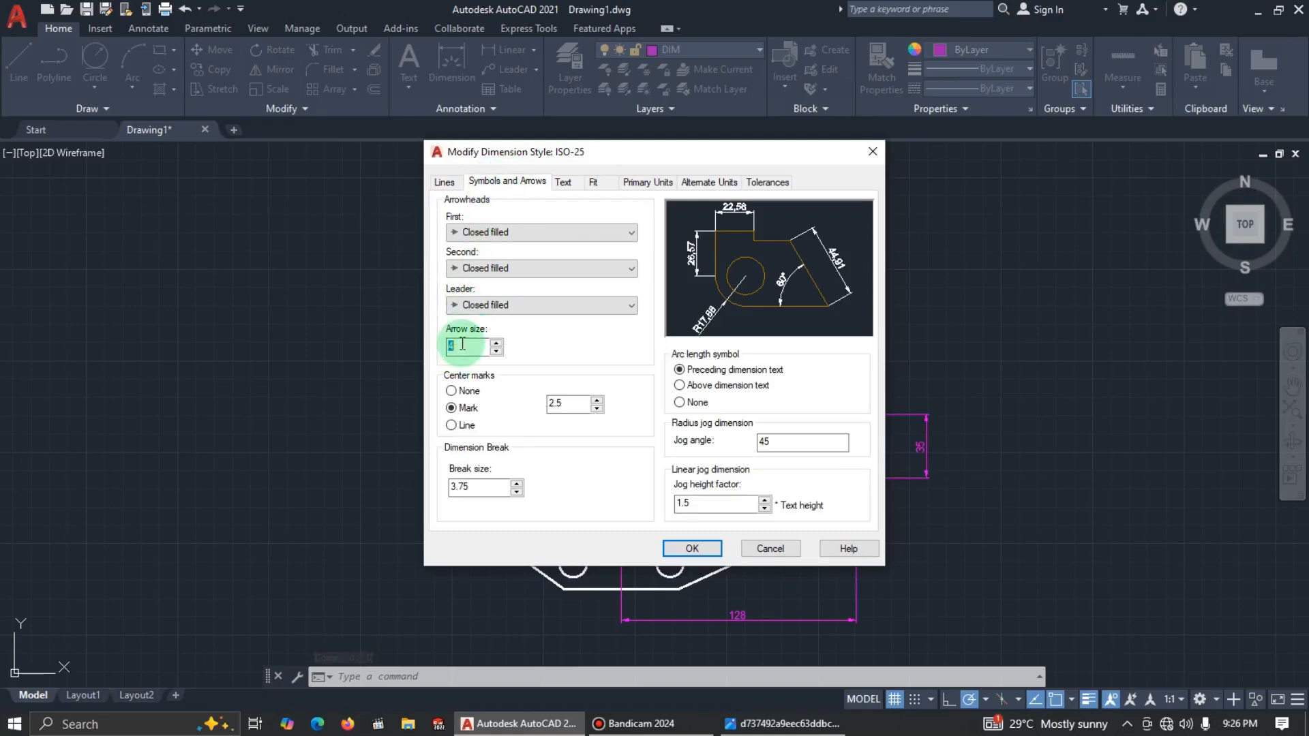
pyautogui.click(487, 240)
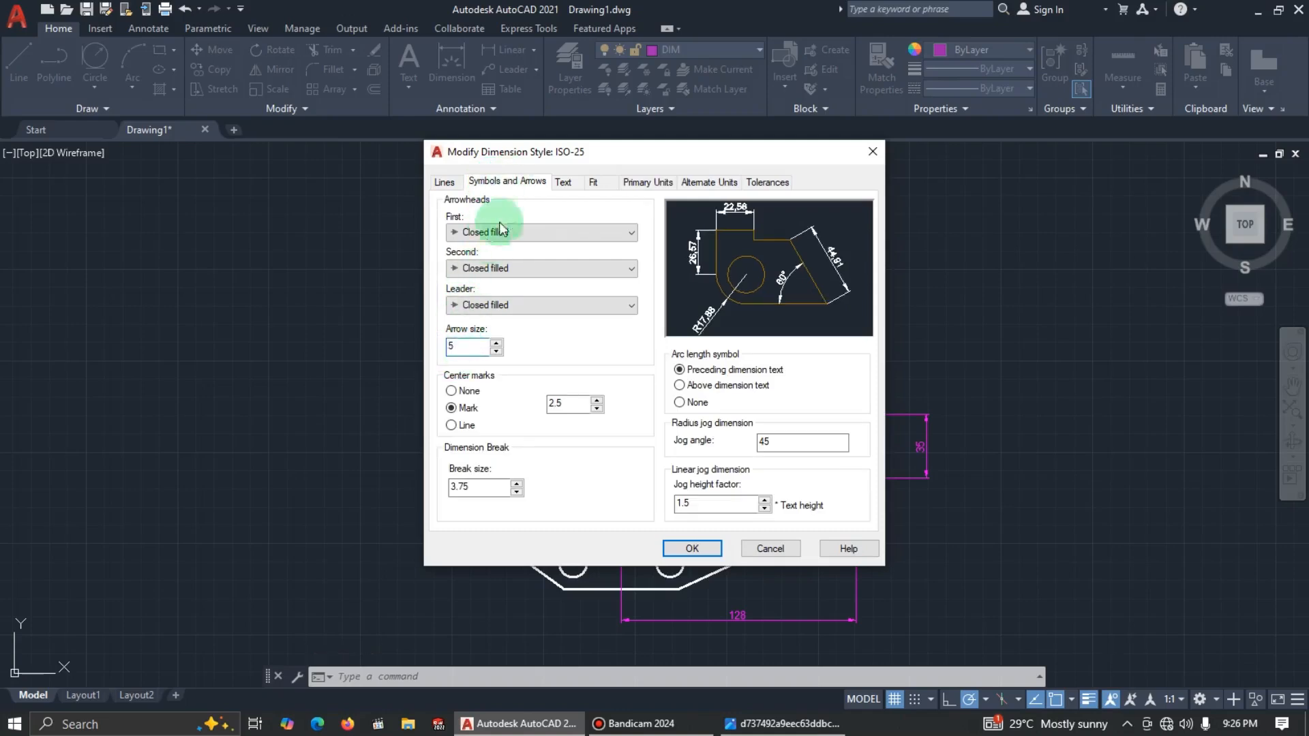
pyautogui.click(564, 183)
pyautogui.doubleClick(600, 301)
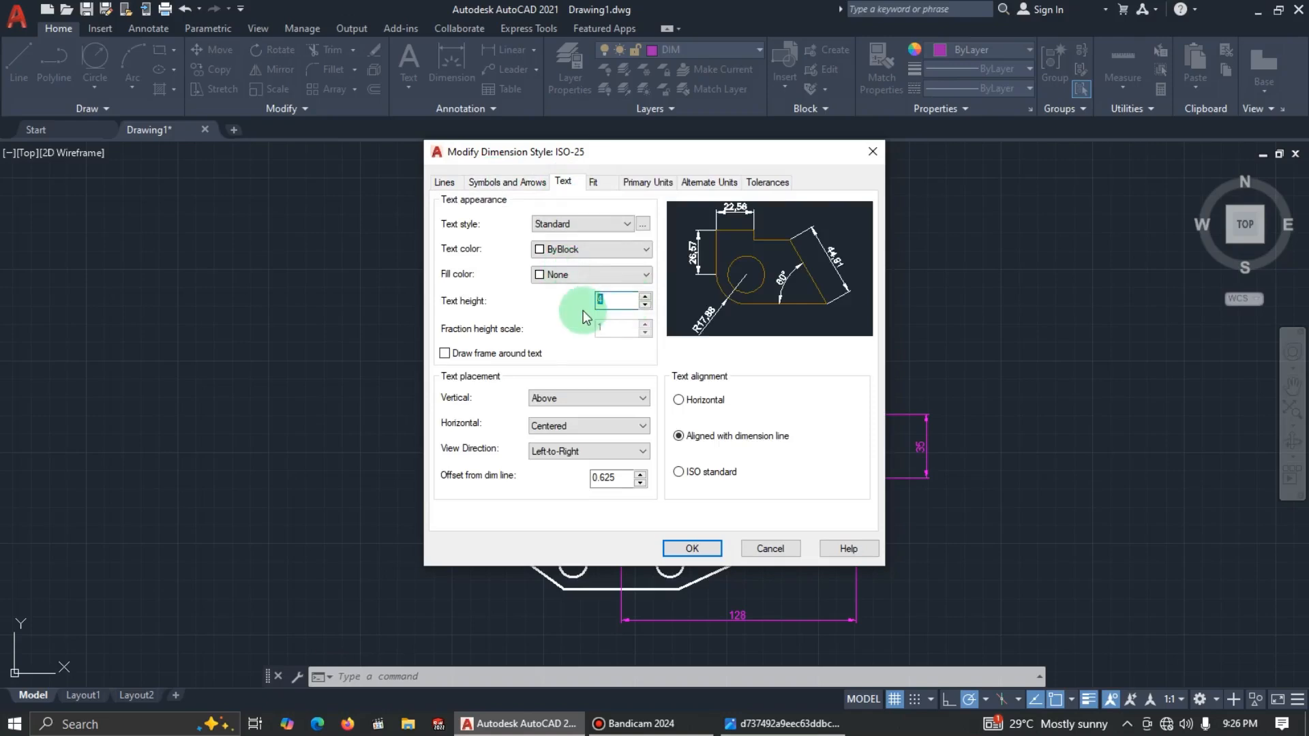
pyautogui.write('5')
pyautogui.click(679, 541)
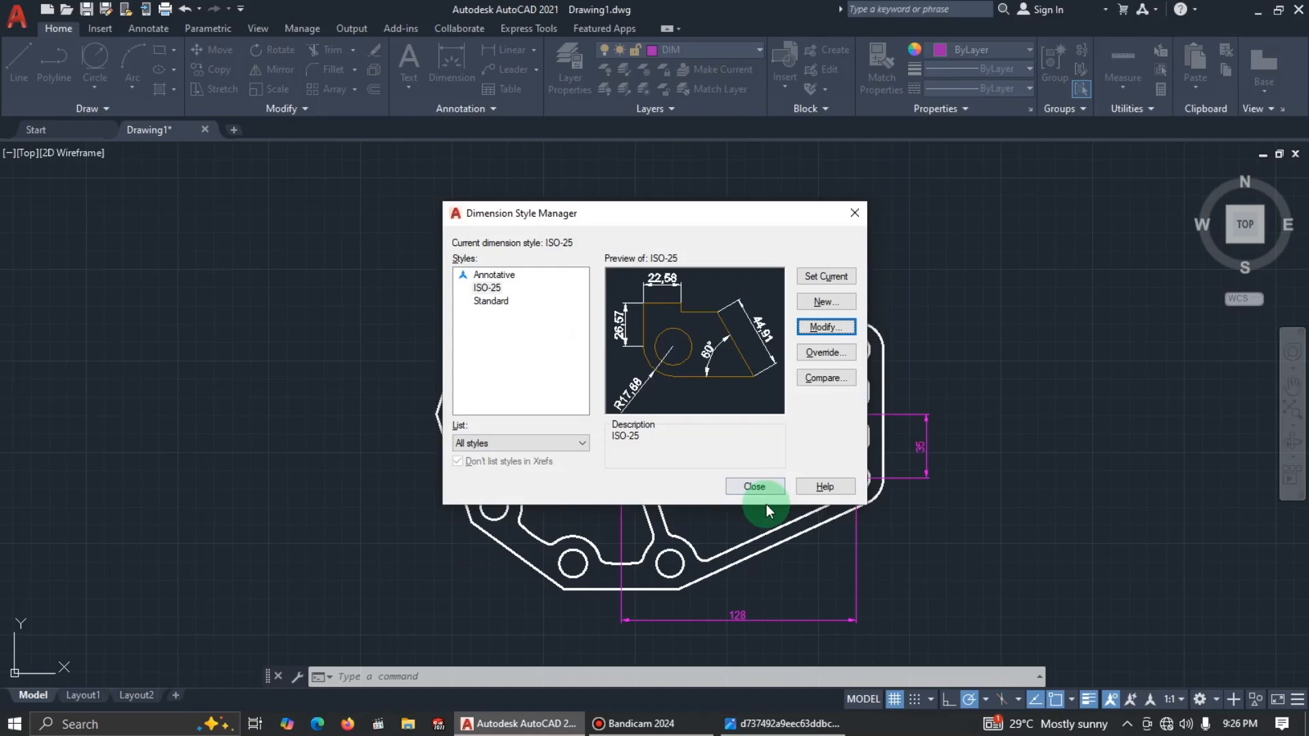
pyautogui.click(755, 487)
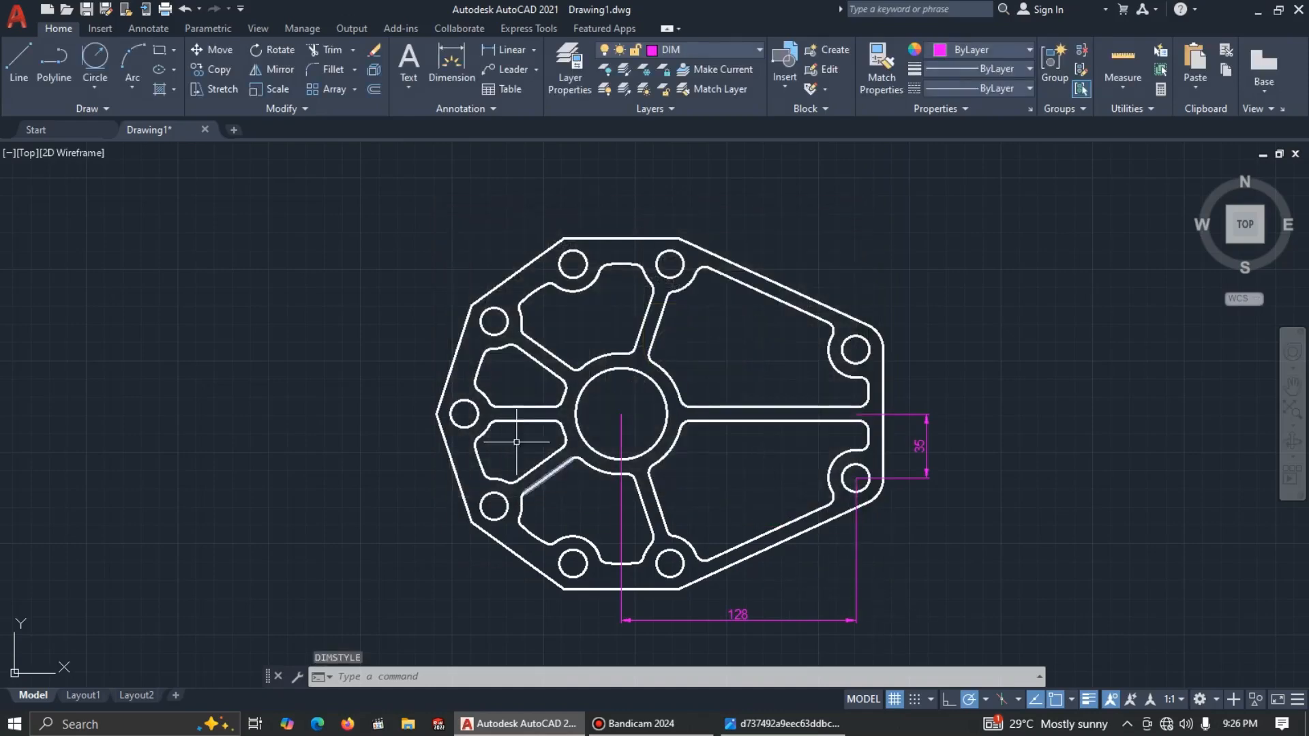
# Step: Consult the reference image and add a vertical linear dimension across the thickness of the horizontal spoke right of the hub
pyautogui.click(821, 508)
pyautogui.hotkey('alt', 'Tab')
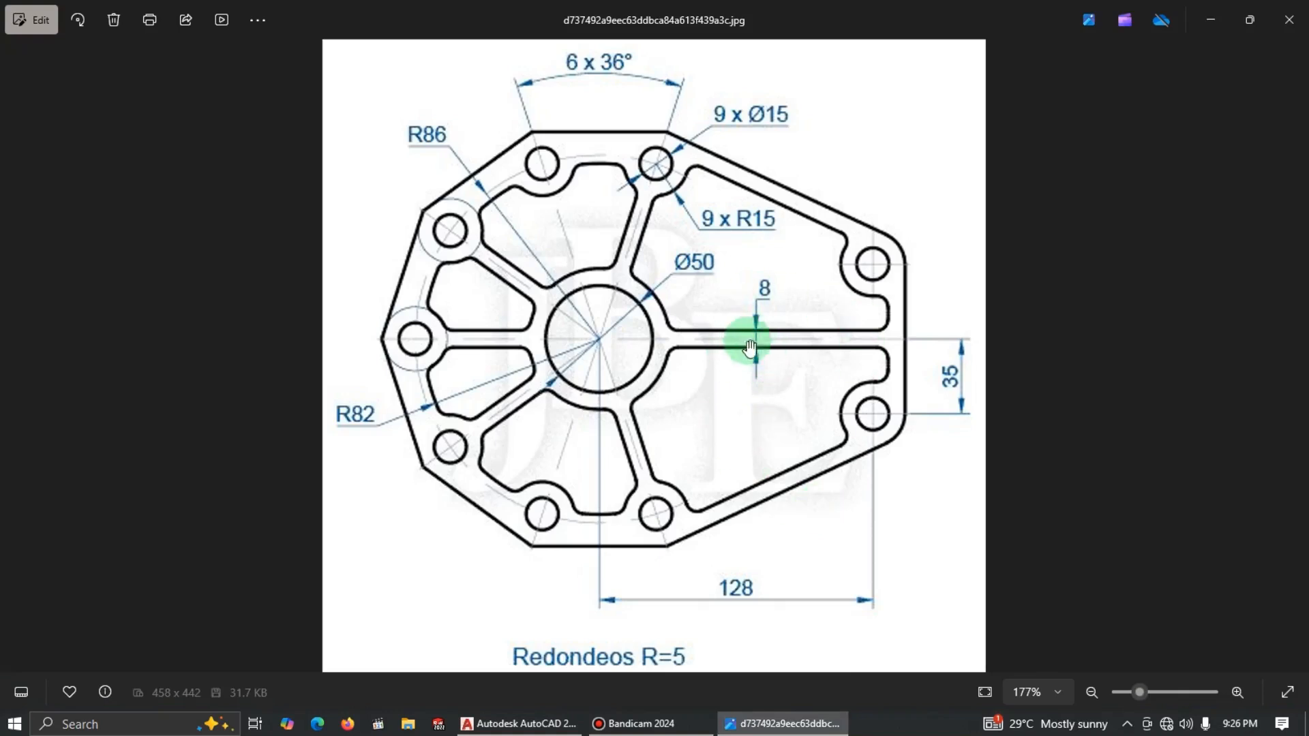
pyautogui.hotkey('alt', 'Tab')
pyautogui.click(510, 62)
pyautogui.click(770, 407)
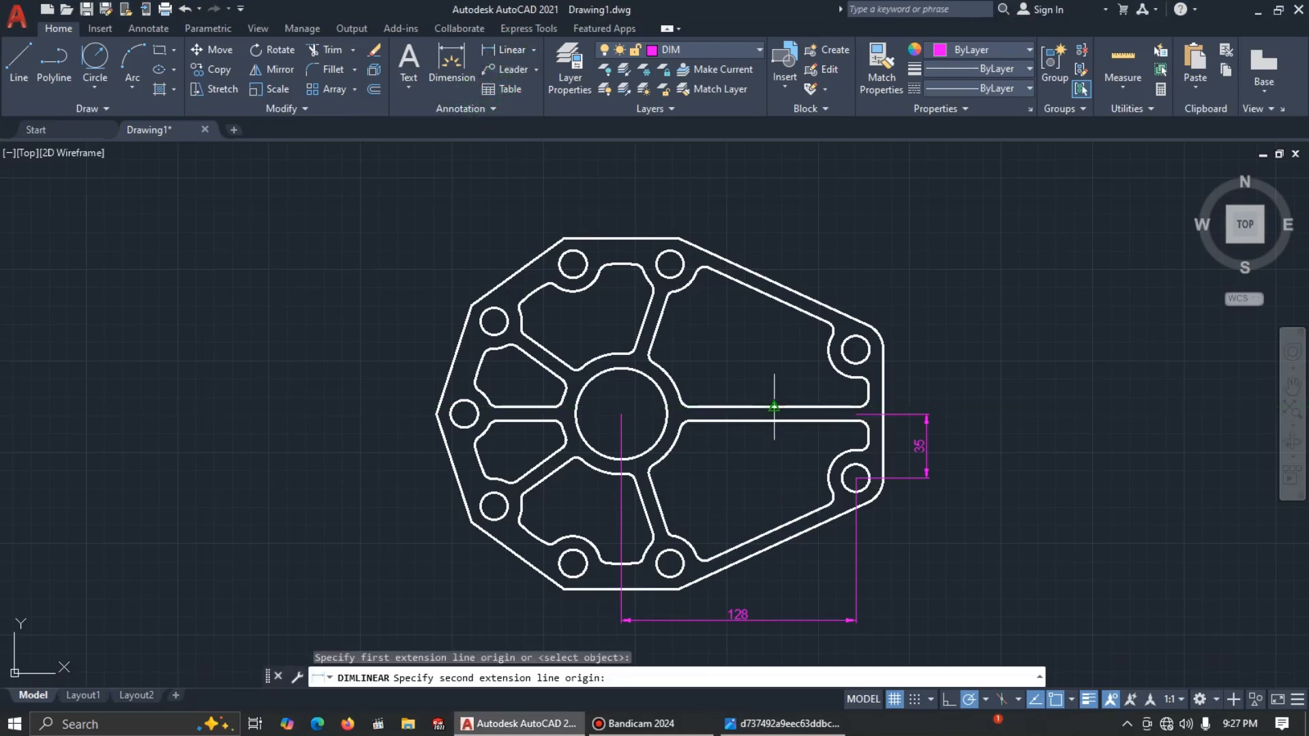
pyautogui.click(774, 420)
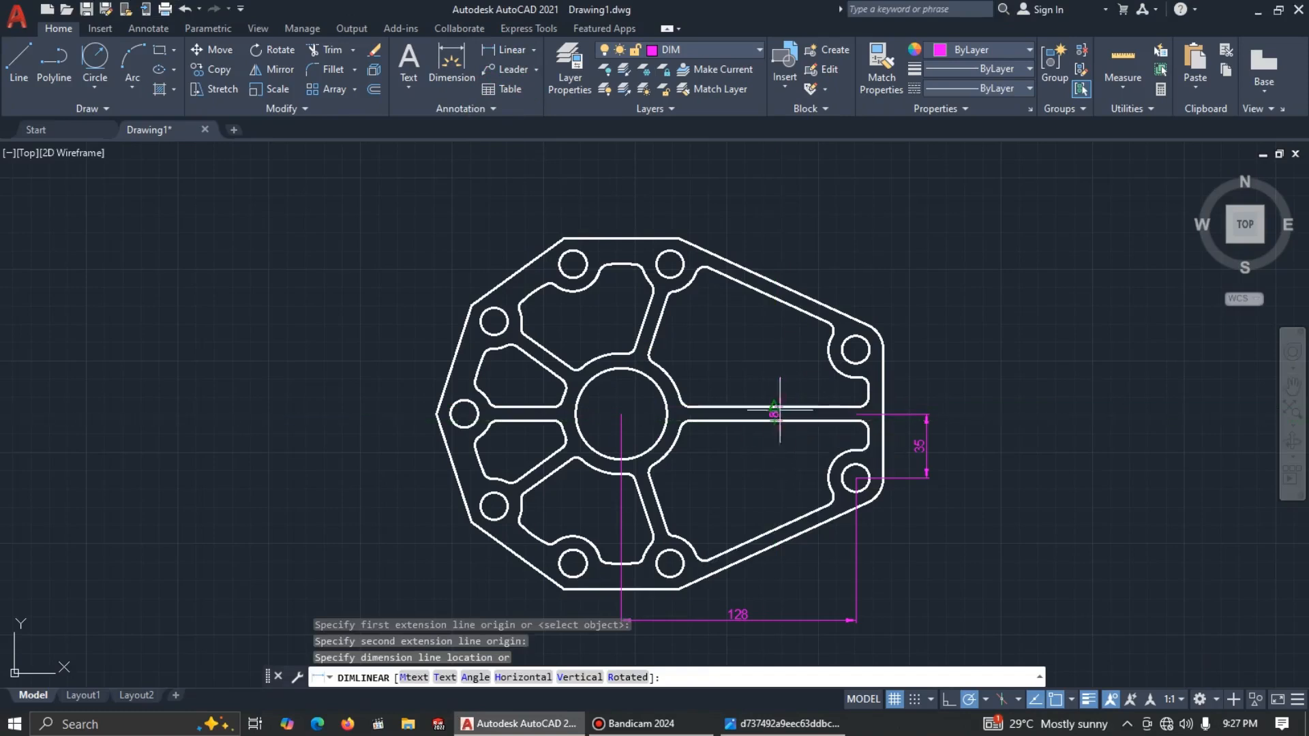
pyautogui.click(776, 398)
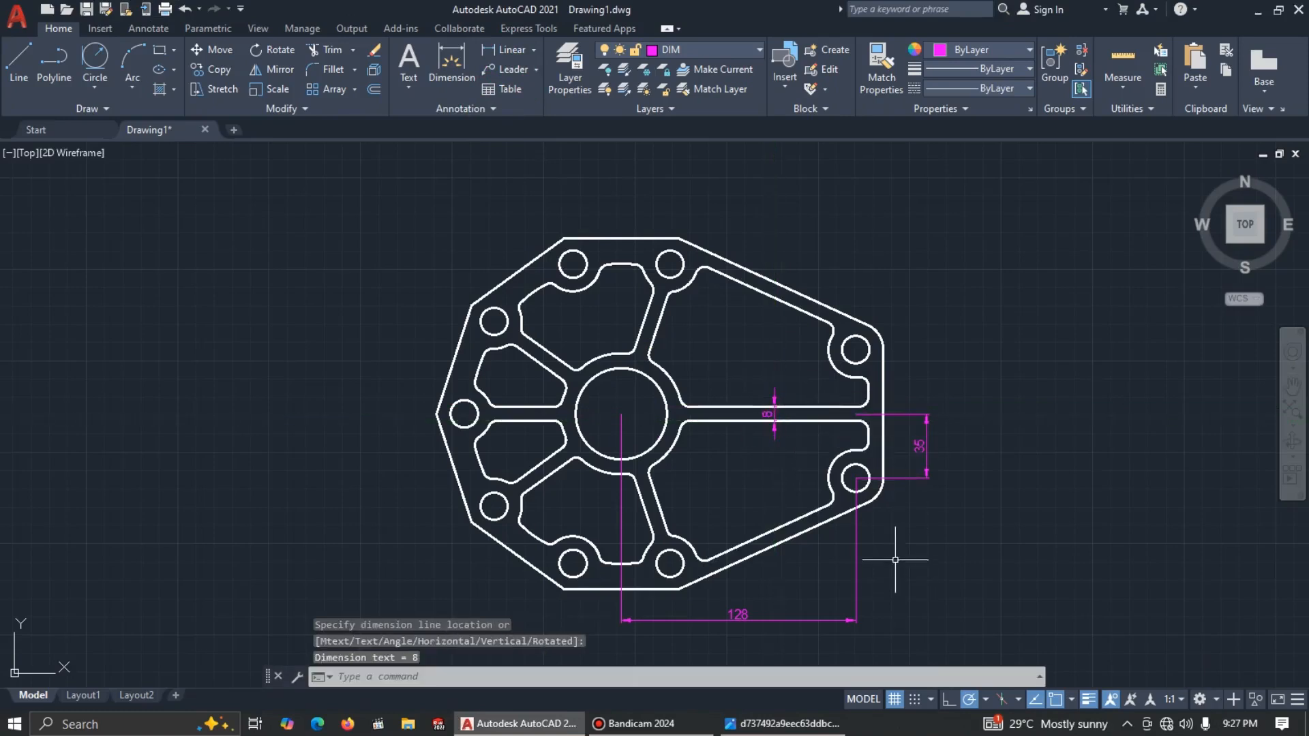
# Step: Check the reference image and add a diameter dimension to the central hub circle, with its text to the circle's upper right
pyautogui.hotkey('alt', 'Tab')
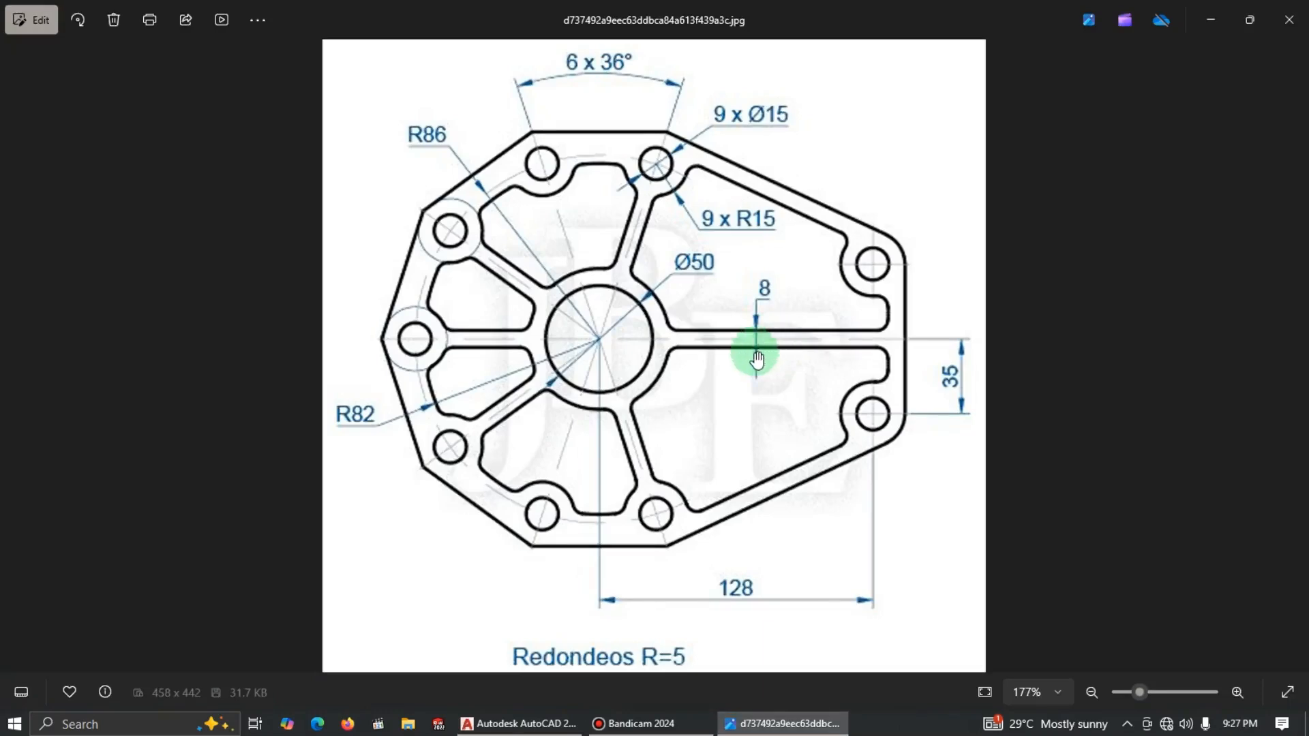
pyautogui.hotkey('alt', 'Tab')
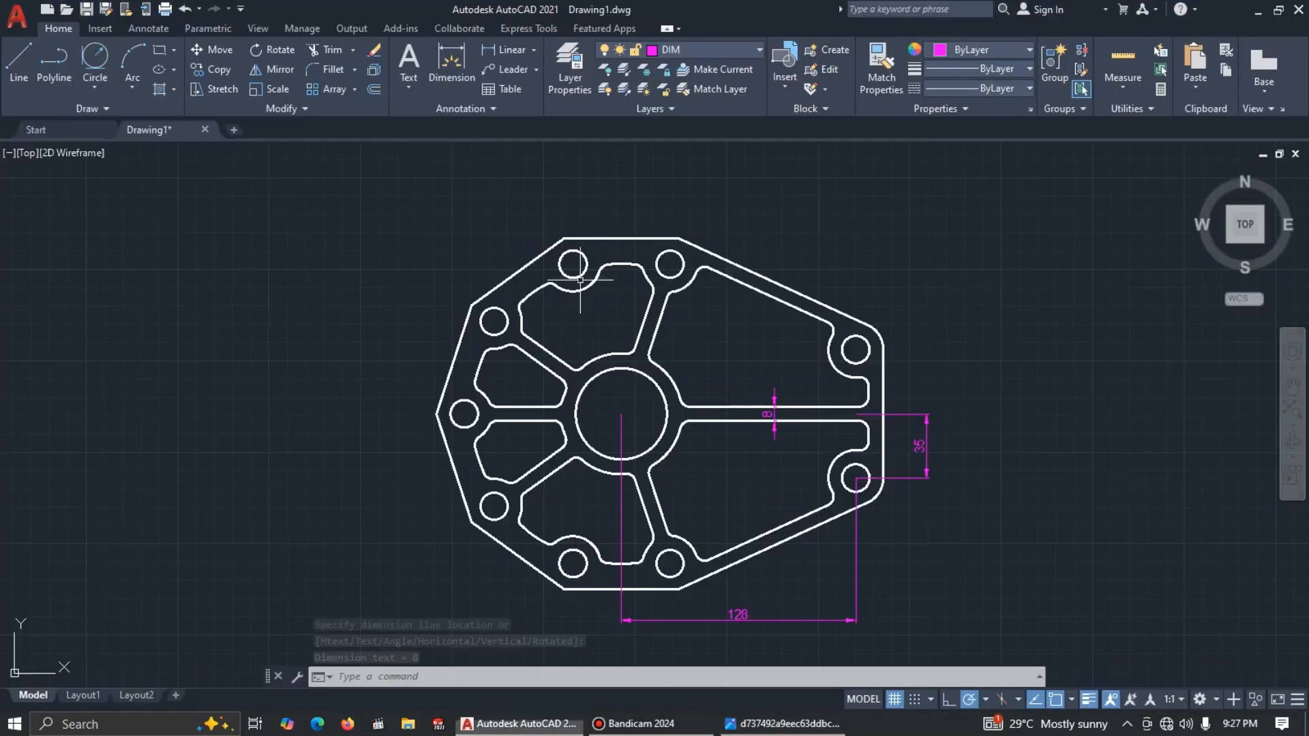
pyautogui.click(538, 49)
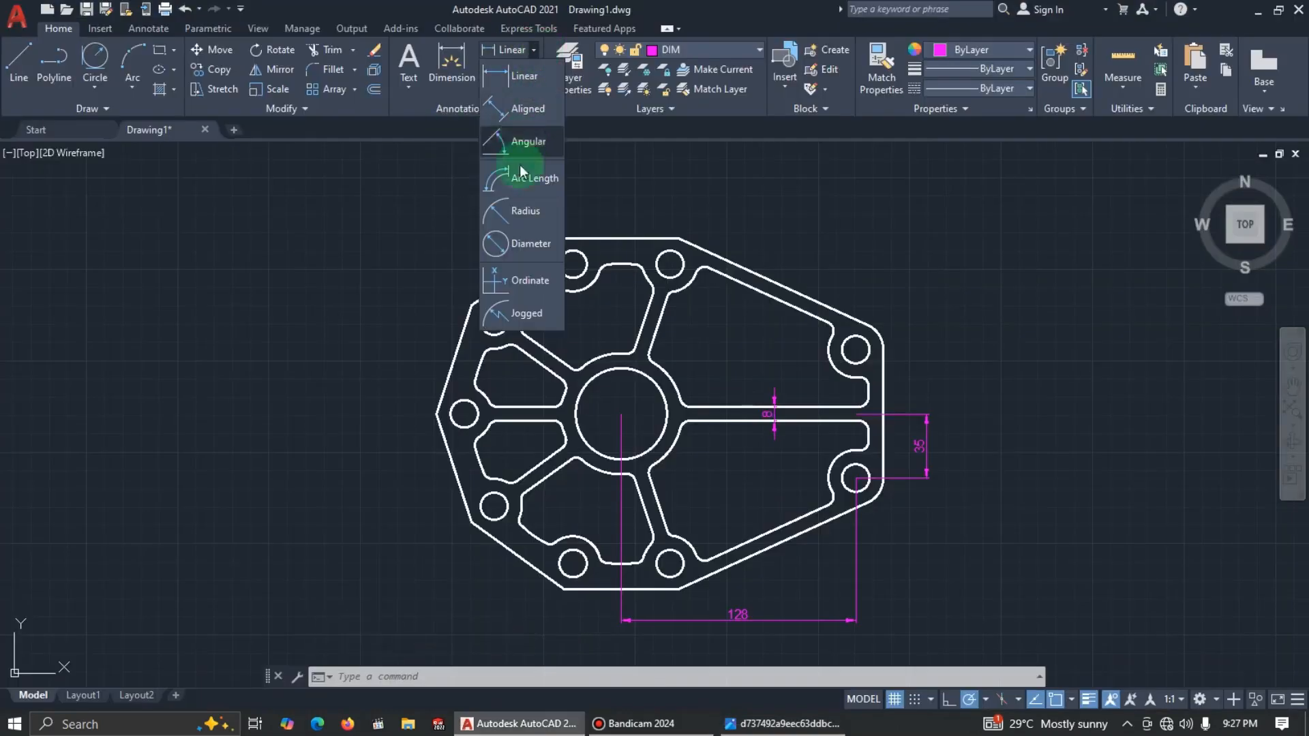
pyautogui.click(522, 248)
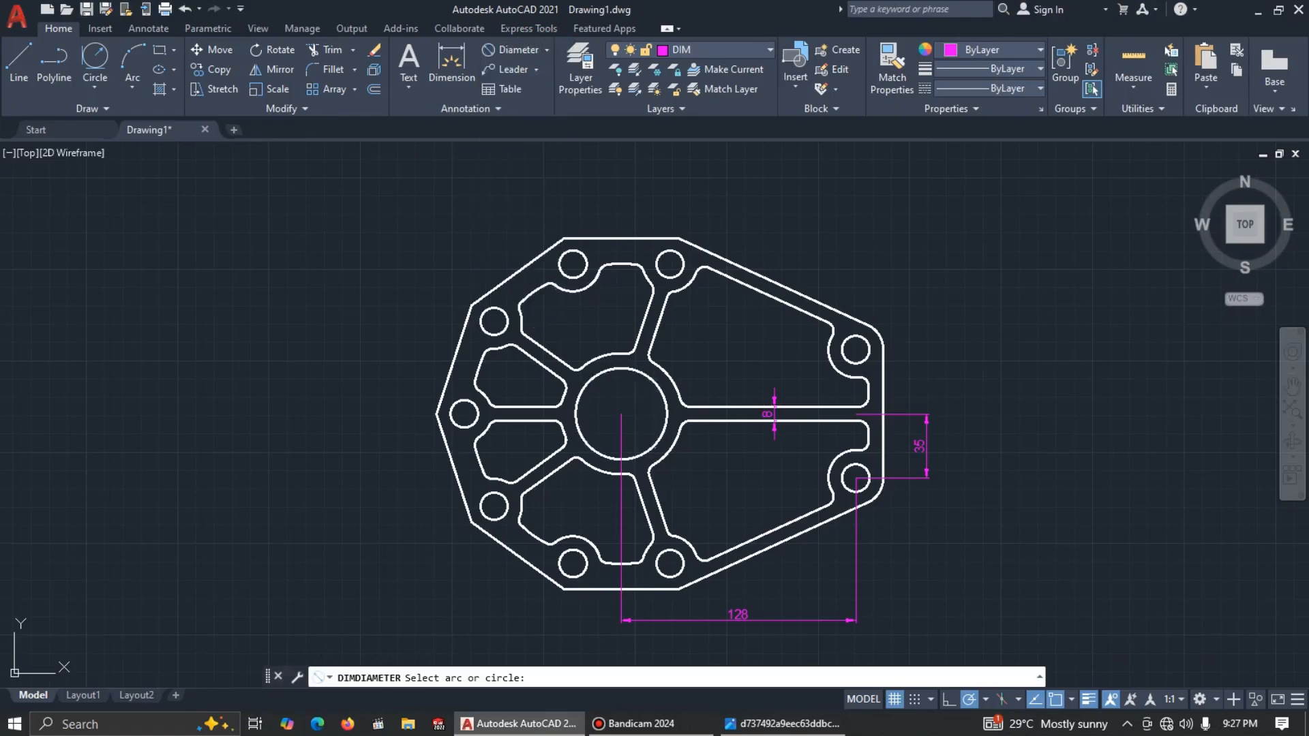
pyautogui.click(656, 384)
pyautogui.click(695, 334)
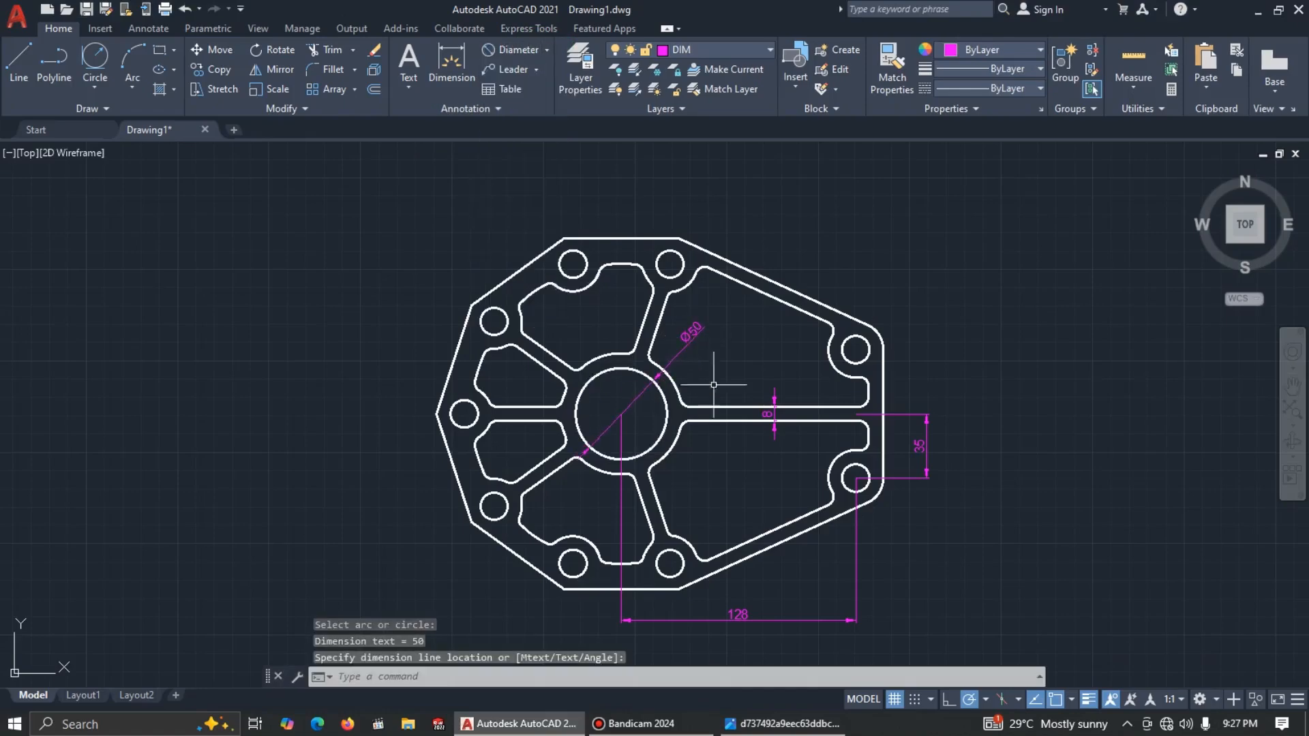
# Step: Consult the reference image and add a diameter dimension to the hole at the plate's top right corner, with its text outside the outline
pyautogui.hotkey('alt', 'Tab')
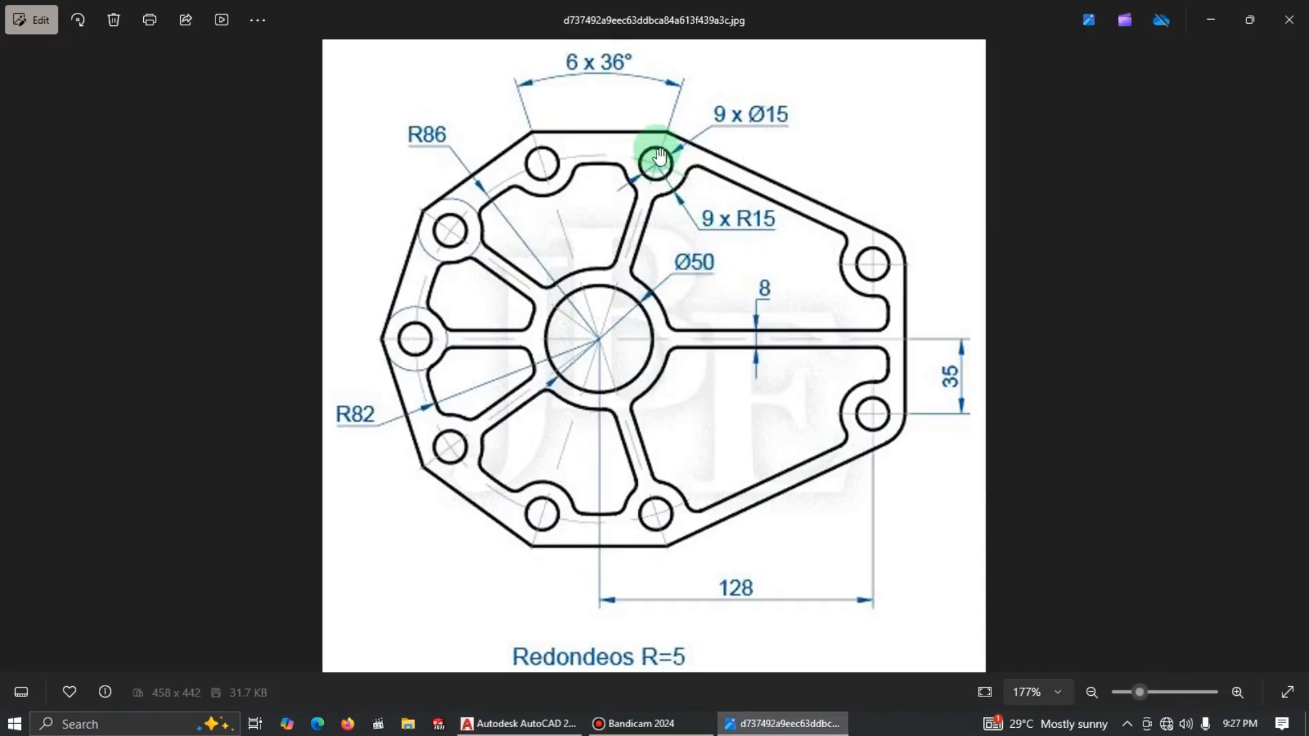
pyautogui.hotkey('alt', 'Tab')
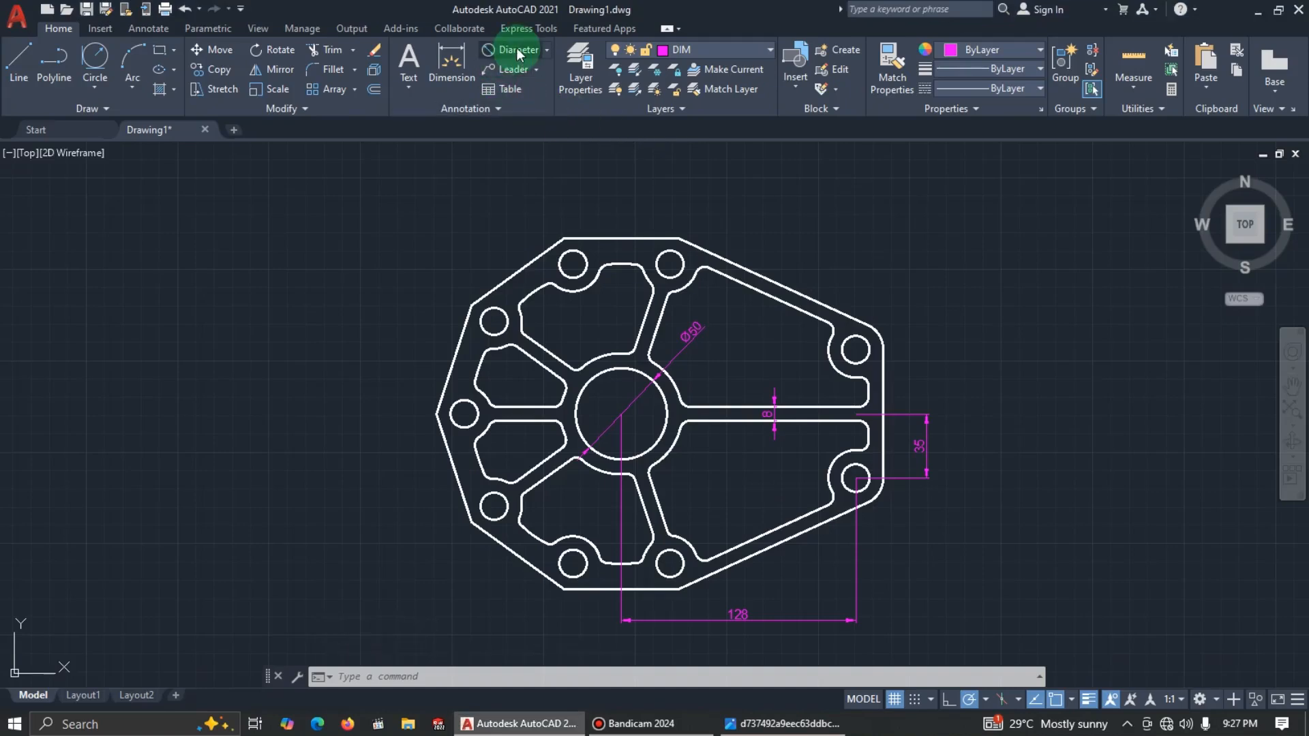
pyautogui.click(516, 49)
pyautogui.click(686, 260)
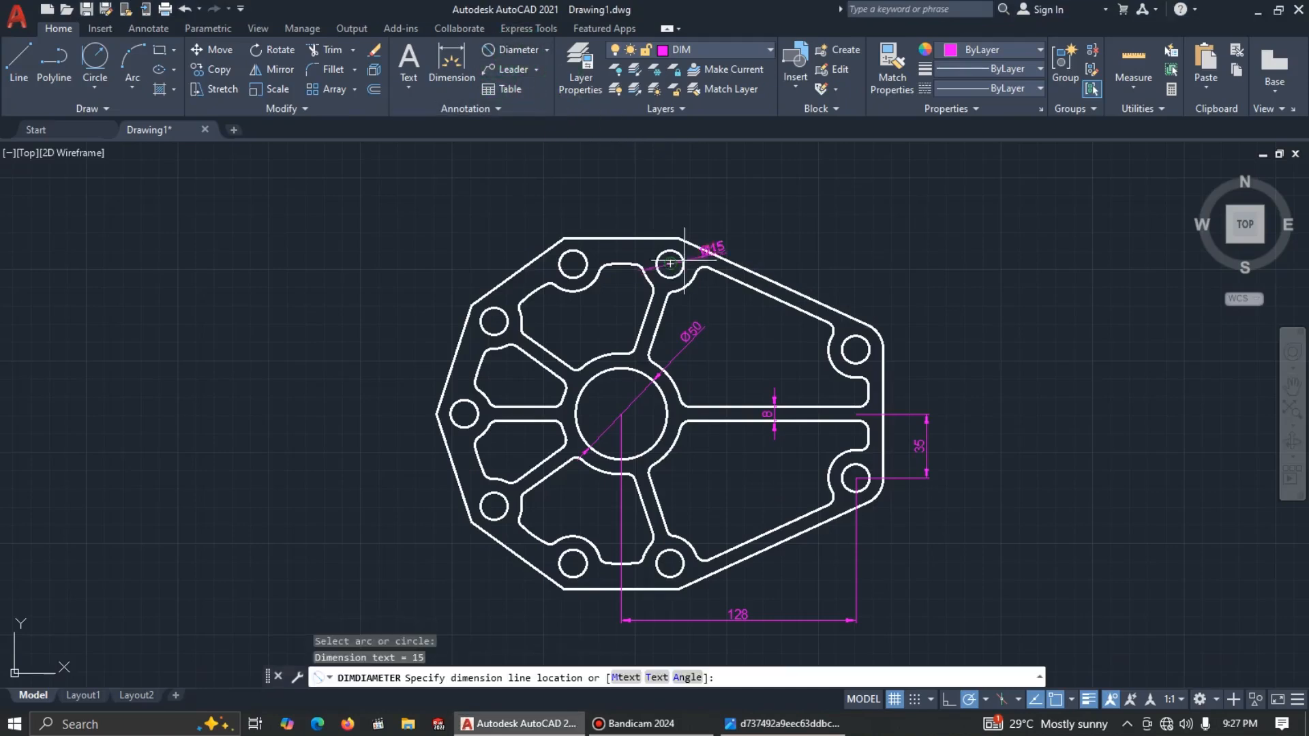
pyautogui.click(725, 214)
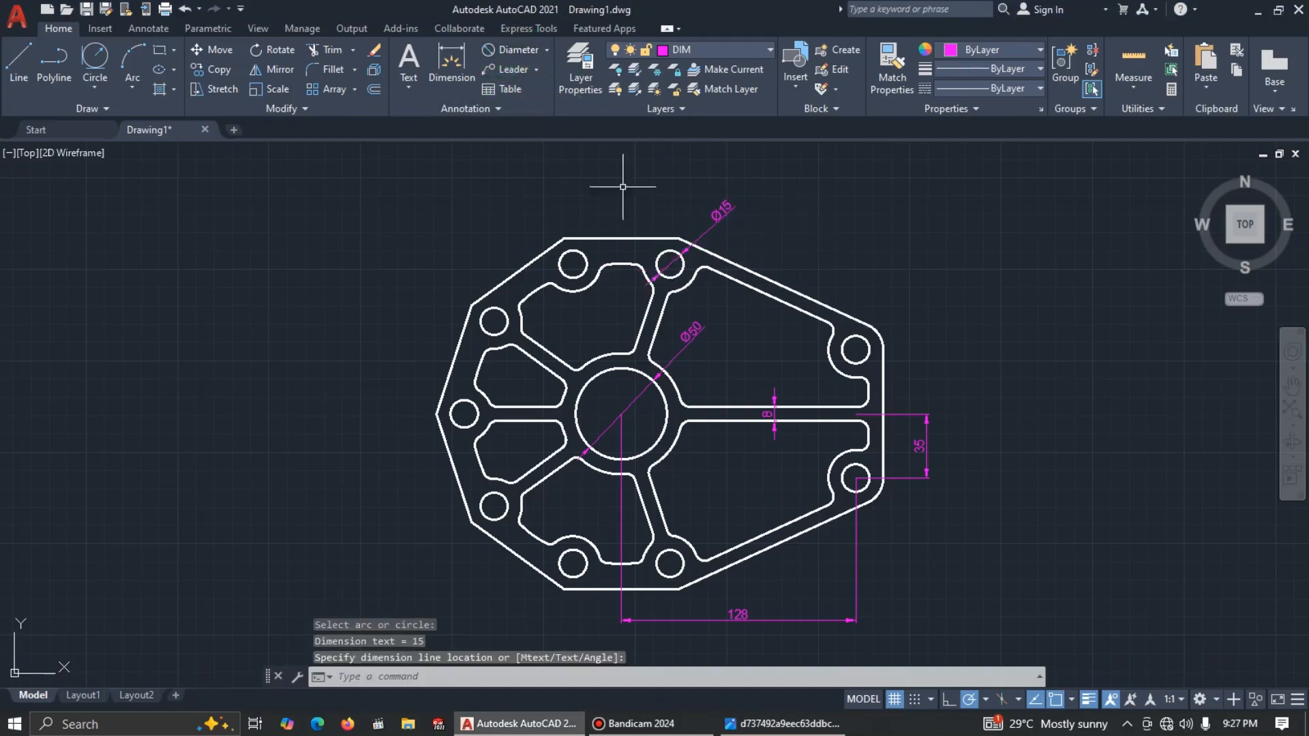
# Step: Add a radius dimension to the arc around the upper hole just right of centre and compare it with the reference image
pyautogui.click(546, 50)
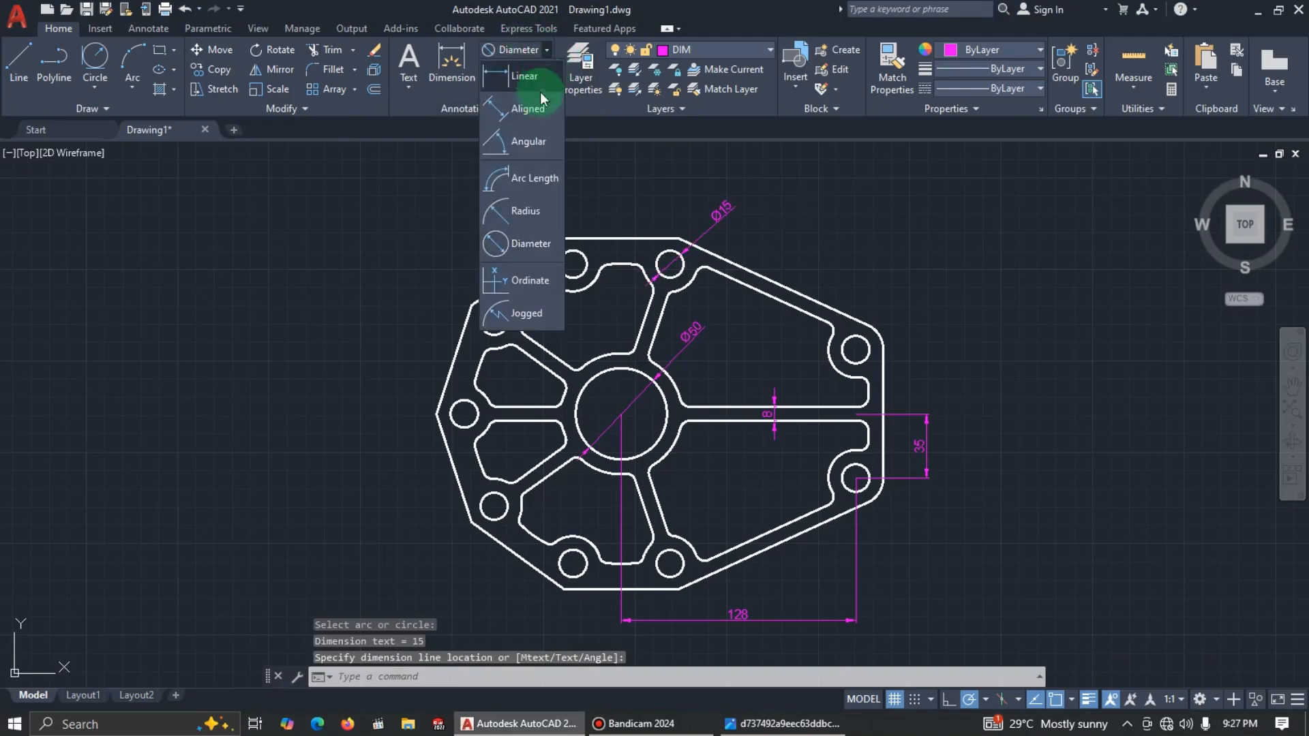
pyautogui.click(522, 211)
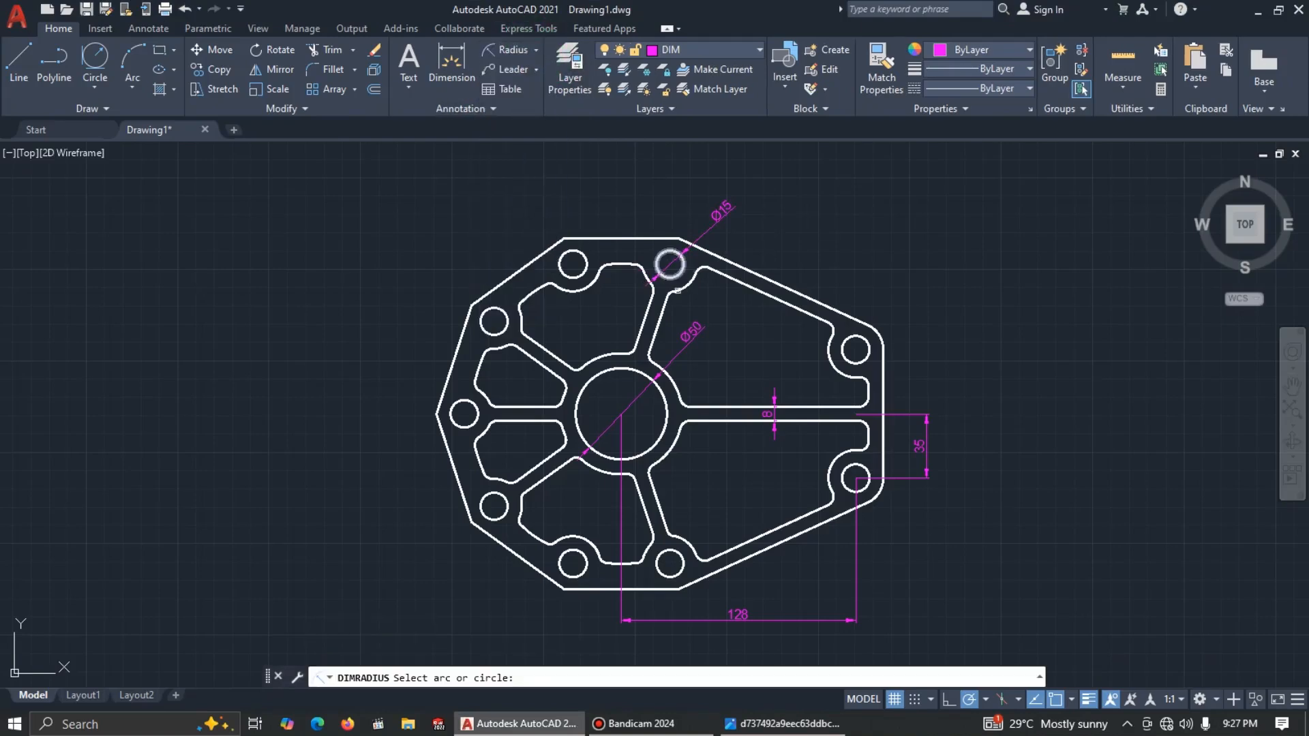
pyautogui.click(685, 288)
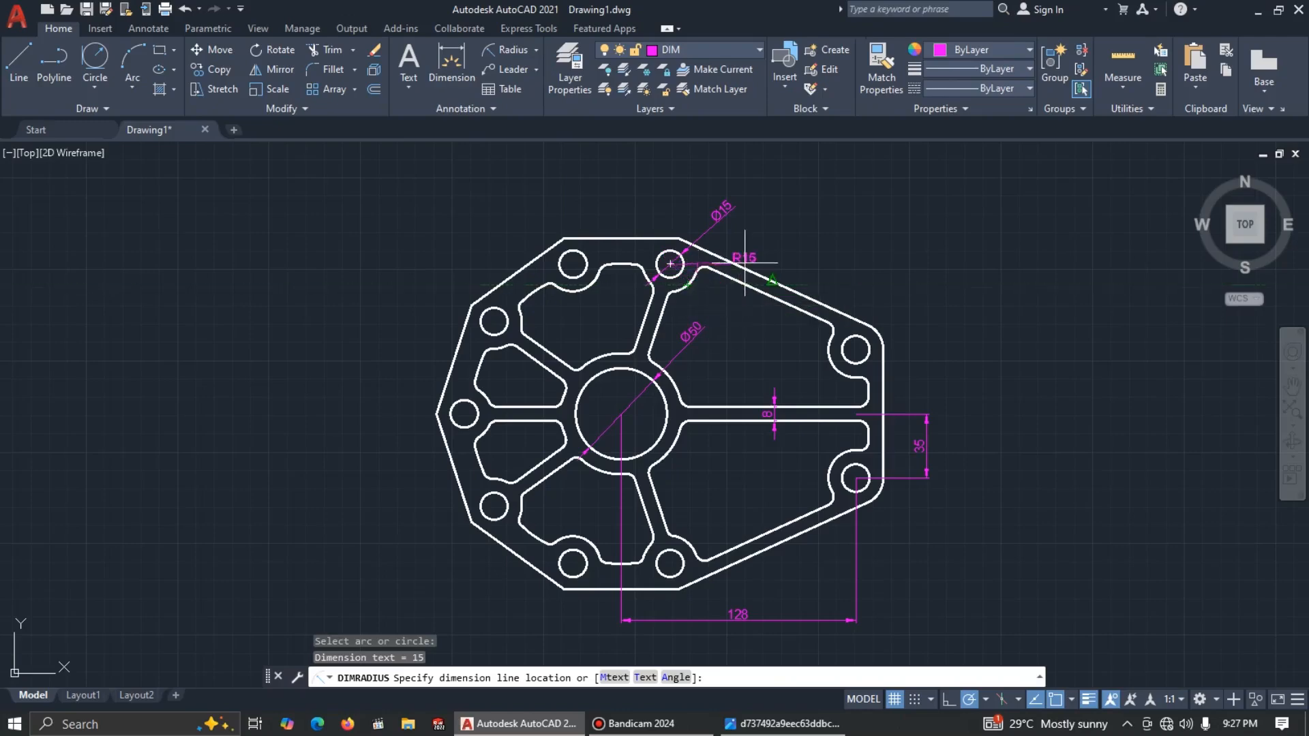
pyautogui.click(713, 298)
pyautogui.hotkey('alt', 'Tab')
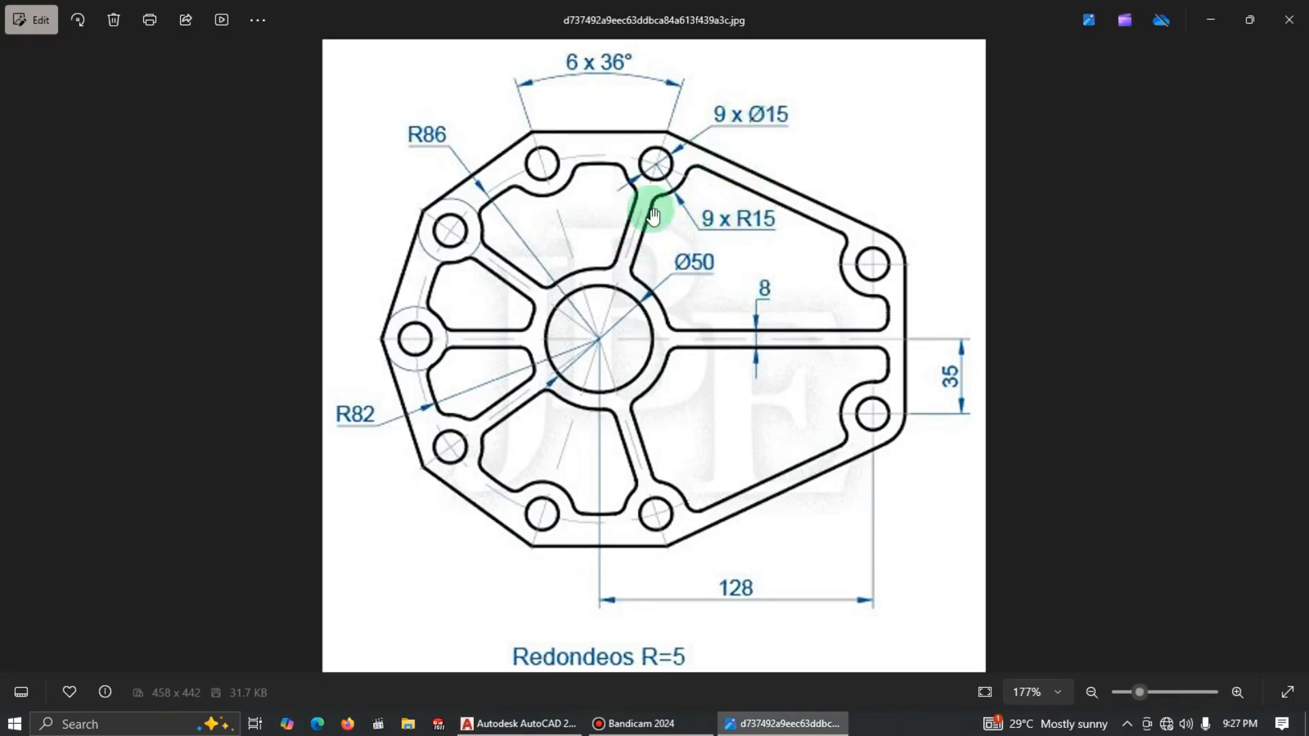
pyautogui.hotkey('alt', 'Tab')
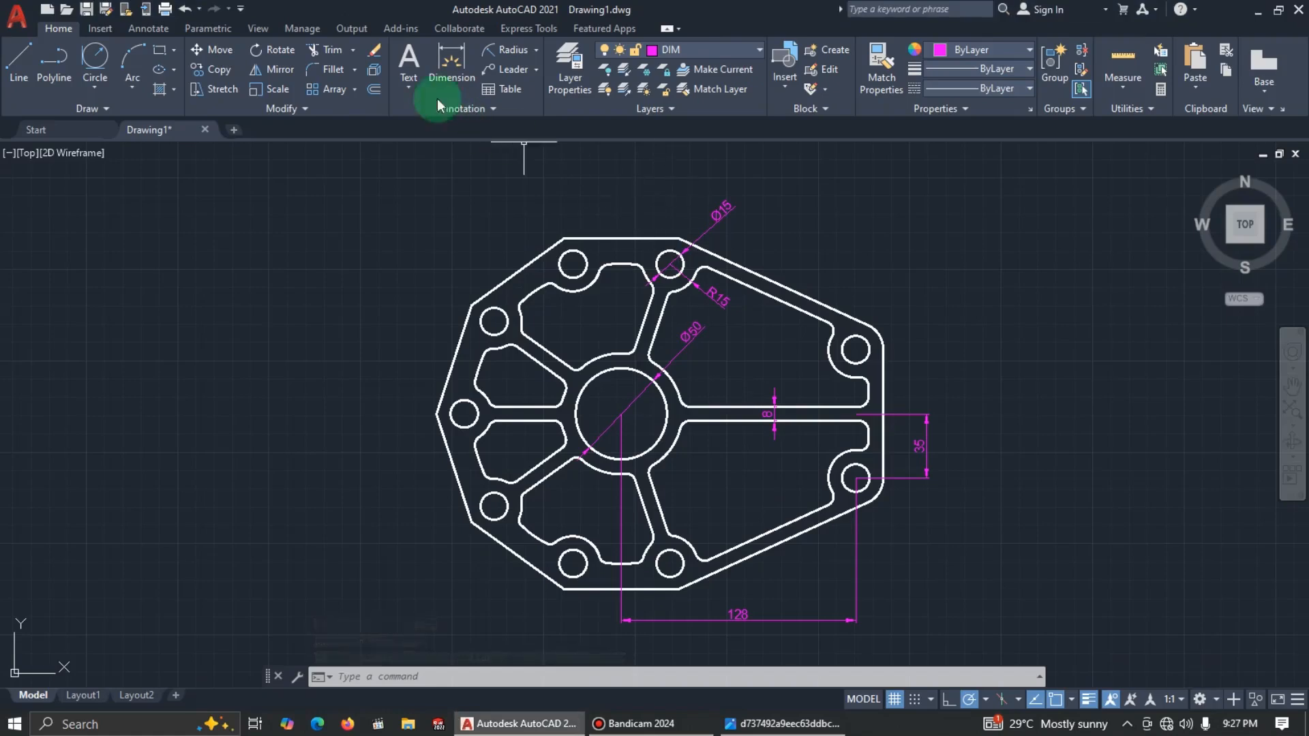
pyautogui.click(537, 50)
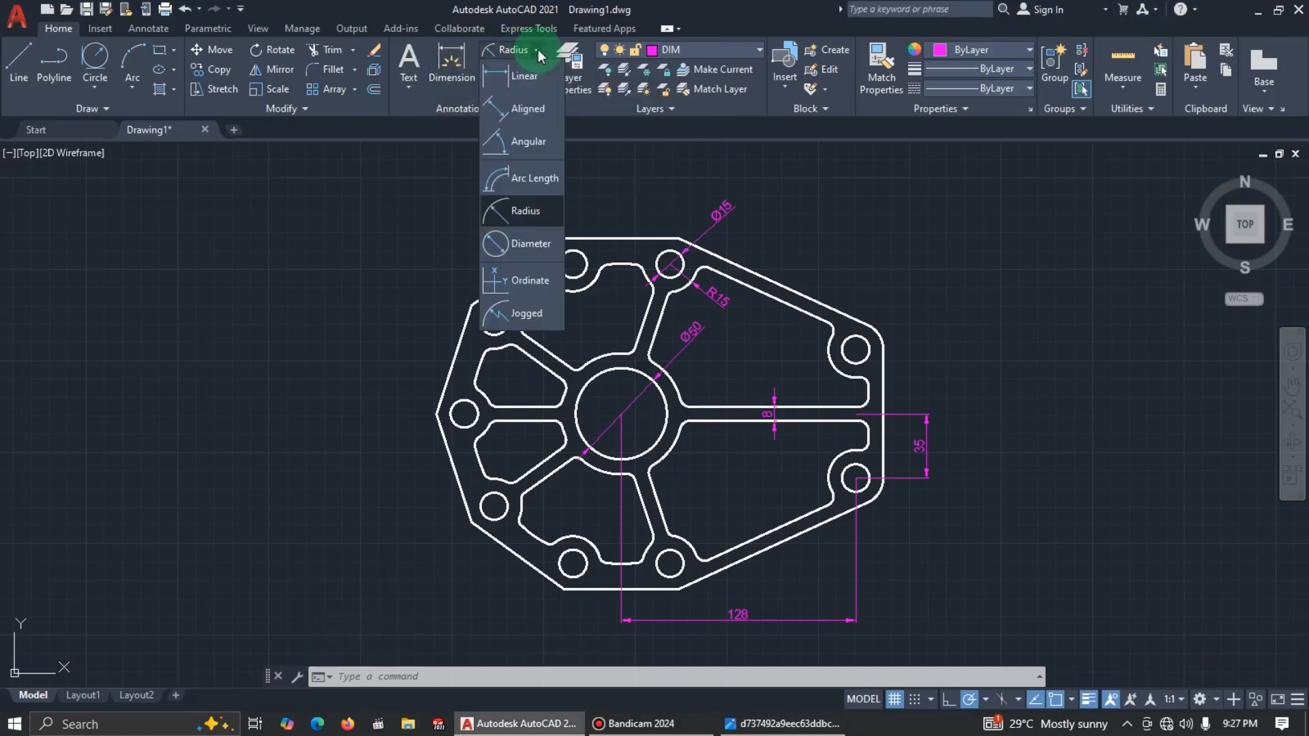
pyautogui.click(541, 136)
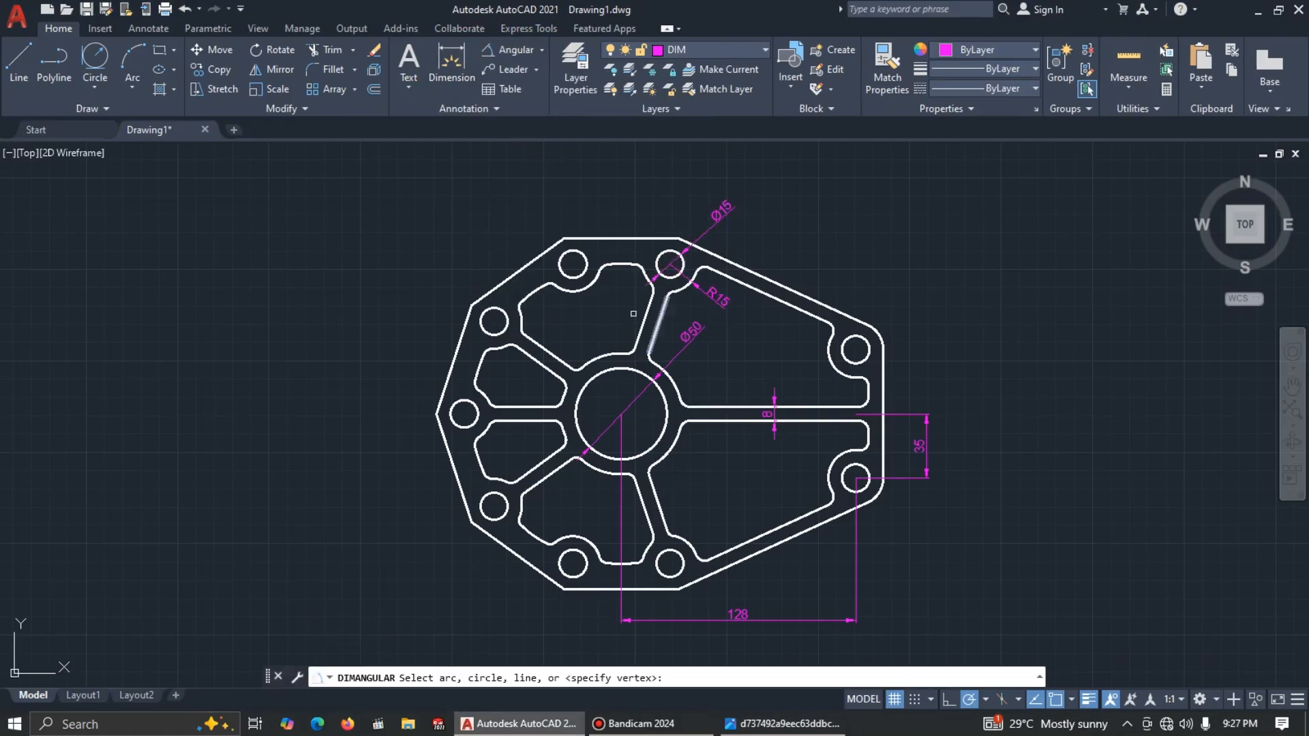
pyautogui.press('Escape')
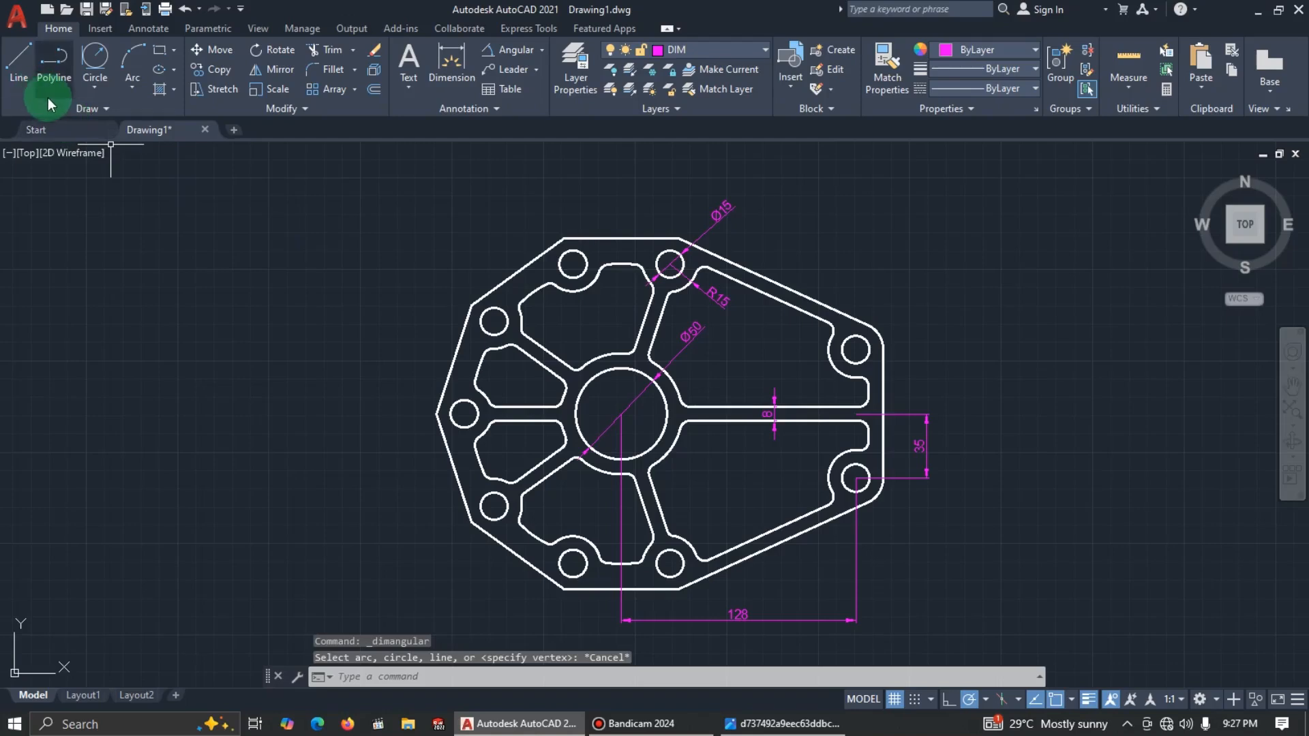
# Step: Draw two lines from the hub centre, one to the centre of each of the two topmost holes
pyautogui.click(20, 65)
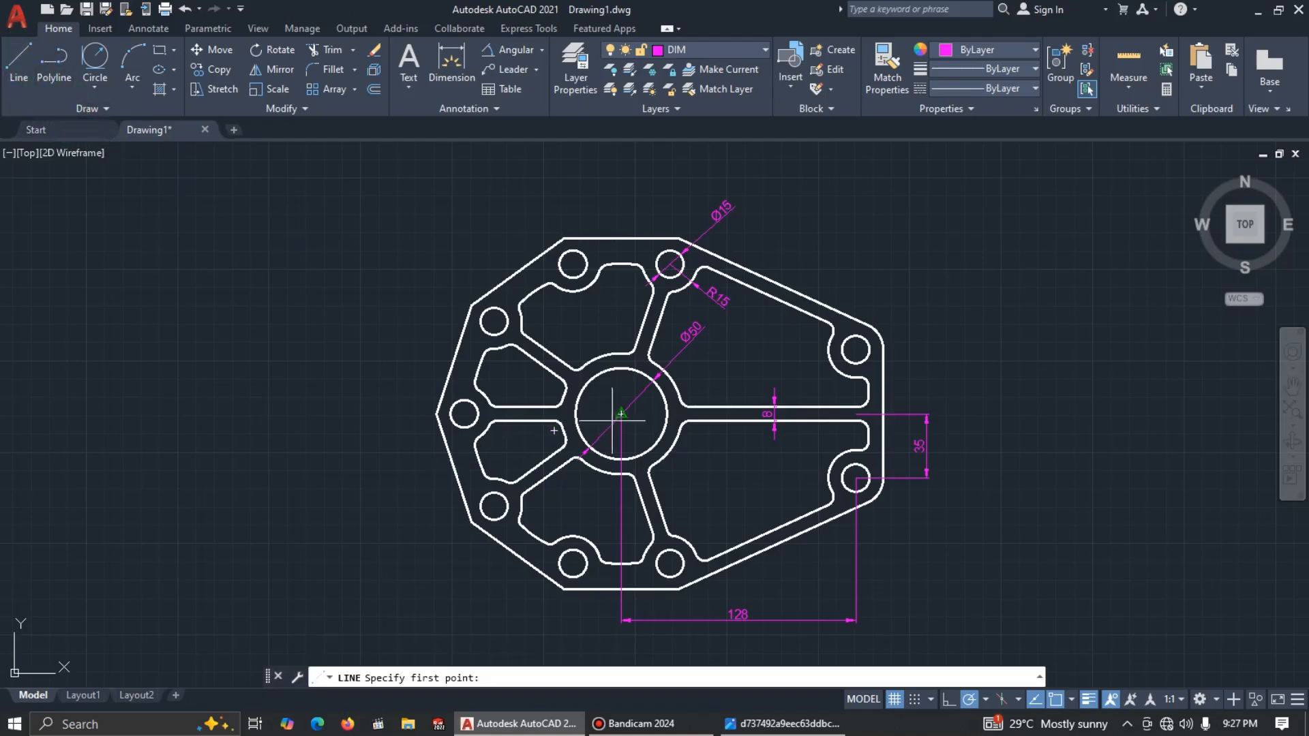
pyautogui.click(621, 414)
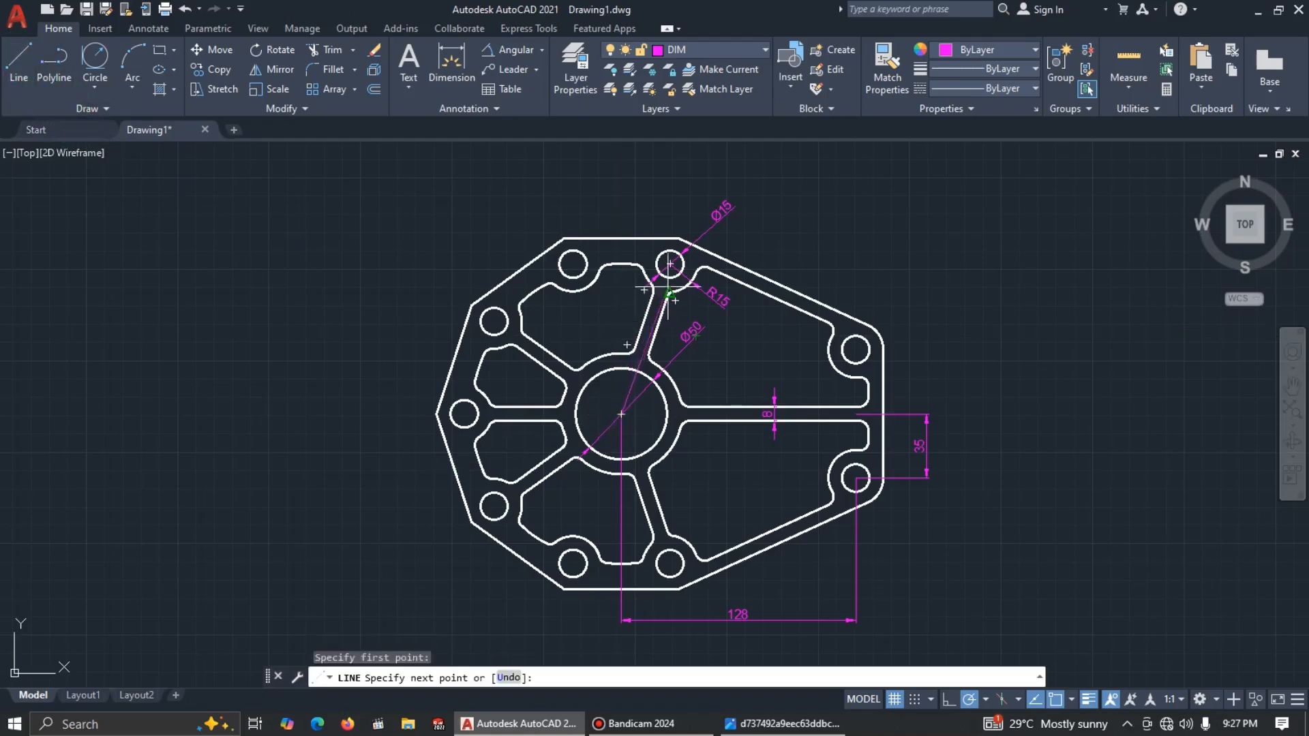
pyautogui.click(670, 263)
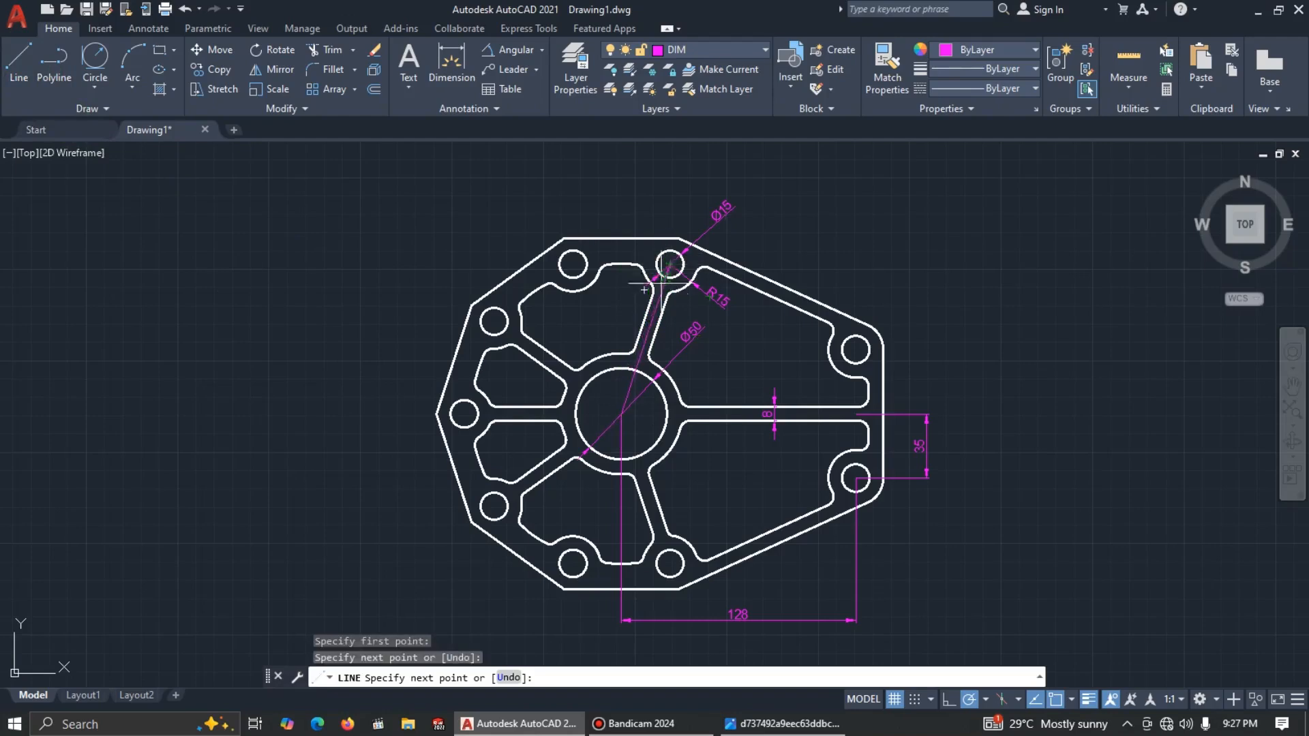
pyautogui.press('Escape')
pyautogui.click(19, 65)
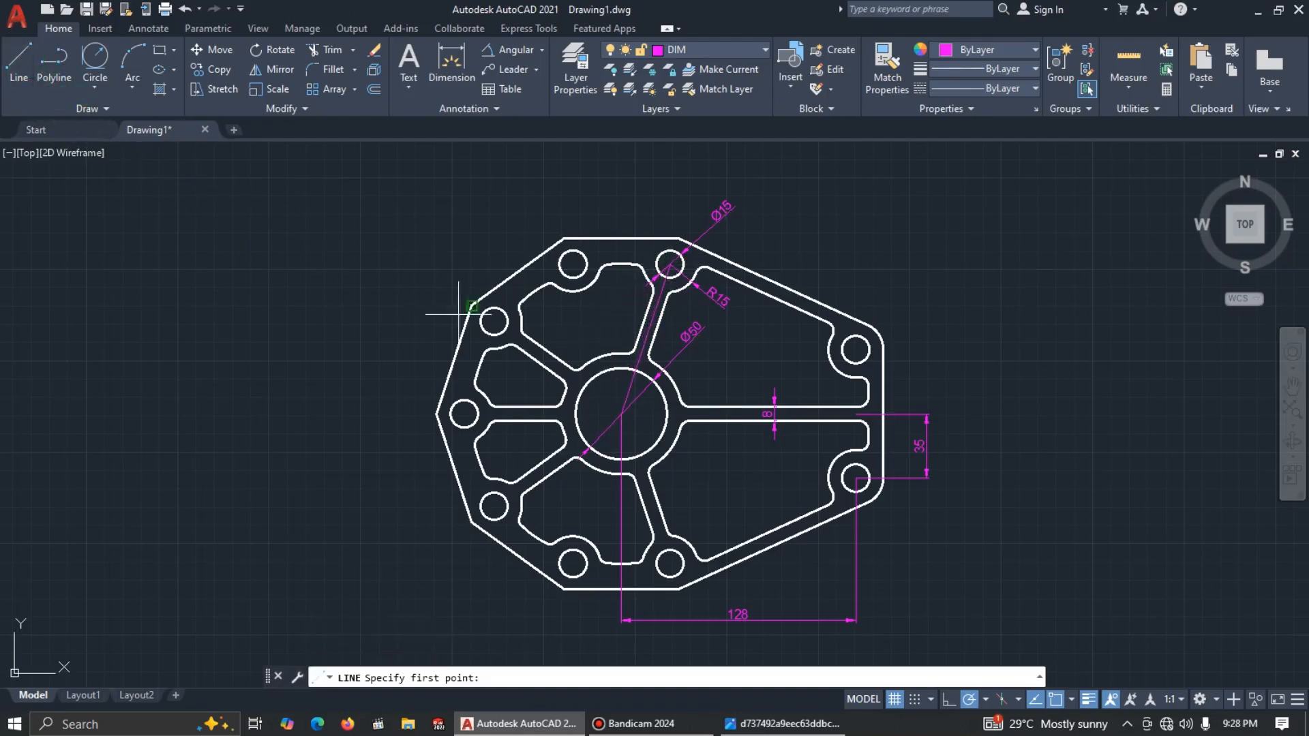
pyautogui.click(622, 414)
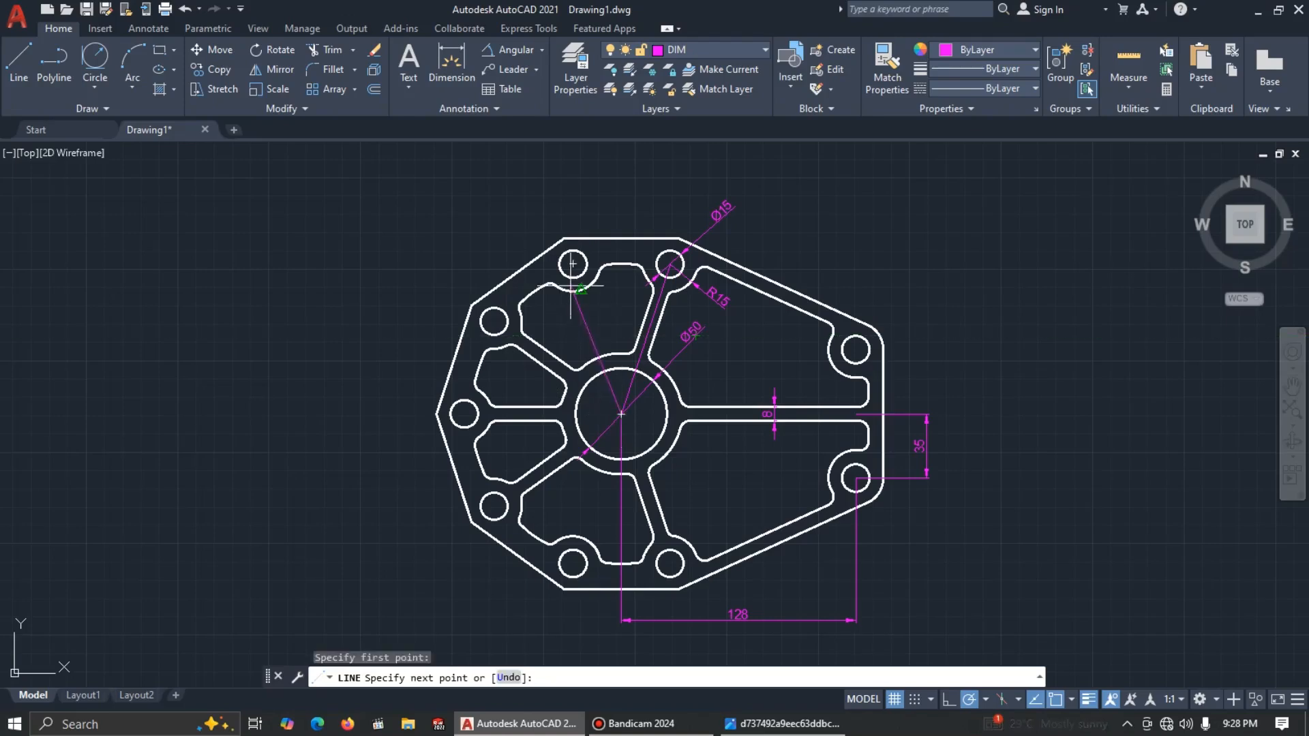
pyautogui.click(572, 263)
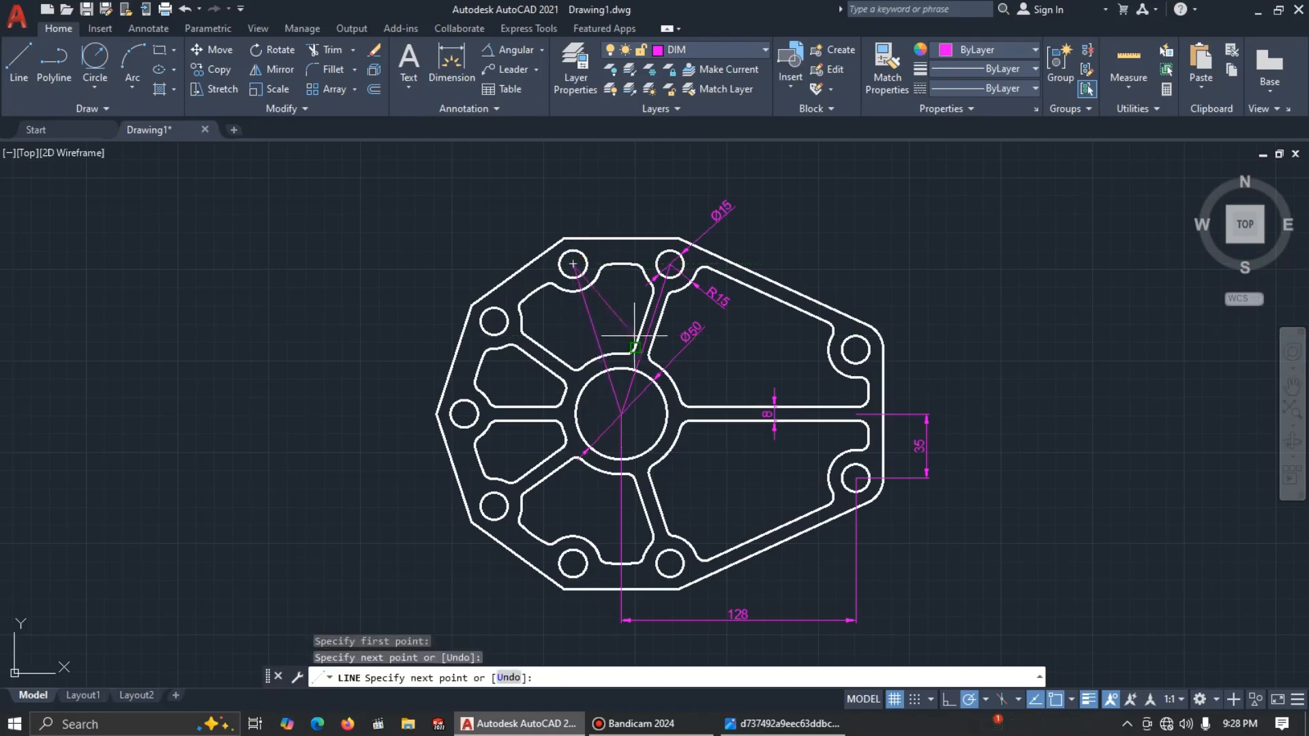
pyautogui.press('Escape')
pyautogui.click(595, 330)
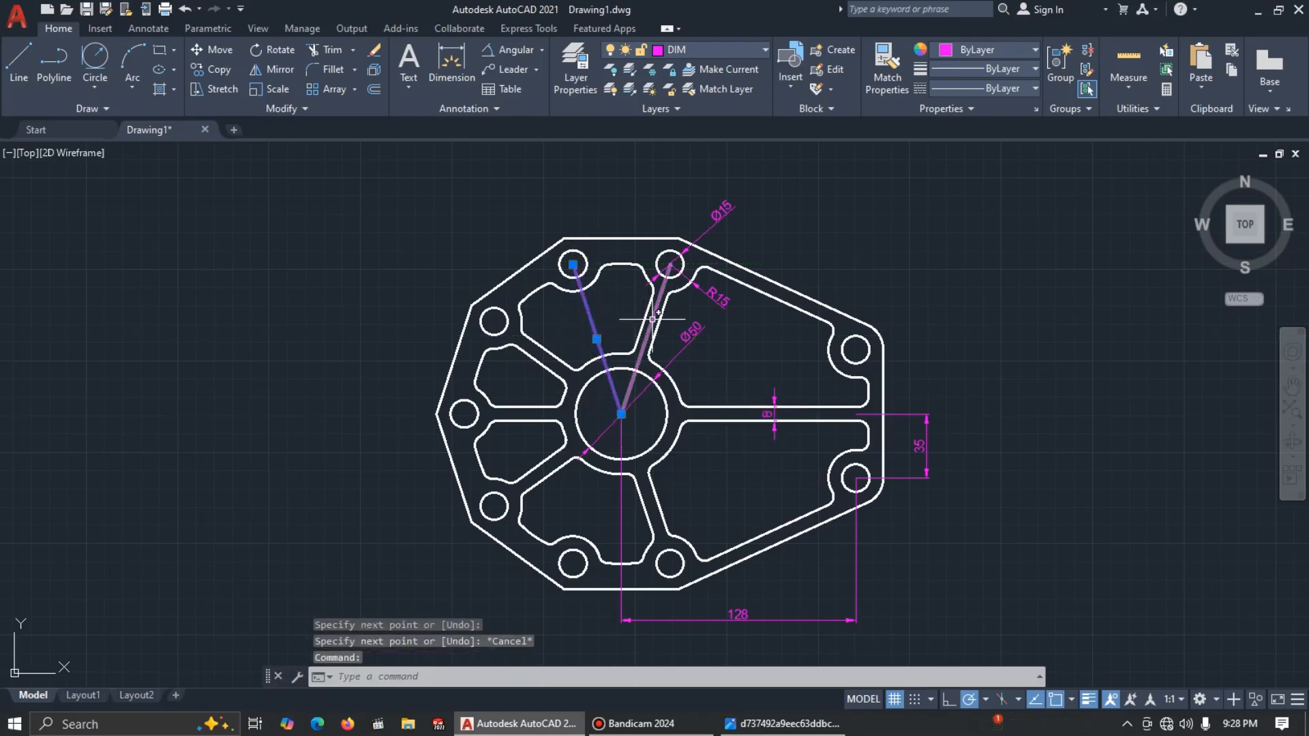
pyautogui.click(652, 318)
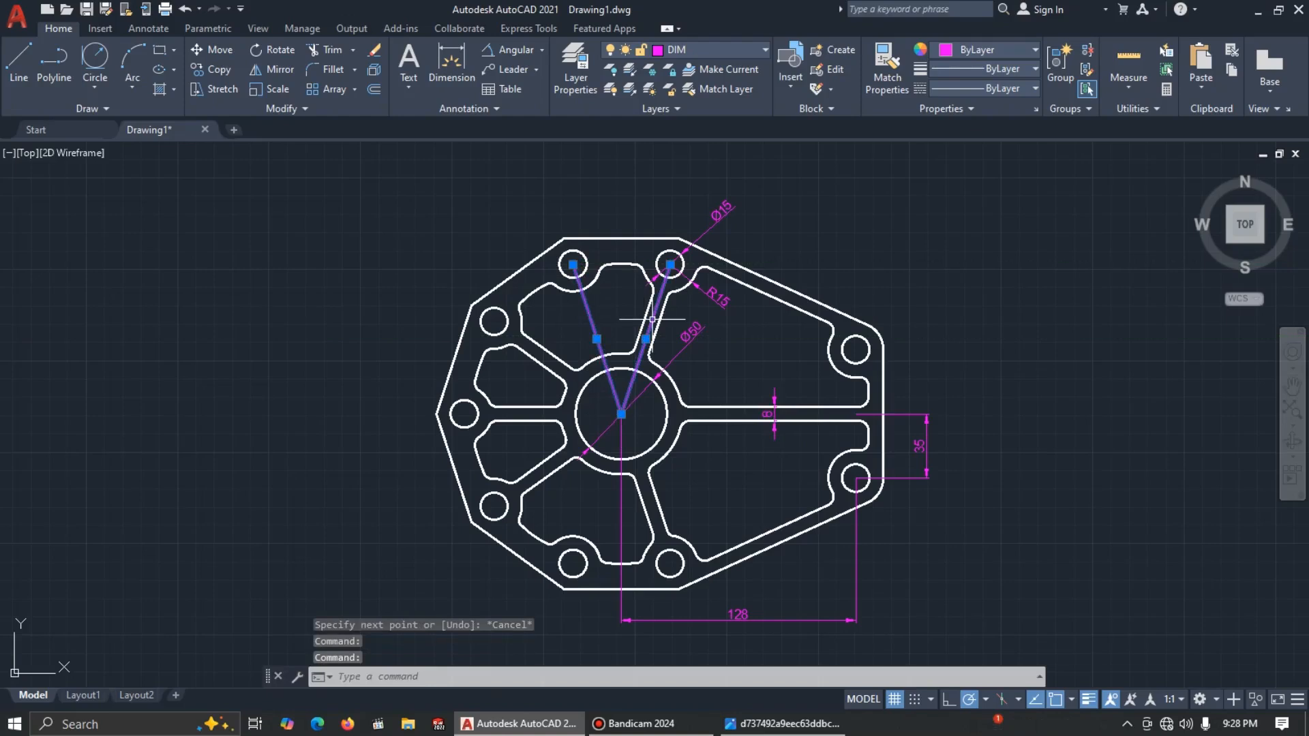
pyautogui.click(1034, 68)
pyautogui.click(1039, 93)
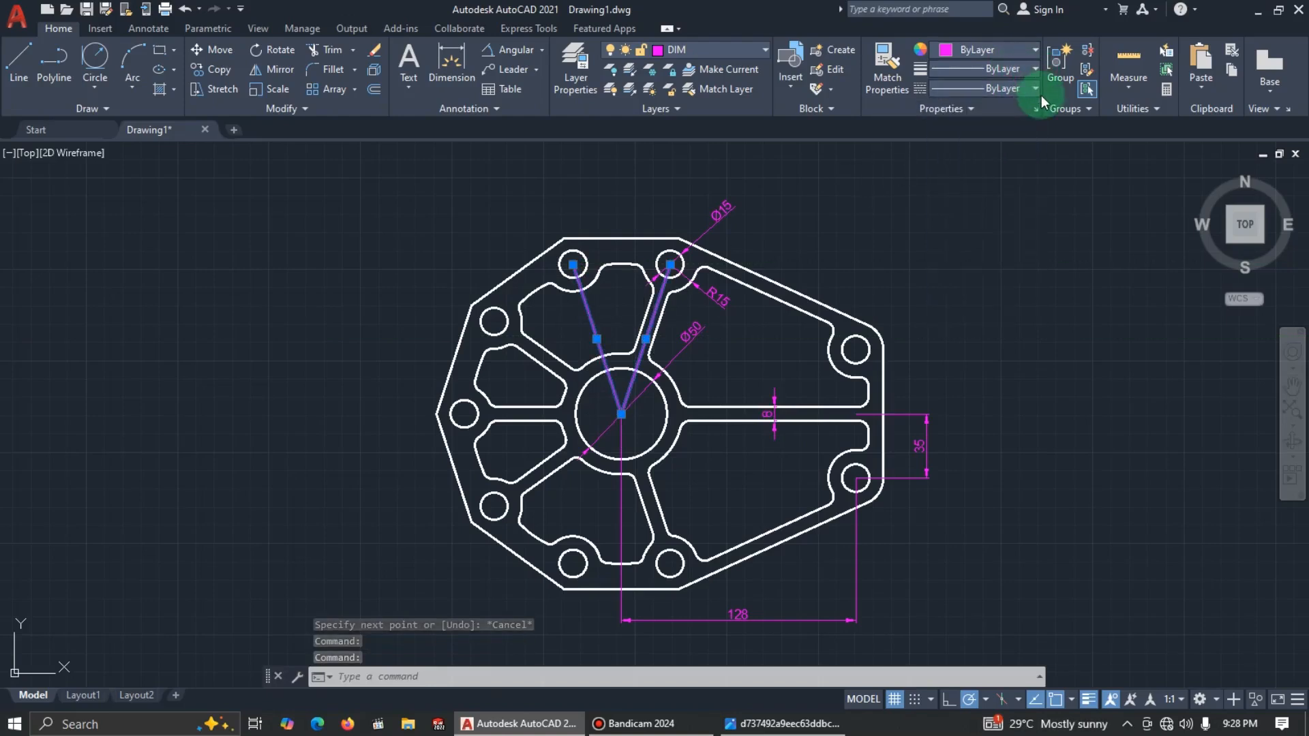
pyautogui.click(1037, 89)
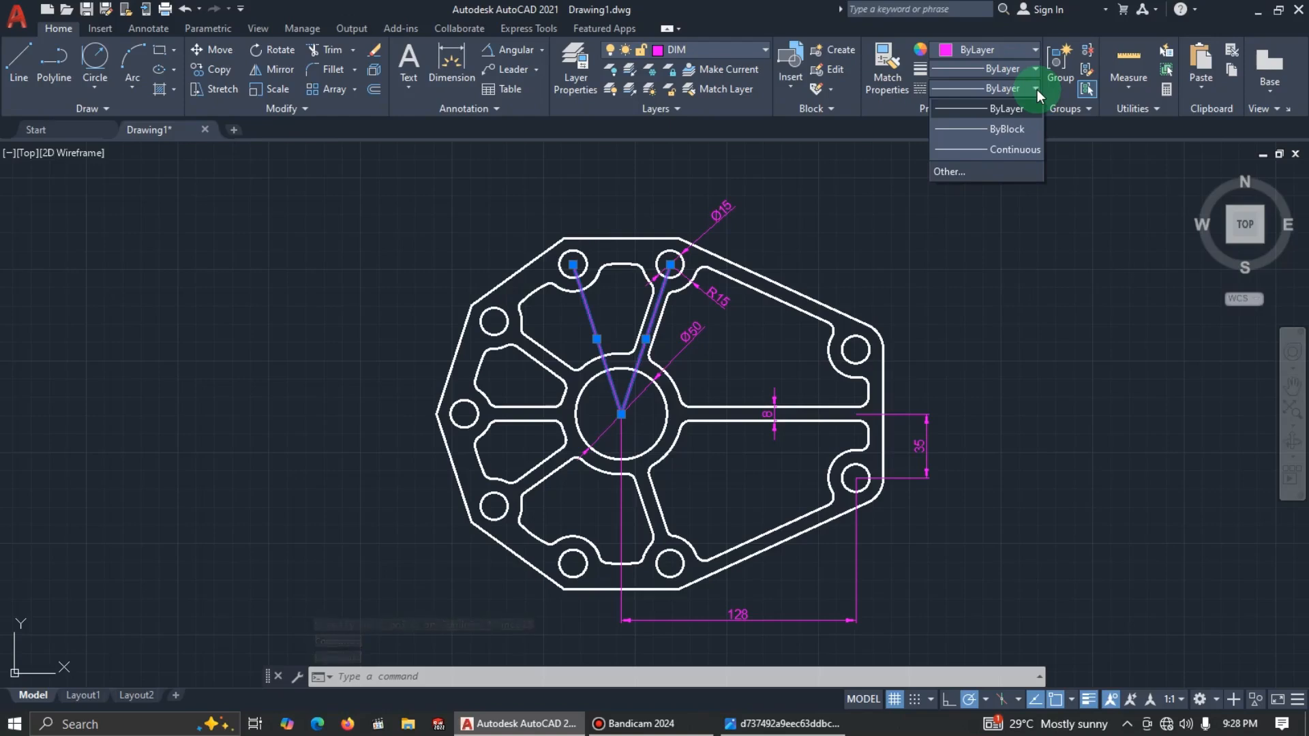
pyautogui.press('Escape')
pyautogui.press('Escape')
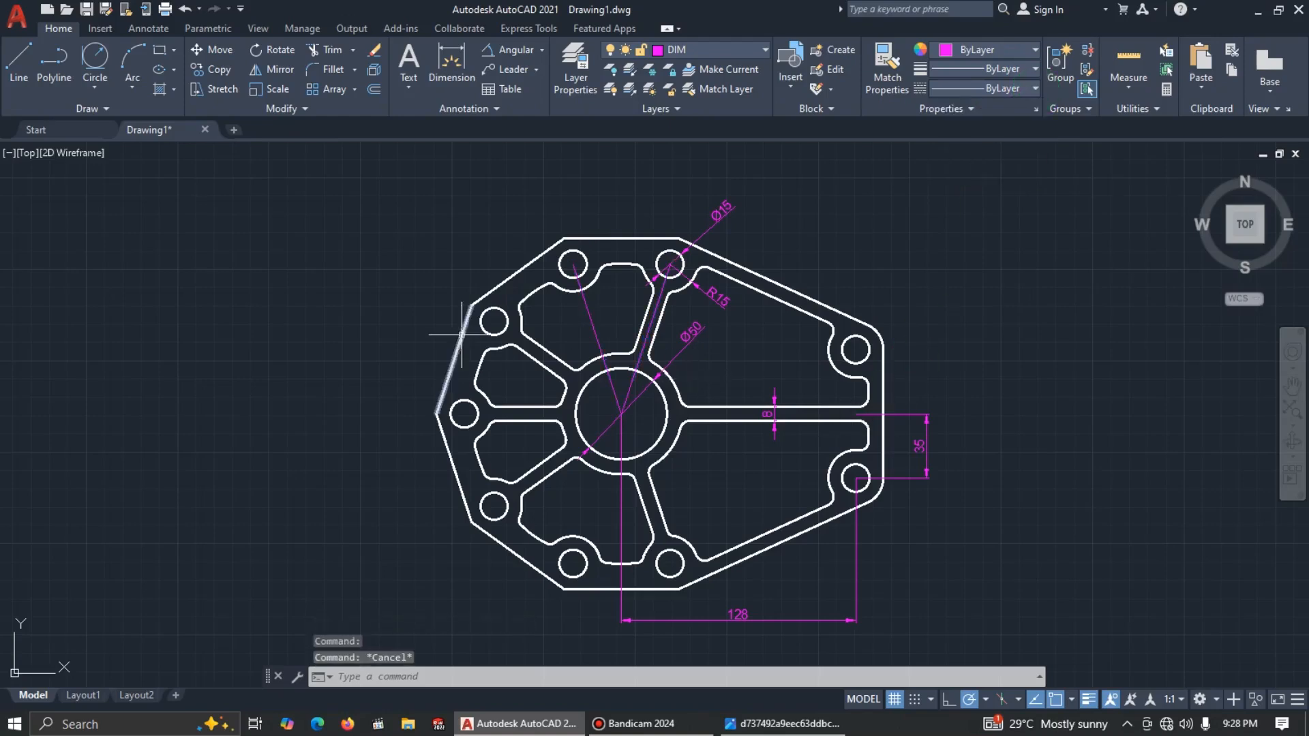
# Step: Add an angular dimension between the two lines running from the hub centre to the topmost holes, placing its arc above the plate
pyautogui.click(508, 50)
pyautogui.click(590, 319)
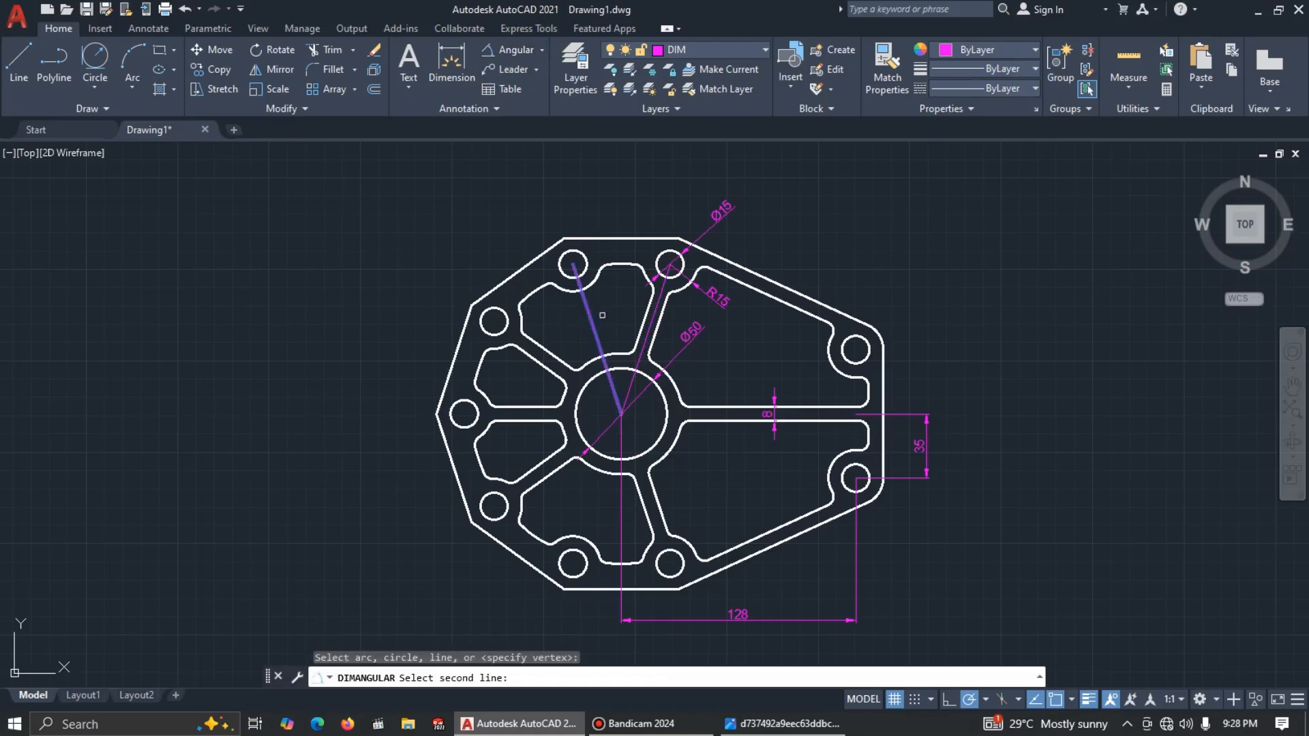
pyautogui.click(652, 322)
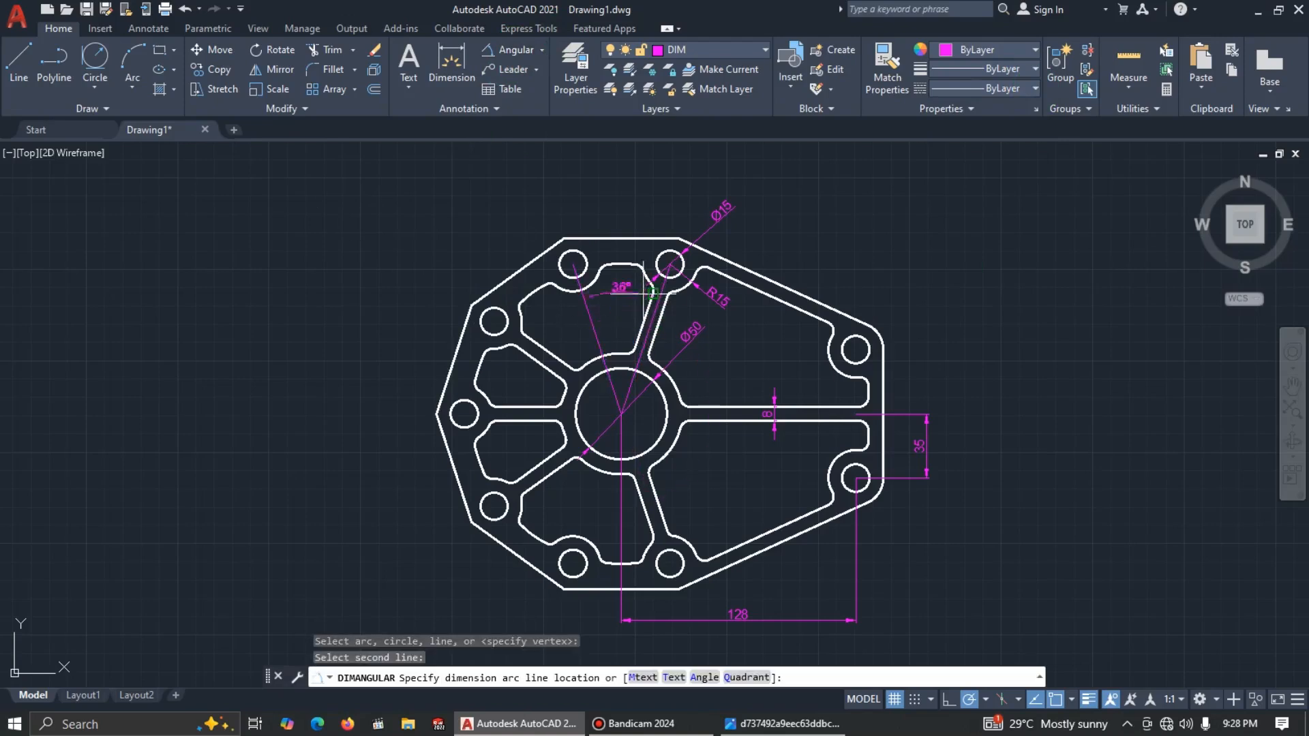
pyautogui.click(621, 172)
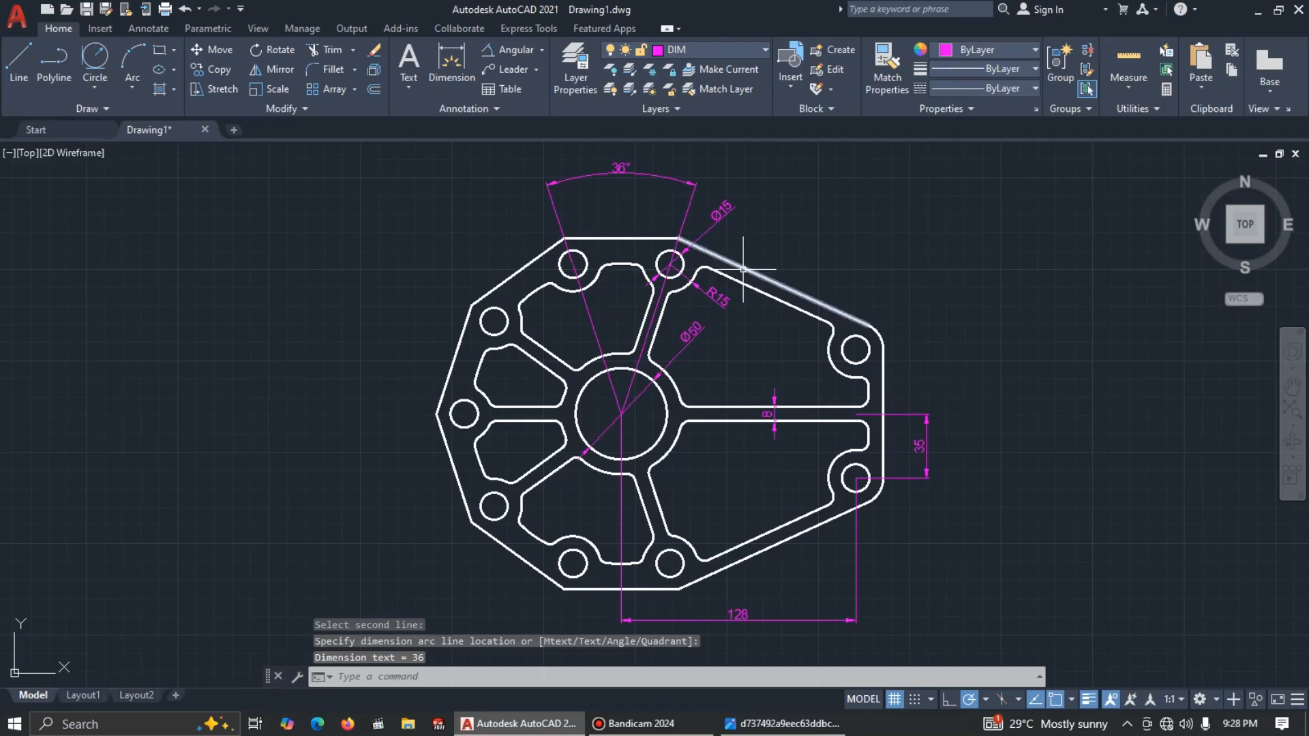
pyautogui.press('Escape')
pyautogui.click(593, 326)
pyautogui.rightClick(593, 326)
pyautogui.click(673, 684)
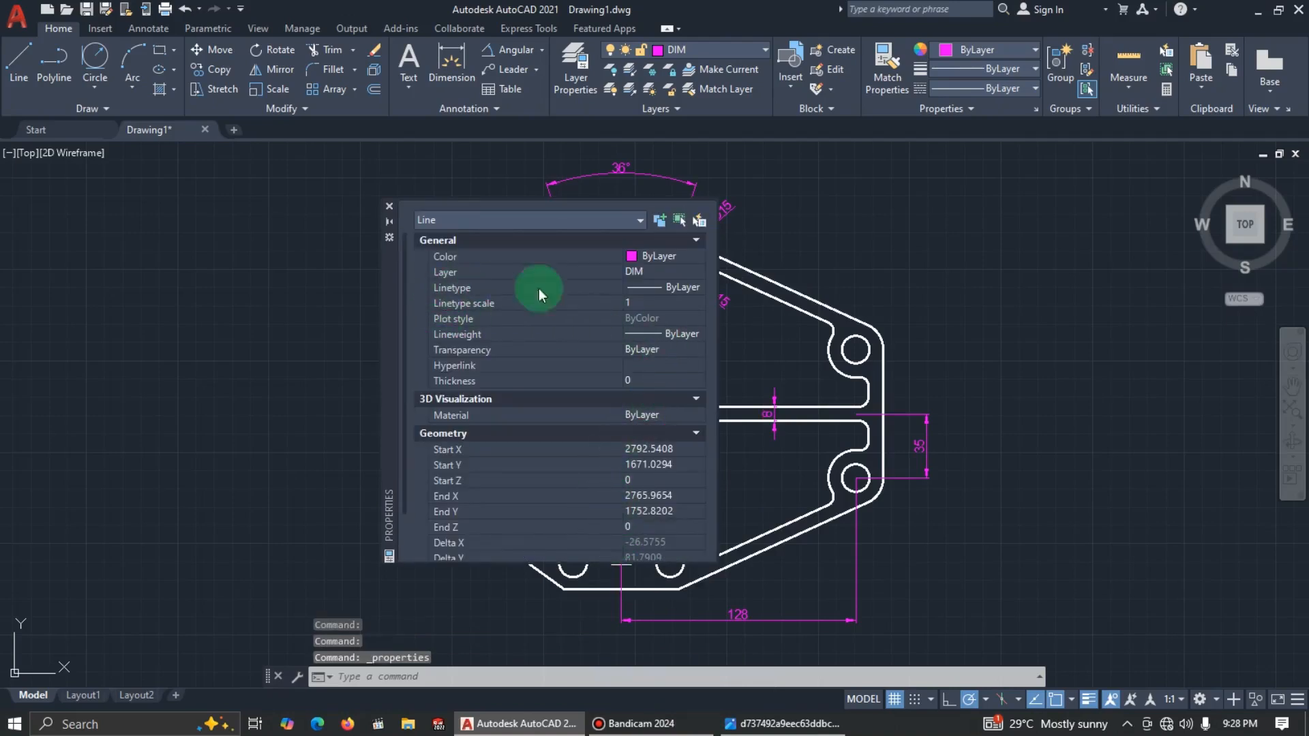
pyautogui.click(689, 292)
pyautogui.click(698, 289)
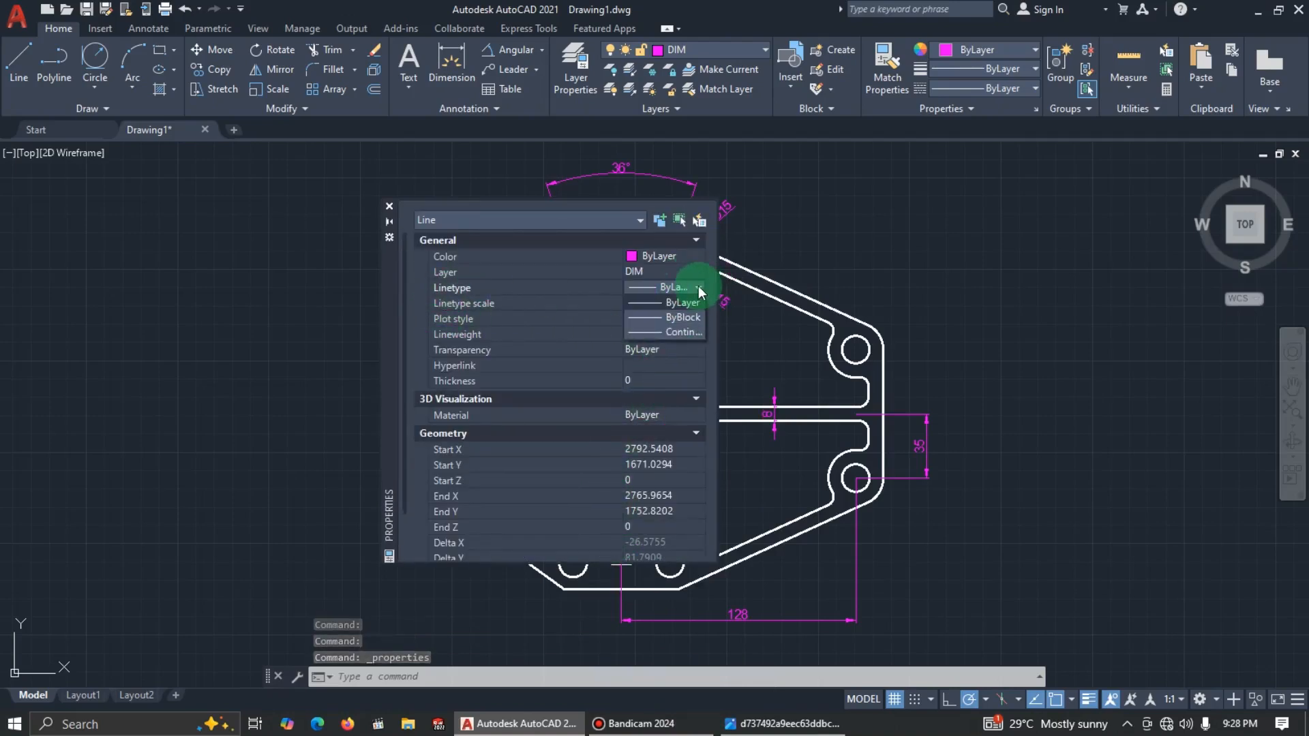
pyautogui.press('Escape')
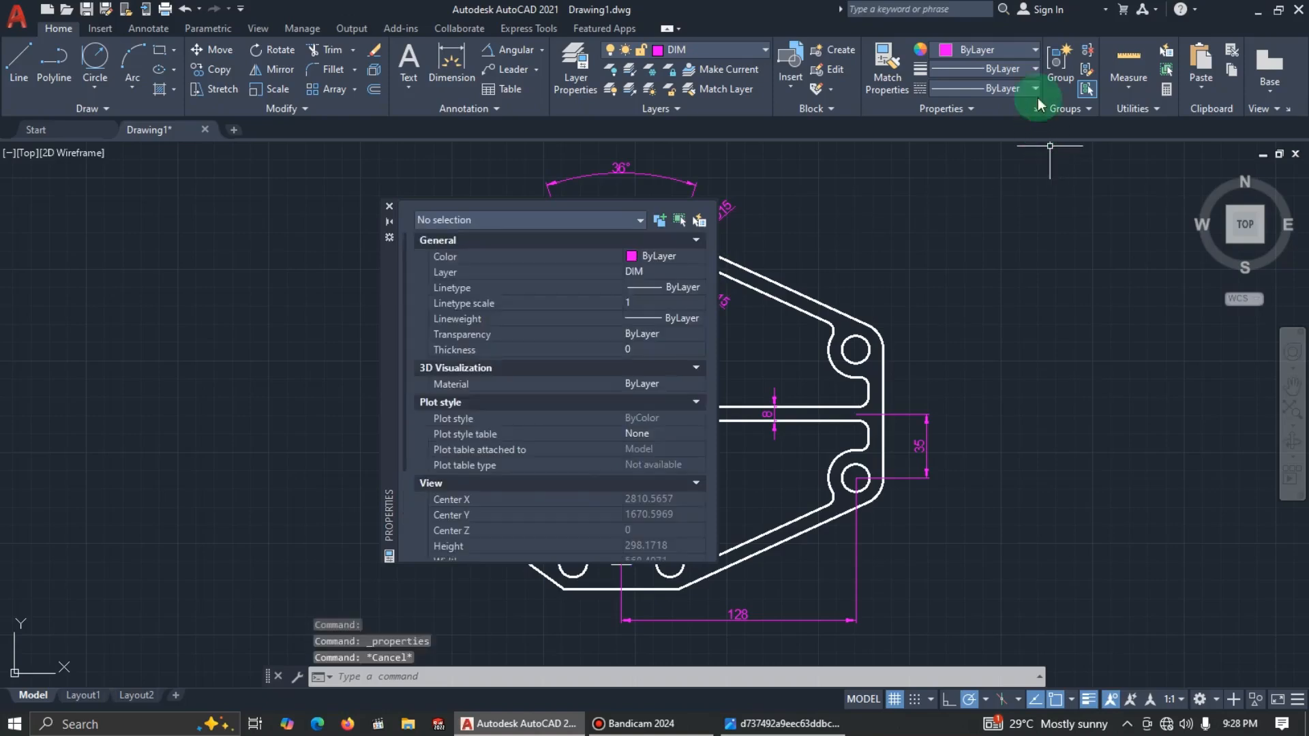
# Step: Set the current linetype for new objects to Continuous and close the object properties palette
pyautogui.click(983, 105)
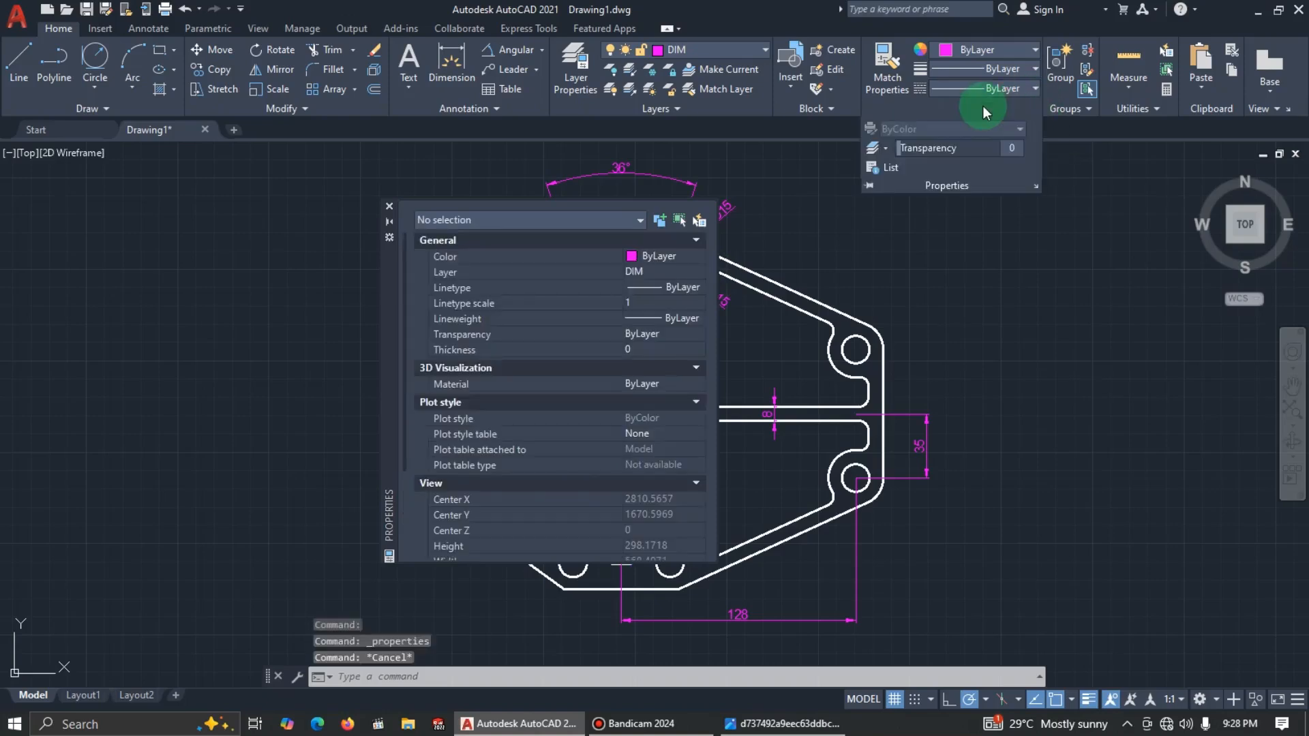
pyautogui.click(983, 84)
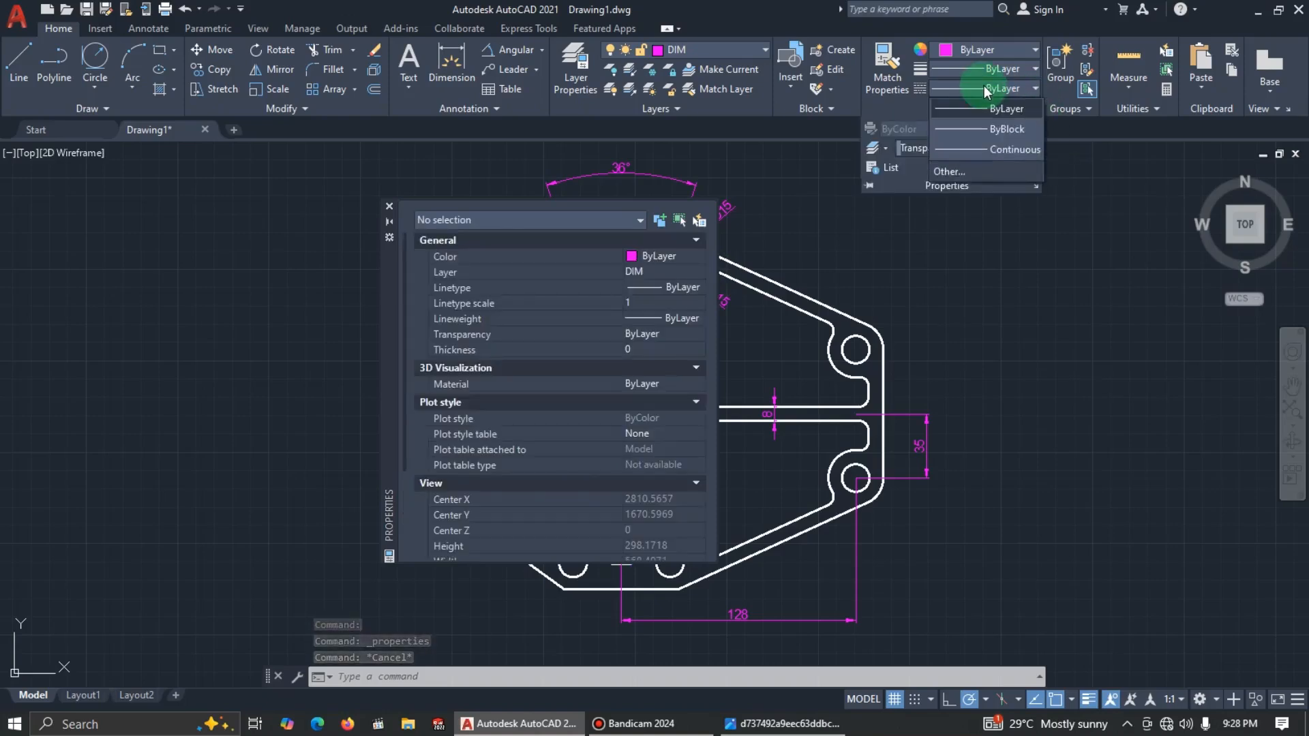
pyautogui.click(1018, 149)
pyautogui.click(1009, 92)
pyautogui.click(1006, 83)
pyautogui.click(1017, 70)
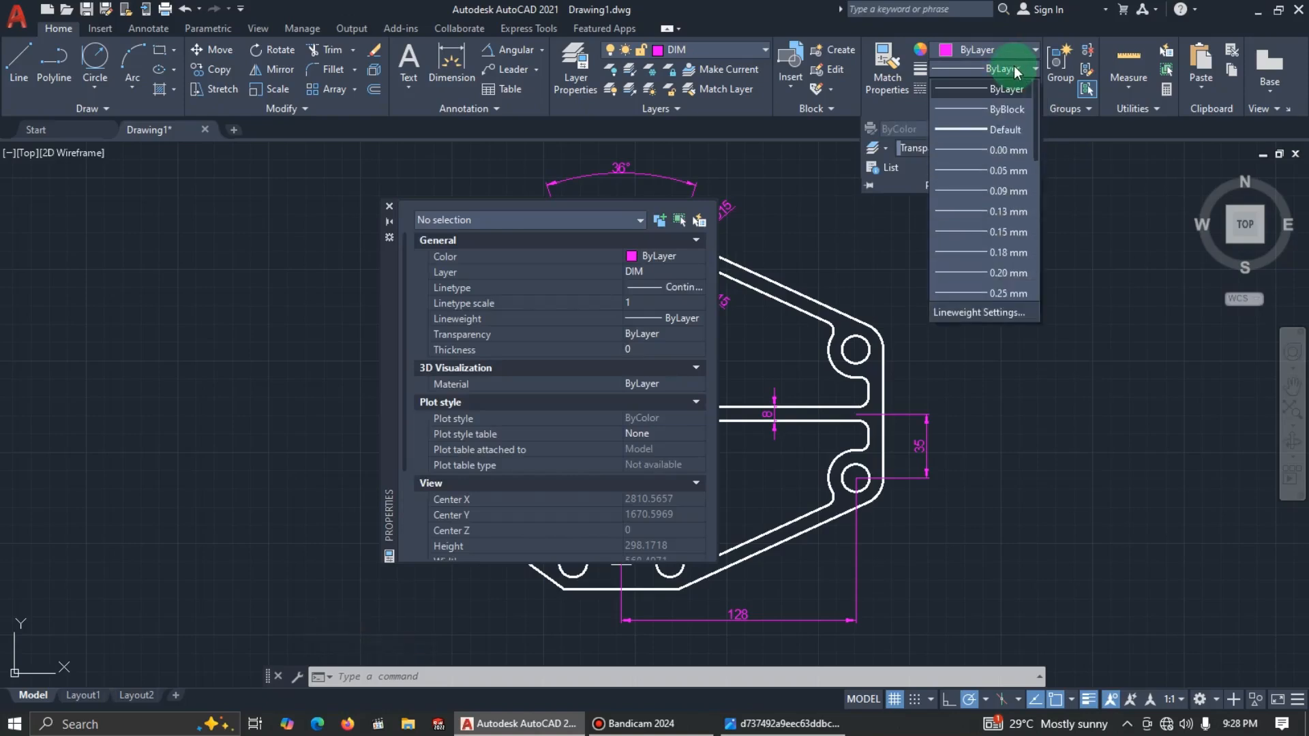
pyautogui.press('Escape')
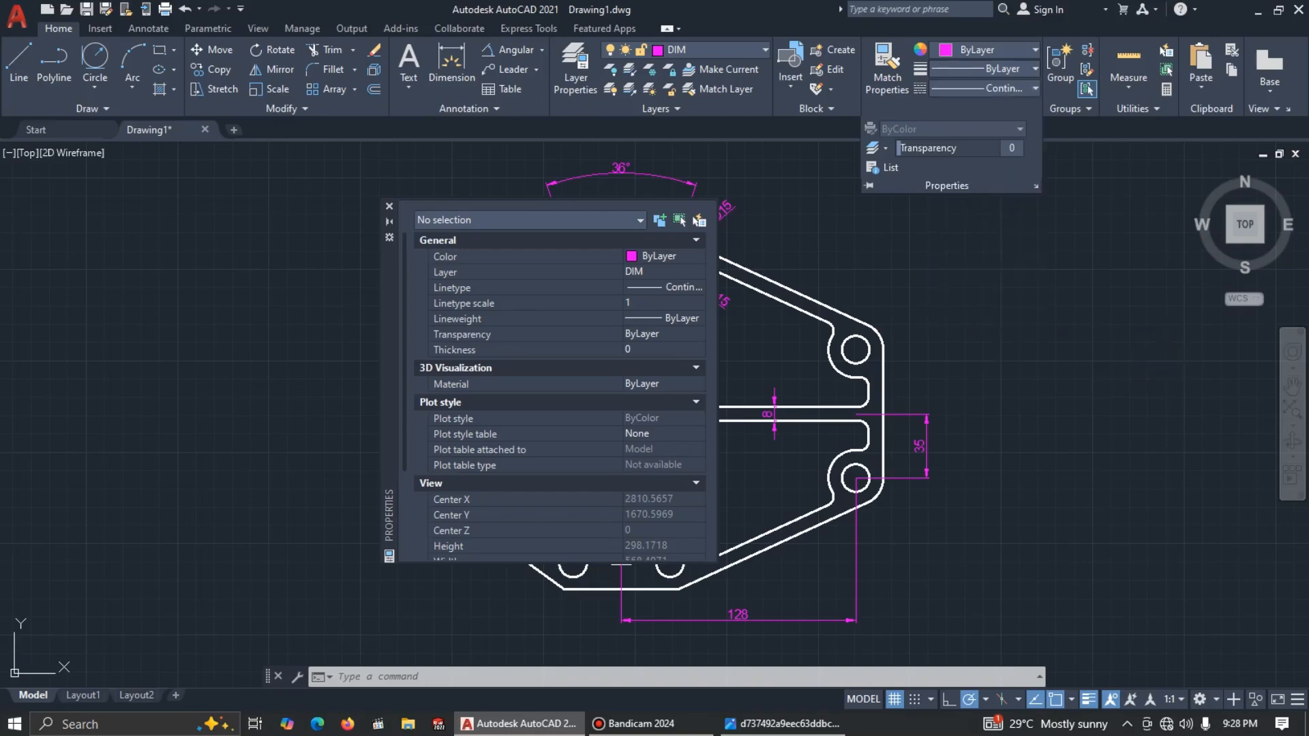
pyautogui.press('Escape')
pyautogui.press('Escape')
pyautogui.press('Escape')
pyautogui.click(389, 206)
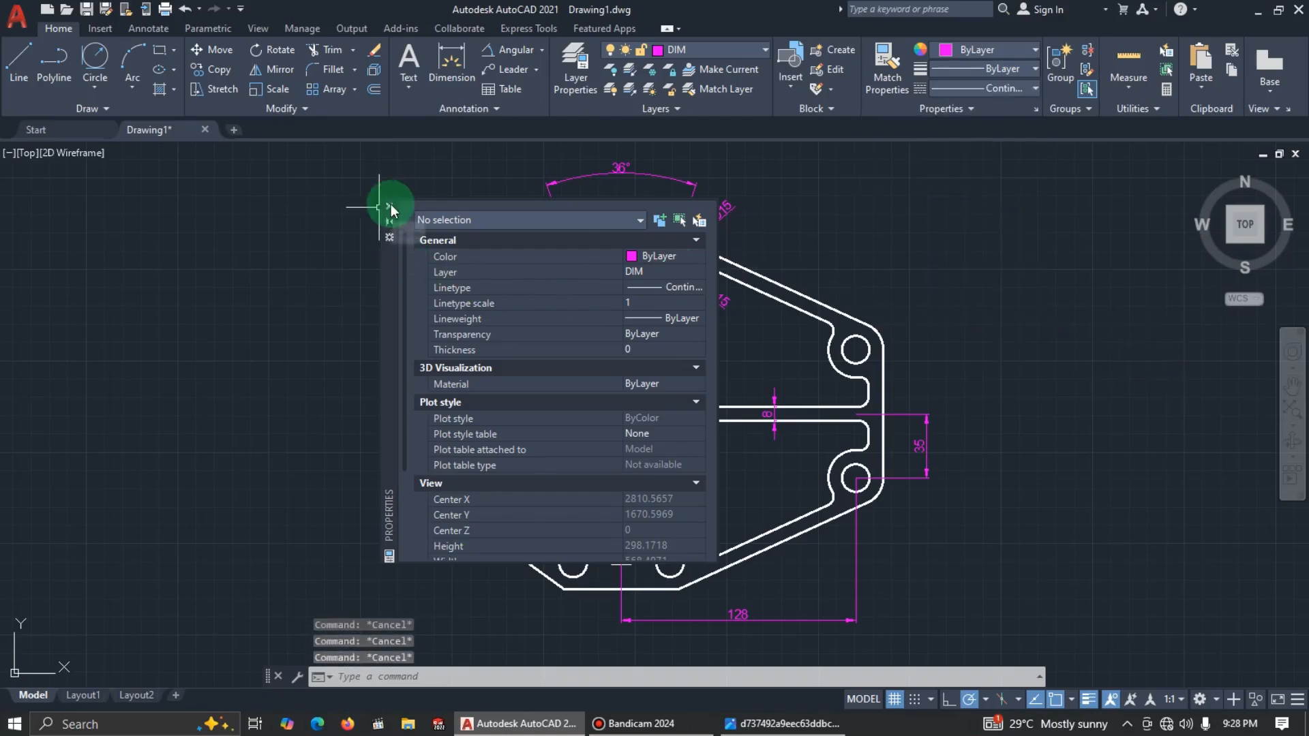
pyautogui.click(1036, 70)
pyautogui.click(1036, 70)
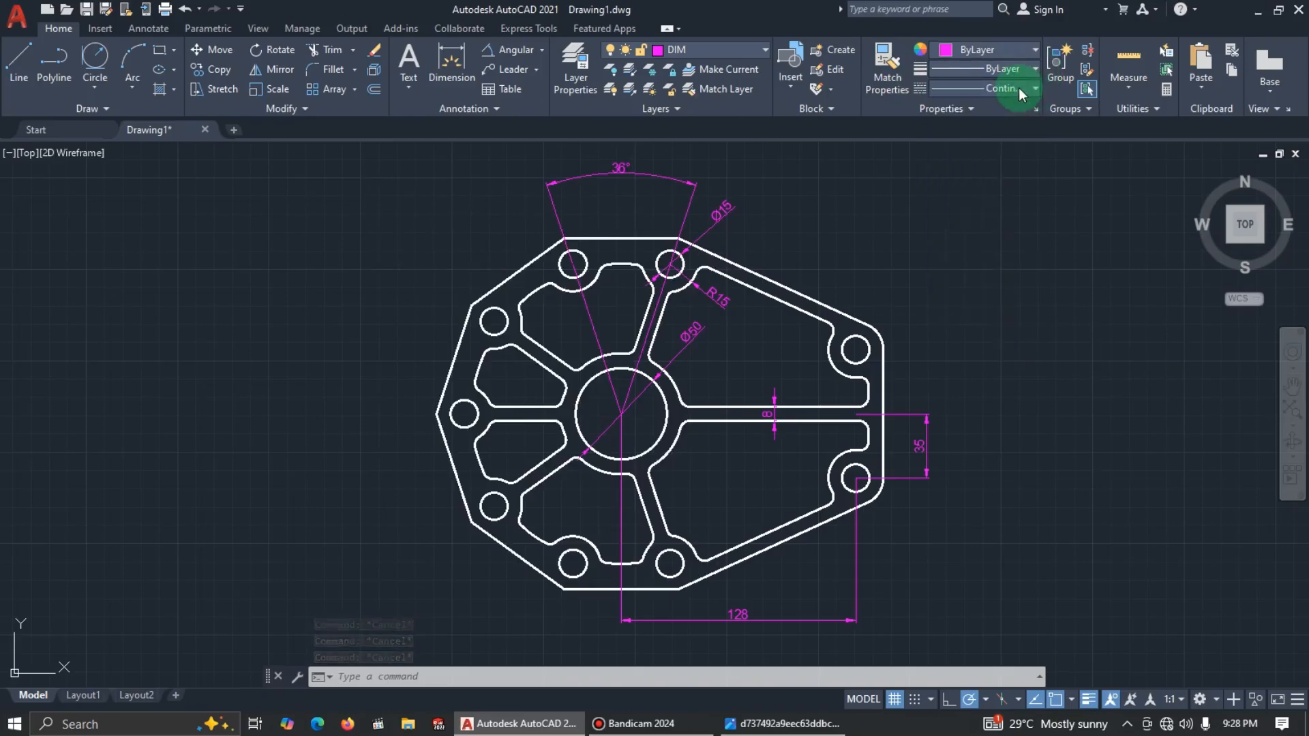
# Step: Load the CENTER2 linetype from acadiso.lin into the drawing
pyautogui.click(1018, 88)
pyautogui.click(975, 172)
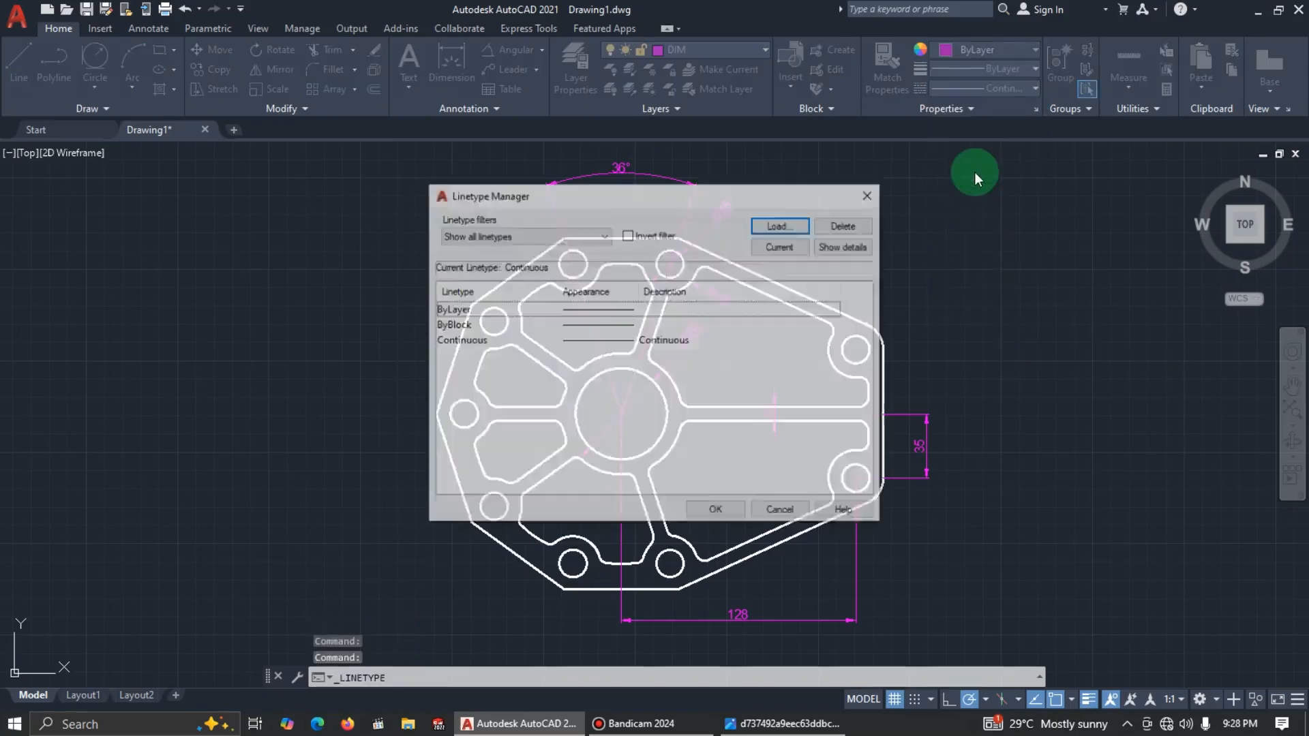
pyautogui.click(791, 227)
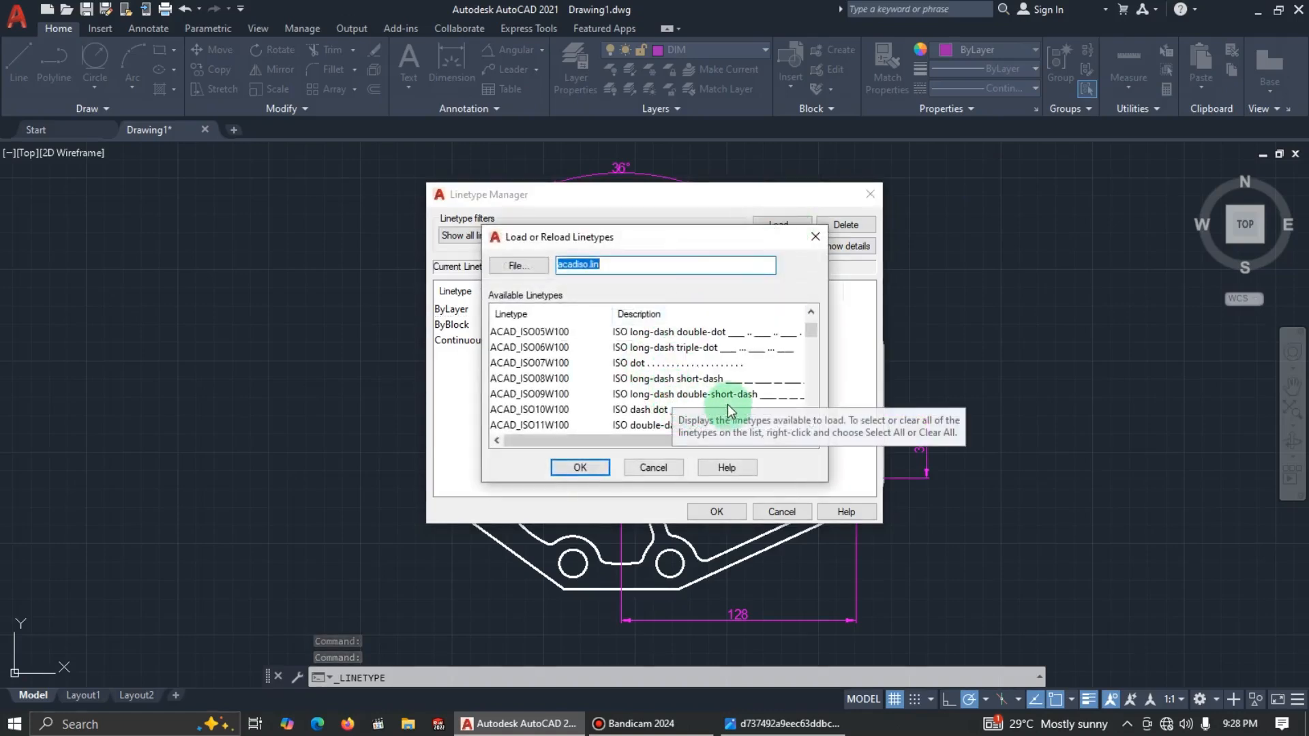
pyautogui.scroll(-2, 531, 412)
pyautogui.scroll(-2, 531, 416)
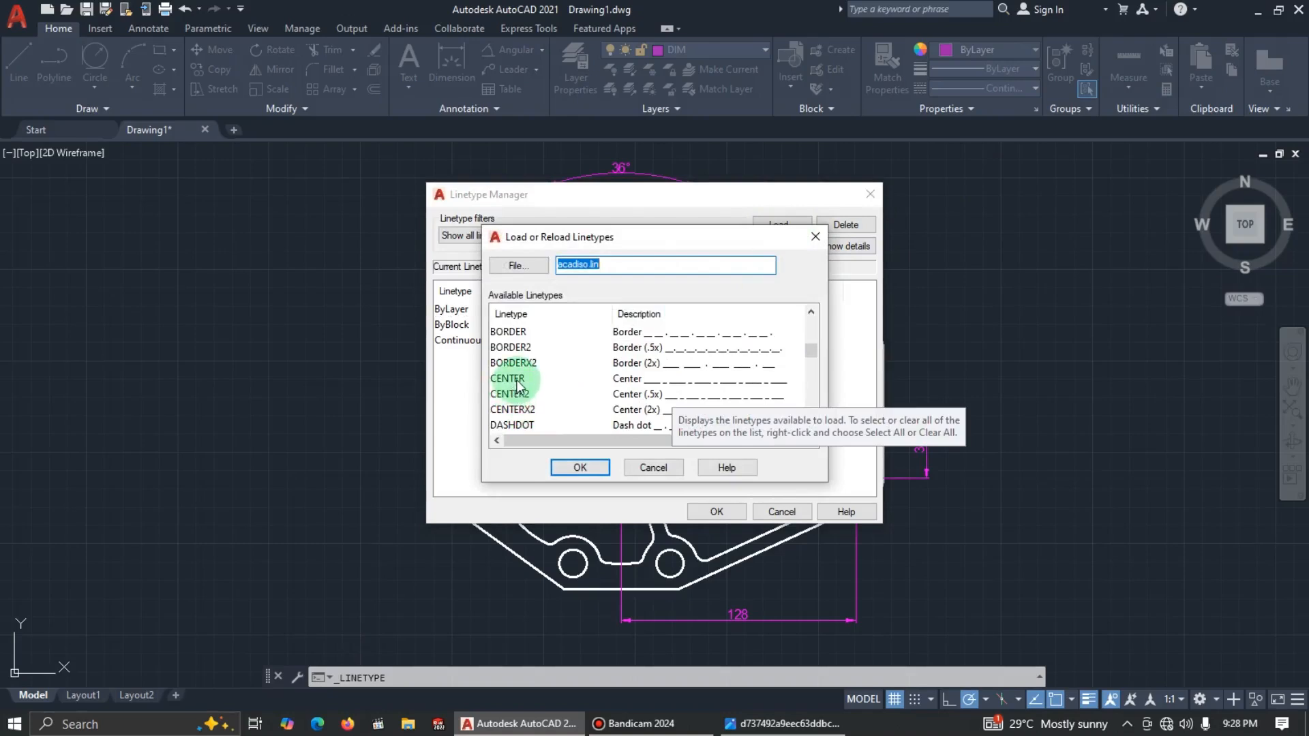
pyautogui.click(655, 412)
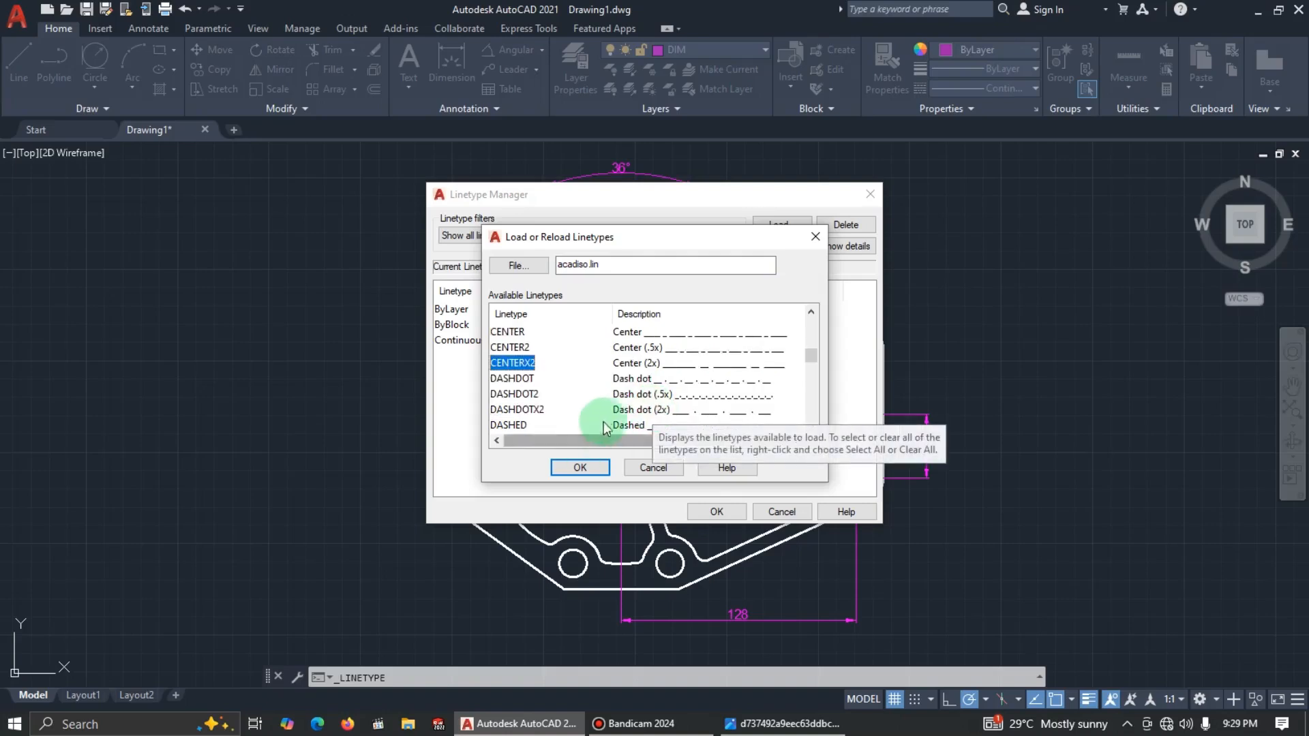
pyautogui.click(657, 350)
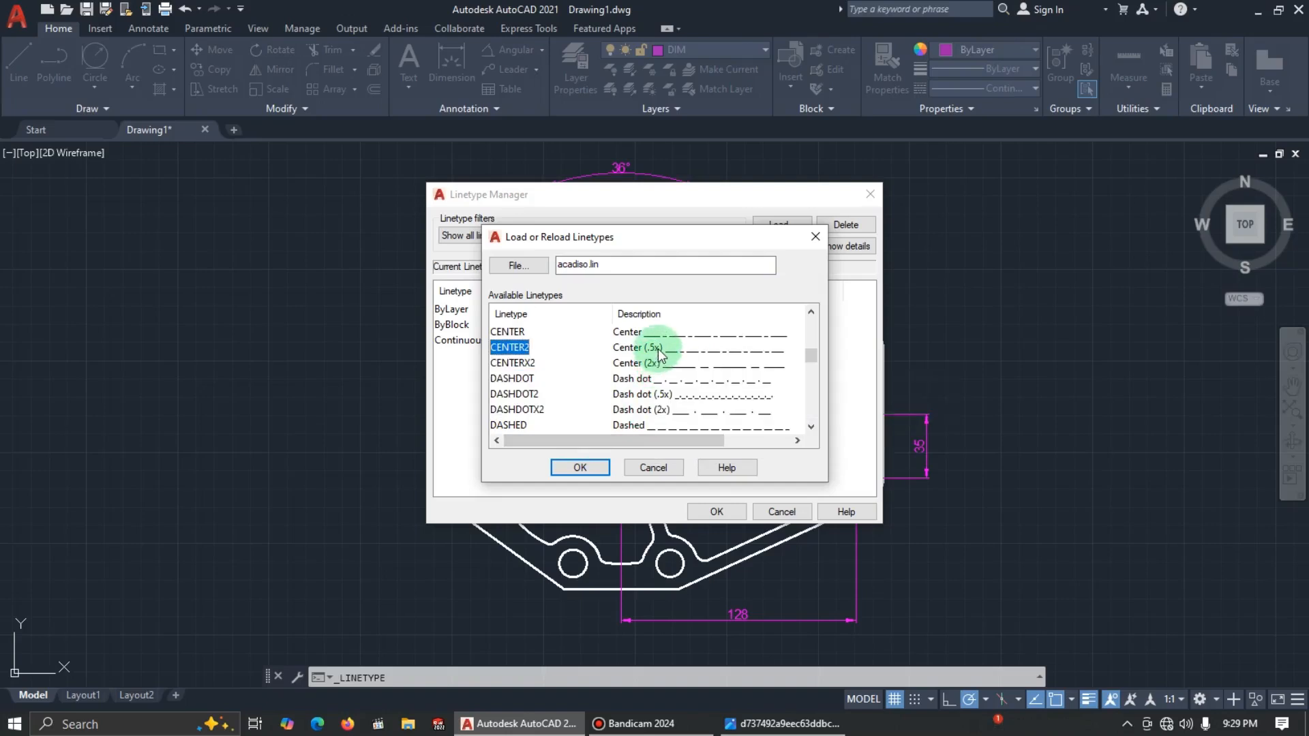
pyautogui.click(578, 468)
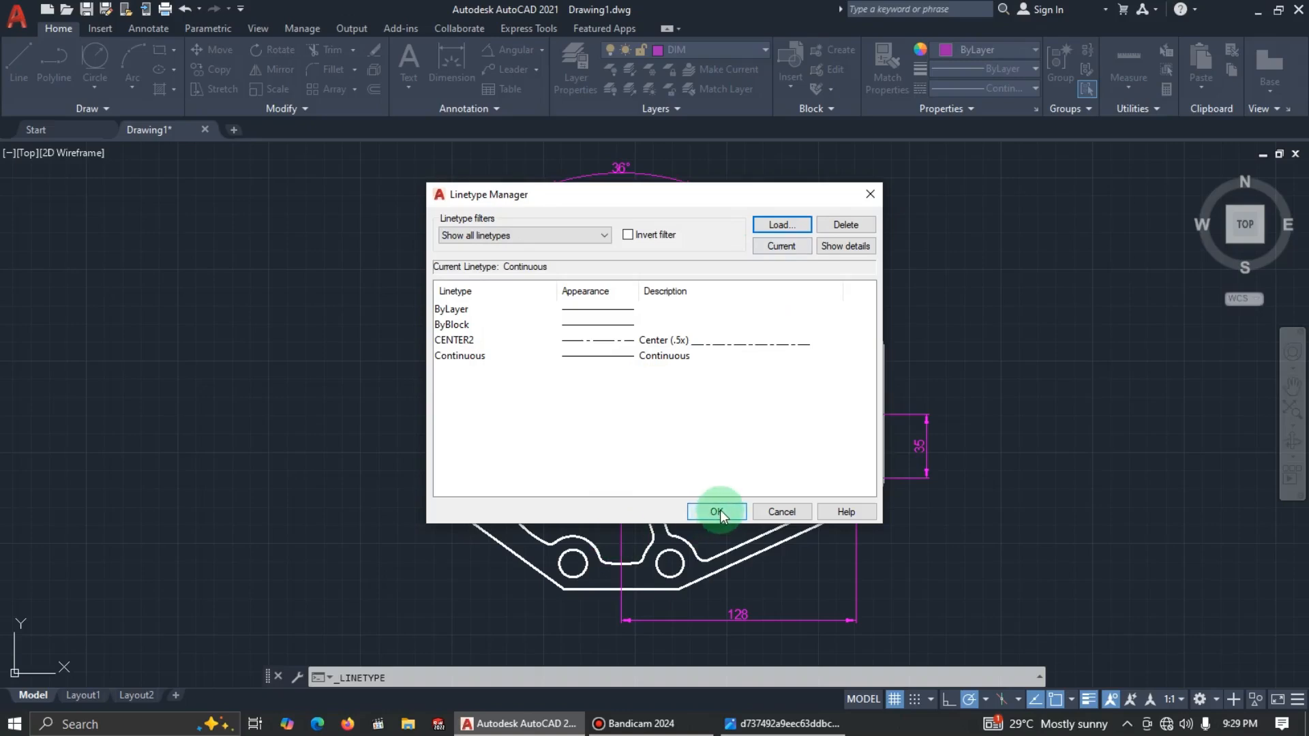
pyautogui.click(664, 341)
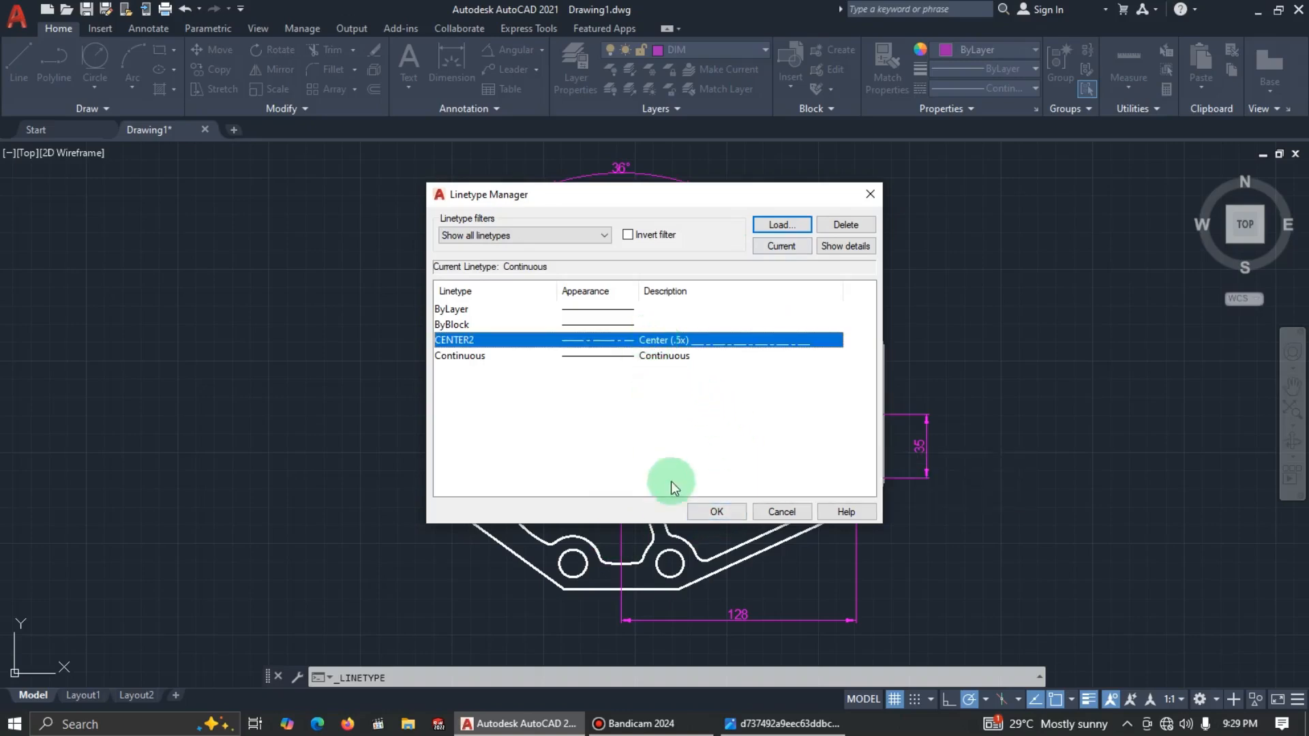
pyautogui.click(716, 510)
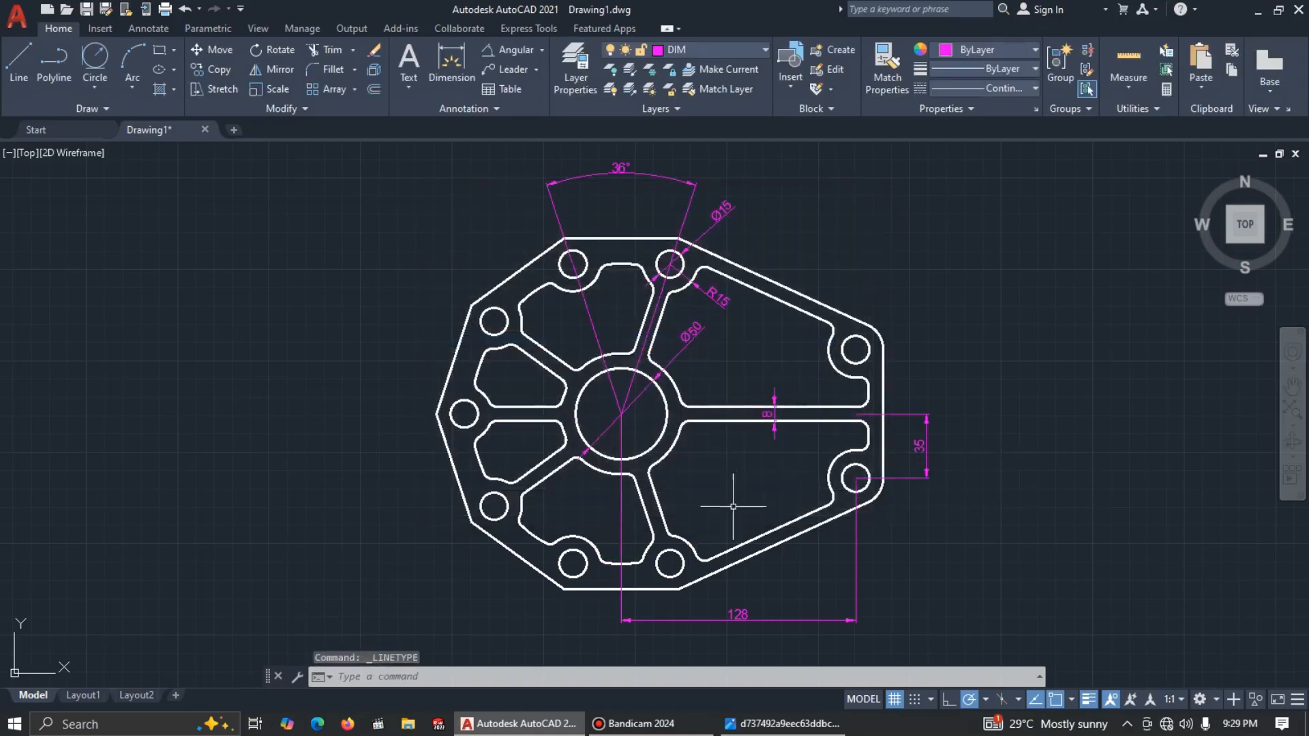
# Step: Apply the CENTER2 linetype to the two lines from the hub centre to the topmost holes
pyautogui.click(591, 324)
pyautogui.click(1000, 130)
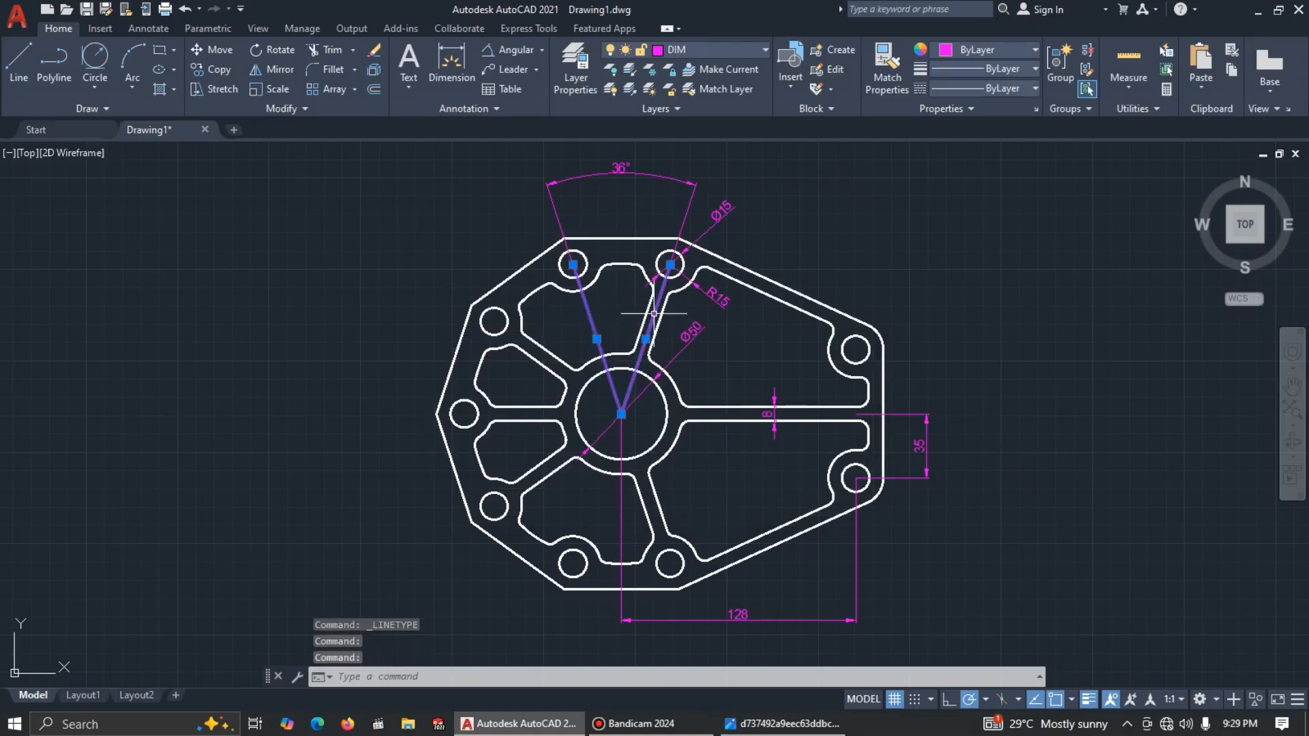
pyautogui.click(1037, 88)
pyautogui.click(975, 135)
pyautogui.press('Escape')
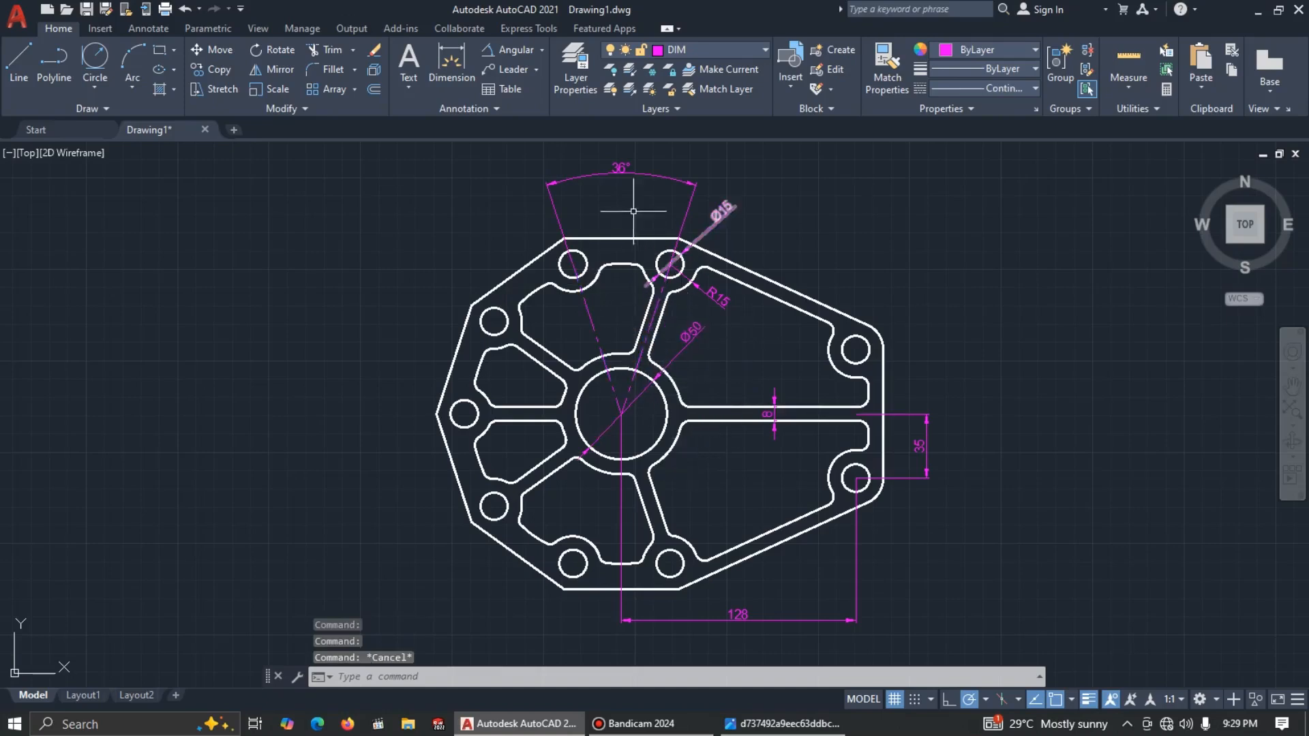
# Step: Consult the reference image and draw a circle centred on the hub, passing through the centre of the upper left hole
pyautogui.hotkey('alt', 'Tab')
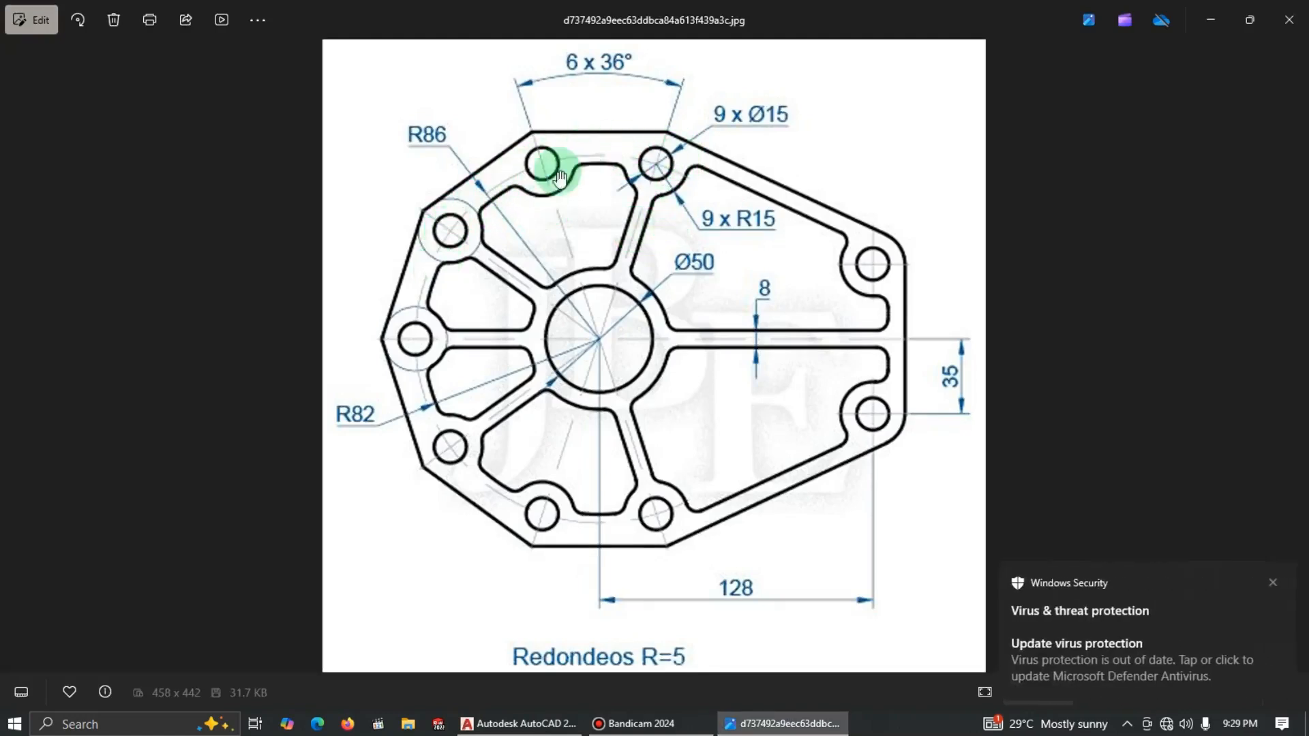
pyautogui.click(1272, 583)
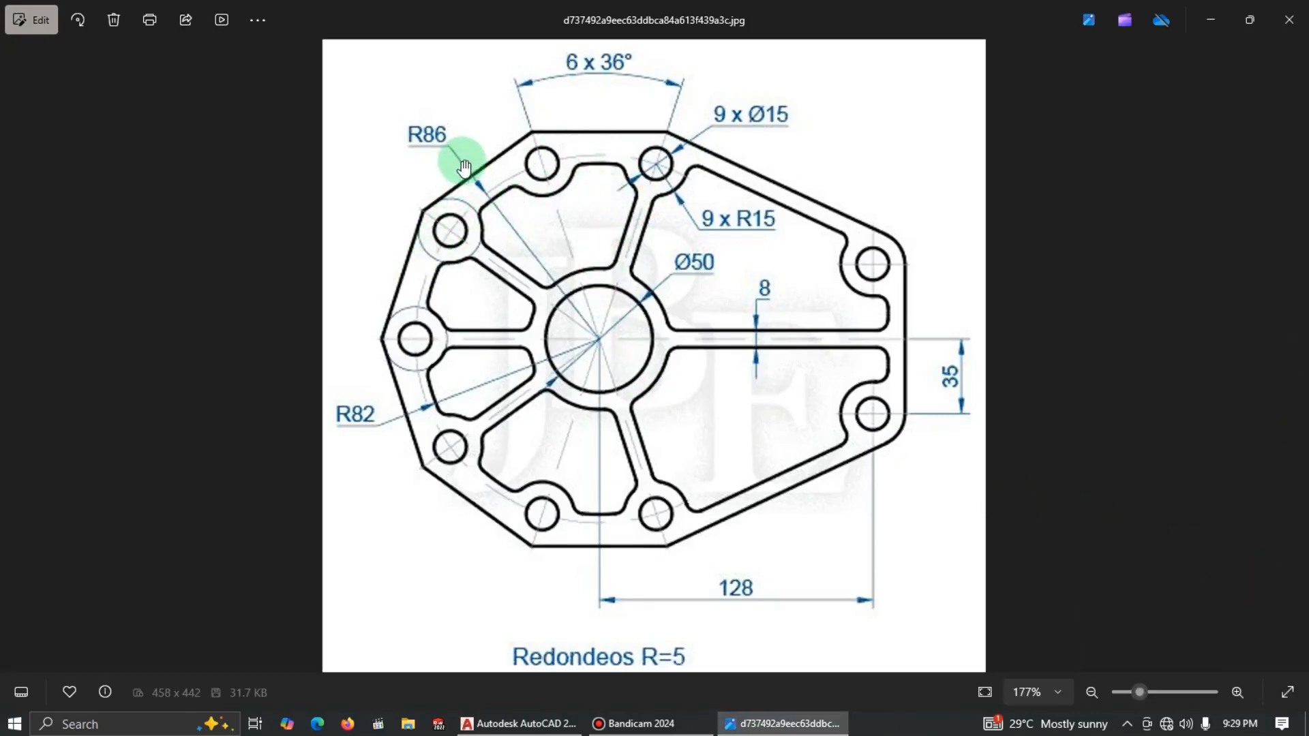
pyautogui.hotkey('alt', 'Tab')
pyautogui.click(101, 80)
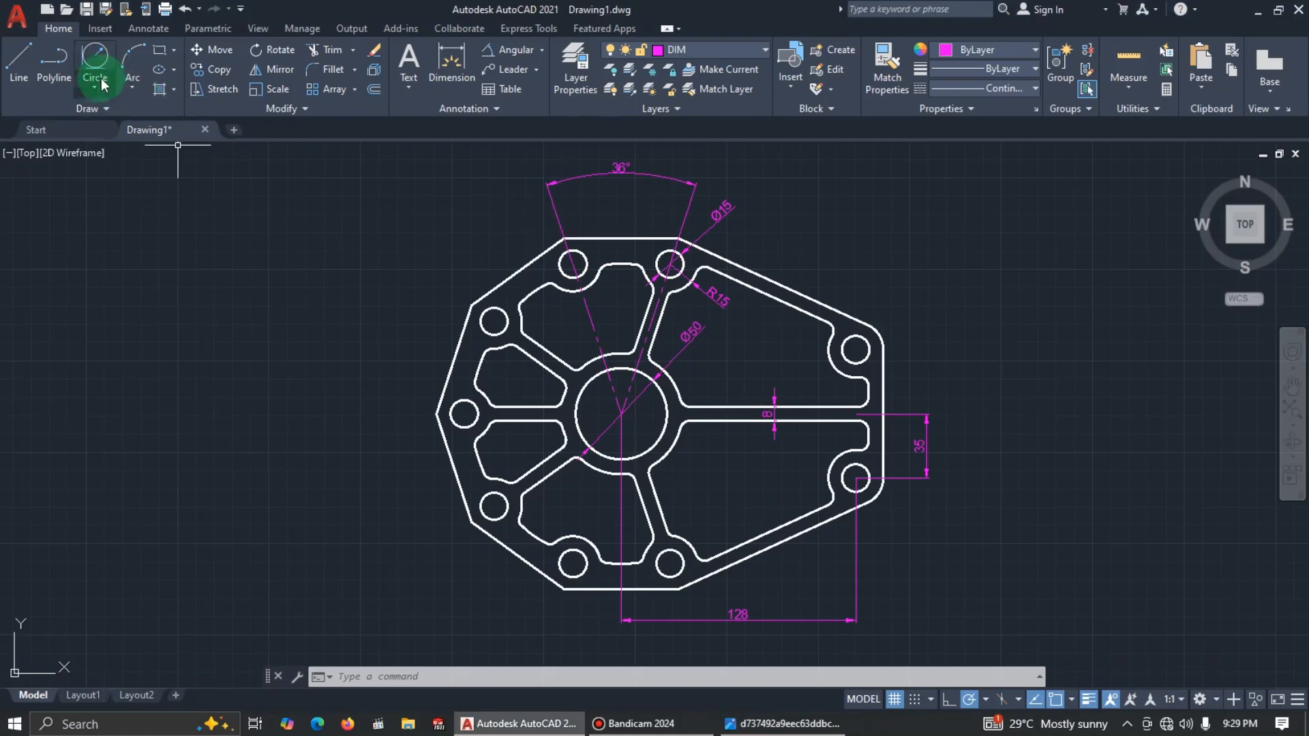
pyautogui.click(95, 90)
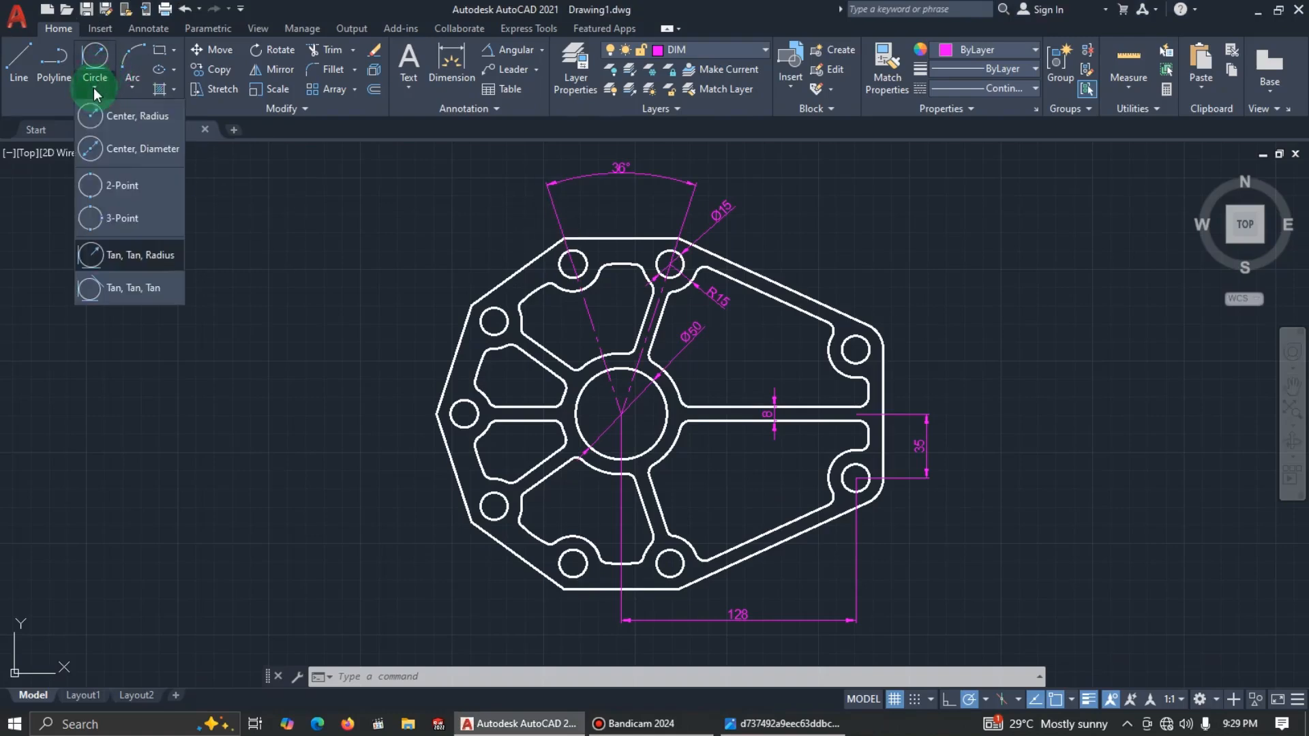
pyautogui.click(115, 120)
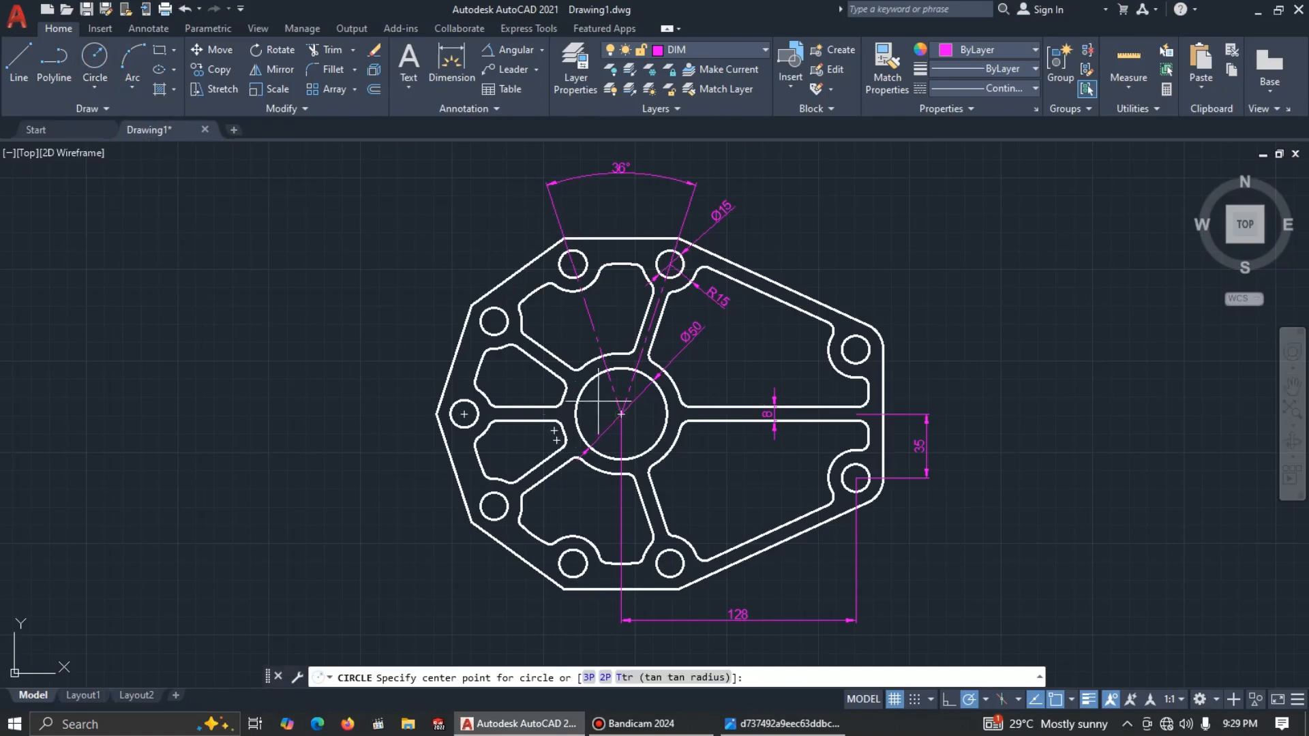
pyautogui.click(621, 414)
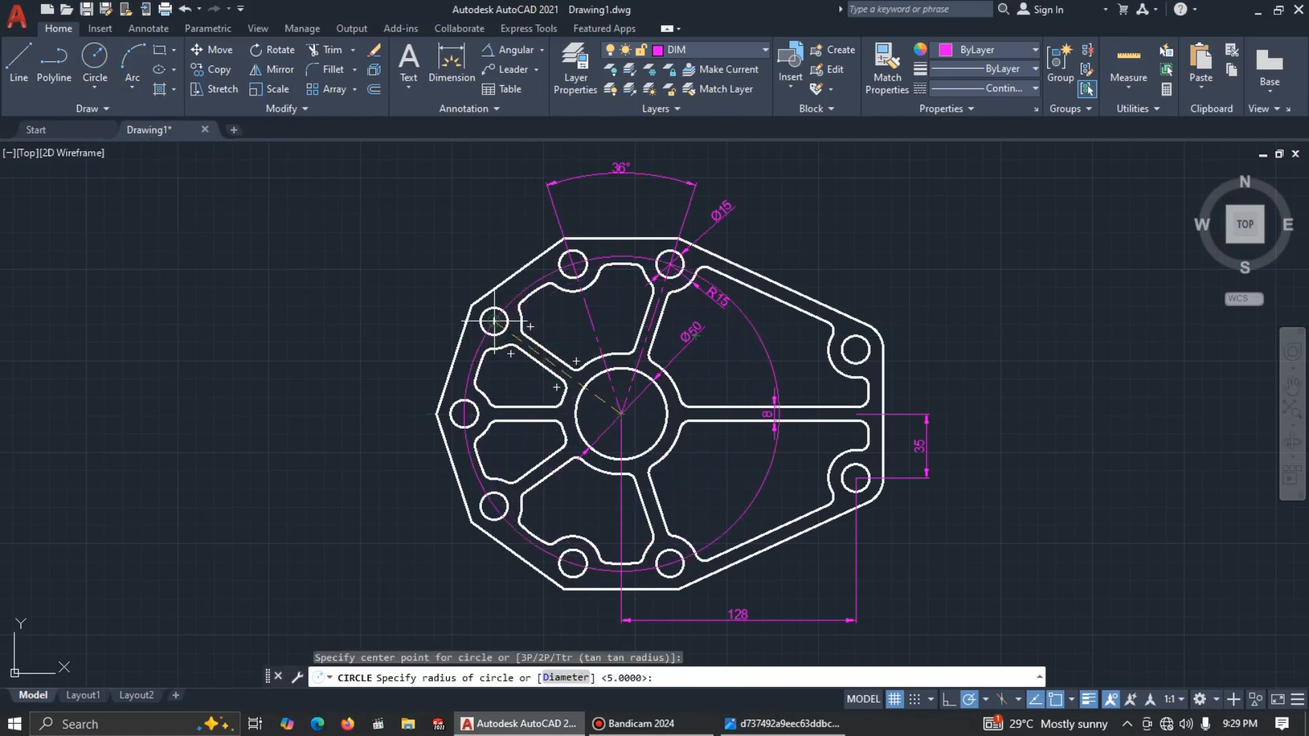
pyautogui.press('Escape')
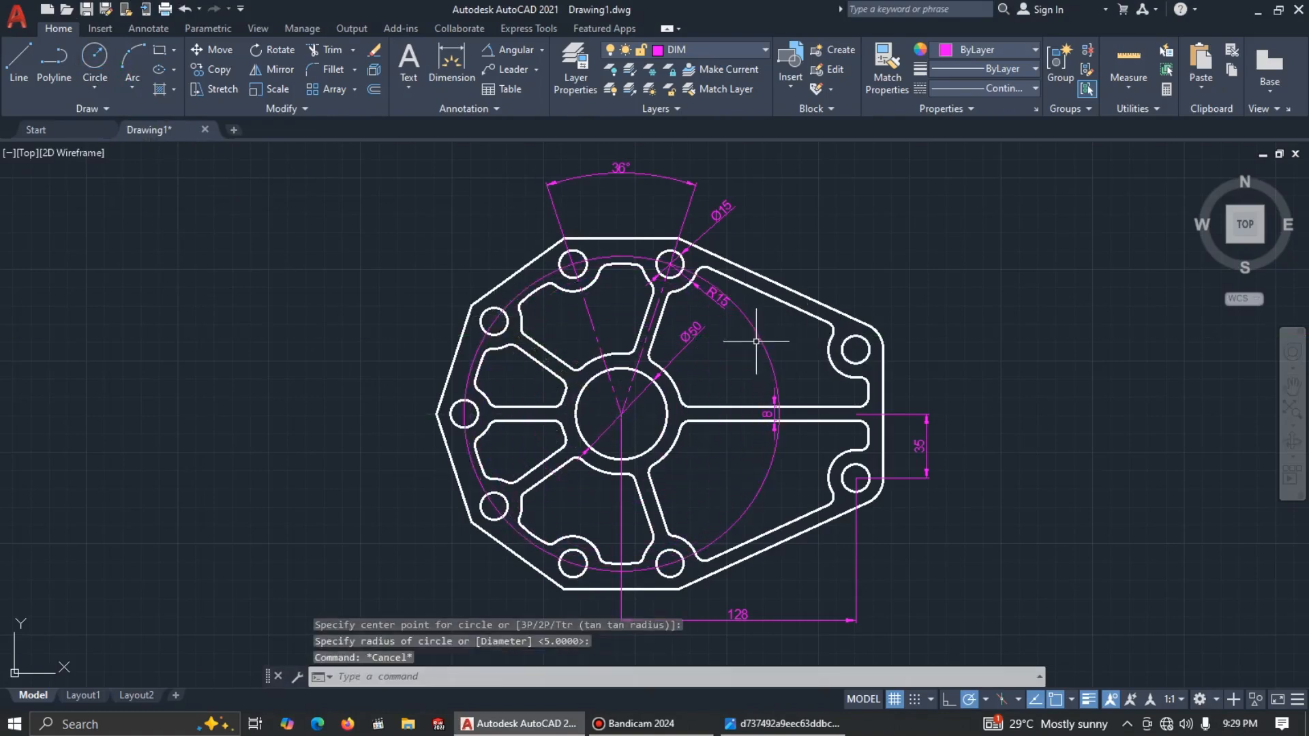
# Step: Apply the CENTER2 linetype to the circle running through the hole centres
pyautogui.click(756, 341)
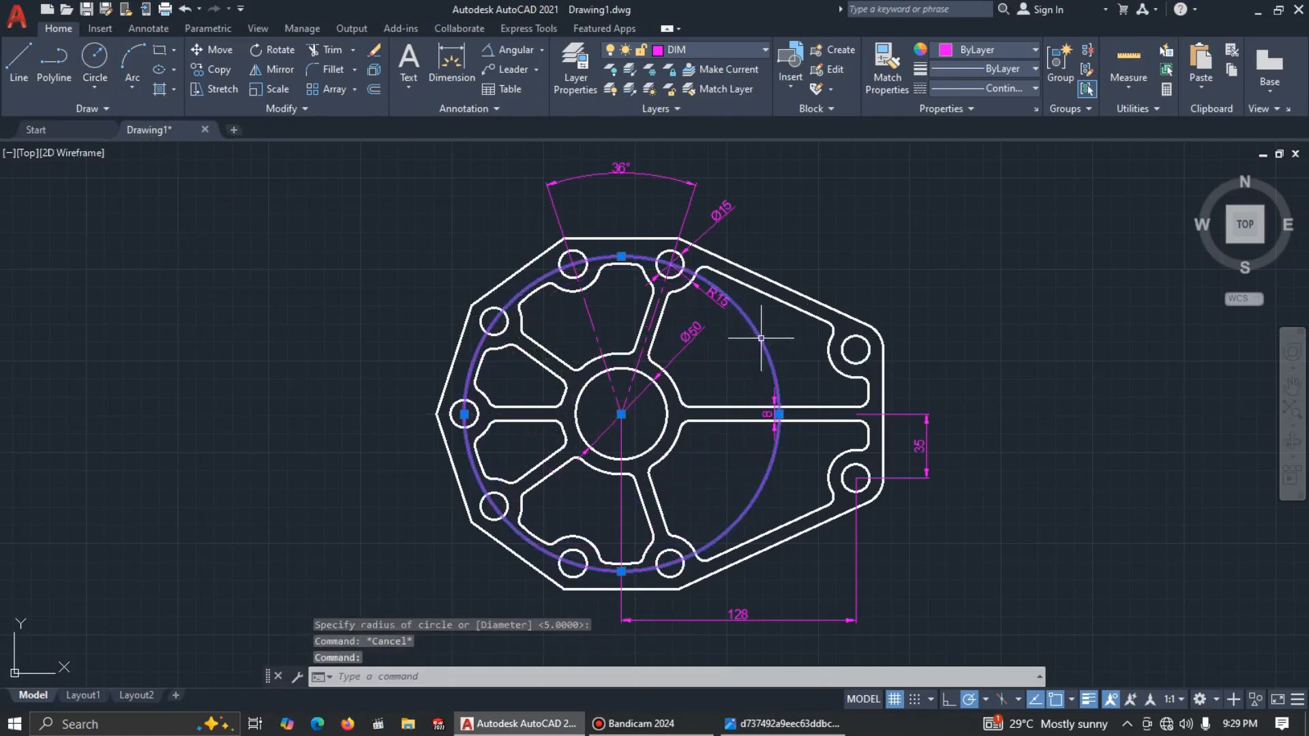
pyautogui.click(1034, 89)
pyautogui.click(982, 136)
pyautogui.press('Escape')
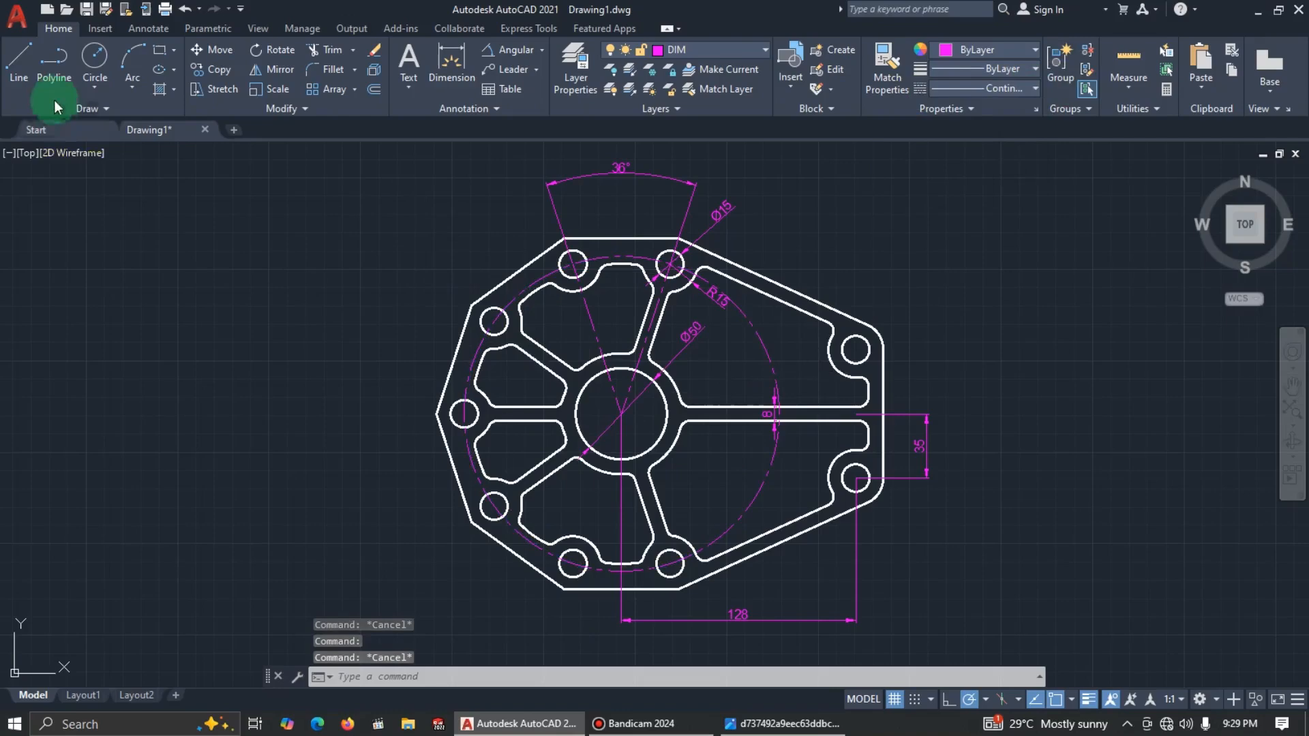
# Step: Consult the reference image and add a radius dimension to the centre-line circle, placing its text outside the plate's upper left edge
pyautogui.click(543, 50)
pyautogui.hotkey('alt', 'Tab')
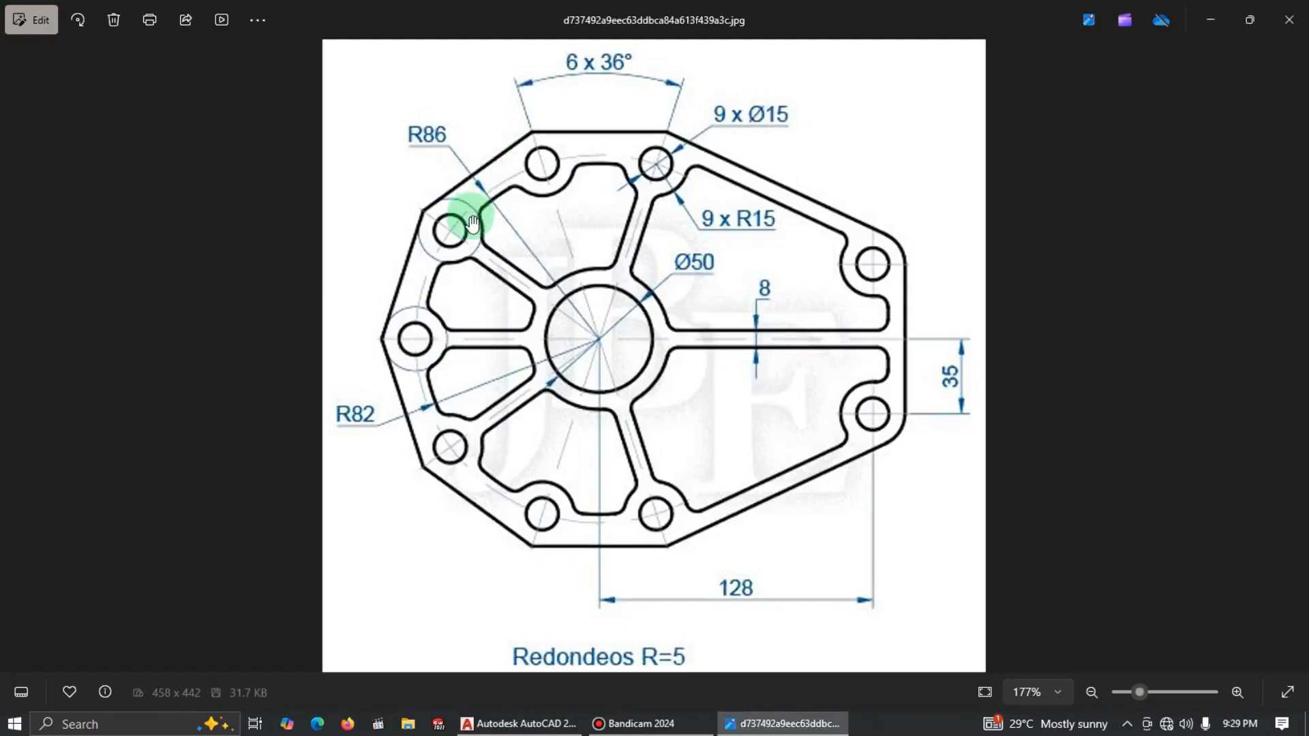
pyautogui.hotkey('alt', 'Tab')
pyautogui.click(542, 51)
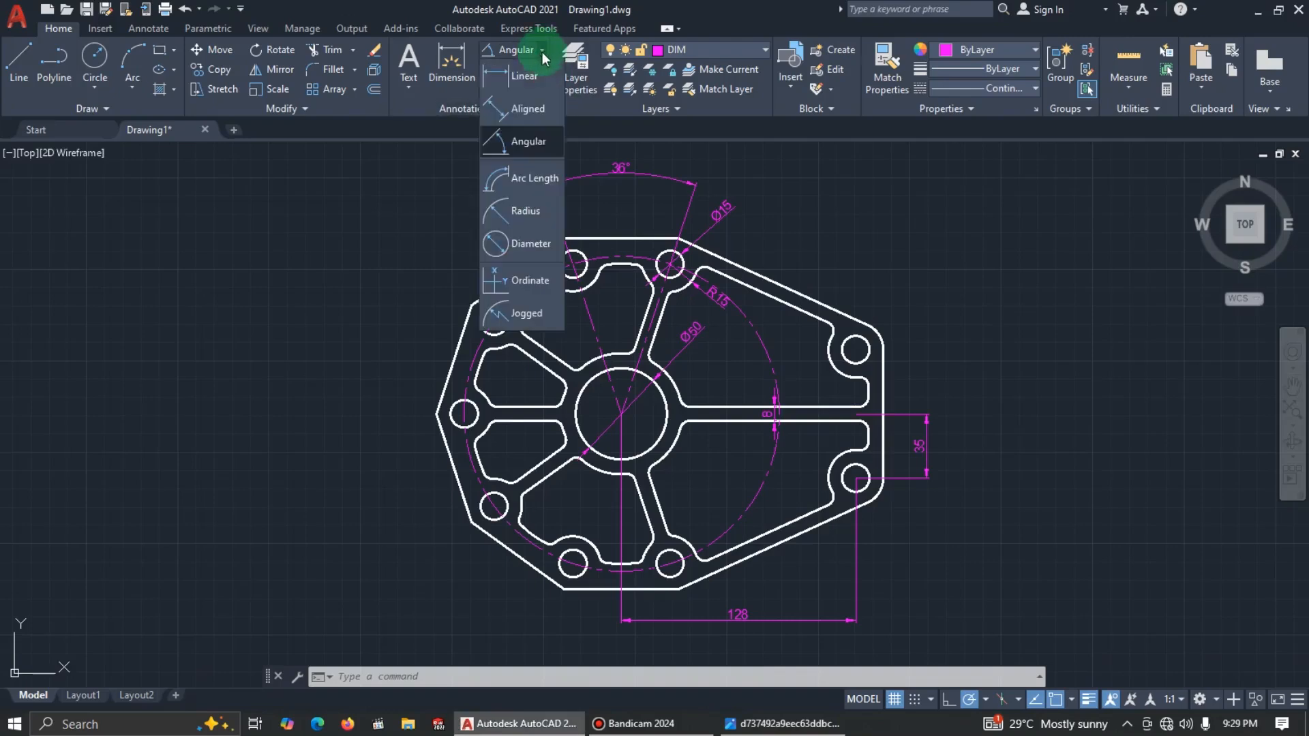
pyautogui.click(520, 216)
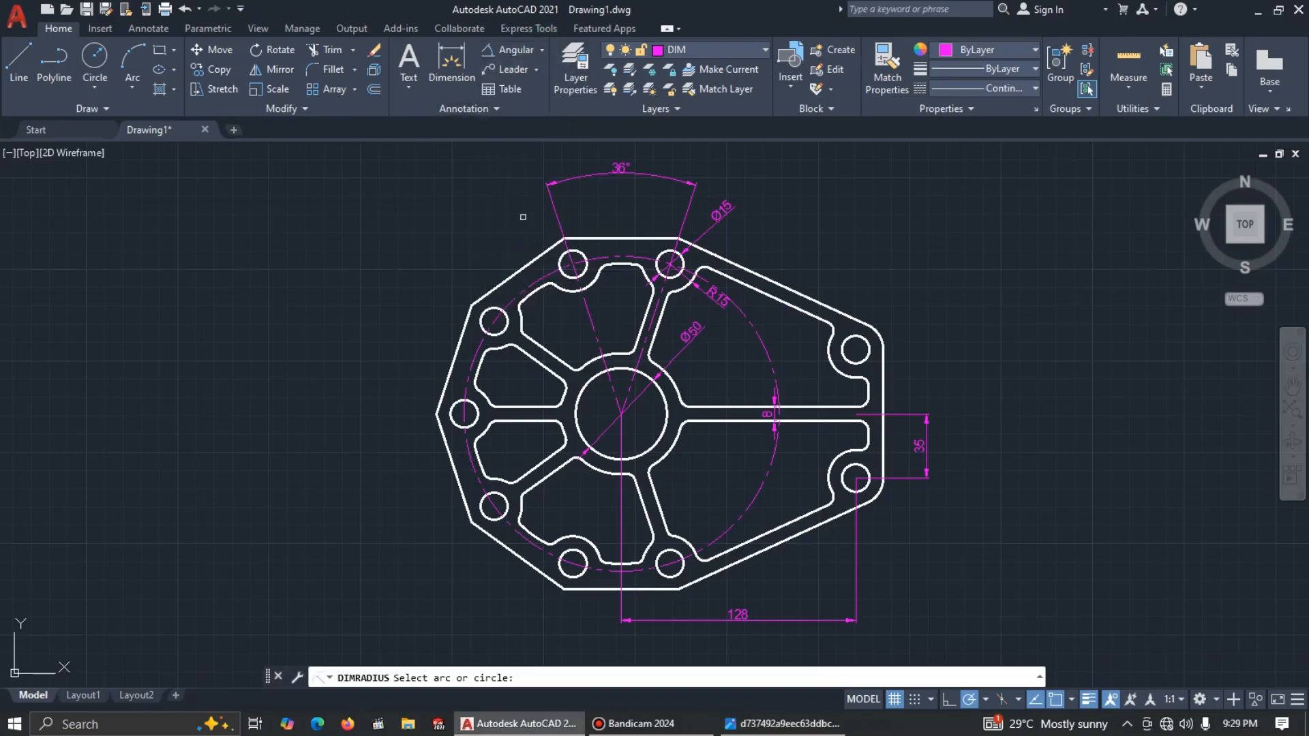
pyautogui.click(479, 345)
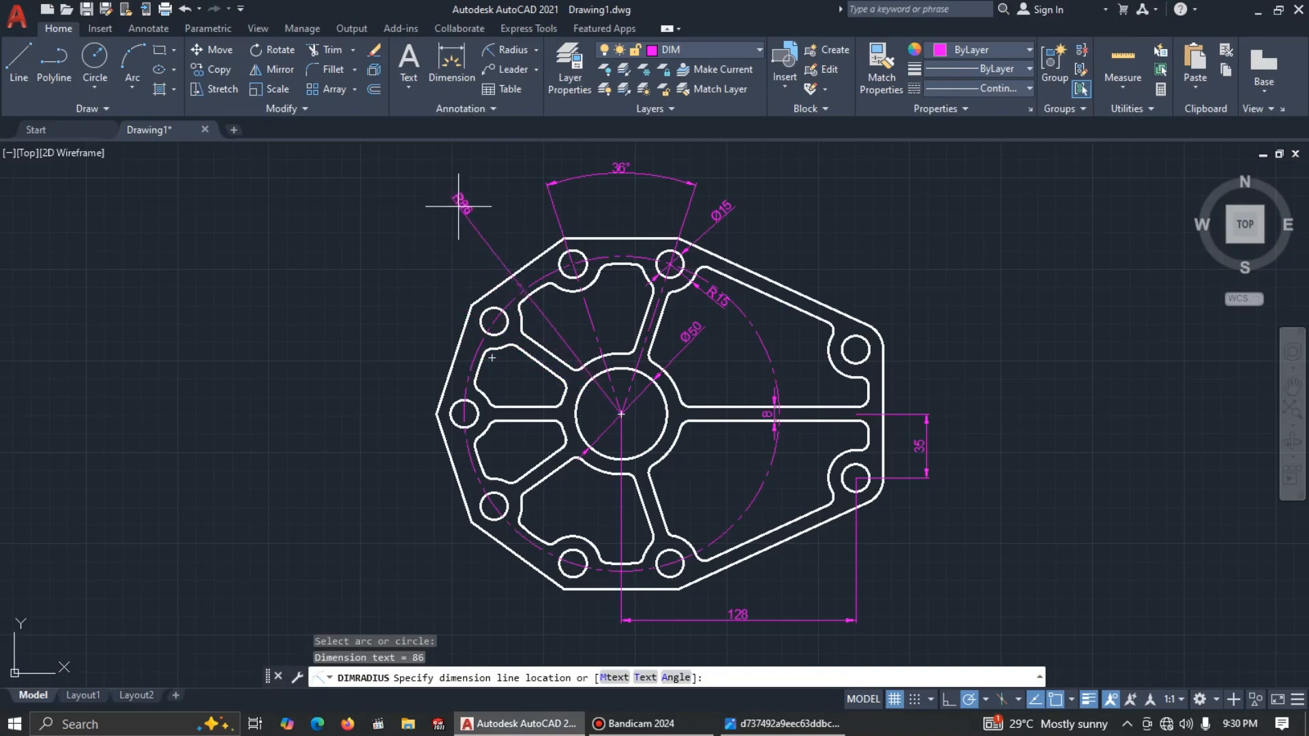
pyautogui.click(460, 202)
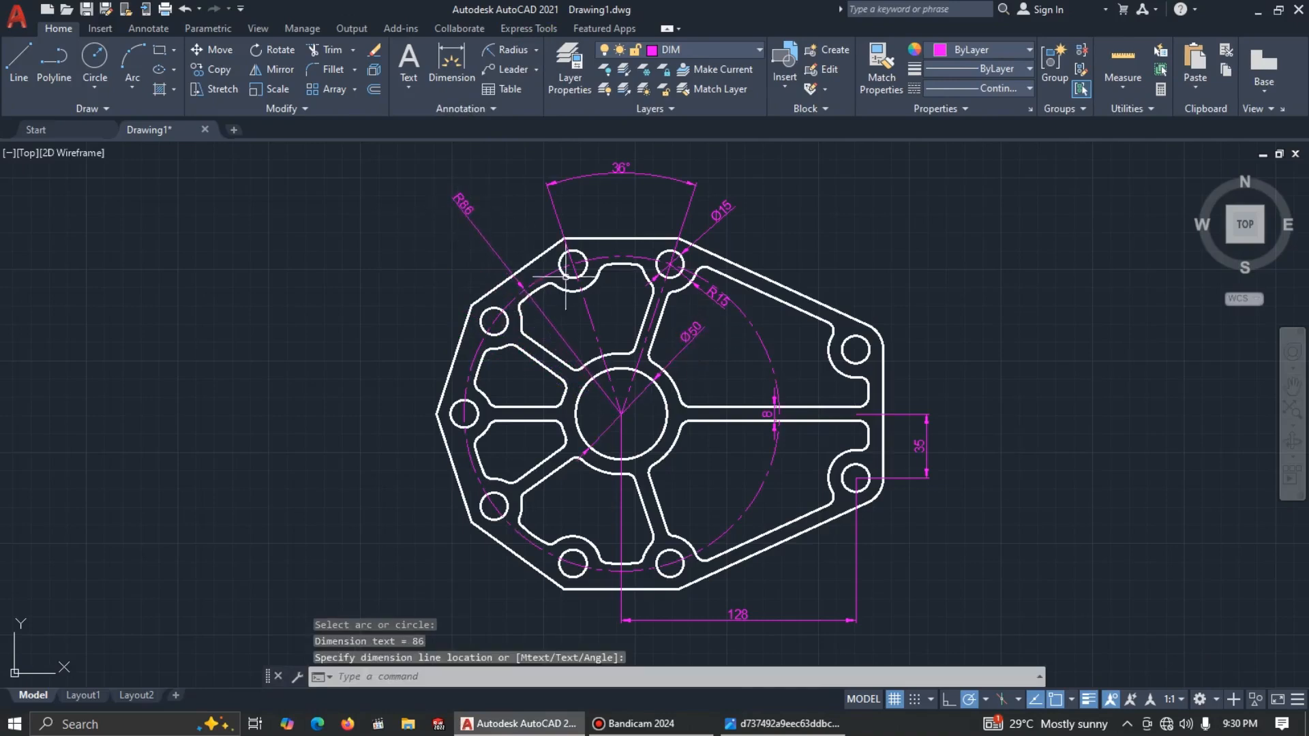
# Step: Add a radius dimension to the outer arc of the pocket just above the left horizontal spoke, with its text outside the plate
pyautogui.click(536, 50)
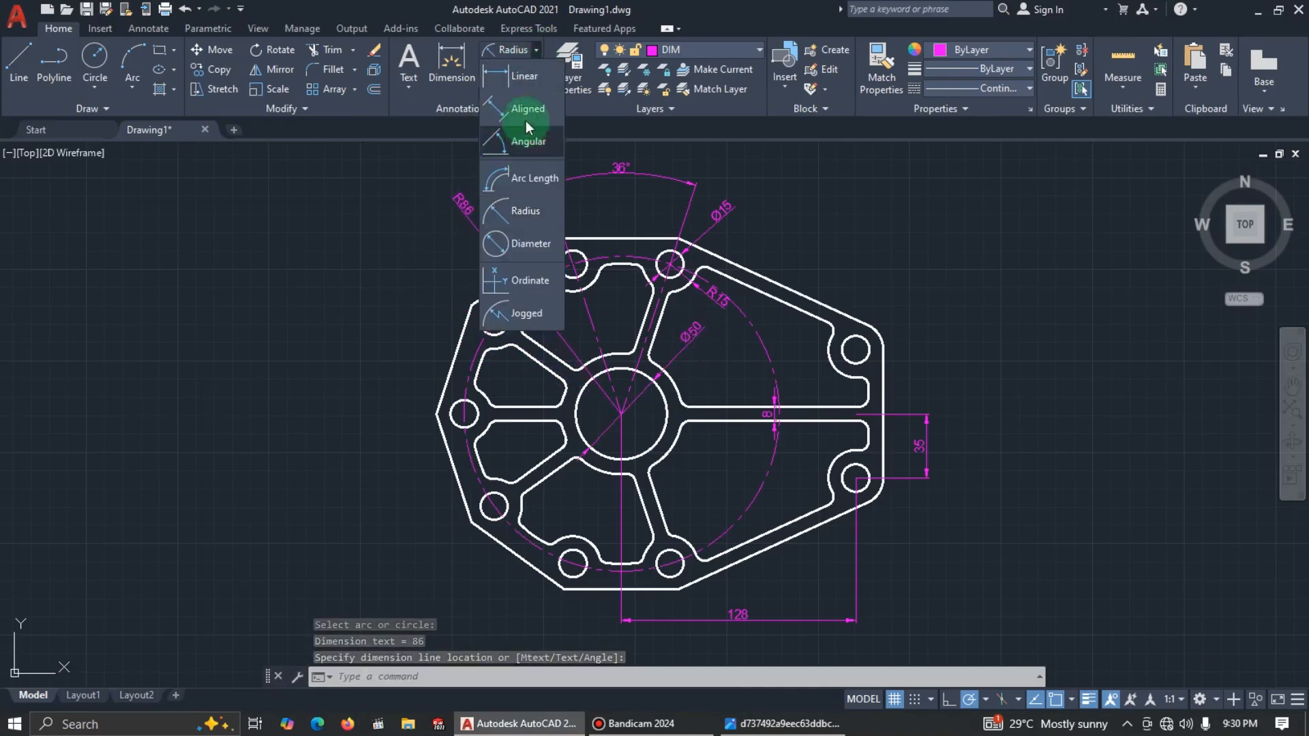
pyautogui.click(529, 212)
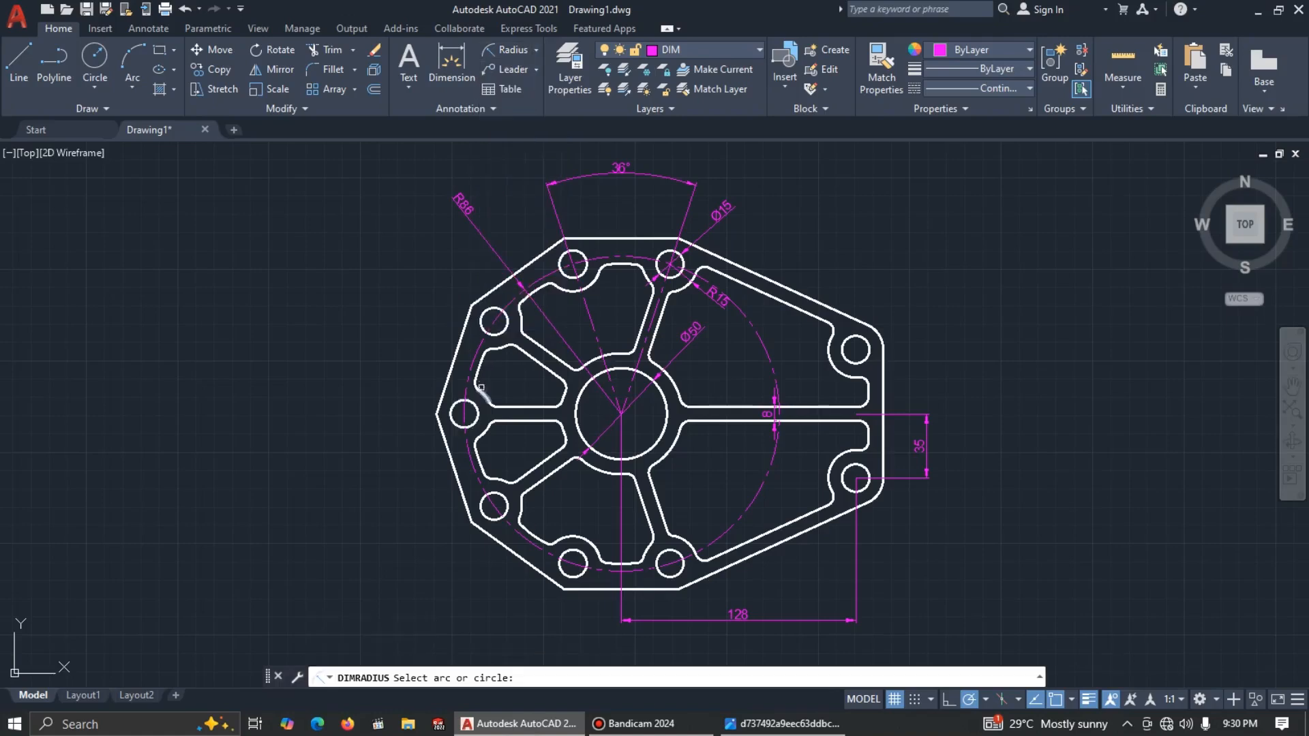
pyautogui.click(476, 368)
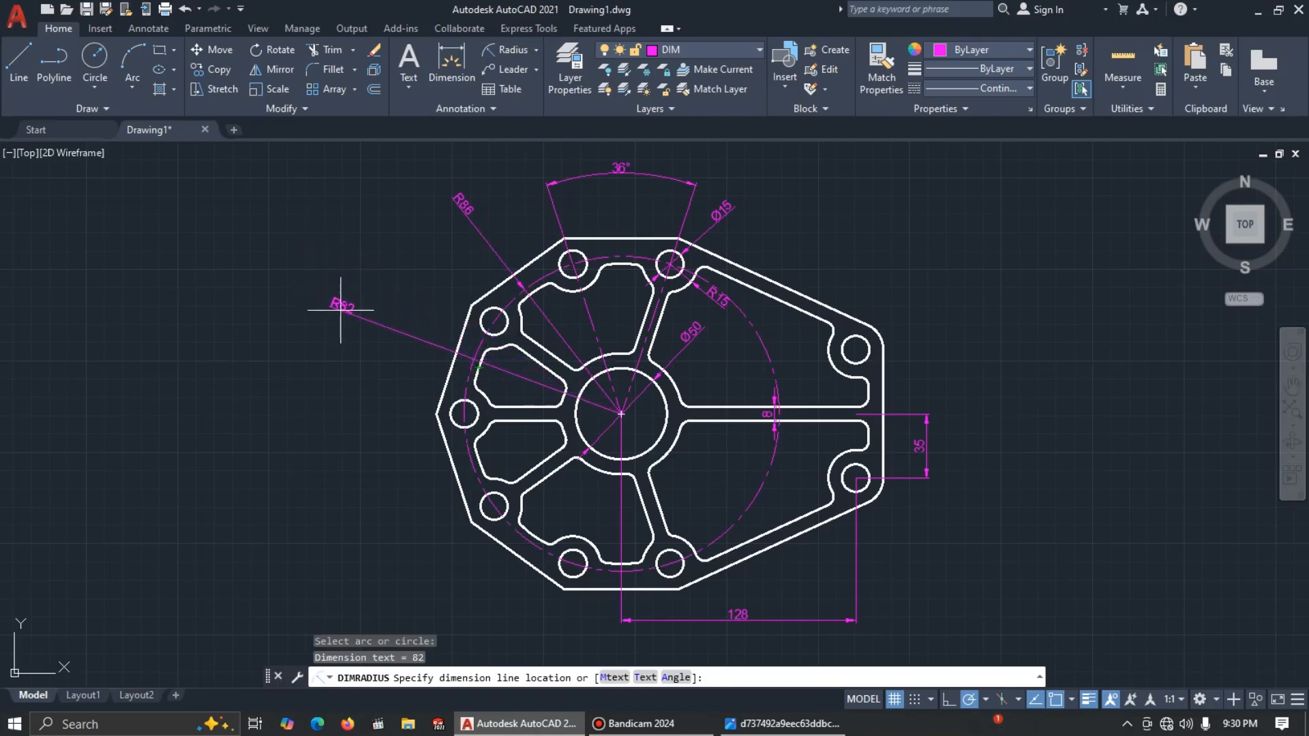
pyautogui.click(366, 326)
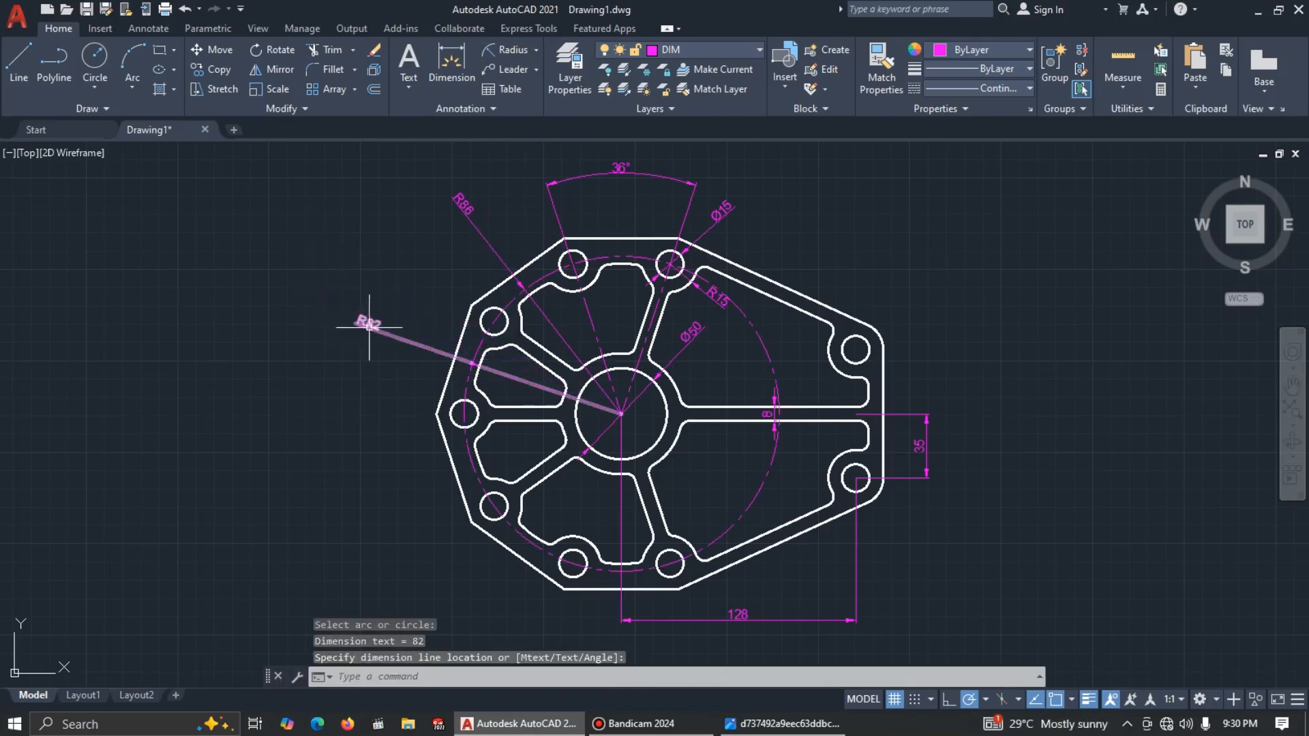
# Step: Check the reference image and move the R15 dimension text at the upper right hole inward, clear of the centre-line circle
pyautogui.hotkey('alt', 'Tab')
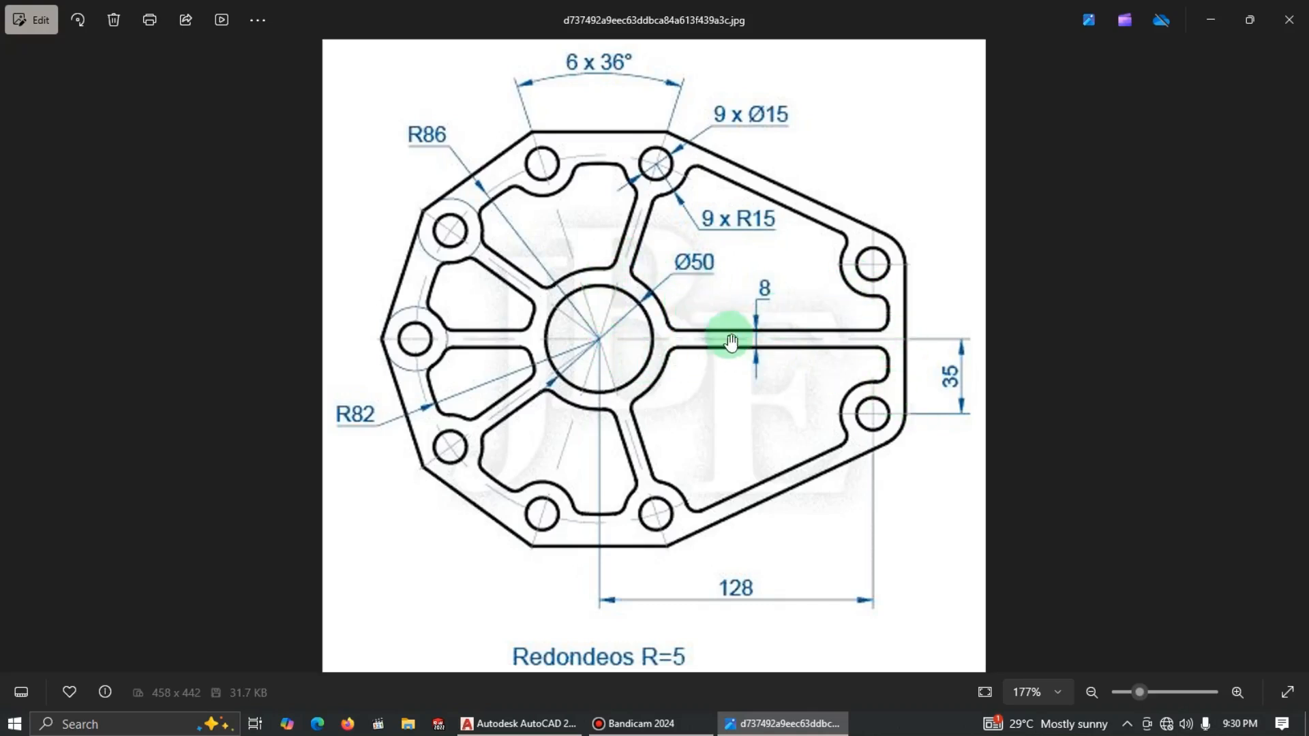
pyautogui.hotkey('alt', 'Tab')
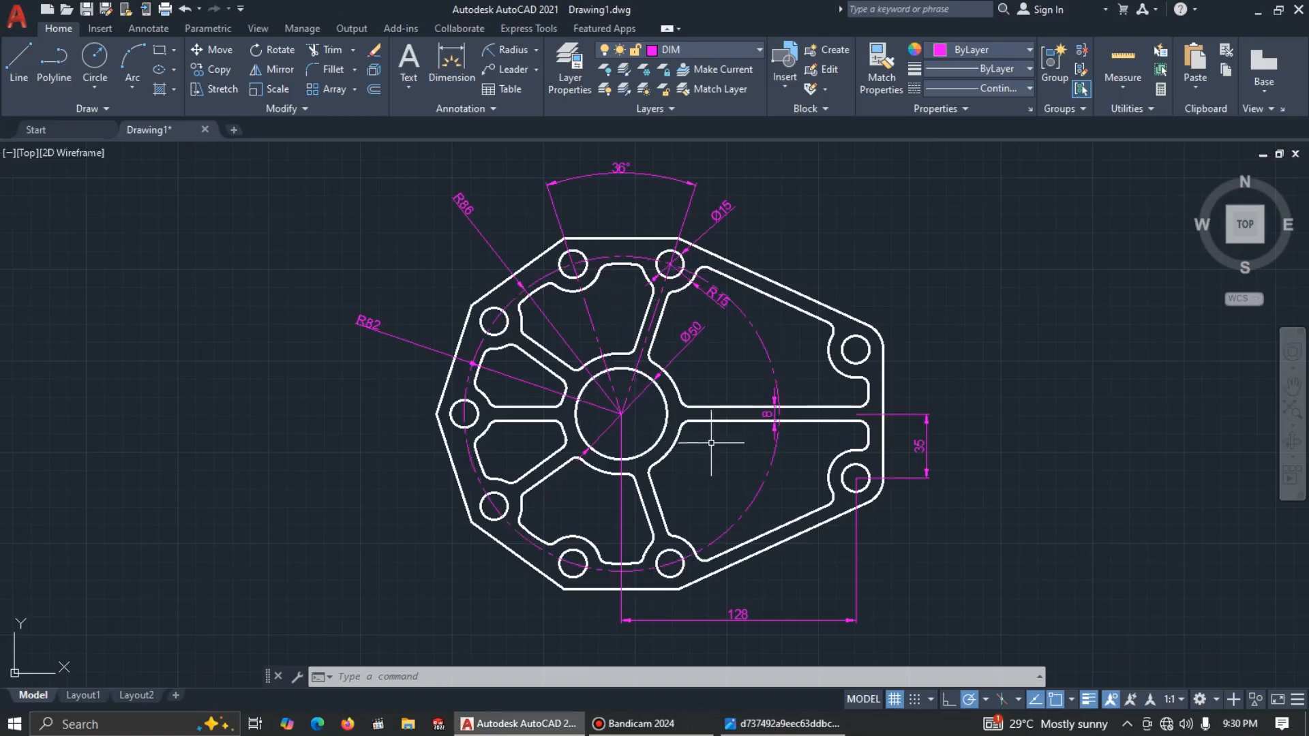
pyautogui.scroll(2, 727, 299)
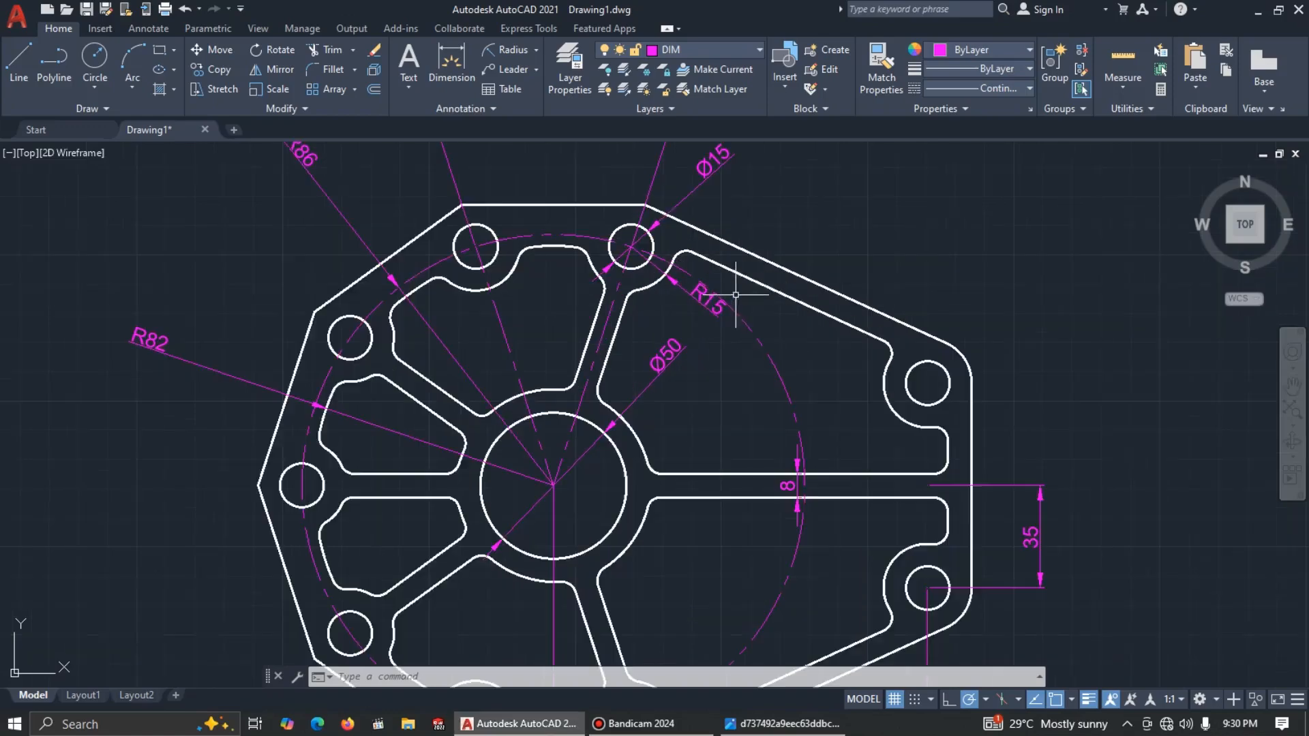
pyautogui.click(713, 311)
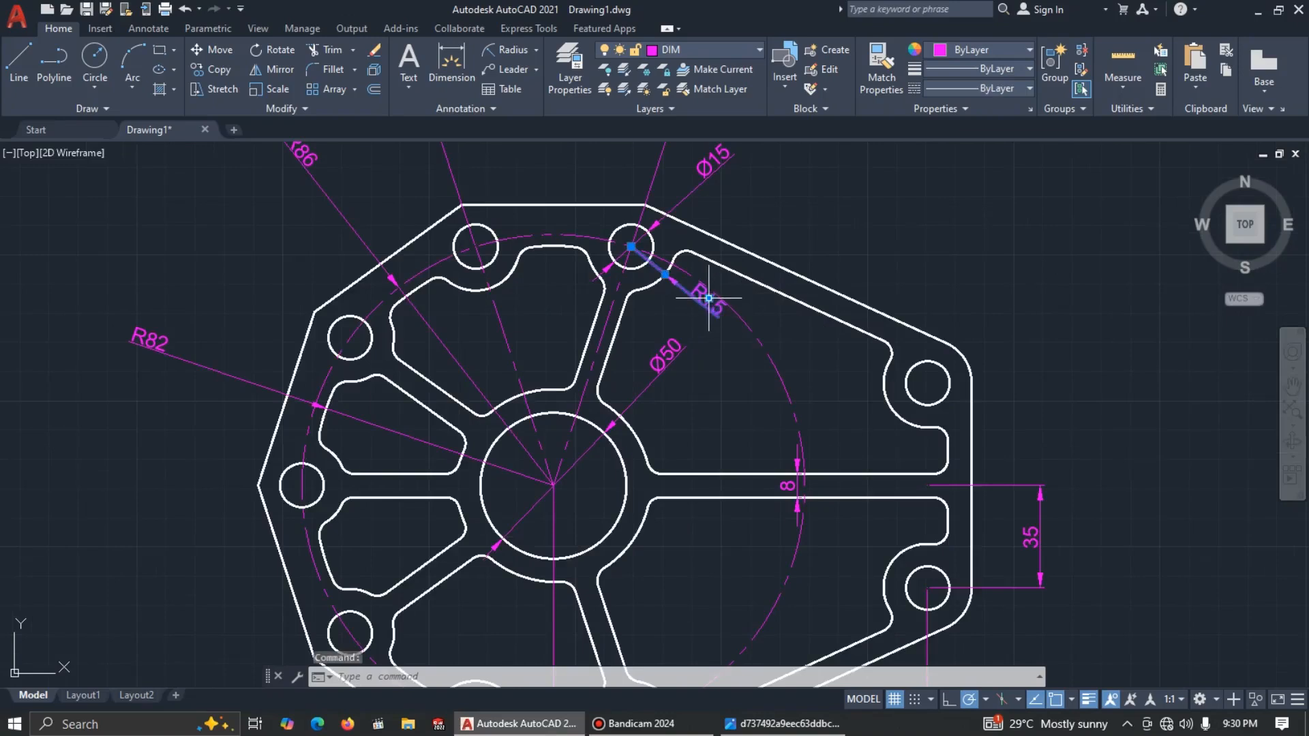
pyautogui.click(709, 298)
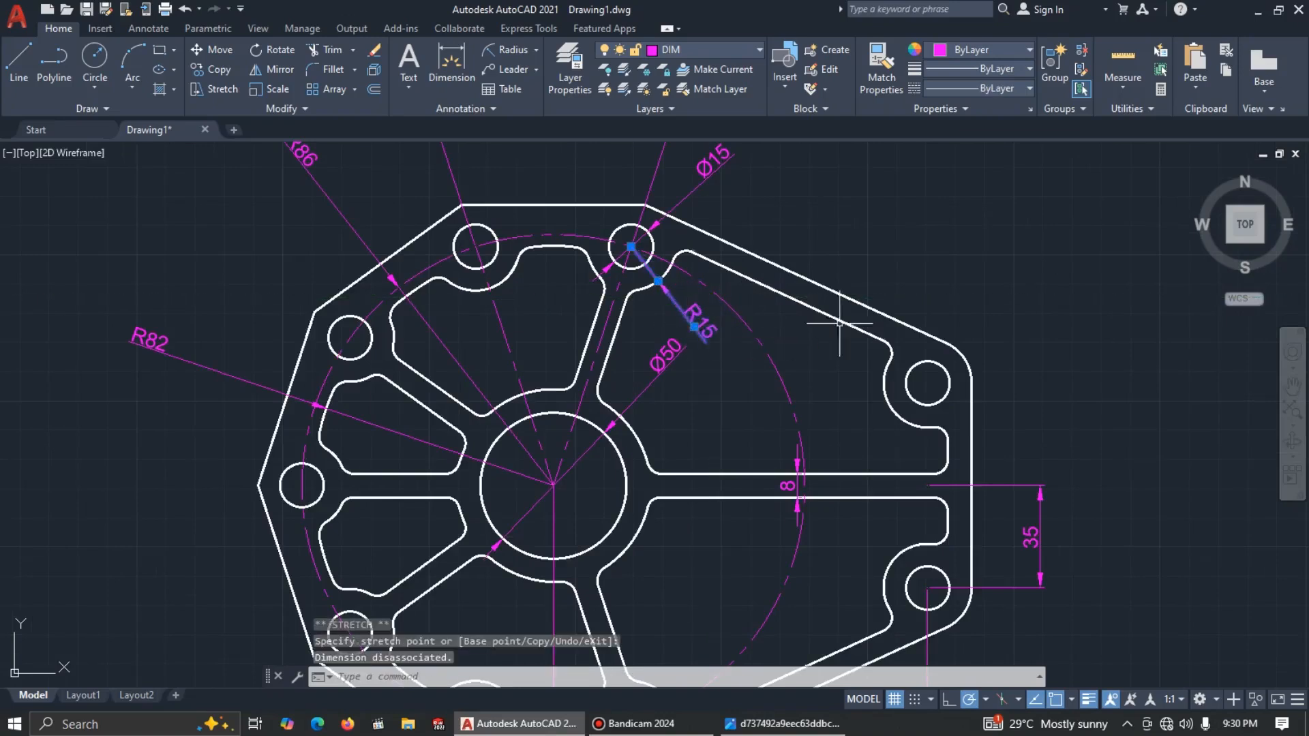
pyautogui.press('Escape')
pyautogui.scroll(-2, 711, 309)
pyautogui.moveTo(694, 485); pyautogui.dragTo(709, 463, button='middle')
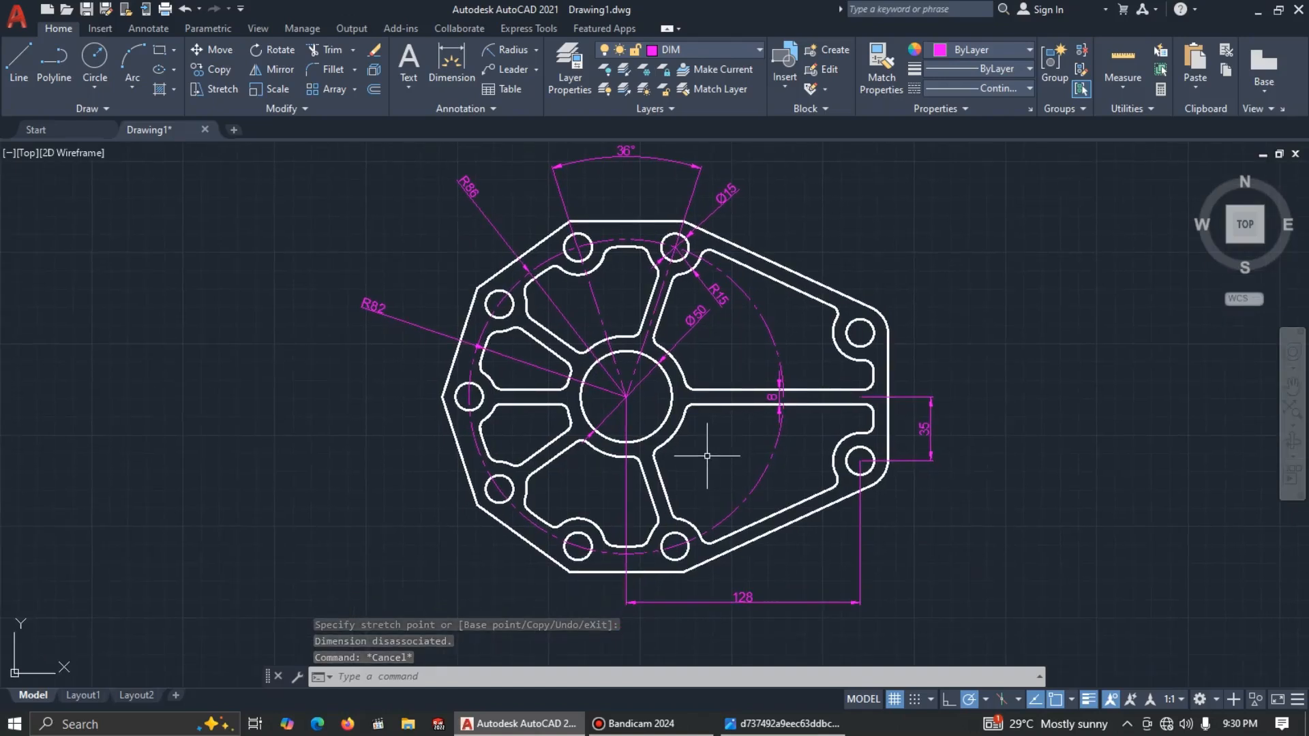